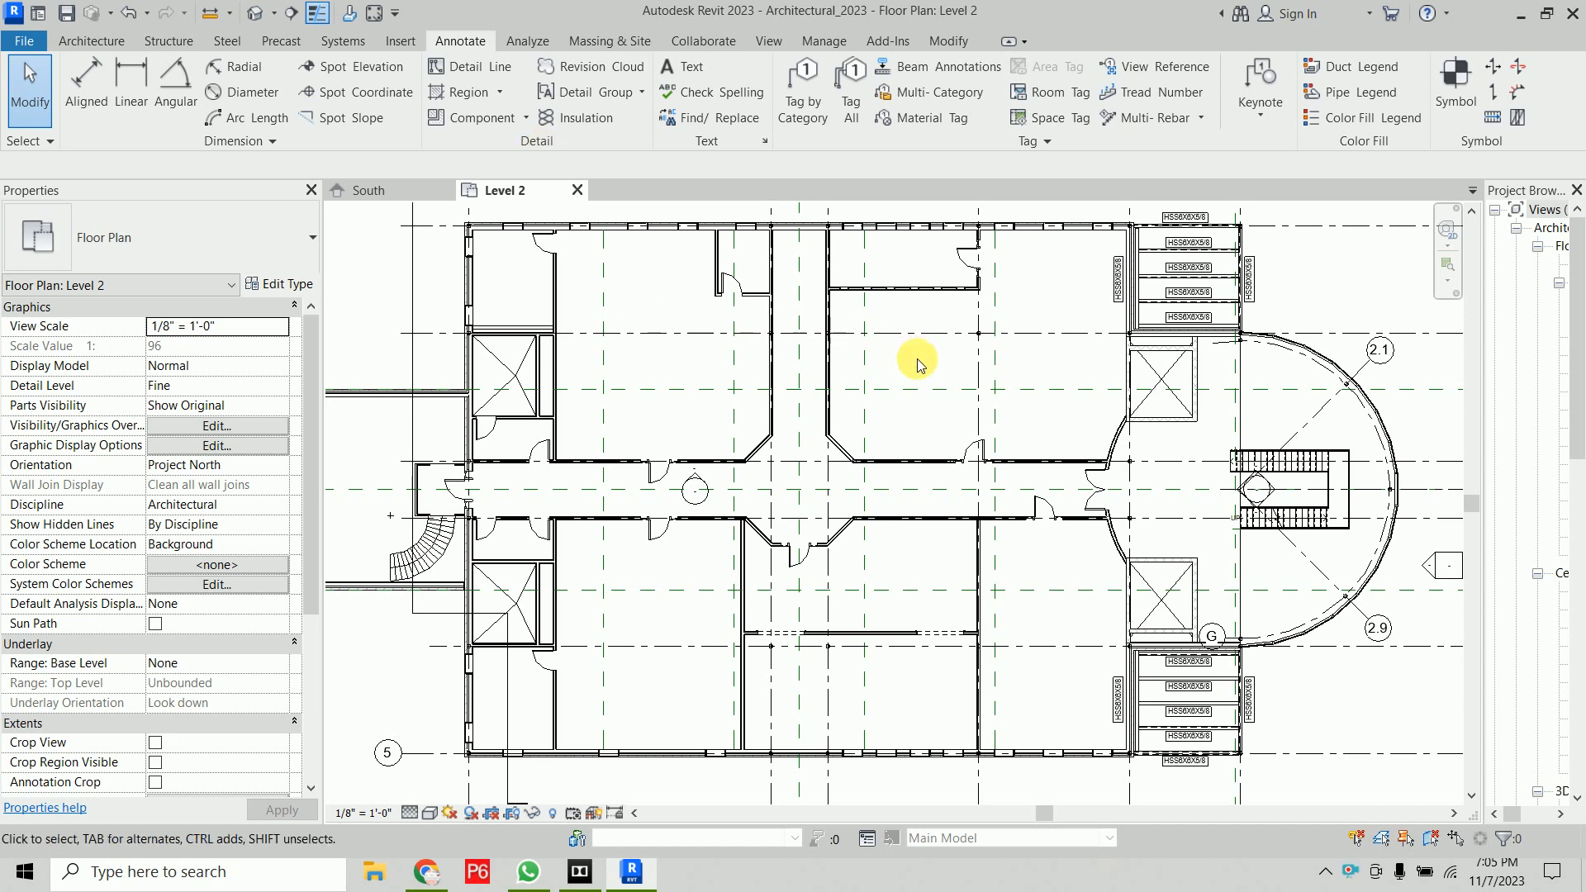
# Create a horizontal section line cutting across the interior wall on the Level 2 plan
pyautogui.moveTo(914, 354); pyautogui.dragTo(821, 548, button='middle')
pyautogui.scroll(5, 760, 552)
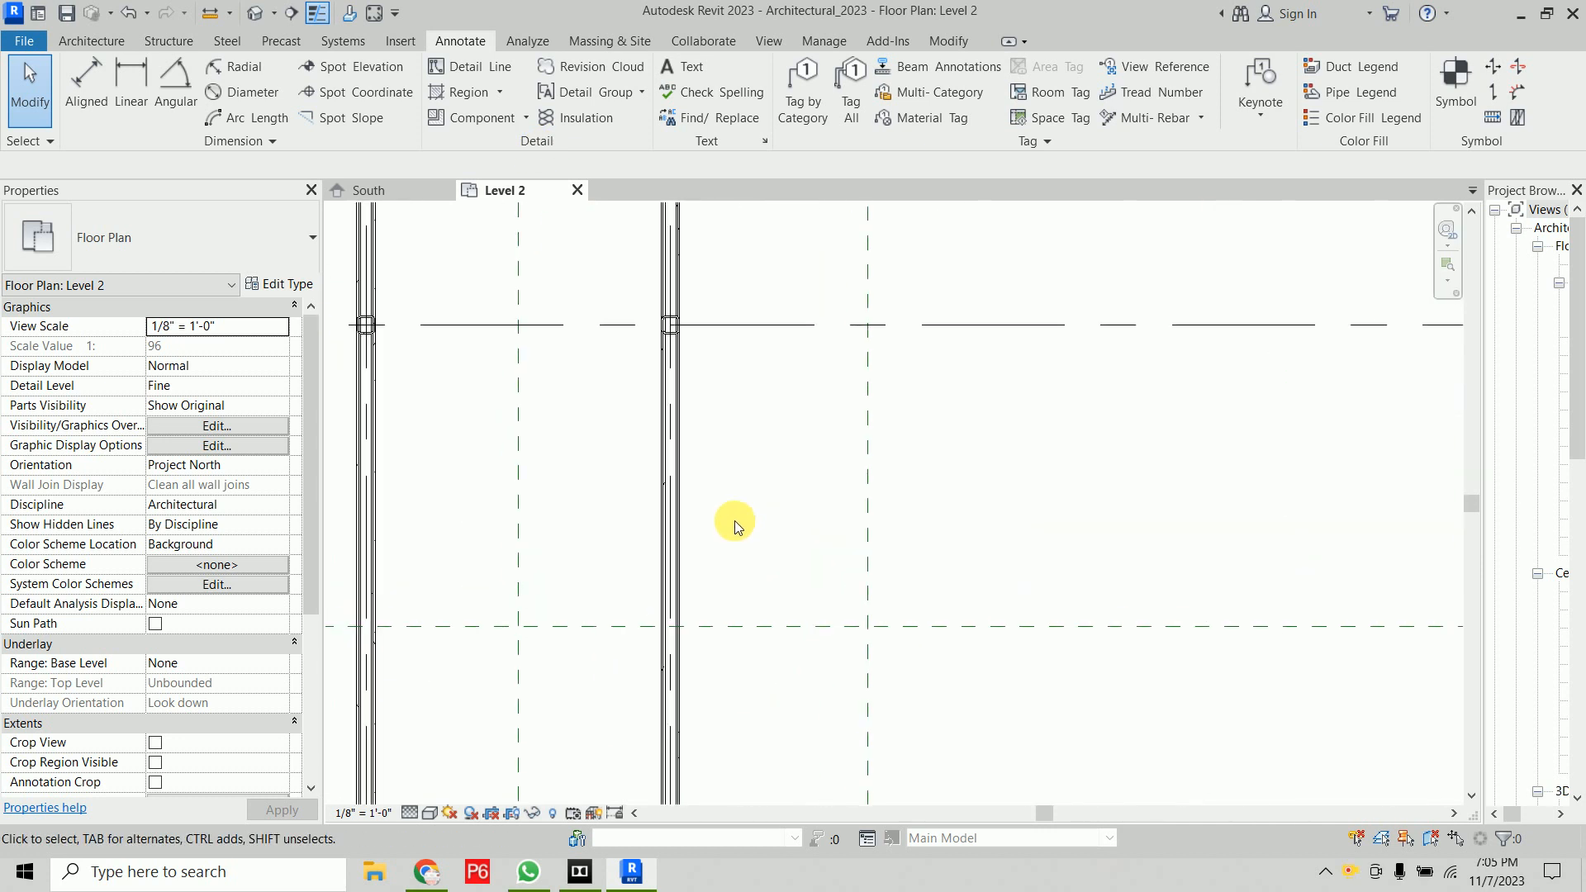
pyautogui.click(272, 18)
pyautogui.click(517, 512)
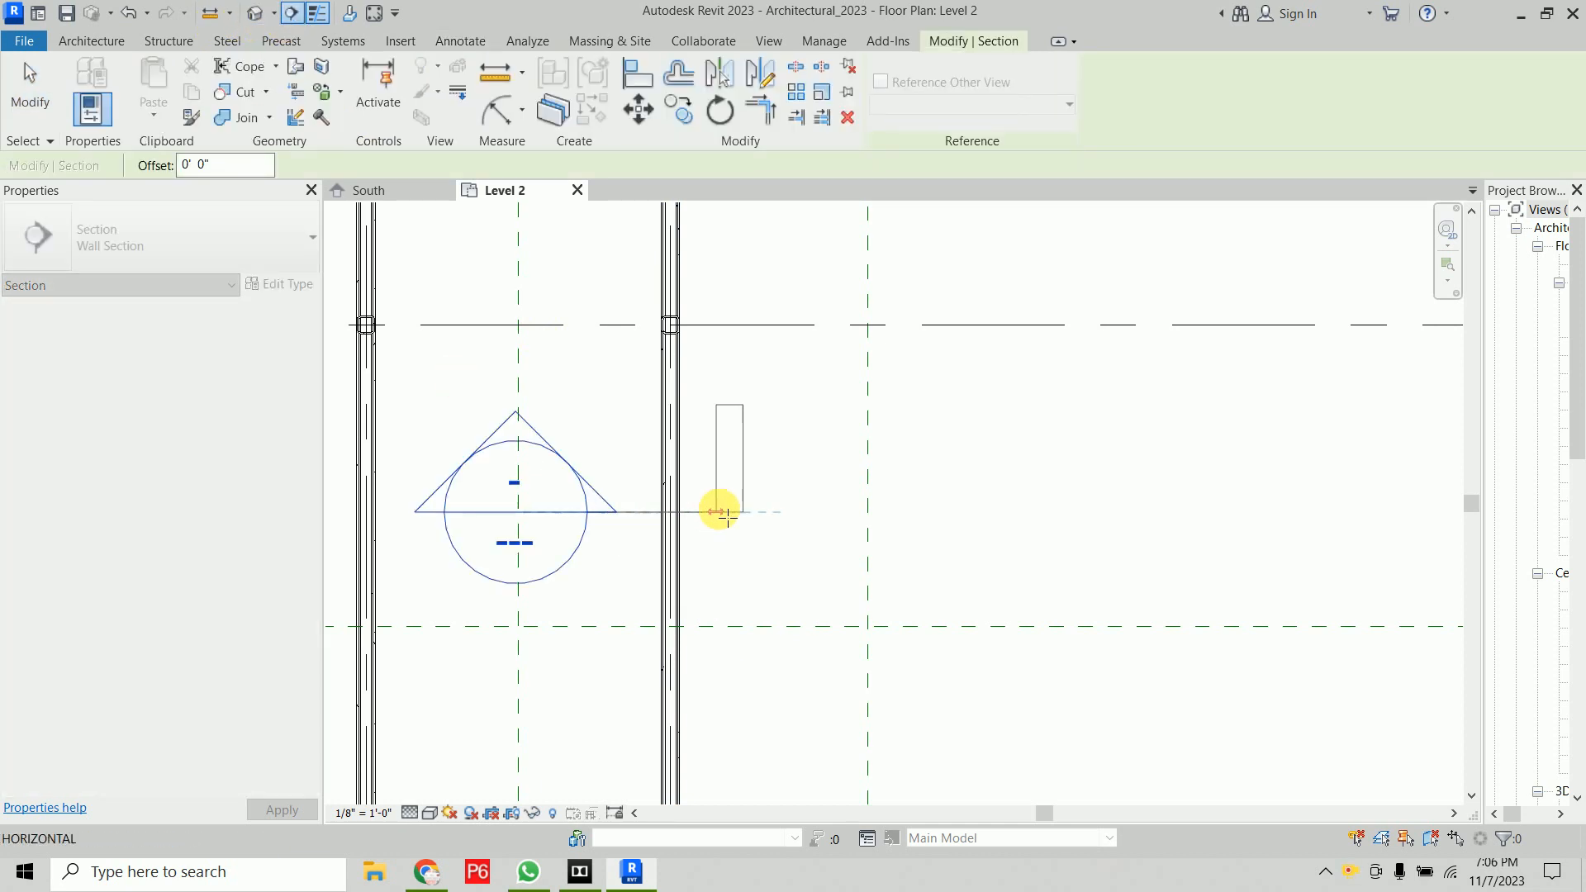
pyautogui.click(749, 512)
# Select the new section marker and open its section view
pyautogui.moveTo(673, 291); pyautogui.dragTo(687, 386)
pyautogui.click(856, 382)
pyautogui.click(694, 511)
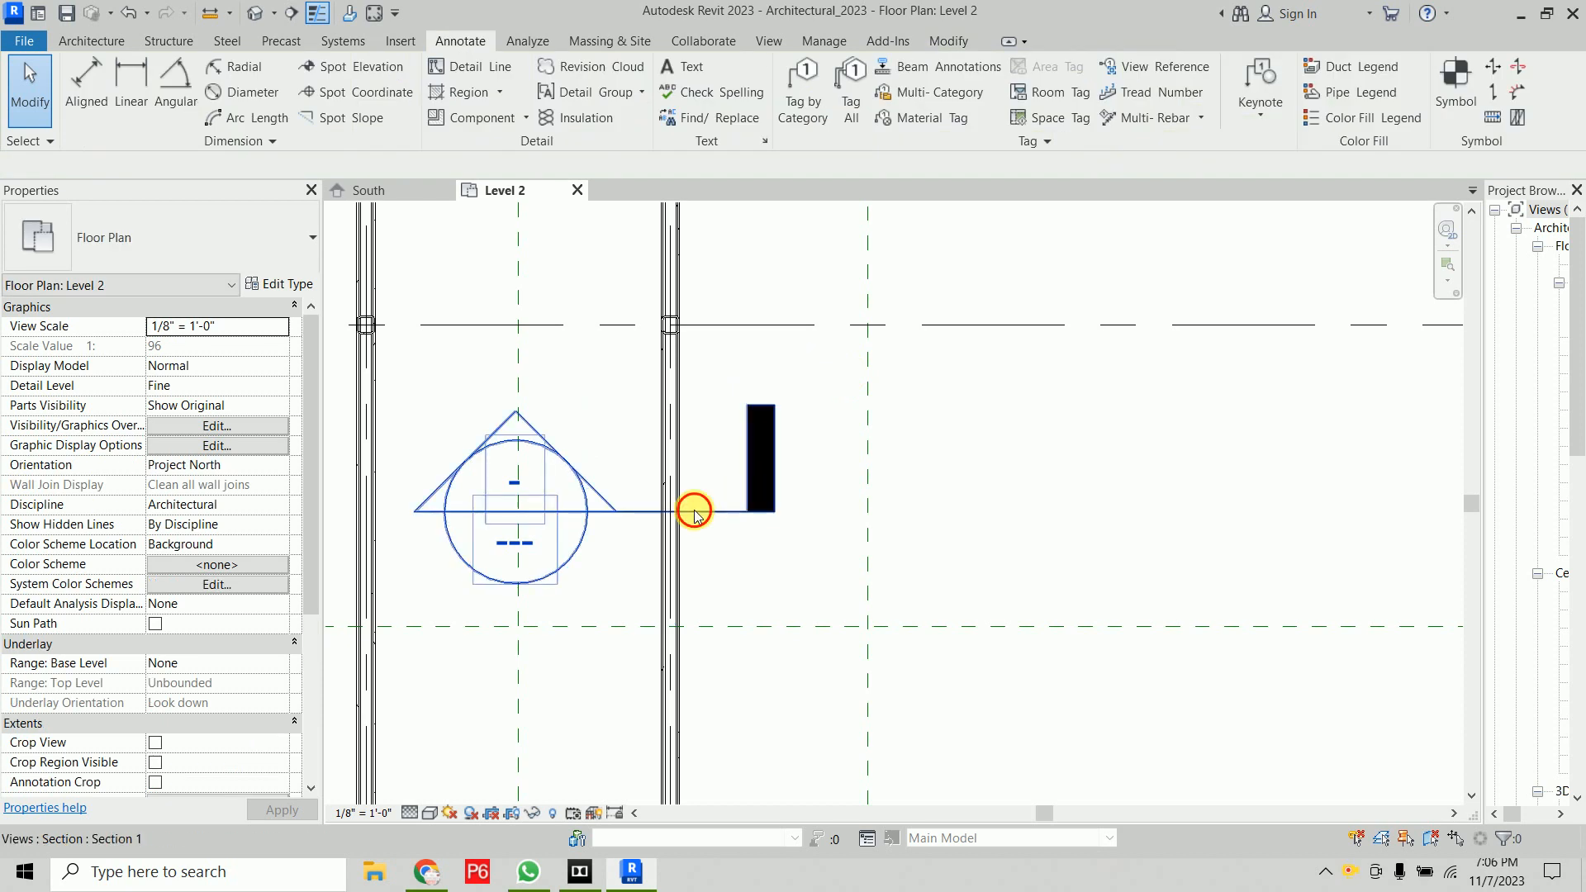
pyautogui.rightClick(693, 512)
pyautogui.click(747, 117)
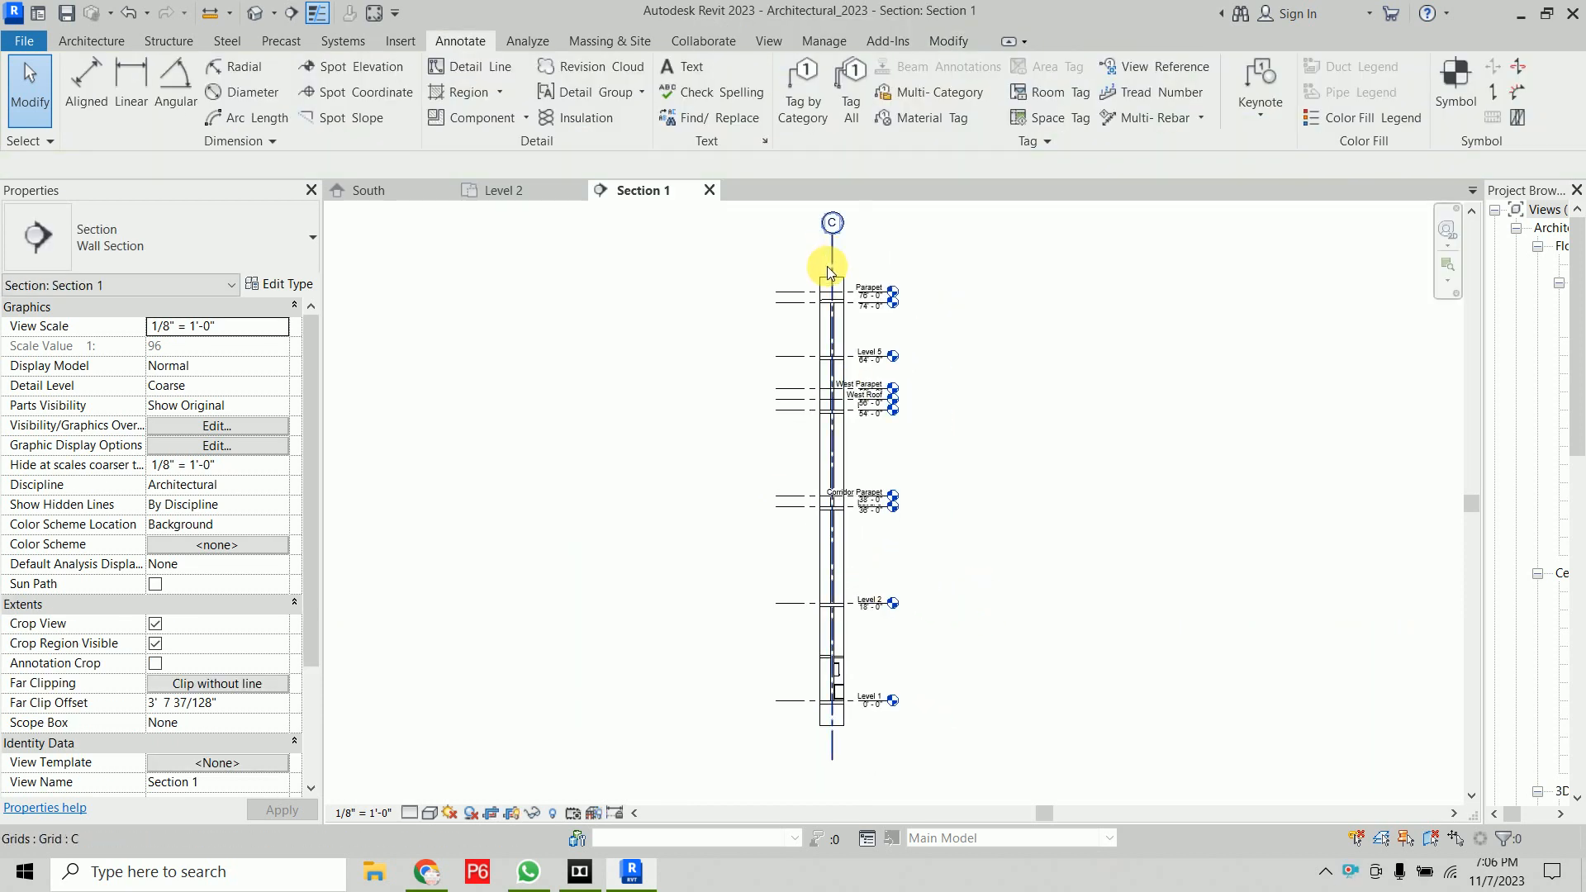
# Shorten the section view's crop region by moving its bottom edge up to Level 1
pyautogui.click(830, 273)
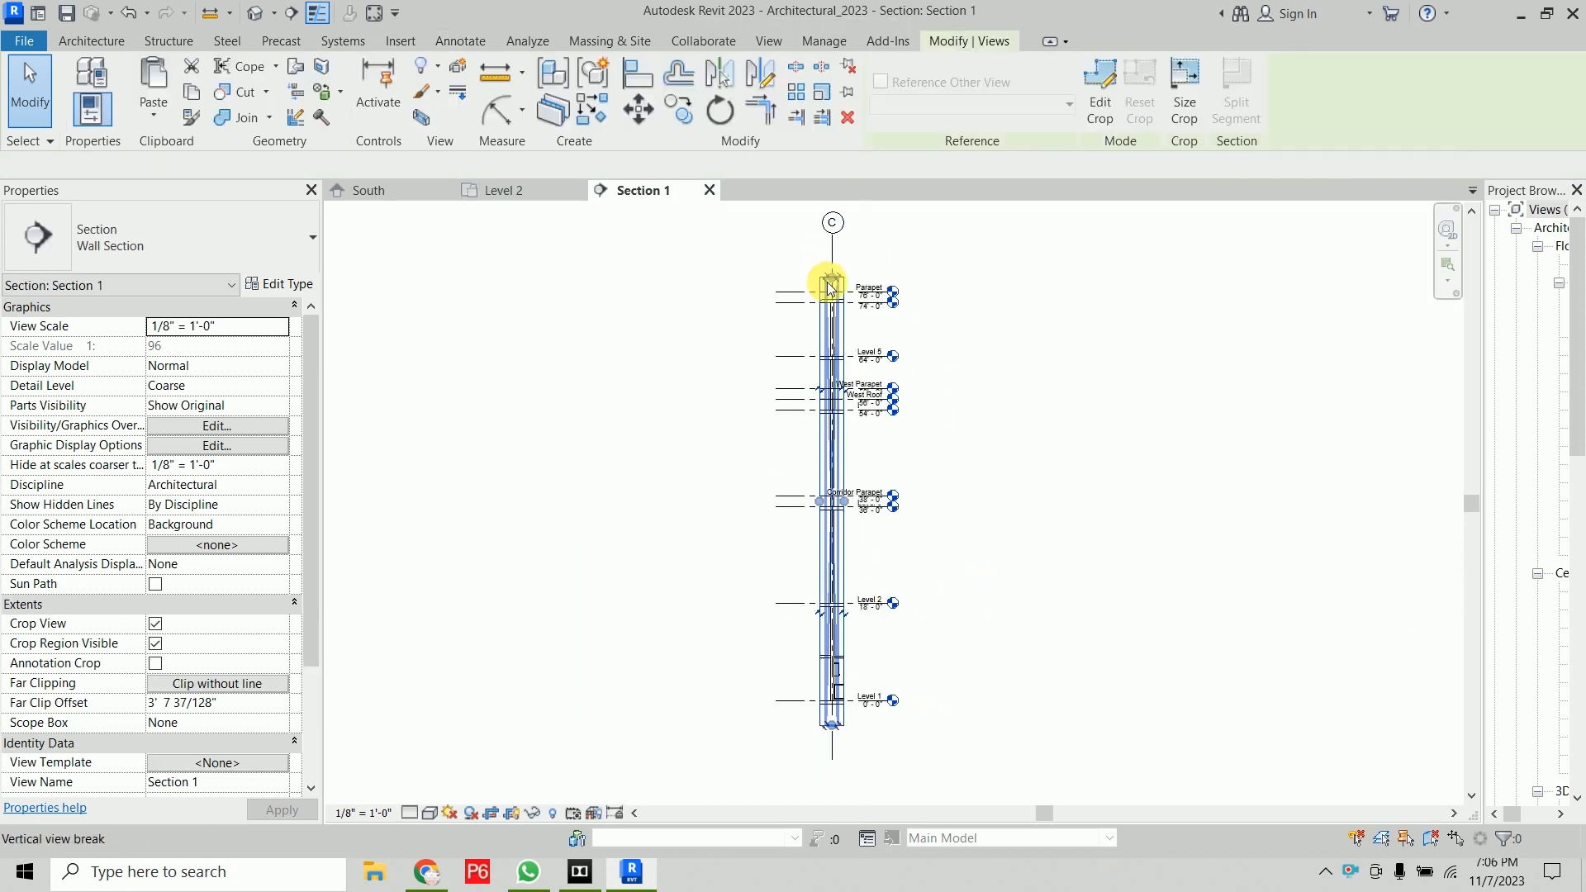
pyautogui.click(819, 599)
pyautogui.scroll(5, 814, 702)
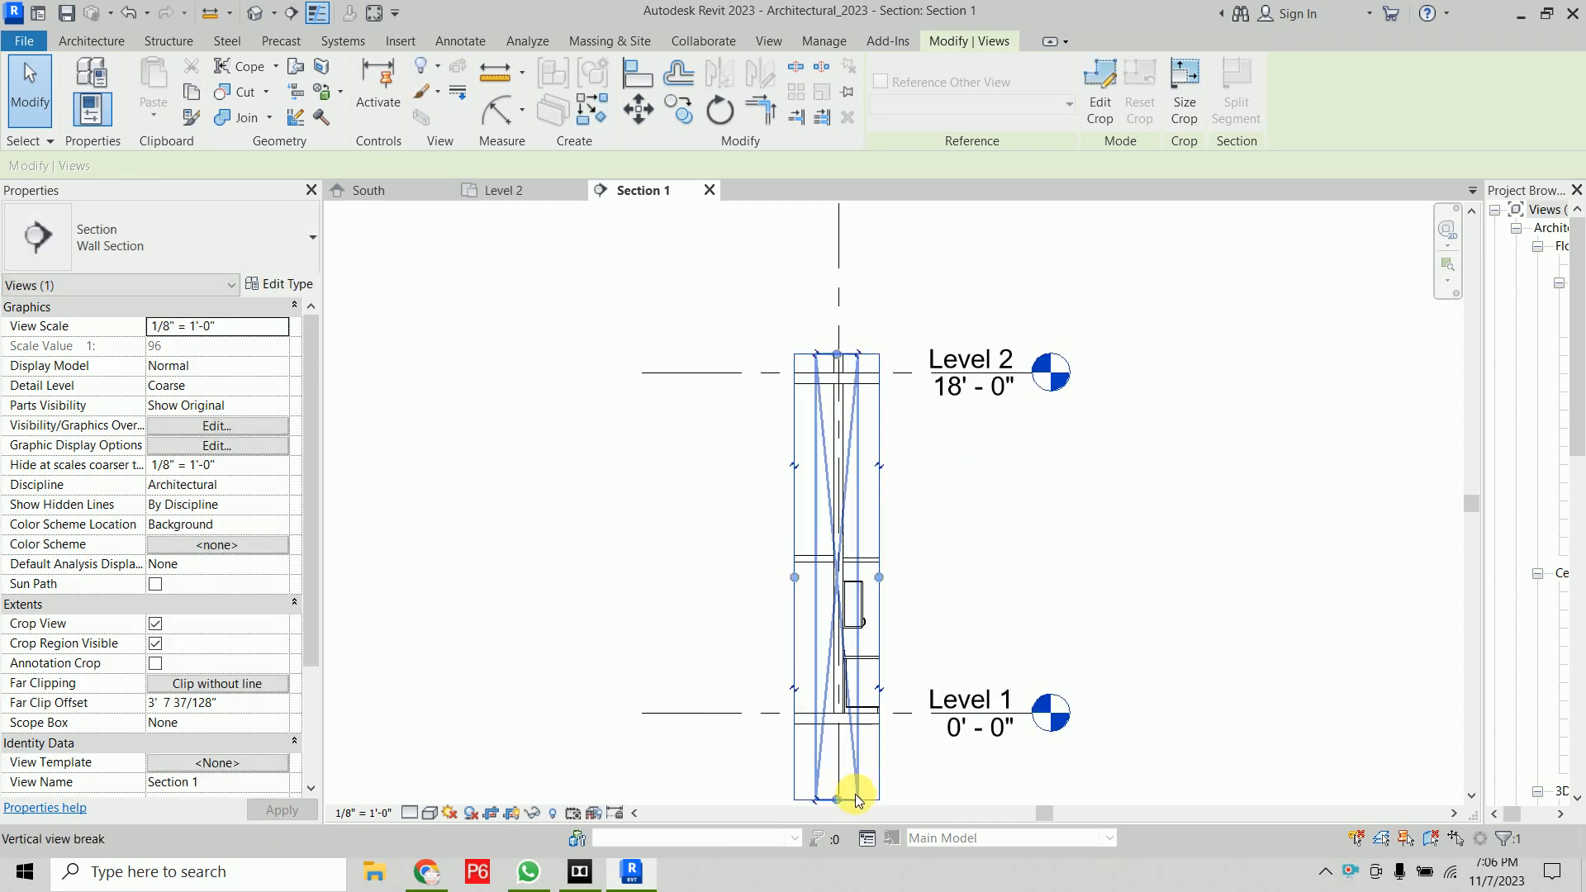
pyautogui.moveTo(835, 796); pyautogui.dragTo(836, 732)
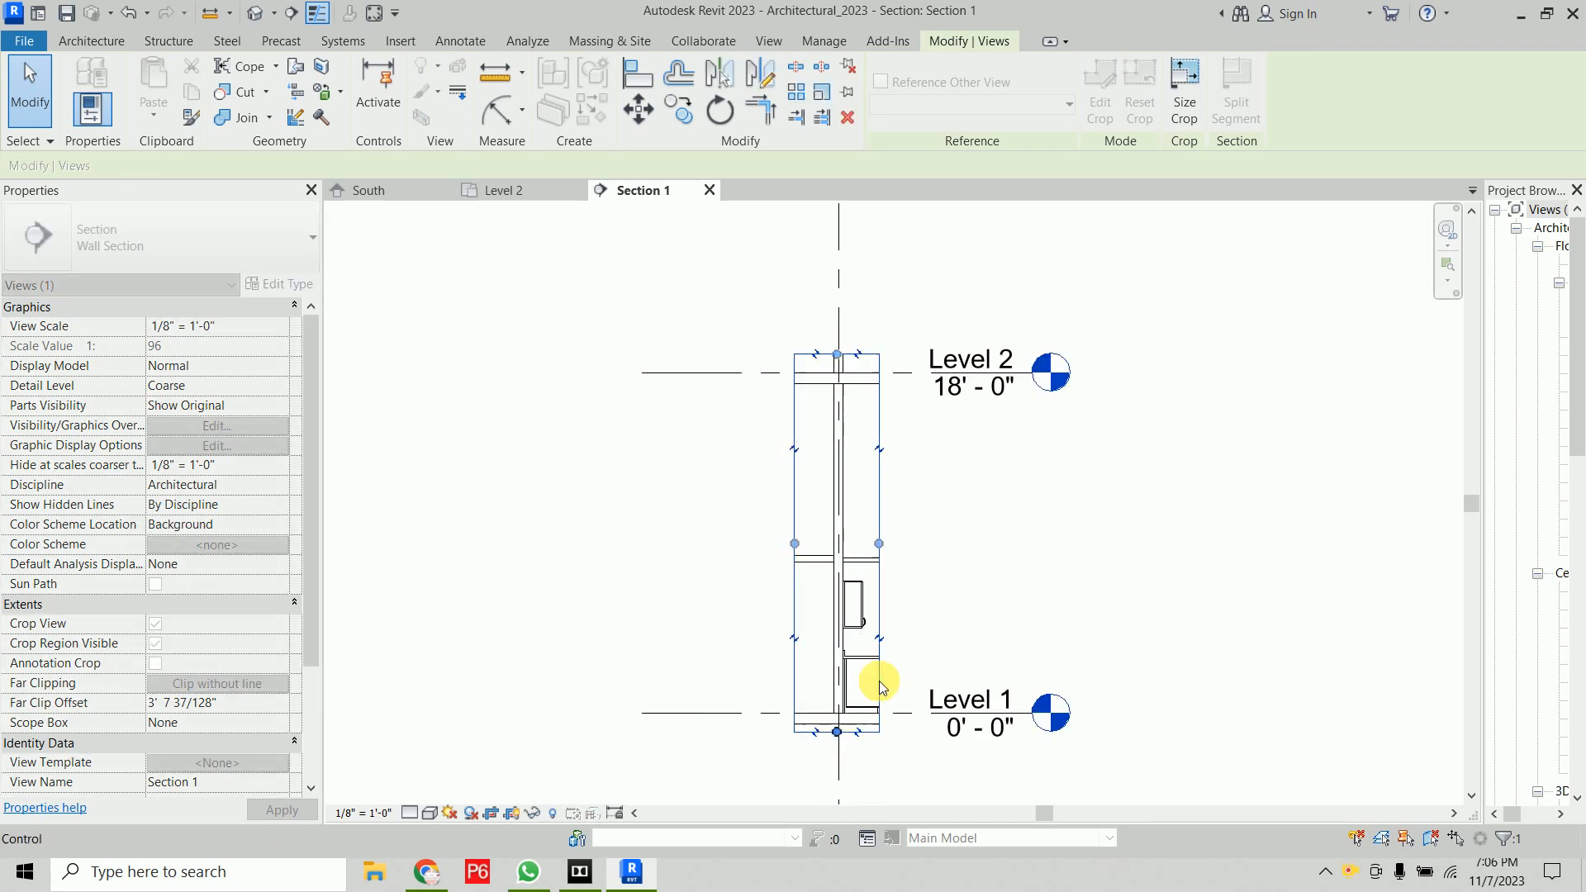
pyautogui.press('Escape')
# Start a filled region and choose the Ortho Crosshatch filled region type
pyautogui.scroll(4, 881, 685)
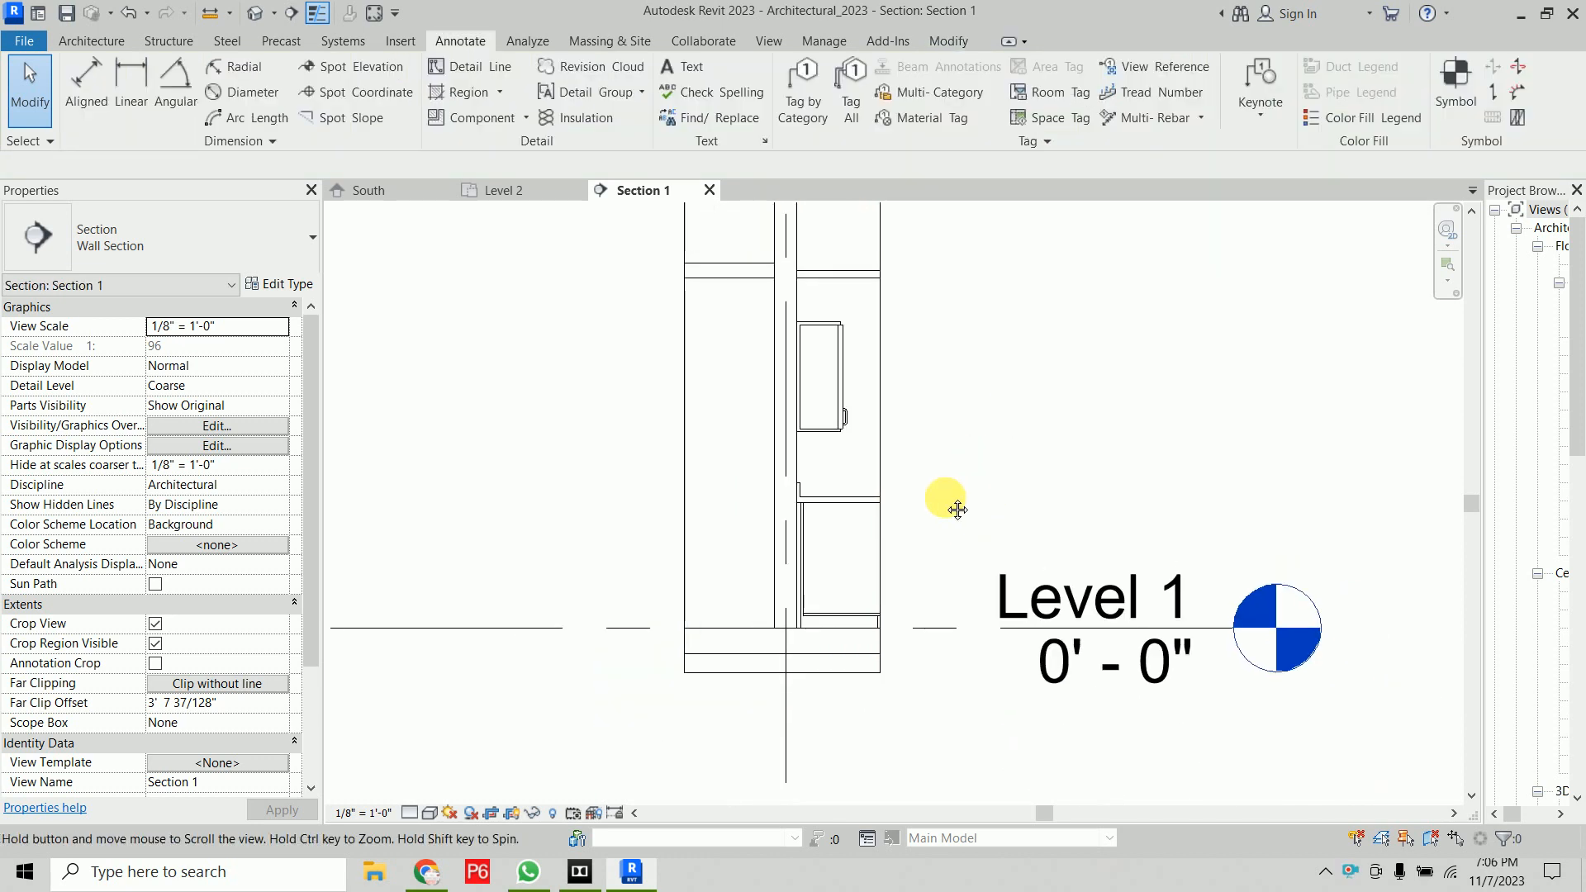
pyautogui.moveTo(975, 457); pyautogui.dragTo(921, 545, button='middle')
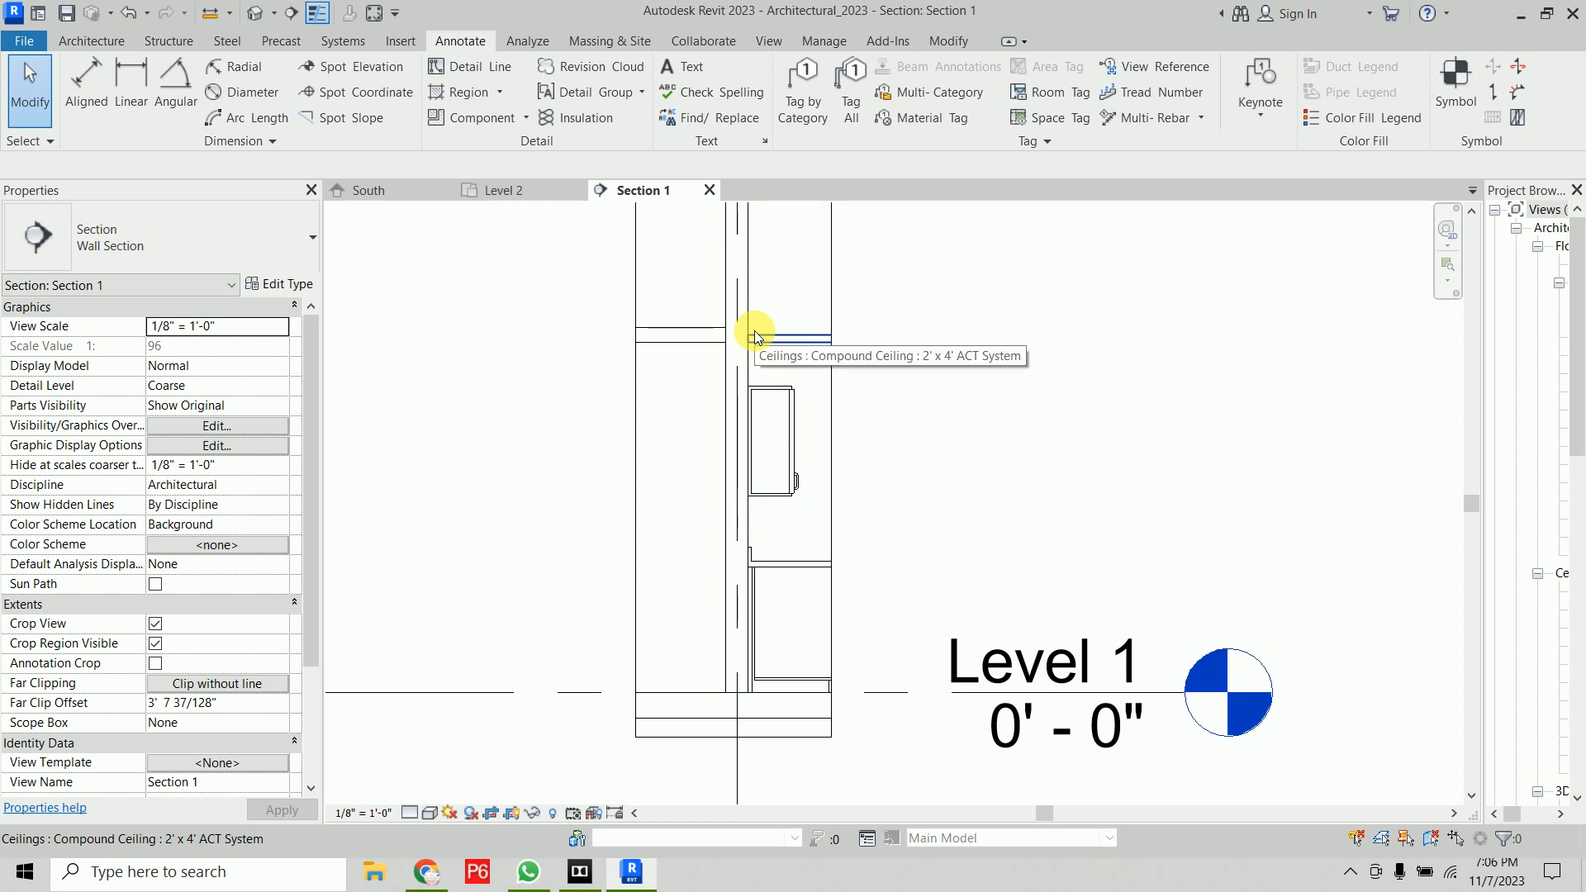
pyautogui.click(479, 93)
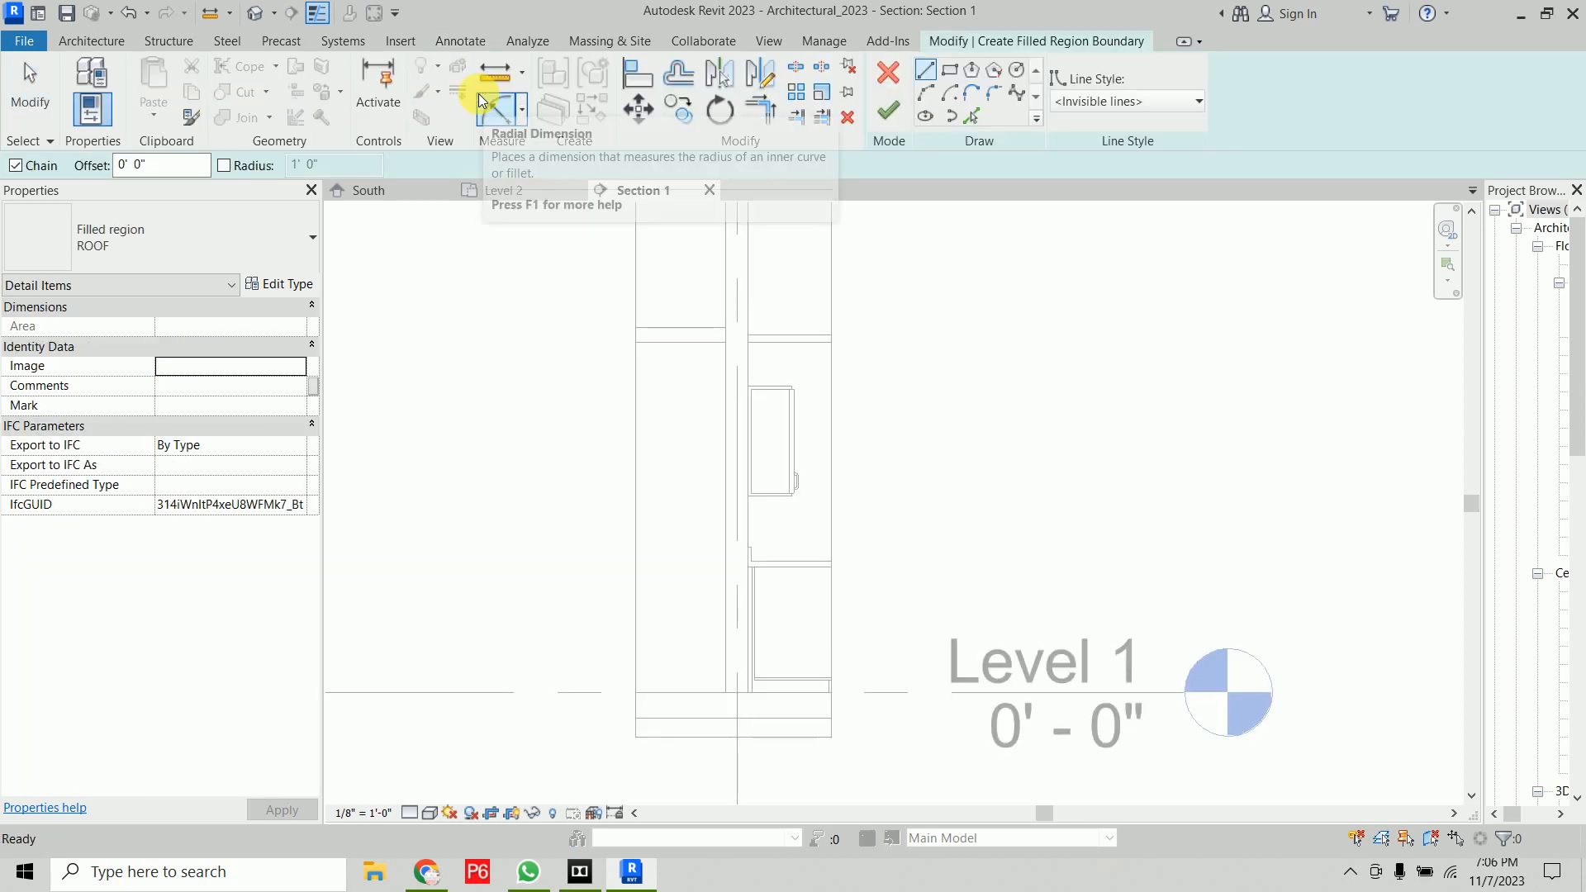
pyautogui.click(240, 230)
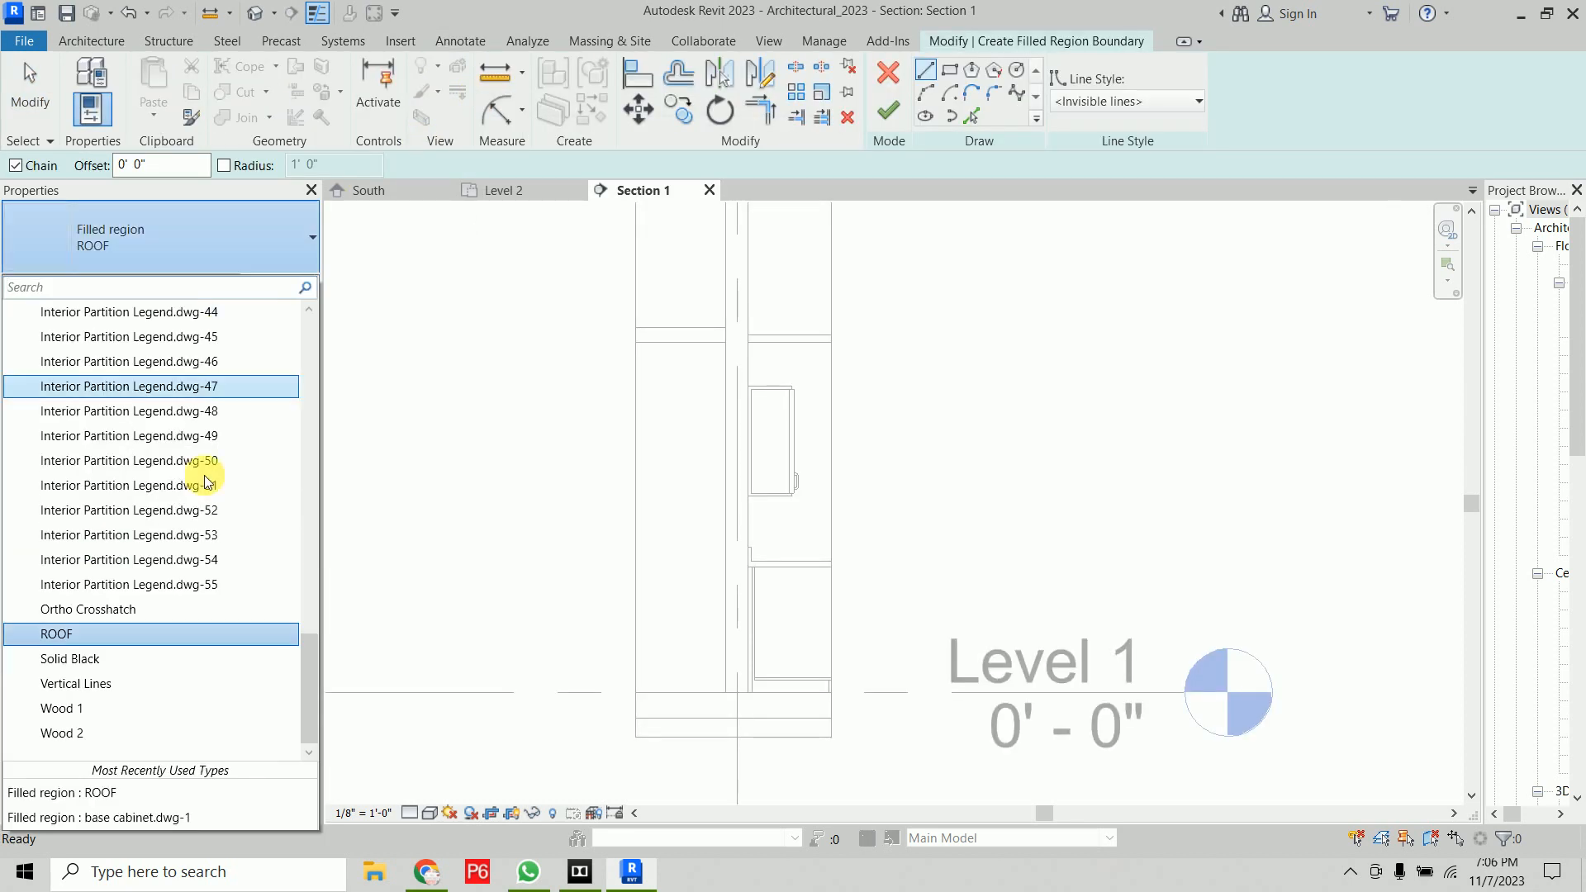
pyautogui.scroll(8, 182, 568)
pyautogui.scroll(9, 182, 568)
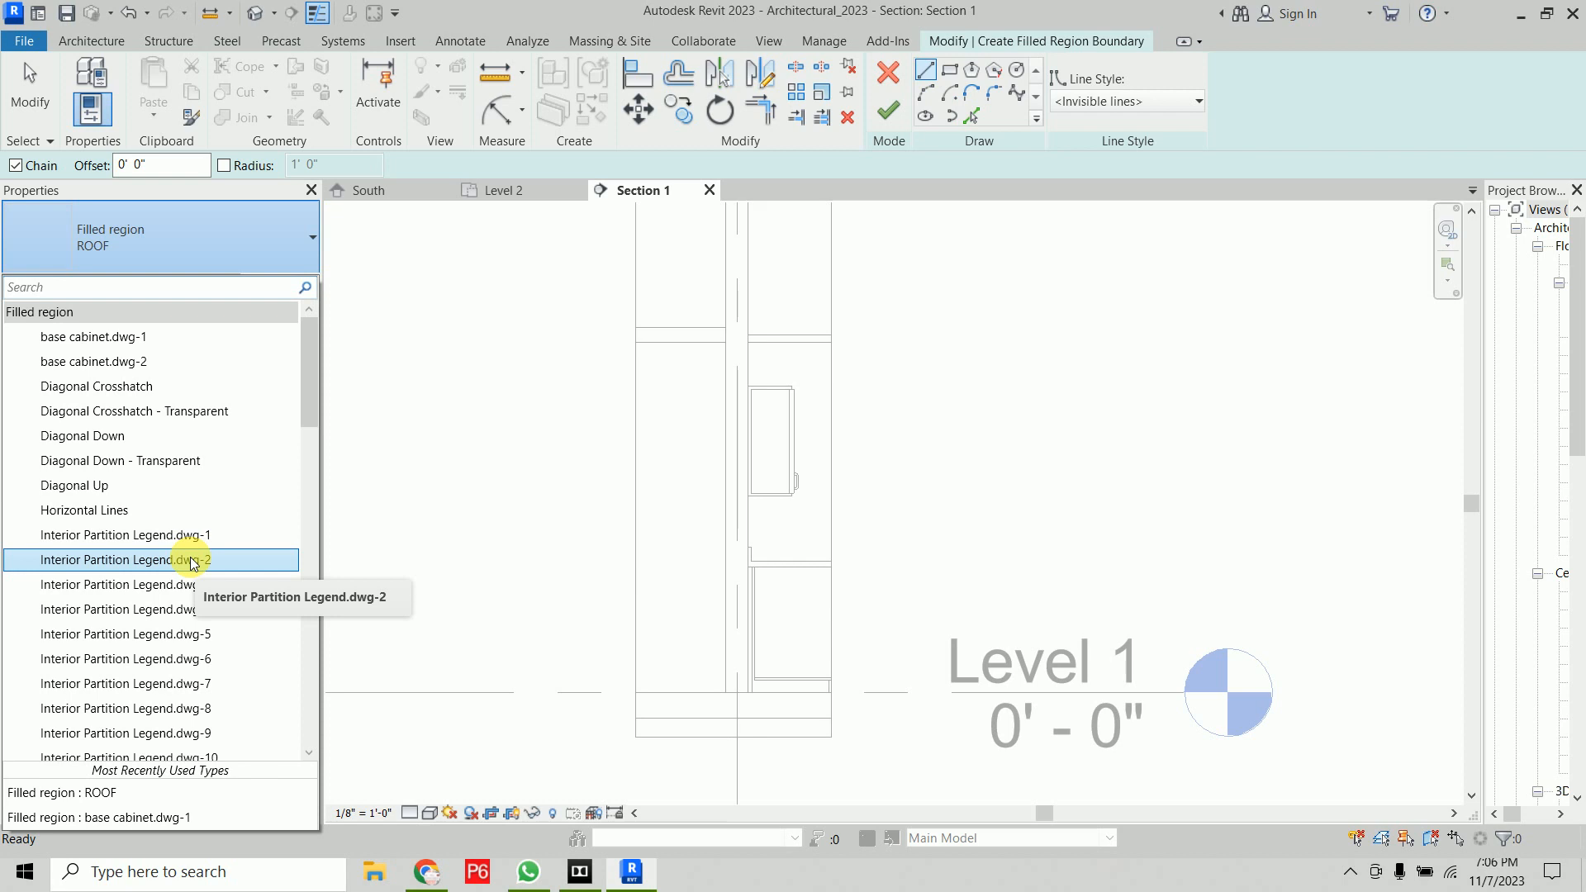
pyautogui.scroll(-8, 198, 582)
pyautogui.scroll(-10, 201, 585)
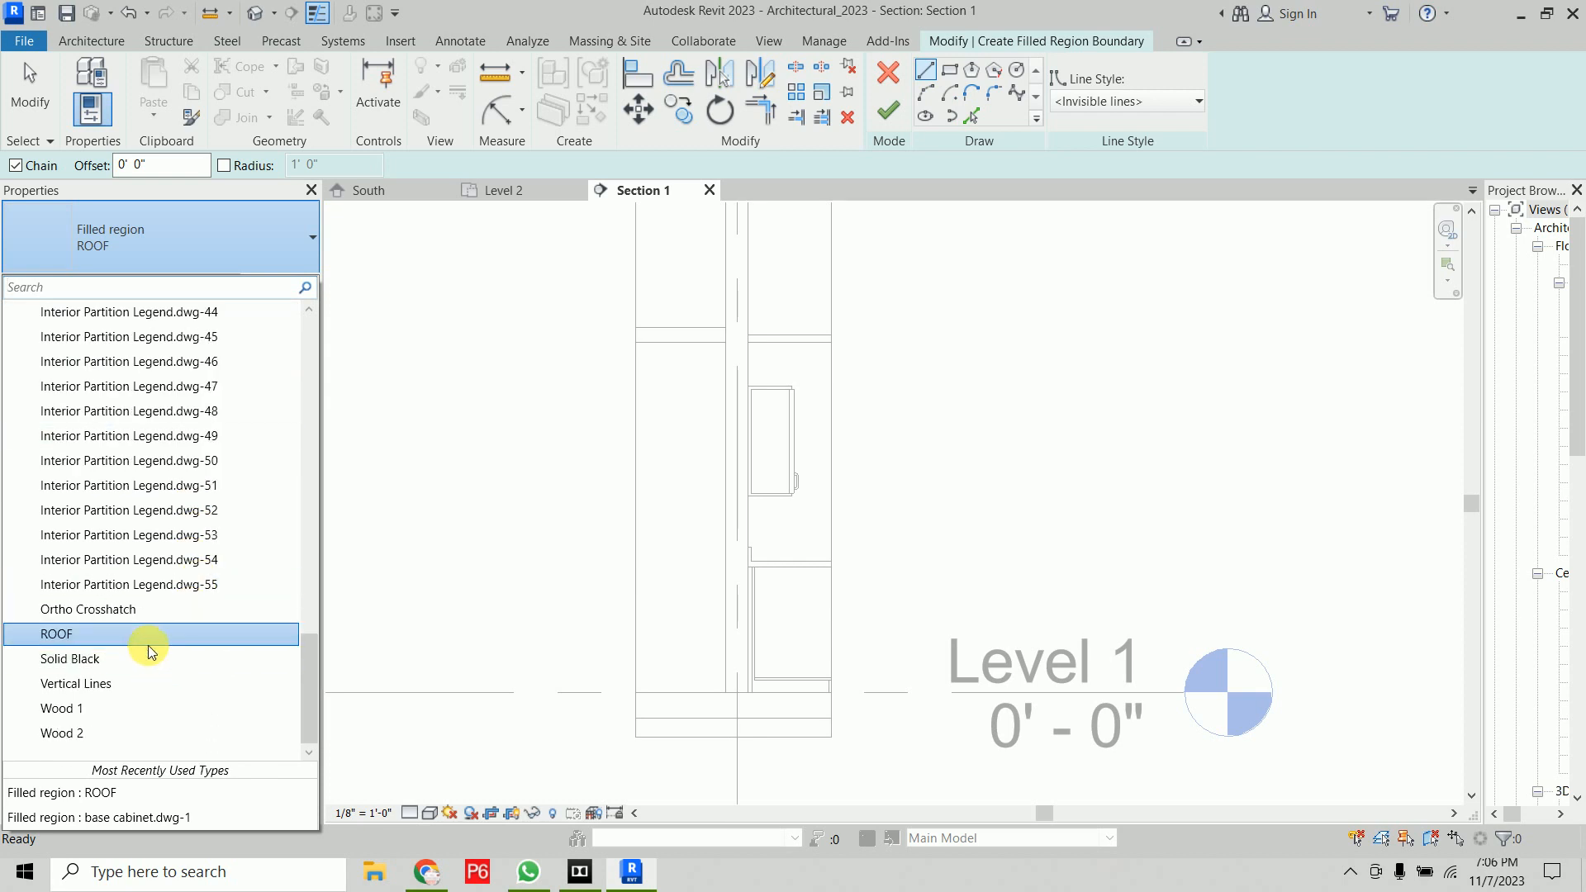
pyautogui.click(147, 610)
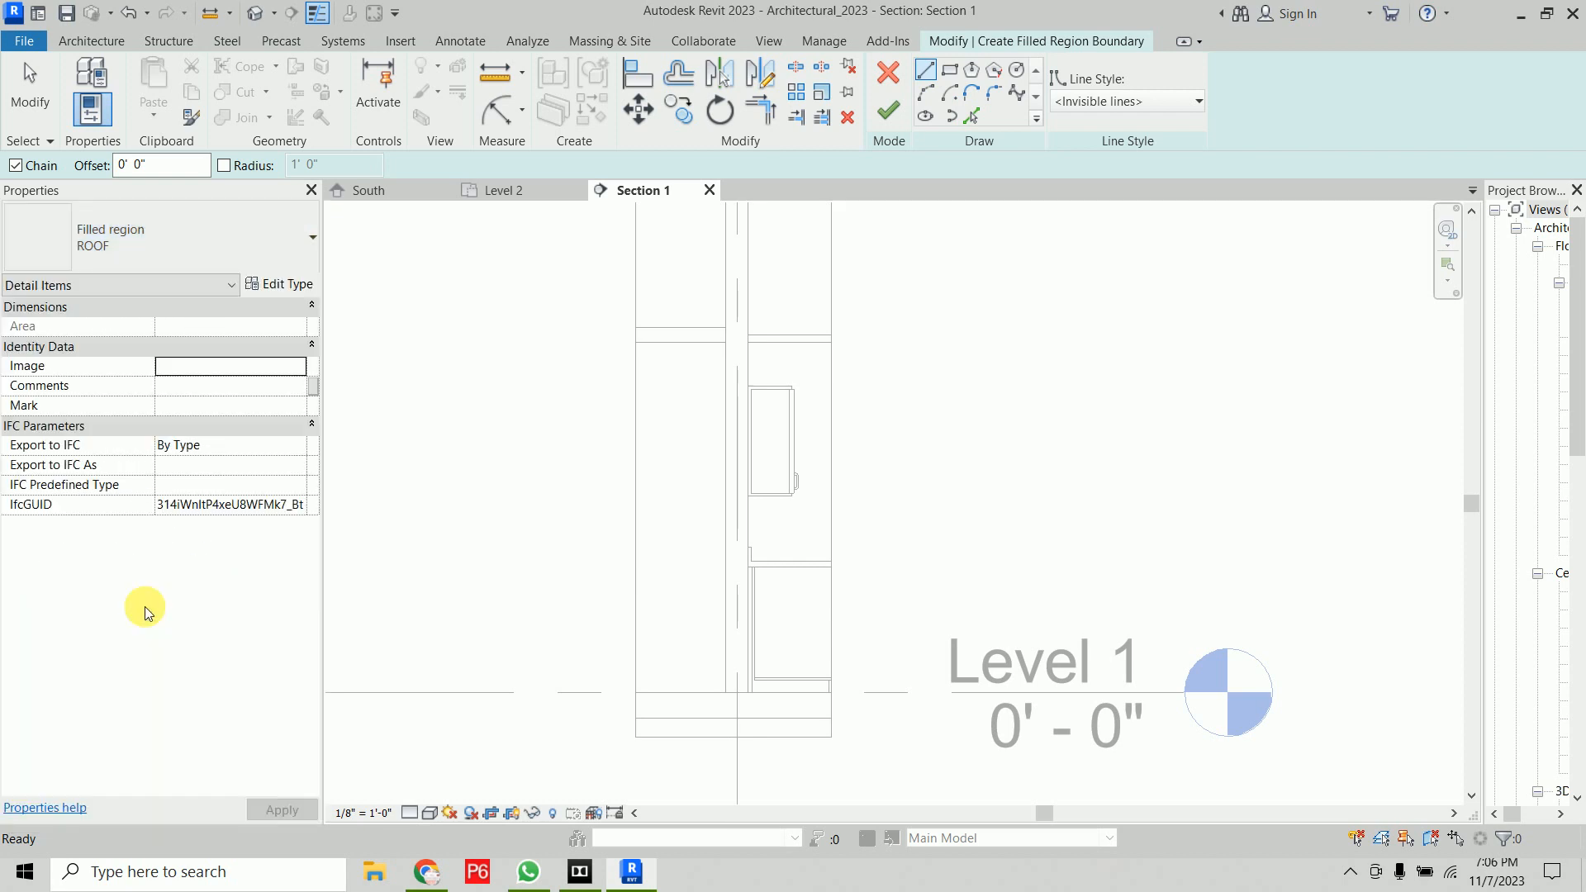
# Sketch a rectangular boundary over the wall thickness in the section and finish the filled region
pyautogui.click(949, 69)
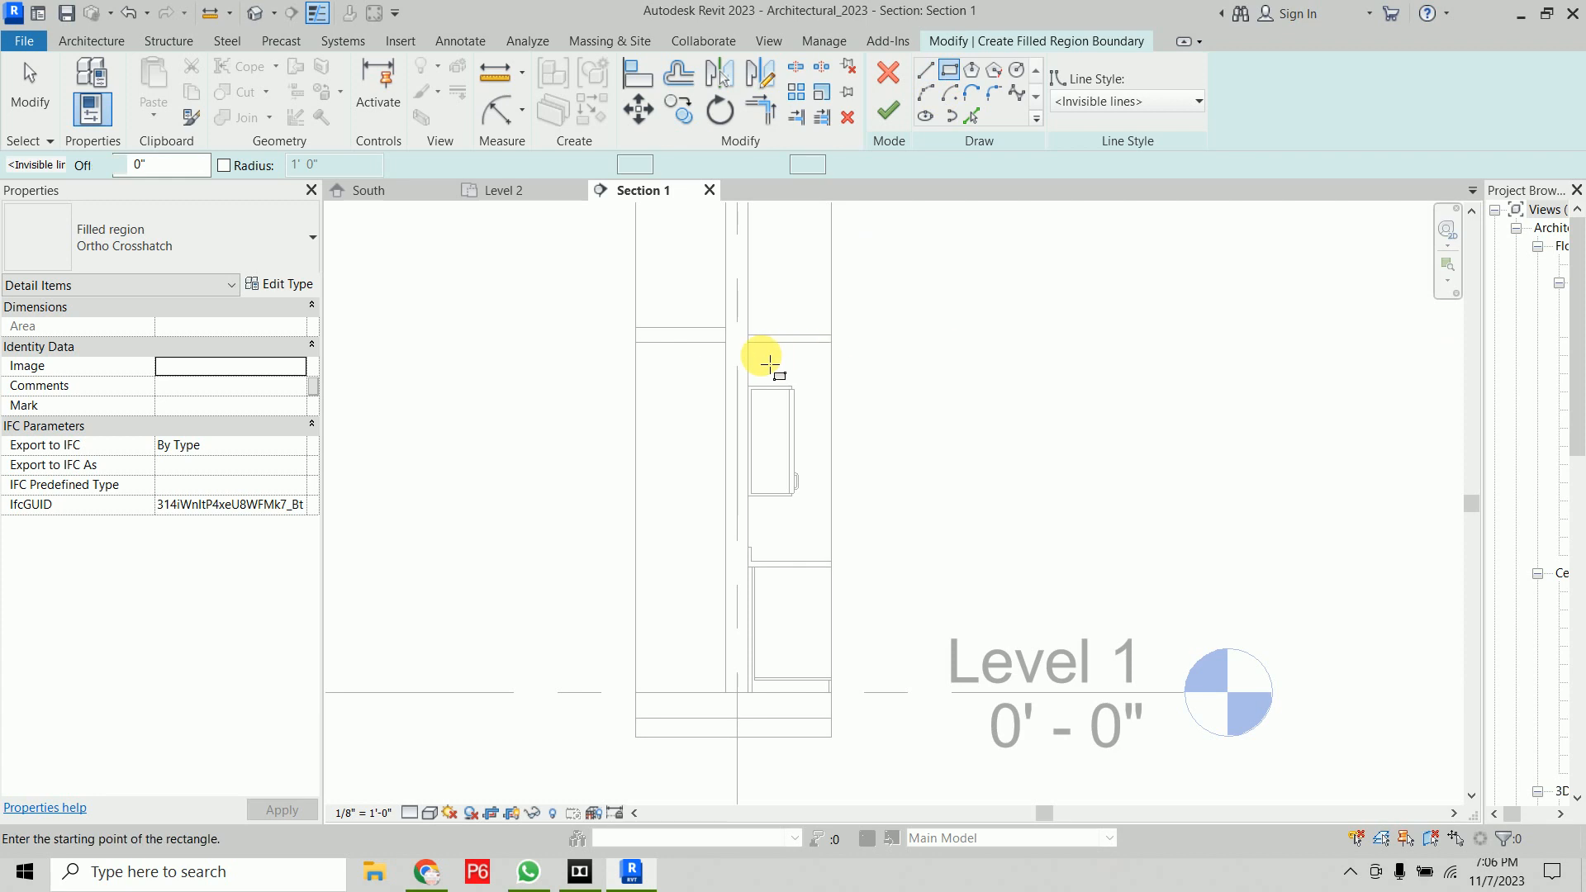
pyautogui.click(748, 343)
pyautogui.scroll(3, 715, 671)
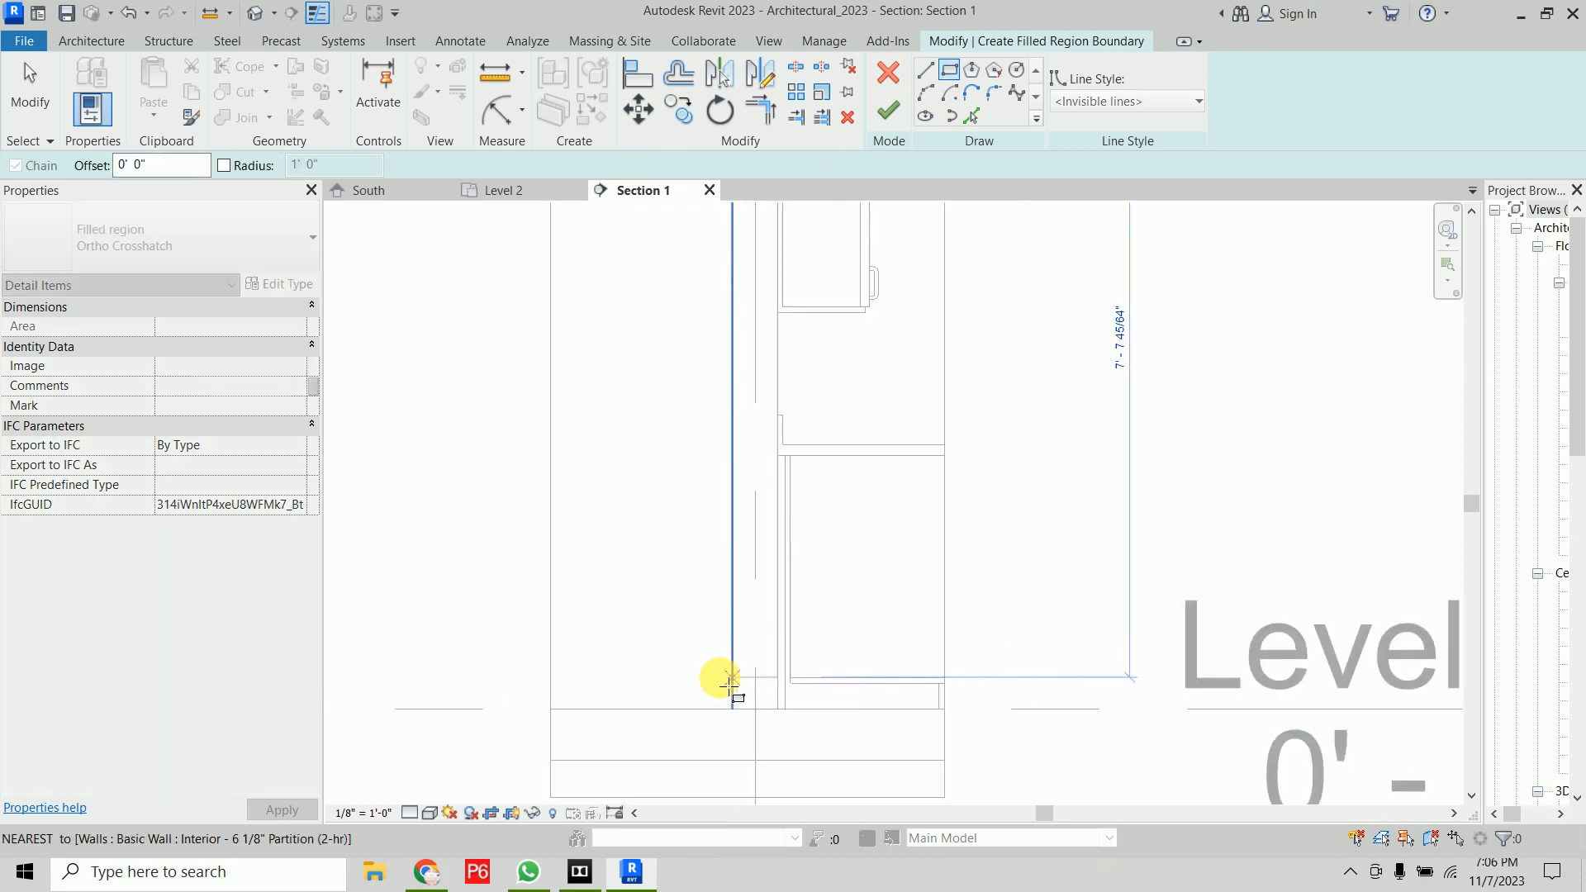
pyautogui.click(740, 726)
pyautogui.scroll(-2, 955, 444)
pyautogui.moveTo(954, 444); pyautogui.dragTo(779, 567, button='middle')
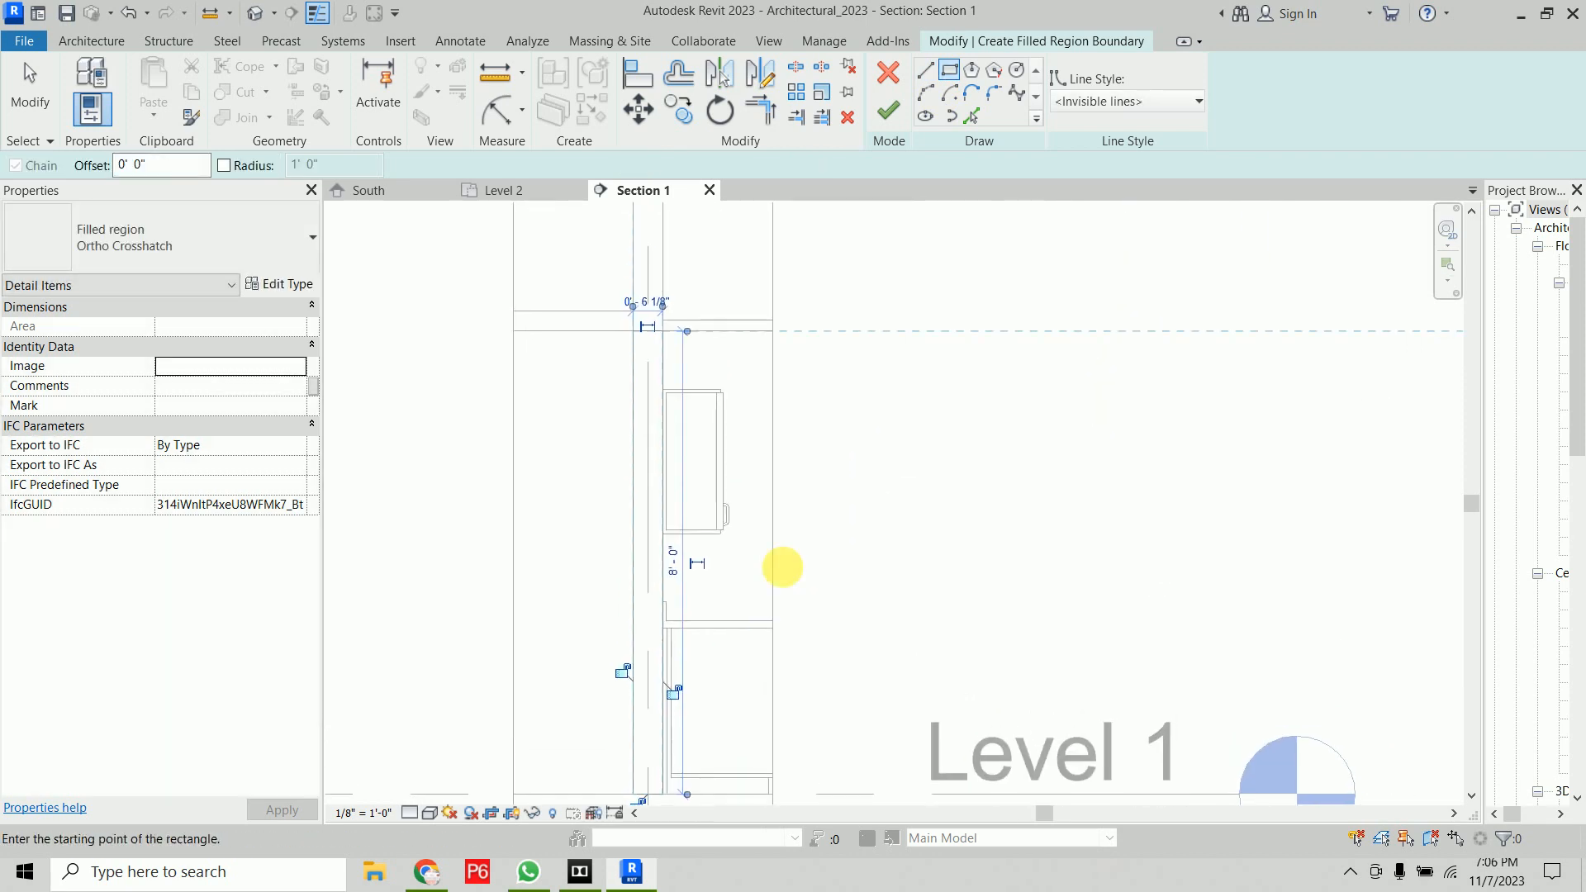
pyautogui.click(888, 110)
# Set the filled region type's foreground fill pattern to Plywood
pyautogui.click(917, 415)
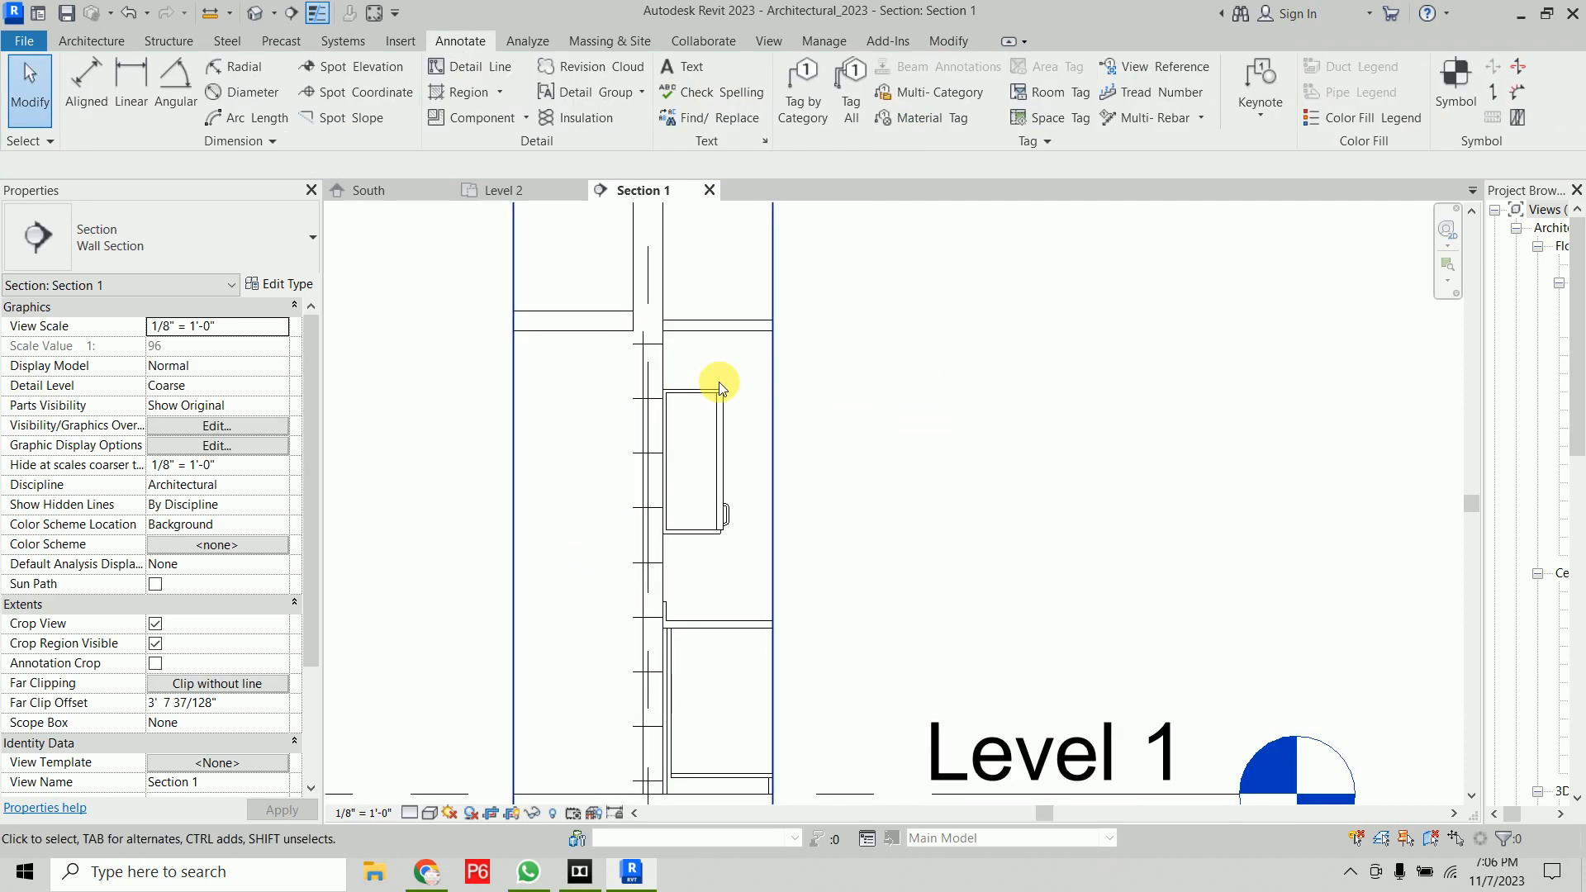
pyautogui.click(656, 352)
pyautogui.moveTo(658, 637); pyautogui.dragTo(664, 584, button='middle')
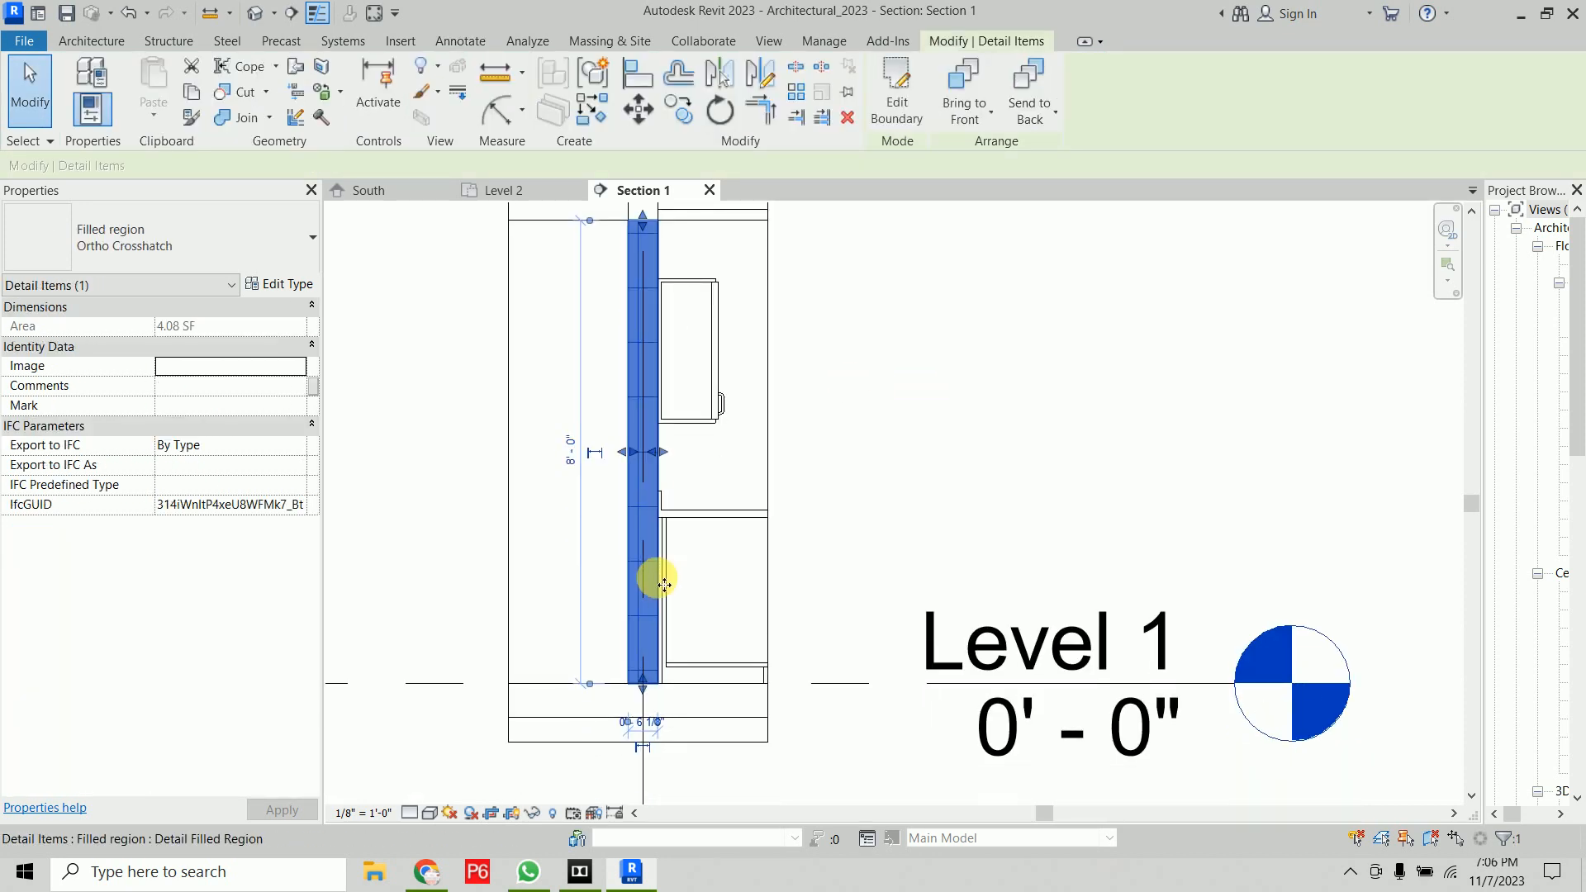
pyautogui.click(294, 283)
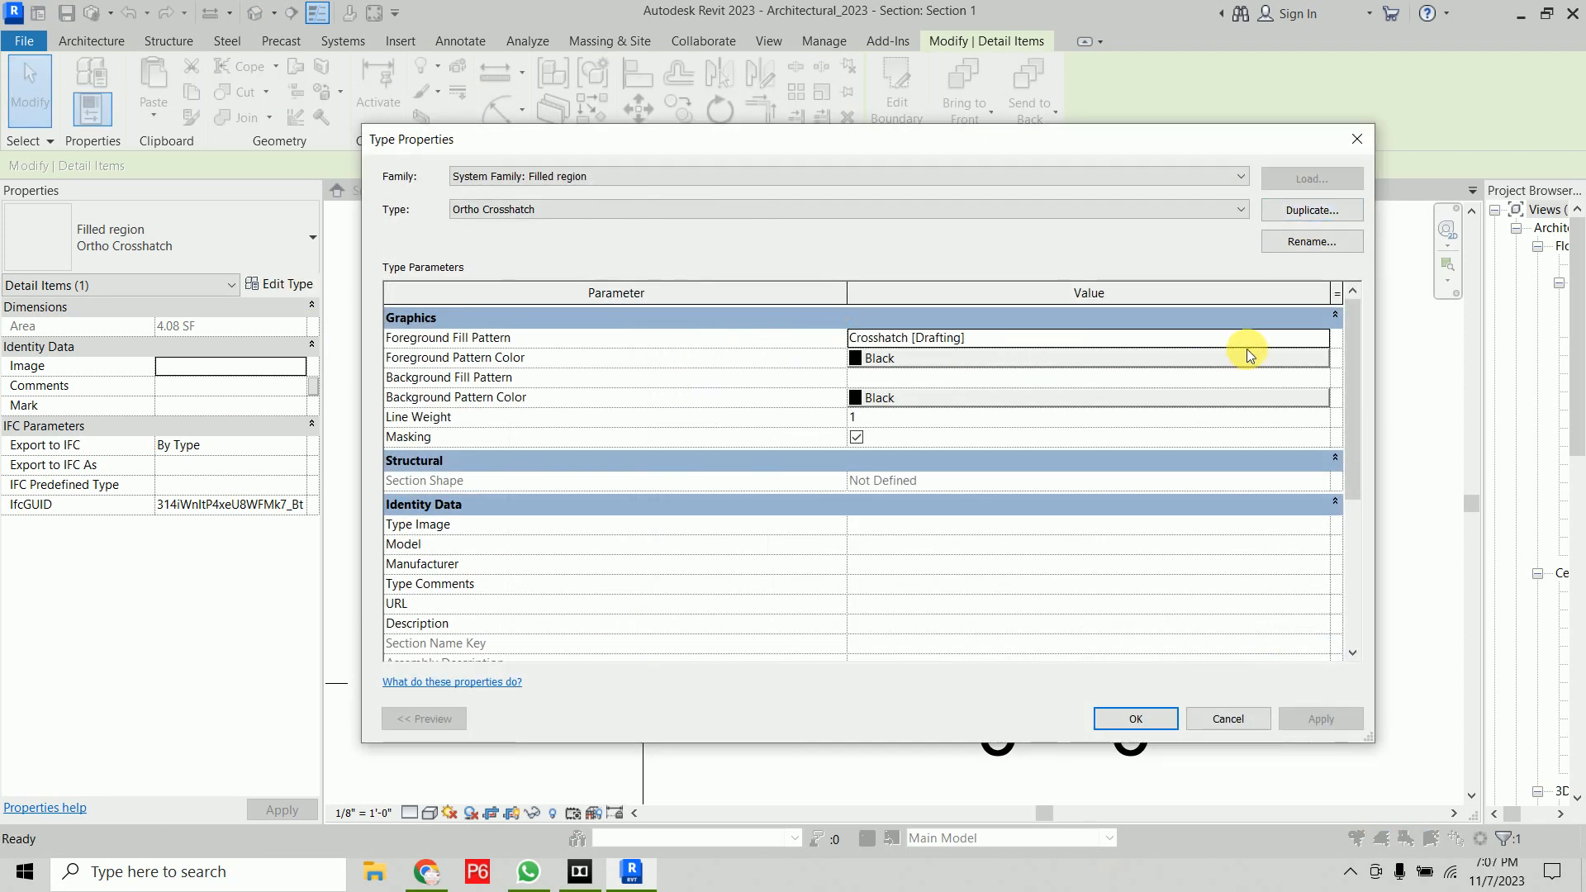
pyautogui.click(1319, 346)
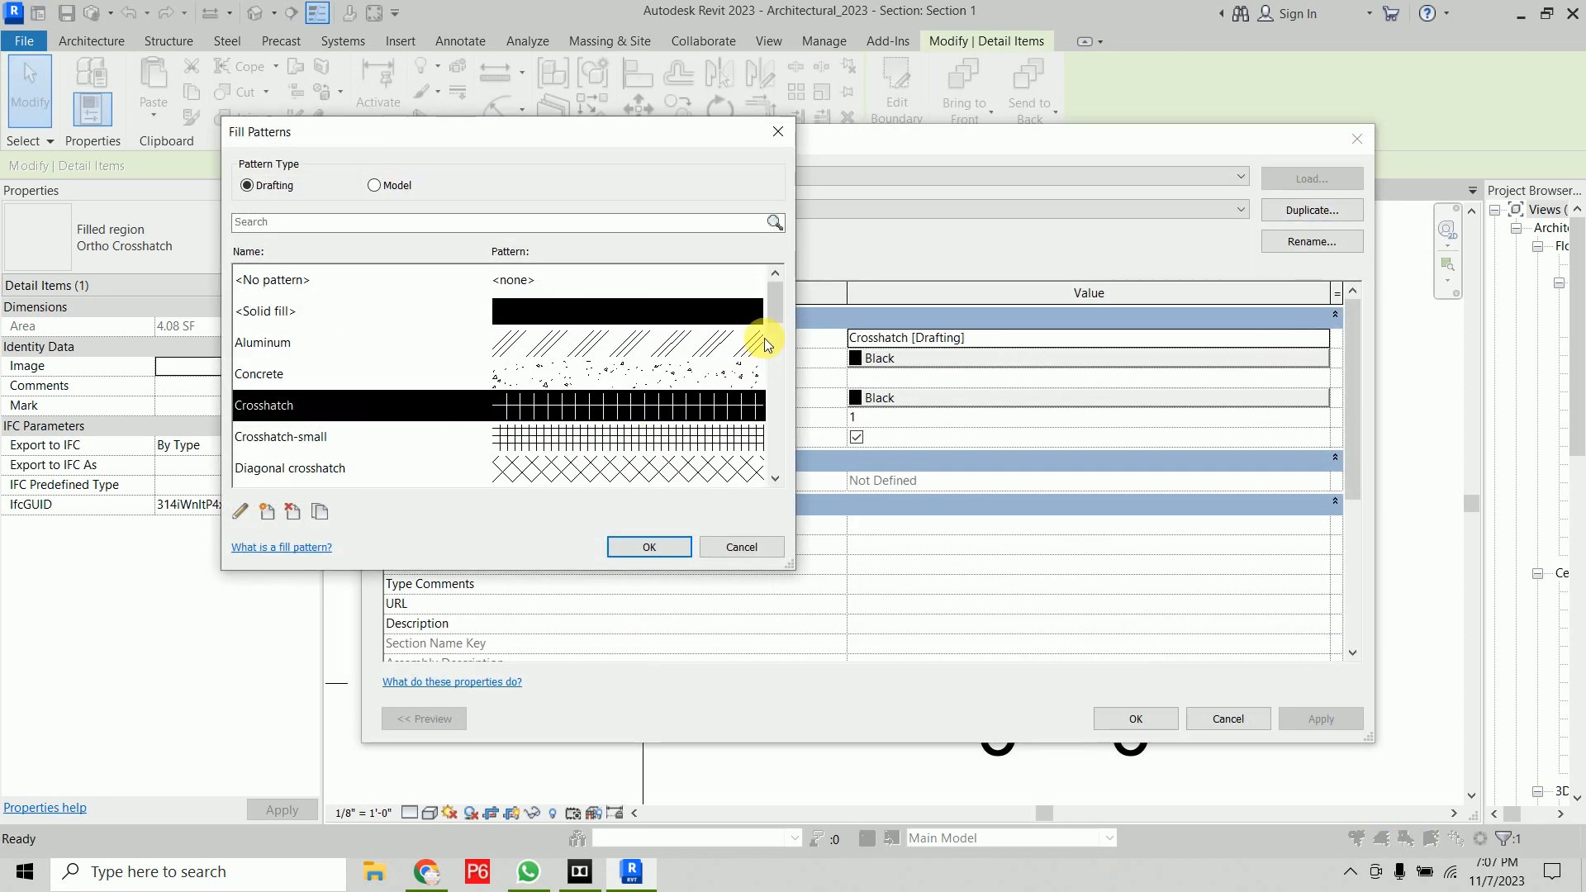
pyautogui.moveTo(771, 315); pyautogui.dragTo(779, 418)
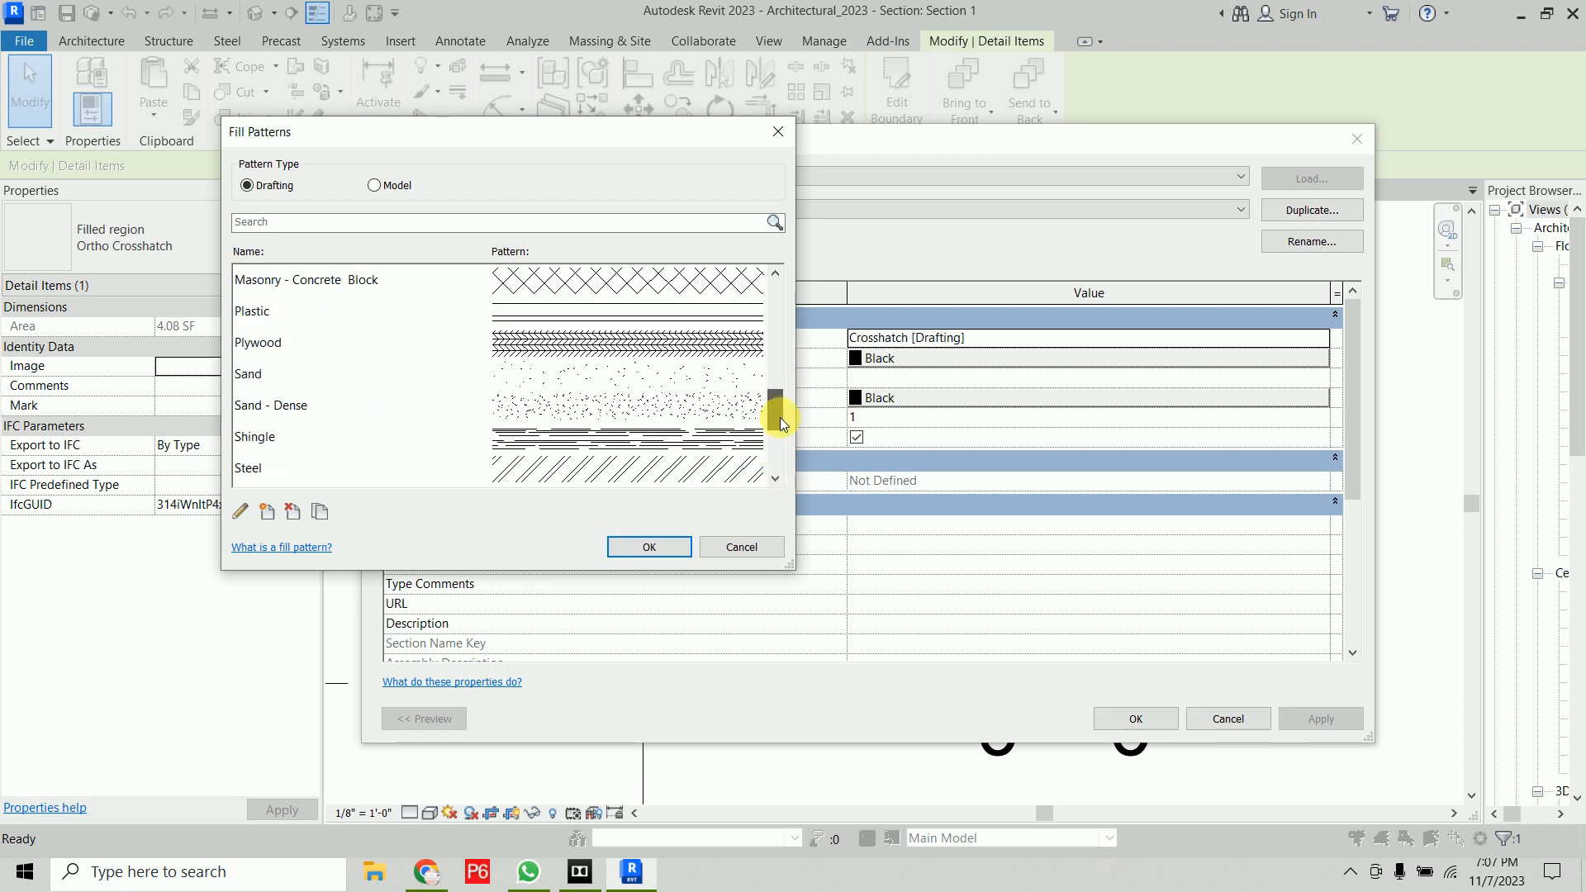
pyautogui.click(696, 351)
pyautogui.click(650, 548)
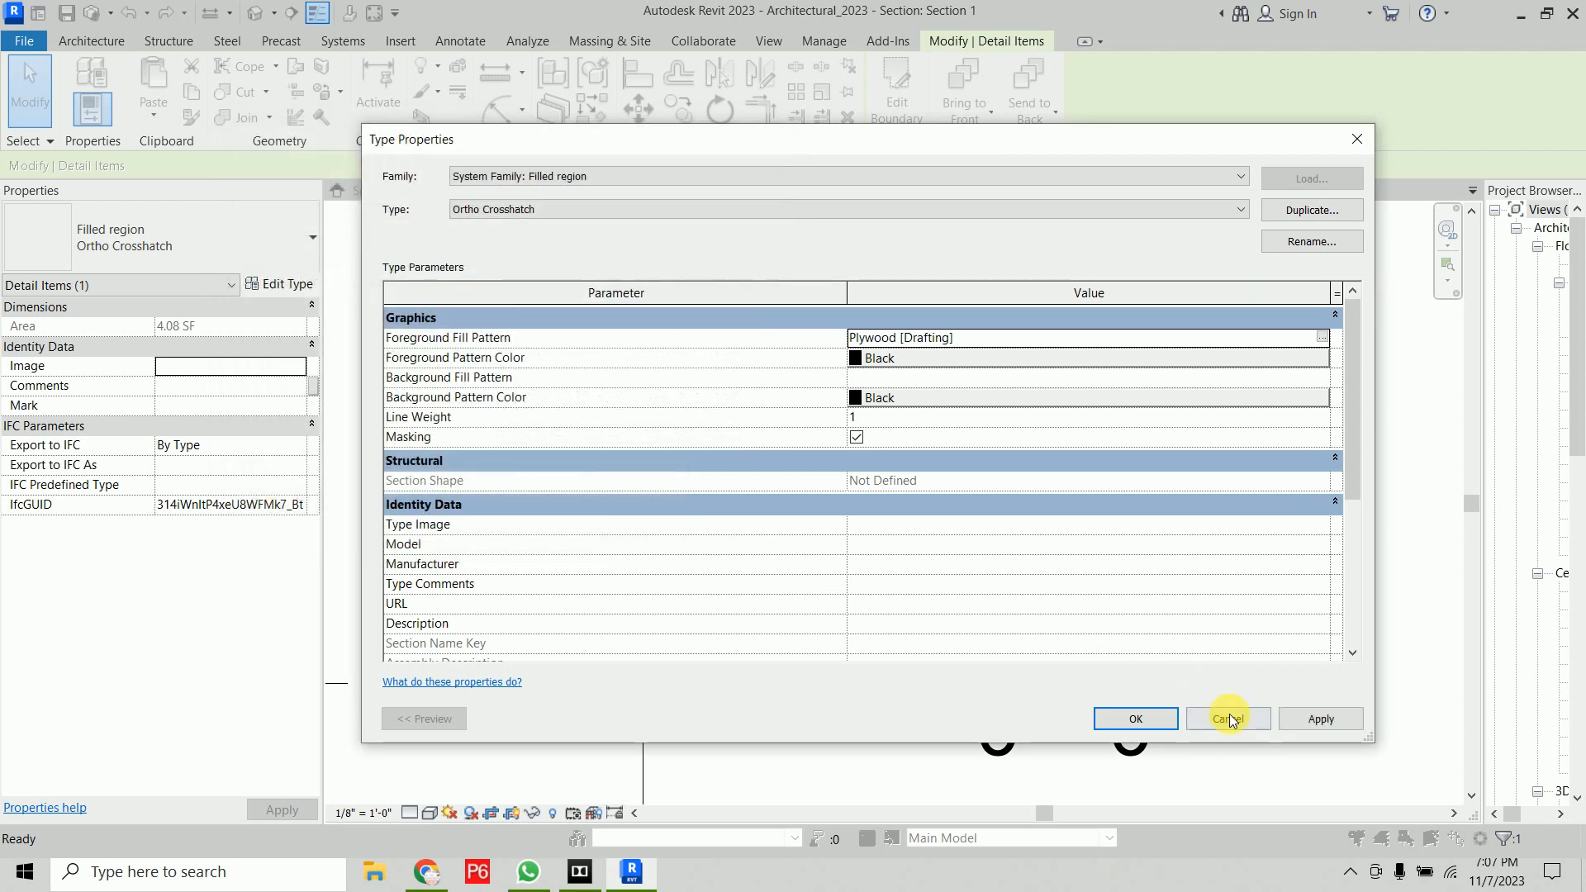
pyautogui.click(1138, 730)
# Widen the Project Browser panel
pyautogui.click(884, 415)
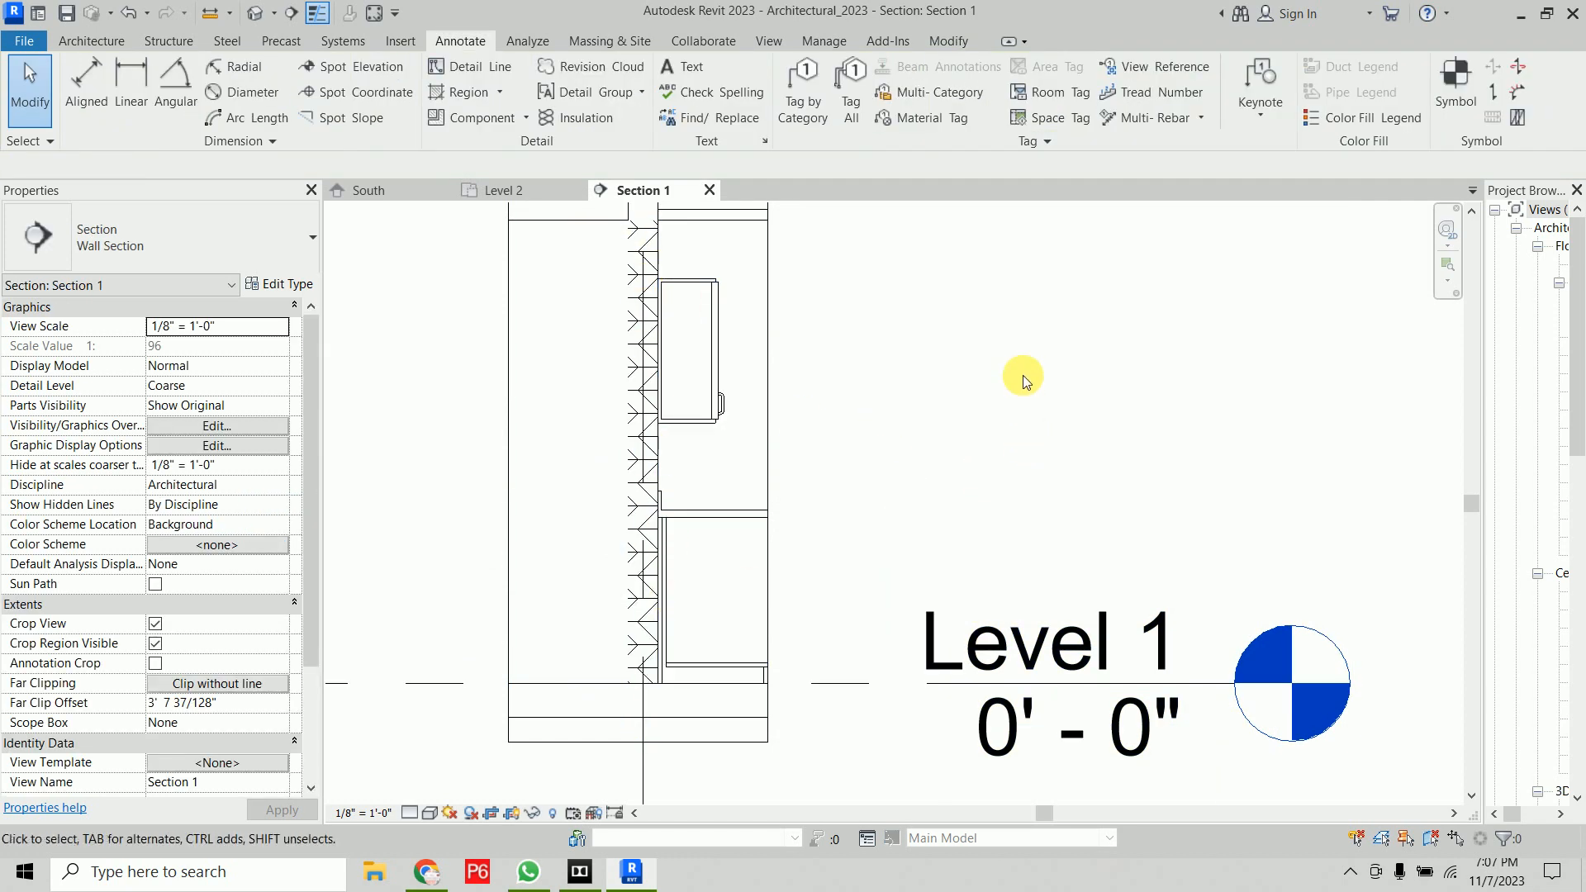
pyautogui.moveTo(1018, 314); pyautogui.dragTo(948, 551, button='middle')
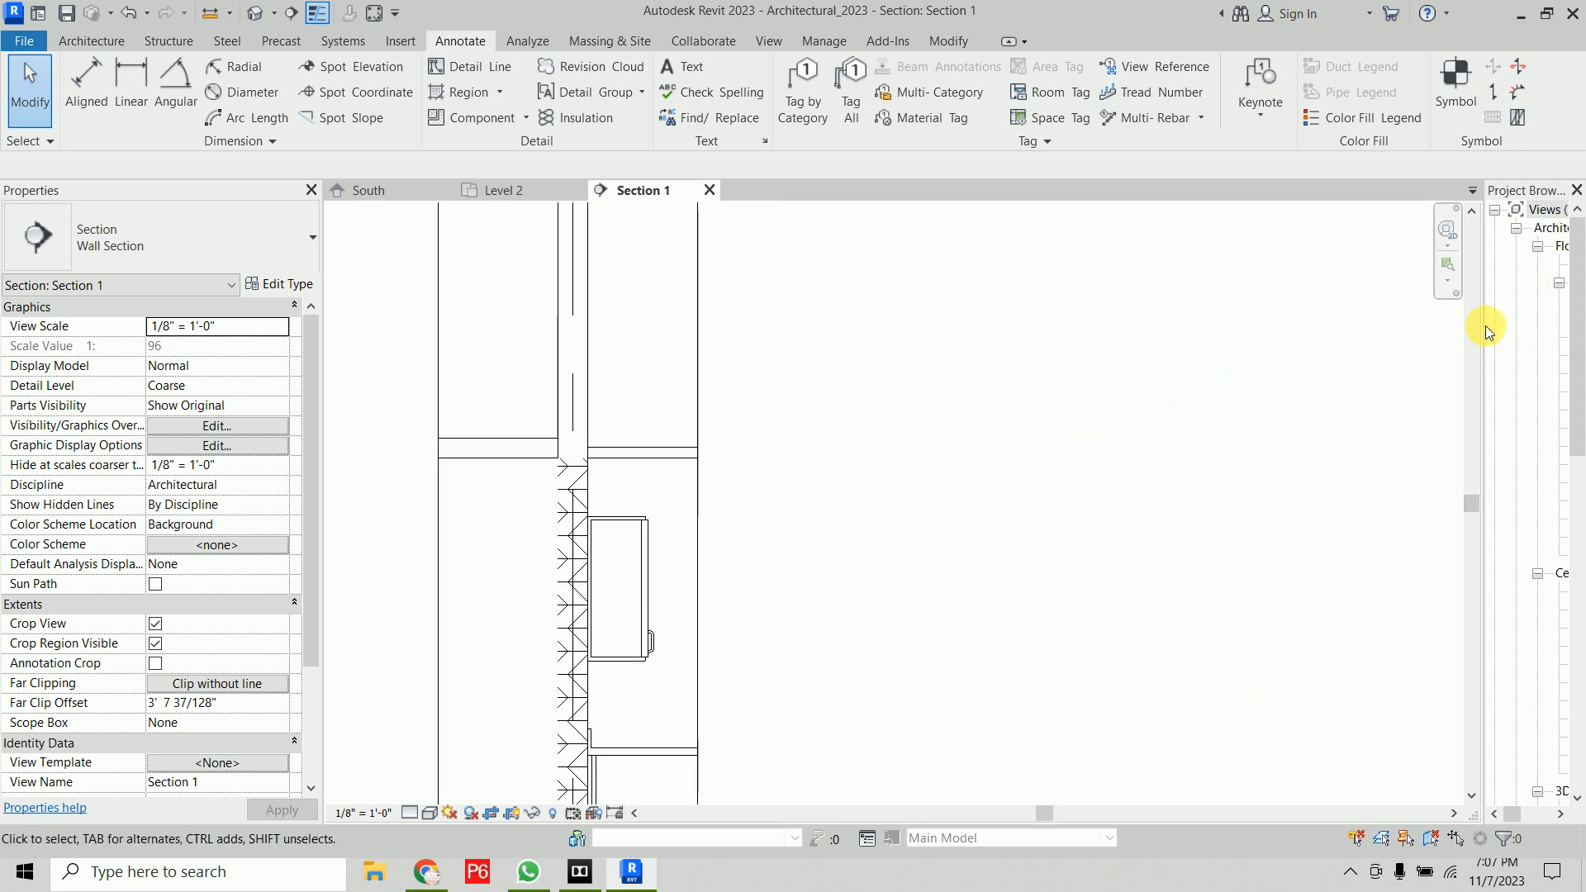
pyautogui.moveTo(1482, 335); pyautogui.dragTo(1305, 379)
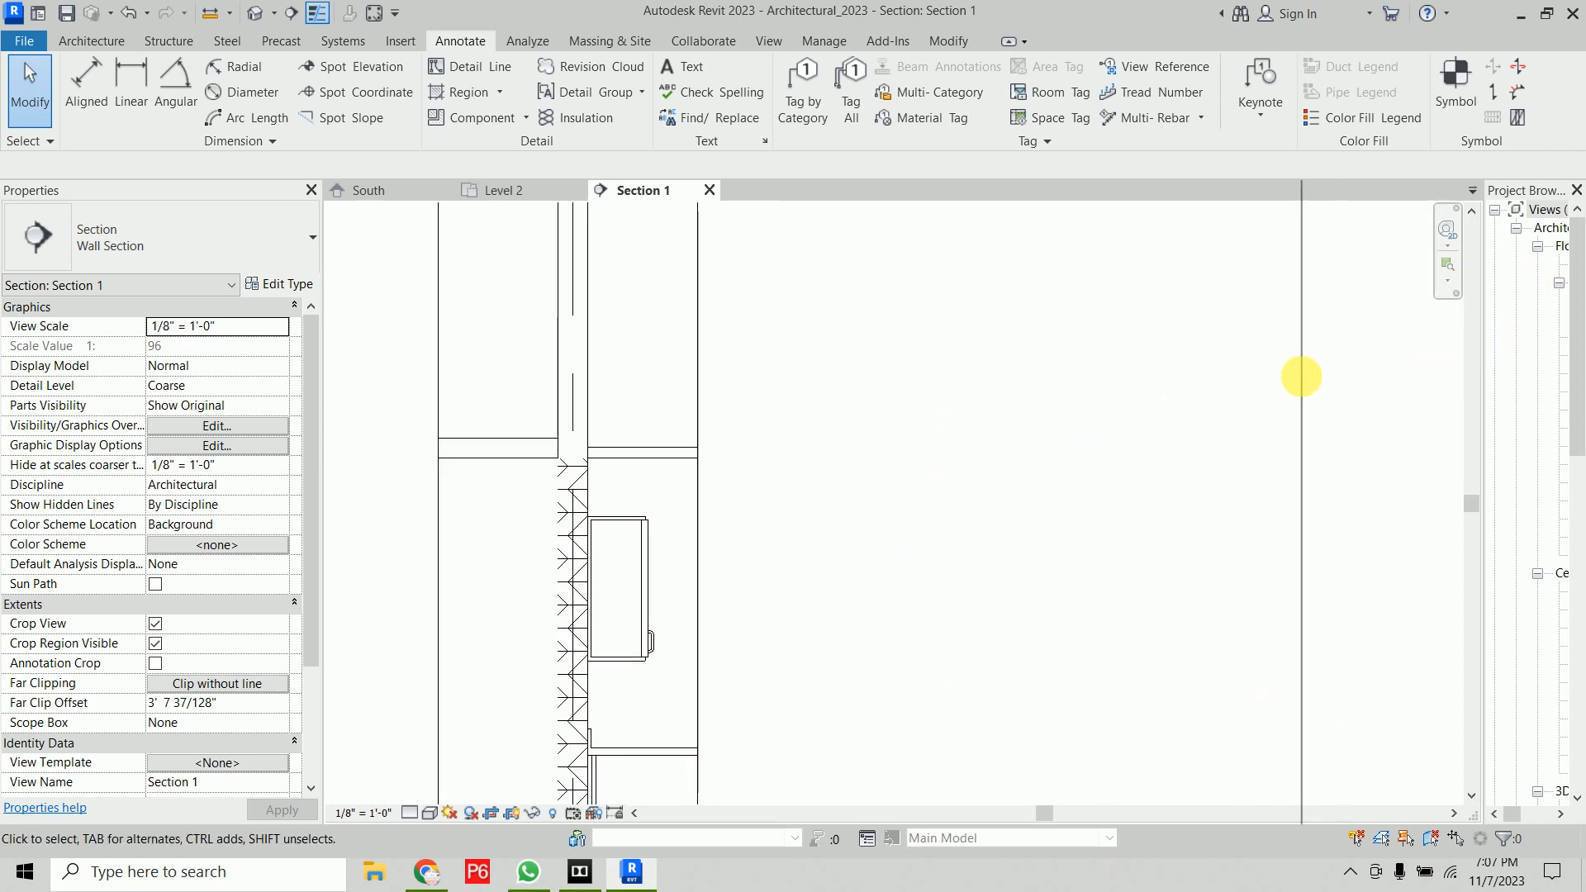
# Draw two connected detail lines forming an L-shape inside the room on the Level 2 plan
pyautogui.click(496, 189)
pyautogui.scroll(-3, 904, 487)
pyautogui.scroll(-2, 901, 467)
pyautogui.moveTo(901, 467); pyautogui.dragTo(565, 459, button='middle')
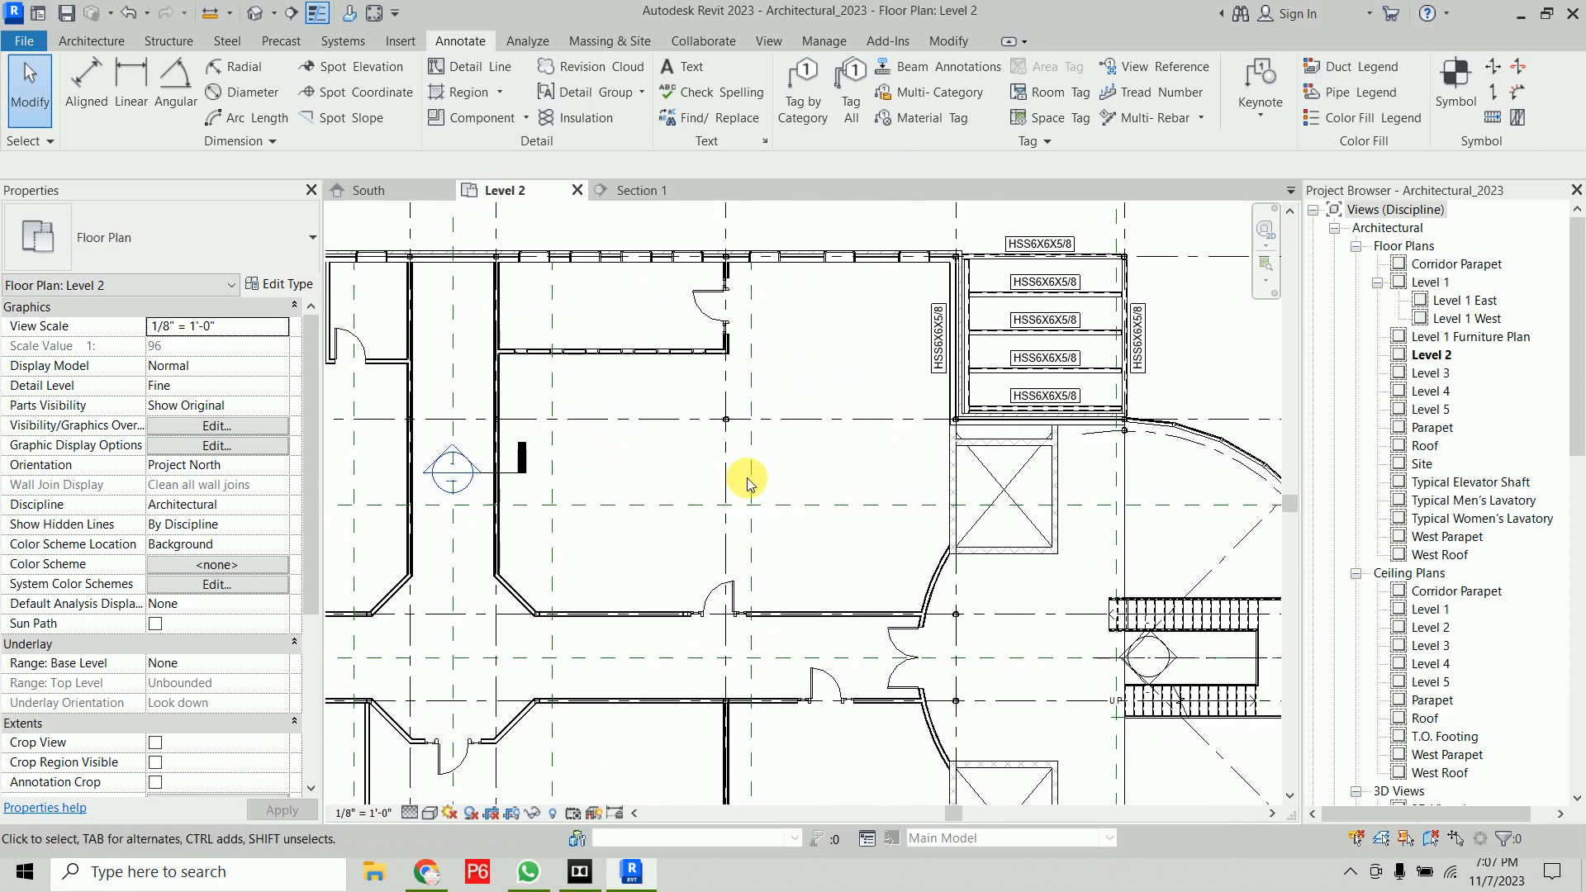
pyautogui.click(493, 72)
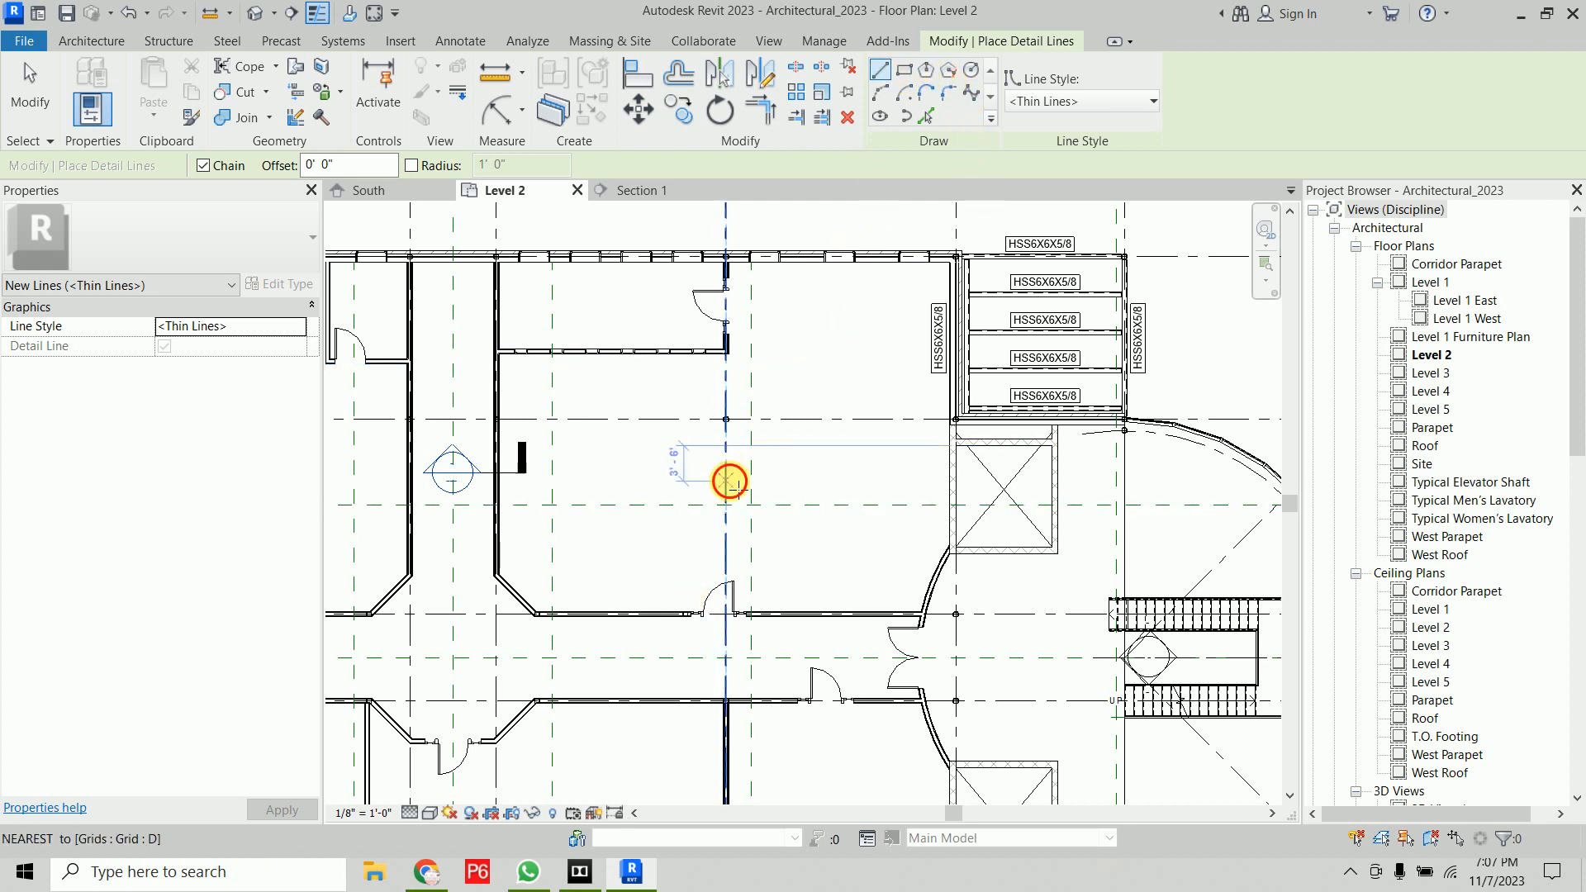
pyautogui.click(725, 481)
pyautogui.click(863, 481)
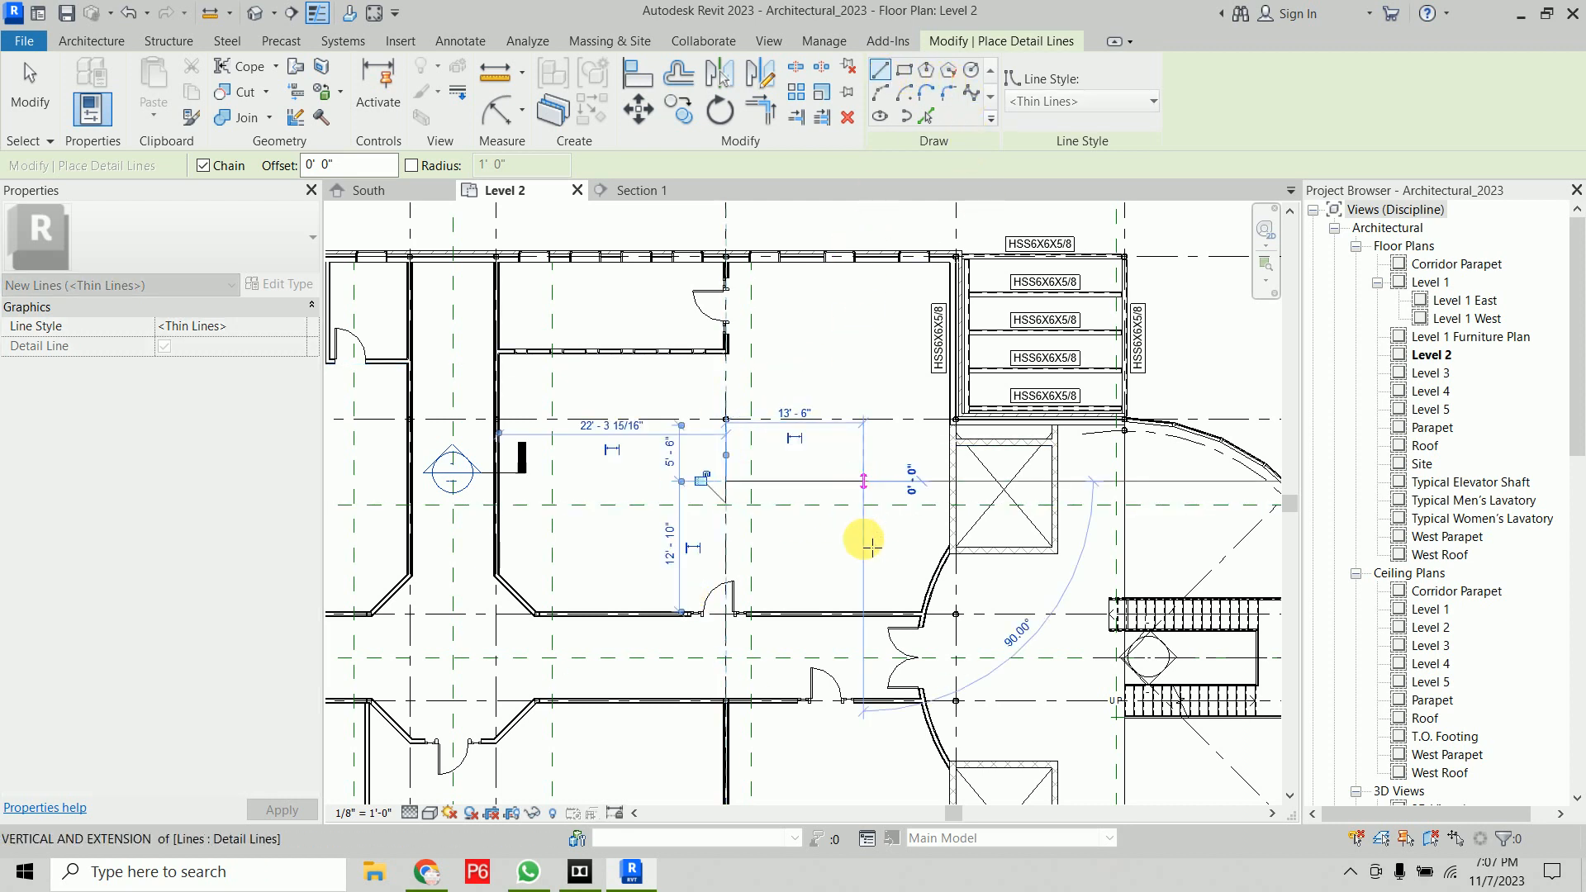
pyautogui.click(863, 613)
pyautogui.press('Escape')
pyautogui.press('Escape')
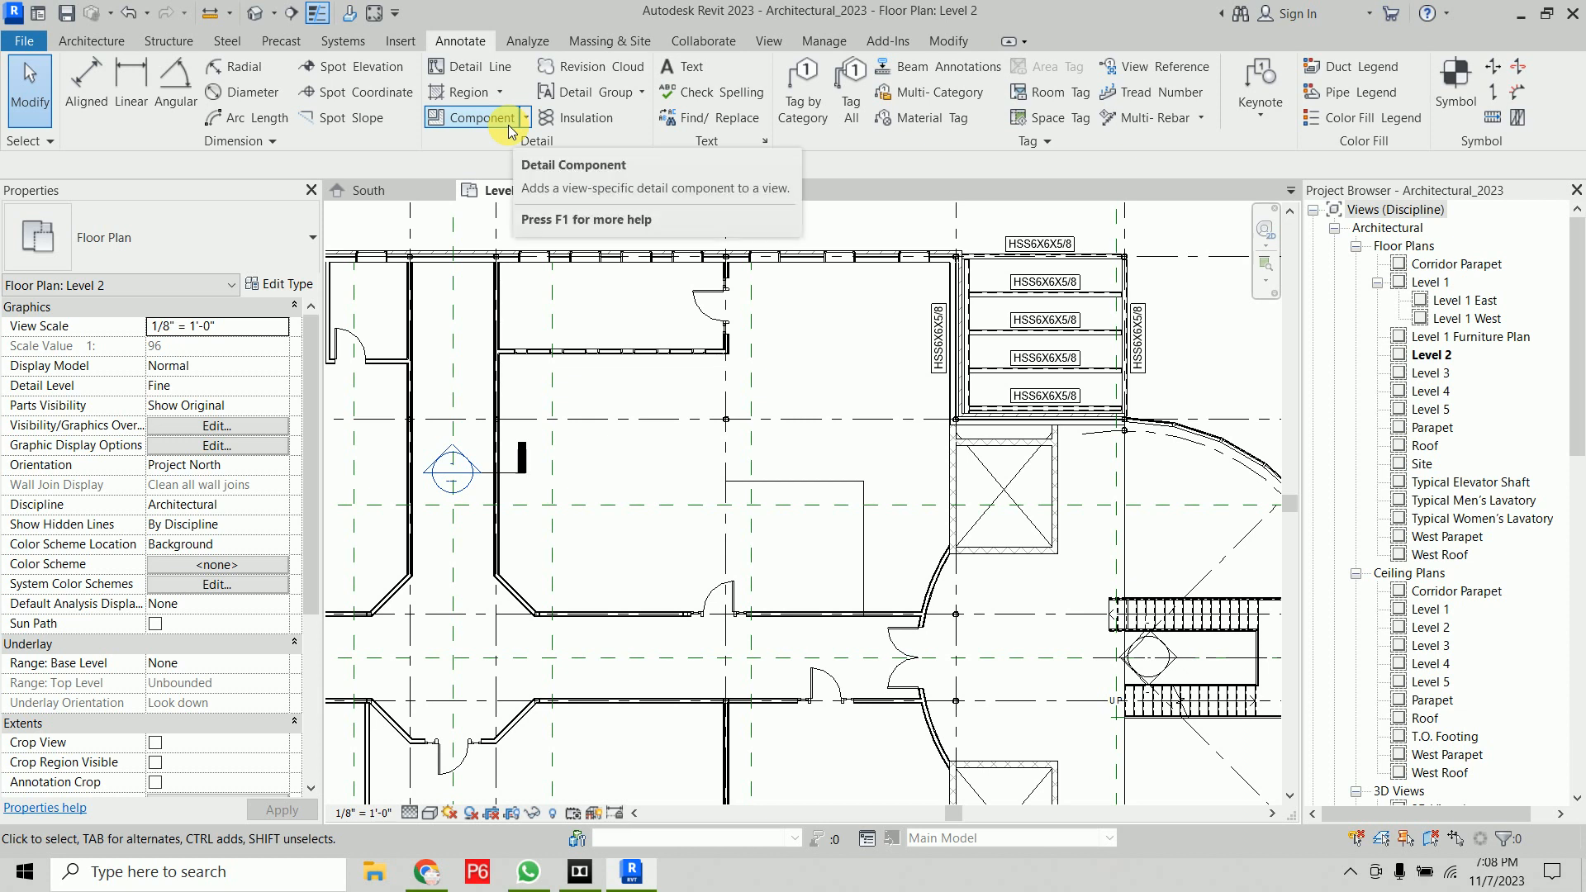
# Place an A490 Bolts-Side 1 3/8" detail component through the wall at the room corner
pyautogui.click(110, 42)
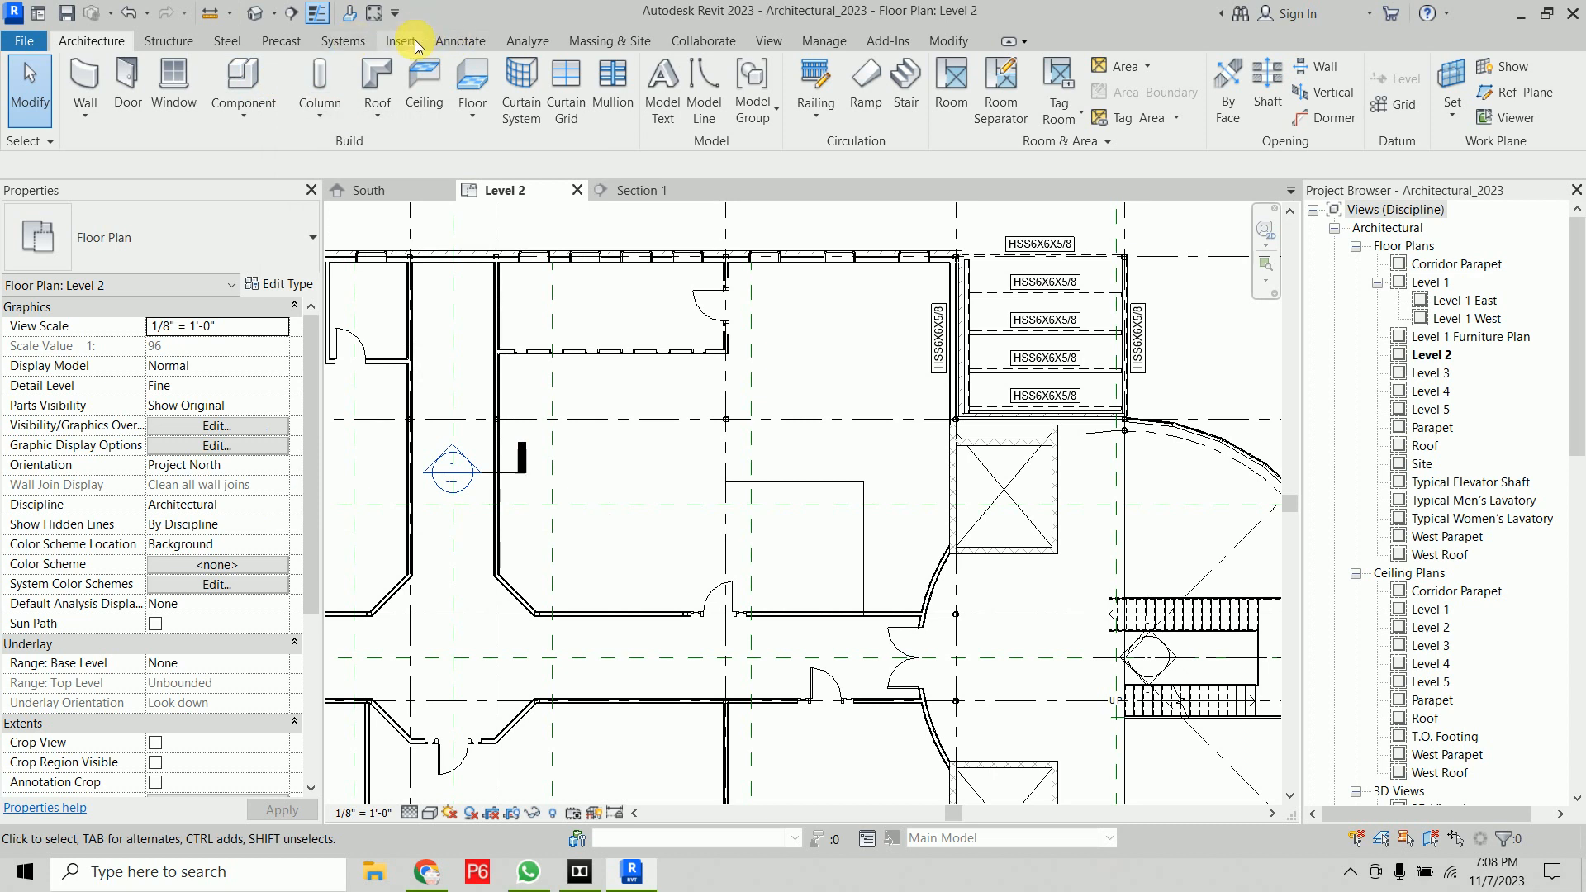
pyautogui.click(460, 41)
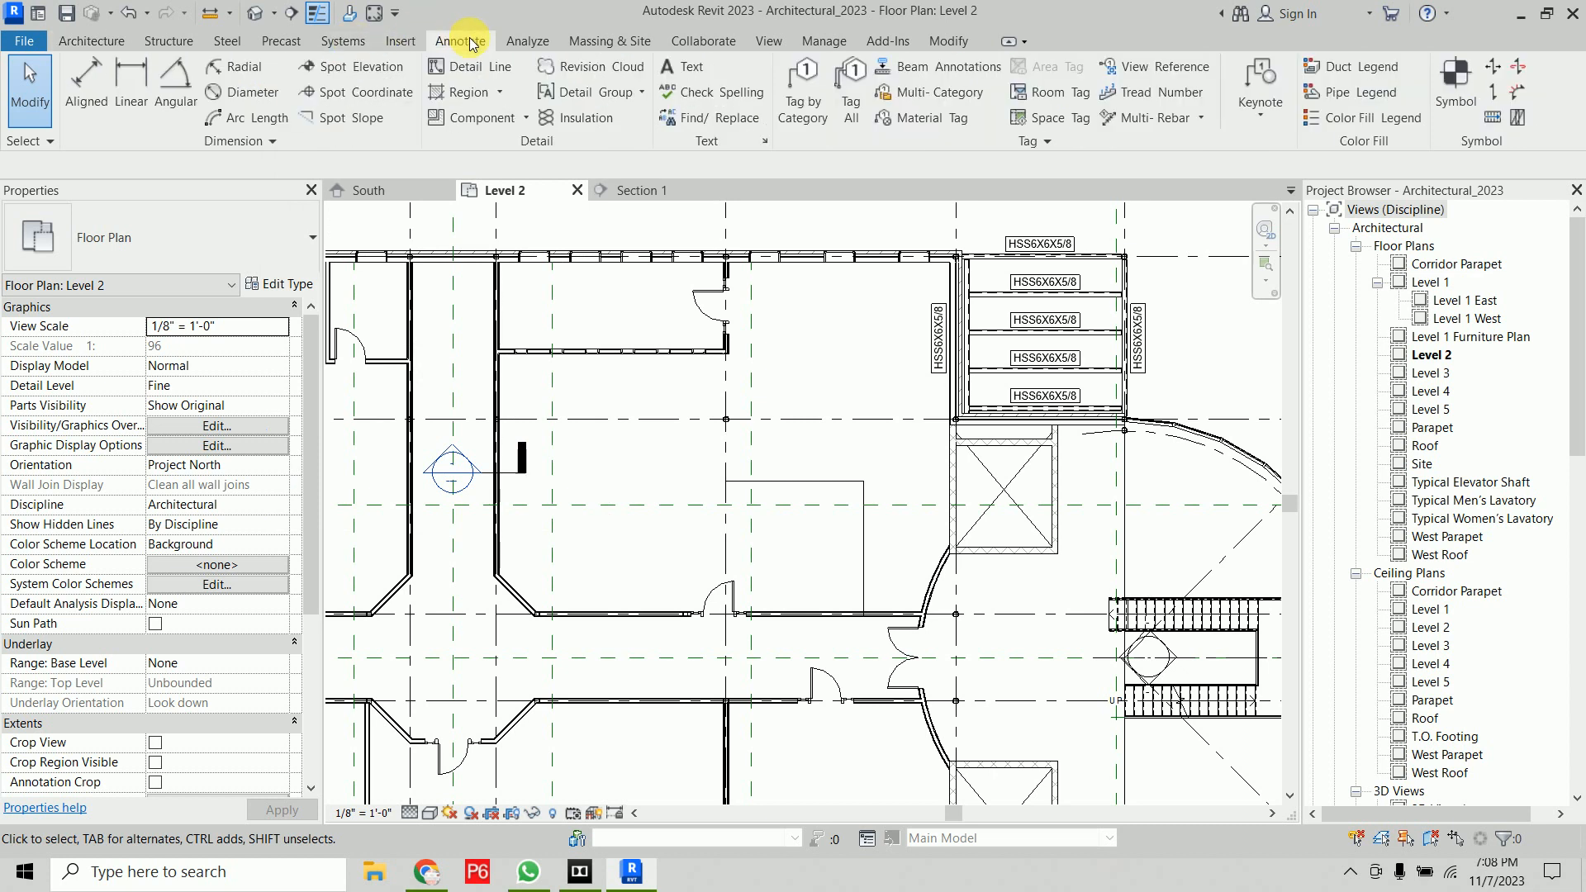
pyautogui.click(489, 117)
pyautogui.click(241, 238)
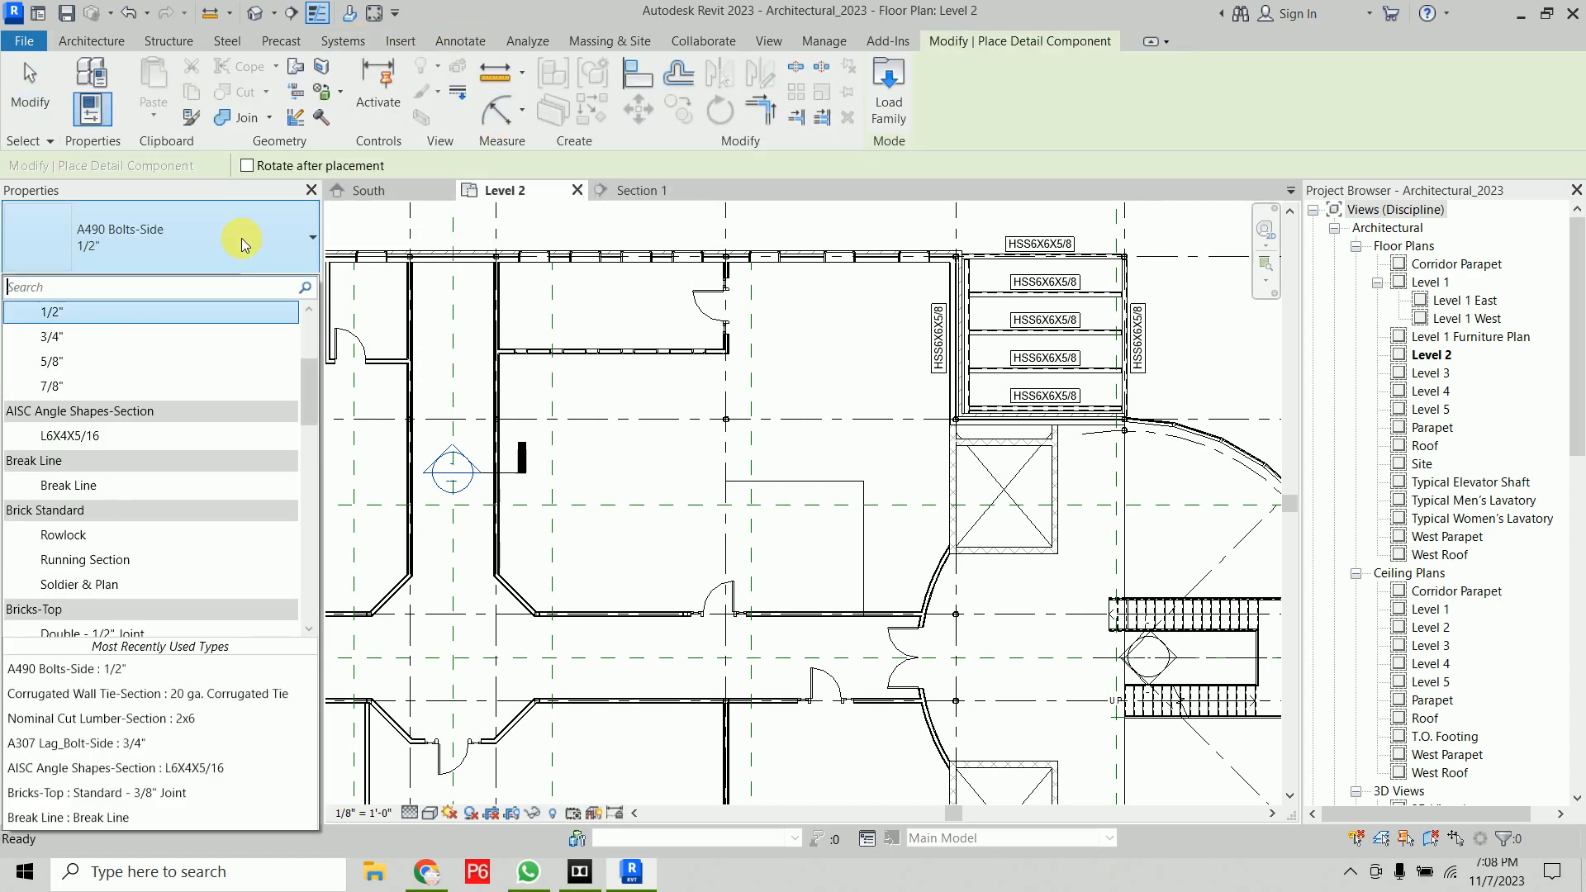
pyautogui.scroll(3, 190, 514)
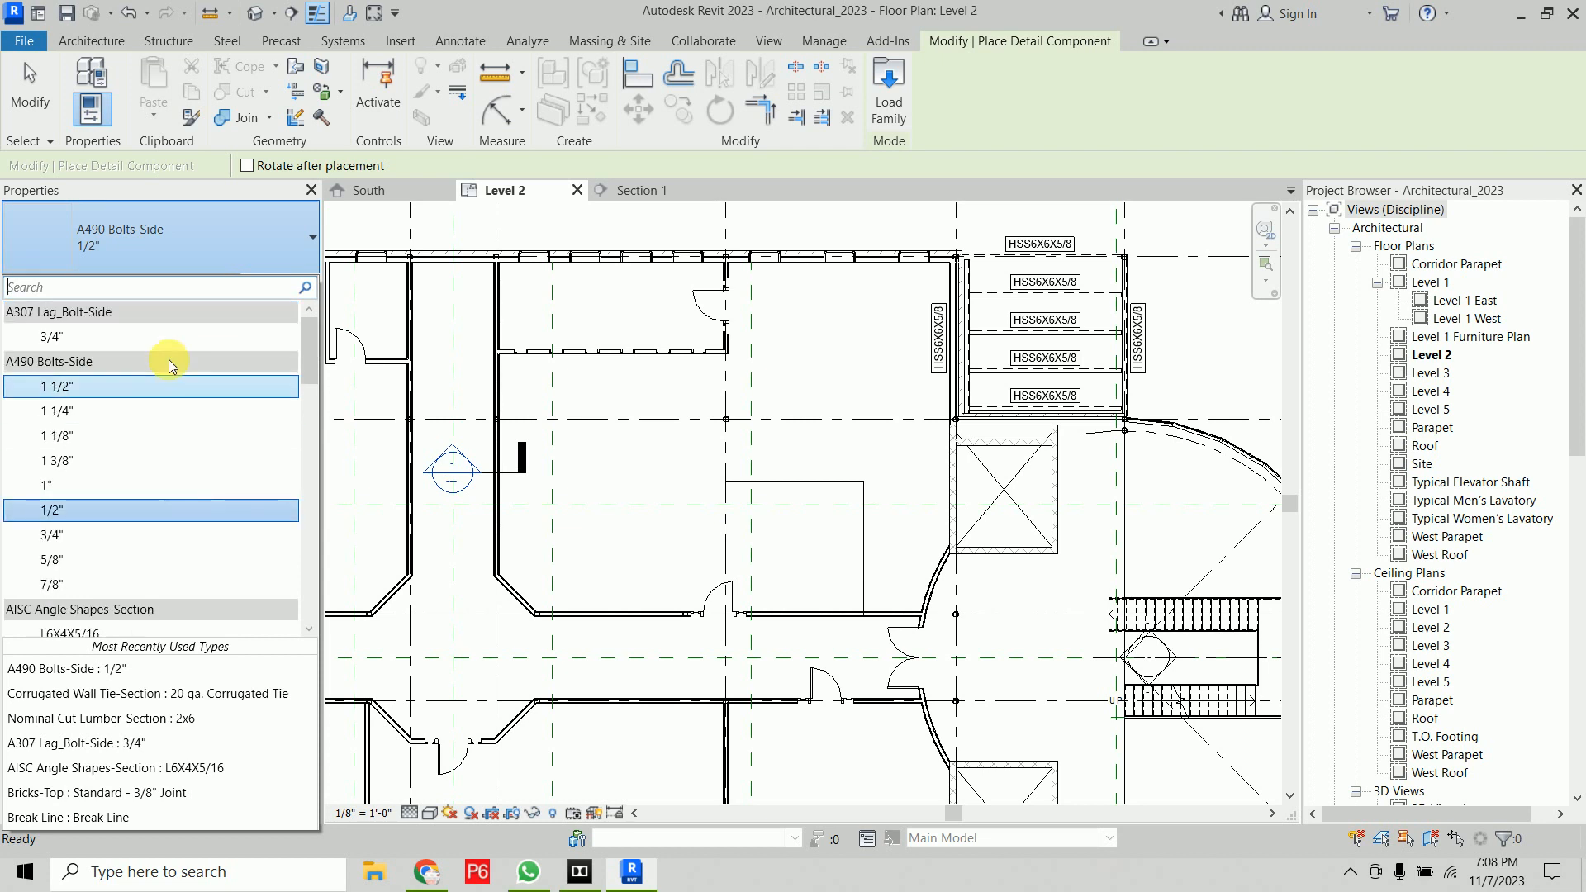
pyautogui.click(123, 462)
pyautogui.scroll(4, 625, 392)
pyautogui.scroll(5, 633, 397)
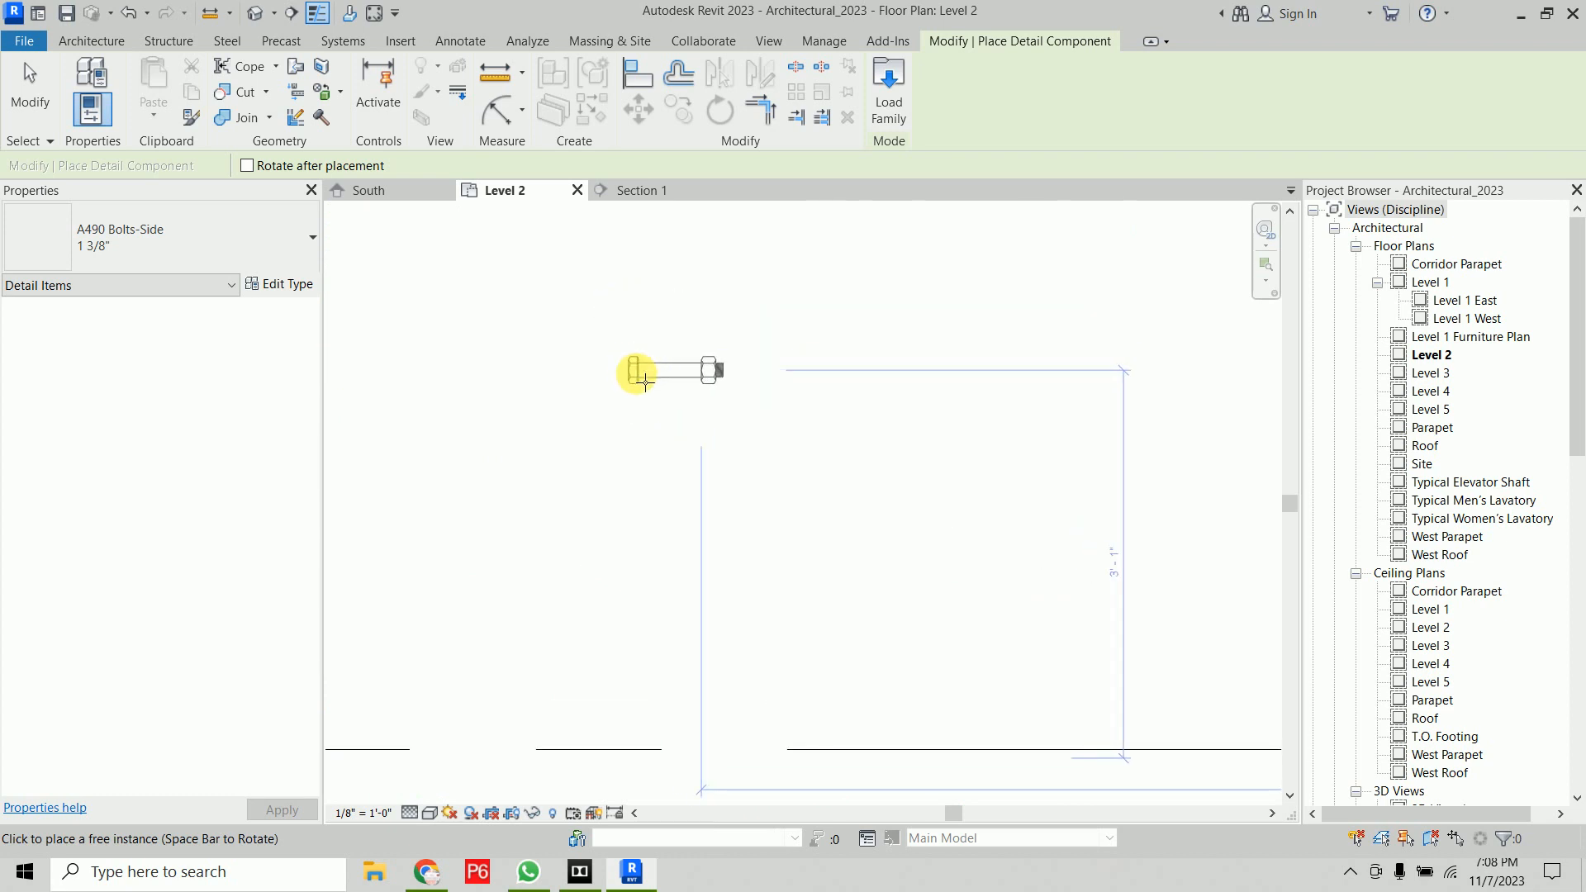
pyautogui.scroll(-3, 814, 391)
pyautogui.moveTo(816, 387); pyautogui.dragTo(510, 585, button='middle')
pyautogui.scroll(5, 785, 354)
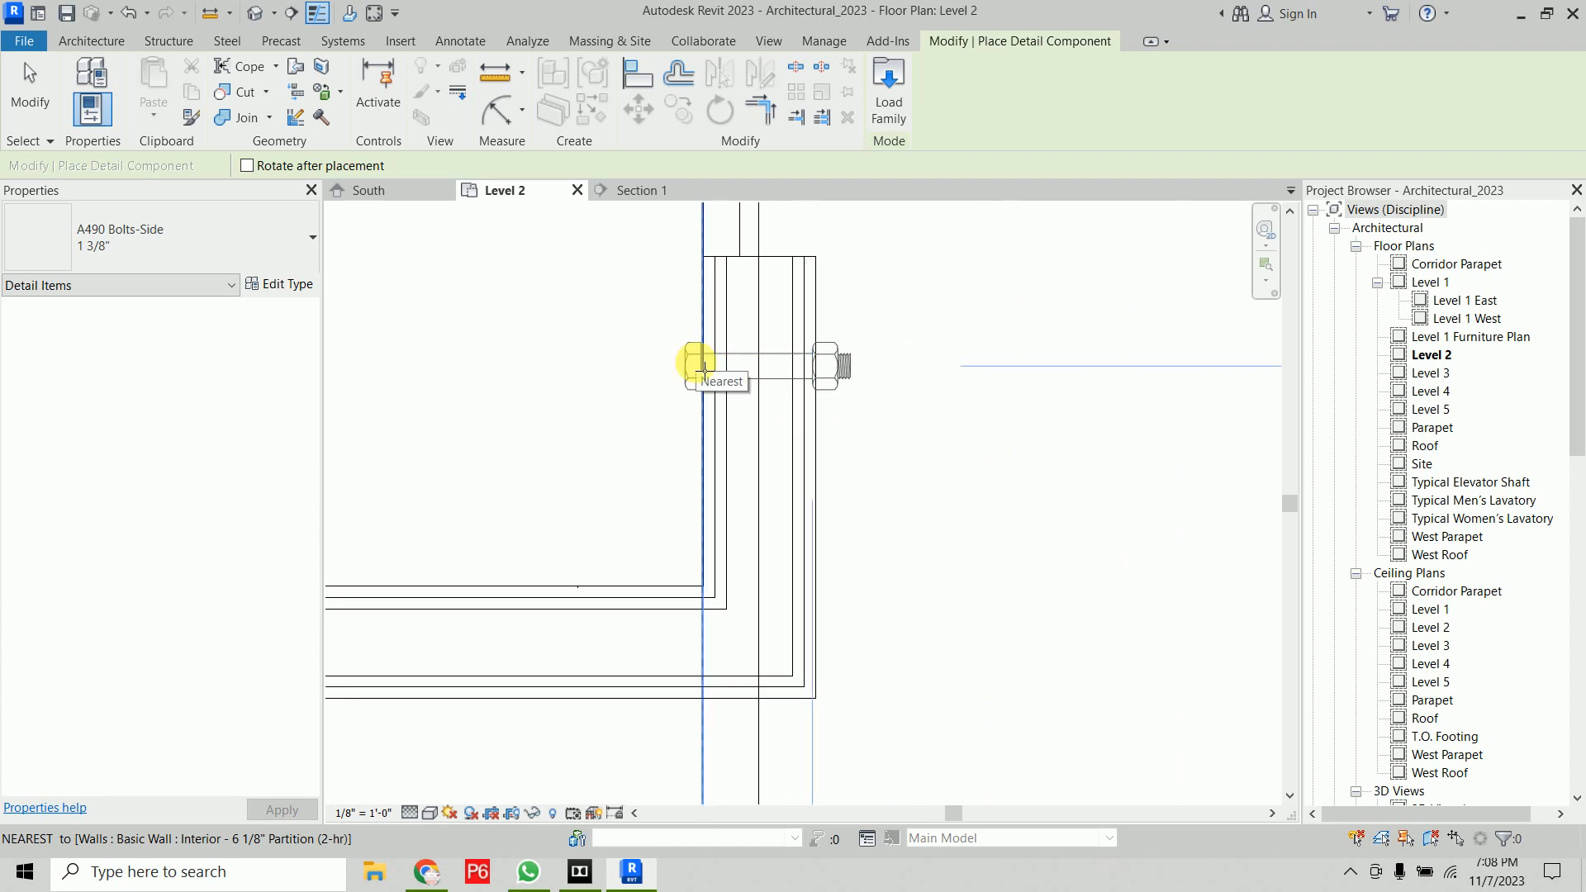
pyautogui.click(701, 366)
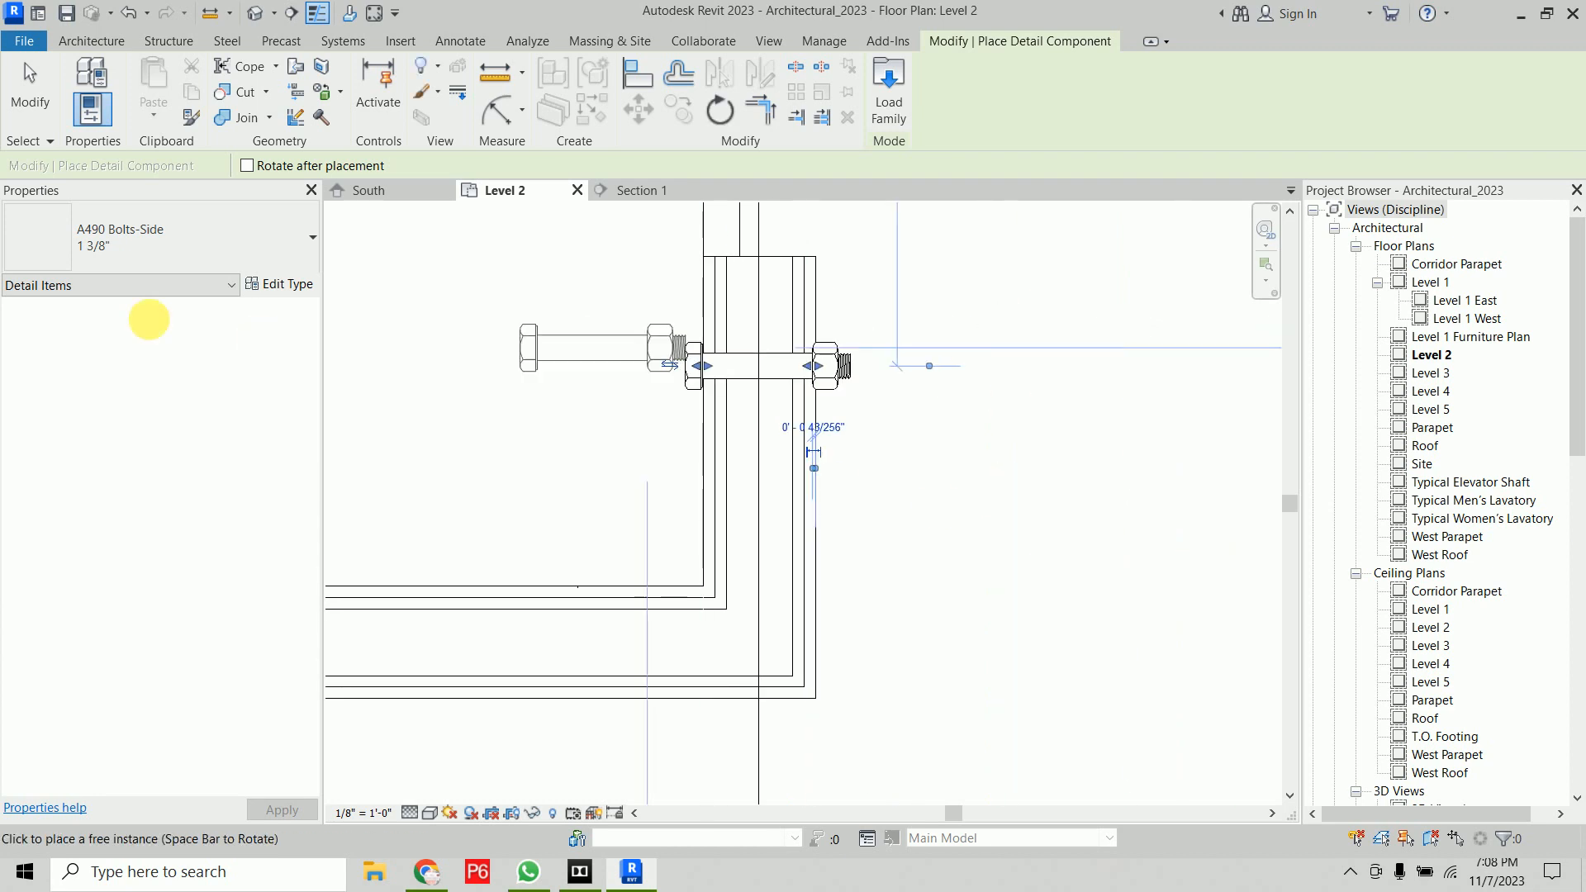
# Place a Break Line detail component across the wall just below the bolt
pyautogui.click(187, 244)
pyautogui.scroll(-2, 175, 491)
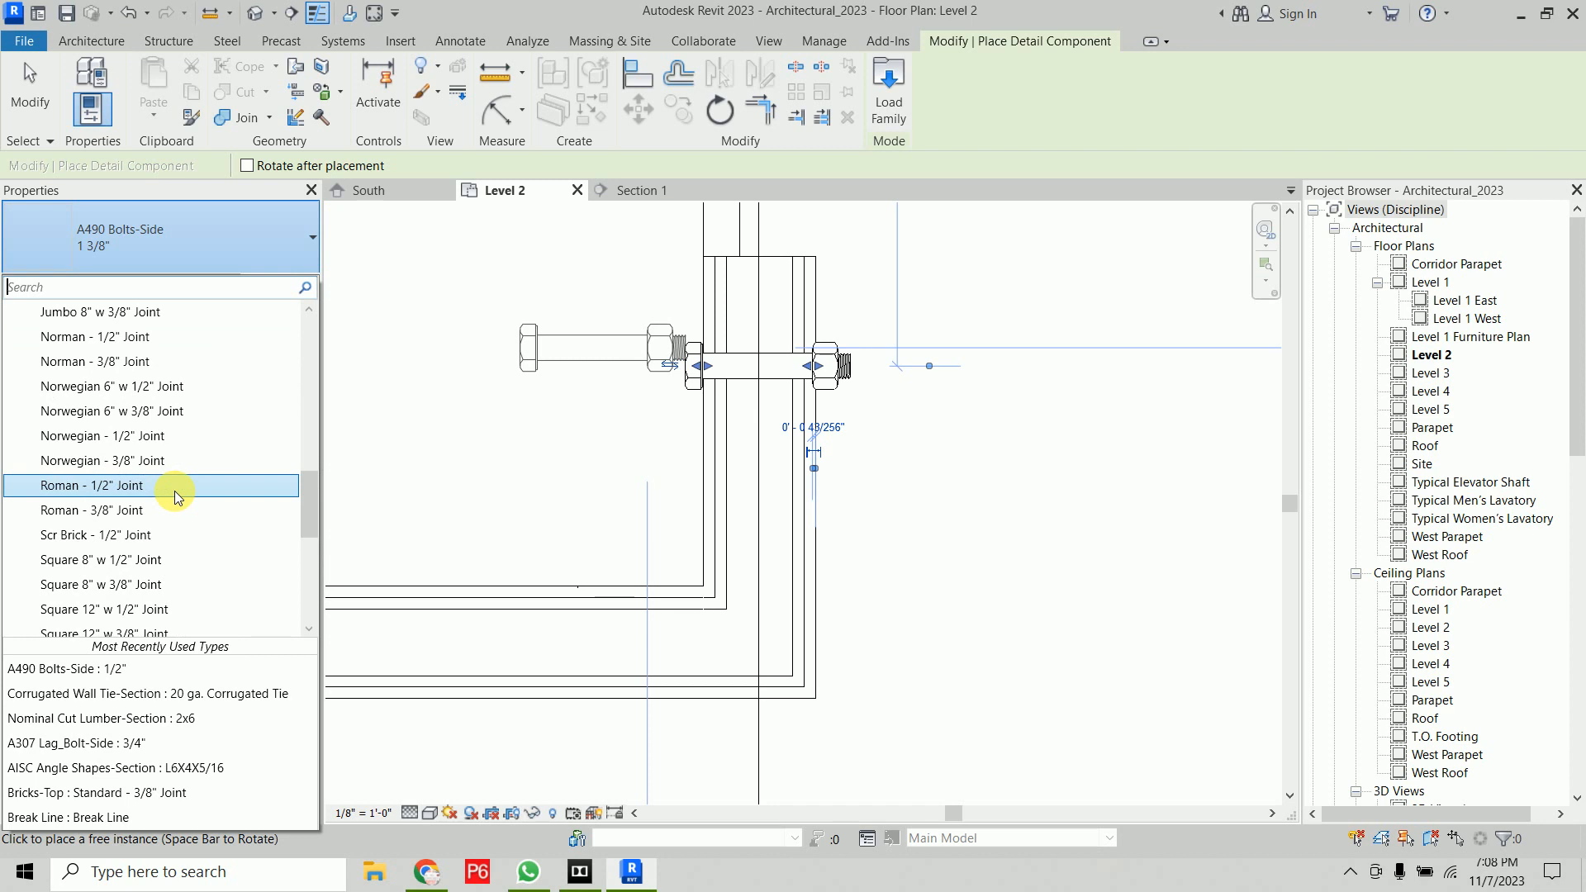
pyautogui.scroll(5, 170, 489)
pyautogui.scroll(5, 140, 401)
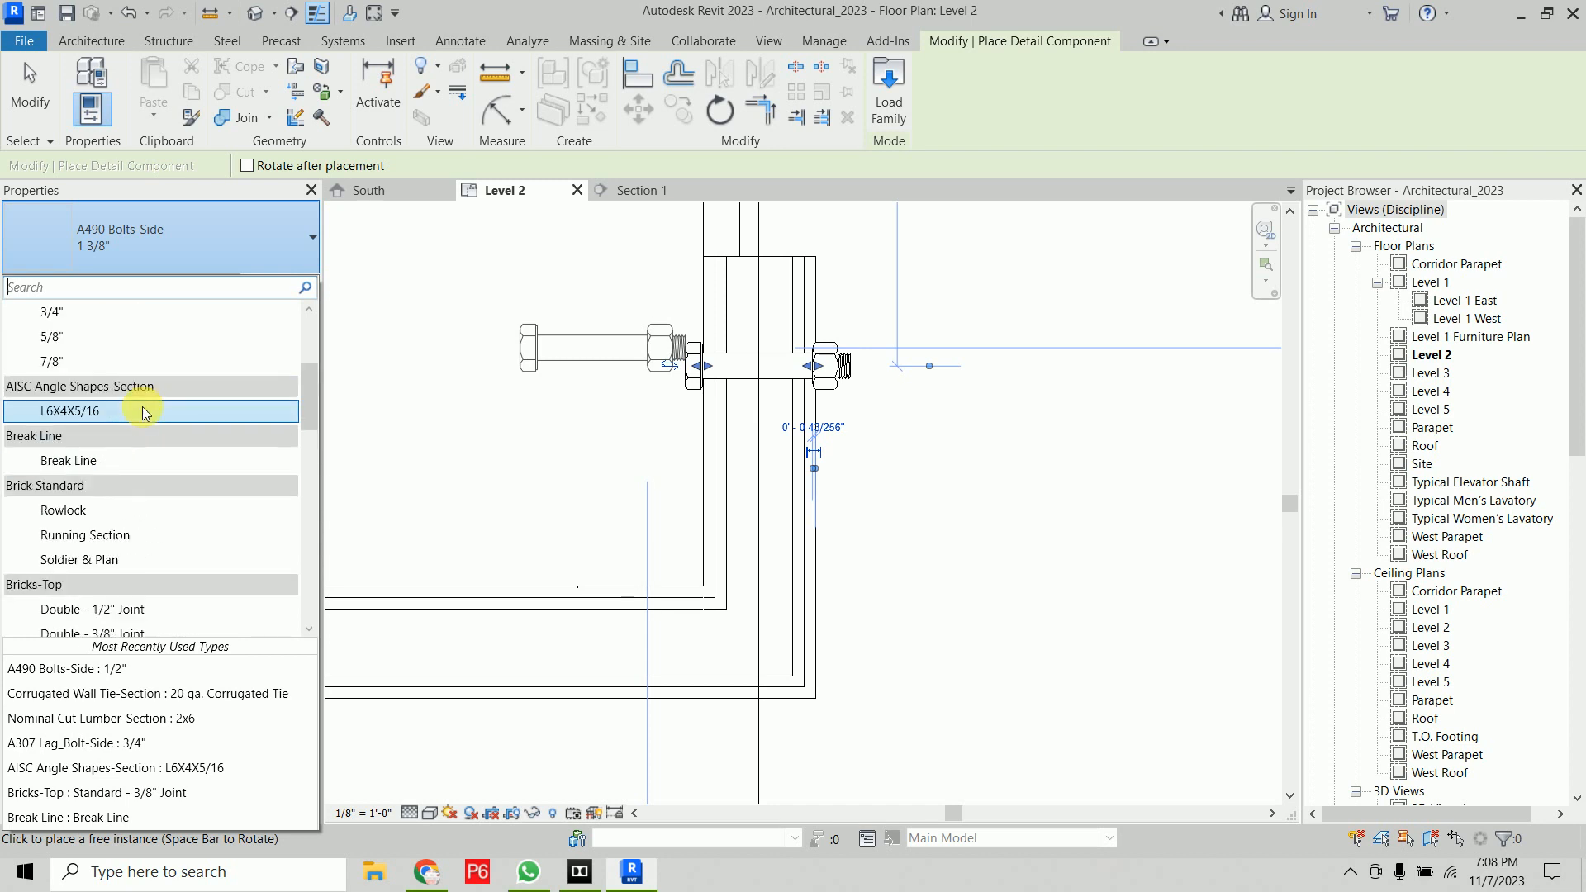
pyautogui.scroll(-3, 142, 413)
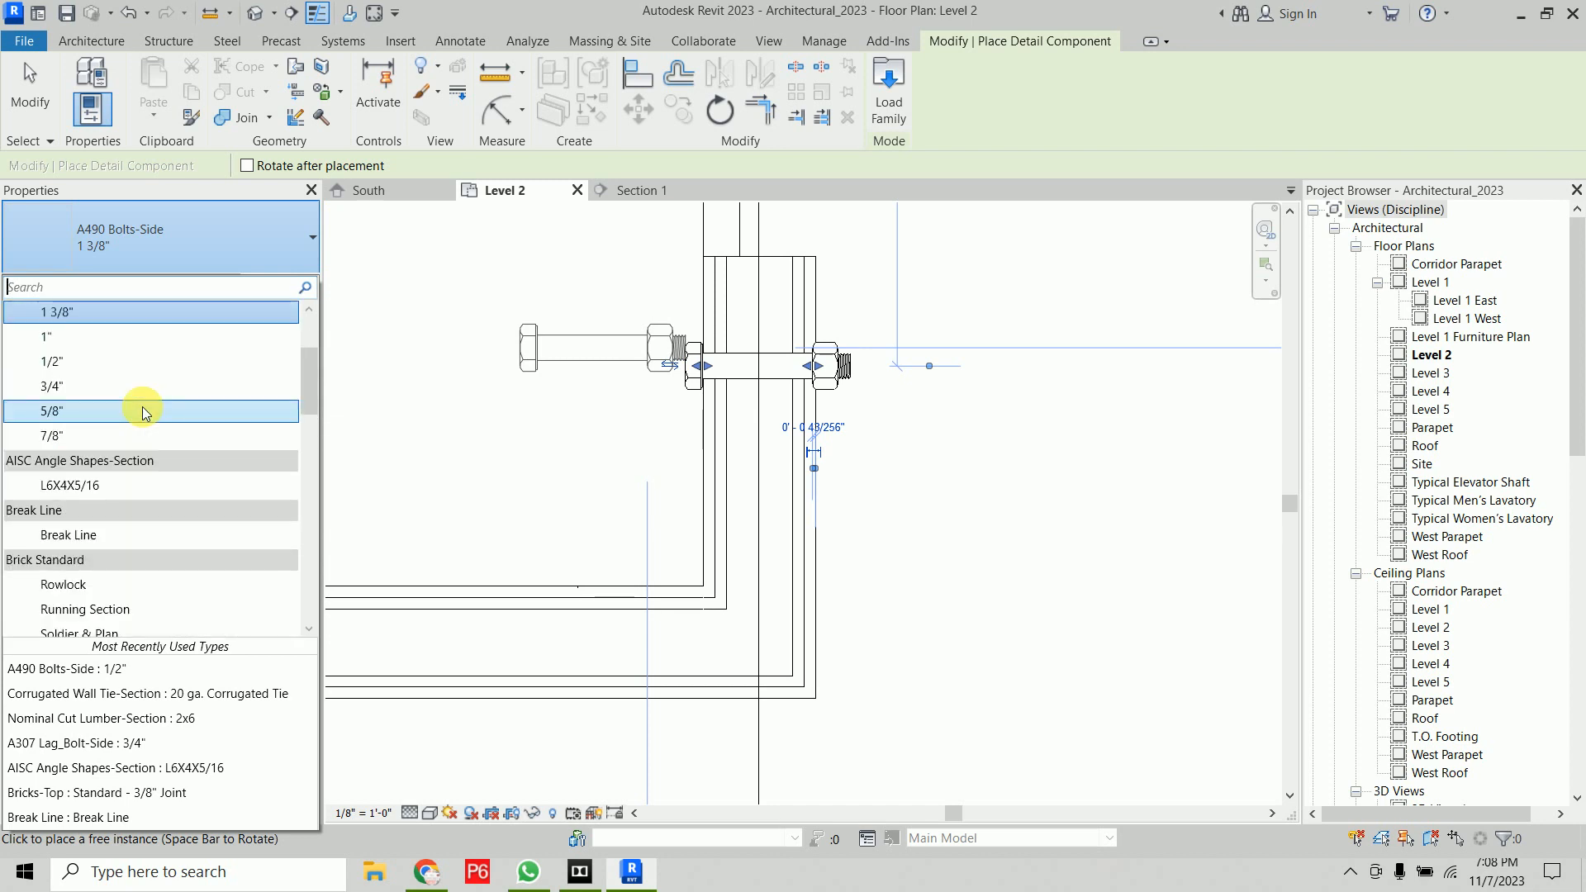
pyautogui.scroll(1, 143, 413)
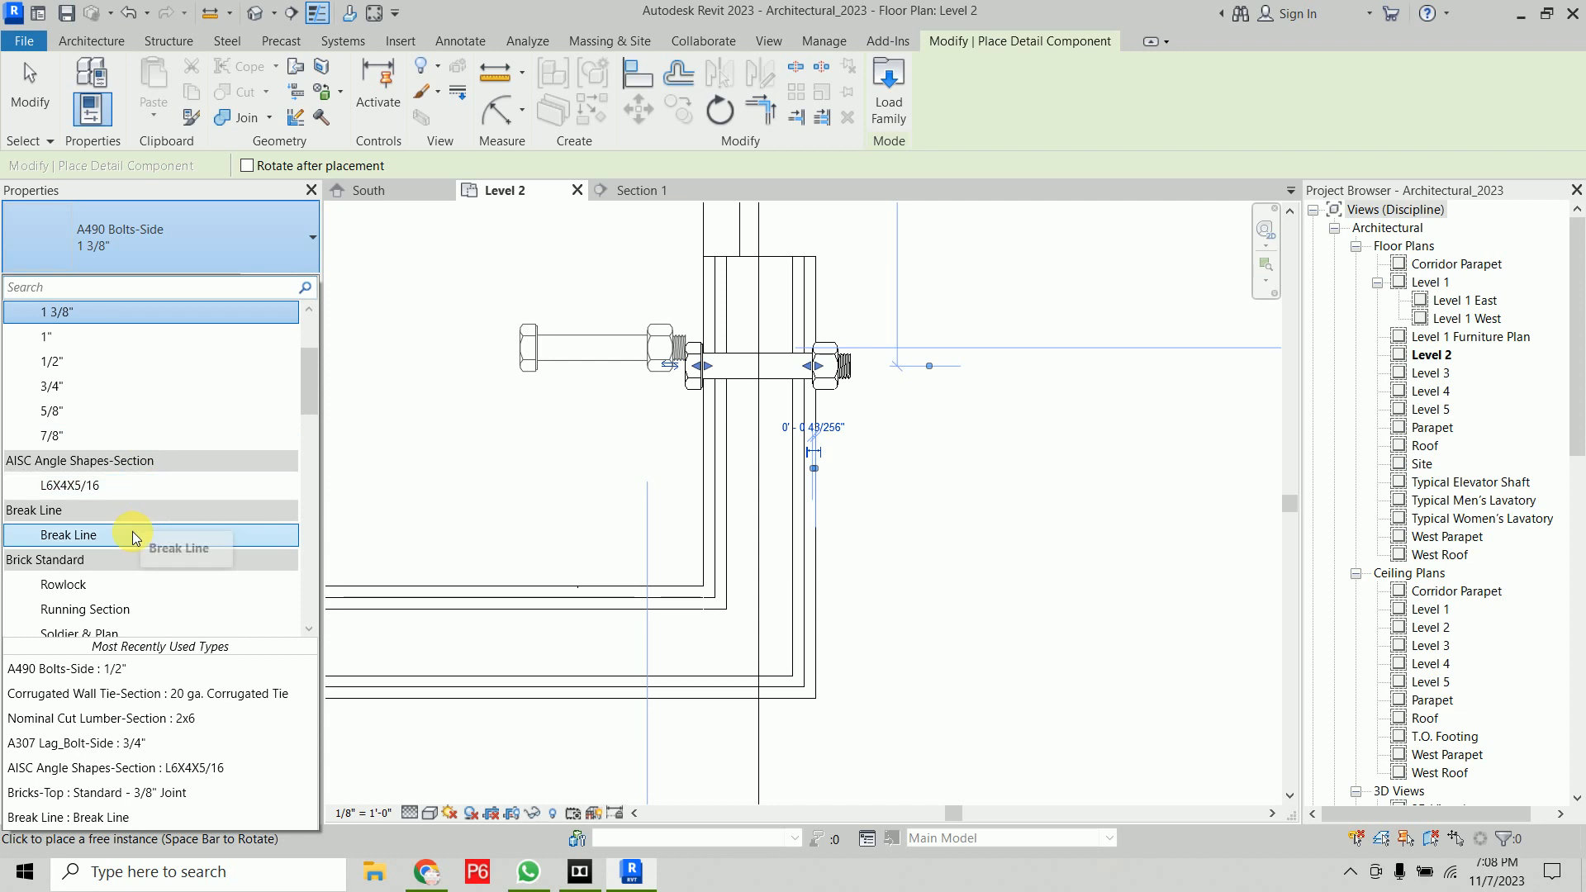
pyautogui.click(157, 536)
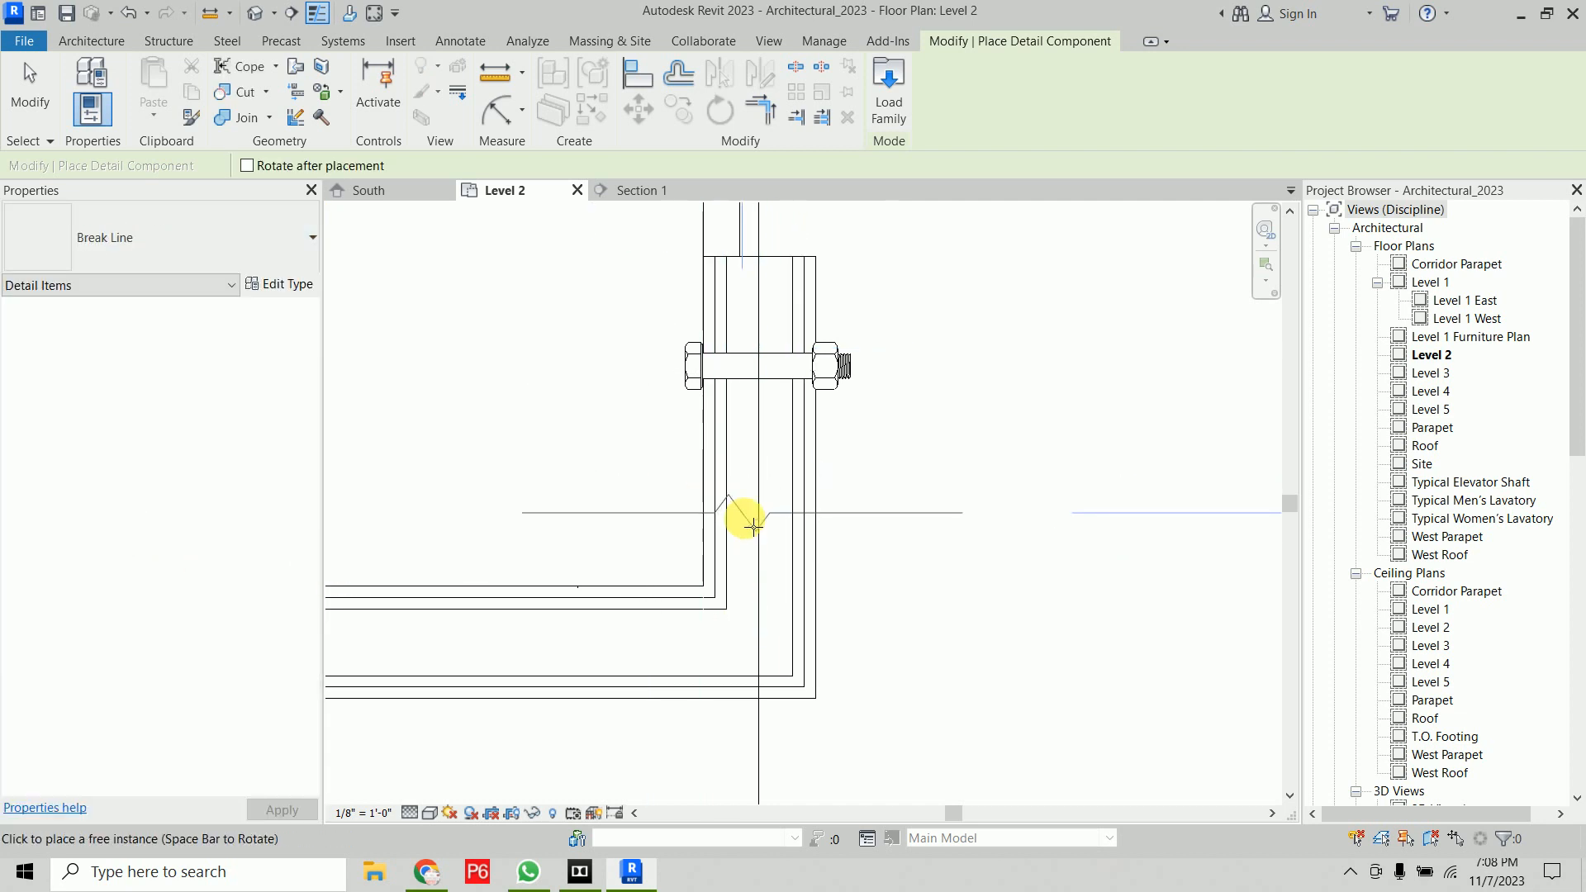
pyautogui.click(759, 531)
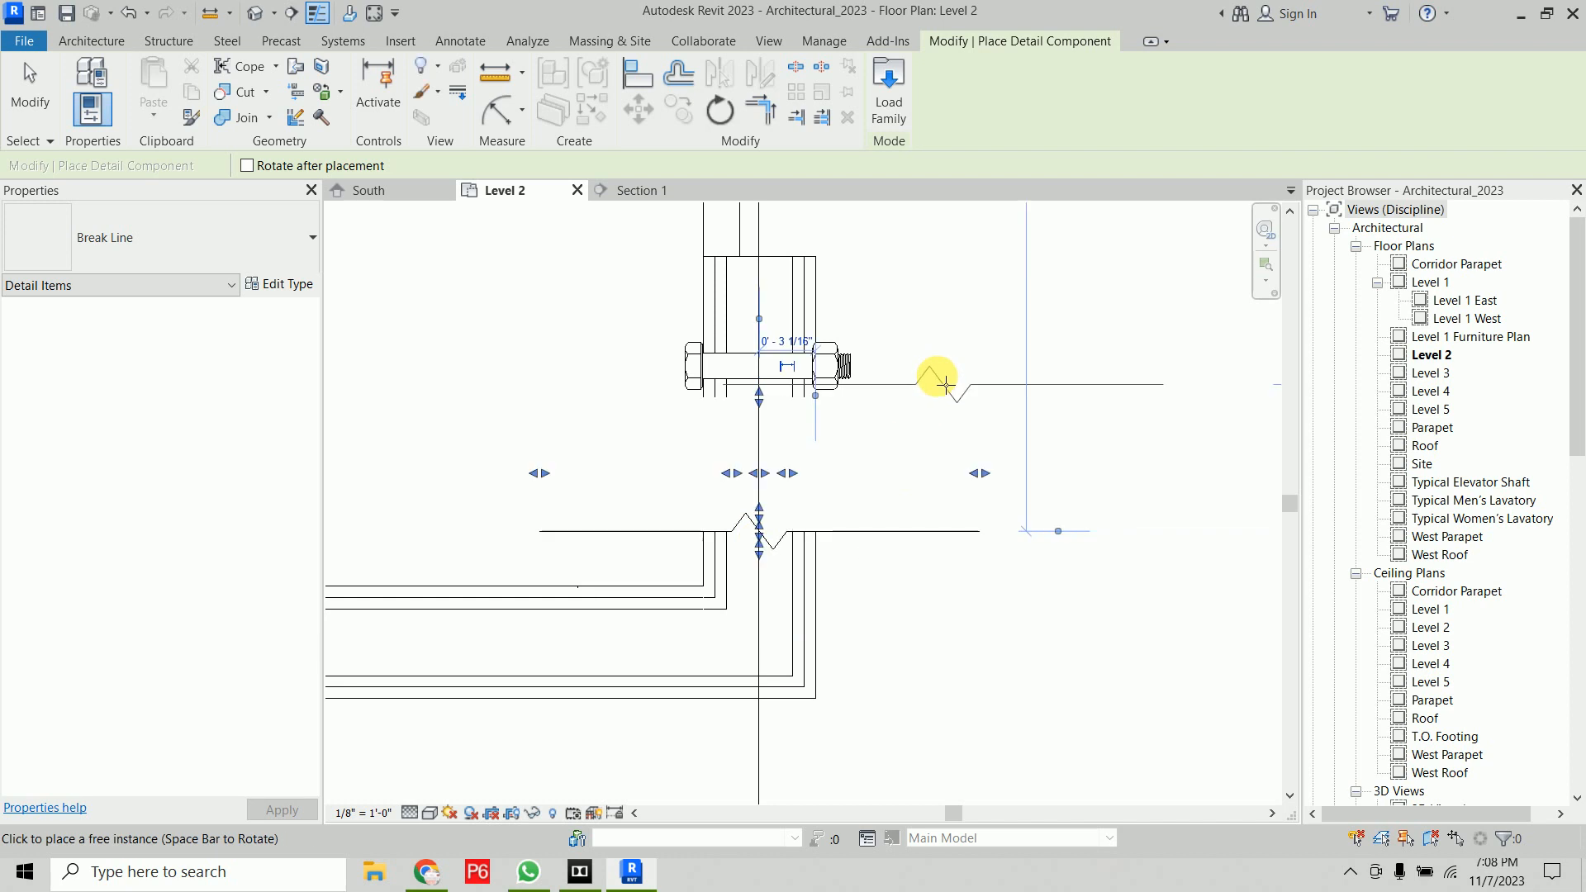
pyautogui.rightClick(987, 360)
pyautogui.click(1015, 384)
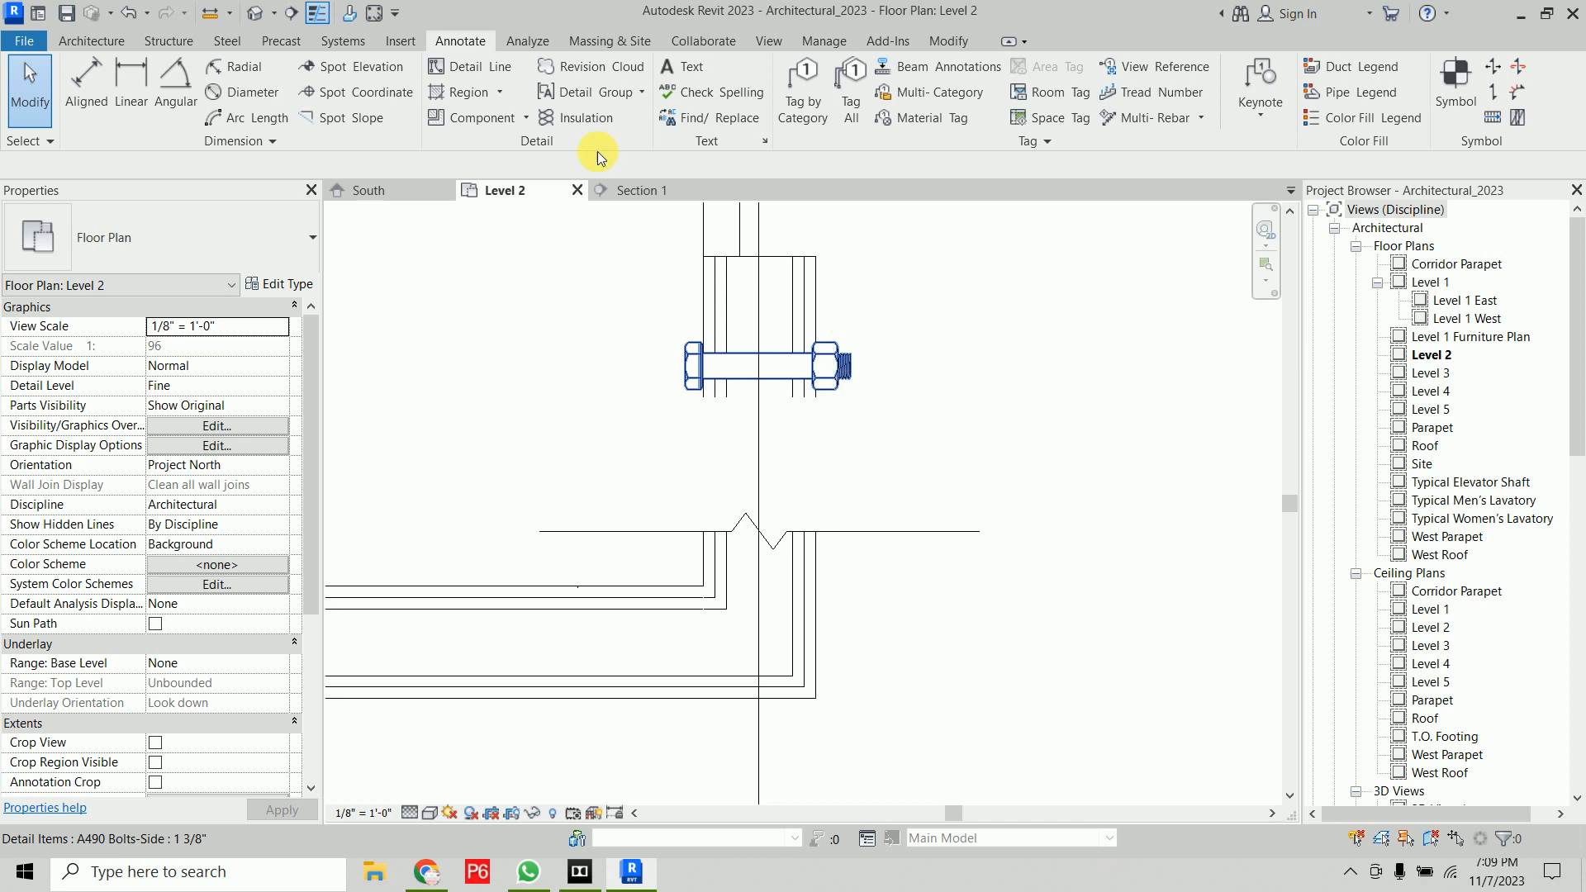
# Draw a revision cloud enclosing the bolt and break line
pyautogui.click(556, 366)
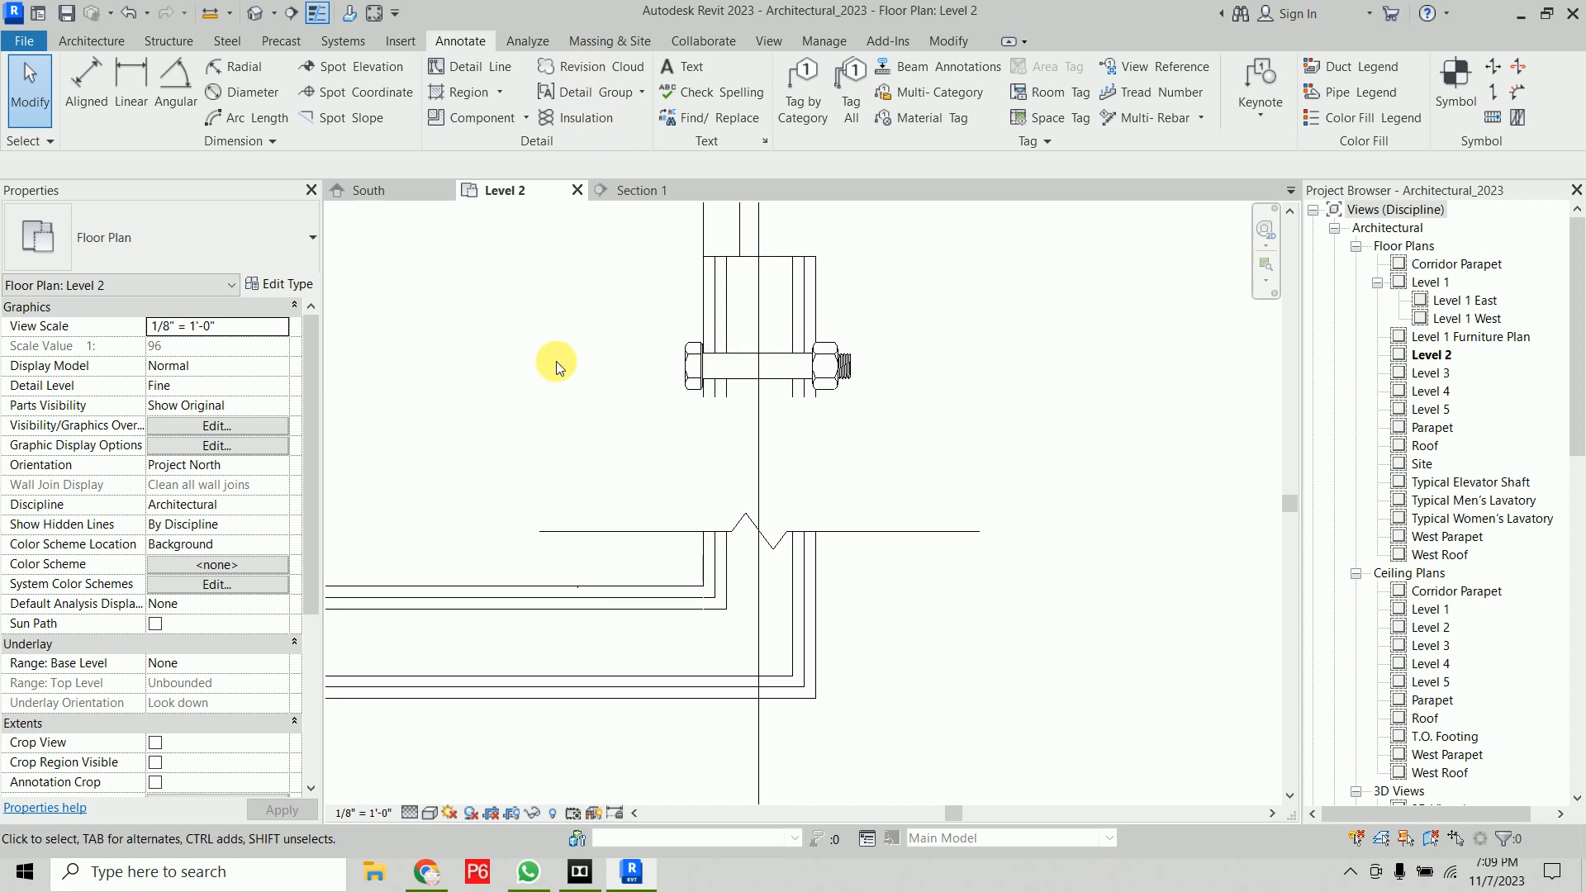
pyautogui.scroll(-4, 556, 360)
pyautogui.moveTo(547, 359); pyautogui.dragTo(655, 528, button='middle')
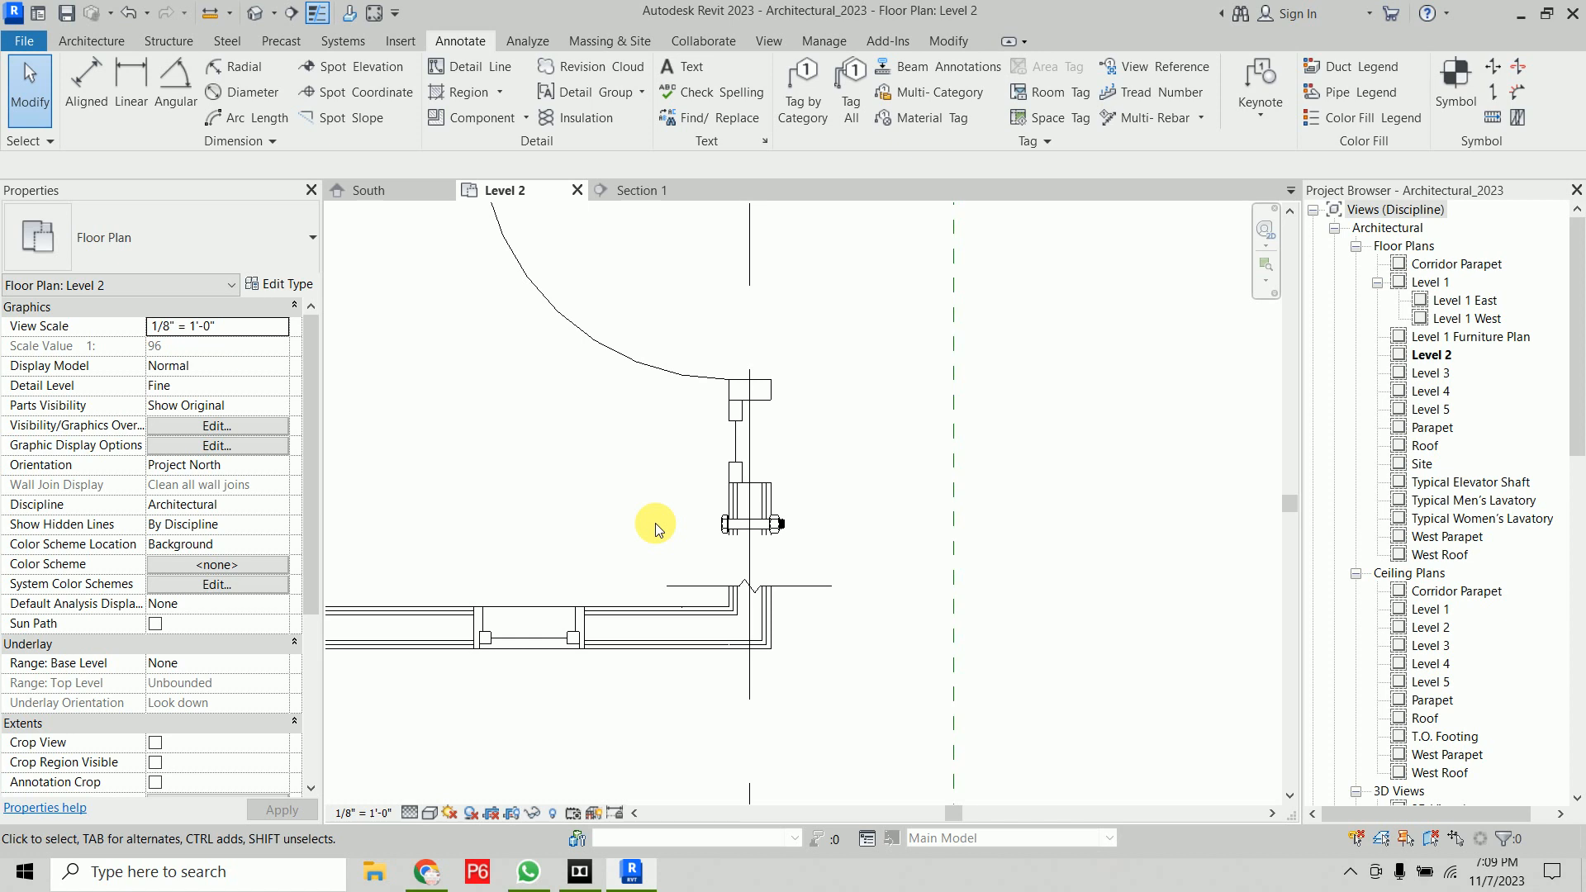
pyautogui.click(588, 66)
pyautogui.click(595, 458)
pyautogui.click(1002, 712)
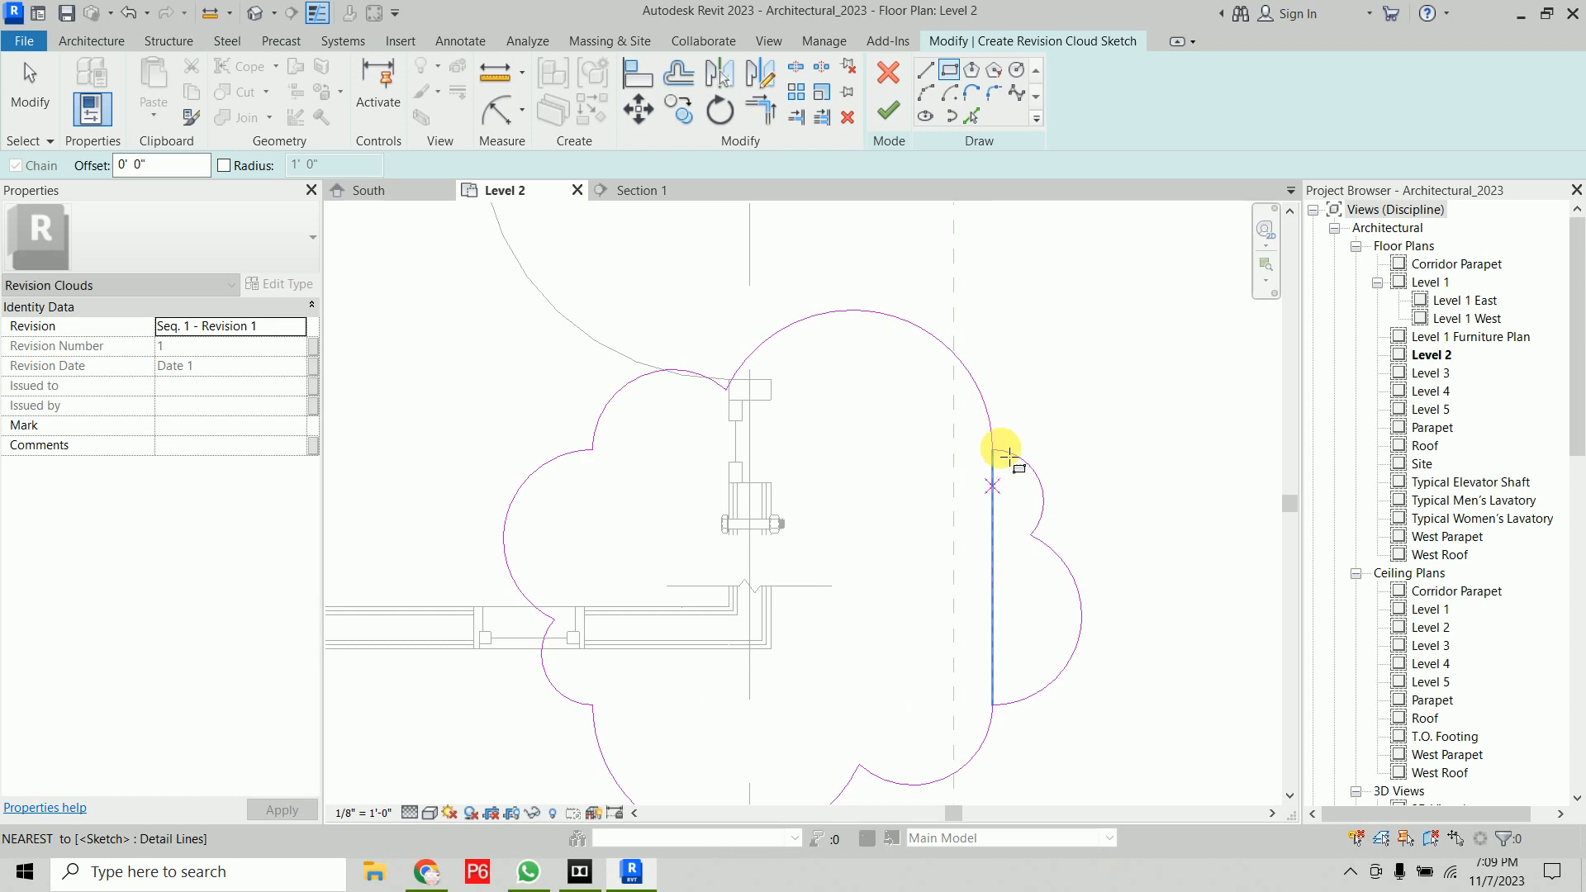
pyautogui.scroll(-3, 1065, 375)
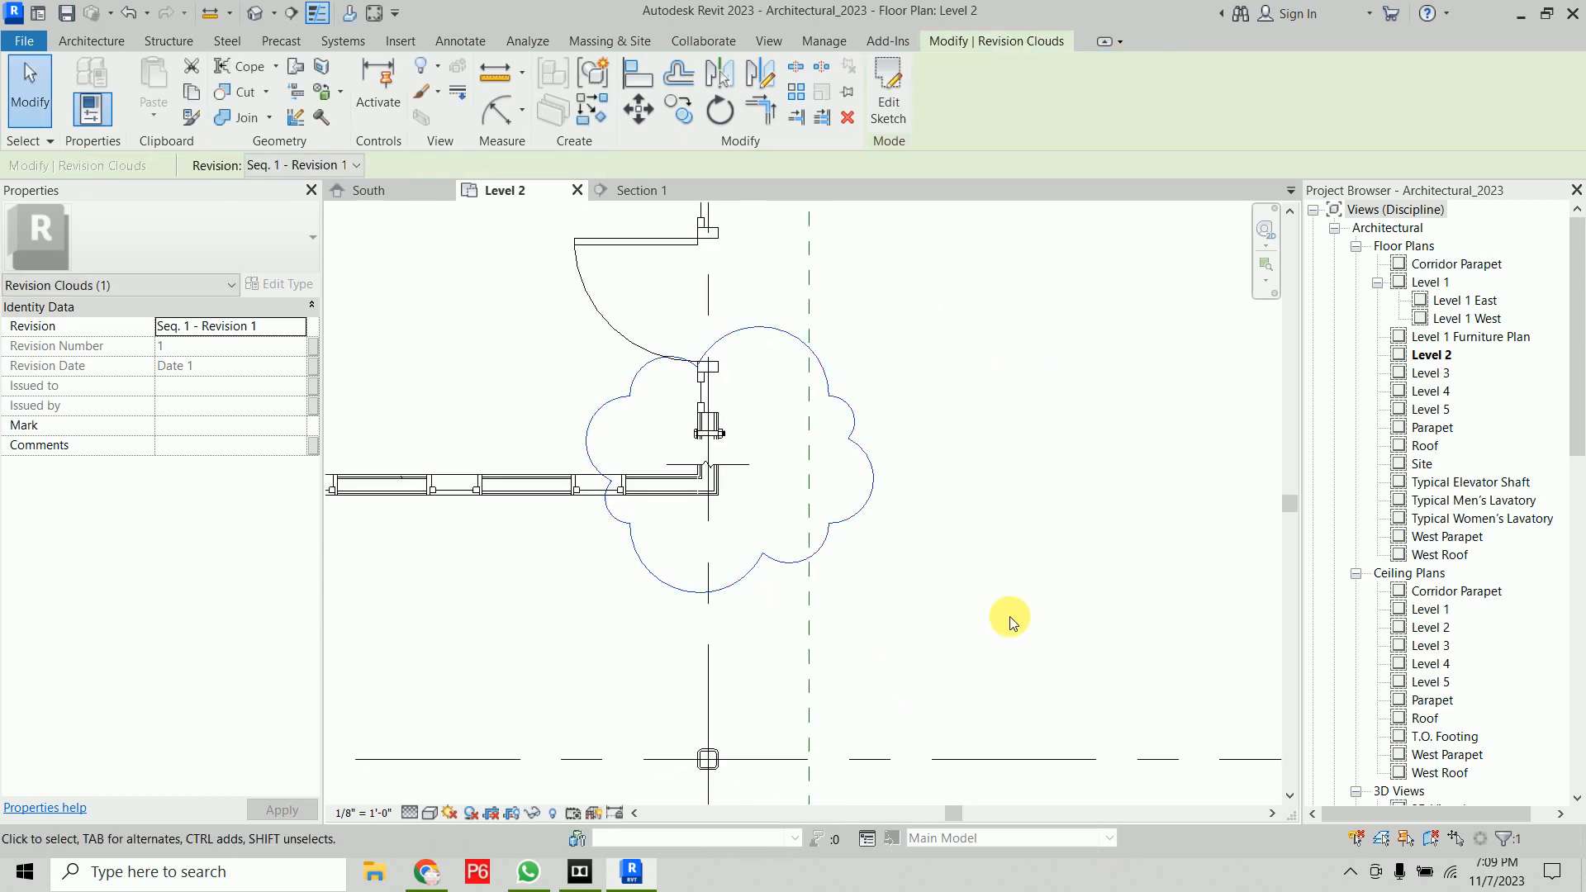
pyautogui.click(1014, 562)
# Select the revision cloud and examine its Revision property options
pyautogui.scroll(-10, 993, 487)
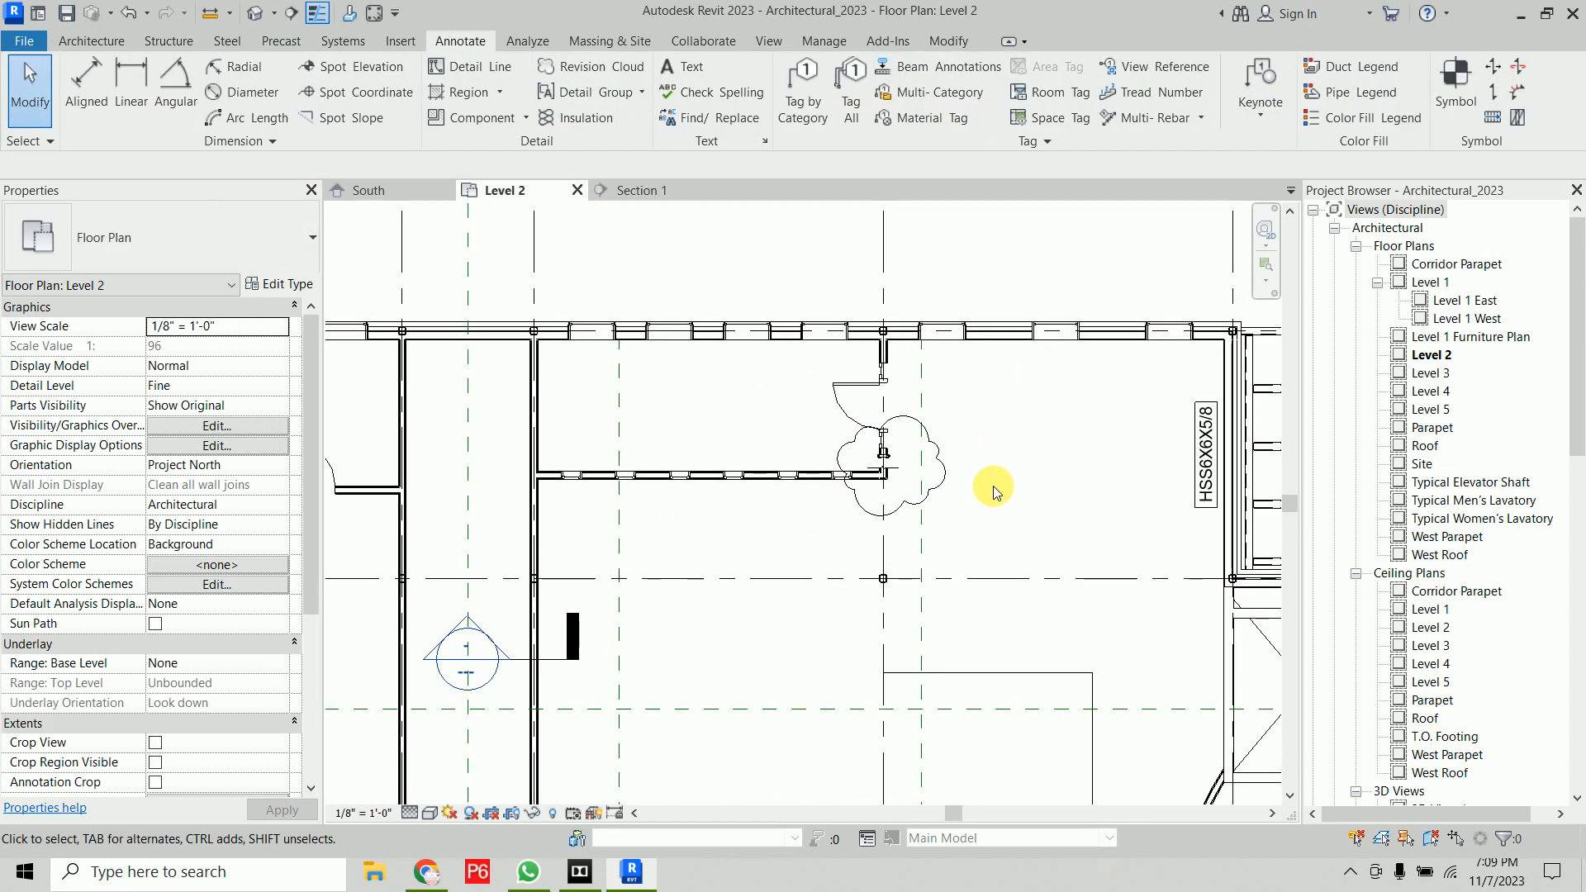
pyautogui.moveTo(950, 555); pyautogui.dragTo(823, 480, button='middle')
pyautogui.scroll(4, 822, 476)
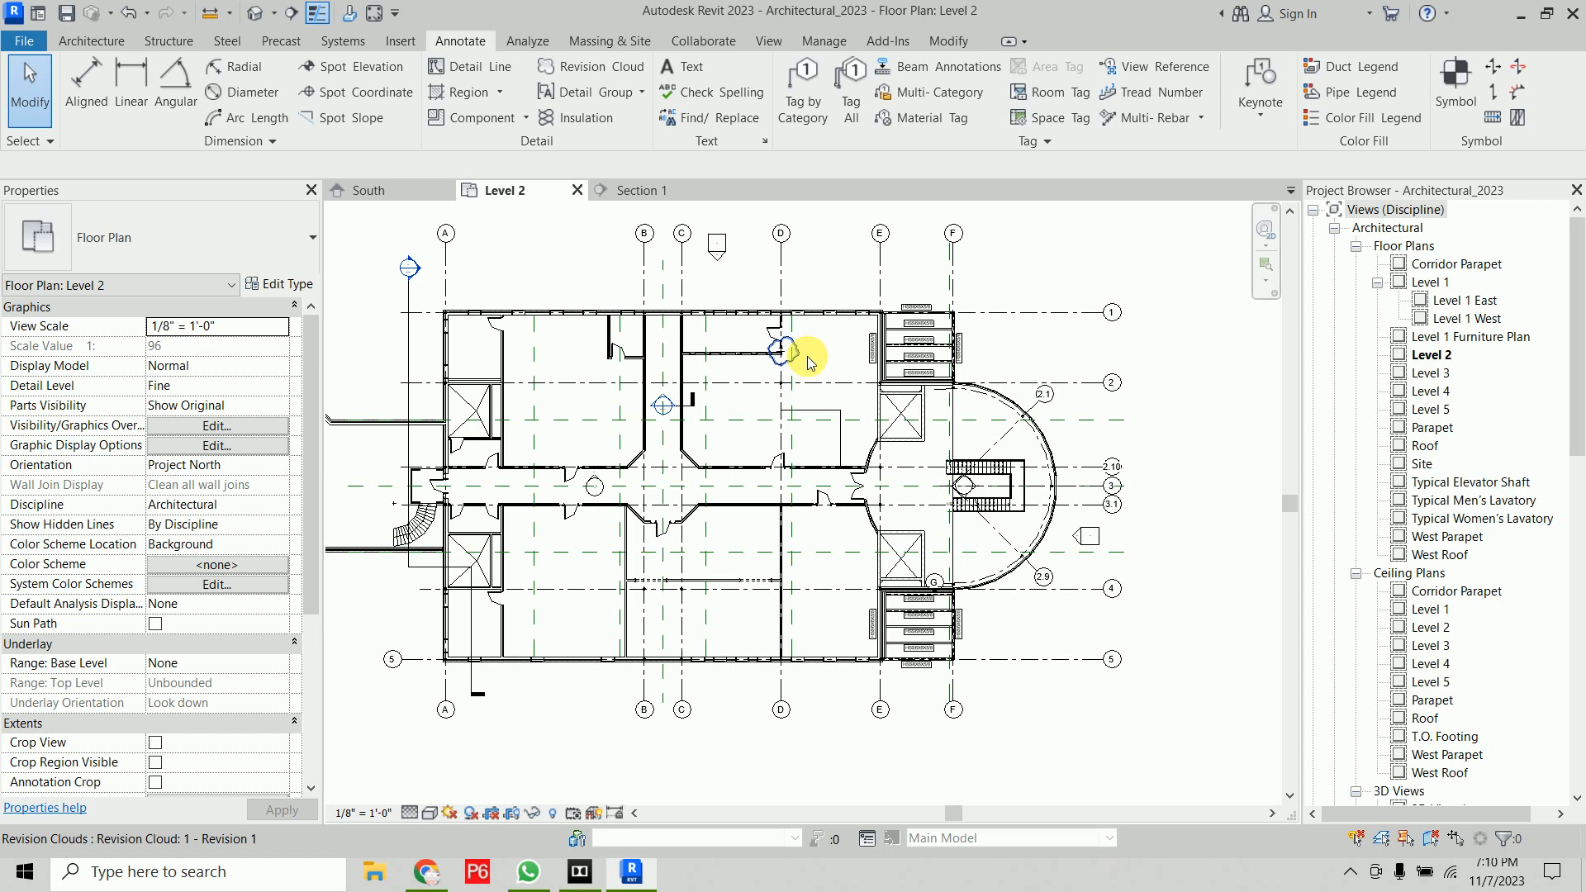
pyautogui.scroll(5, 806, 355)
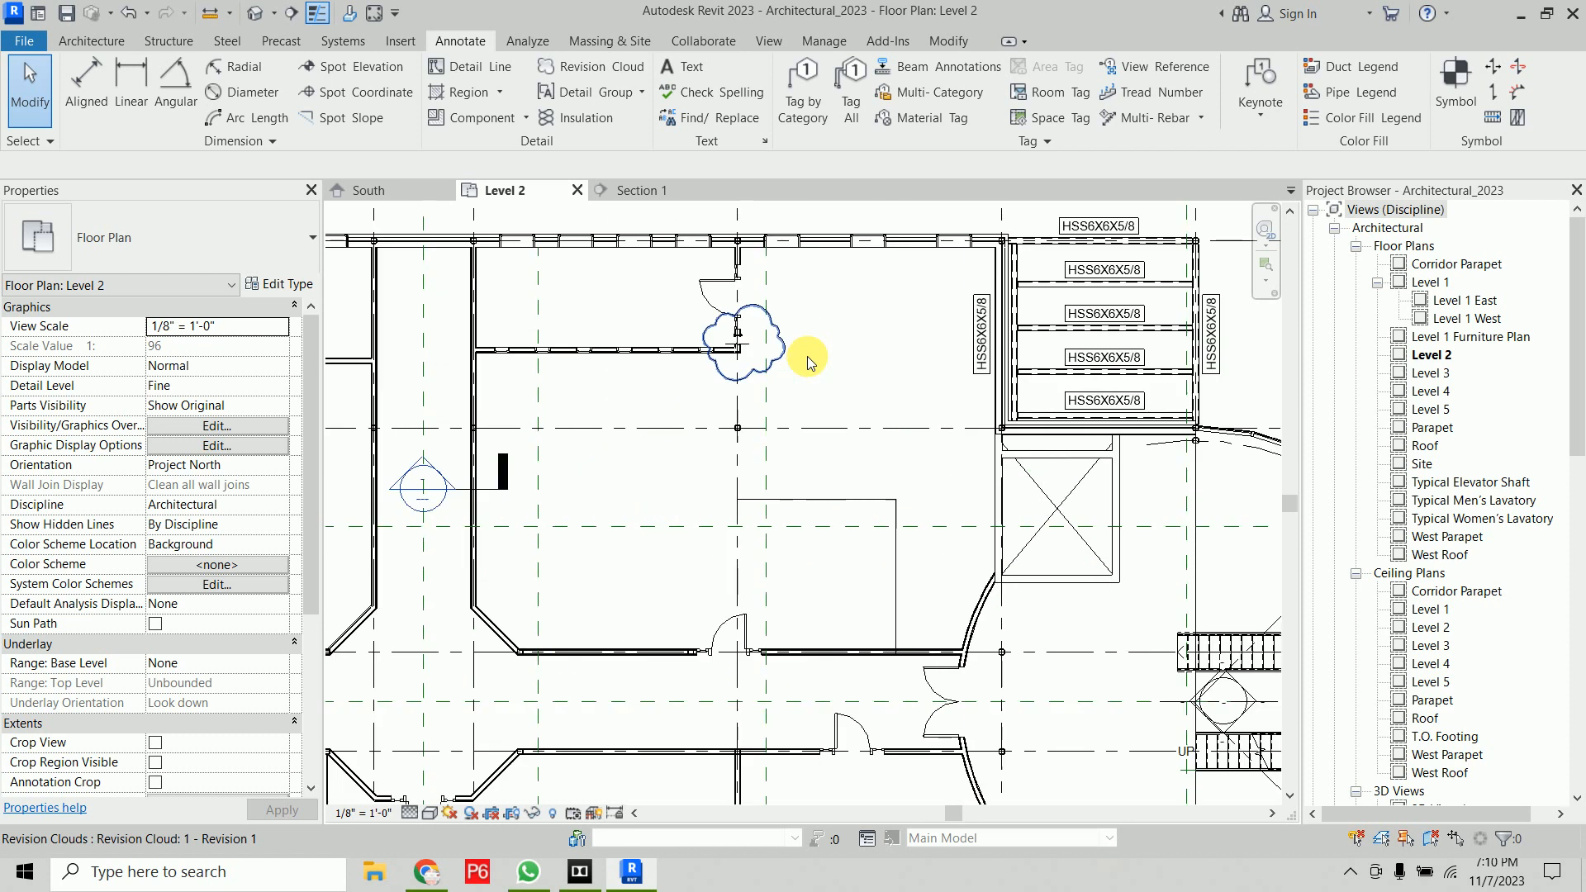
pyautogui.click(768, 362)
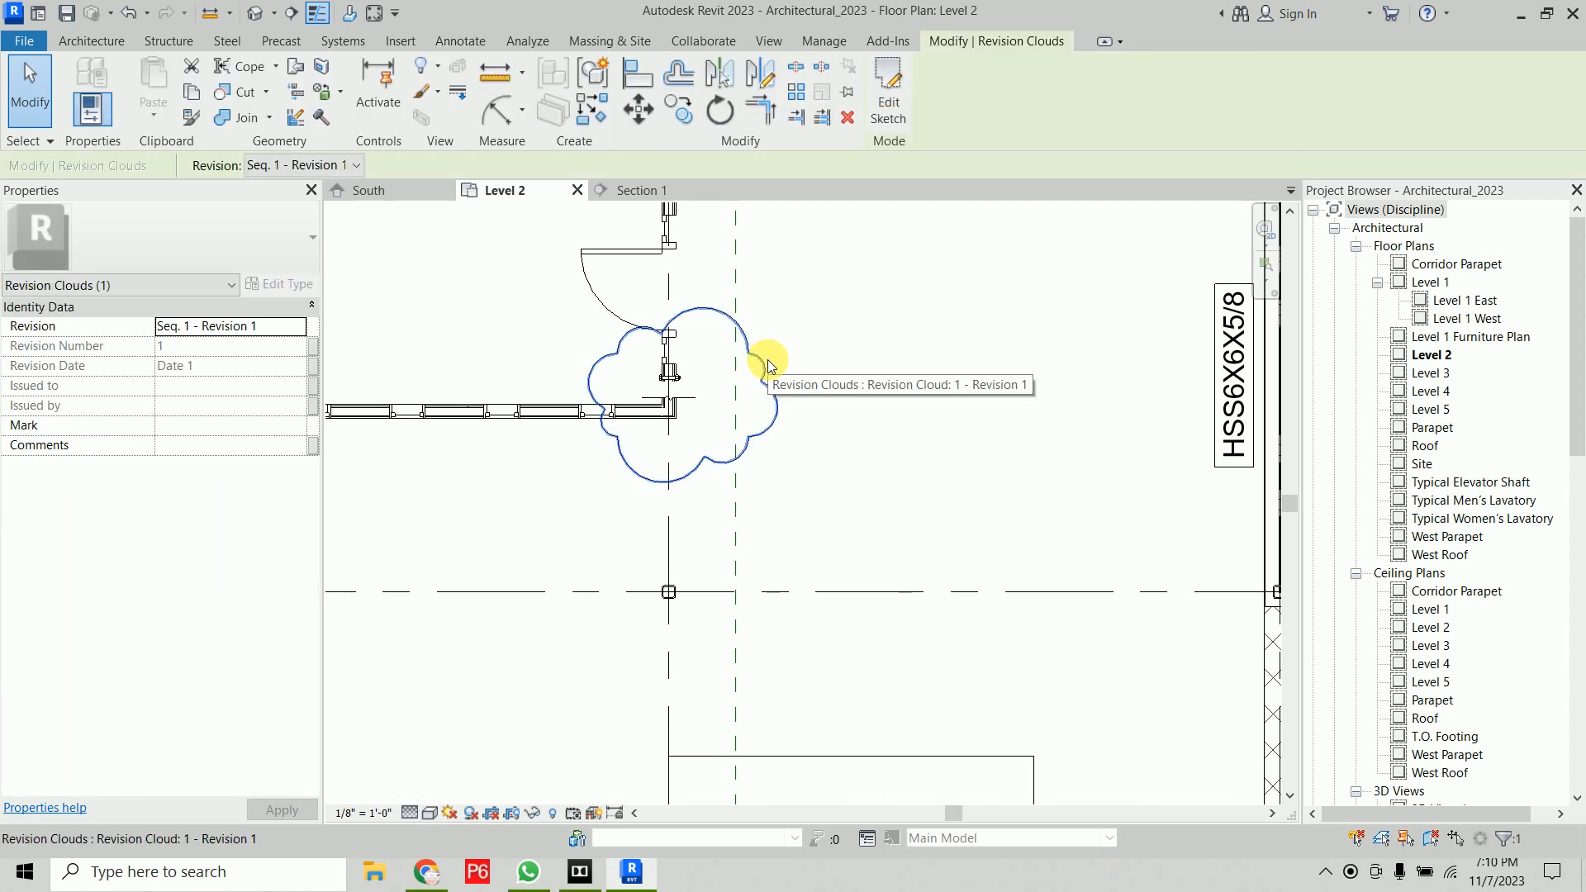
pyautogui.click(297, 330)
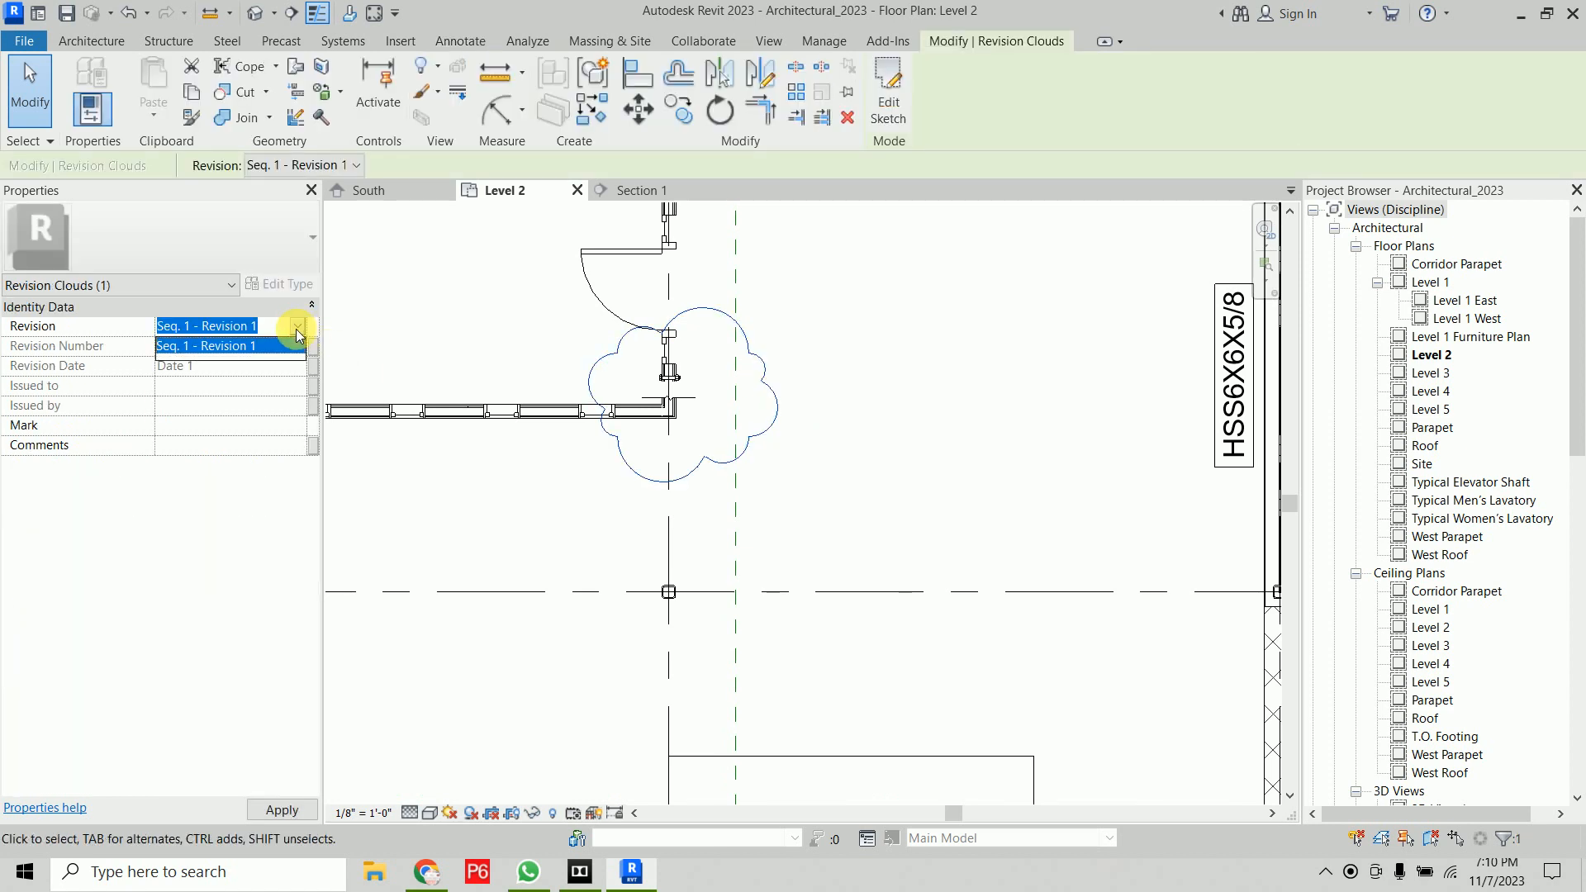
pyautogui.click(297, 330)
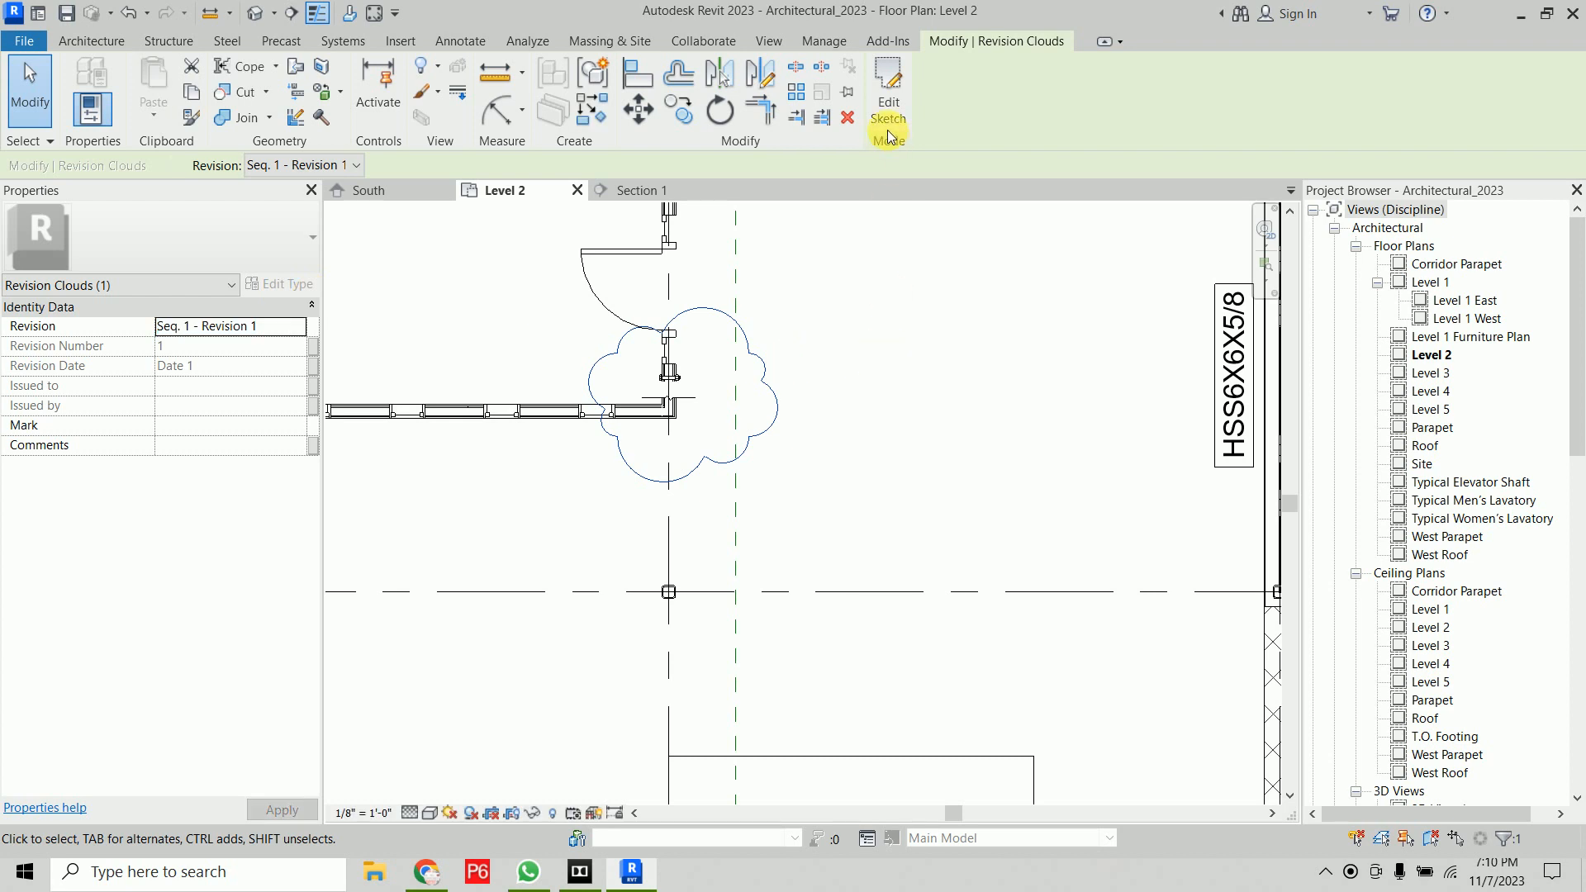
# Open the revision cloud's sketch for editing and finish it again
pyautogui.click(832, 363)
pyautogui.click(751, 338)
pyautogui.click(159, 285)
pyautogui.click(157, 284)
pyautogui.click(905, 342)
pyautogui.moveTo(905, 342); pyautogui.dragTo(903, 385, button='middle')
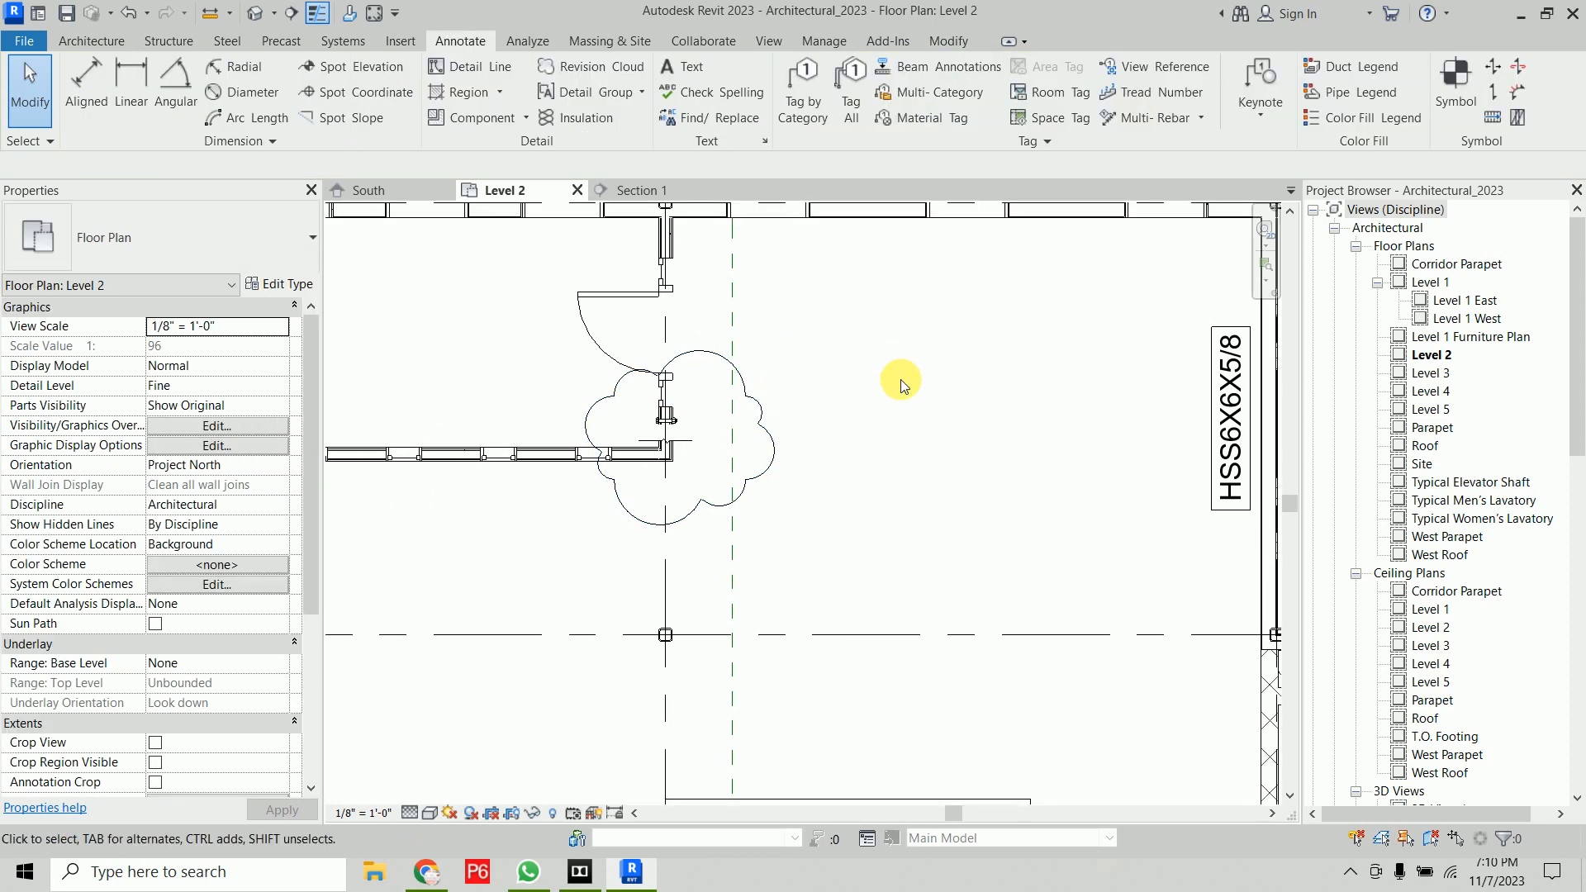
pyautogui.click(747, 394)
pyautogui.doubleClick(747, 394)
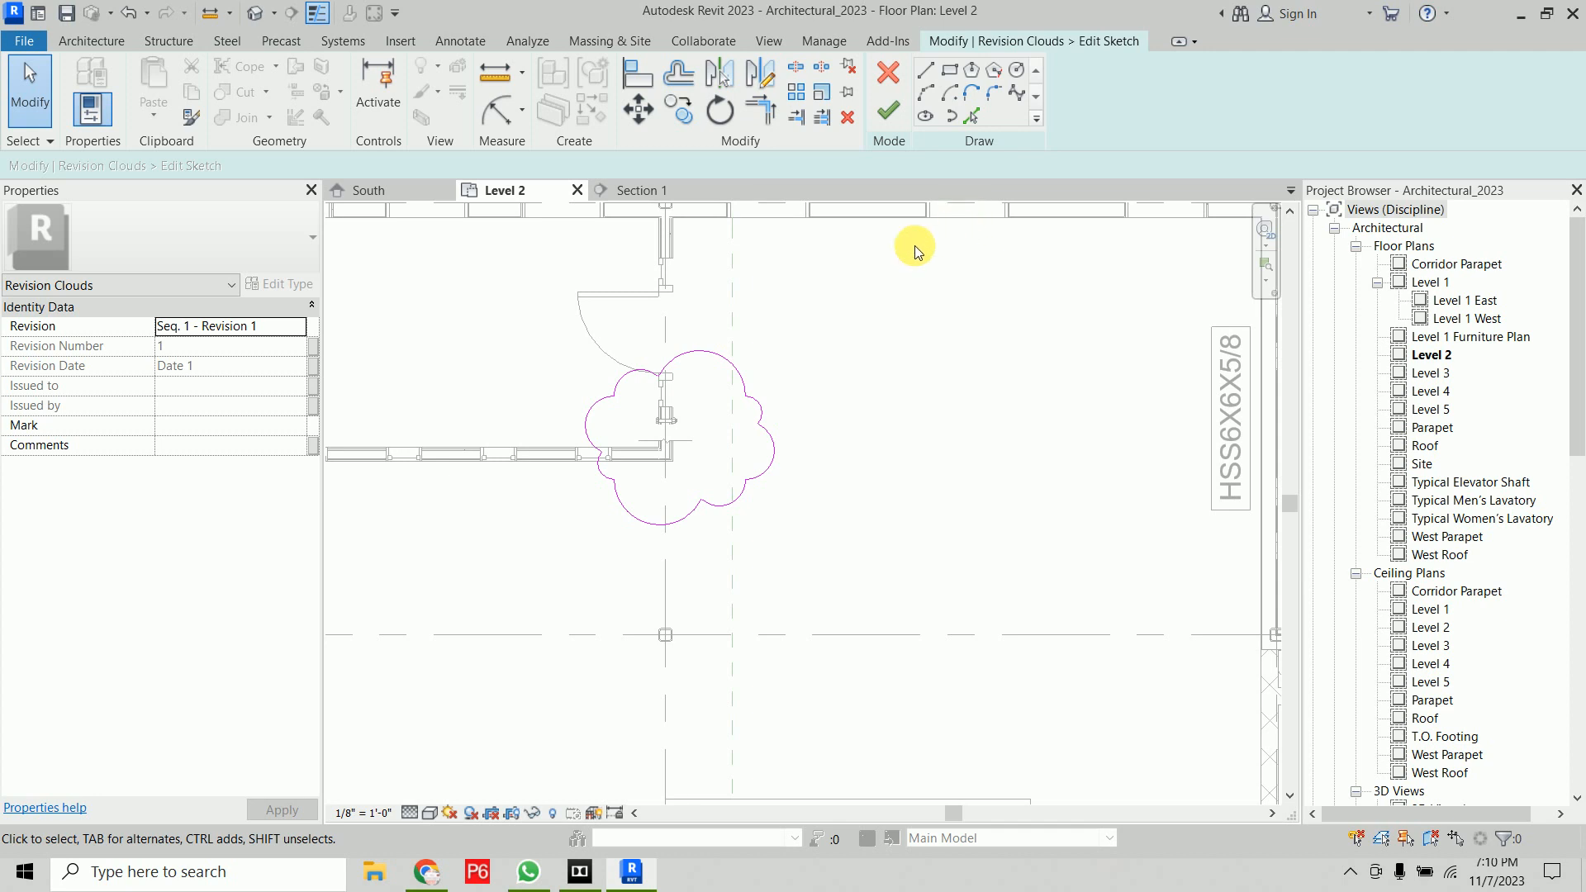
pyautogui.click(888, 111)
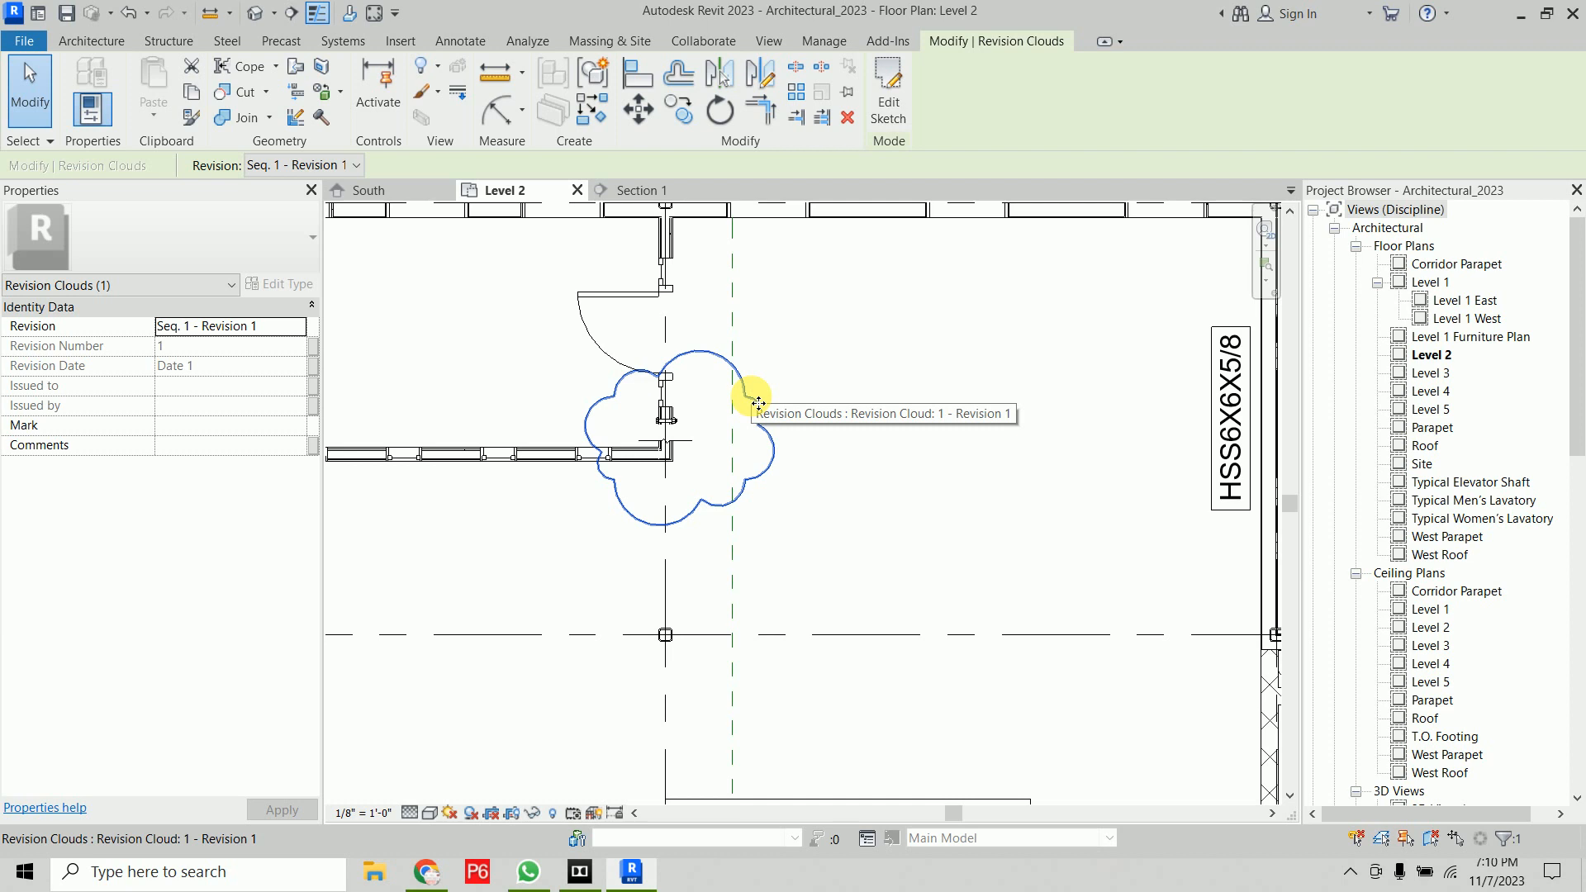
pyautogui.click(809, 373)
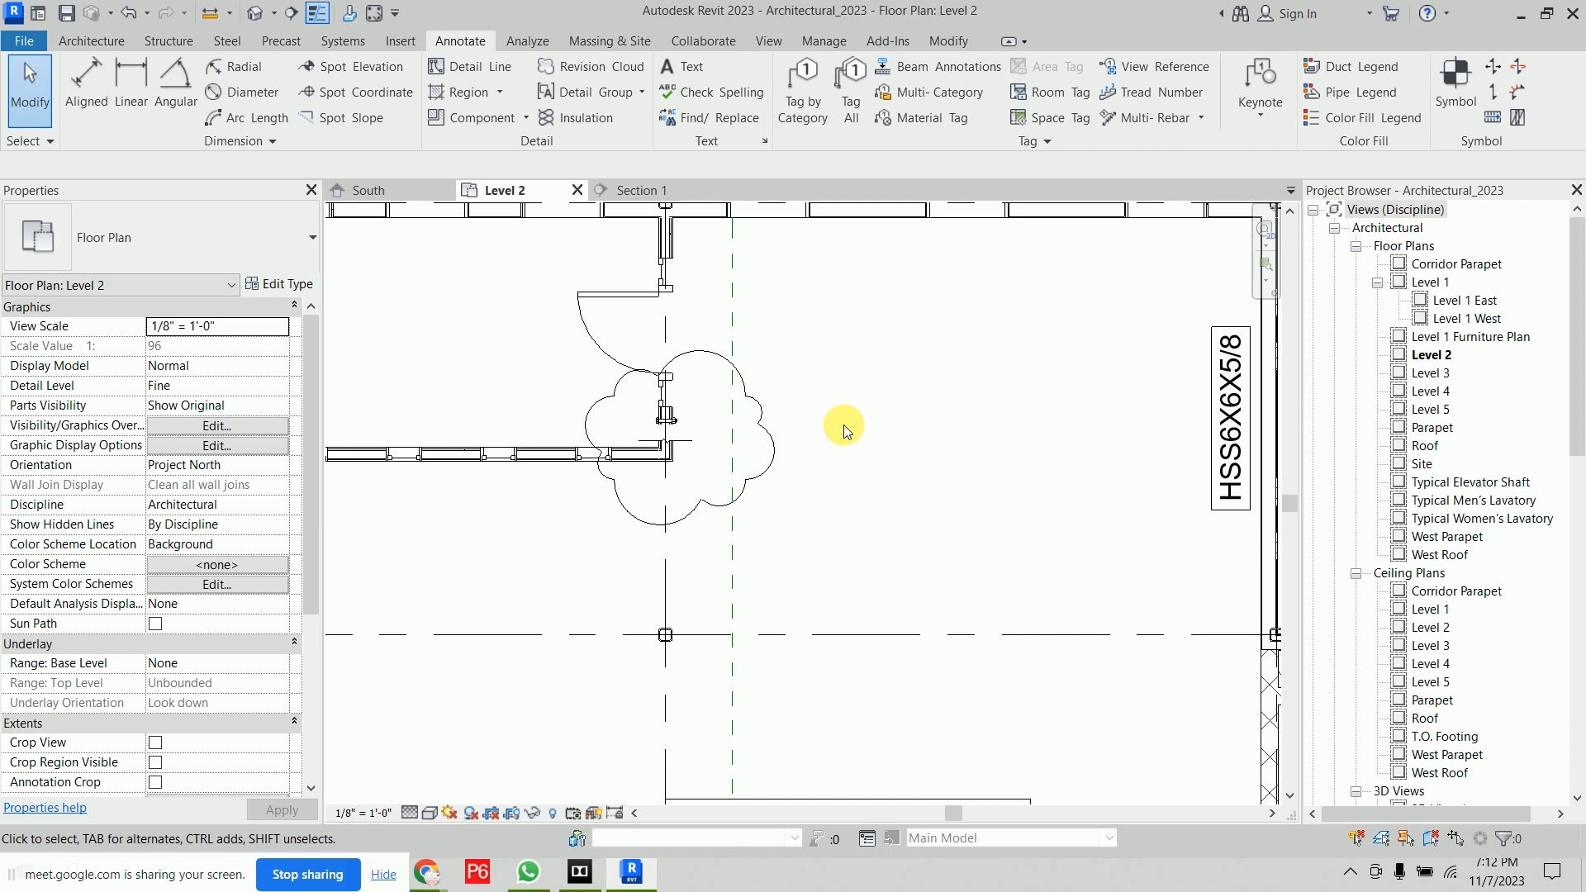
# Create a Detail-type group named Group 1 from the bolt and break line, then finish the group edit
pyautogui.scroll(6, 666, 438)
pyautogui.scroll(-2, 859, 479)
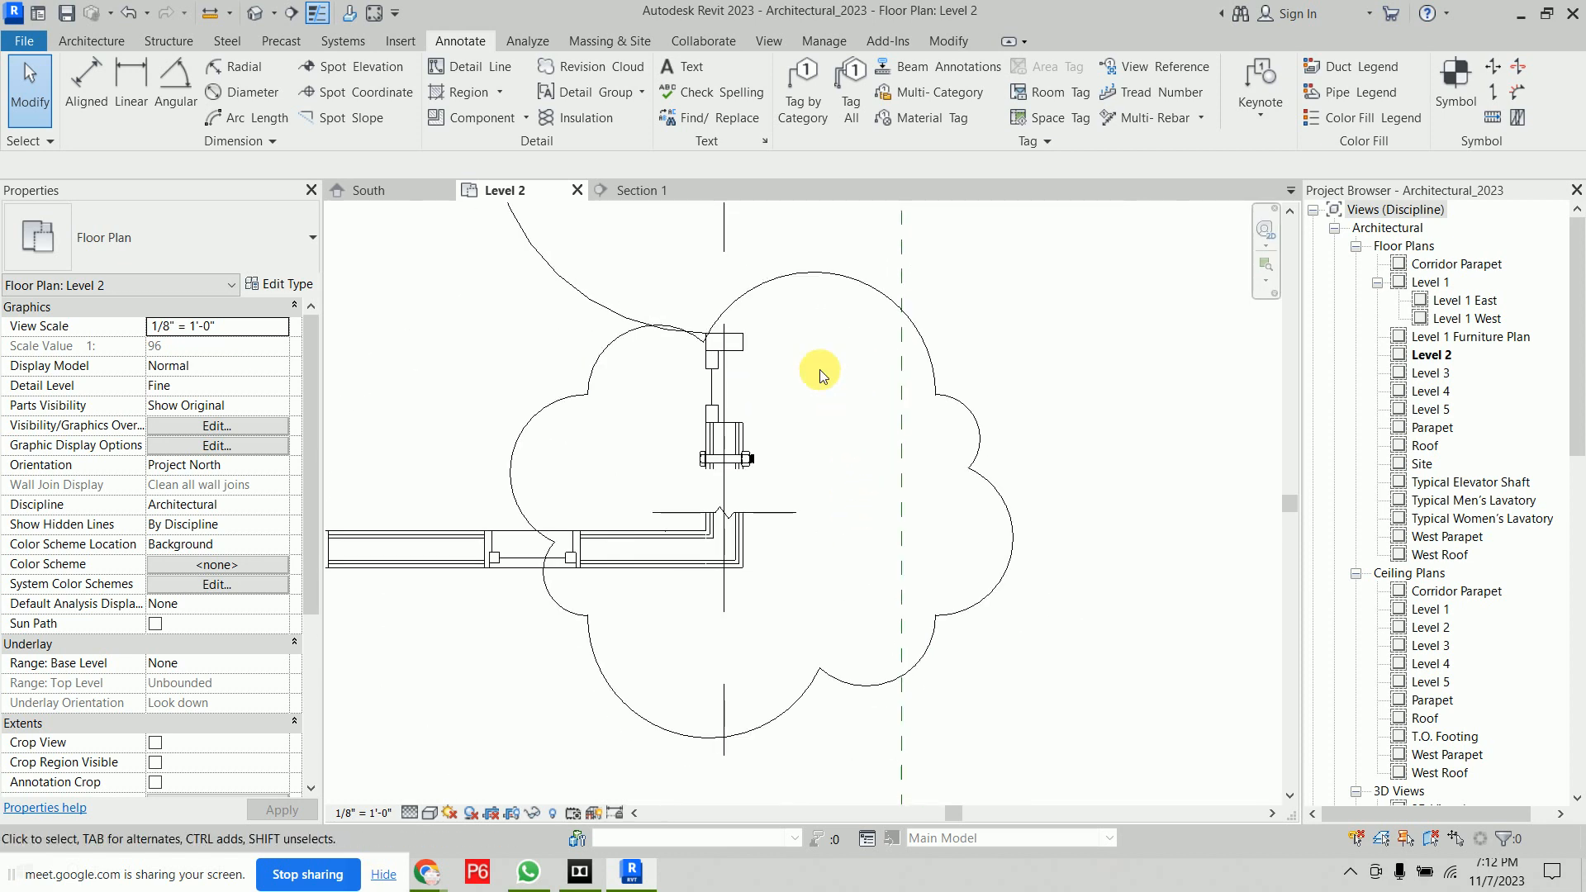
pyautogui.click(596, 94)
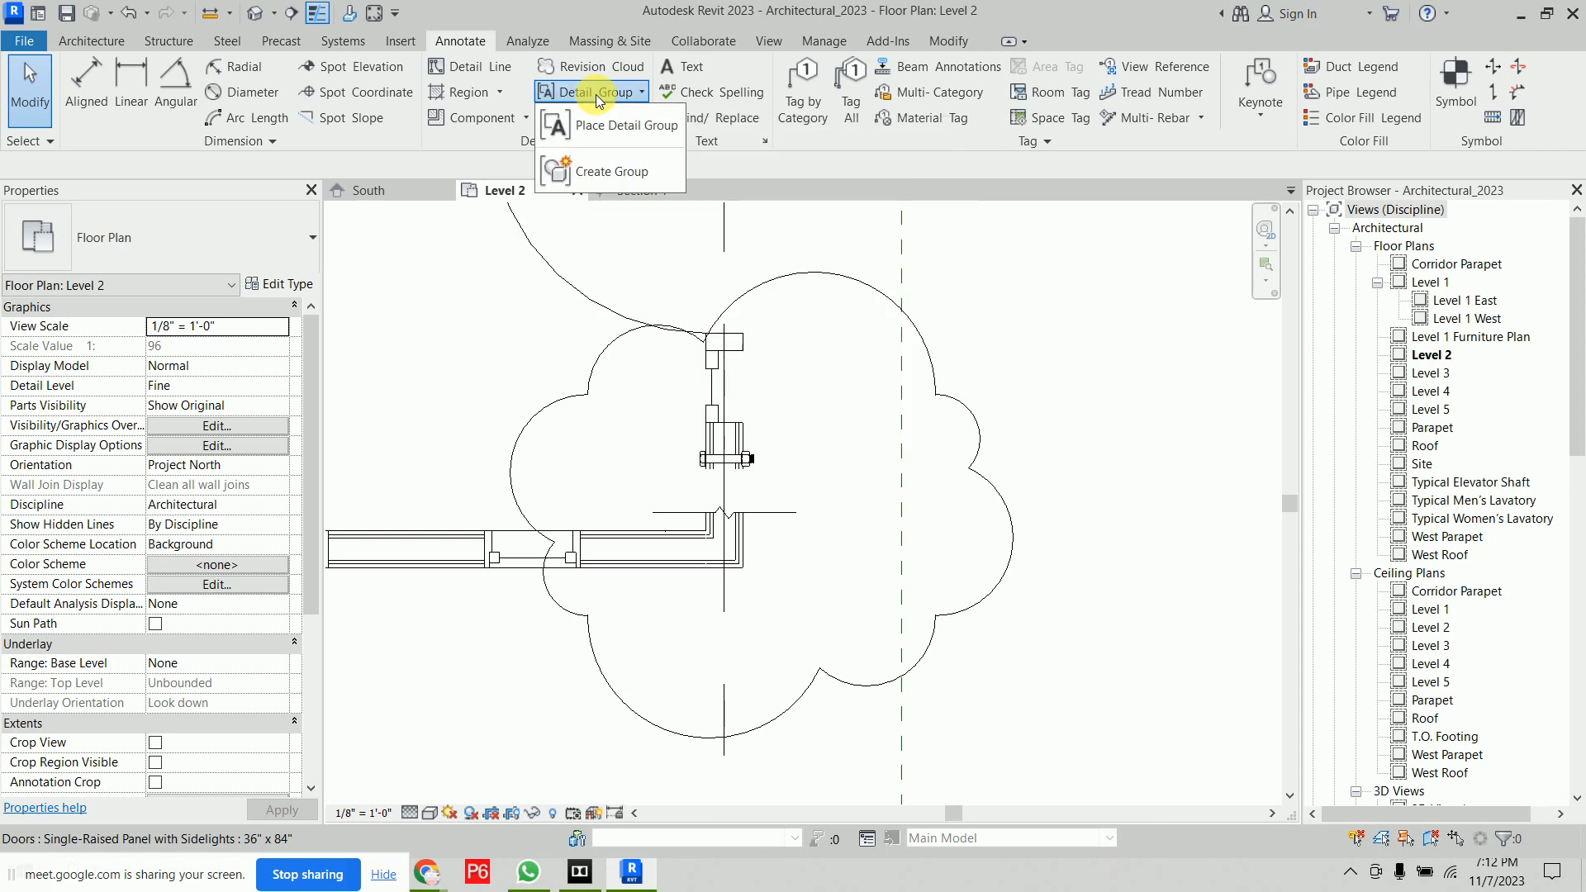
pyautogui.click(612, 173)
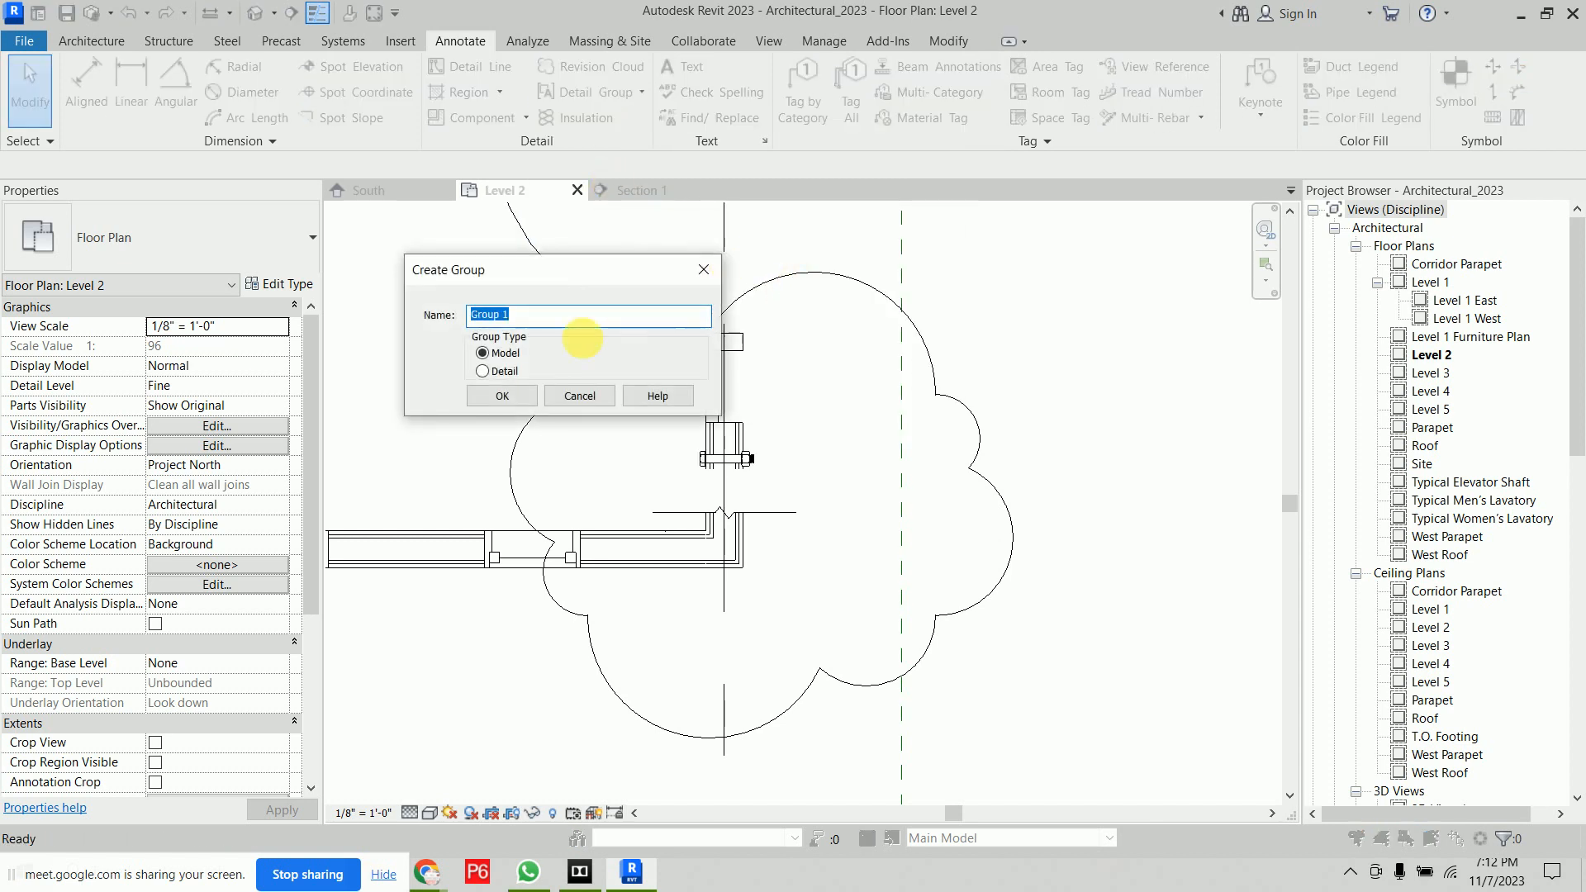
pyautogui.click(502, 371)
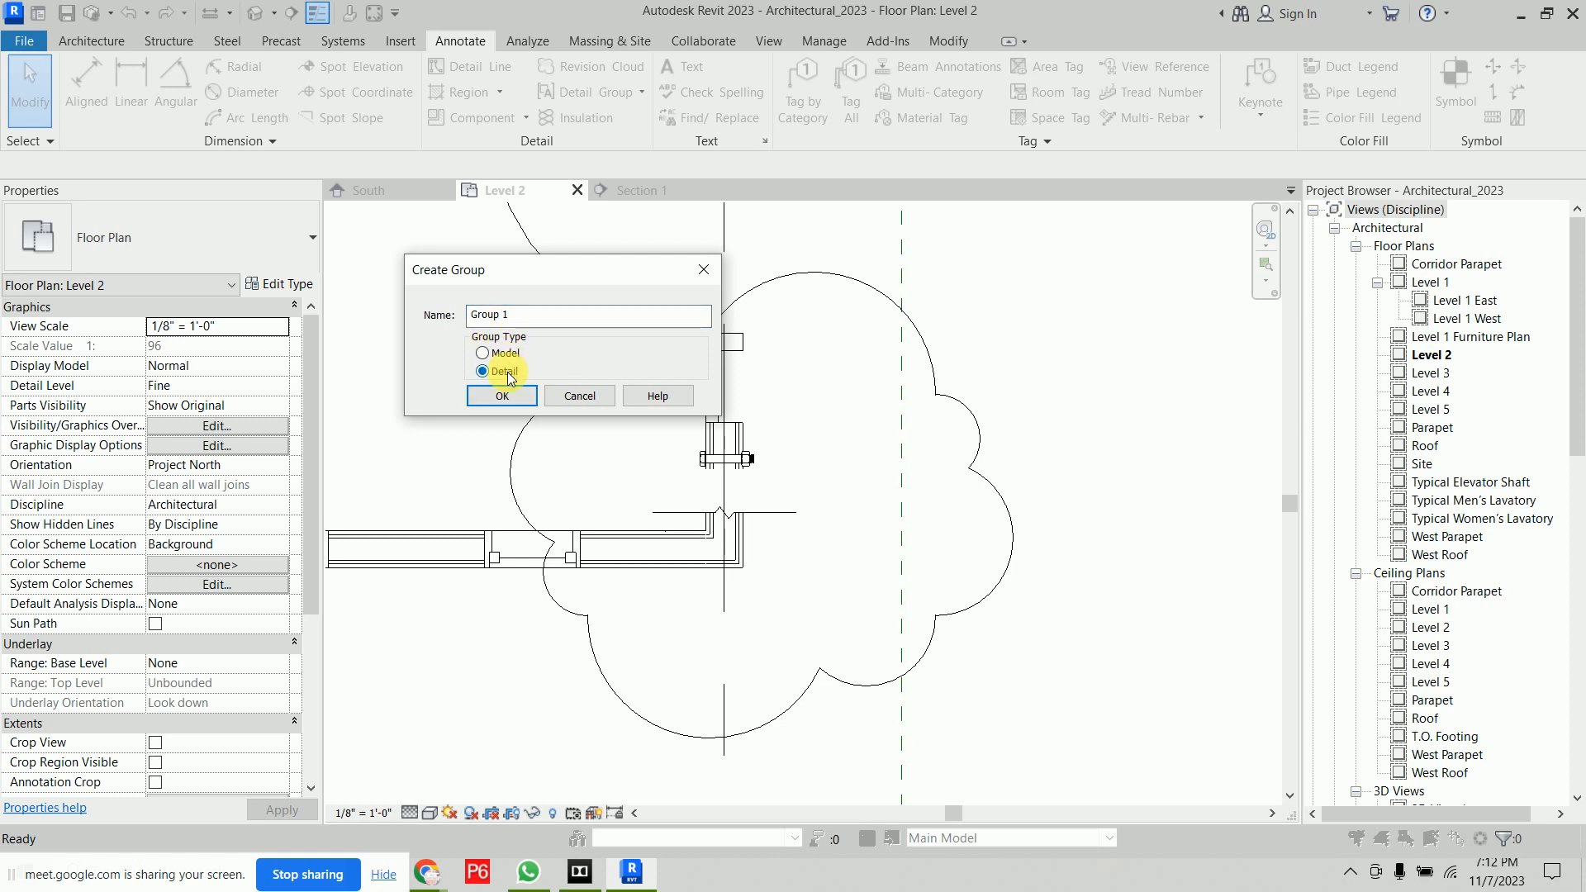
pyautogui.click(512, 397)
pyautogui.click(502, 396)
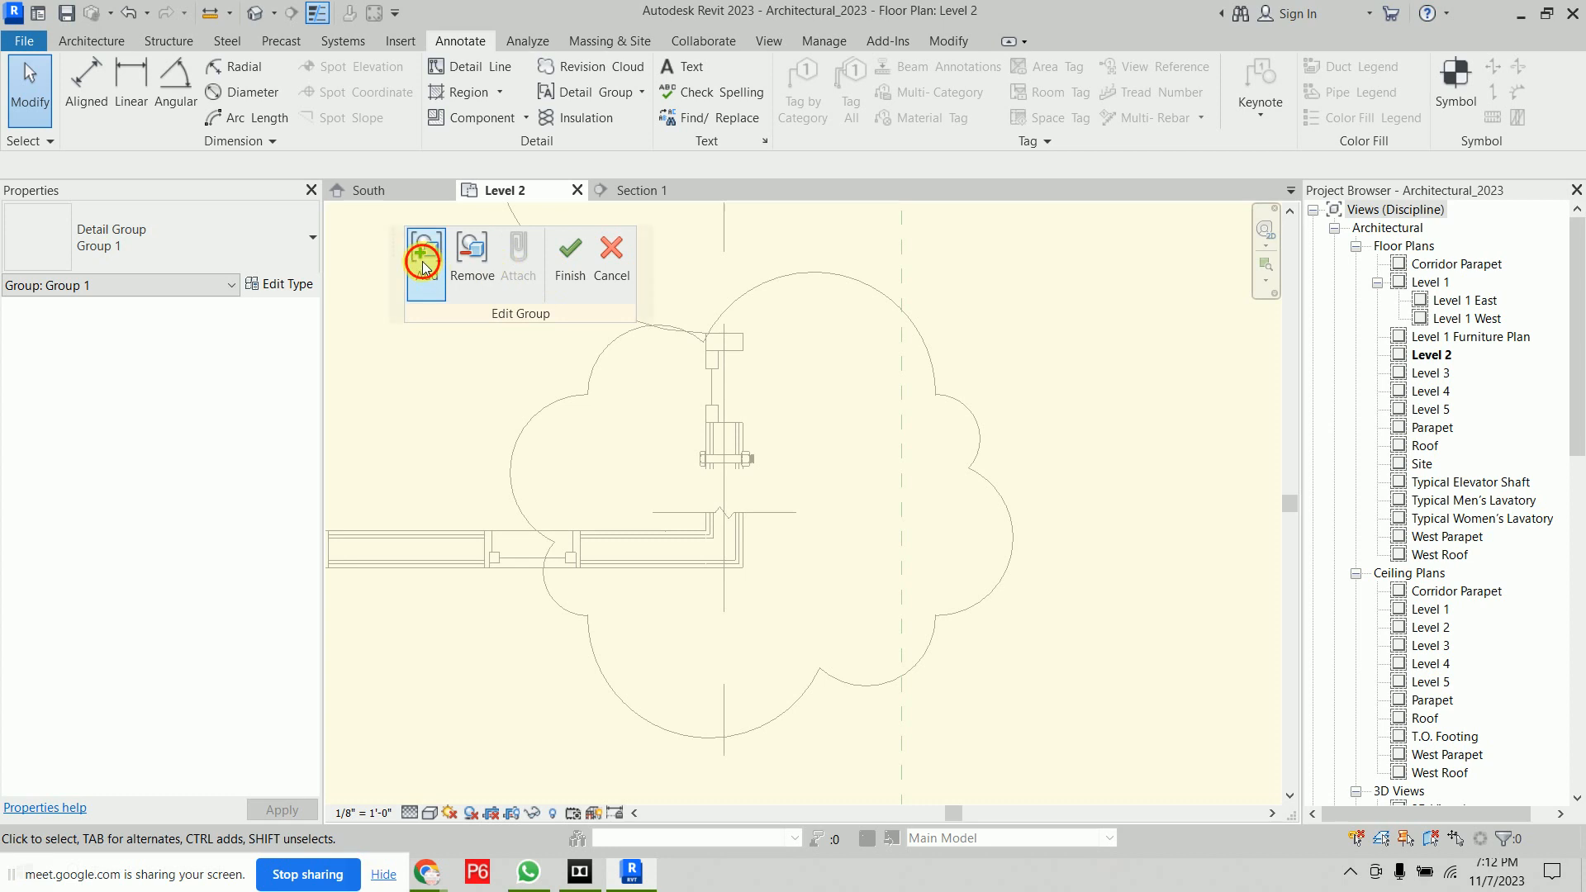
pyautogui.click(423, 264)
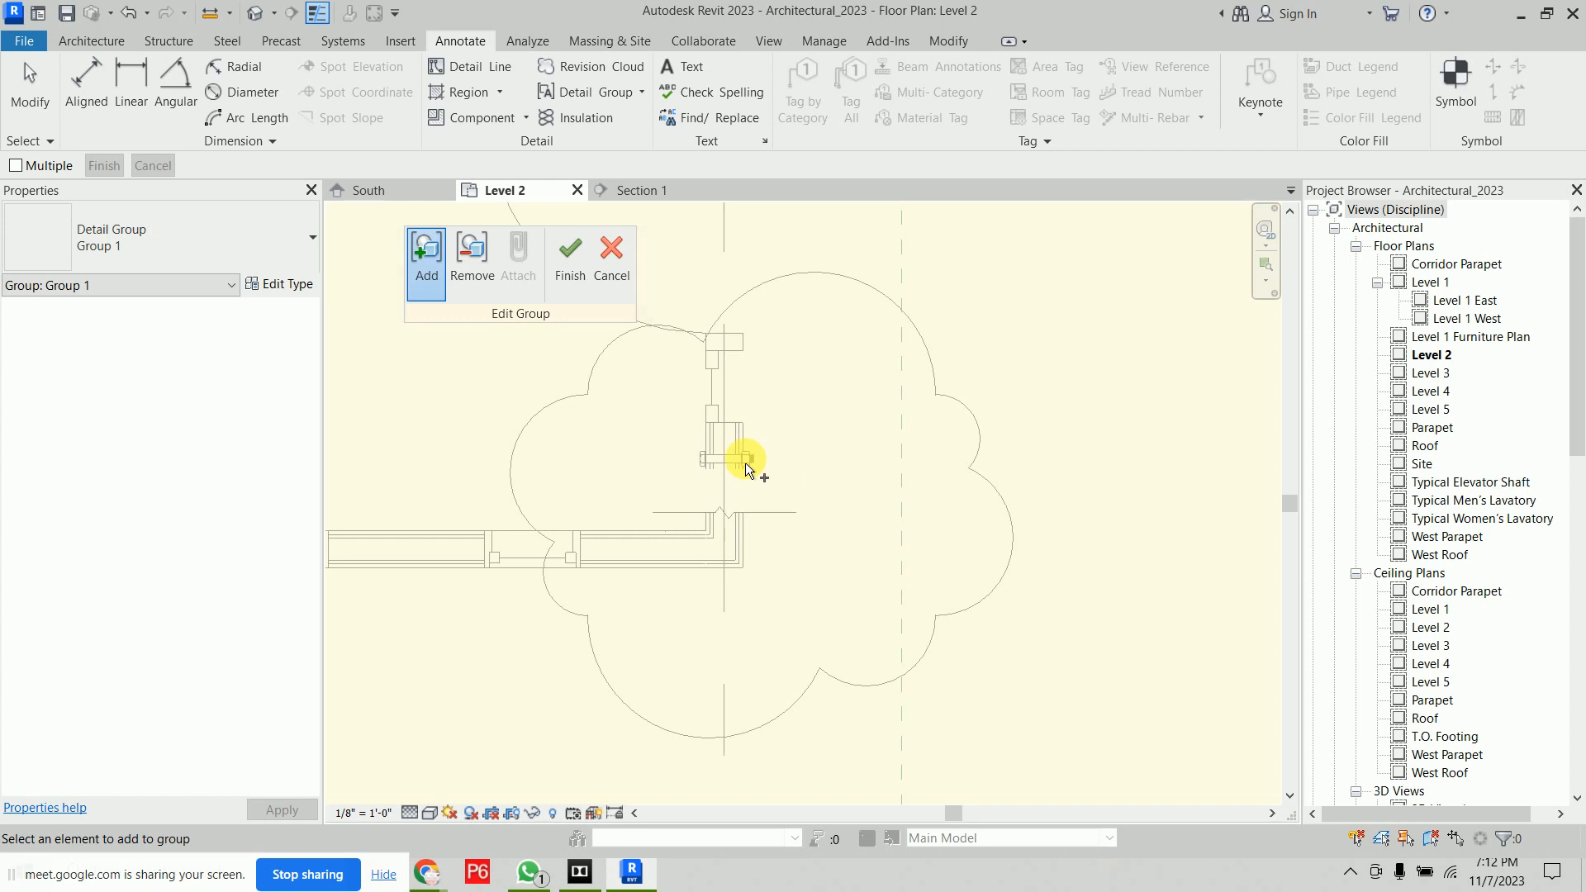
pyautogui.click(577, 263)
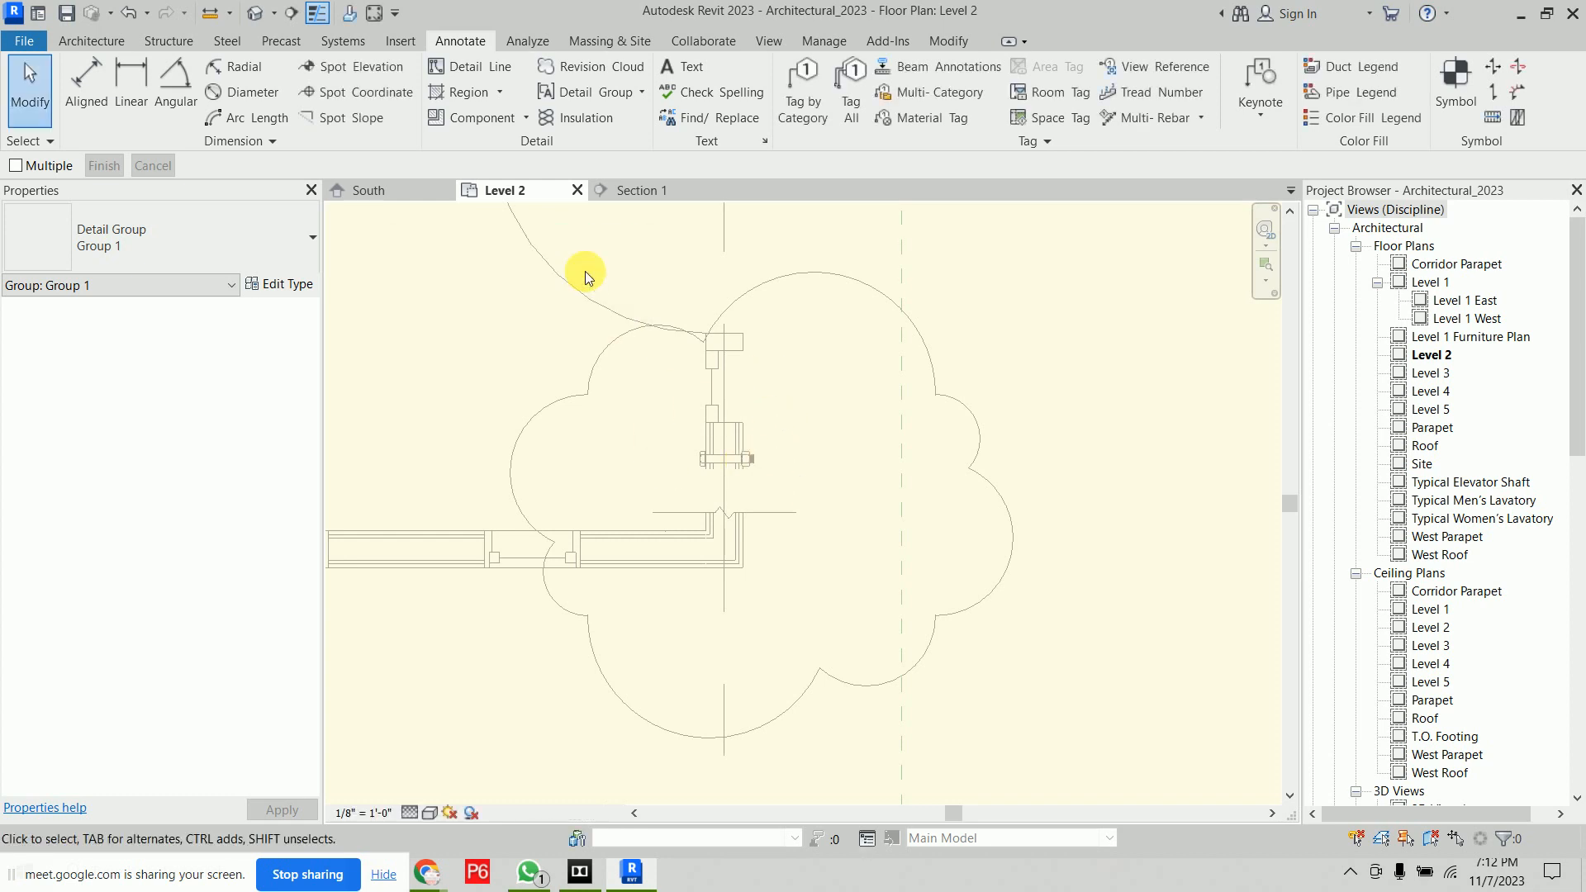
# Place a Typical Slip Track detail group at the top of the interior wall near the grid line
pyautogui.click(643, 91)
pyautogui.click(621, 128)
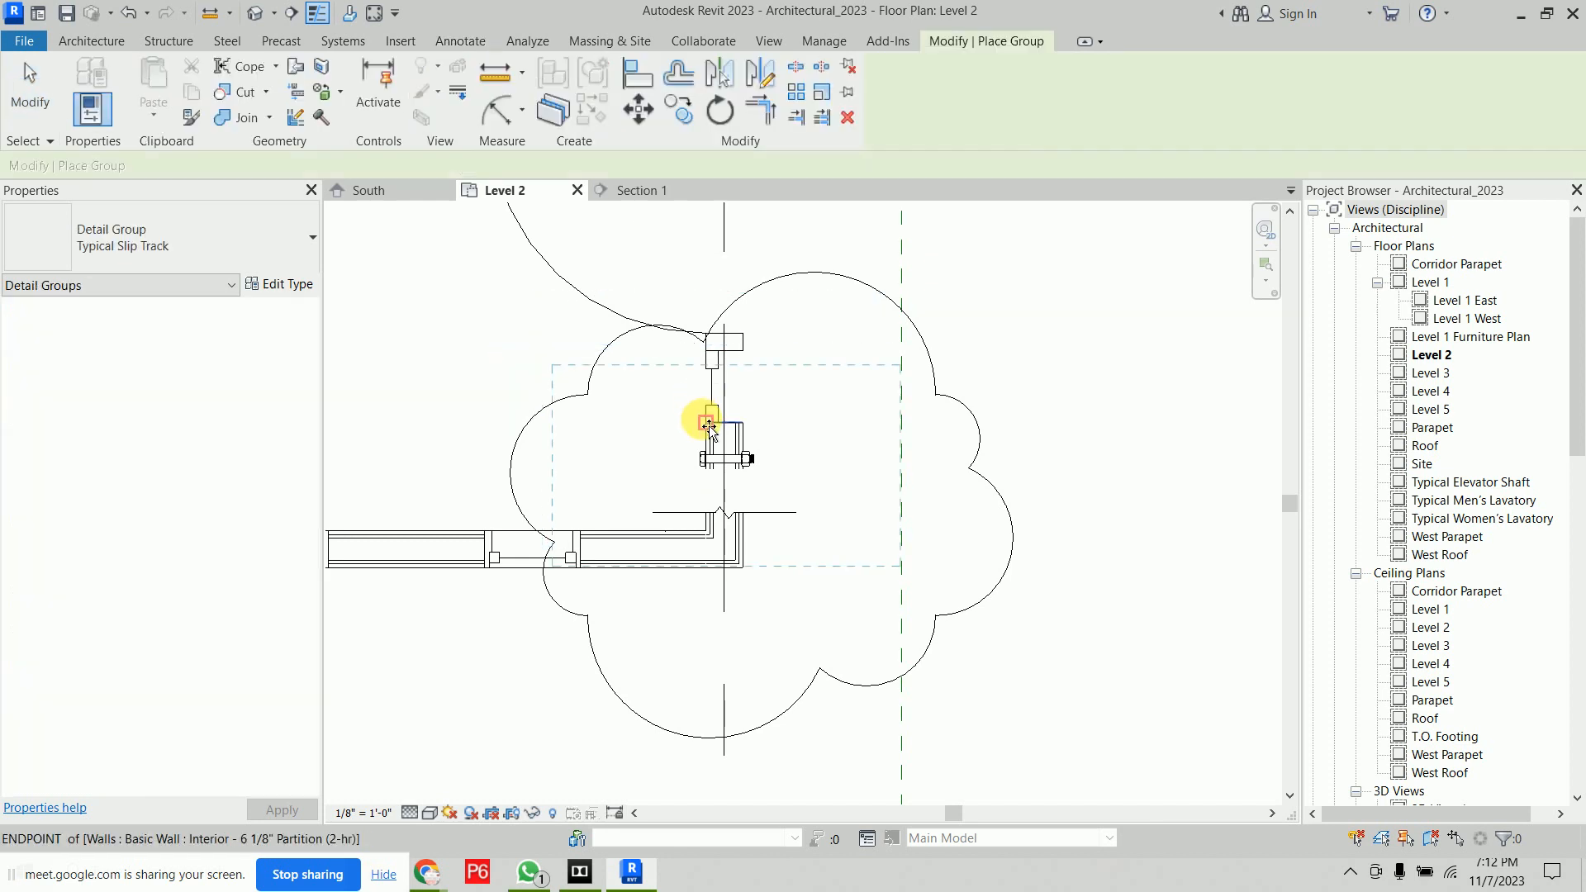
pyautogui.scroll(-5, 608, 430)
pyautogui.moveTo(716, 440); pyautogui.dragTo(635, 208, button='middle')
pyautogui.moveTo(821, 679); pyautogui.dragTo(897, 421, button='middle')
pyautogui.scroll(5, 581, 430)
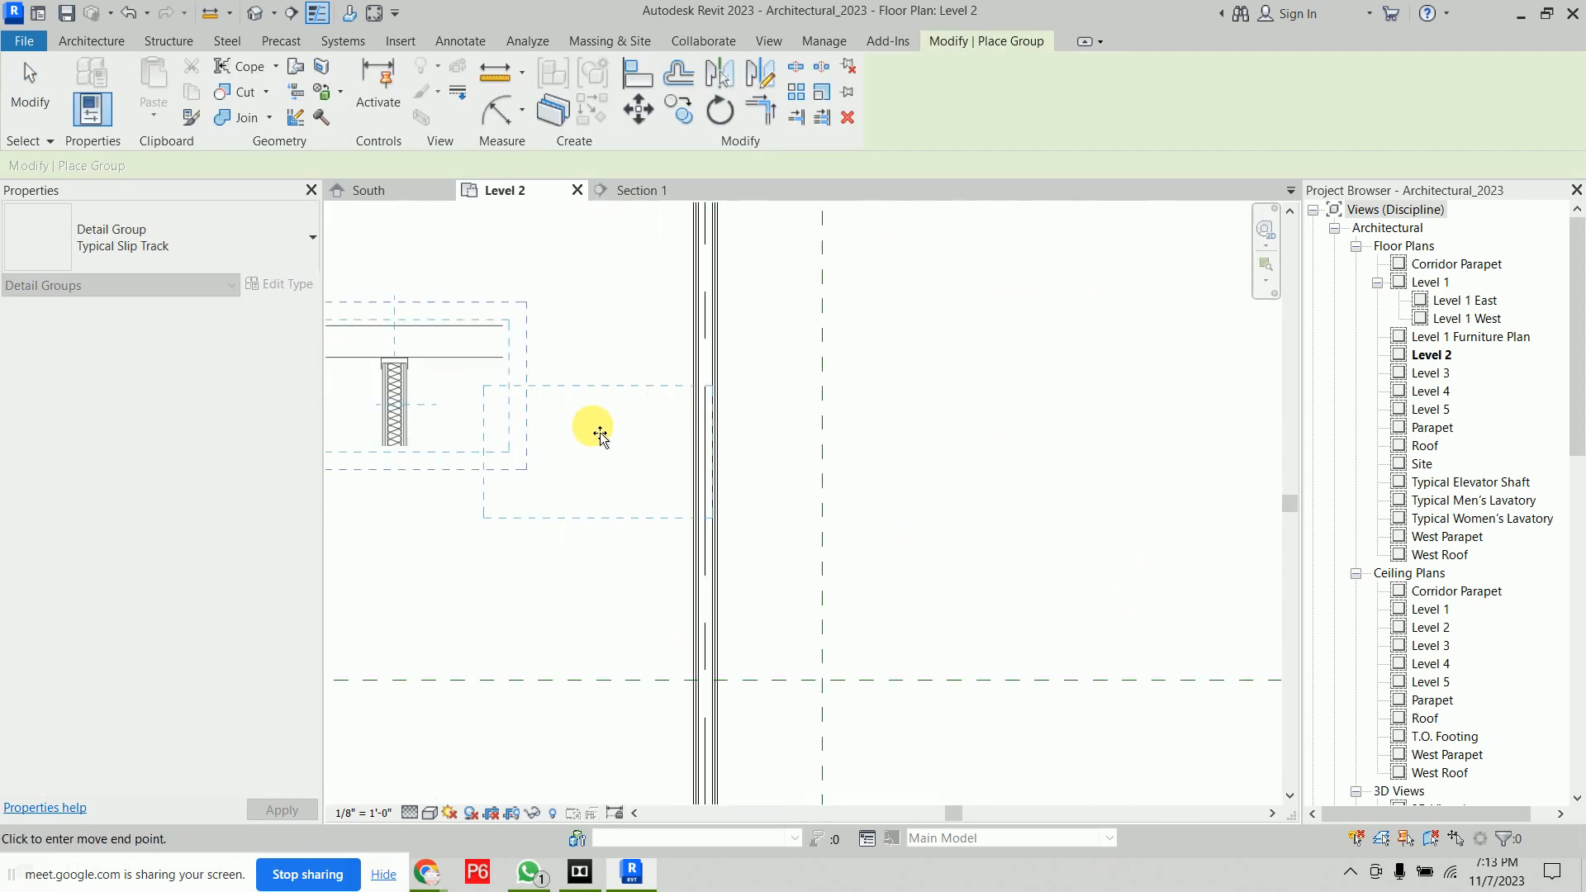
pyautogui.click(741, 420)
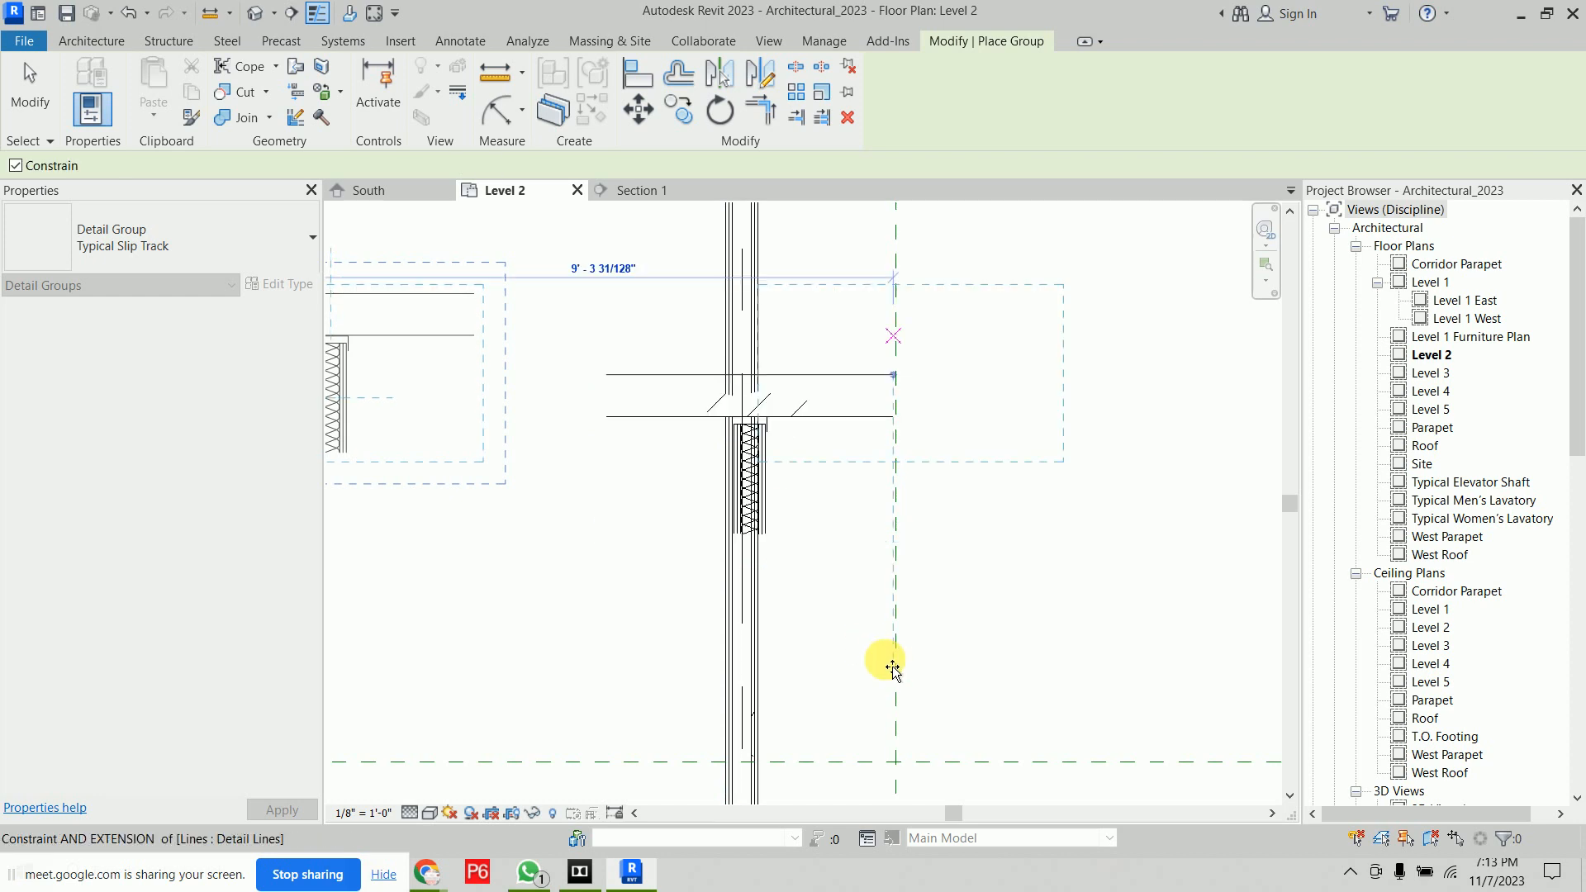
pyautogui.scroll(-2, 967, 611)
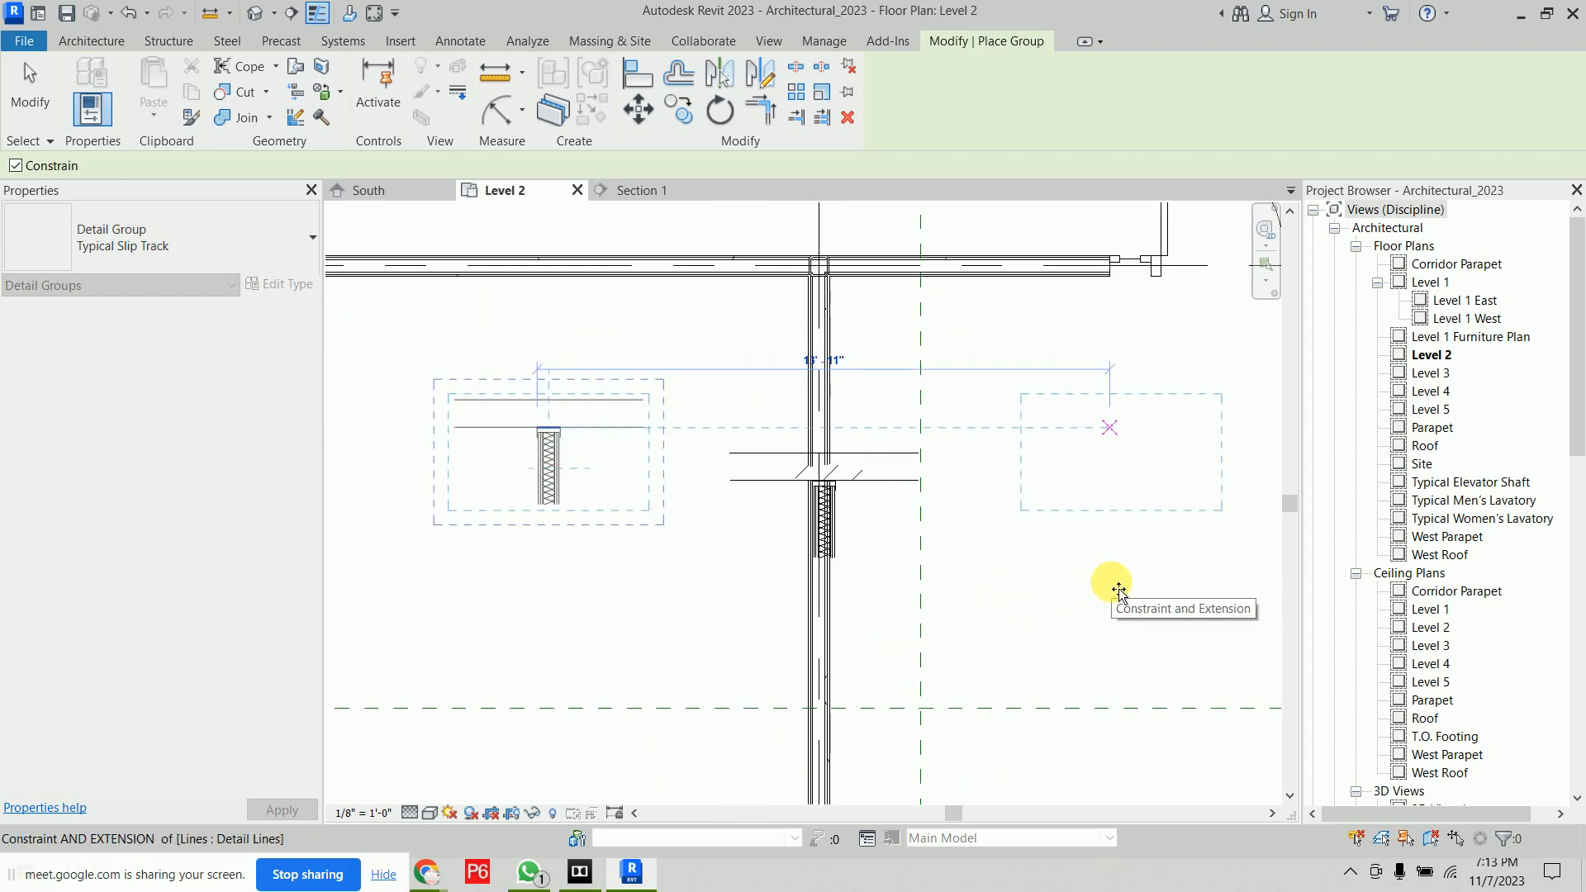
pyautogui.scroll(4, 867, 496)
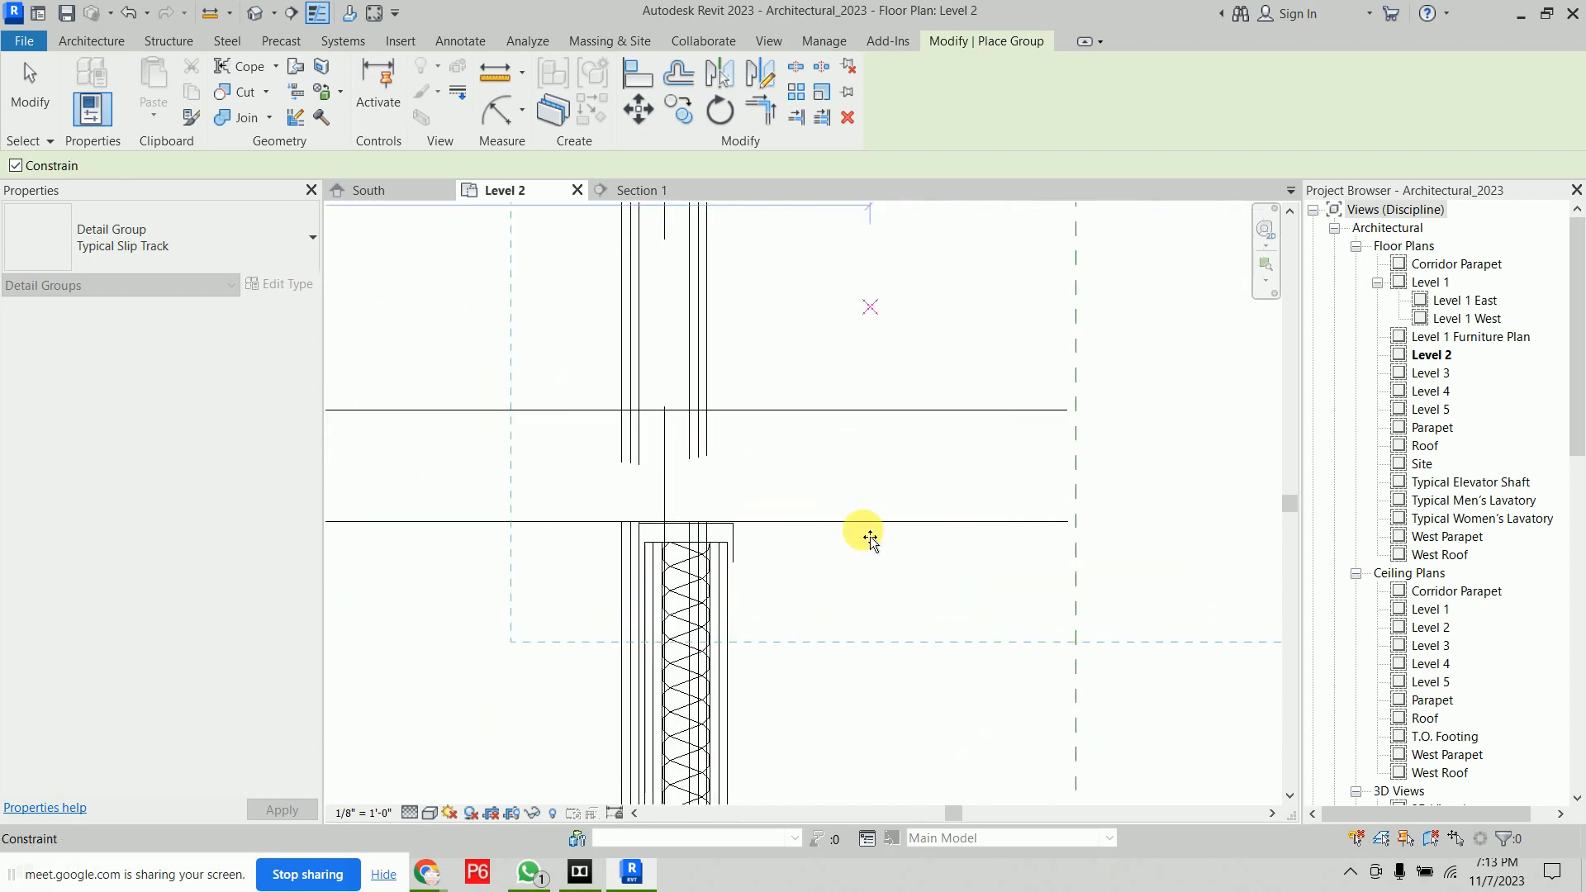
pyautogui.click(881, 522)
# Select the Group 1 and Typical Slip Track detail groups to inspect them
pyautogui.scroll(-3, 889, 473)
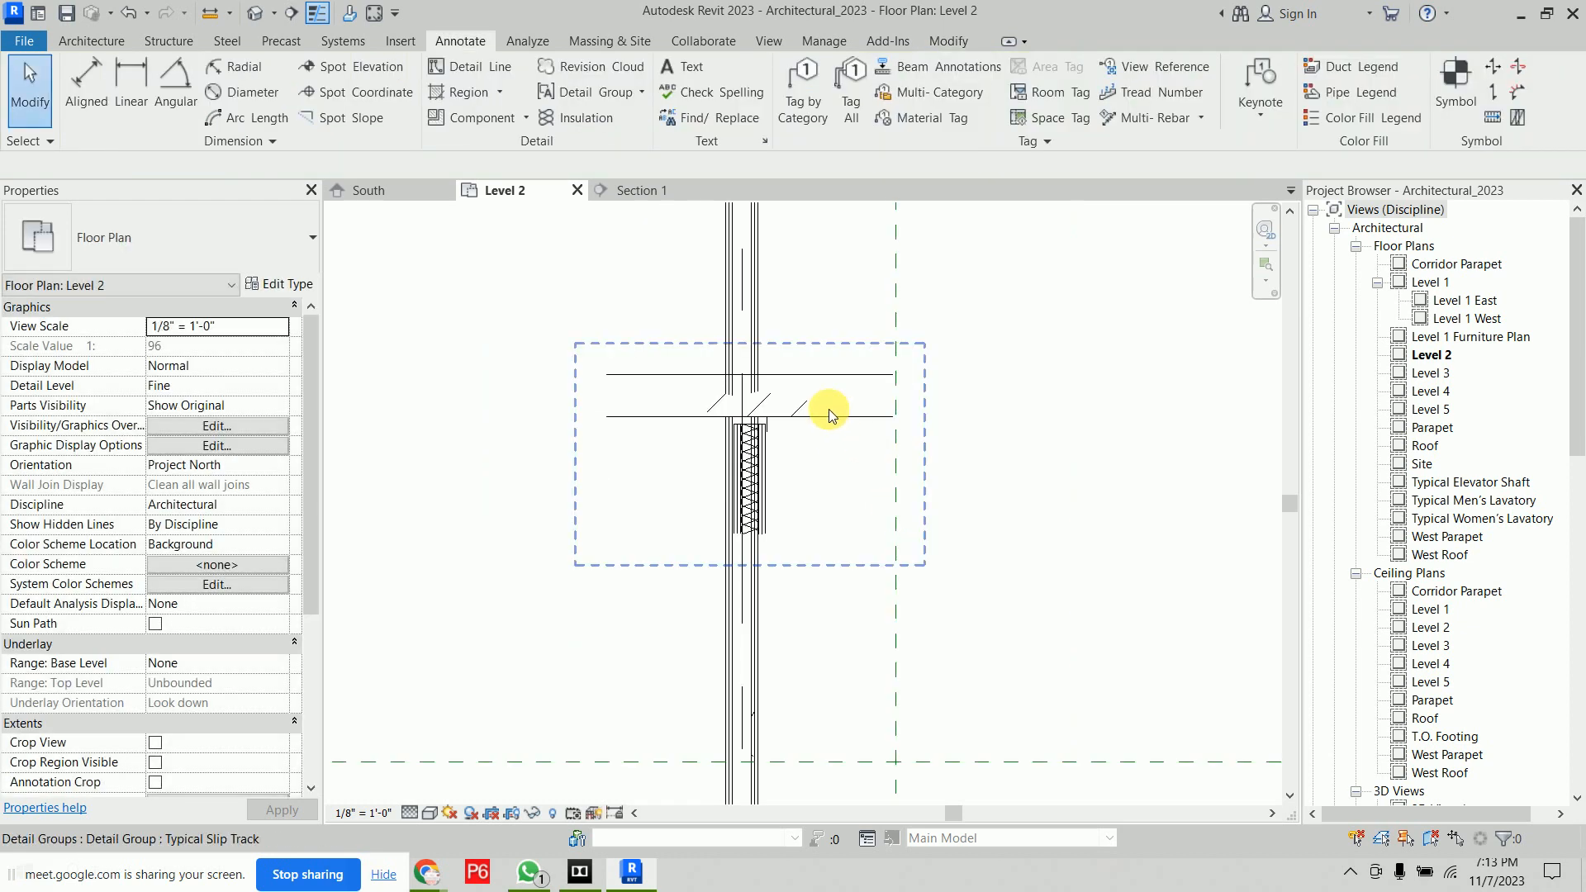
pyautogui.scroll(4, 740, 555)
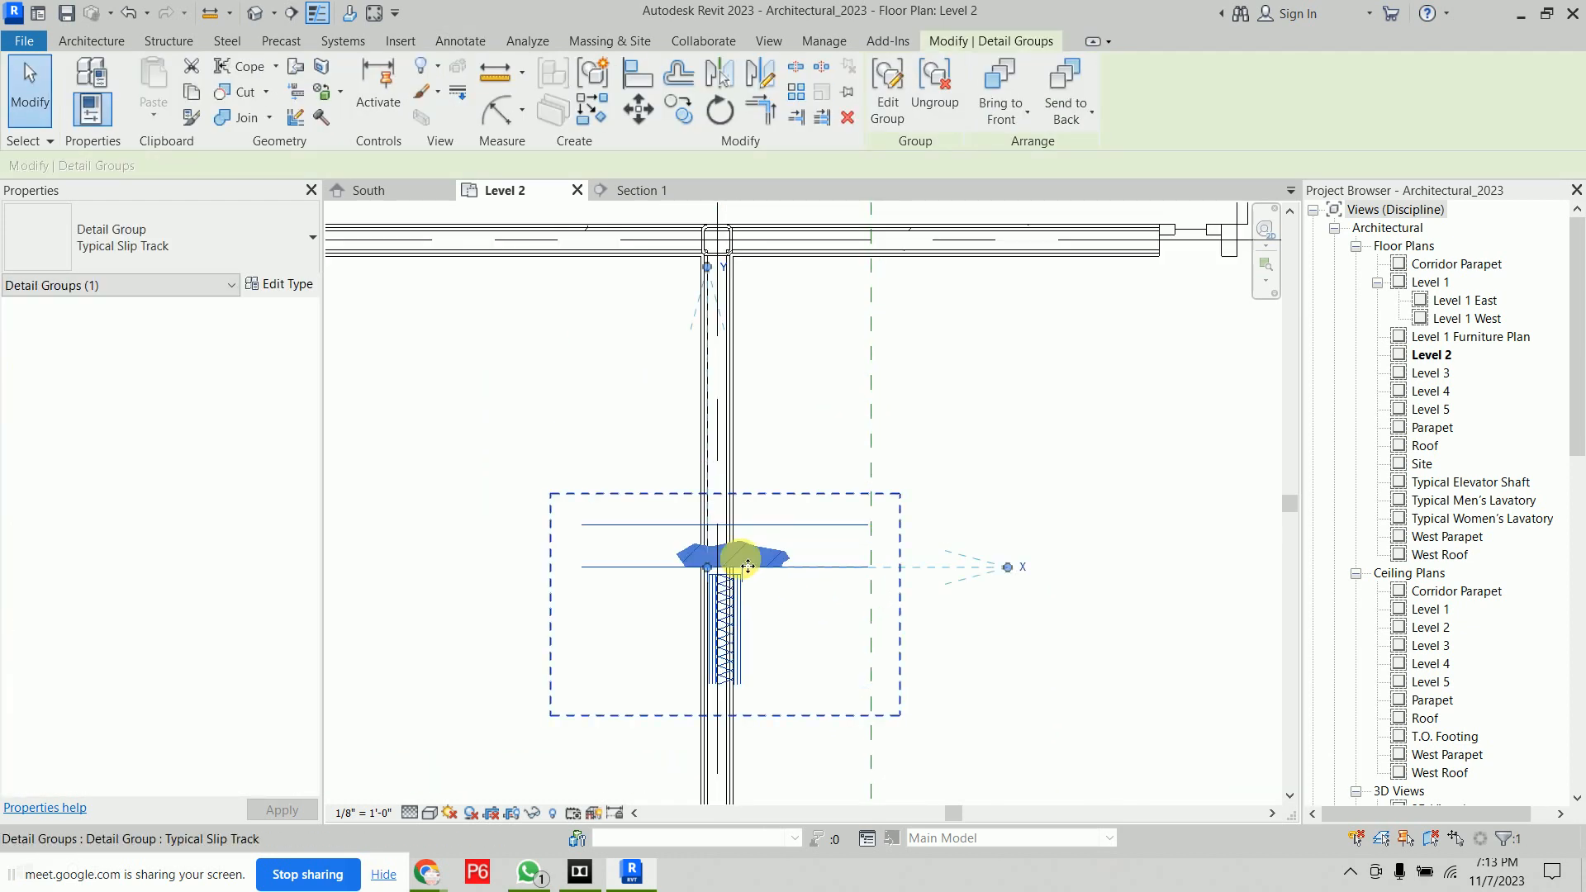
pyautogui.scroll(-5, 748, 566)
pyautogui.moveTo(743, 556); pyautogui.dragTo(978, 661, button='middle')
pyautogui.moveTo(670, 477); pyautogui.dragTo(414, 494, button='middle')
pyautogui.scroll(5, 759, 366)
pyautogui.click(844, 341)
pyautogui.moveTo(833, 351); pyautogui.dragTo(941, 369, button='middle')
pyautogui.click(836, 419)
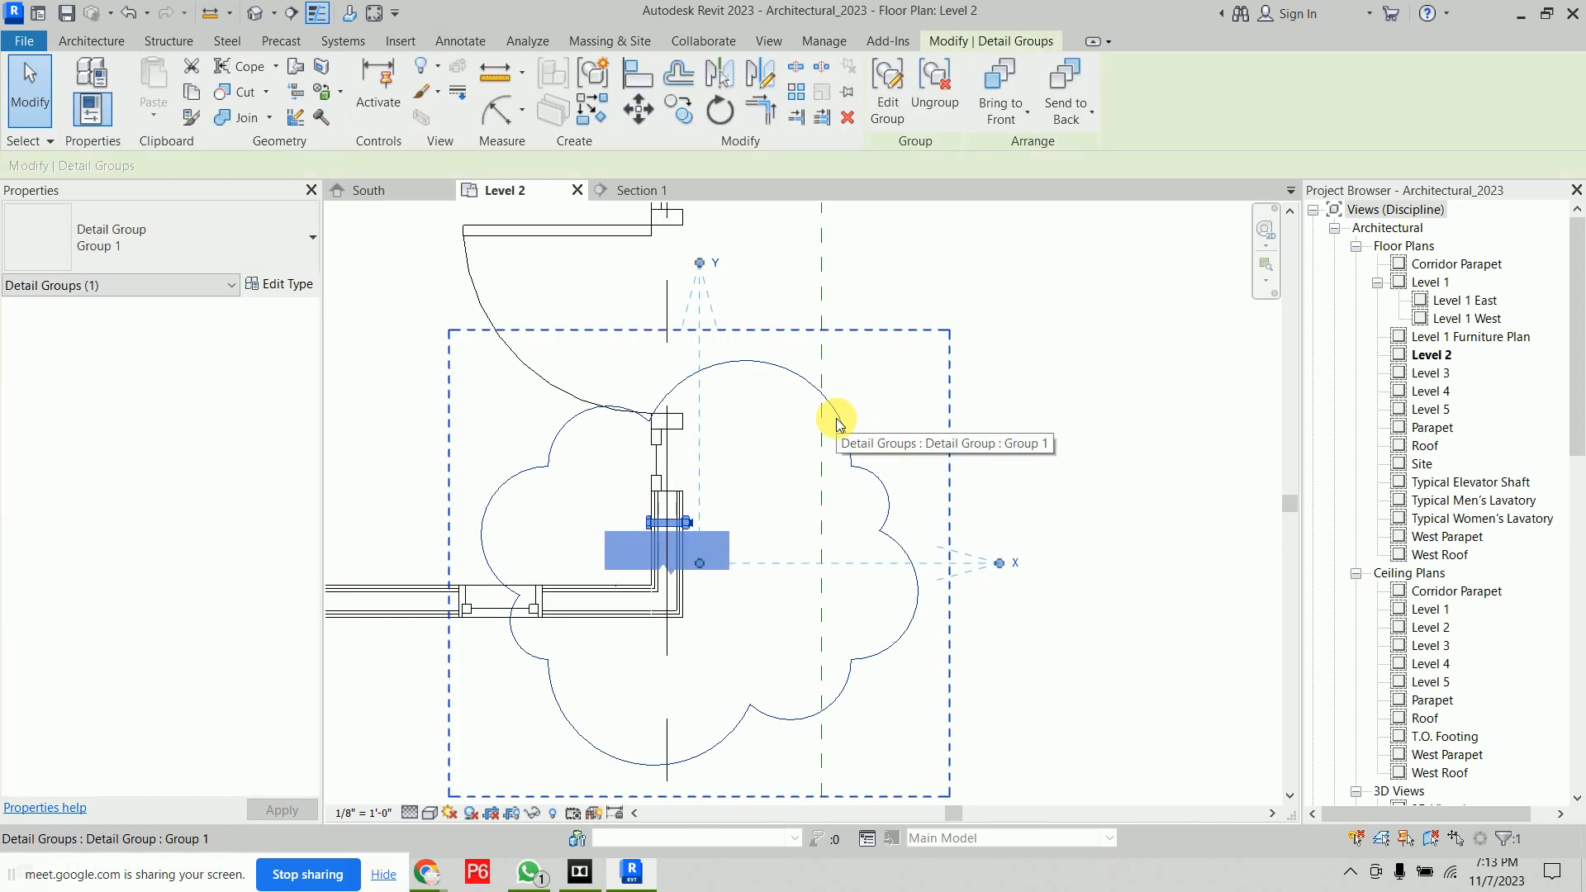
pyautogui.scroll(-5, 751, 460)
pyautogui.moveTo(847, 788); pyautogui.dragTo(839, 433, button='middle')
pyautogui.moveTo(863, 595); pyautogui.dragTo(817, 313, button='middle')
pyautogui.scroll(5, 668, 451)
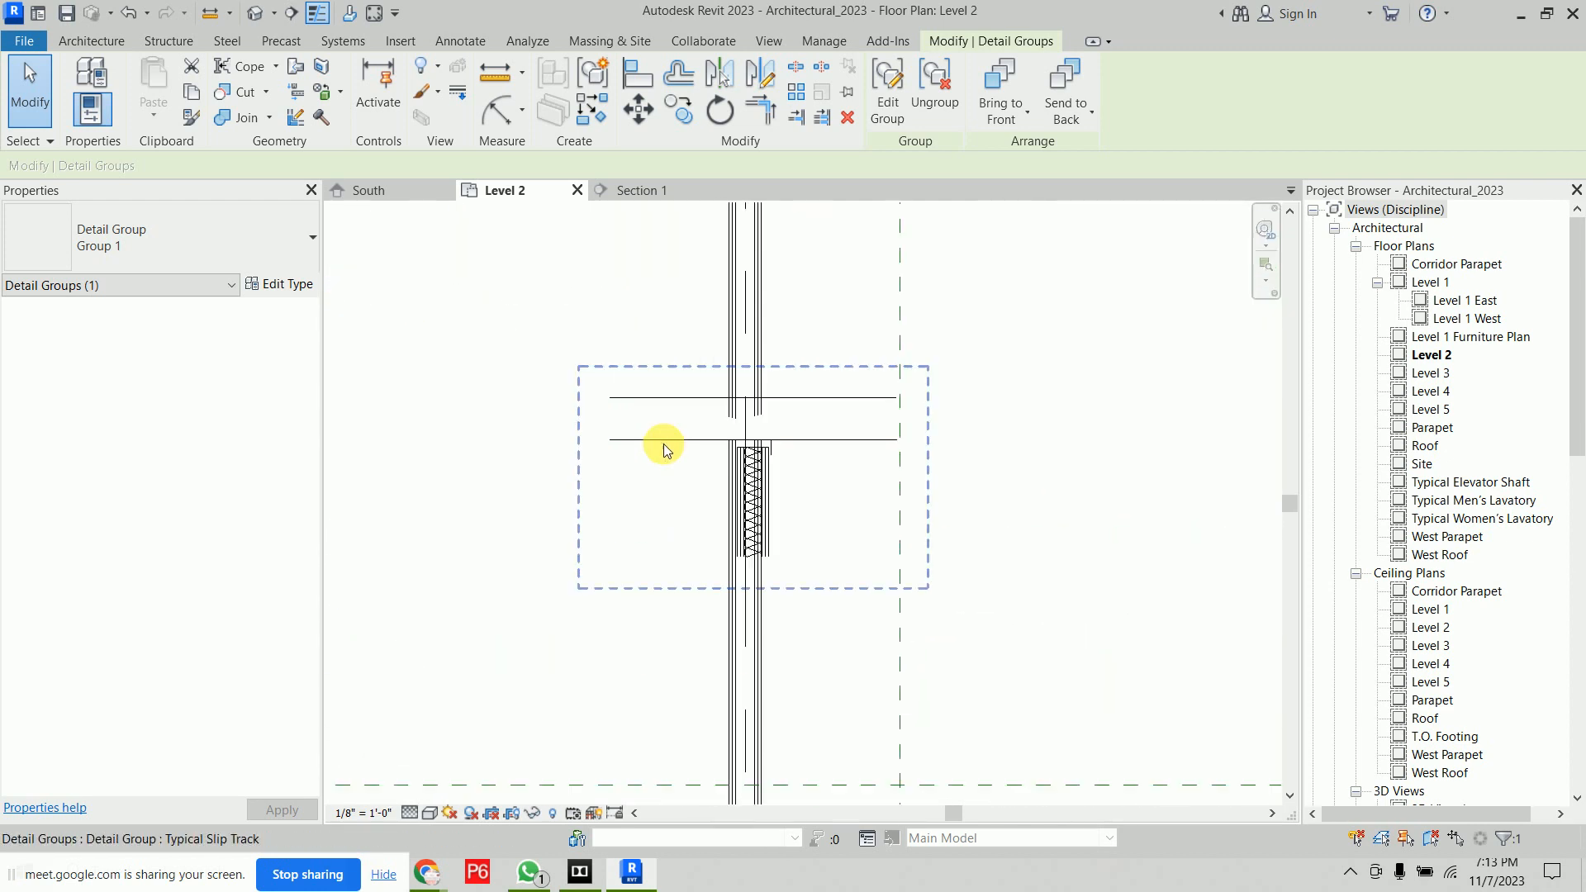
pyautogui.click(862, 395)
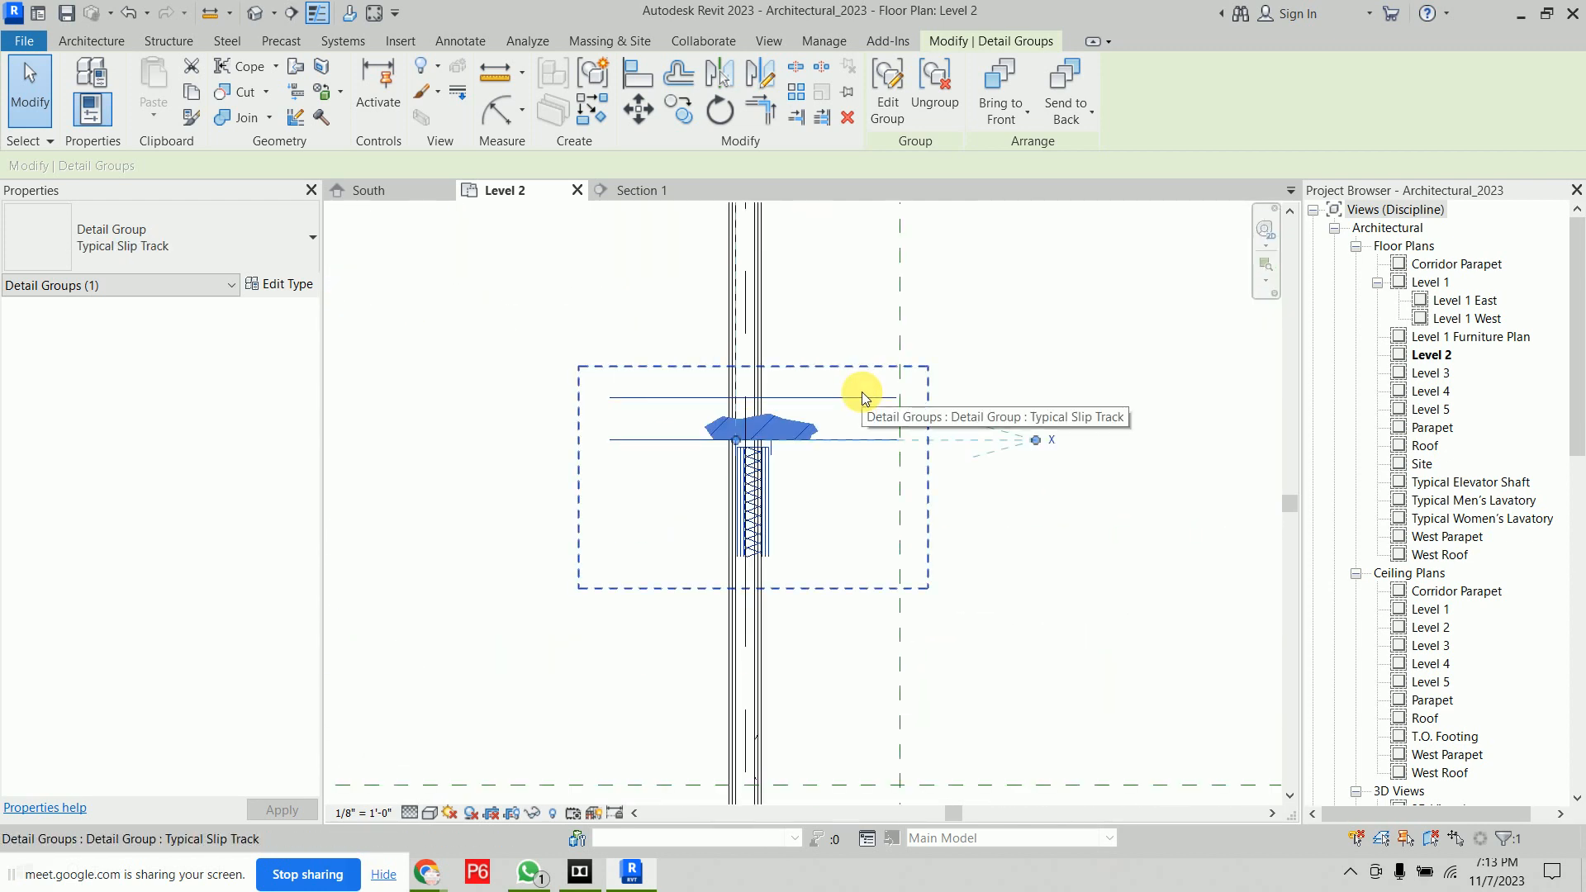
pyautogui.scroll(-6, 861, 391)
pyautogui.moveTo(958, 523)
pyautogui.mouseDown(button='middle')
pyautogui.moveTo(981, 589)
pyautogui.moveTo(1040, 658)
pyautogui.mouseUp(button='middle')
pyautogui.click(865, 213)
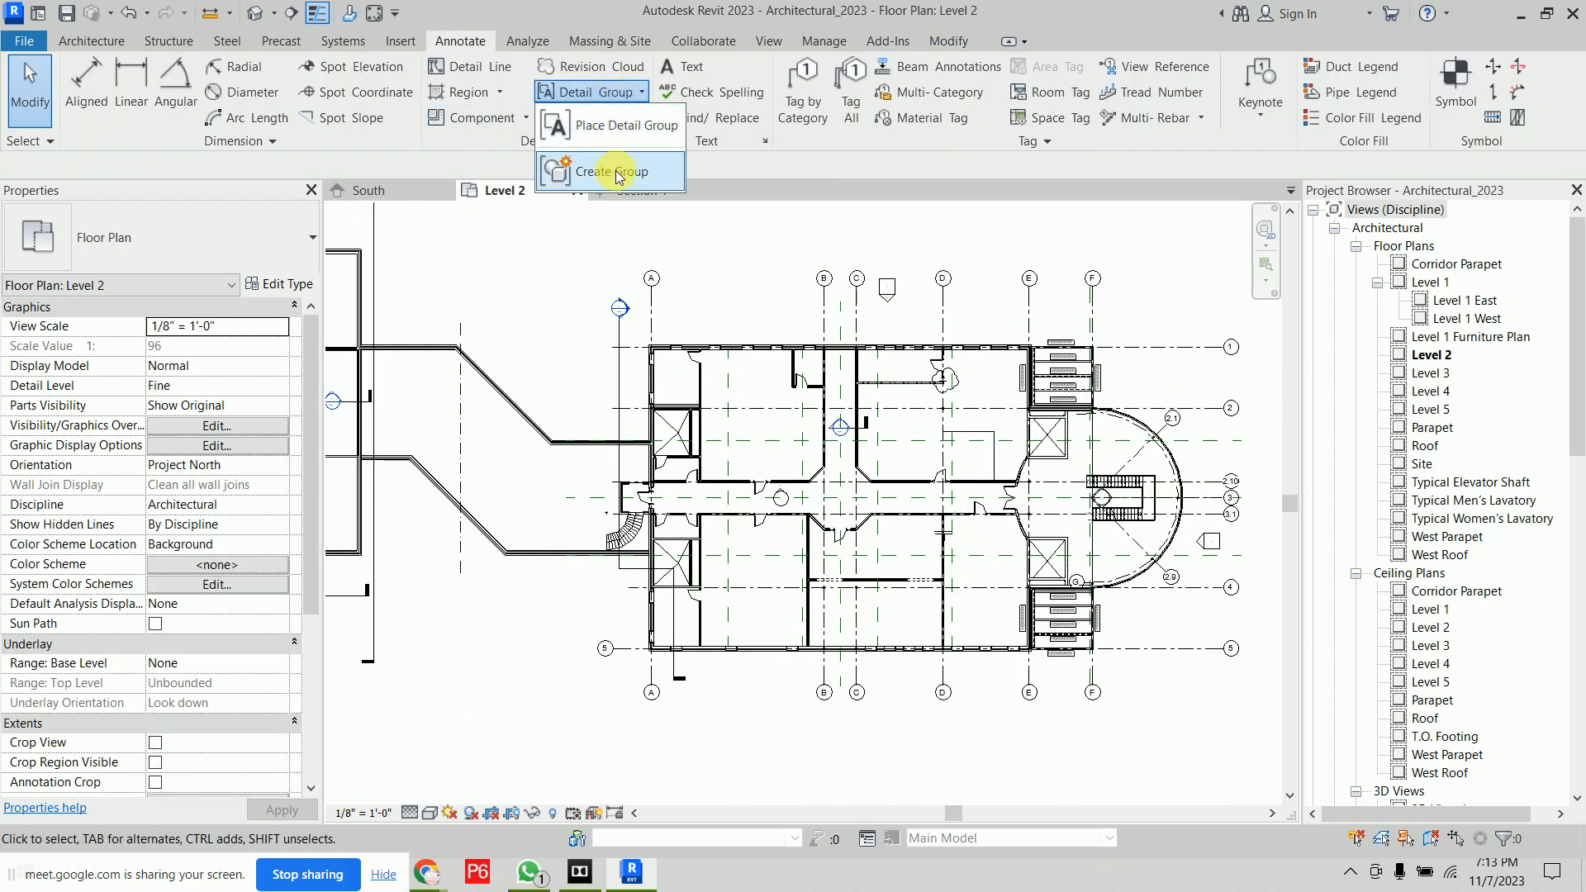
pyautogui.click(619, 125)
pyautogui.scroll(3, 549, 335)
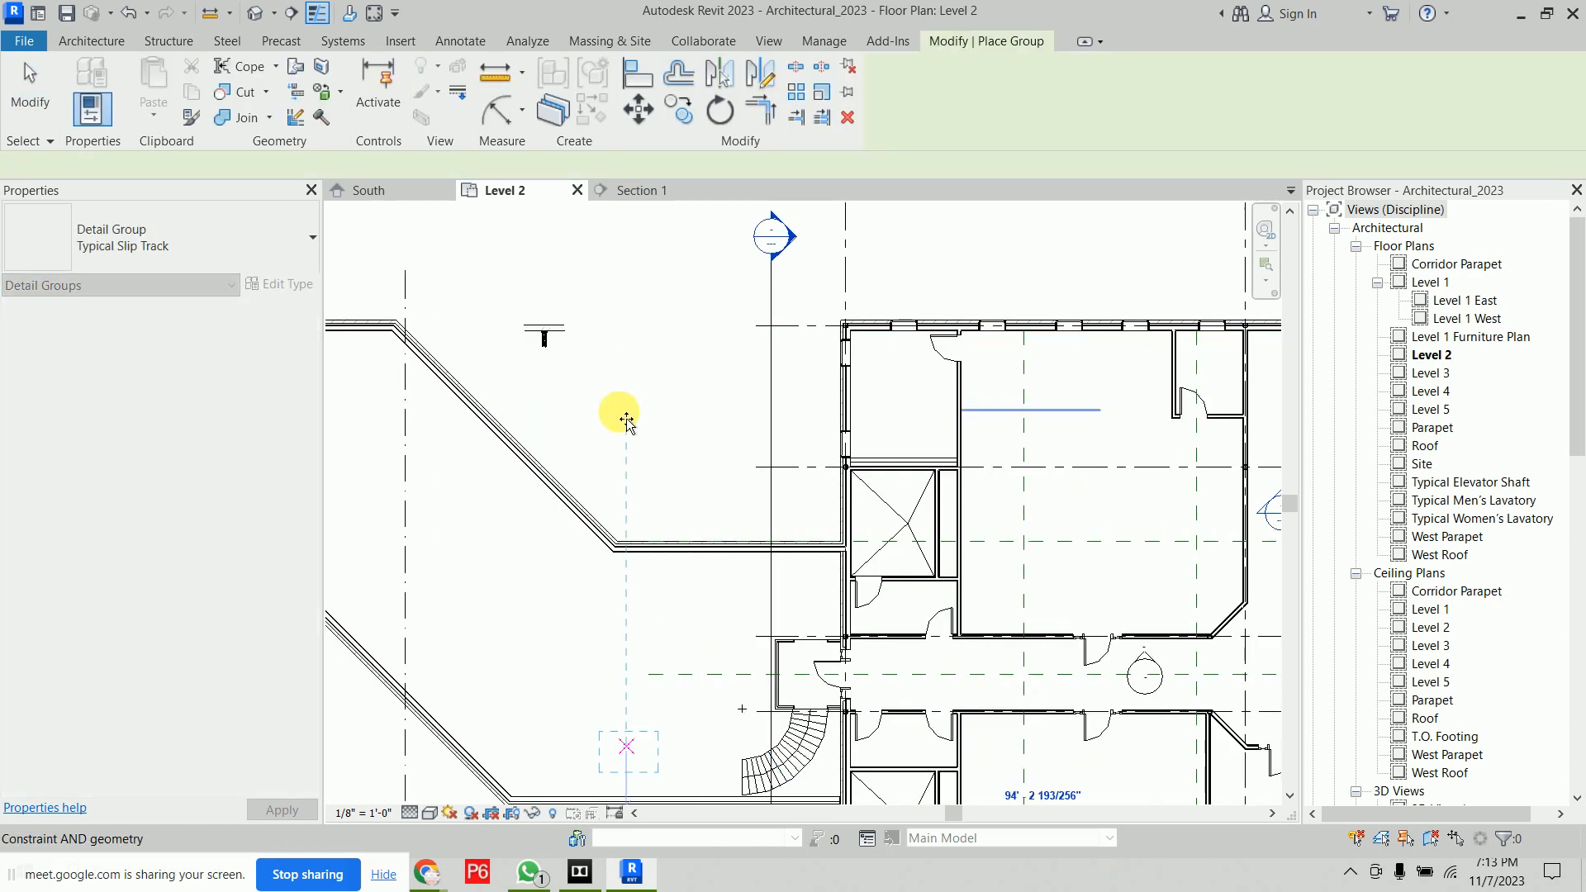
pyautogui.scroll(5, 567, 319)
pyautogui.scroll(3, 567, 319)
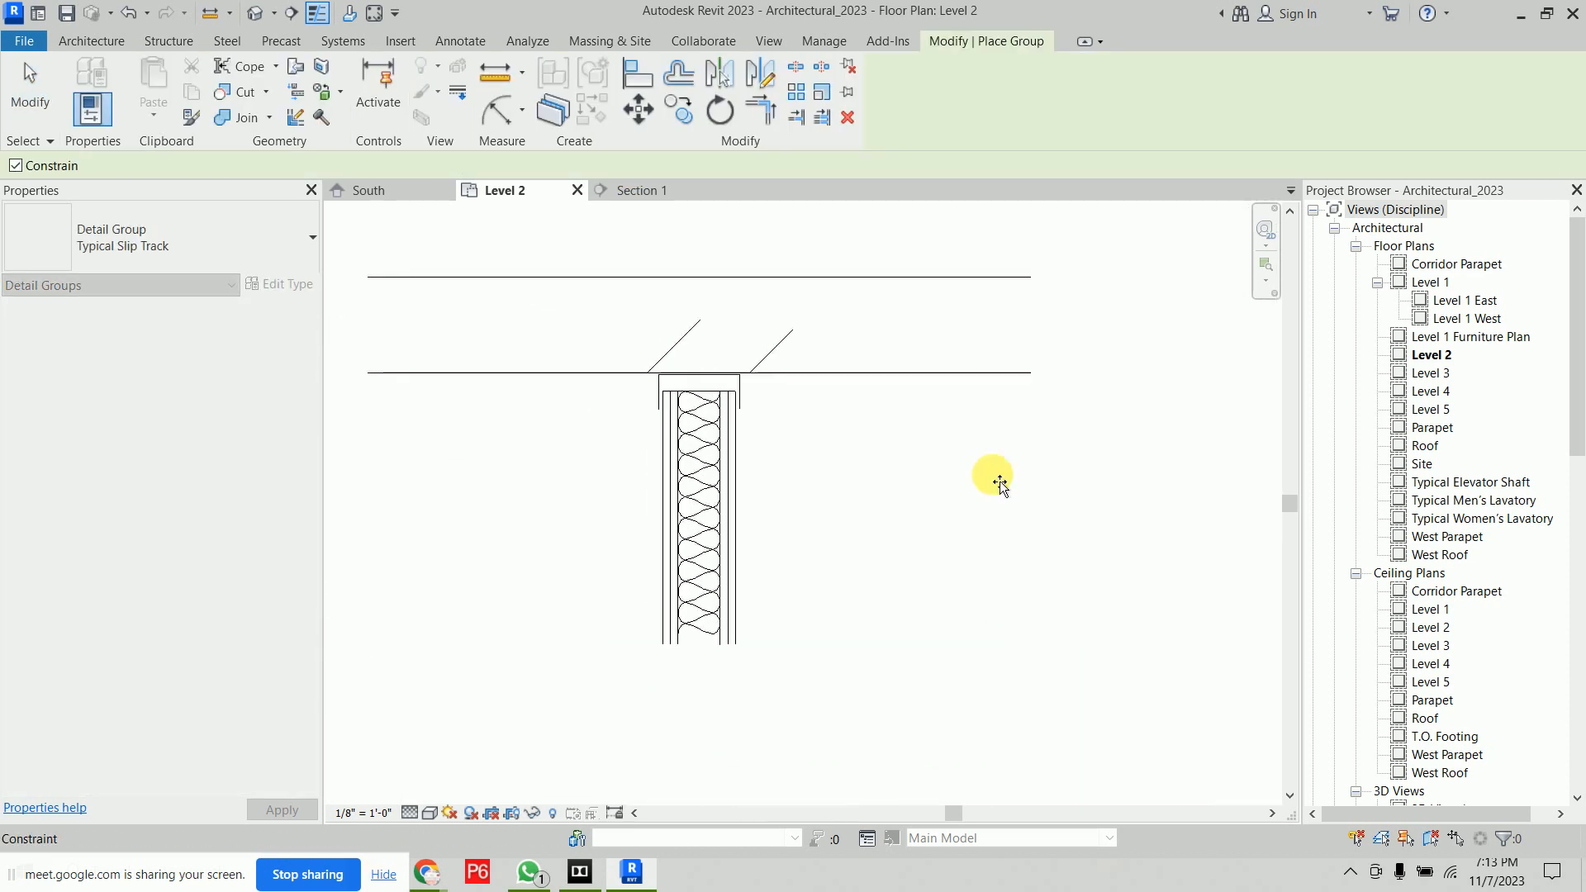
pyautogui.press('Escape')
# Ungroup the Typical Slip Track detail group at the wall top
pyautogui.scroll(-8, 711, 413)
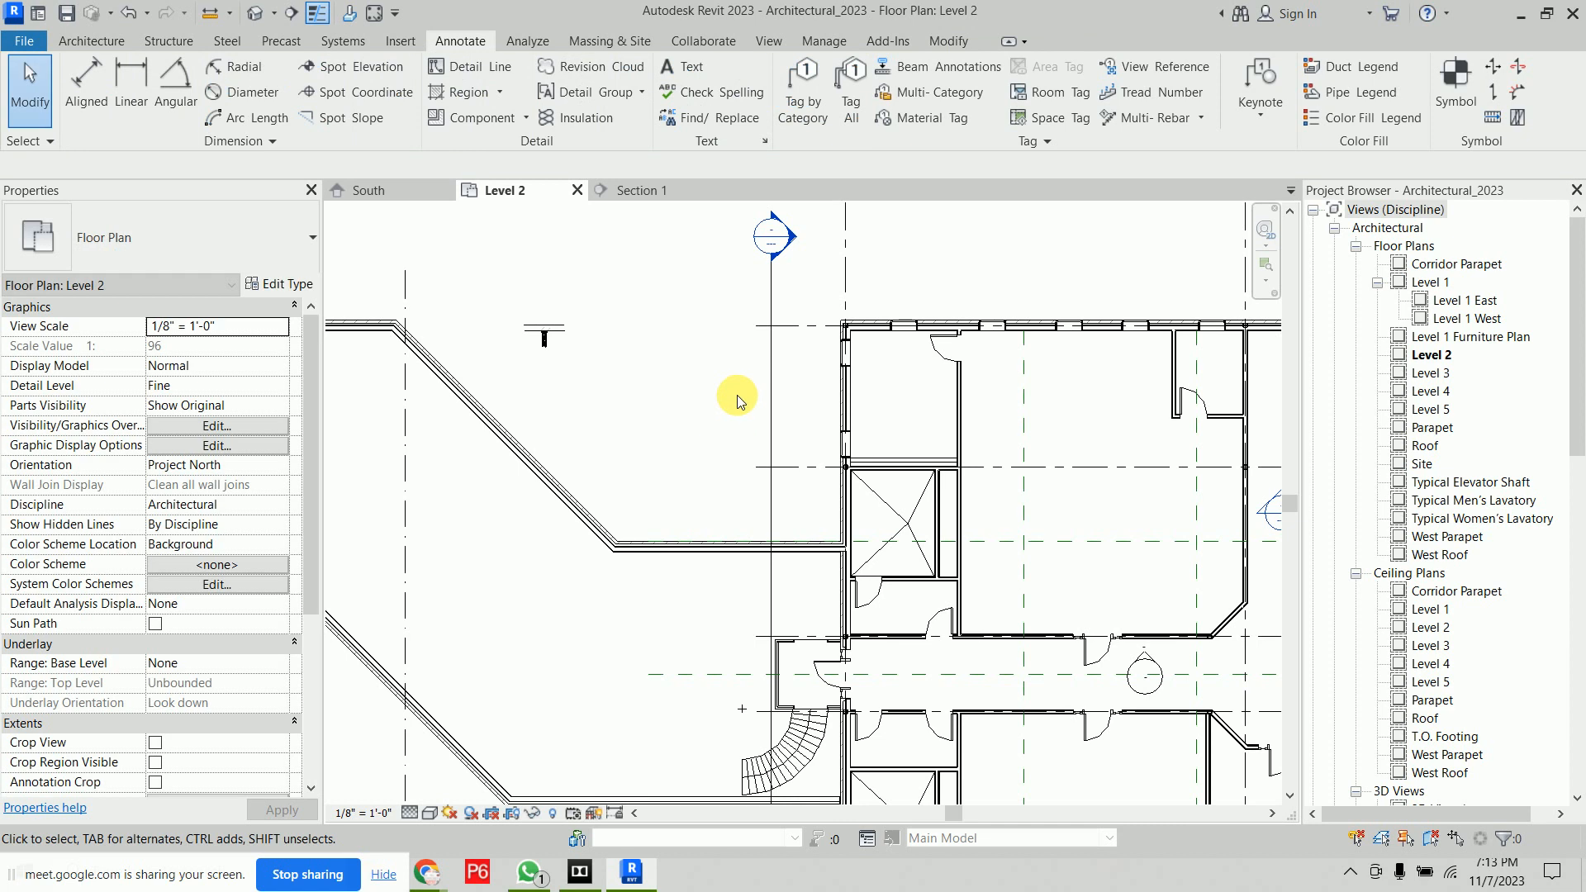
pyautogui.scroll(5, 537, 340)
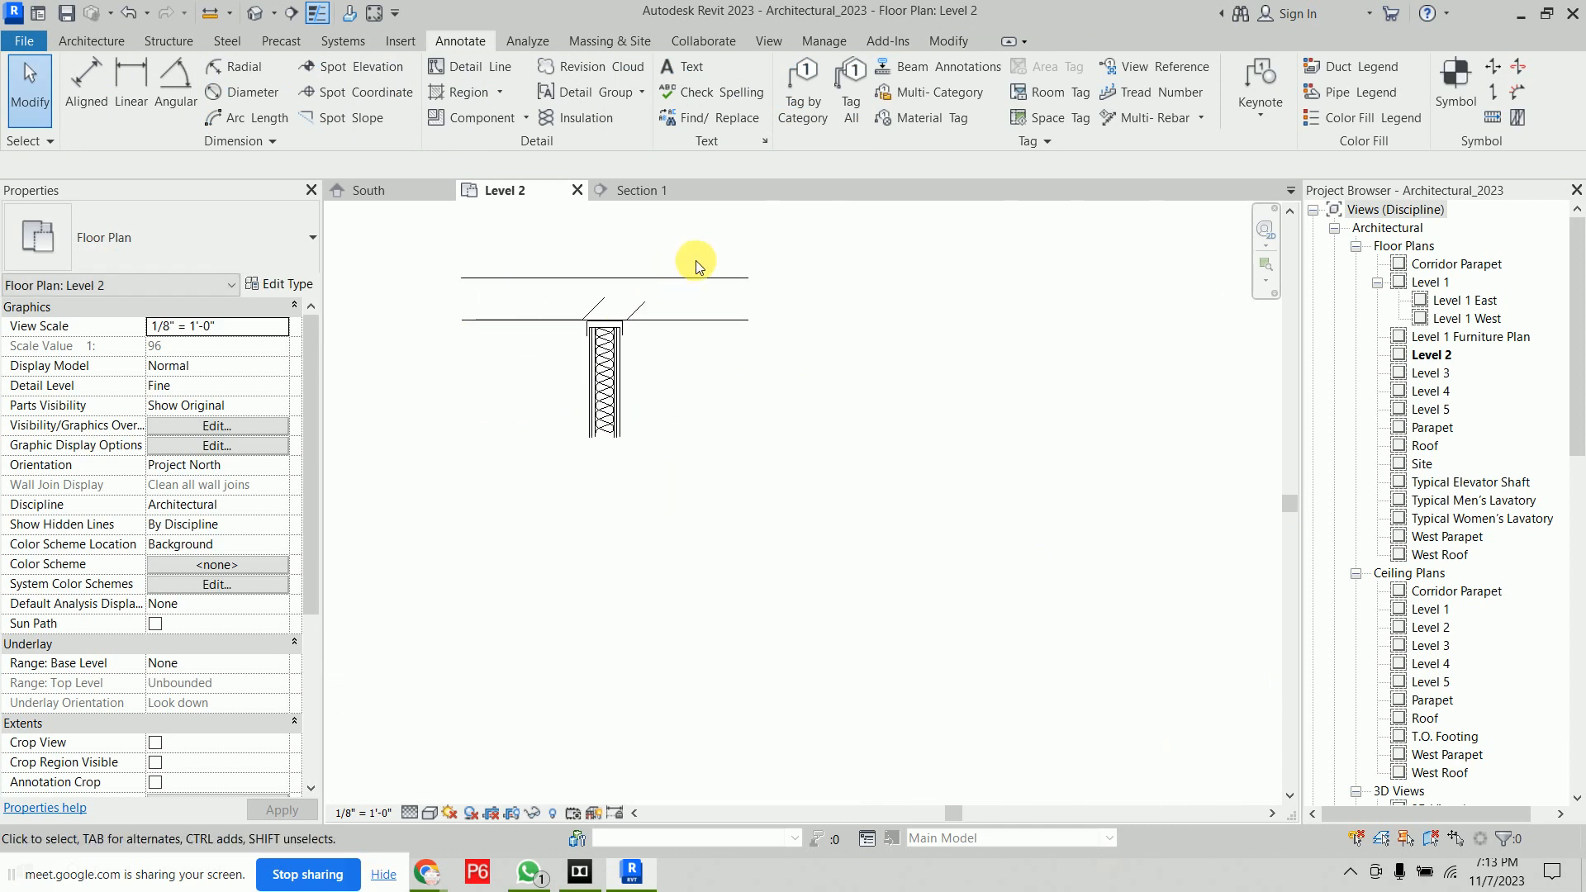
pyautogui.click(692, 285)
pyautogui.click(946, 110)
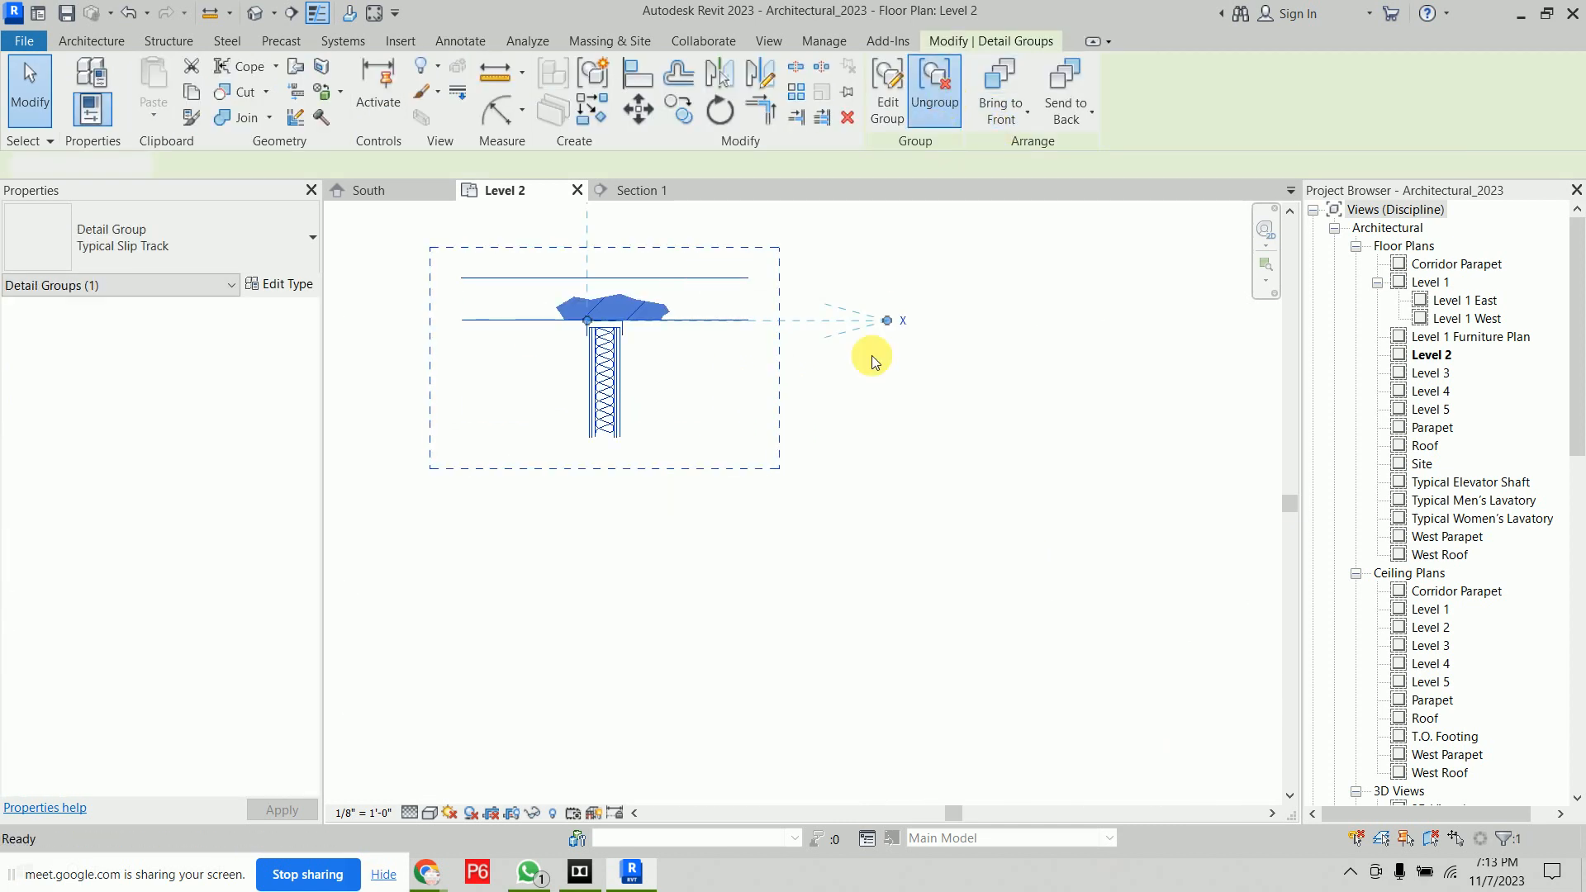
pyautogui.click(862, 409)
# Select the ungrouped filled region and insulation lines to inspect them individually
pyautogui.scroll(2, 597, 278)
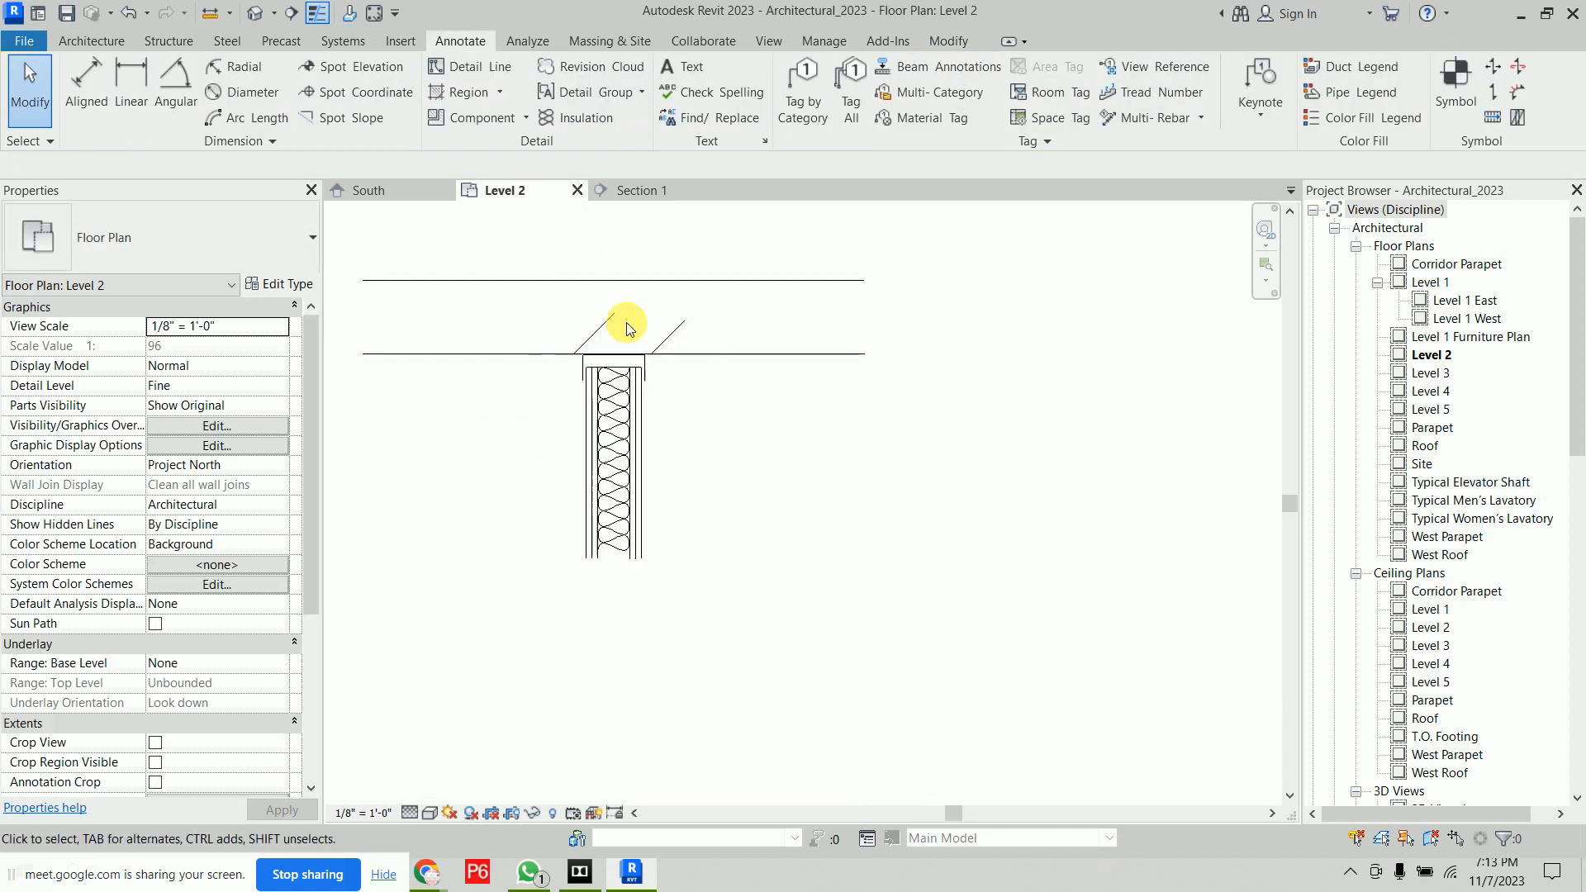
pyautogui.click(671, 328)
pyautogui.moveTo(710, 425); pyautogui.dragTo(870, 535, button='middle')
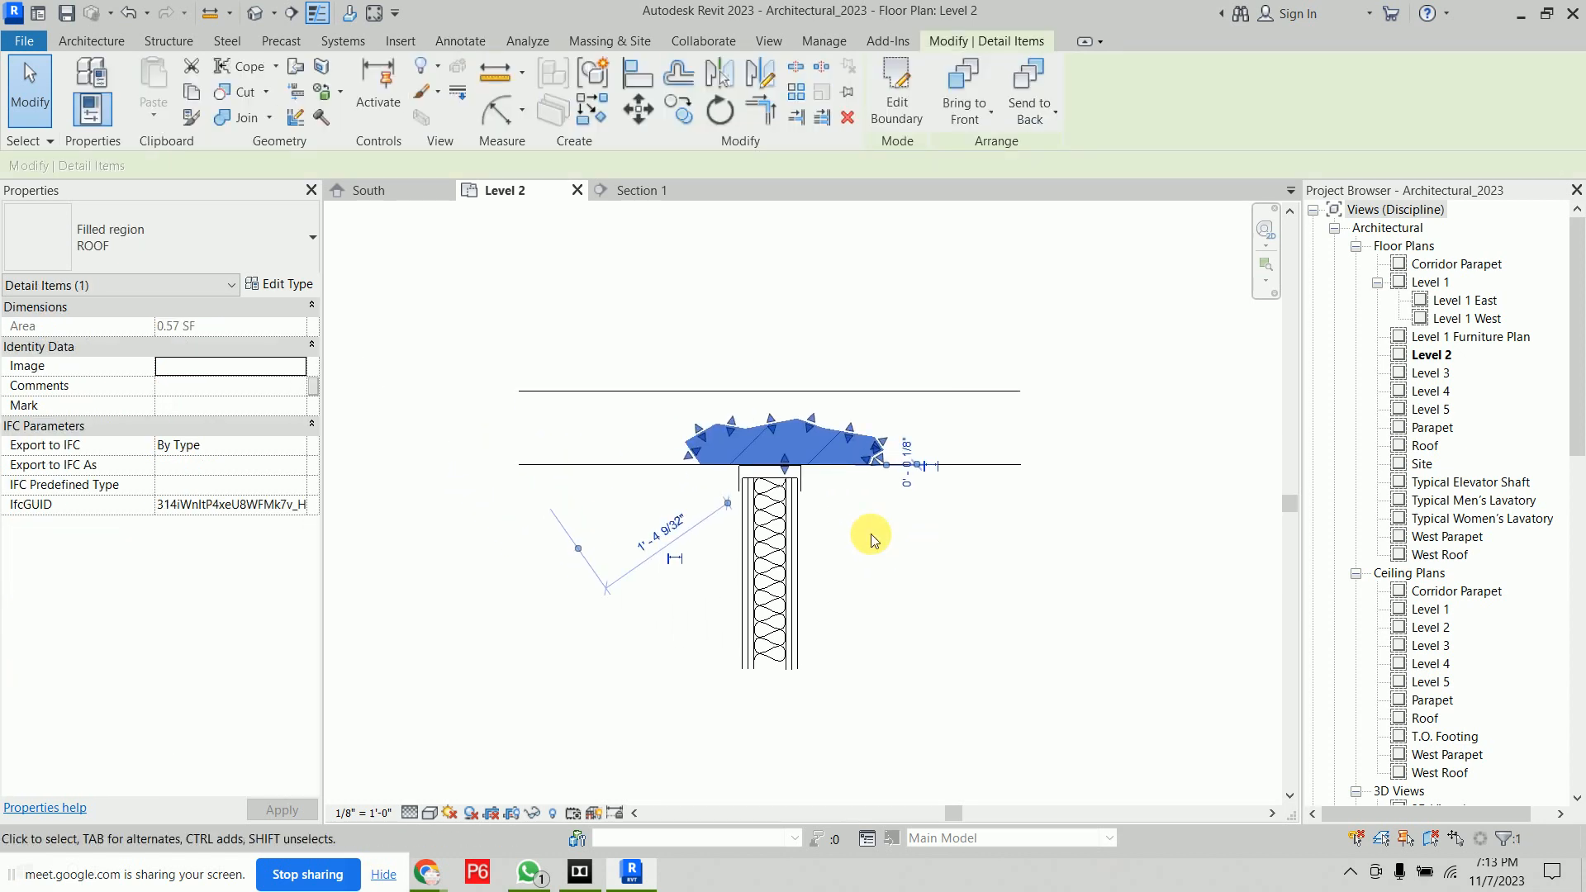
pyautogui.click(763, 506)
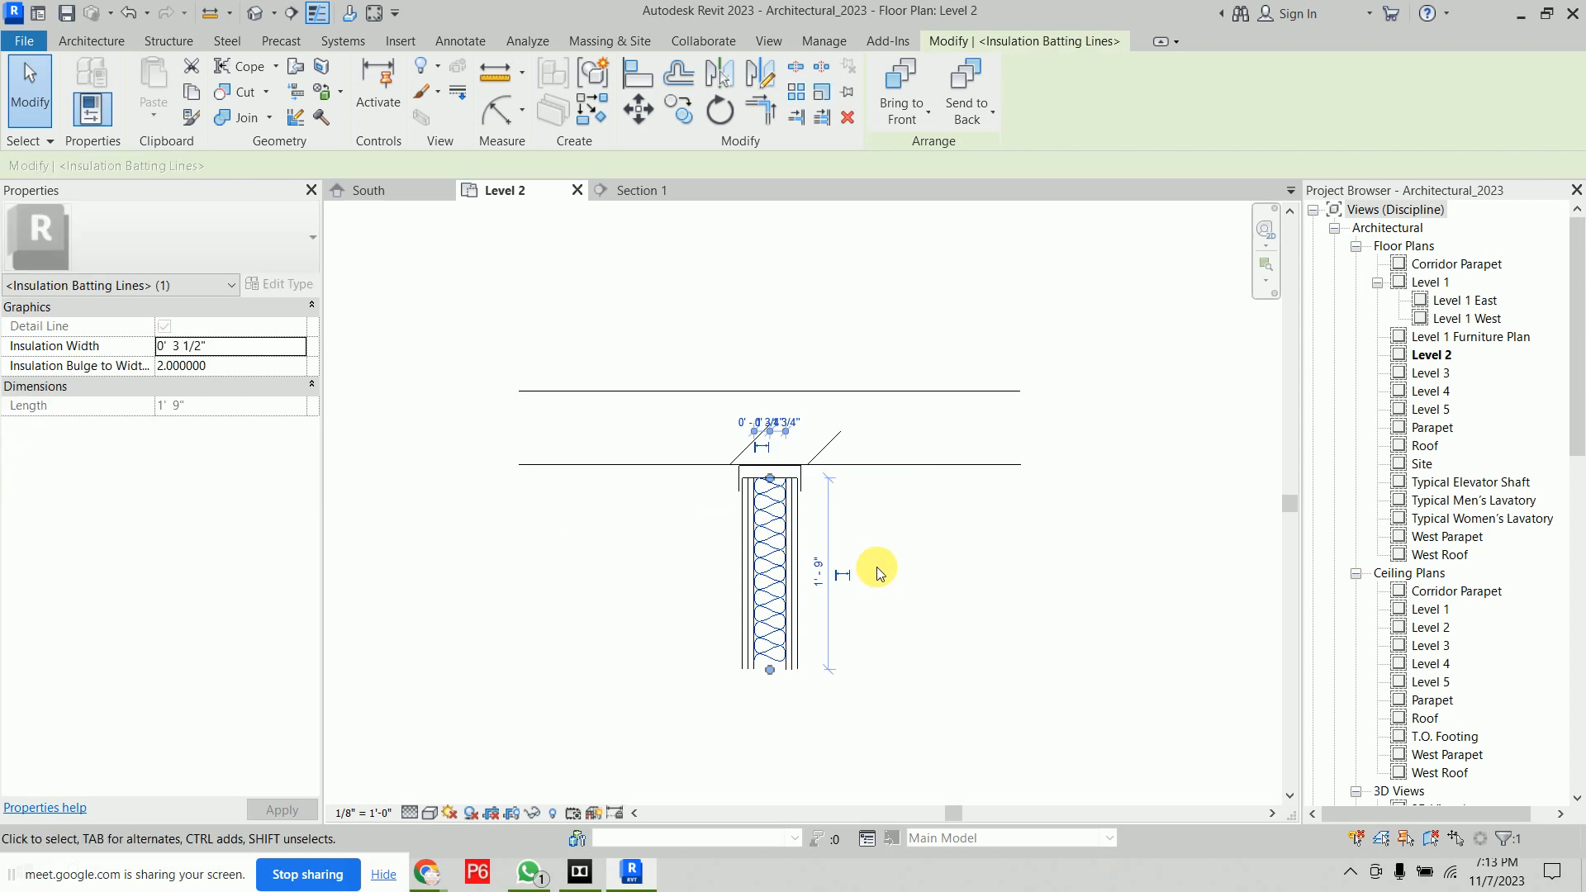
pyautogui.click(915, 546)
# Ungroup Group 1 containing the bolt, break line and revision cloud
pyautogui.scroll(-8, 944, 294)
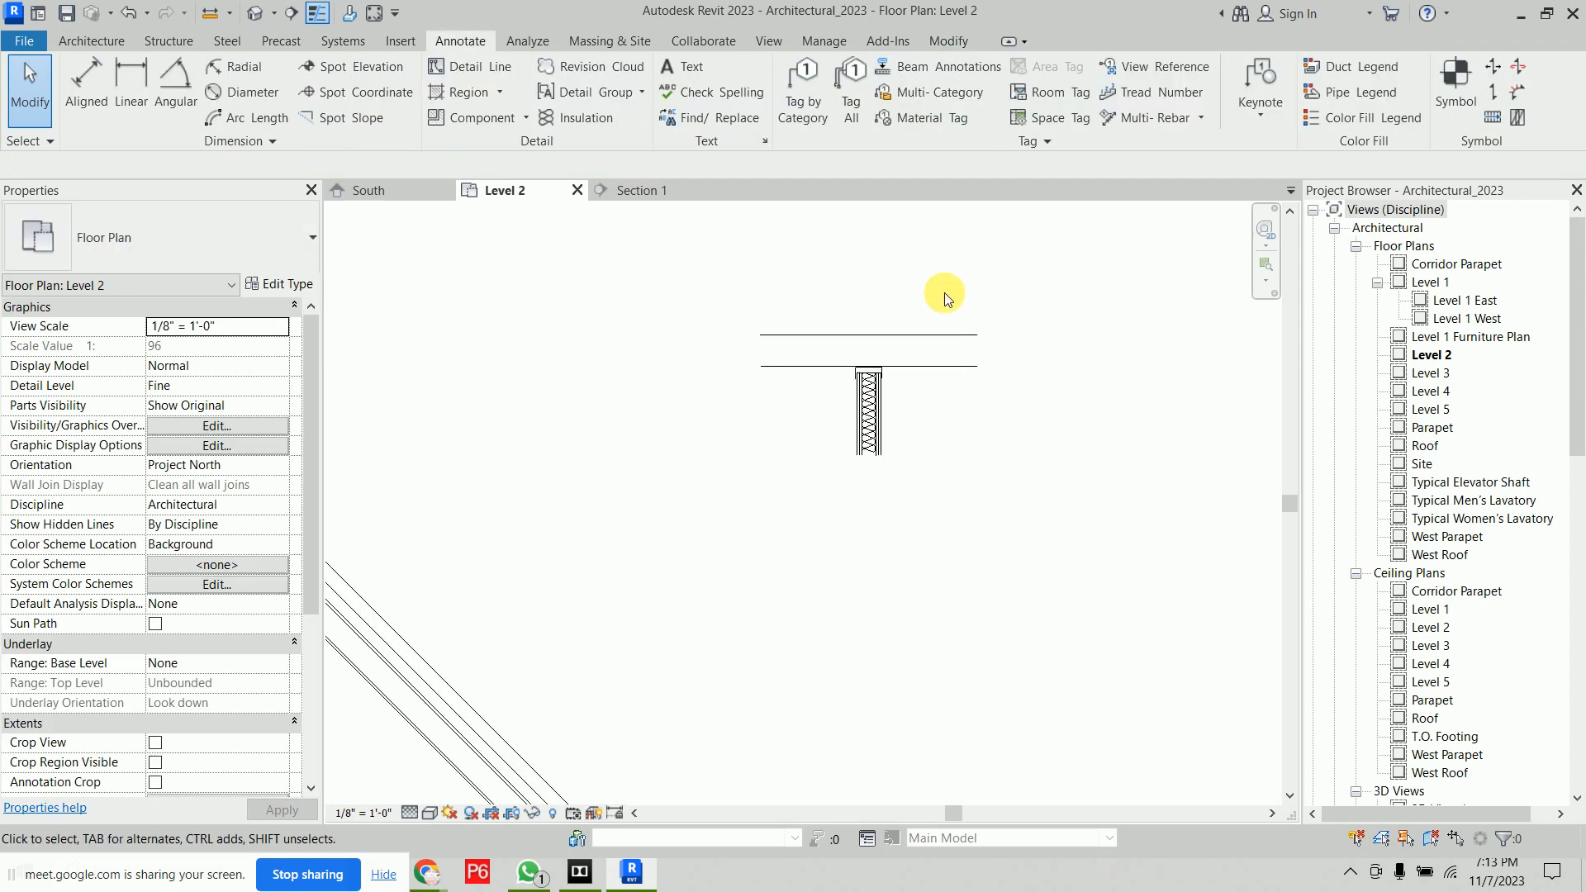
pyautogui.moveTo(934, 508); pyautogui.dragTo(856, 608, button='middle')
pyautogui.moveTo(889, 365); pyautogui.dragTo(833, 453)
pyautogui.click(832, 452)
pyautogui.scroll(-3, 954, 466)
pyautogui.moveTo(954, 466); pyautogui.dragTo(438, 277, button='middle')
pyautogui.scroll(3, 641, 301)
pyautogui.scroll(3, 611, 304)
pyautogui.moveTo(655, 290); pyautogui.dragTo(751, 496, button='middle')
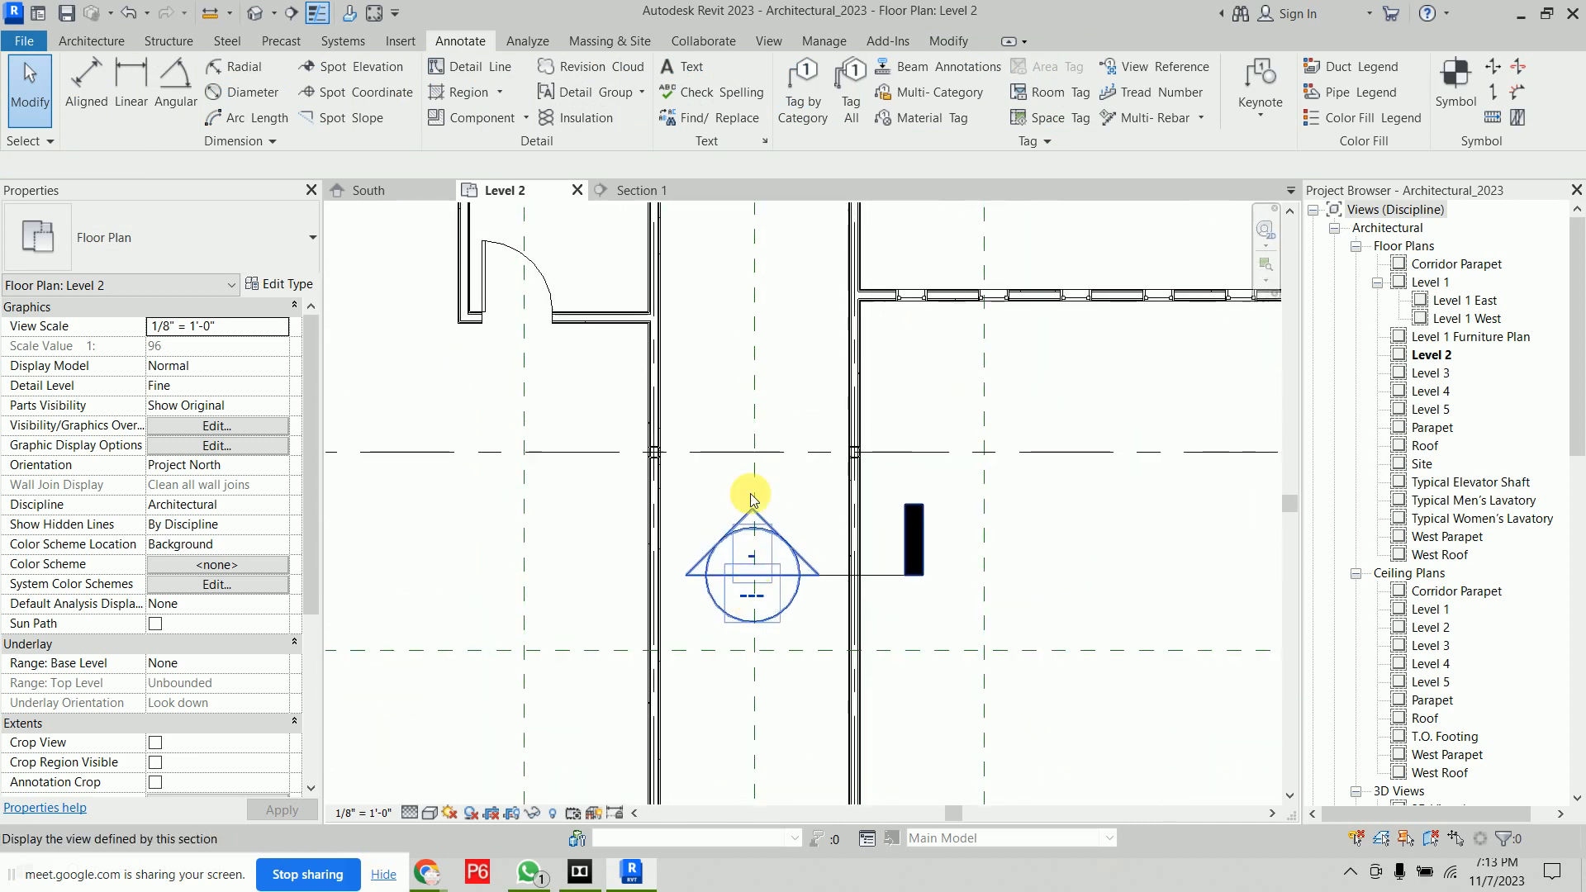
pyautogui.scroll(2, 661, 353)
pyautogui.scroll(-4, 867, 644)
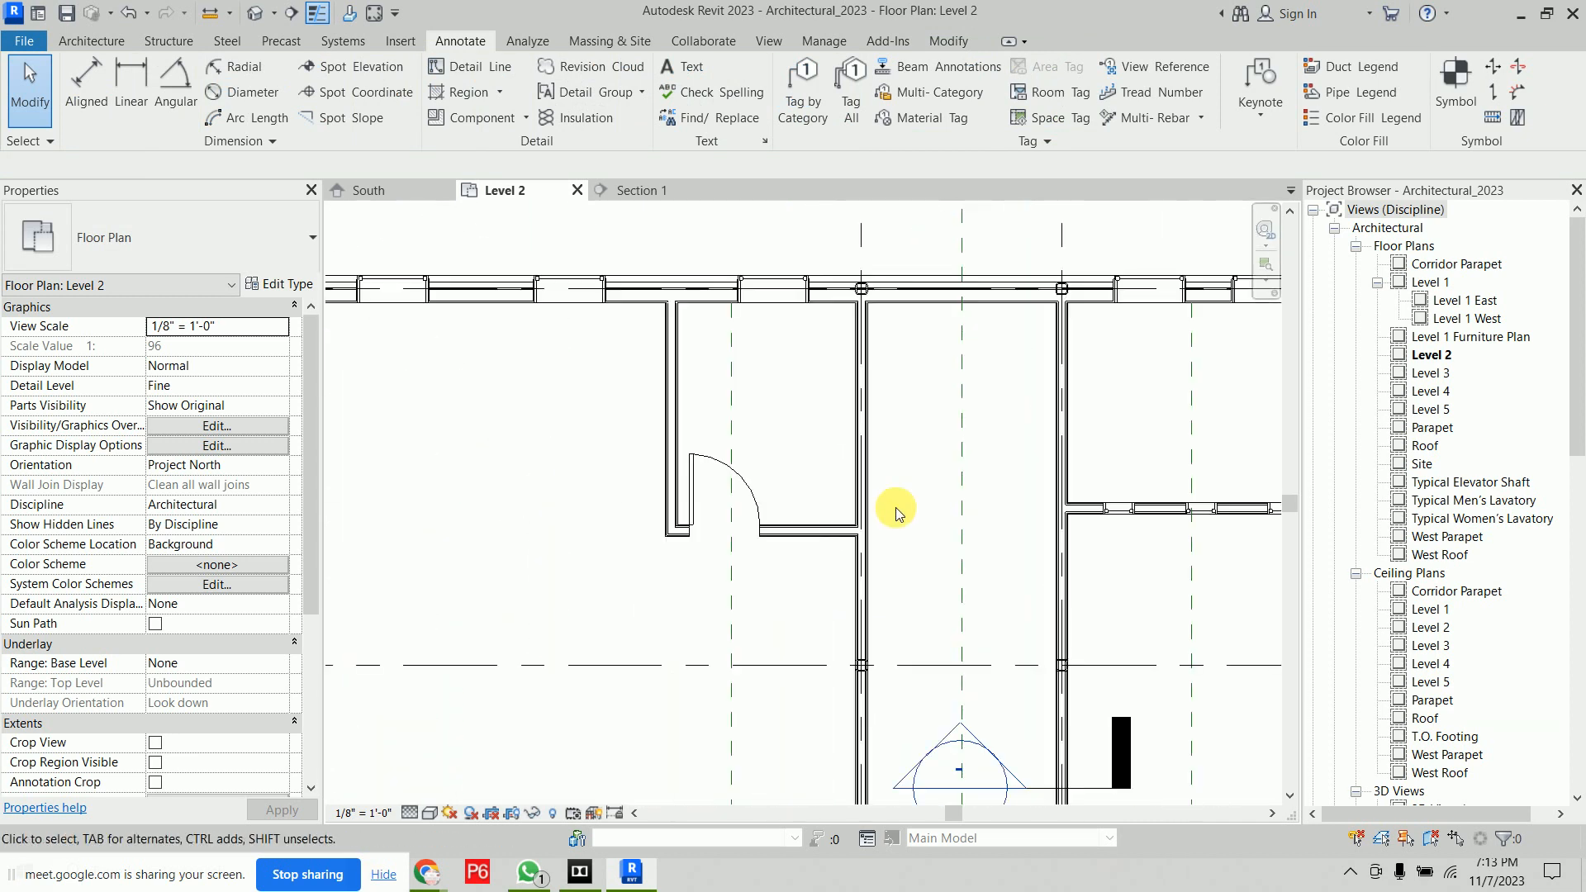
pyautogui.moveTo(928, 531); pyautogui.dragTo(621, 262, button='middle')
pyautogui.moveTo(941, 209); pyautogui.dragTo(815, 416, button='middle')
pyautogui.scroll(5, 794, 396)
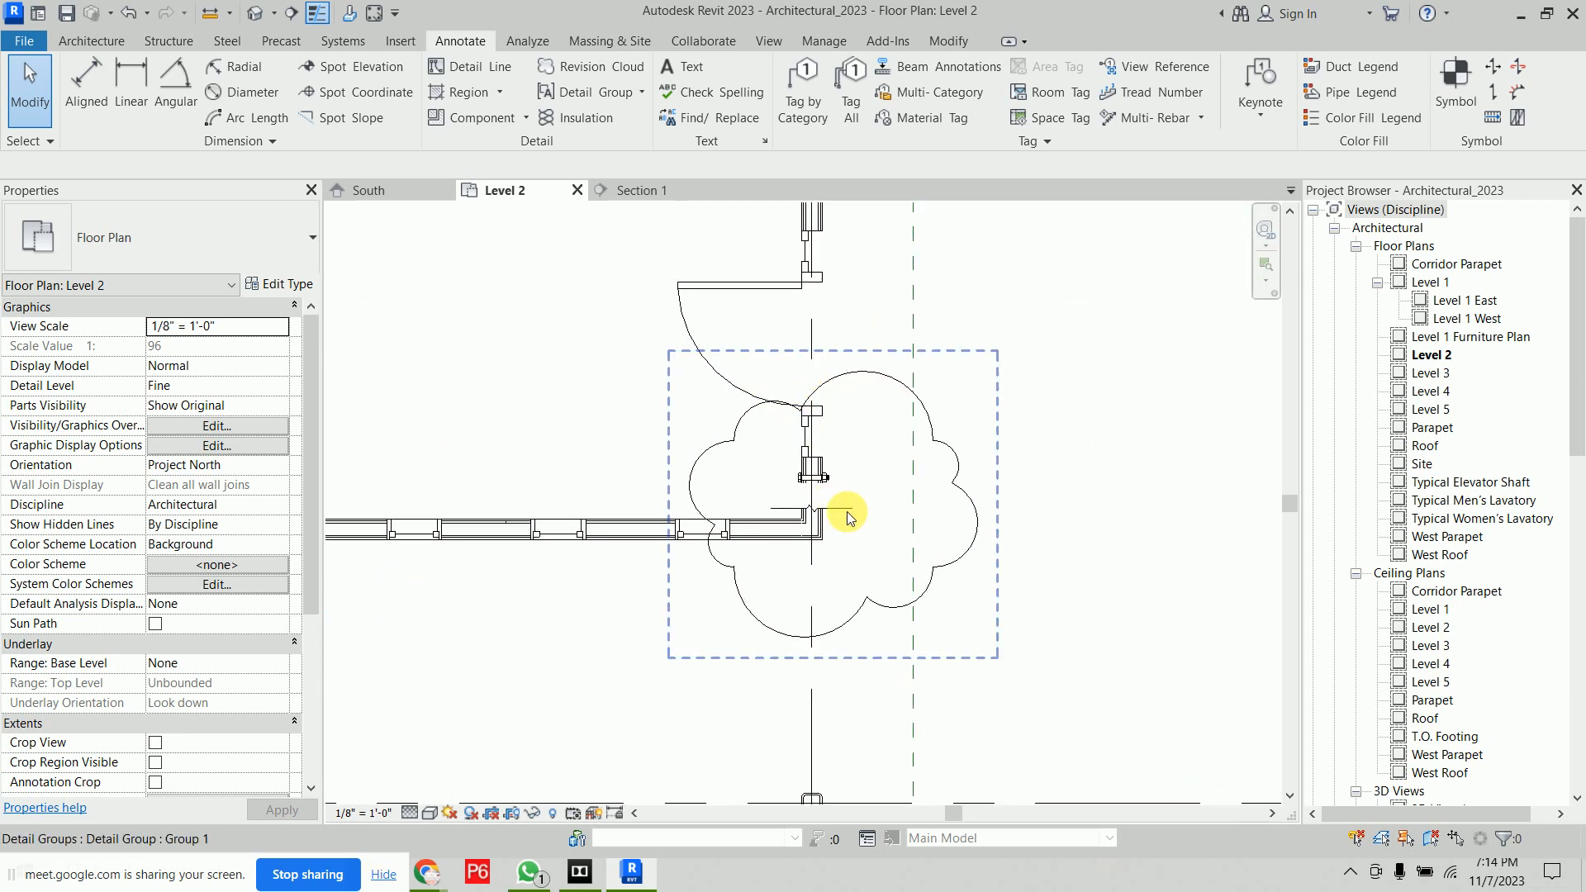
pyautogui.click(846, 512)
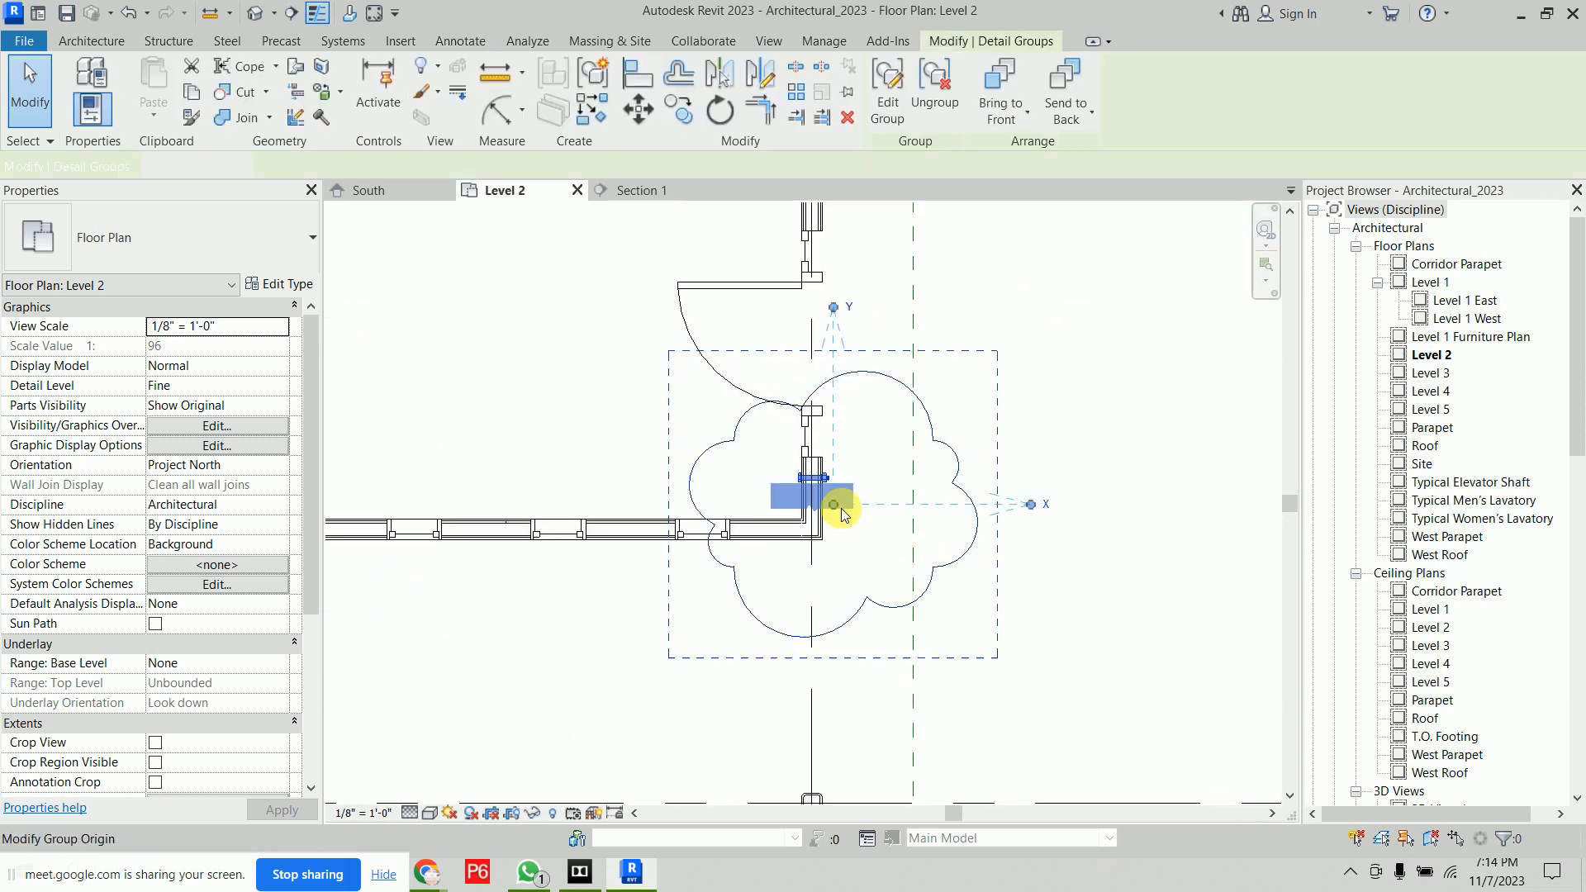
pyautogui.click(950, 103)
pyautogui.click(1057, 412)
# Place a Break Line detail component across the wall below the slip track
pyautogui.scroll(-3, 1057, 345)
pyautogui.moveTo(1057, 345); pyautogui.dragTo(713, 345, button='middle')
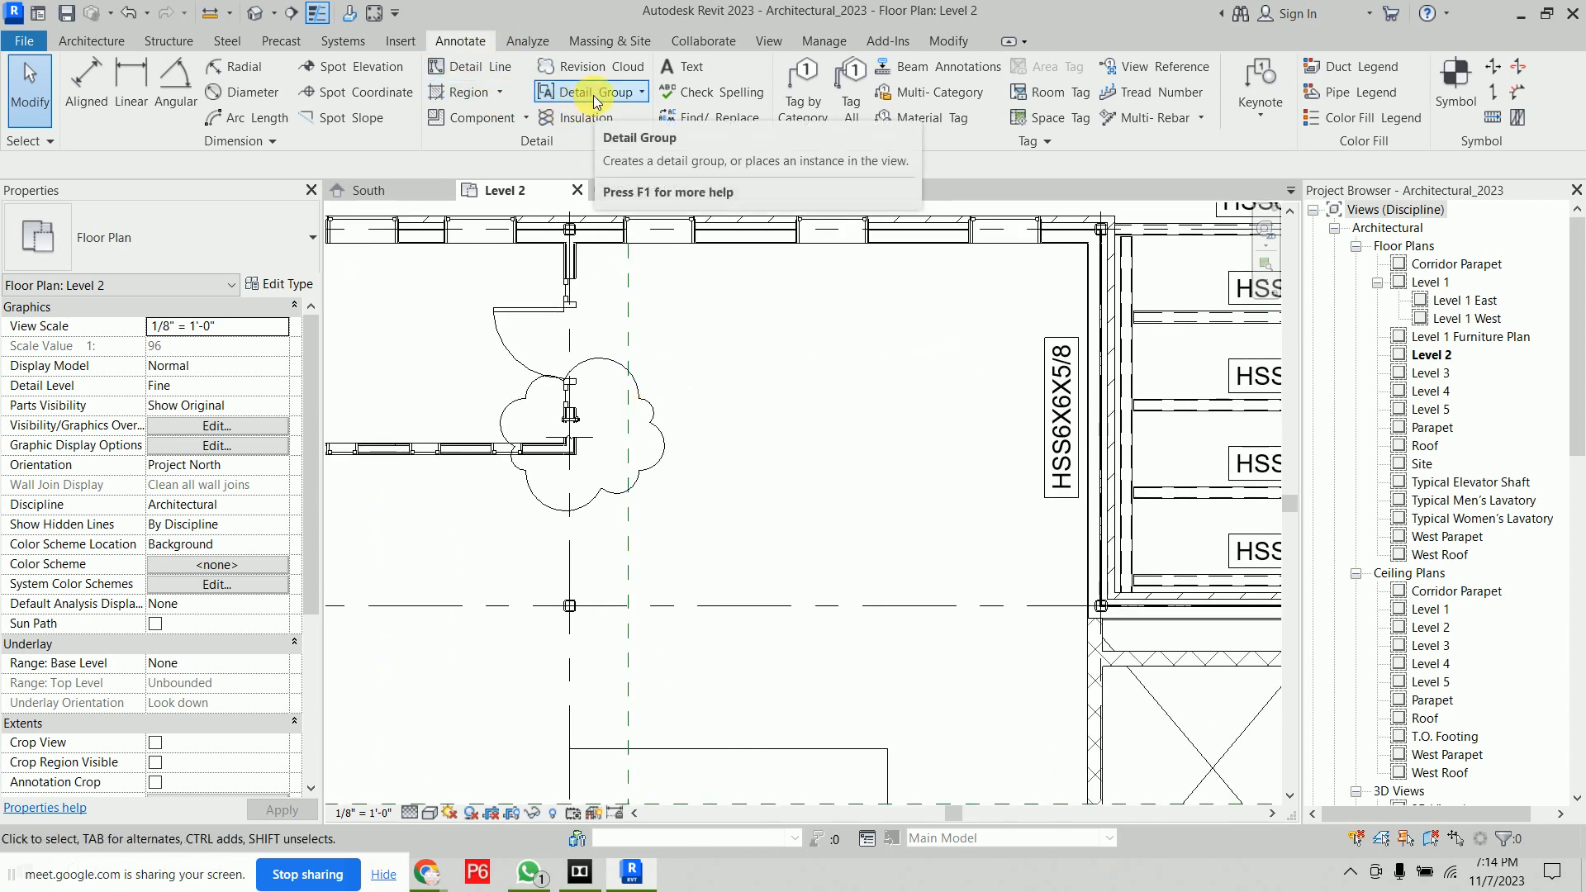
pyautogui.click(473, 118)
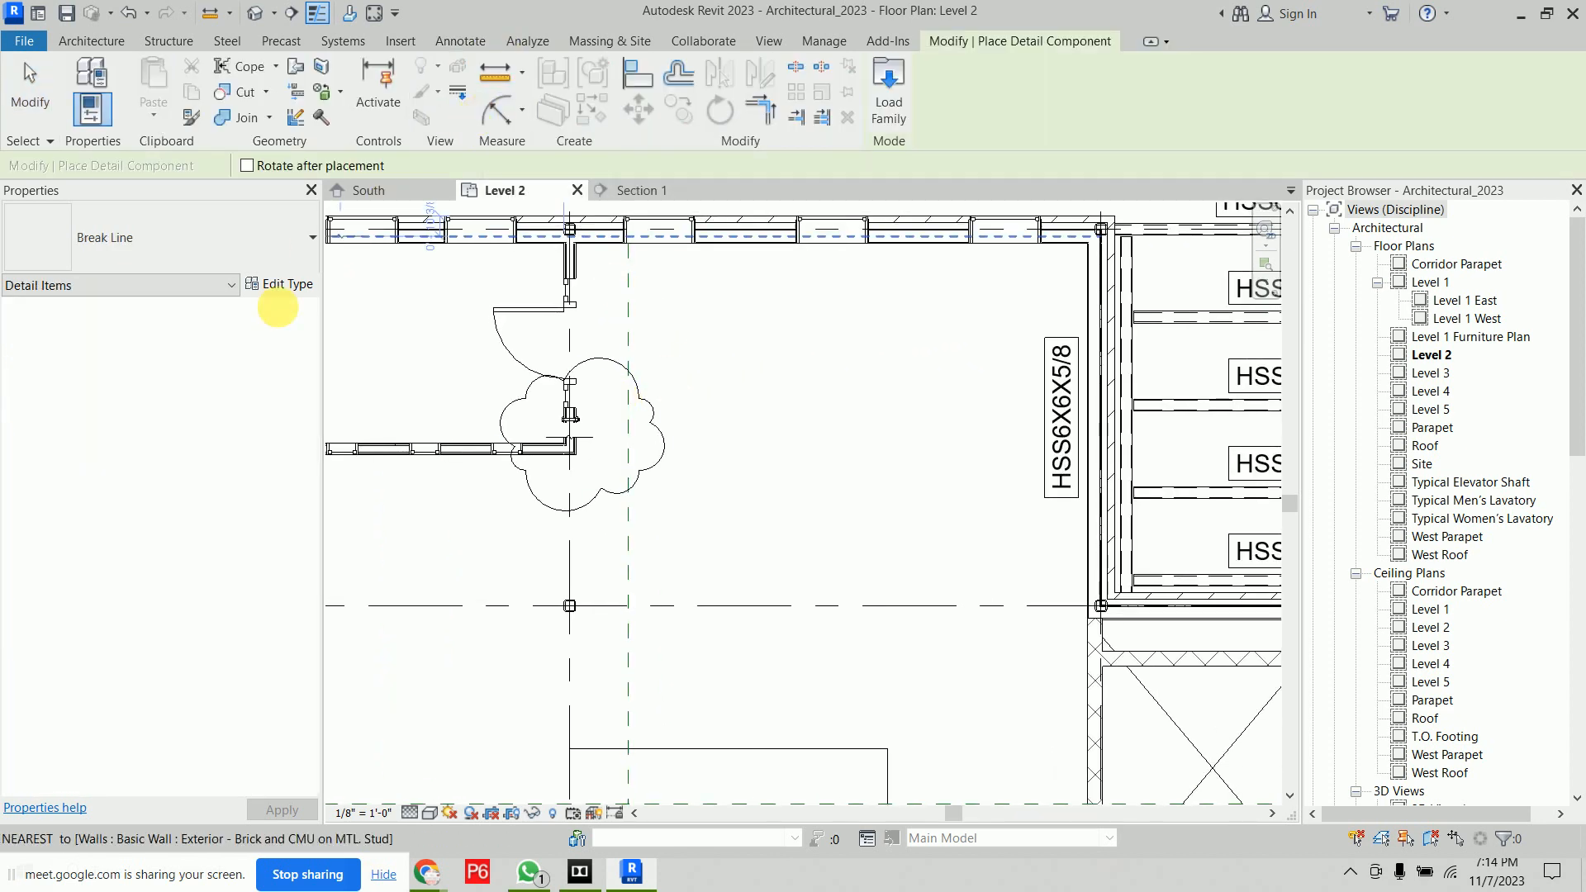
pyautogui.scroll(3, 837, 372)
pyautogui.click(832, 350)
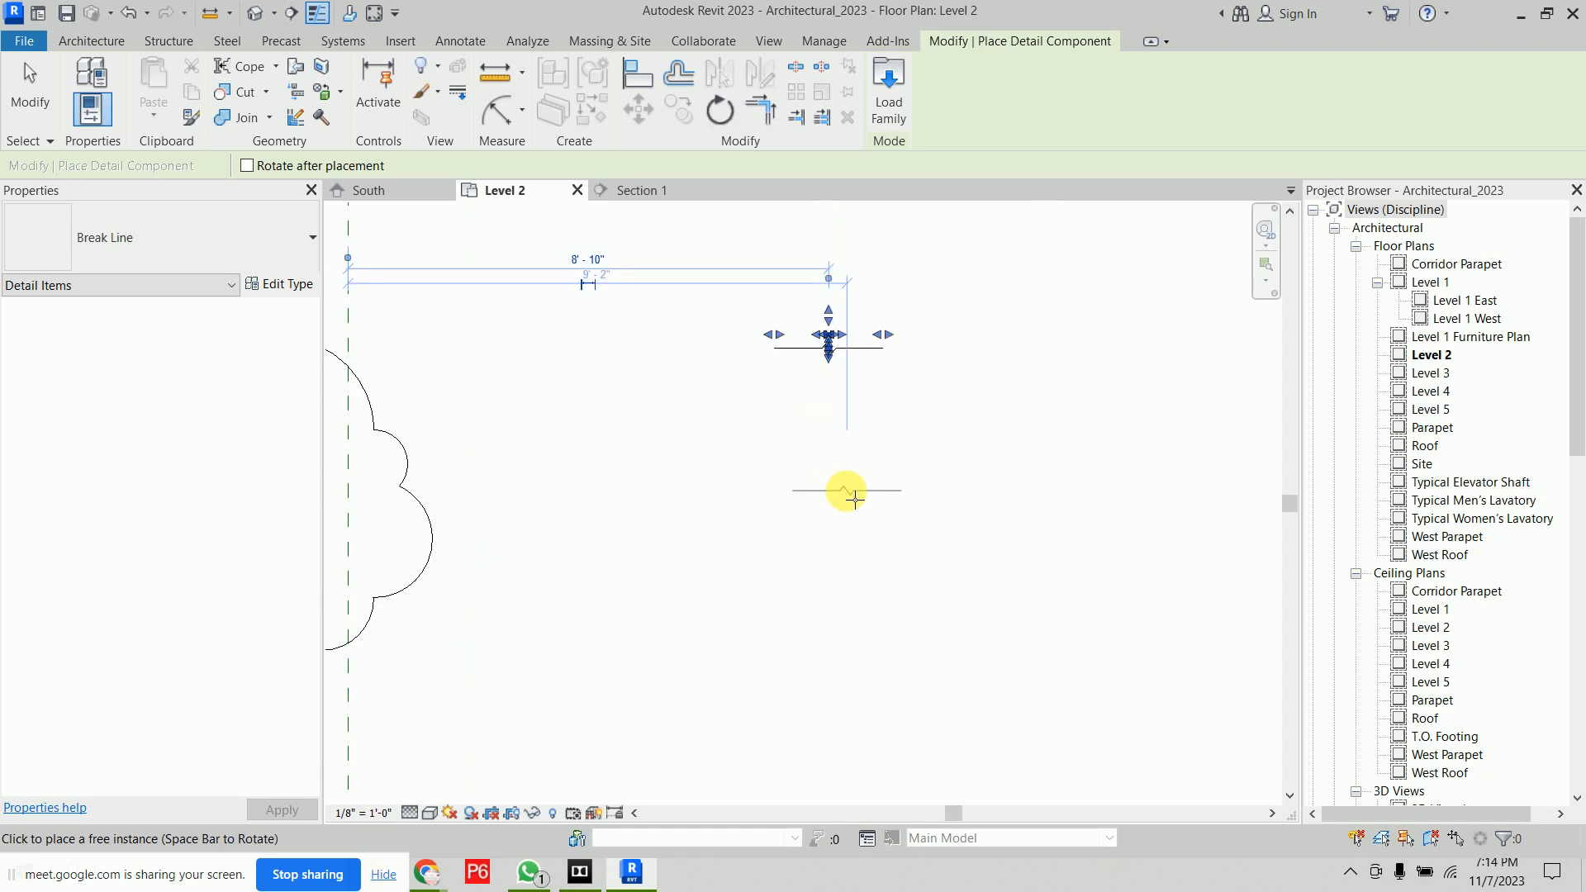
pyautogui.rightClick(816, 430)
pyautogui.rightClick(822, 445)
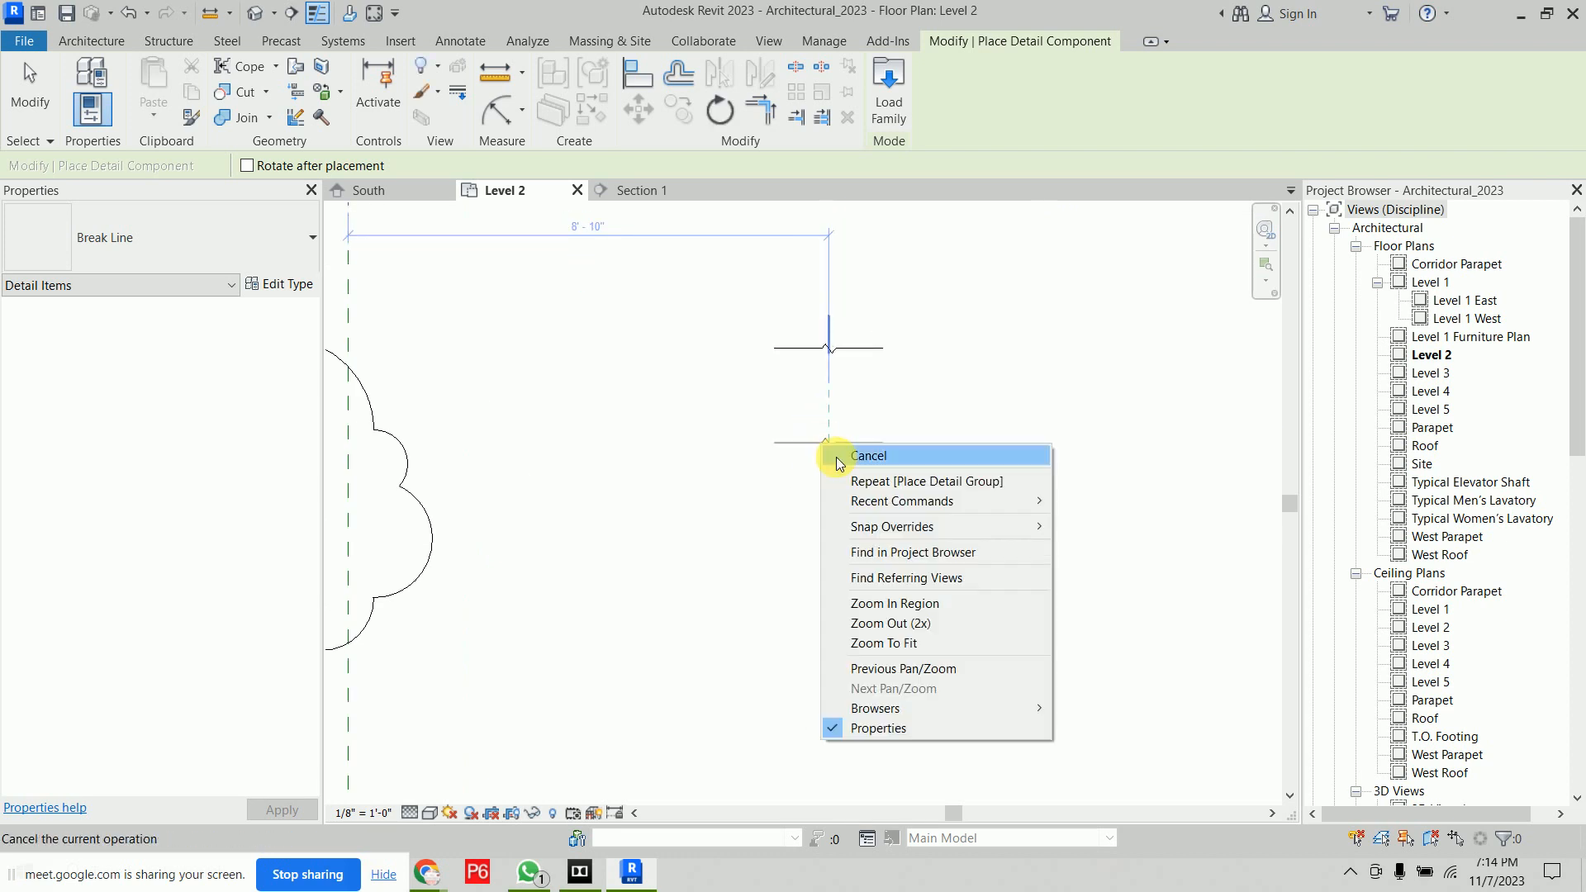
# Place a Bricks-Top : Economy - 3/8" Joint detail component below the break line
pyautogui.click(838, 459)
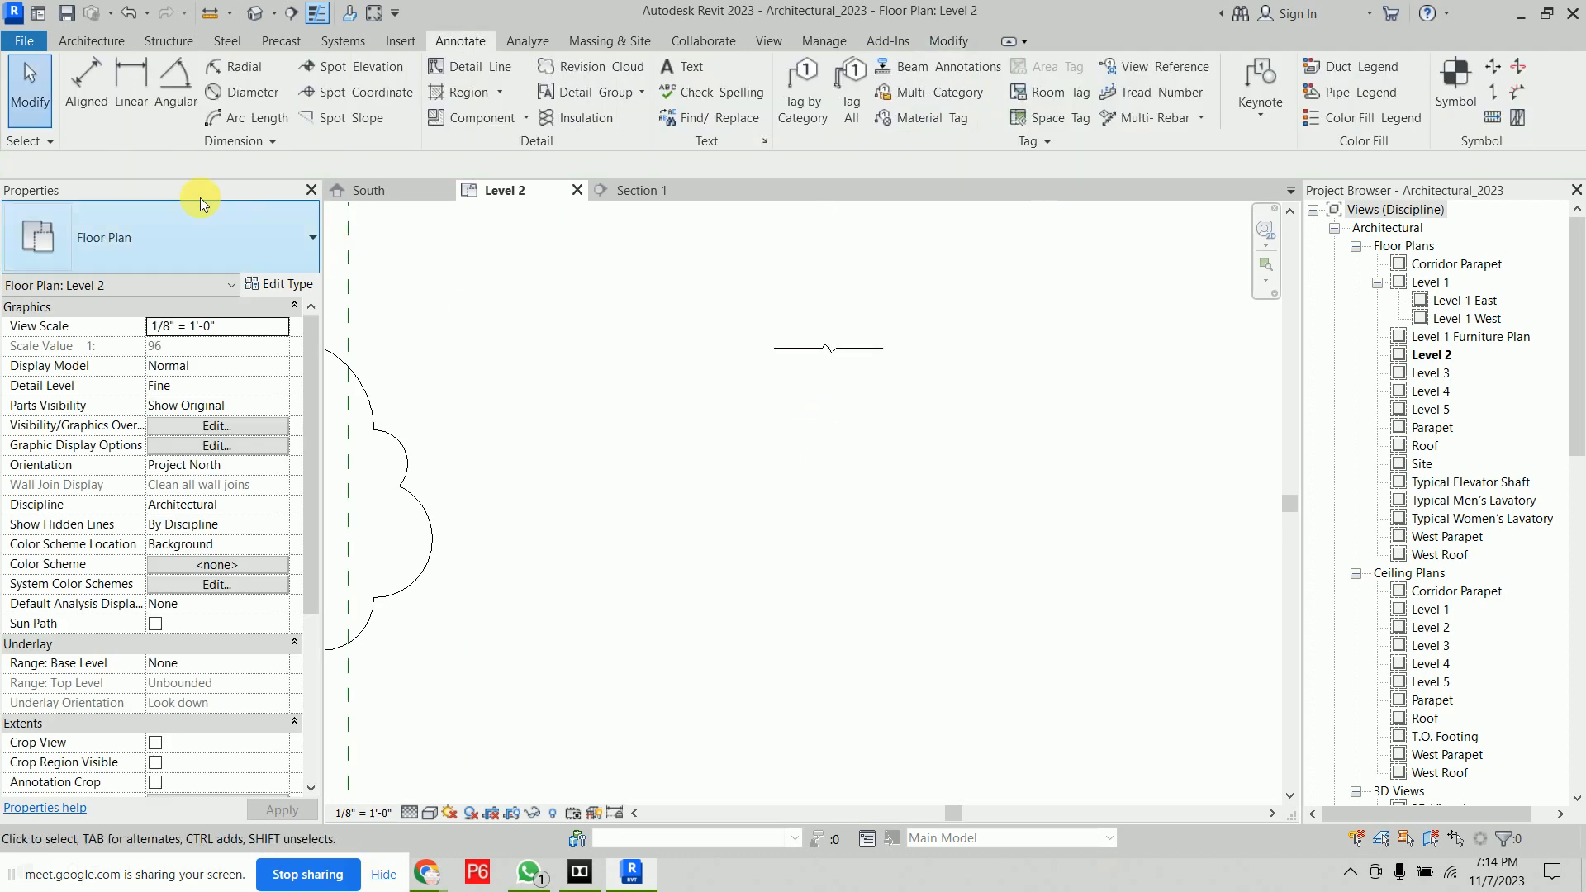
pyautogui.click(487, 120)
pyautogui.click(226, 237)
pyautogui.scroll(-3, 140, 520)
pyautogui.scroll(-3, 141, 531)
pyautogui.scroll(4, 141, 531)
pyautogui.click(122, 386)
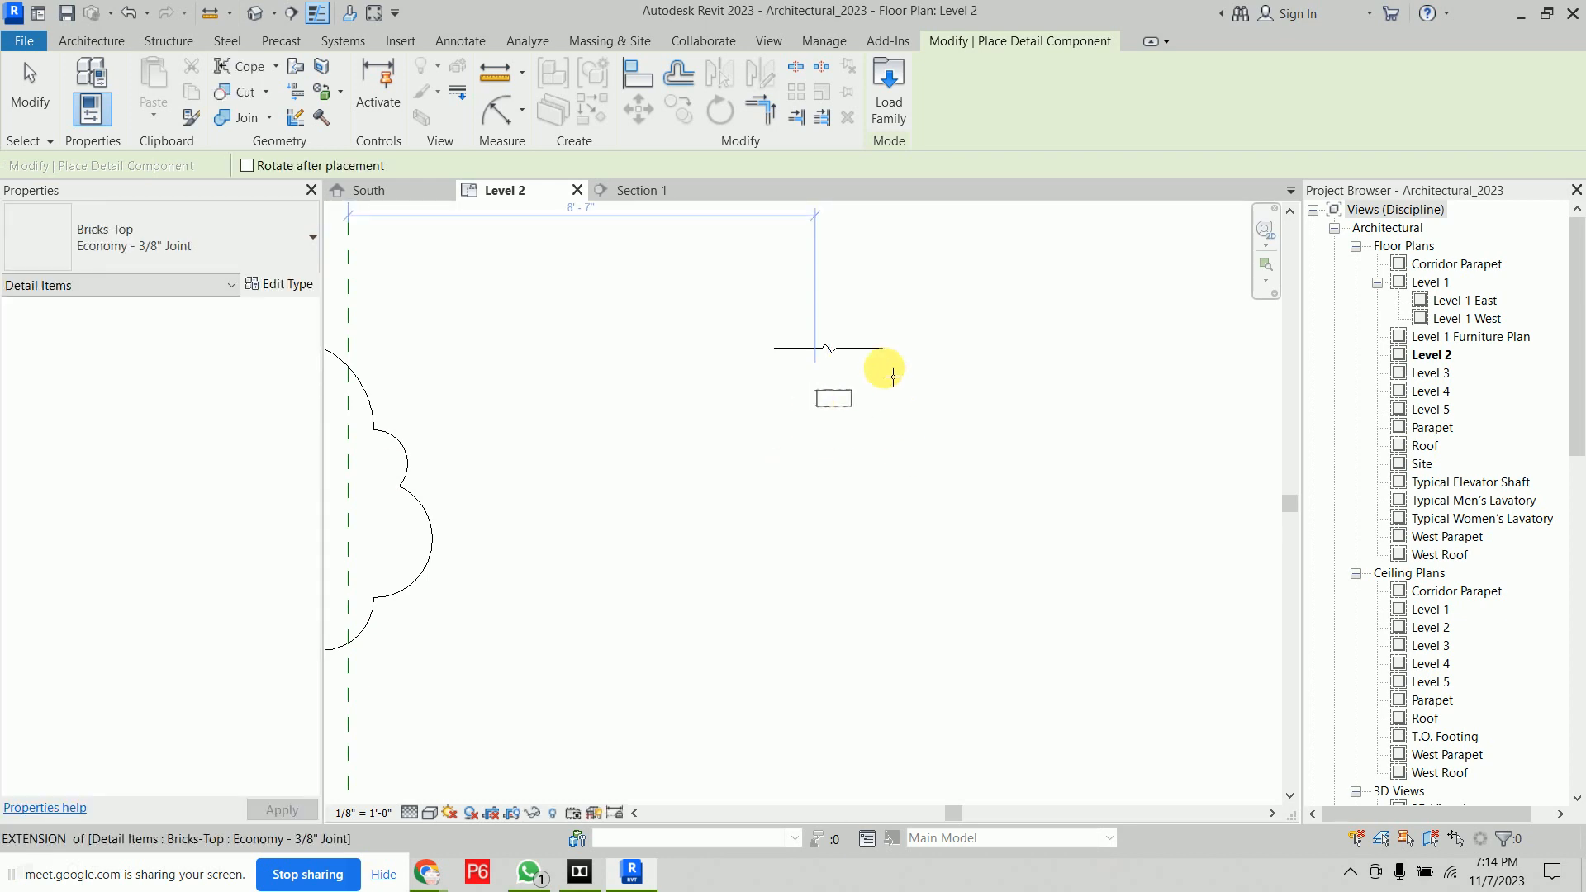
pyautogui.scroll(3, 881, 367)
pyautogui.rightClick(907, 411)
pyautogui.click(943, 421)
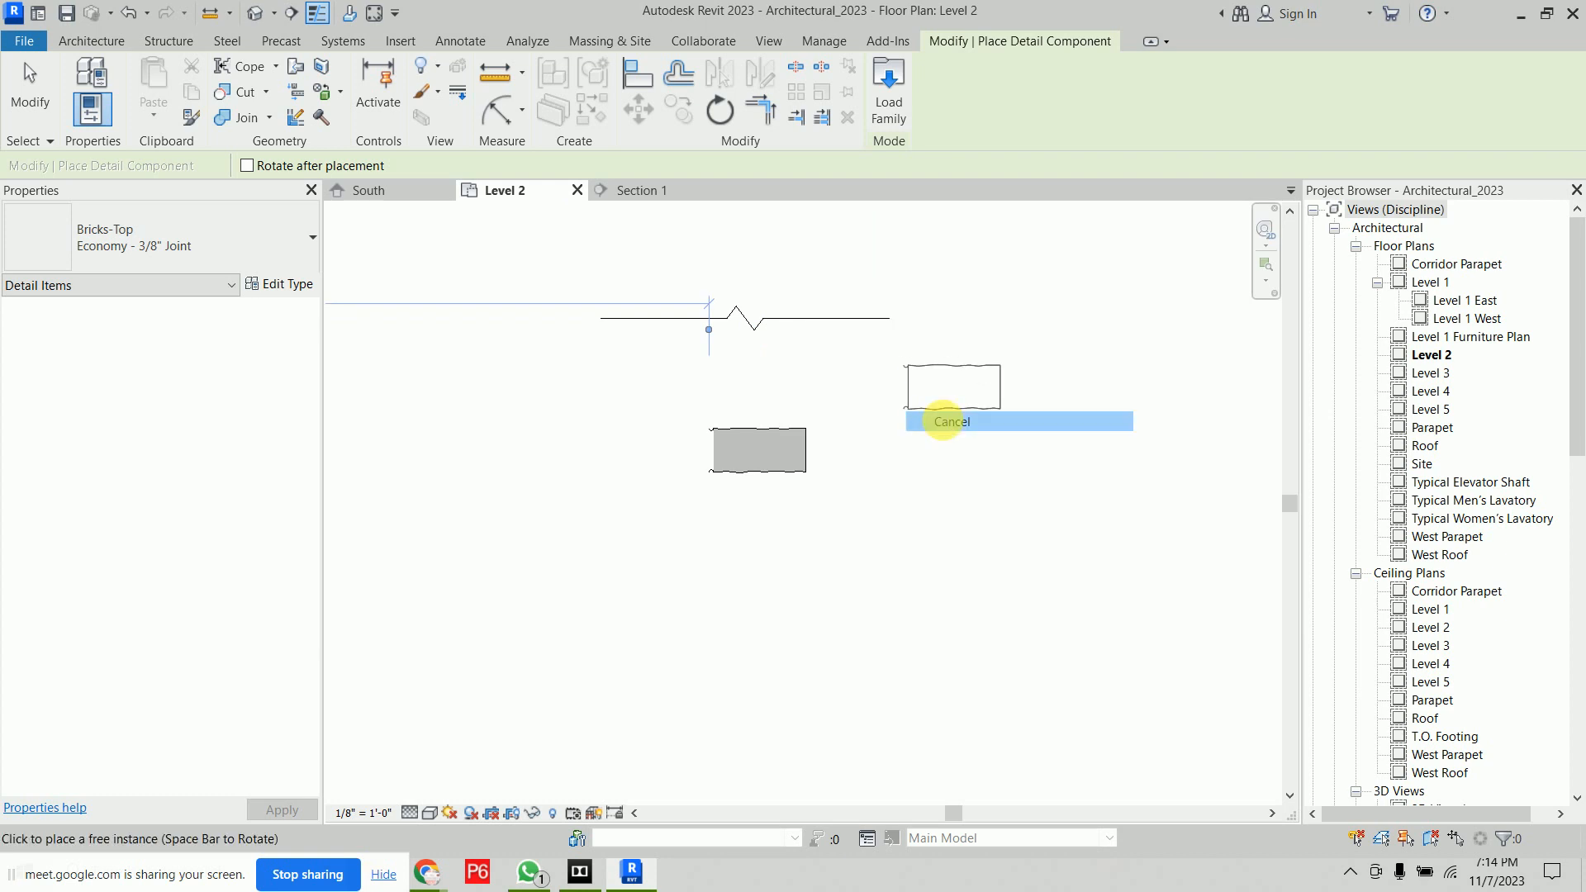
pyautogui.click(943, 421)
# Select the placed brick component to inspect its properties
pyautogui.scroll(2, 783, 450)
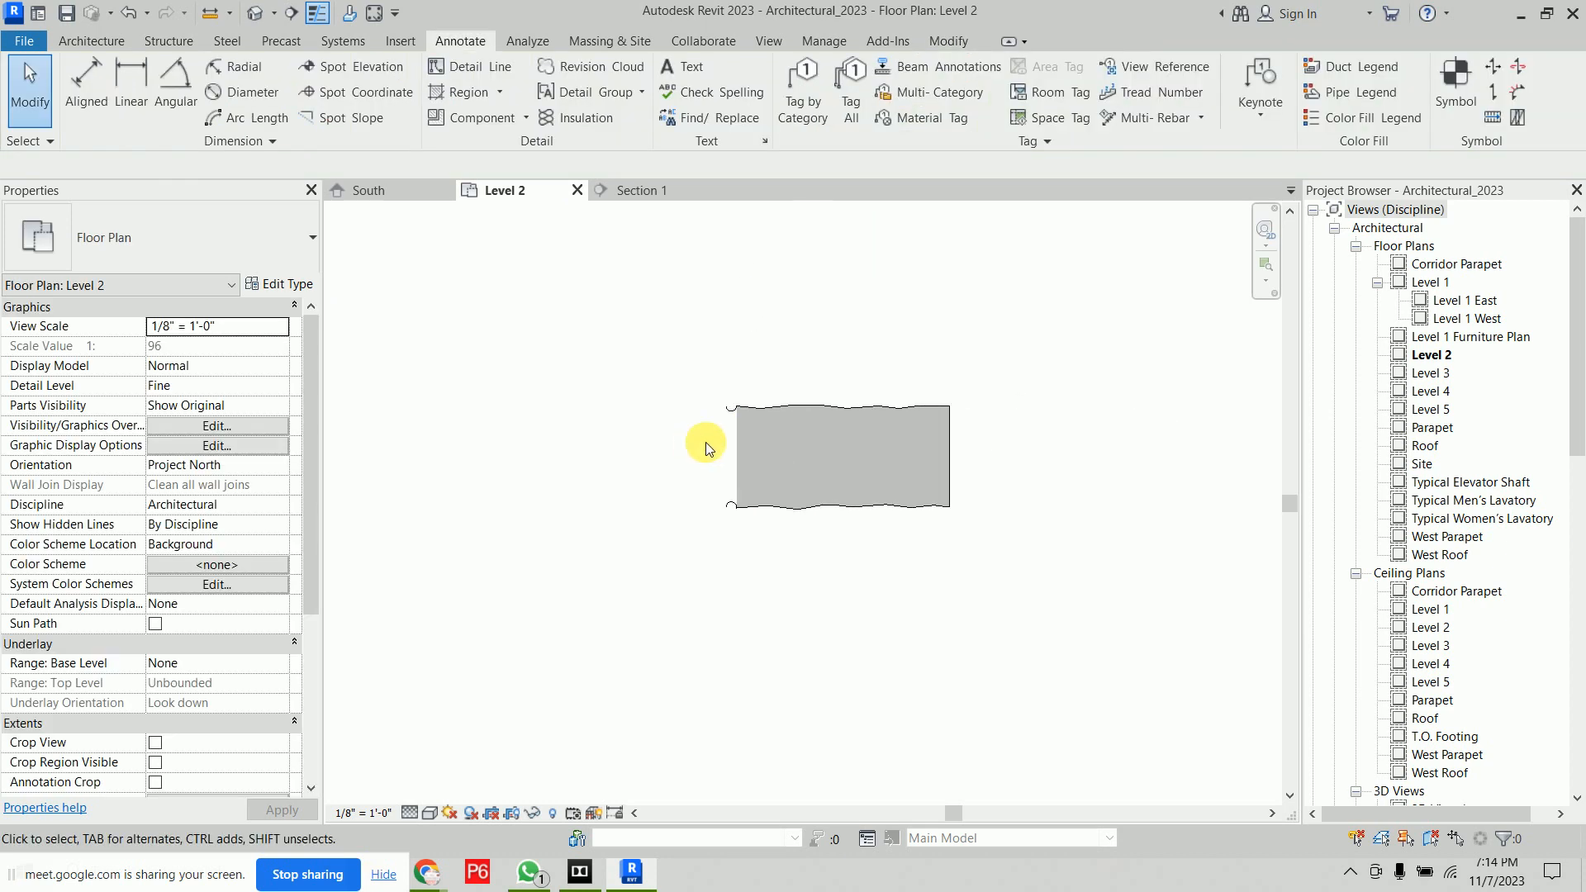
pyautogui.click(776, 405)
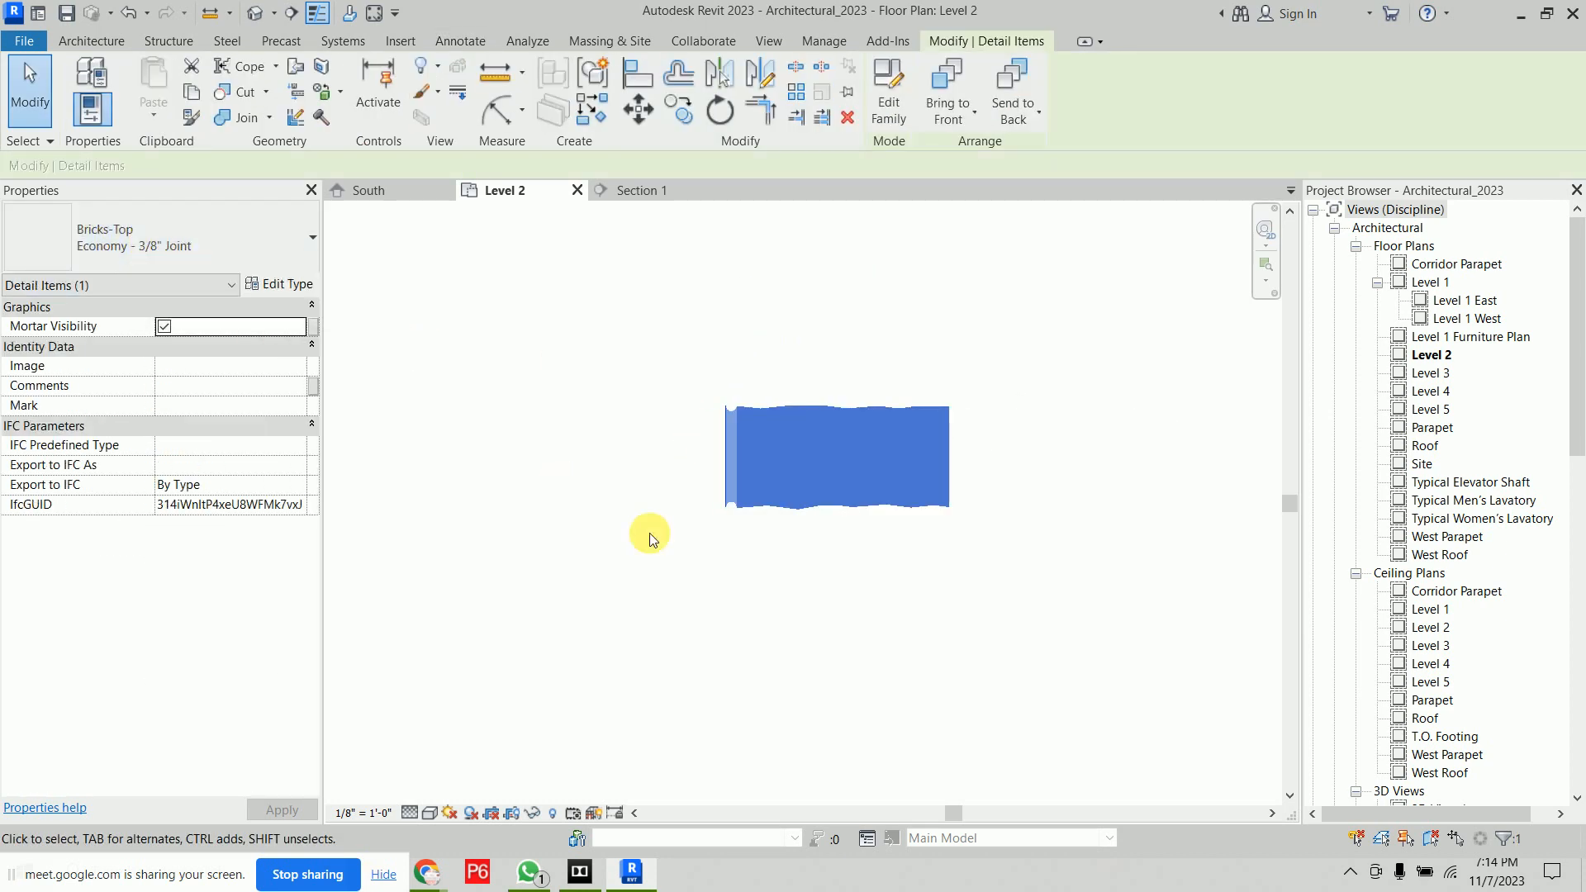
pyautogui.click(638, 464)
pyautogui.scroll(-5, 641, 463)
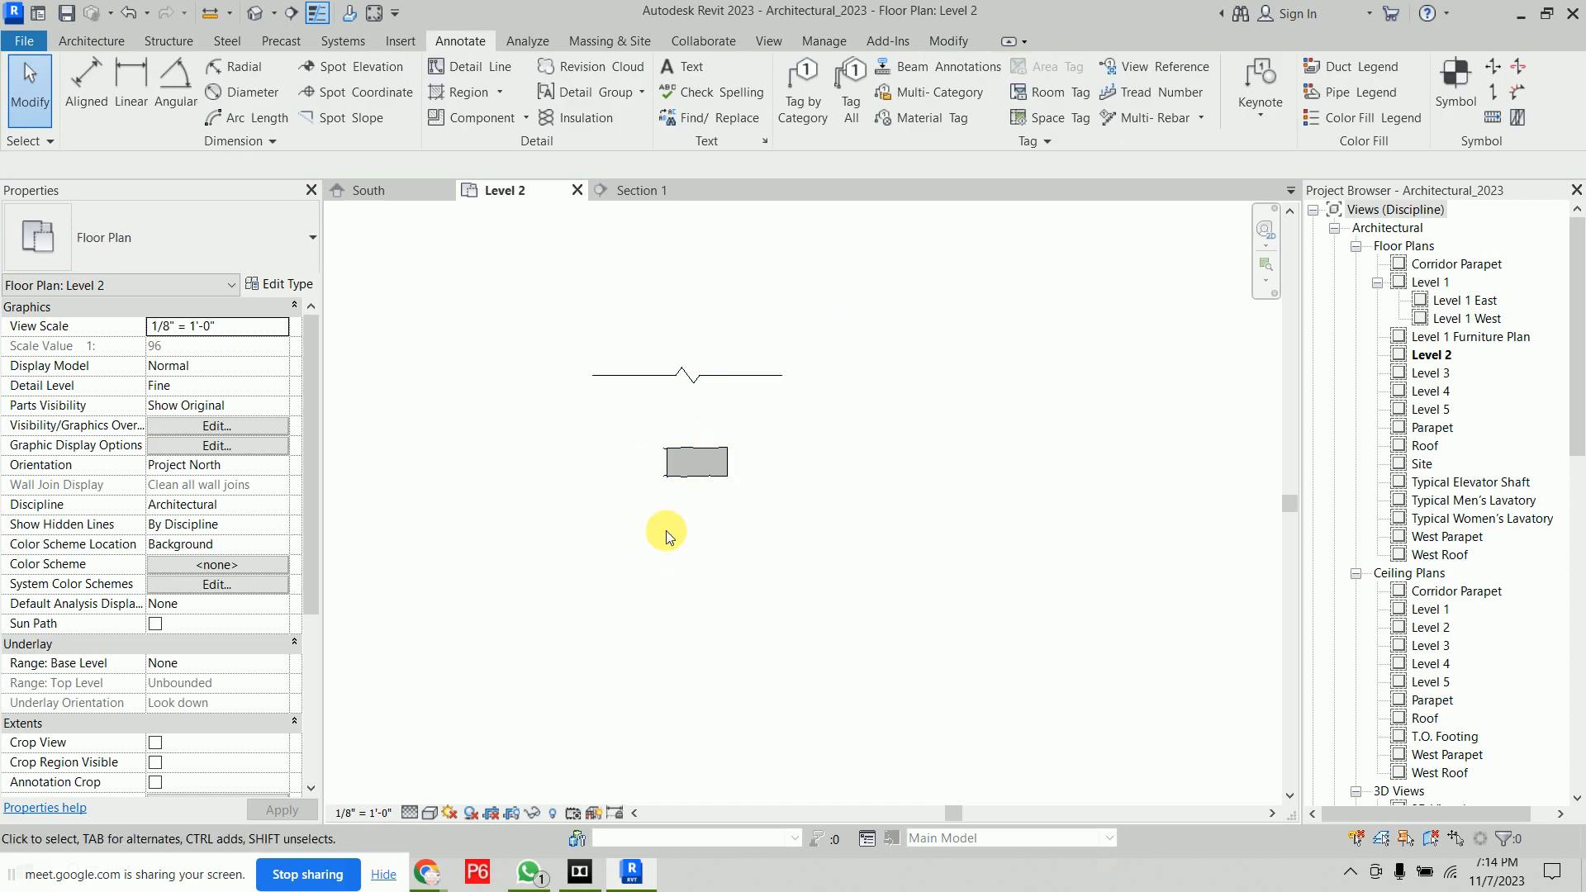
# Create a detail group named Group 2 containing the break line and the brick component
pyautogui.moveTo(845, 327); pyautogui.dragTo(523, 542)
pyautogui.press('Escape')
pyautogui.click(630, 92)
pyautogui.click(615, 171)
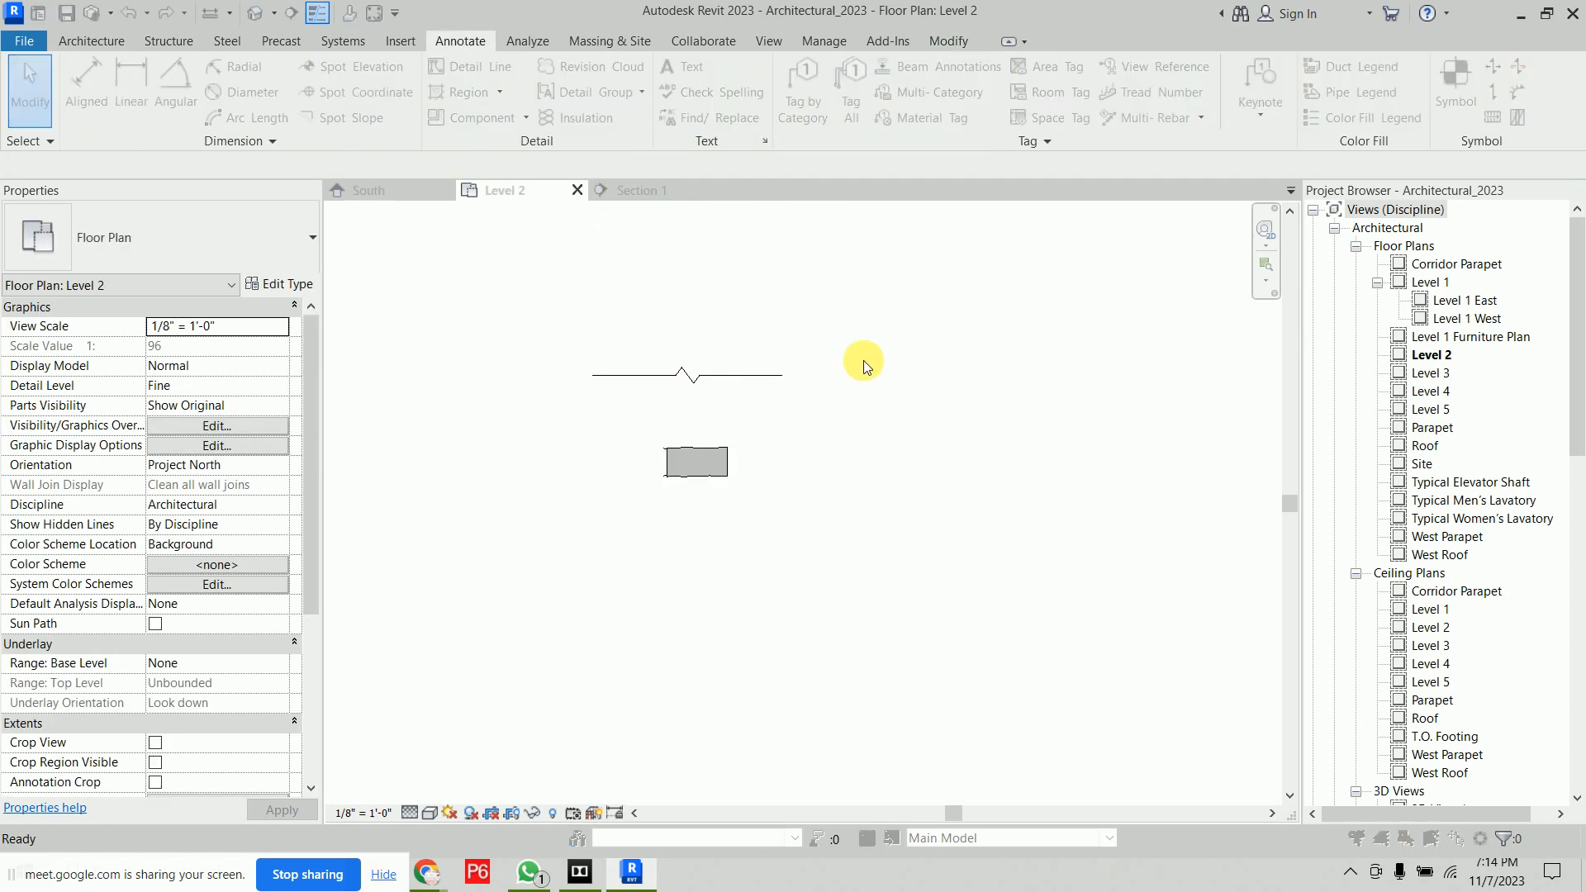
pyautogui.click(487, 371)
pyautogui.click(502, 396)
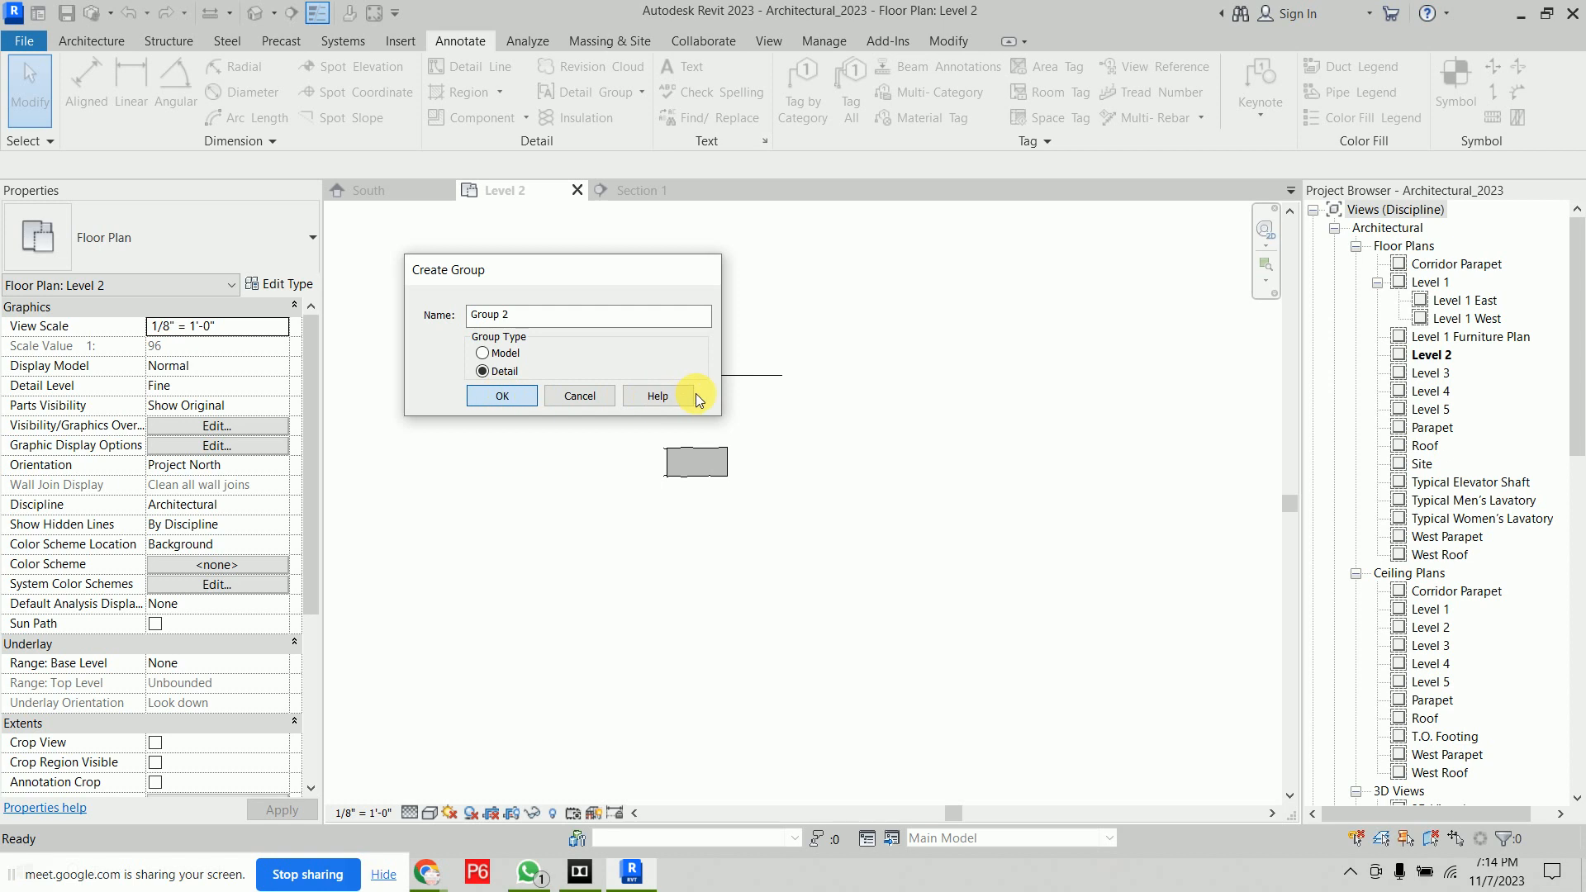
pyautogui.click(426, 263)
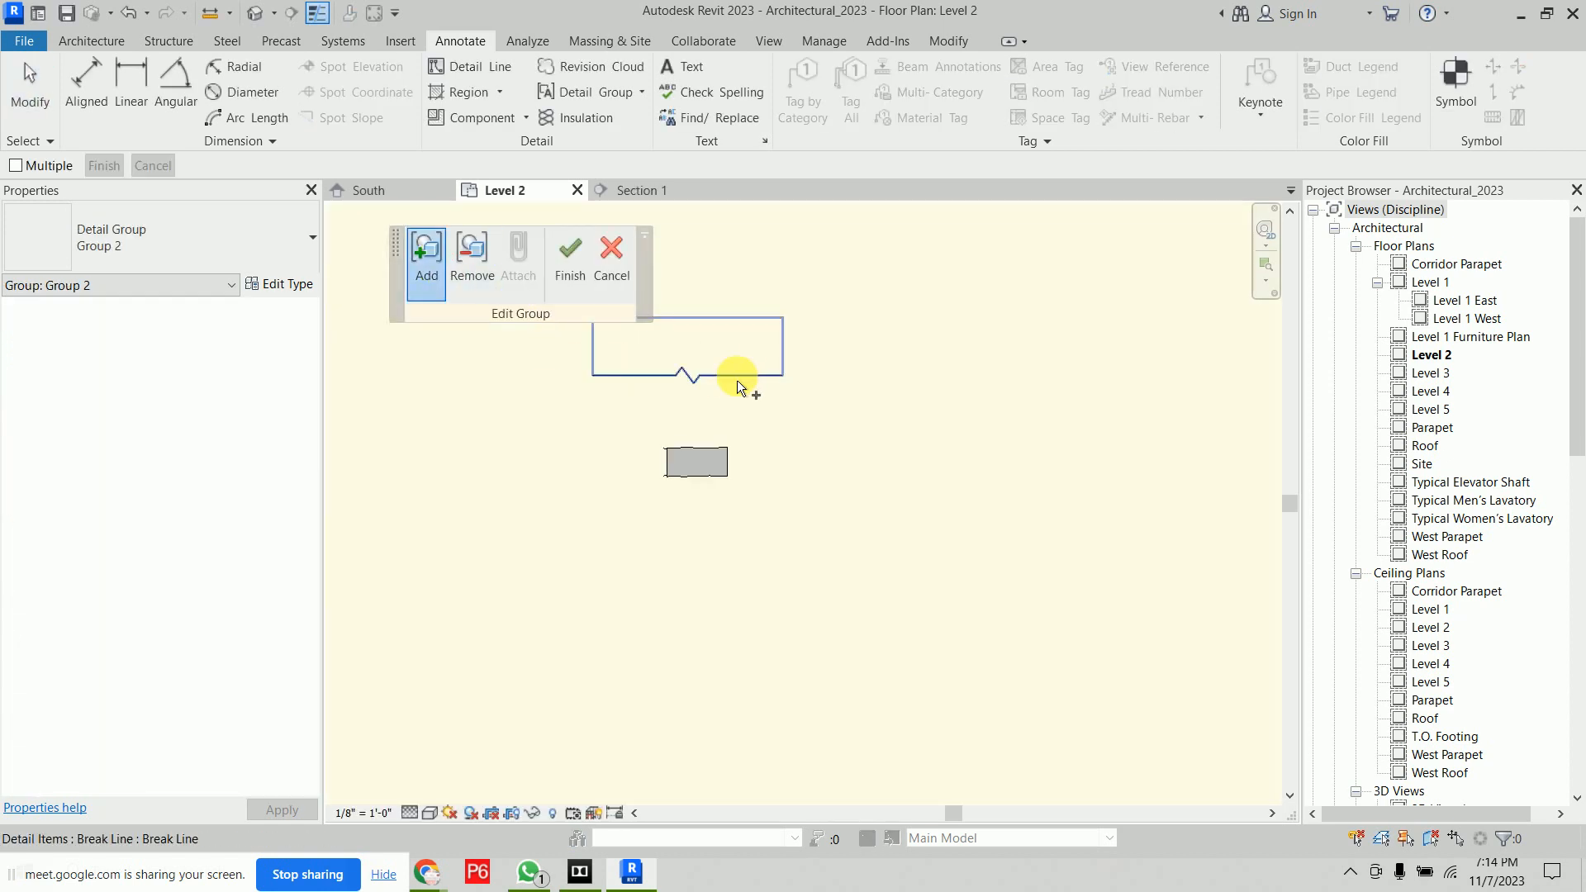
pyautogui.click(570, 268)
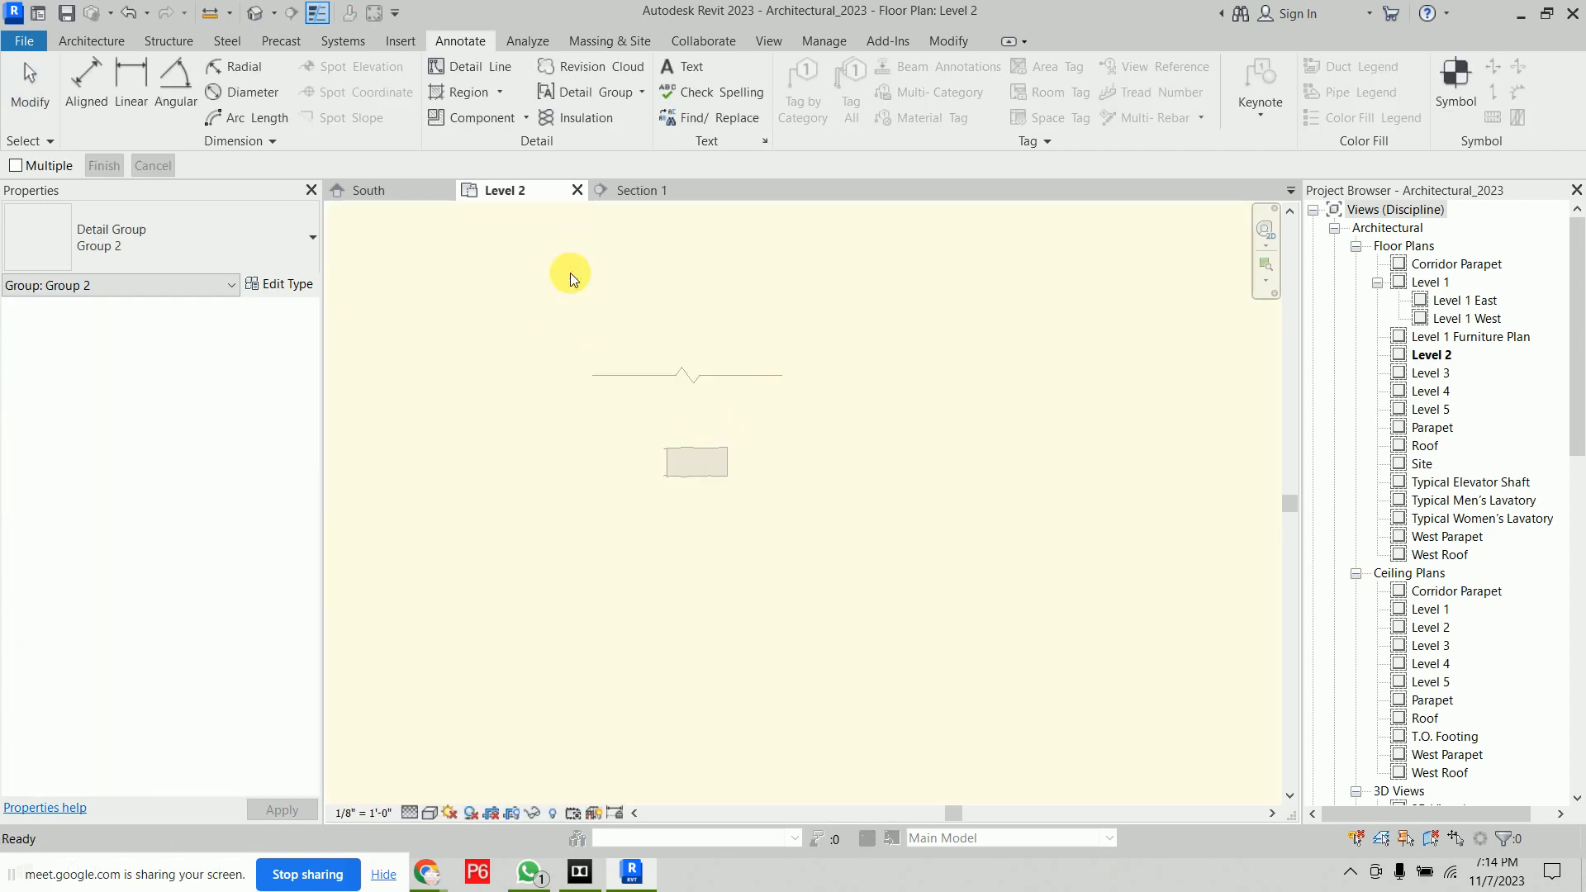
# Place a second instance of detail group Group 2 below the original
pyautogui.click(757, 364)
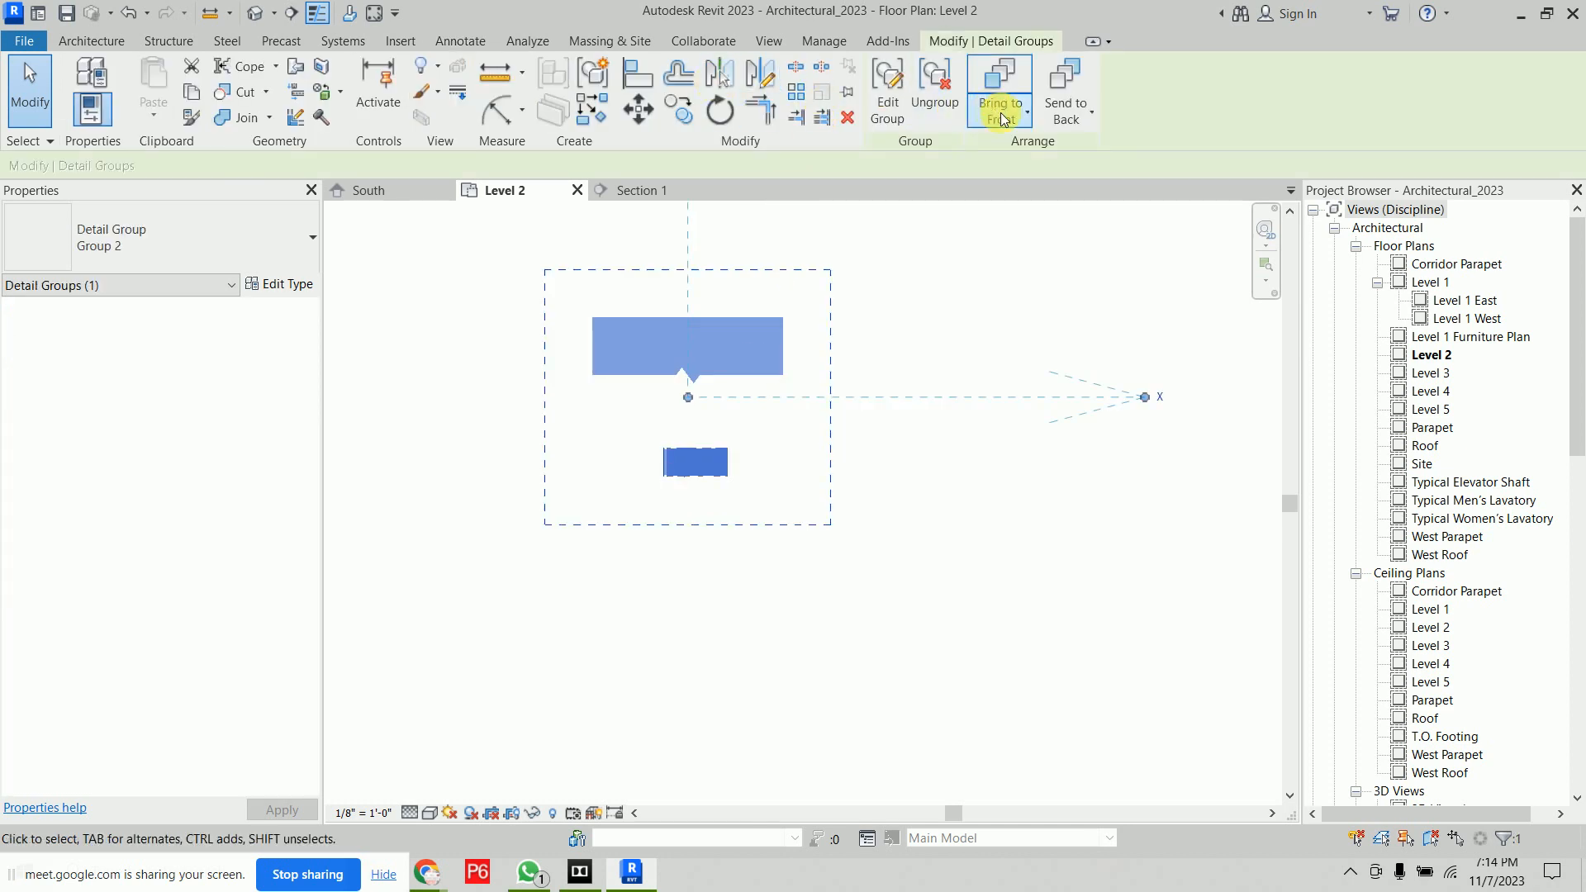
pyautogui.click(474, 299)
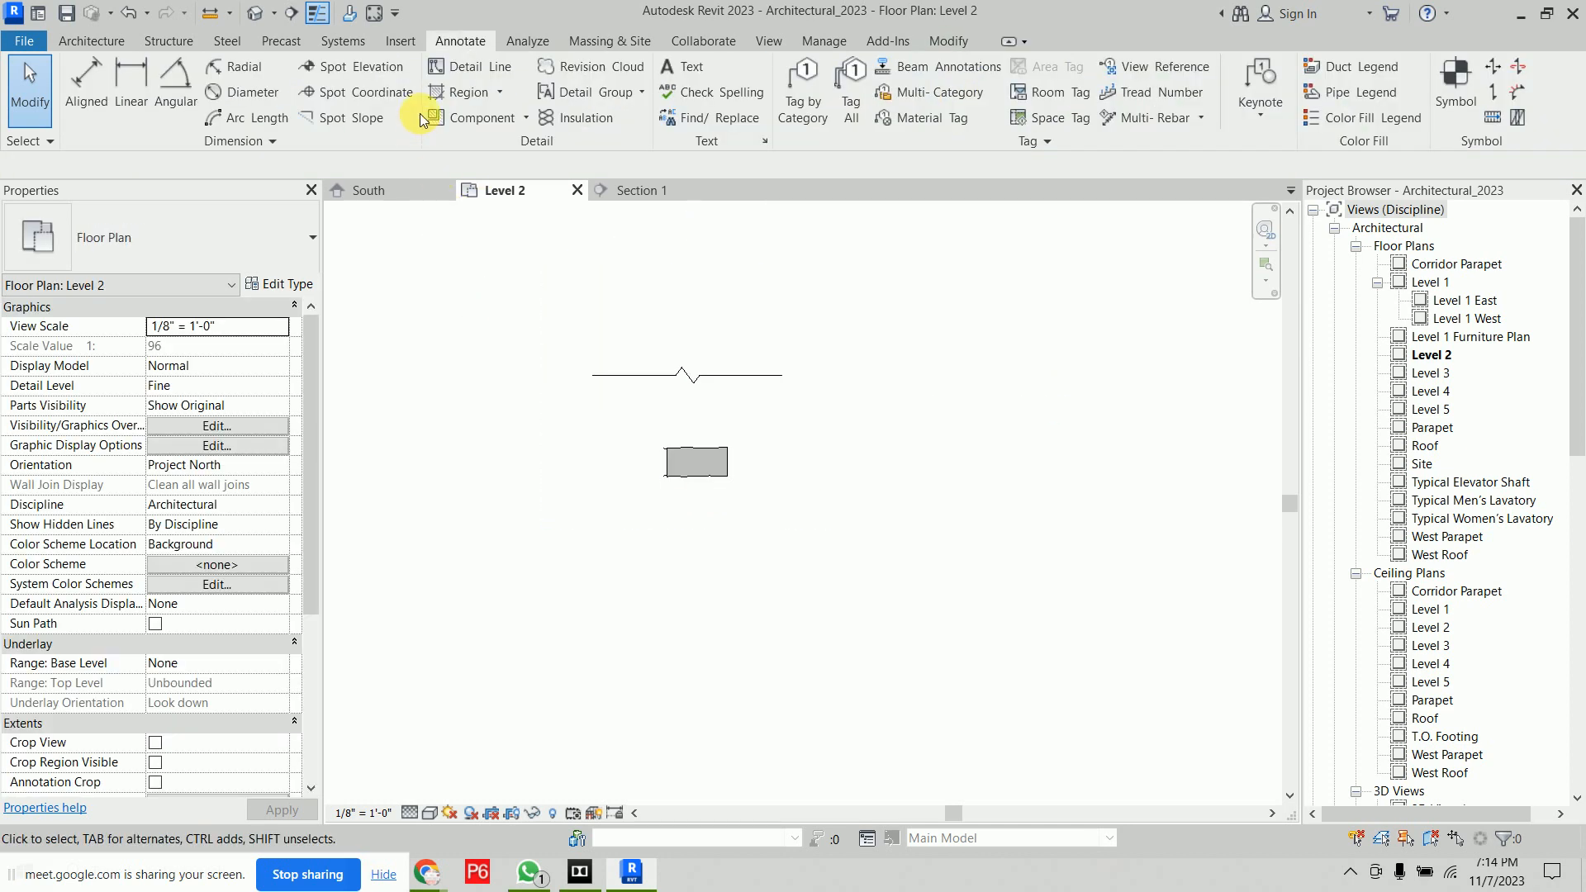
pyautogui.click(638, 92)
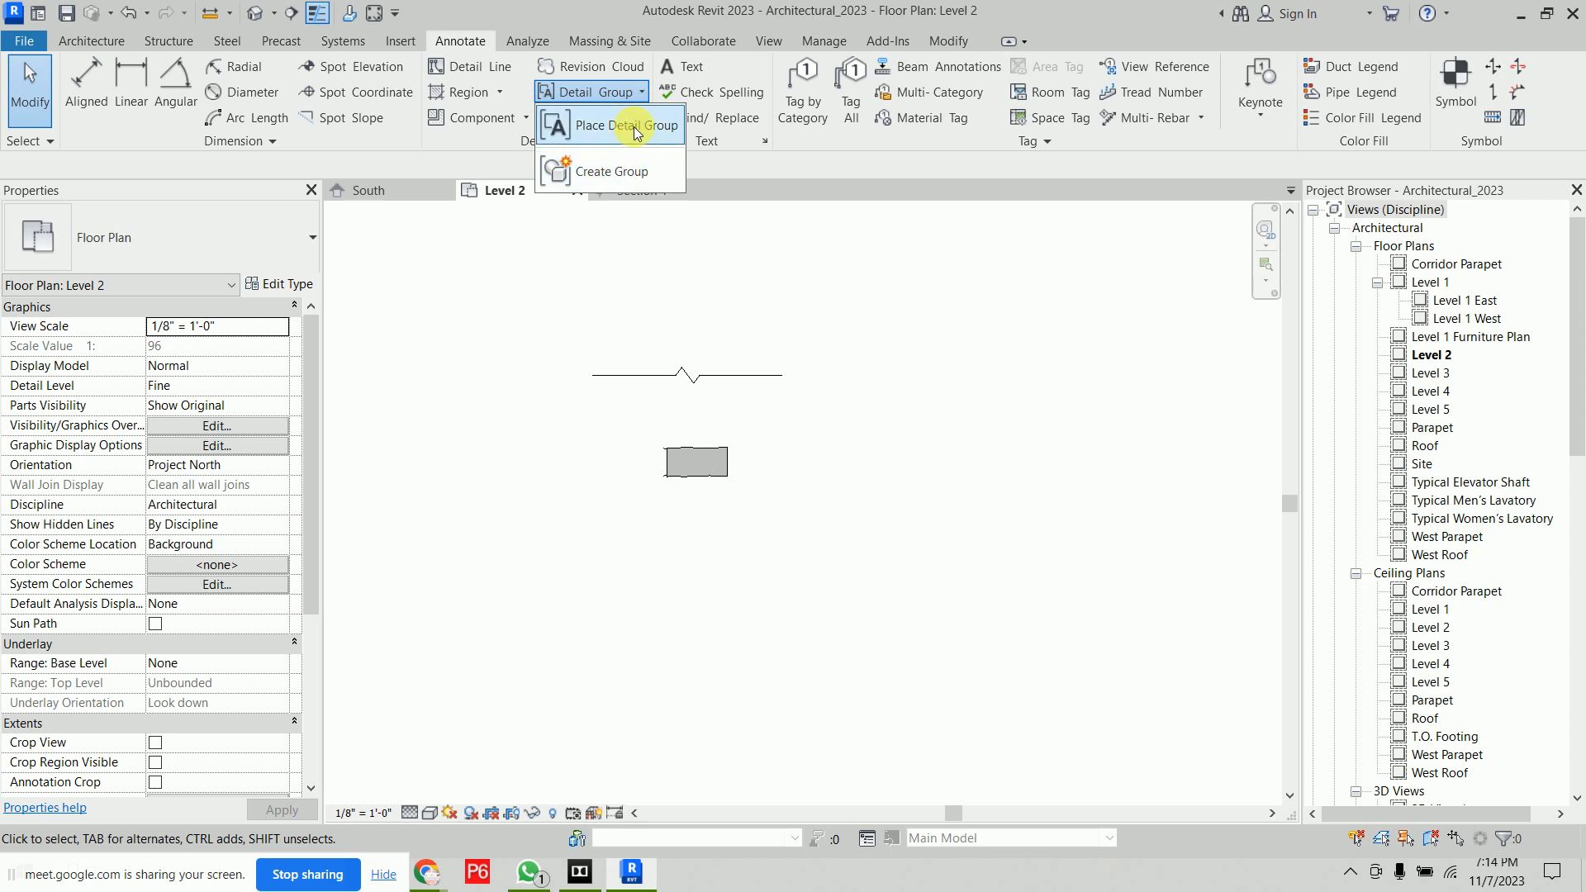
pyautogui.click(619, 122)
pyautogui.click(191, 250)
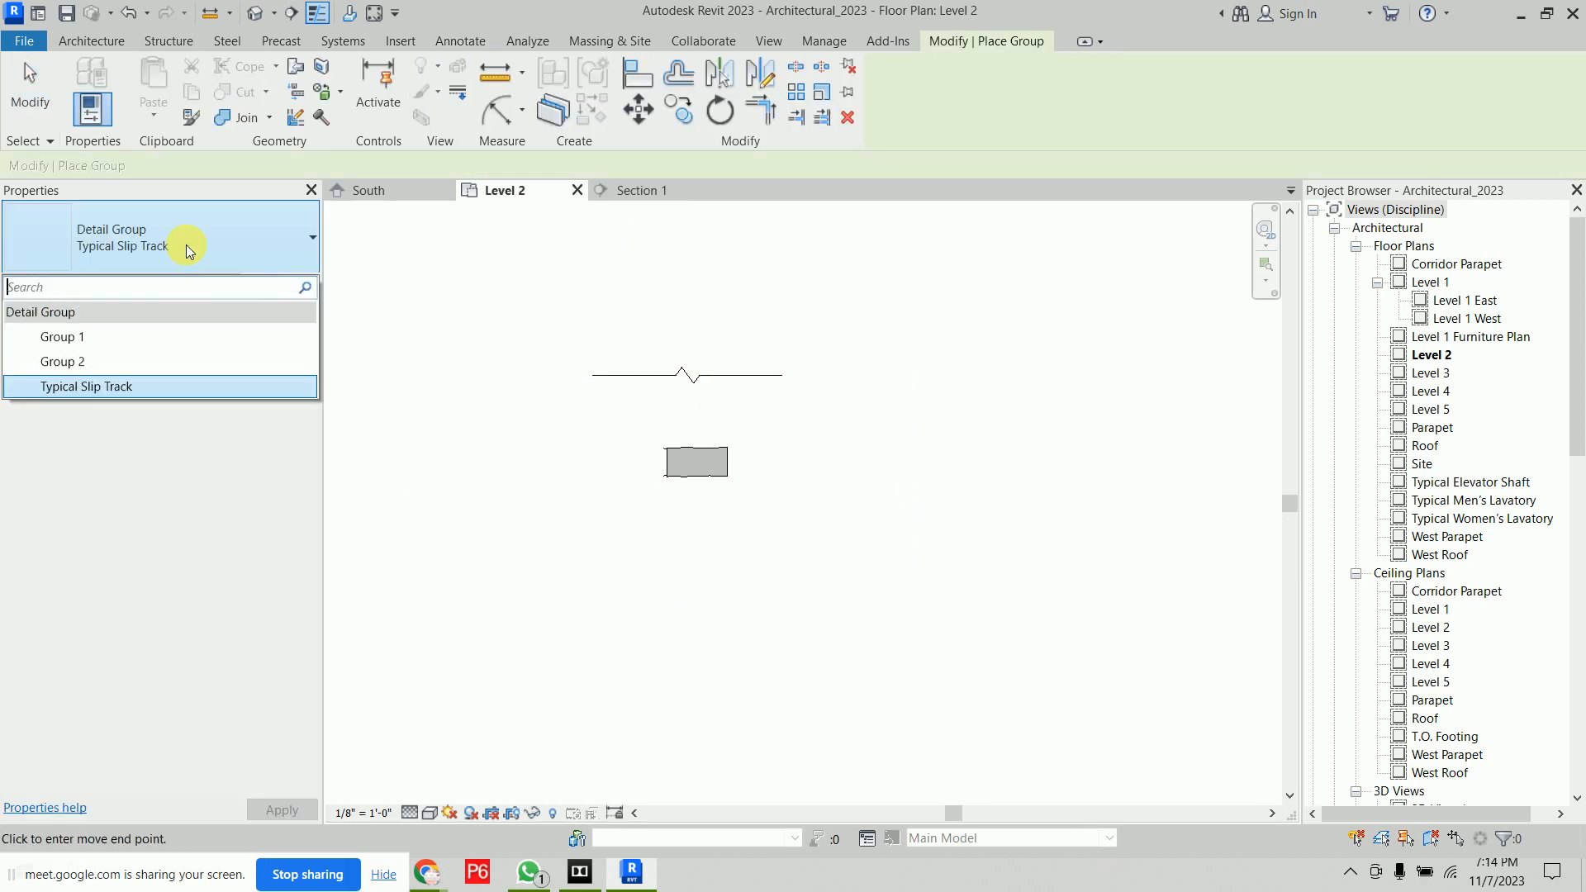
pyautogui.click(295, 434)
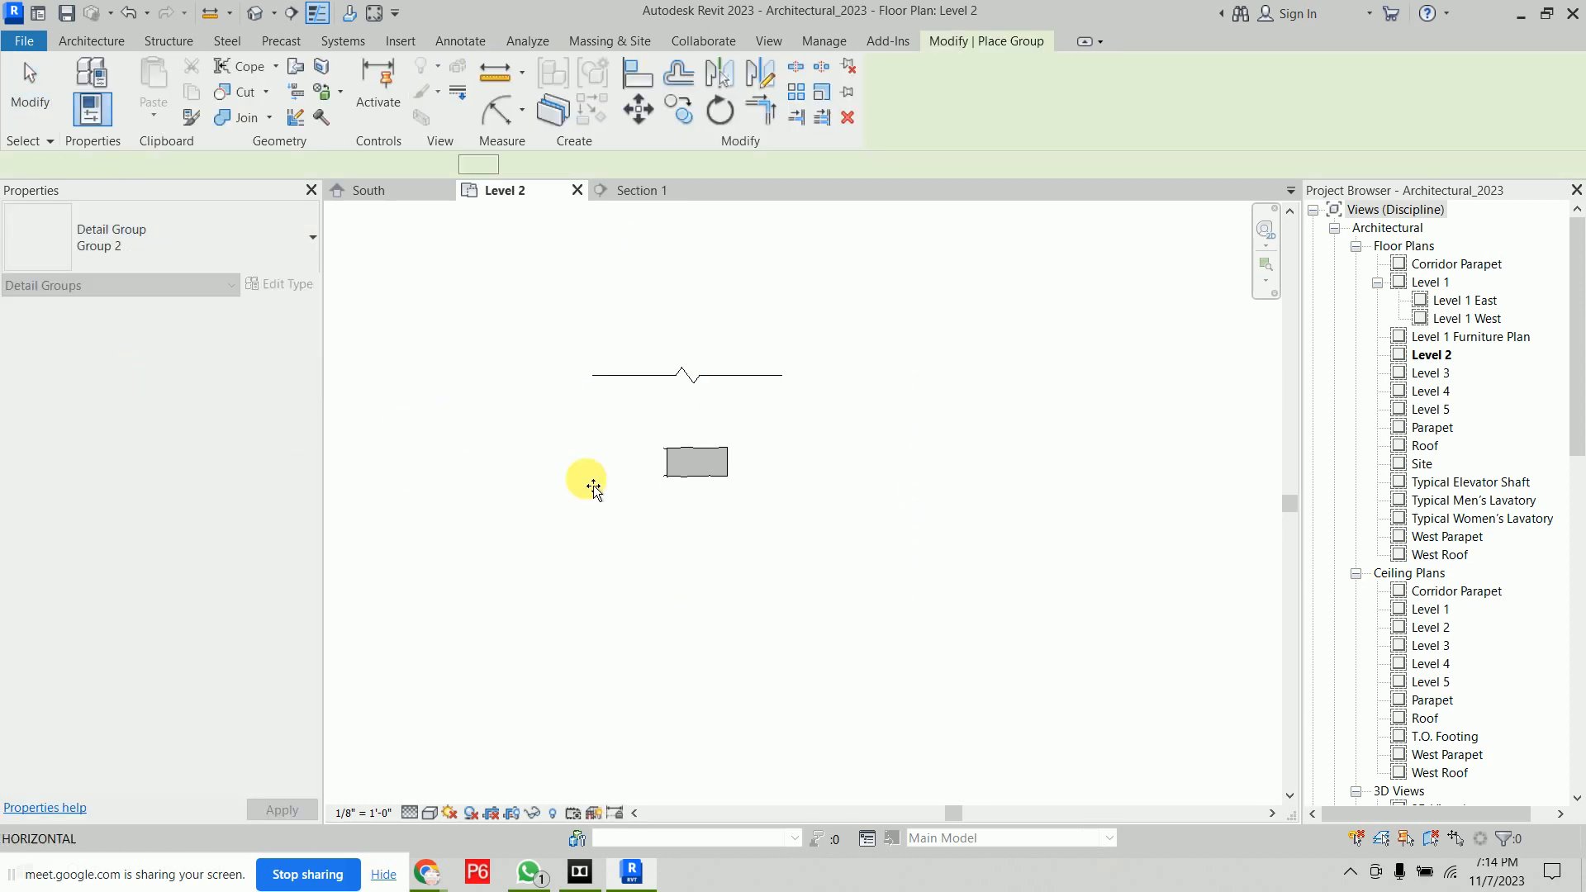
pyautogui.scroll(-3, 822, 578)
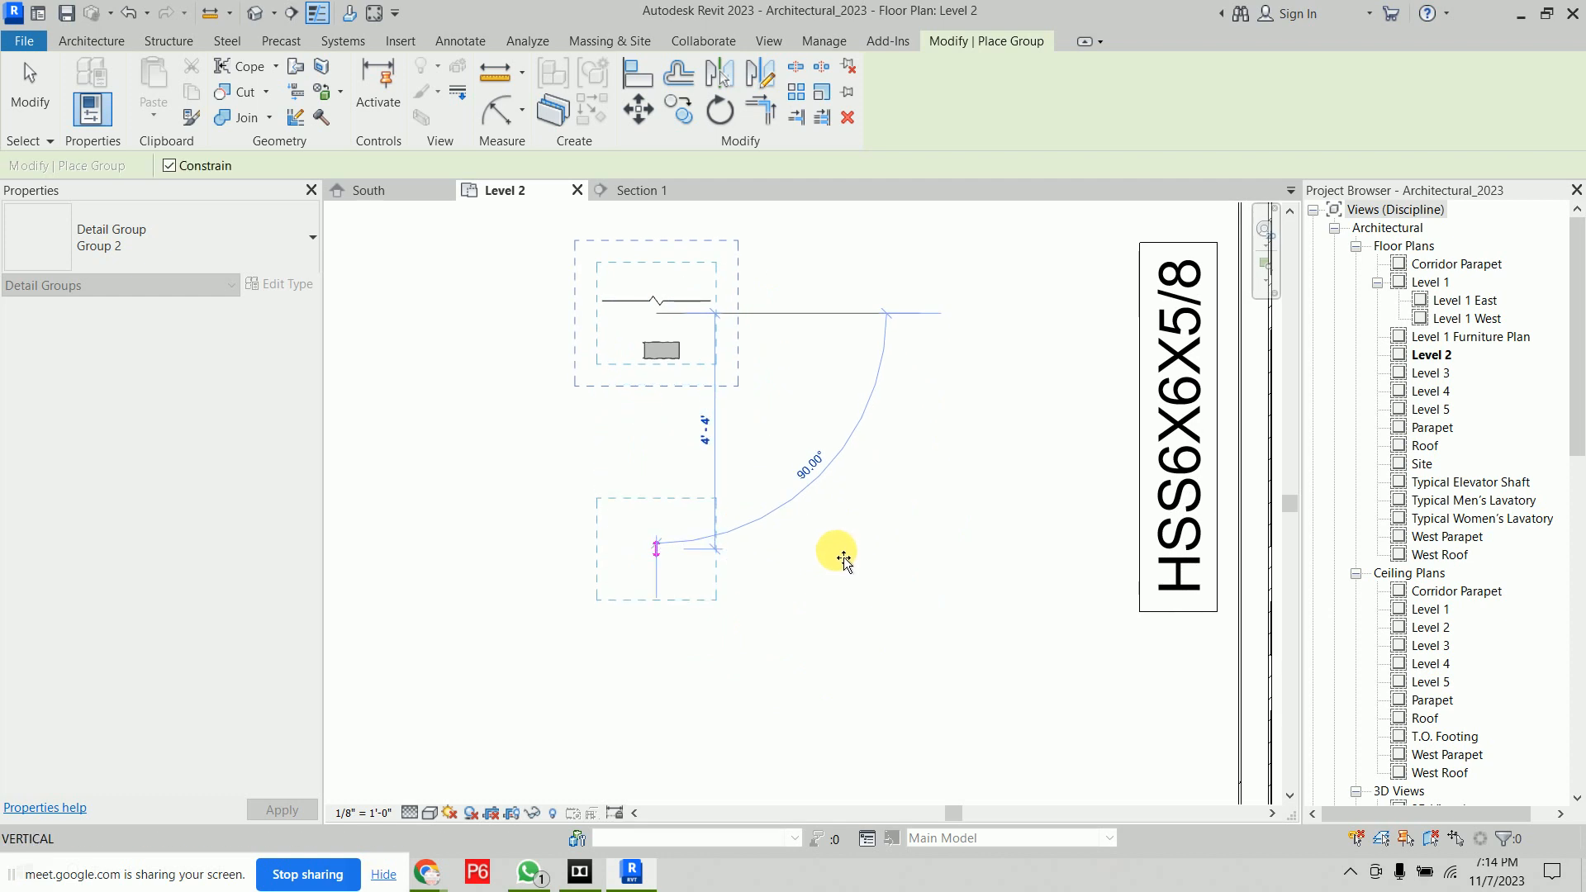
# Place an instance of detail group Group 1 on the wall in the floor plan
pyautogui.click(205, 240)
pyautogui.click(142, 338)
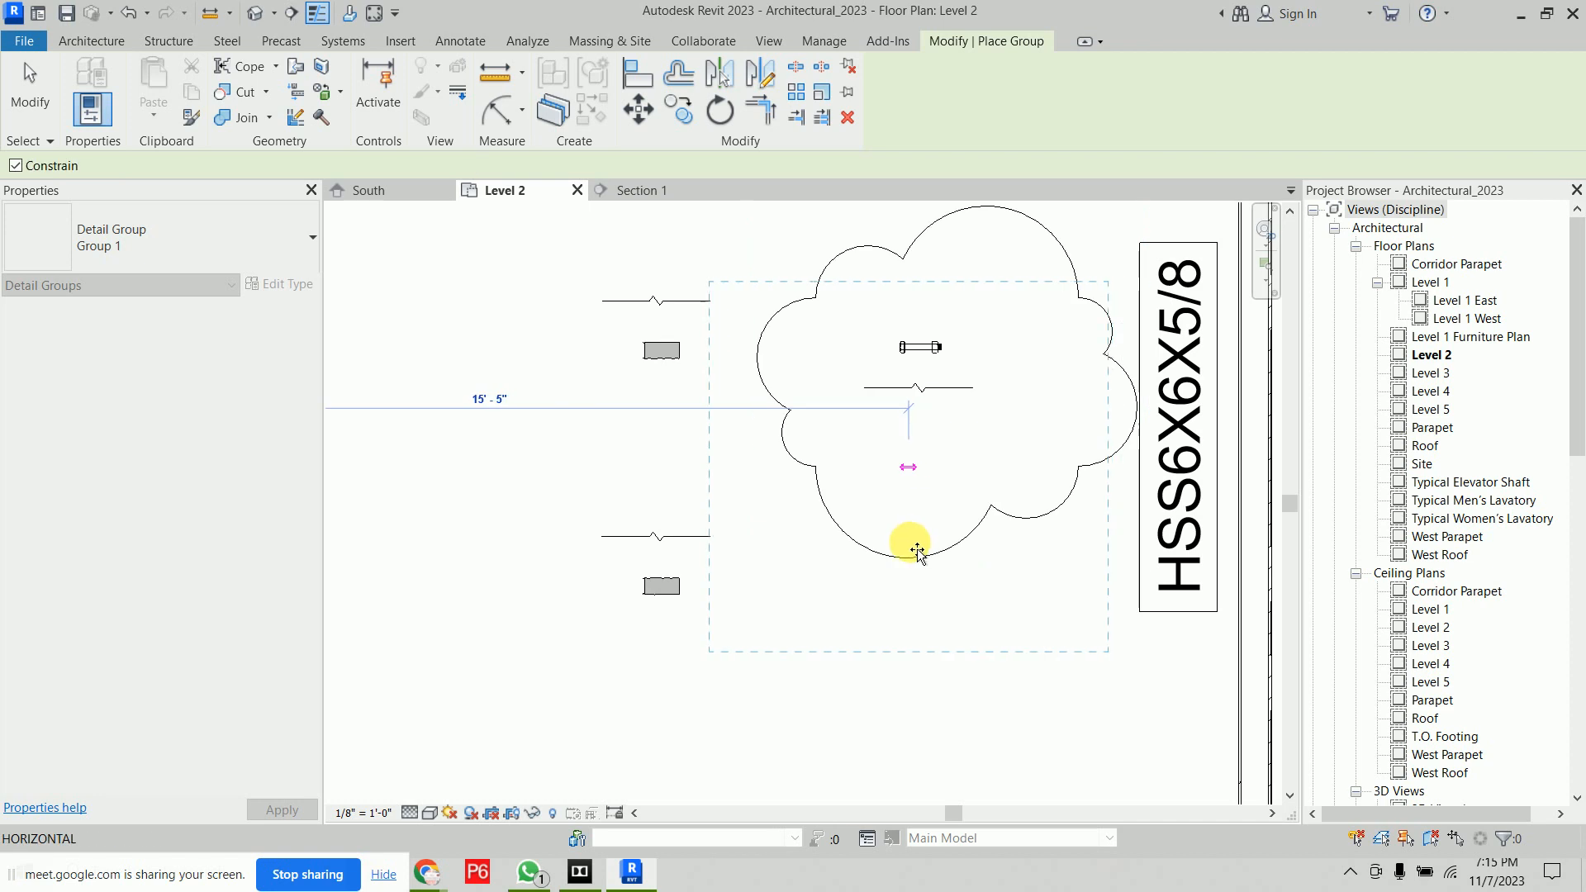
pyautogui.click(165, 233)
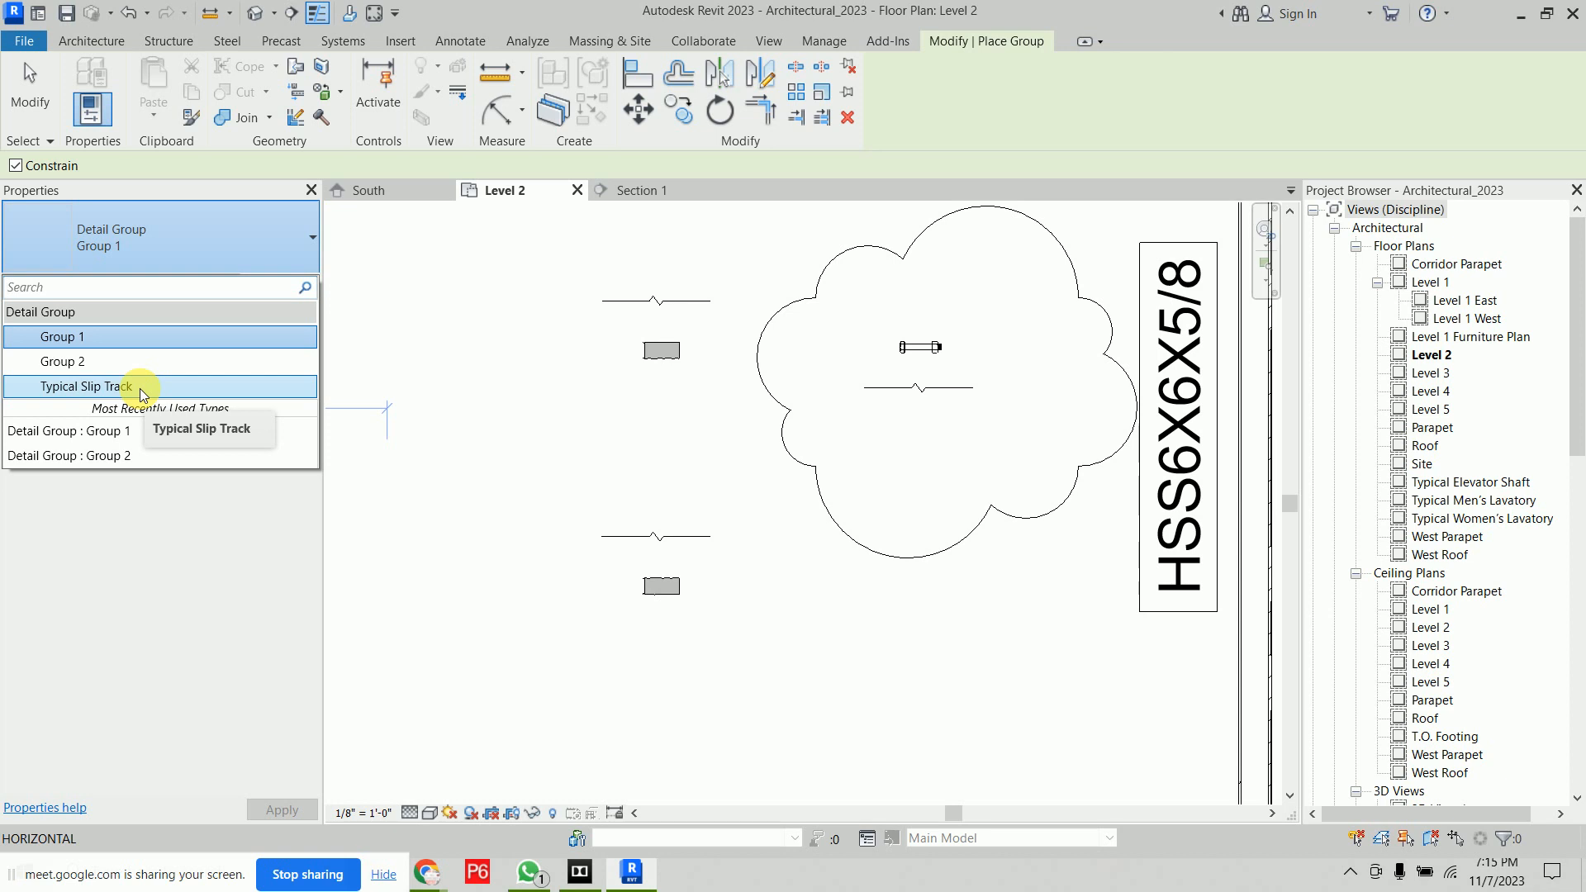
pyautogui.click(155, 335)
pyautogui.scroll(-4, 662, 397)
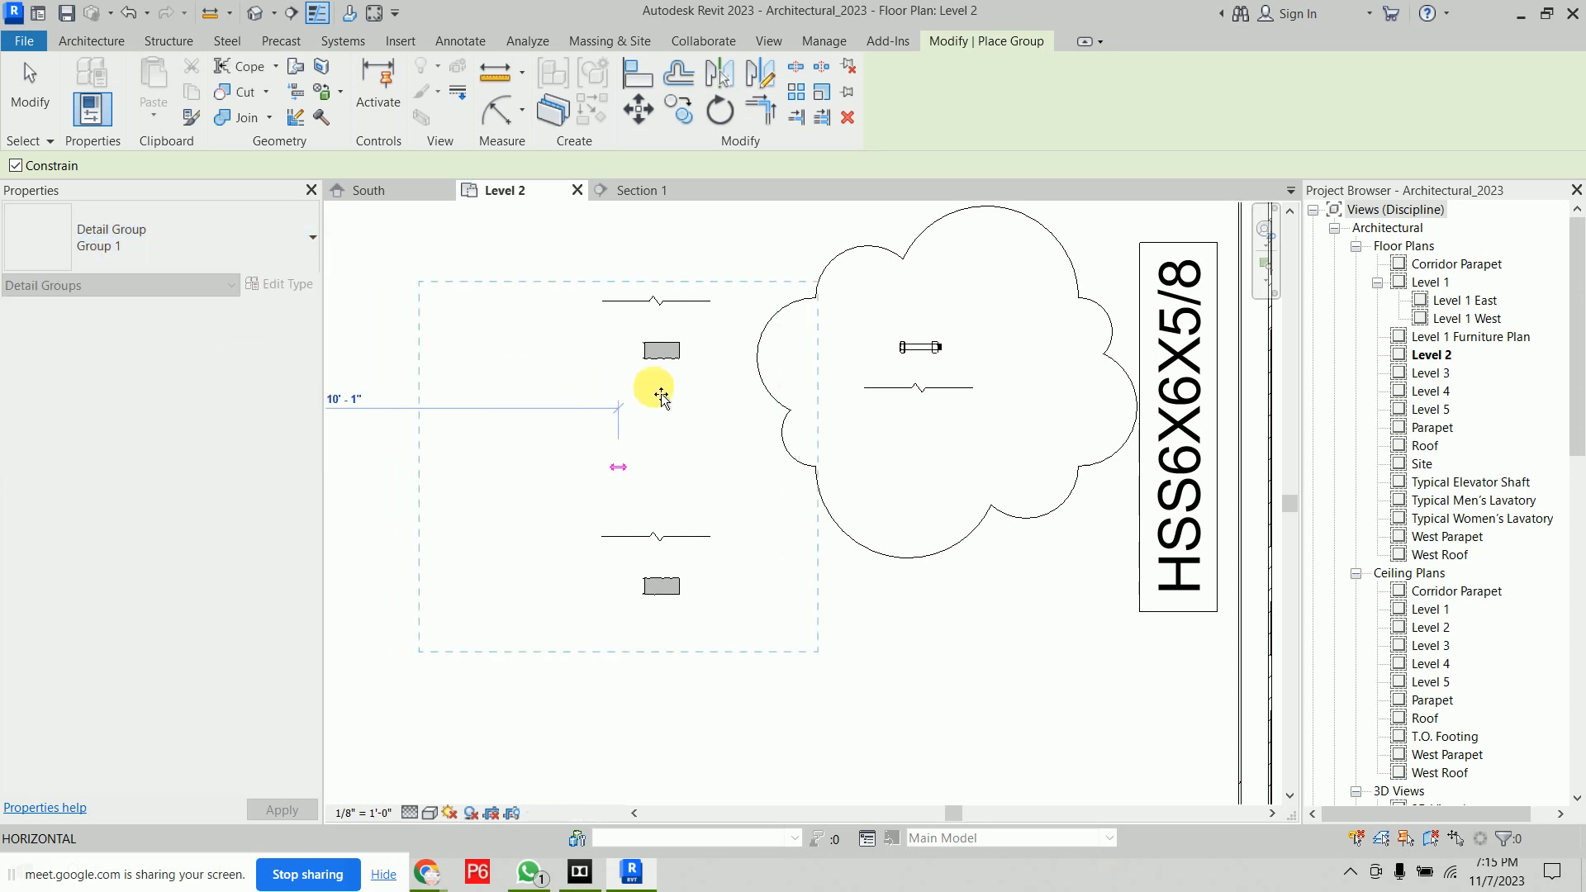
pyautogui.scroll(5, 669, 508)
pyautogui.scroll(-3, 669, 508)
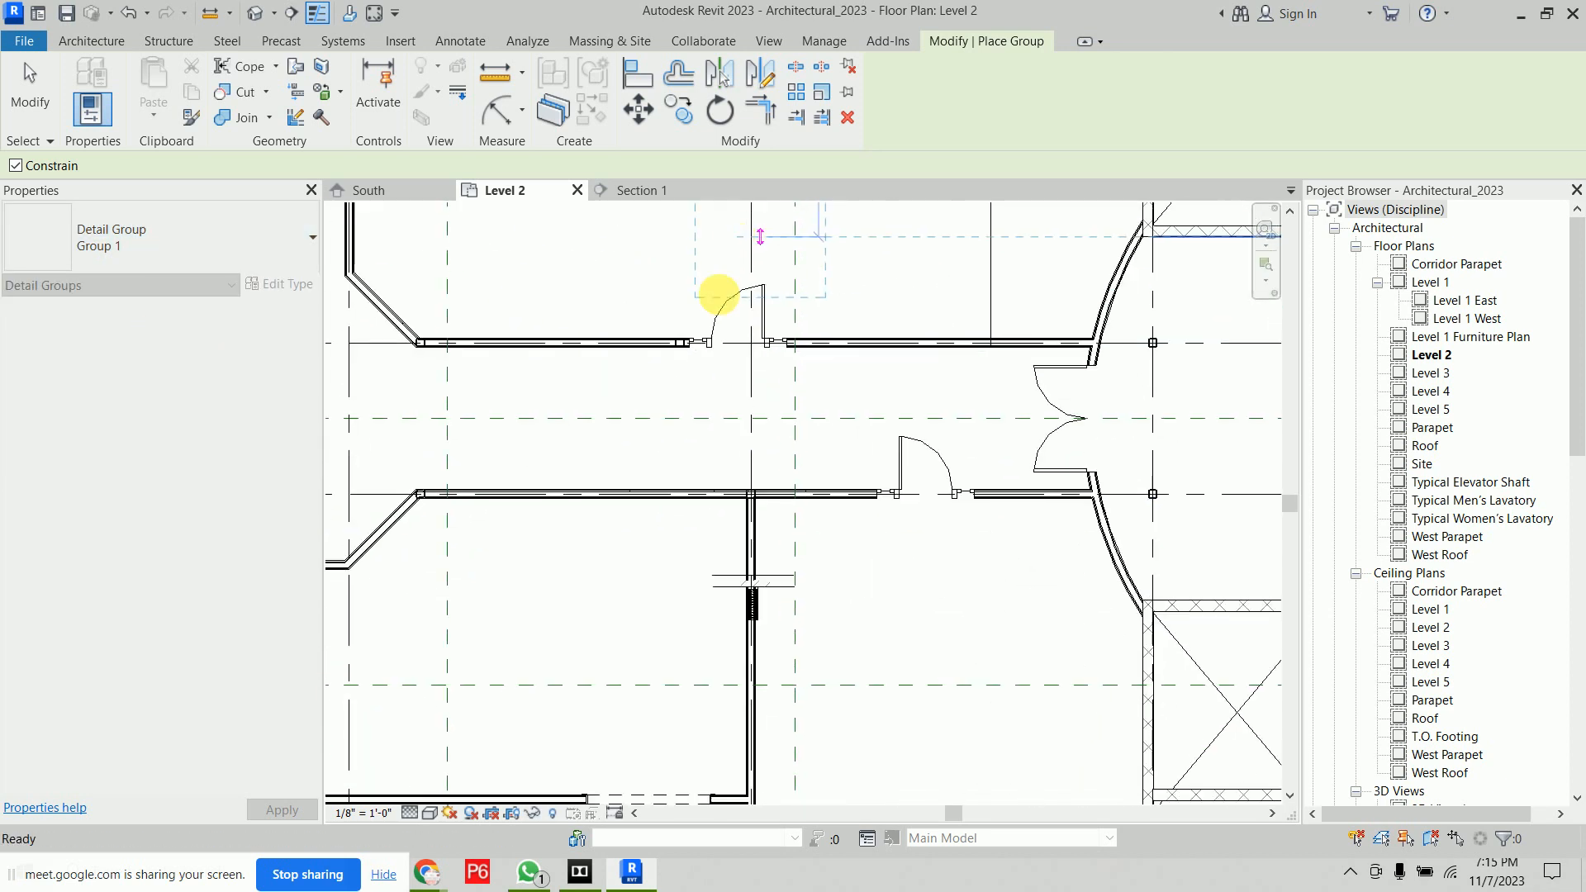
pyautogui.scroll(3, 817, 516)
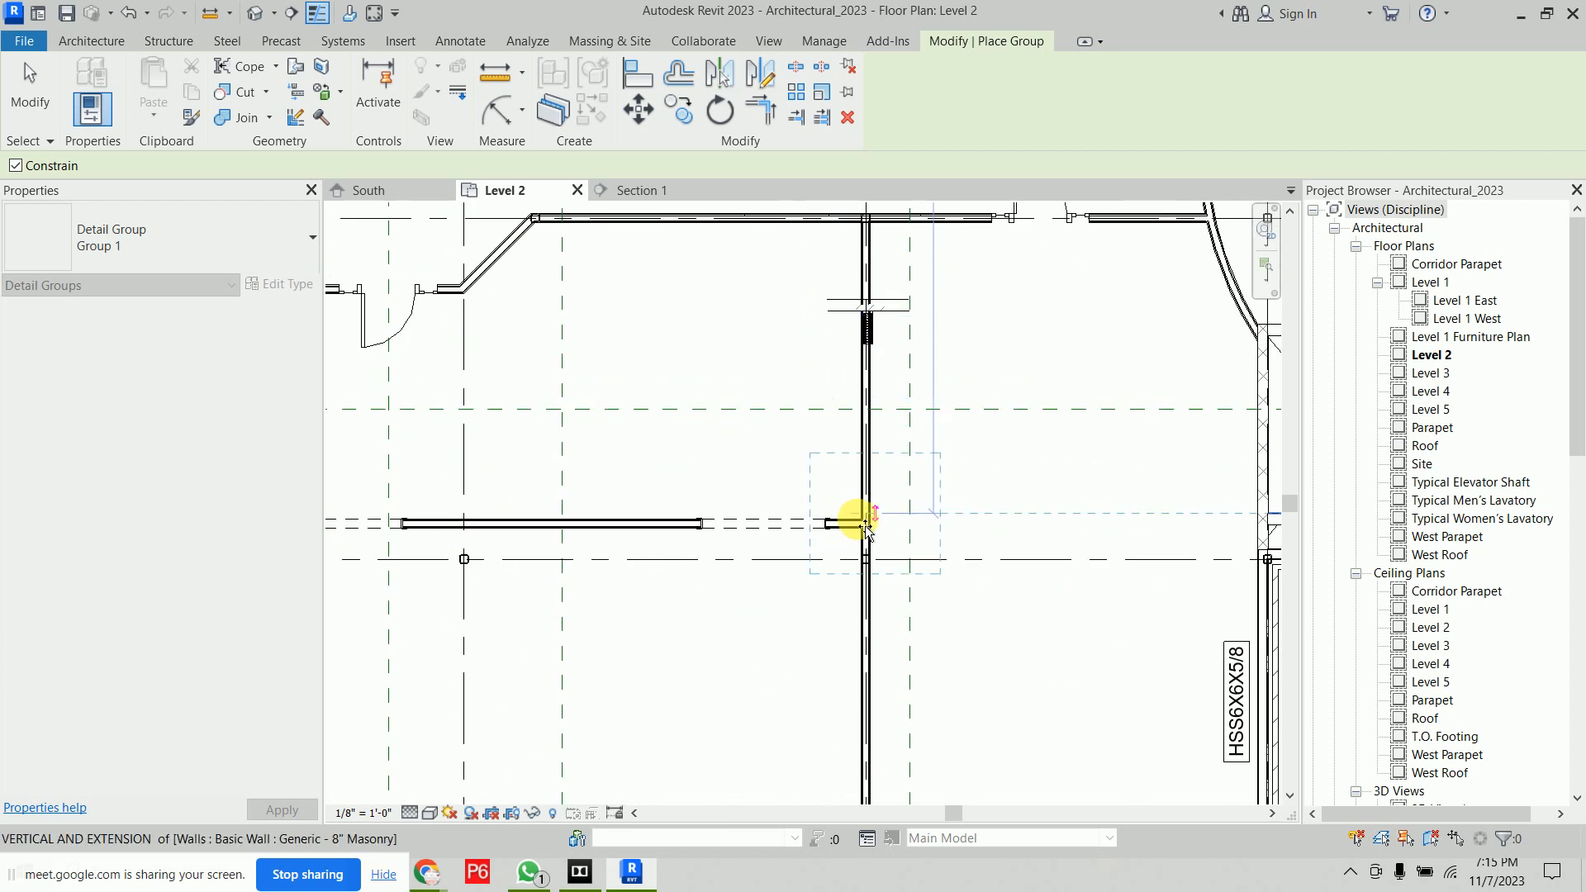
pyautogui.click(872, 507)
pyautogui.scroll(4, 913, 545)
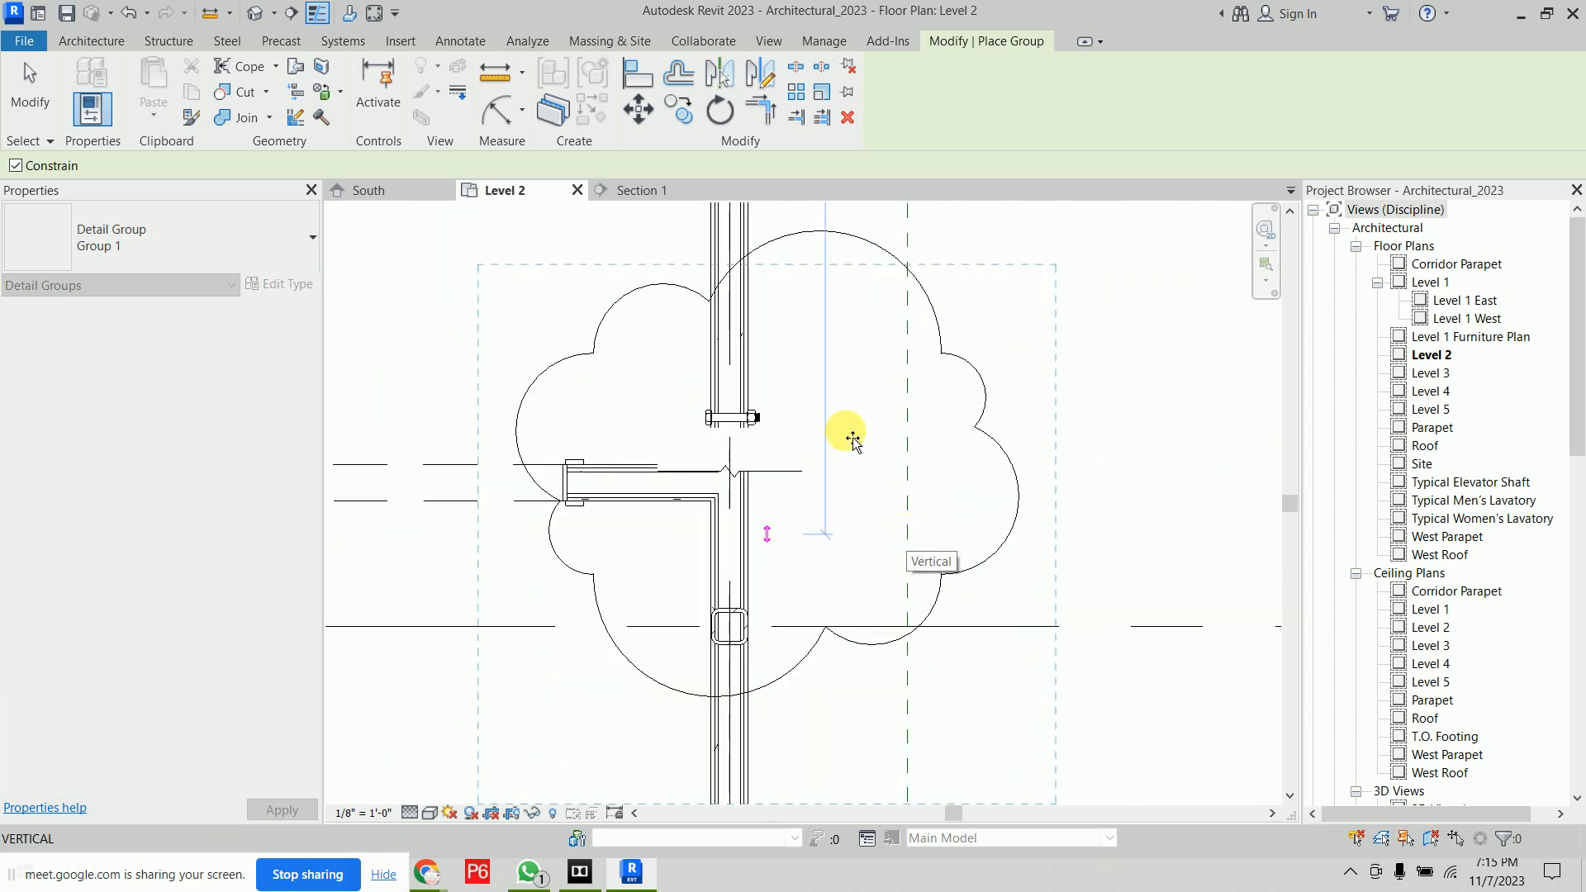
pyautogui.click(170, 242)
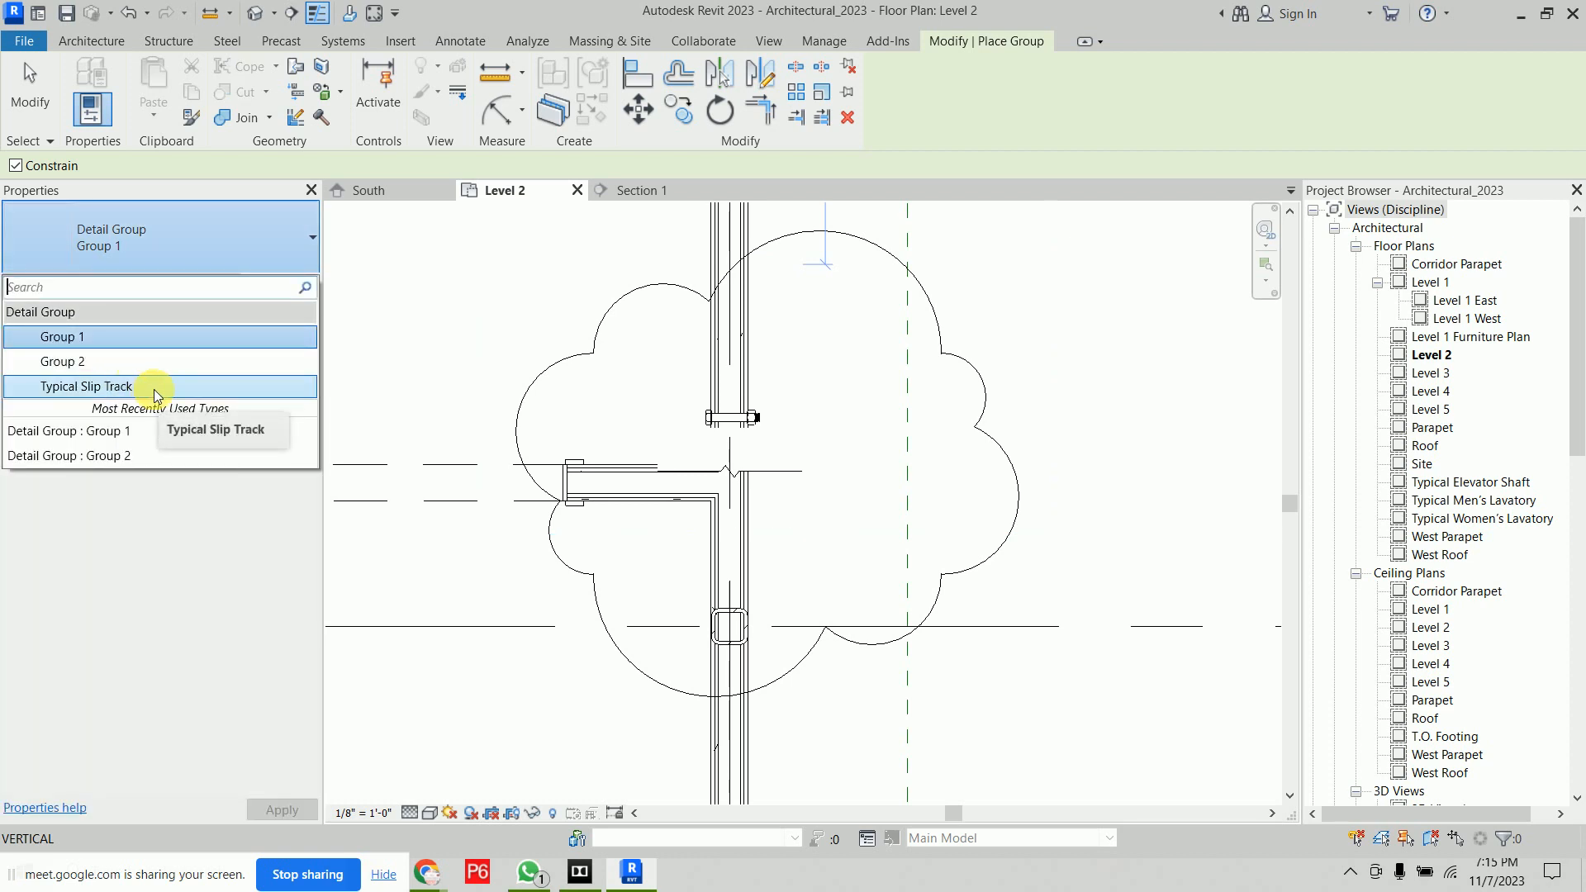
pyautogui.press('Escape')
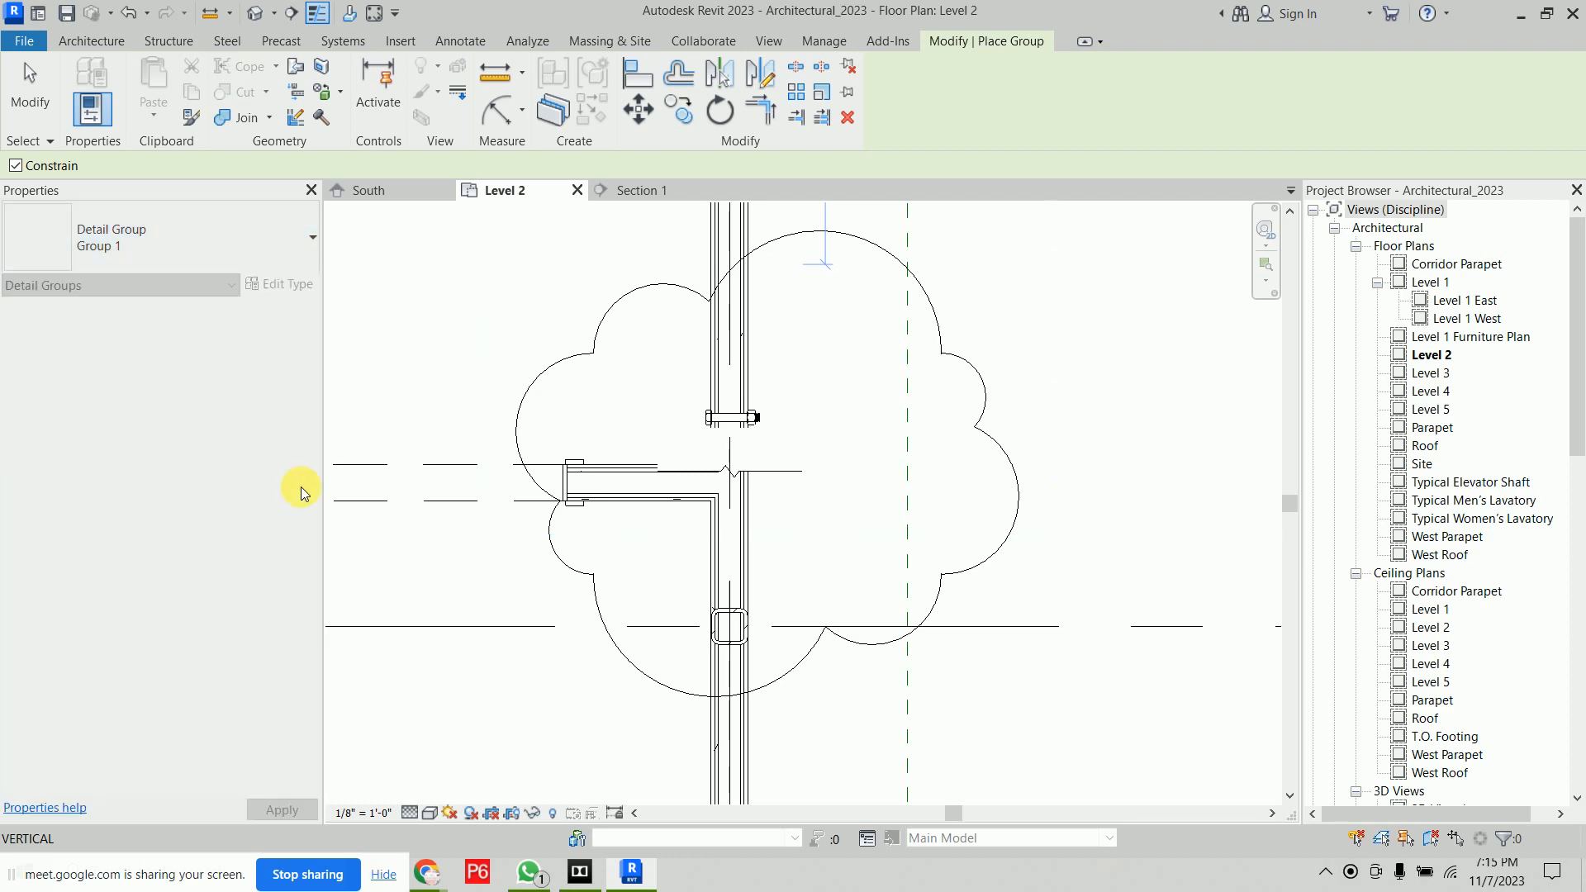
pyautogui.press('Escape')
# Open the Section 1 view and set its detail level to Fine
pyautogui.scroll(-2, 652, 413)
pyautogui.moveTo(717, 410); pyautogui.dragTo(619, 531, button='middle')
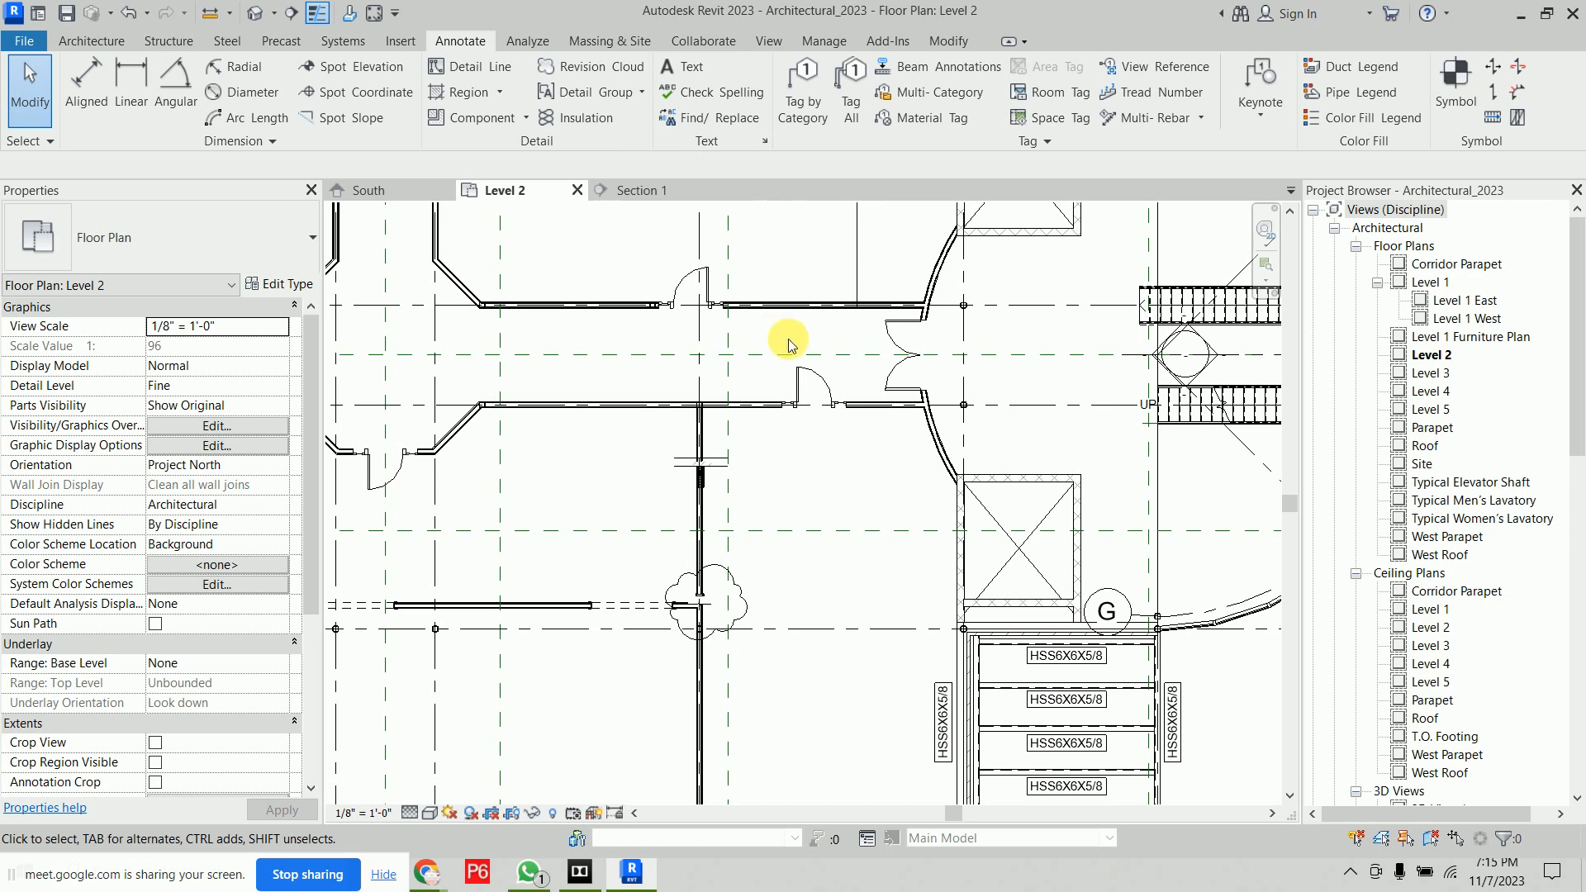
pyautogui.moveTo(740, 225); pyautogui.dragTo(672, 290, button='middle')
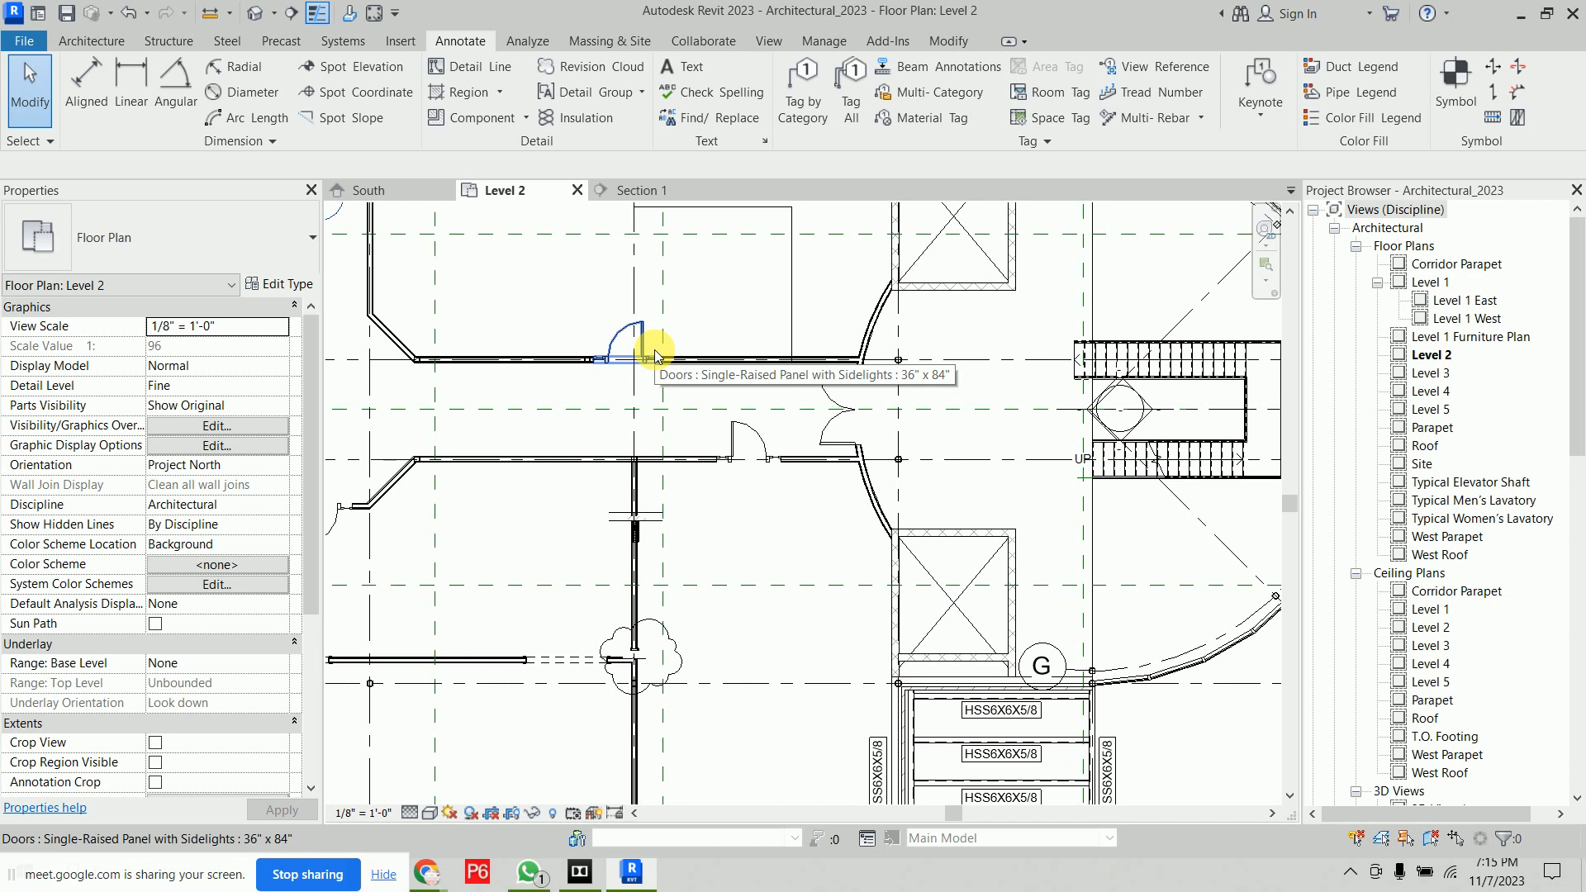
pyautogui.click(643, 190)
pyautogui.moveTo(767, 642); pyautogui.dragTo(851, 495, button='middle')
pyautogui.click(414, 811)
pyautogui.click(421, 790)
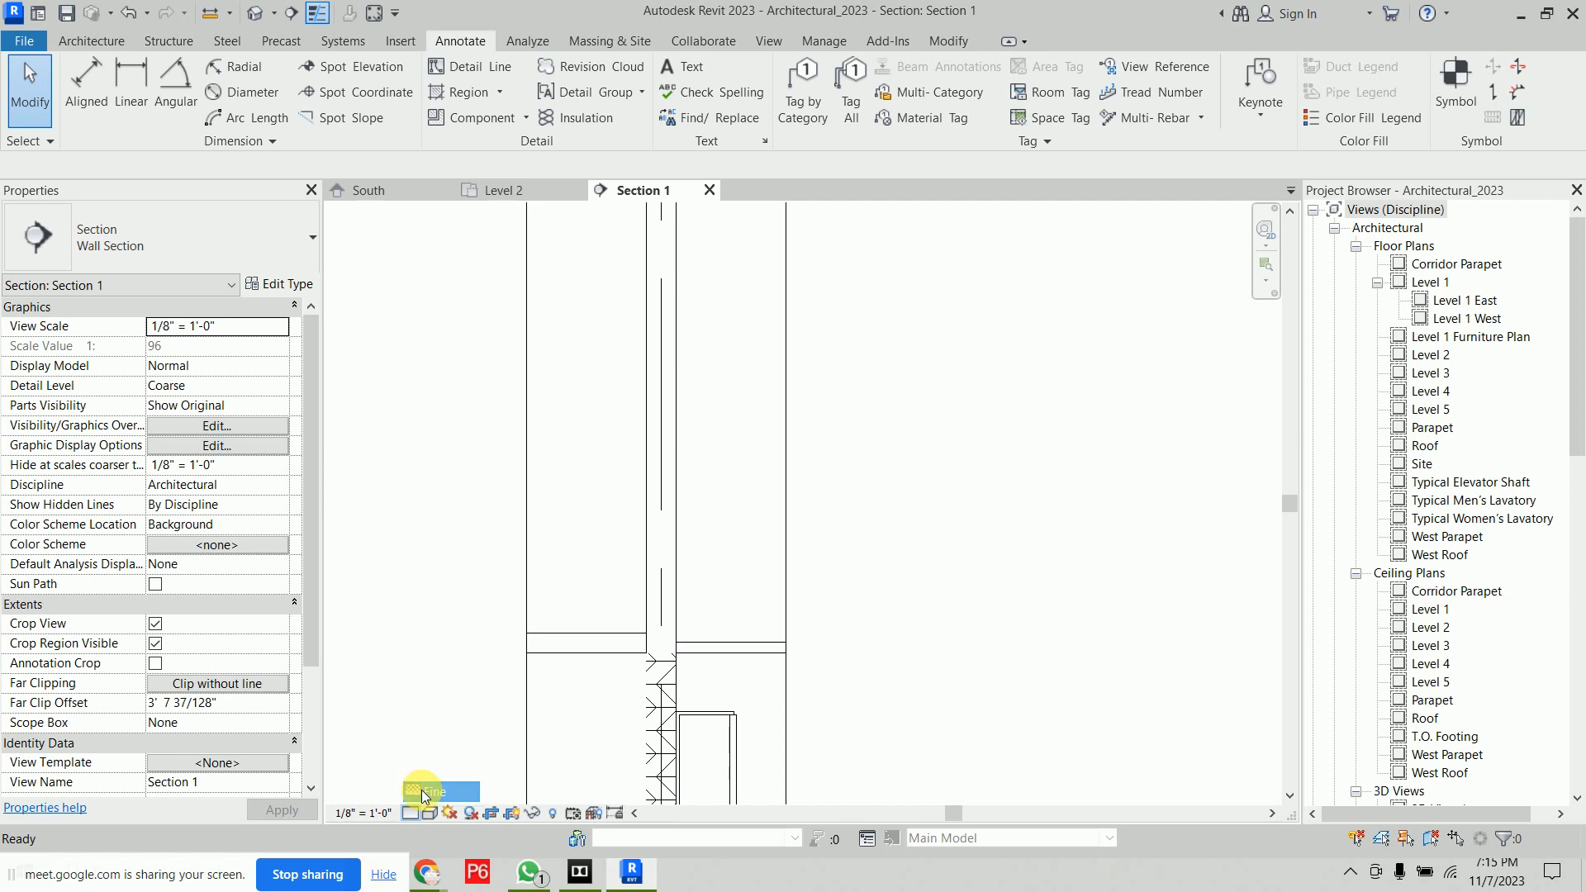
pyautogui.scroll(5, 660, 497)
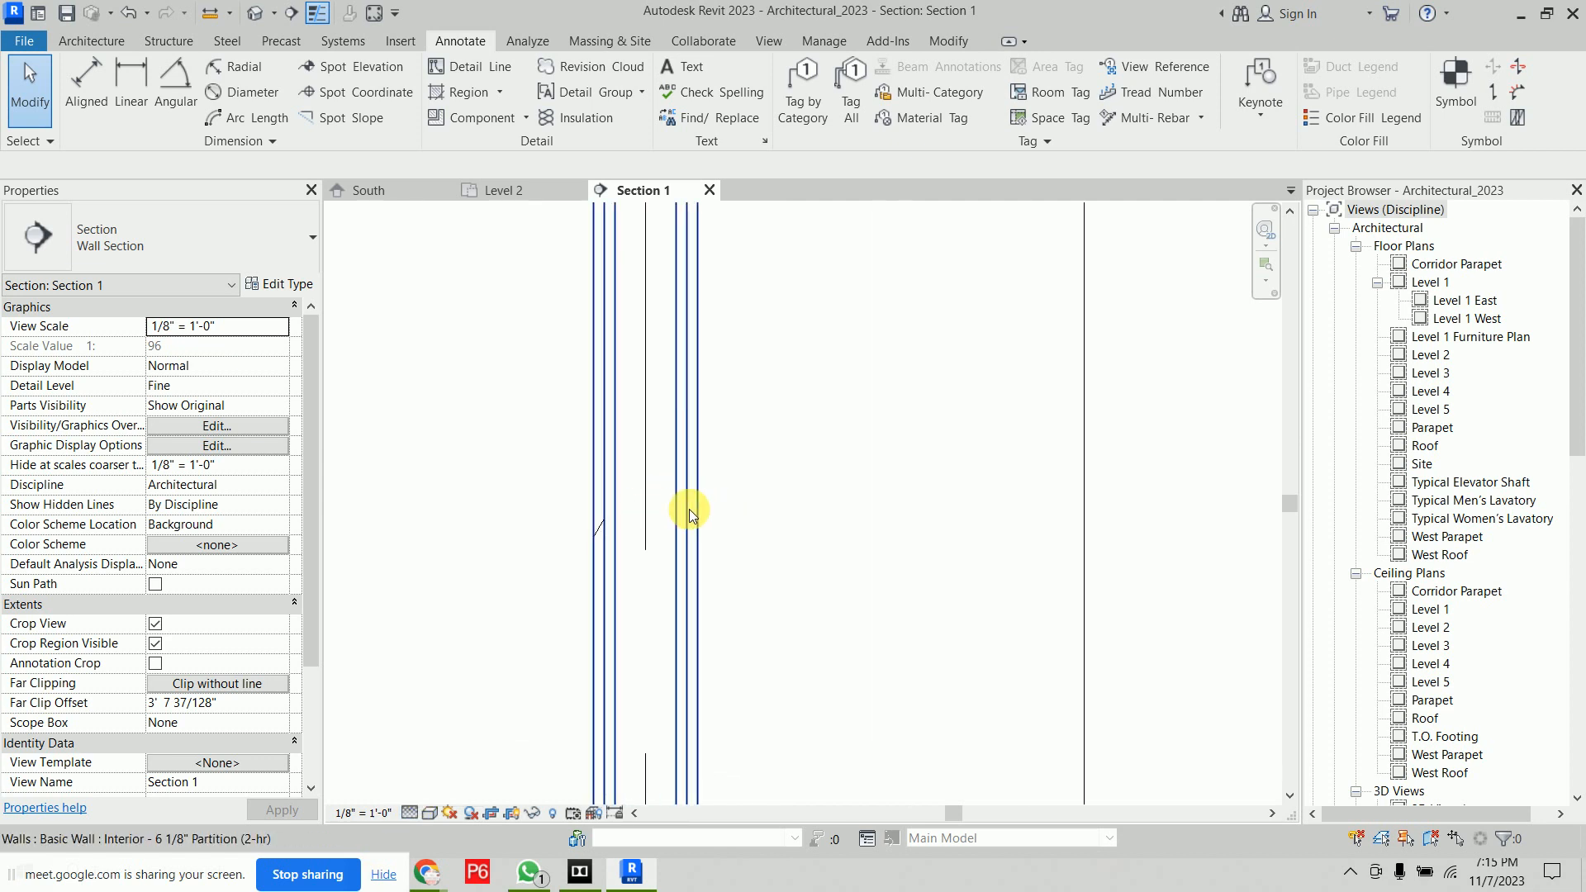
pyautogui.scroll(2, 670, 501)
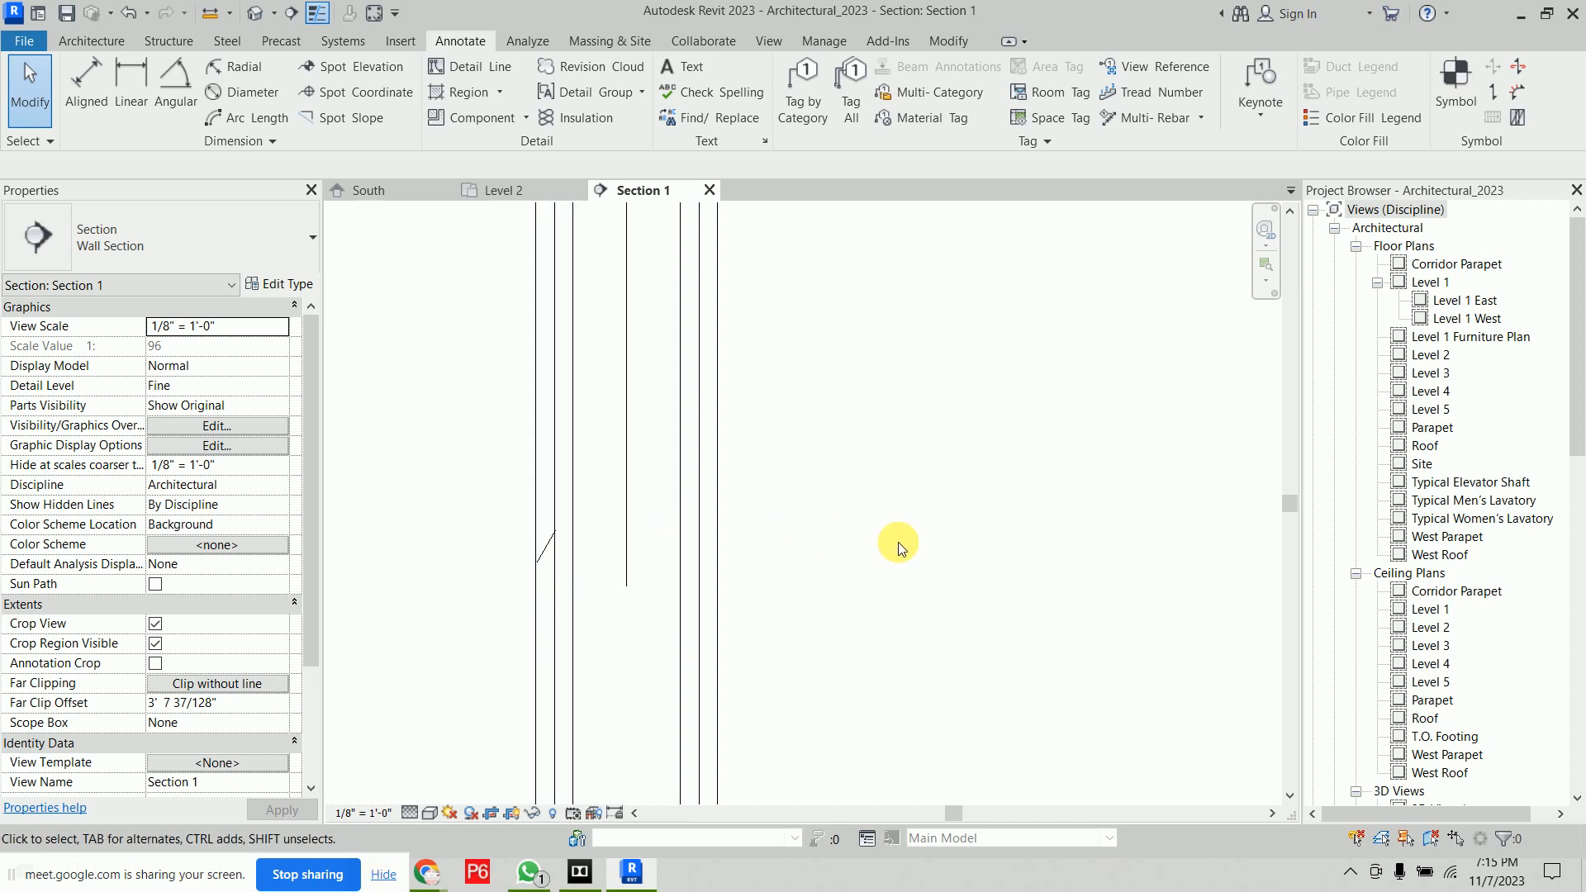
pyautogui.moveTo(861, 398); pyautogui.dragTo(877, 609, button='middle')
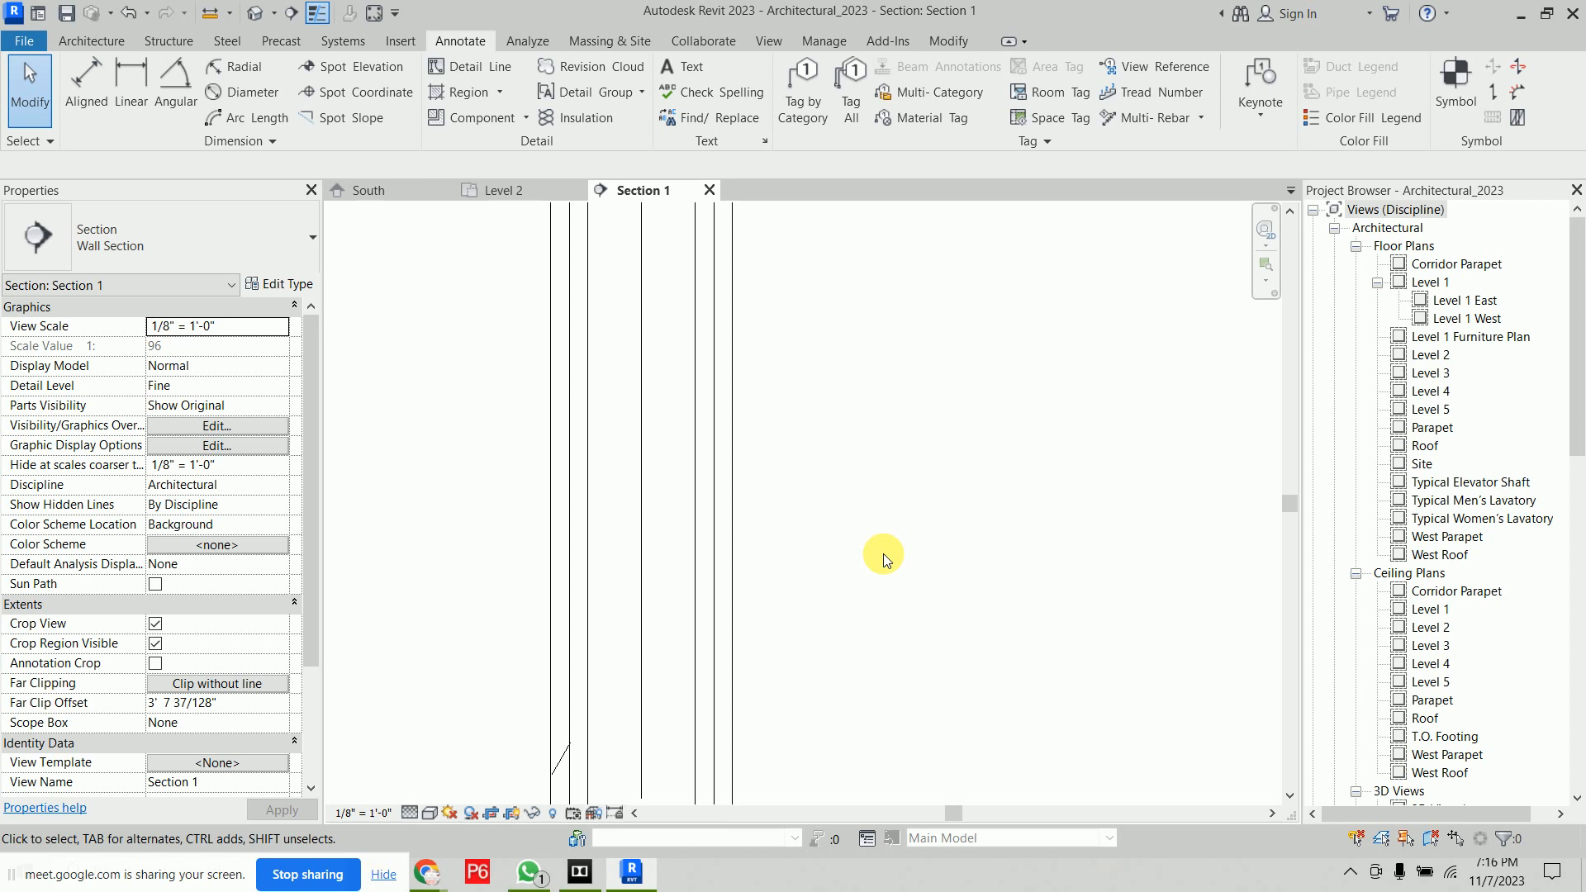
pyautogui.moveTo(884, 553); pyautogui.dragTo(825, 697, button='middle')
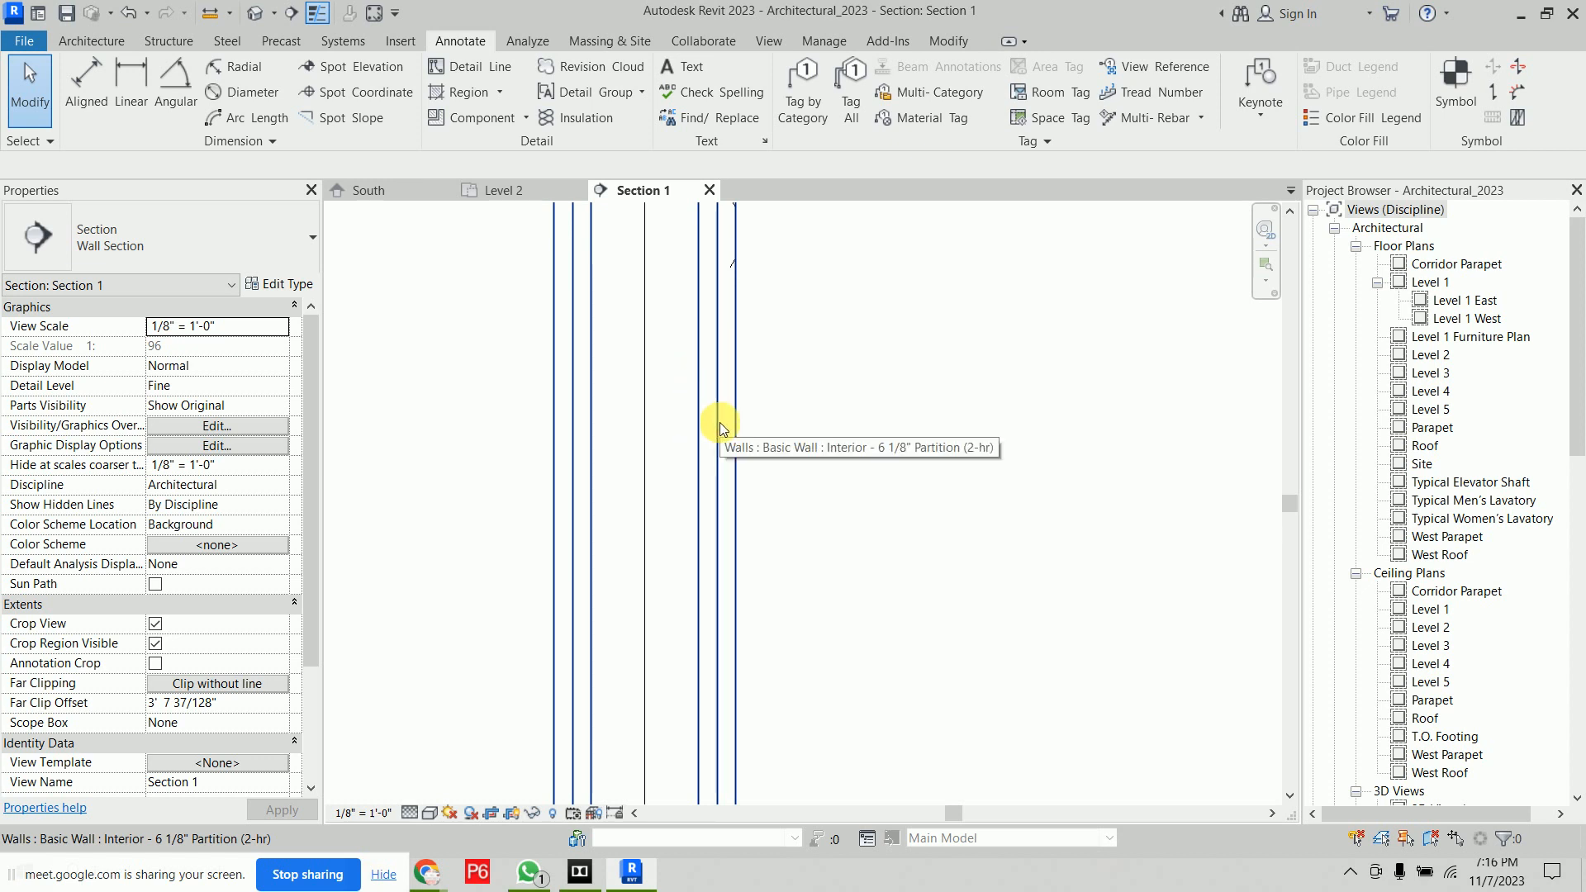
pyautogui.press('d')
pyautogui.press('i')
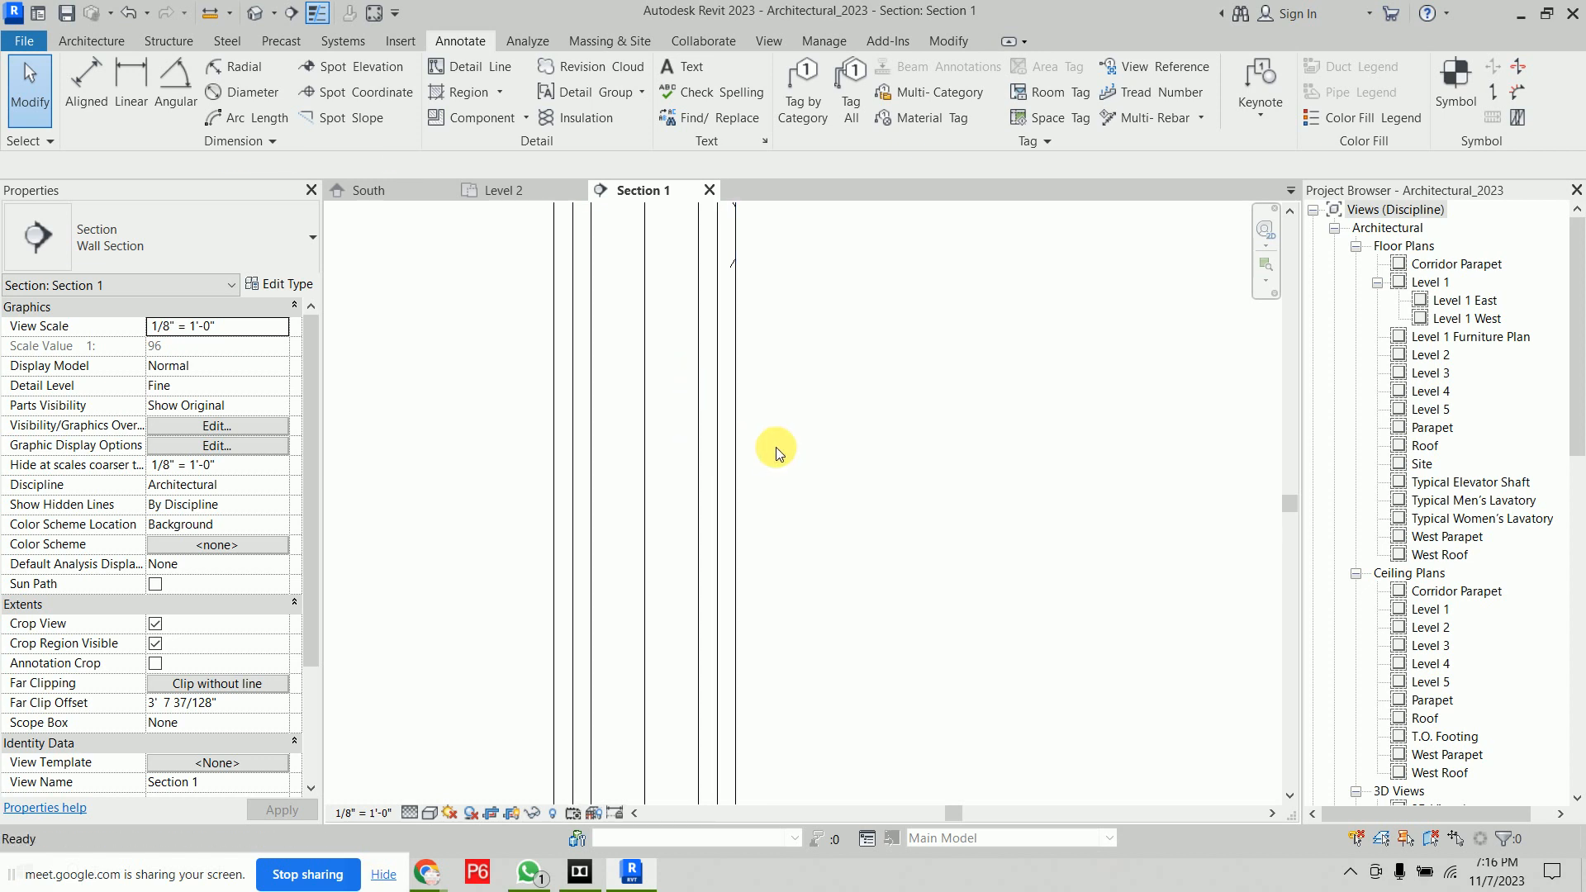
pyautogui.scroll(2, 696, 391)
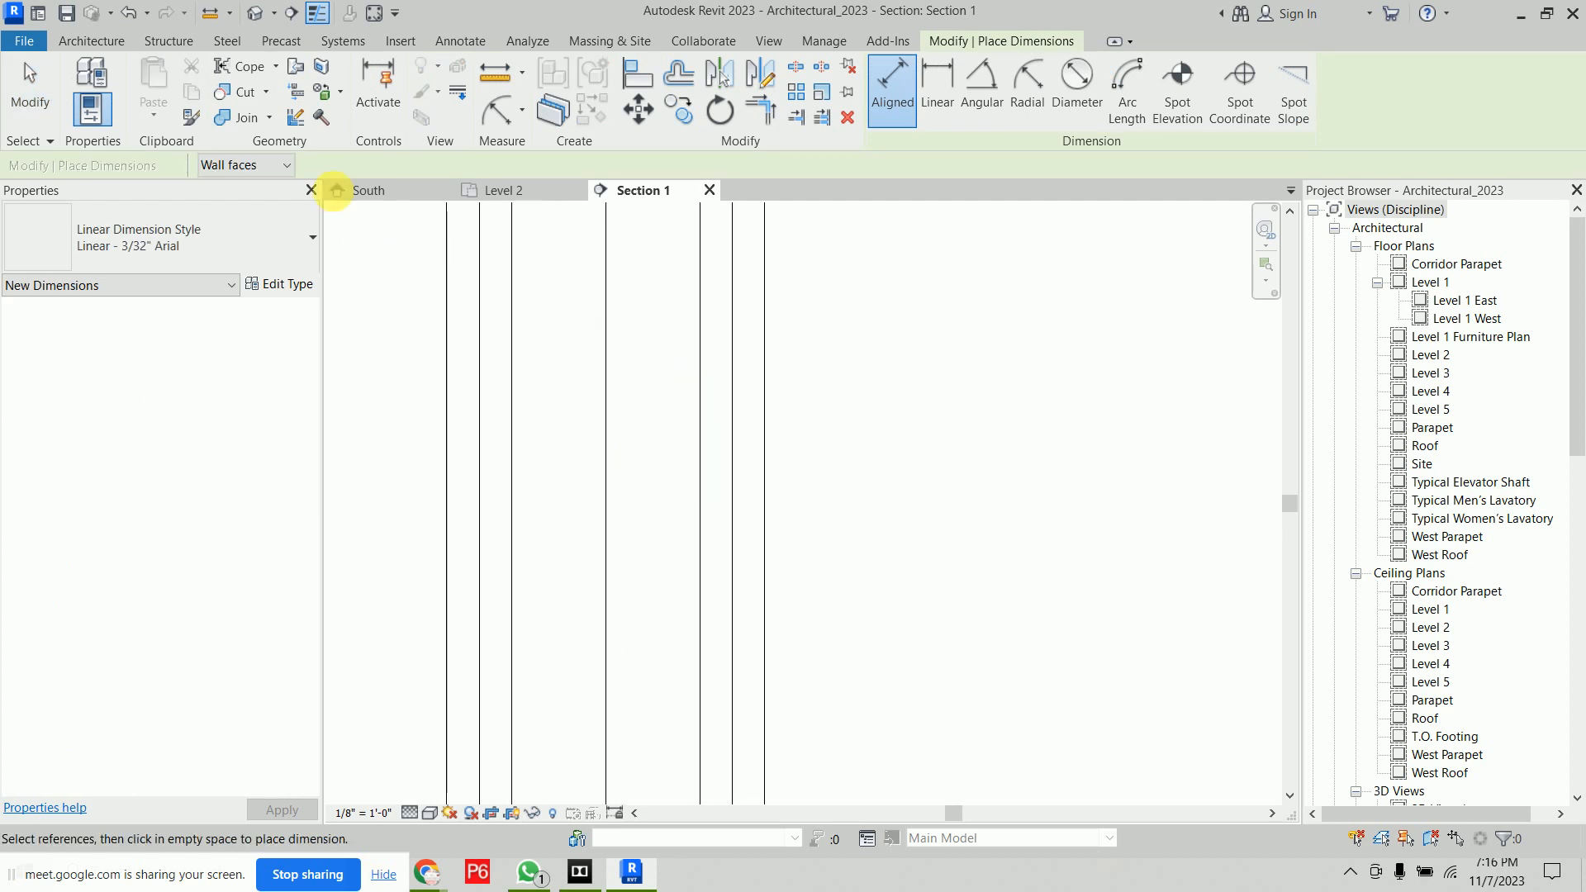
pyautogui.click(270, 168)
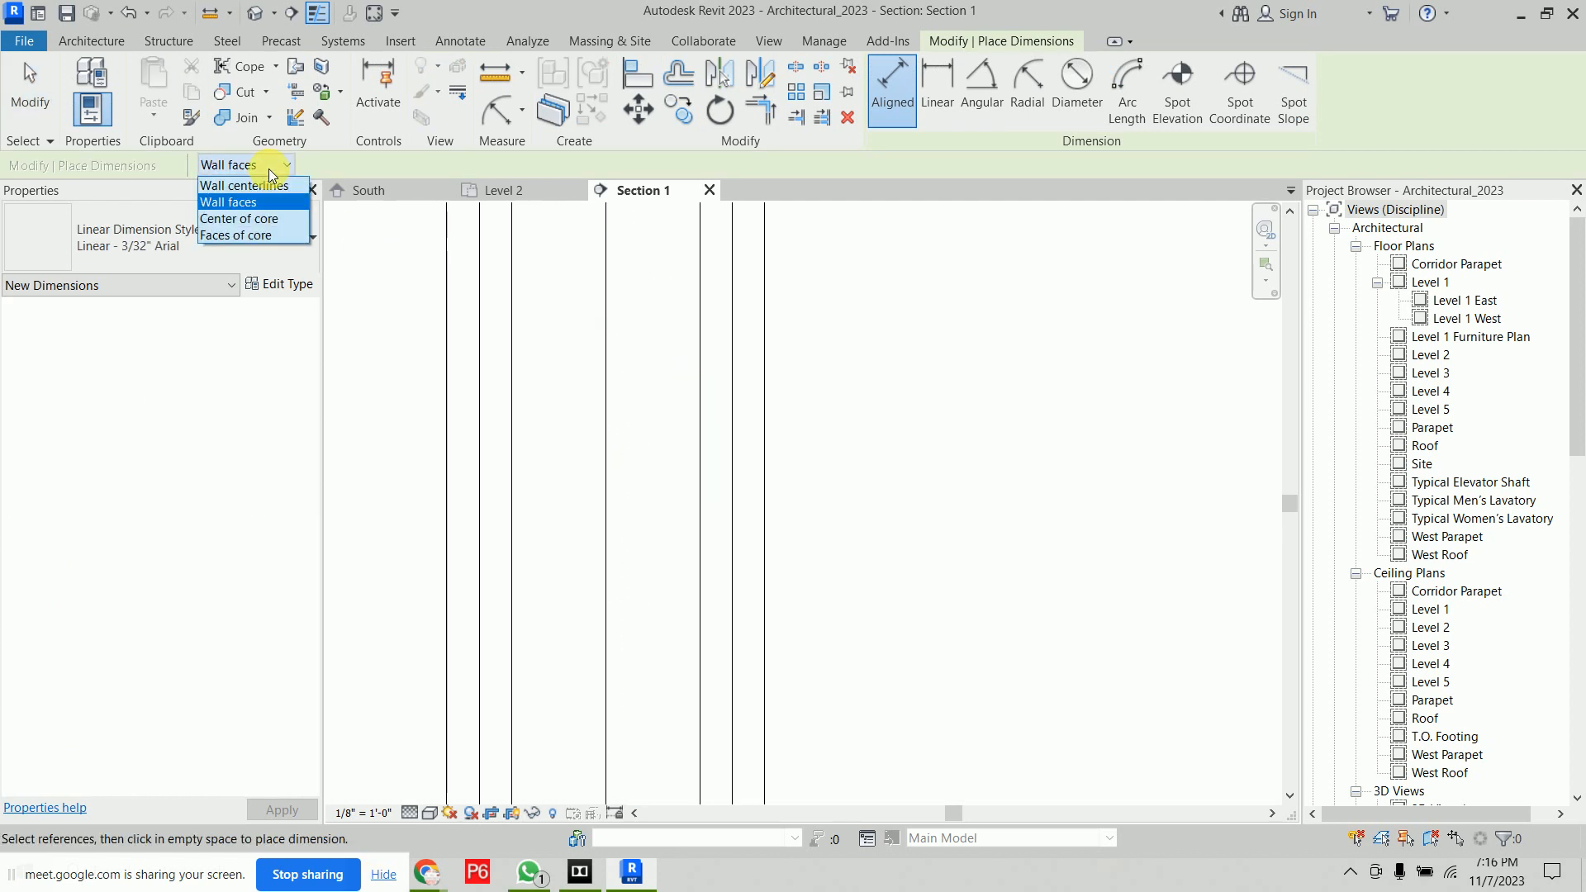
pyautogui.click(247, 202)
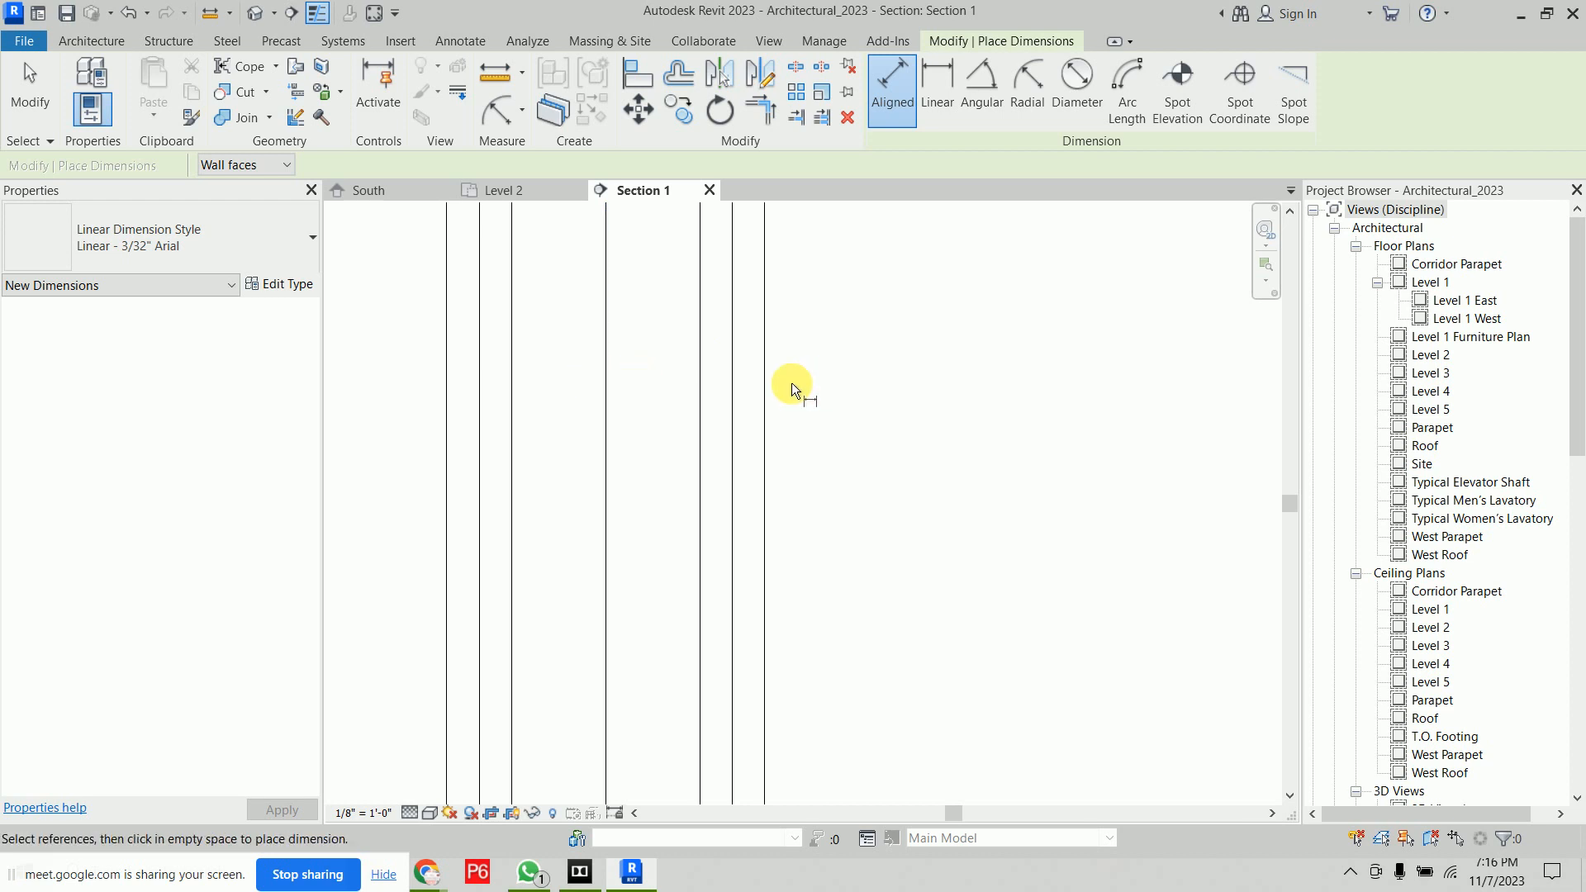
pyautogui.press('Escape')
pyautogui.press('Escape')
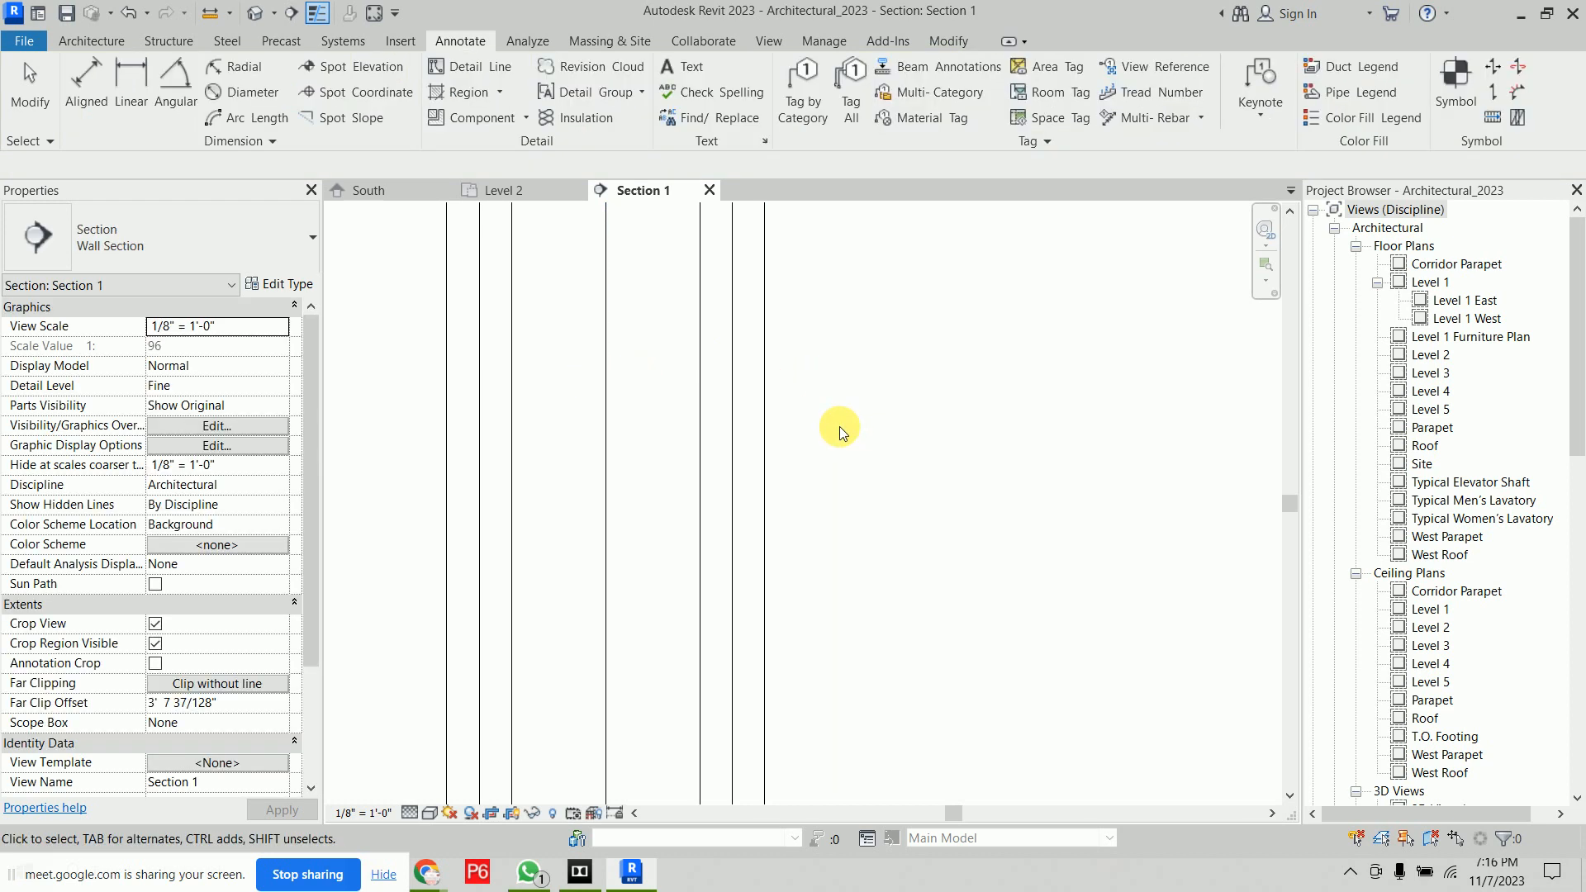
# Change the material of the last interior Finish 2 layer of the Interior - 6 1/8" Partition (2-hr) wall type to Insulation / Thermal Barriers - Batt insulation
pyautogui.click(728, 381)
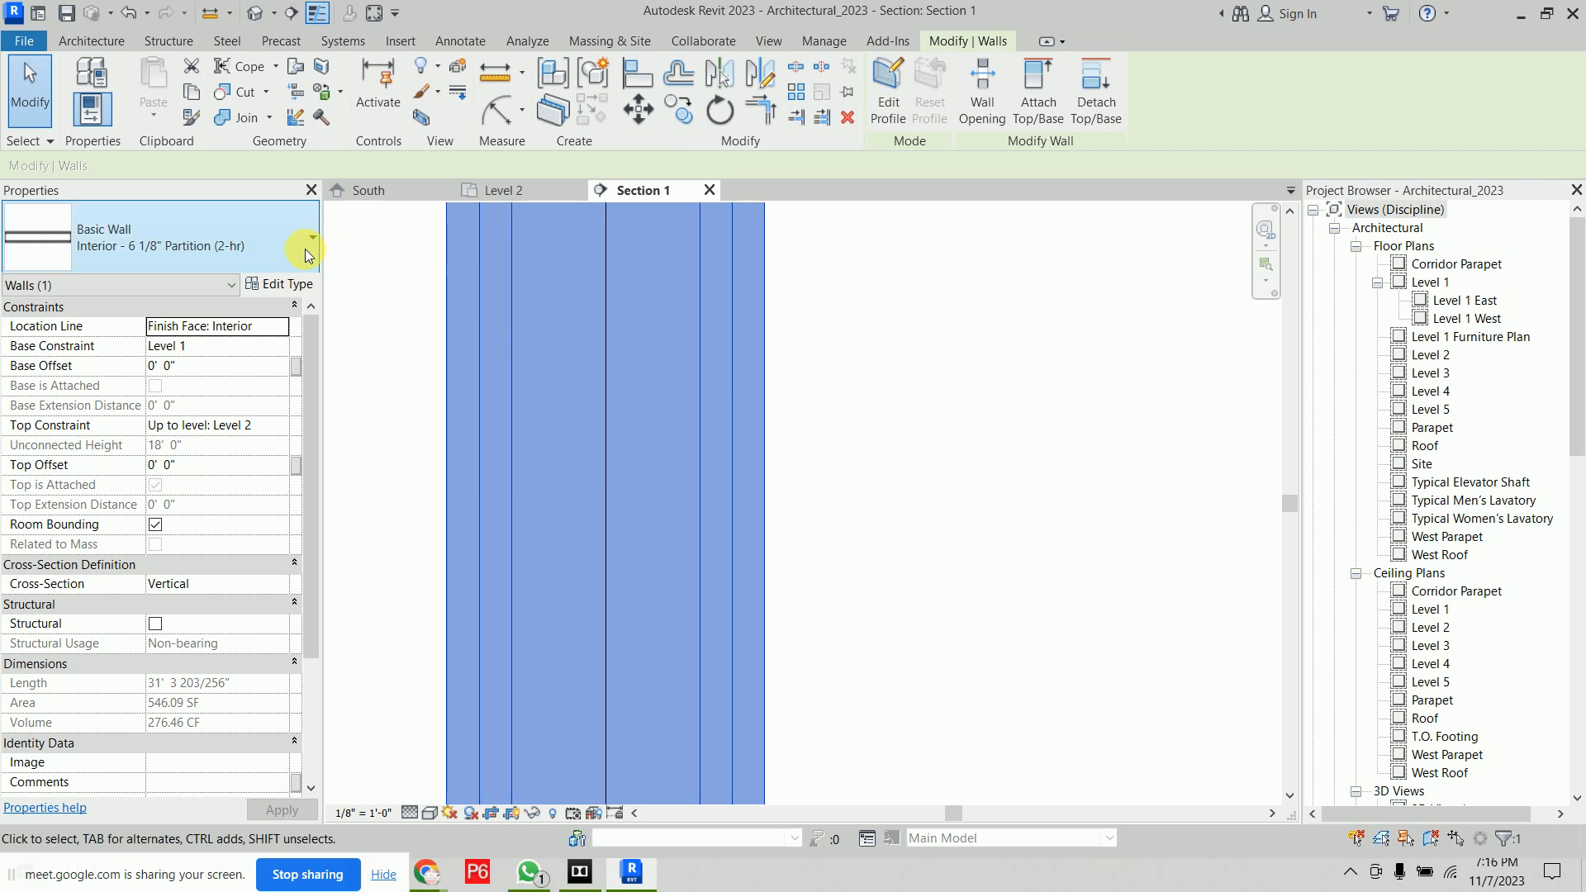
pyautogui.click(281, 285)
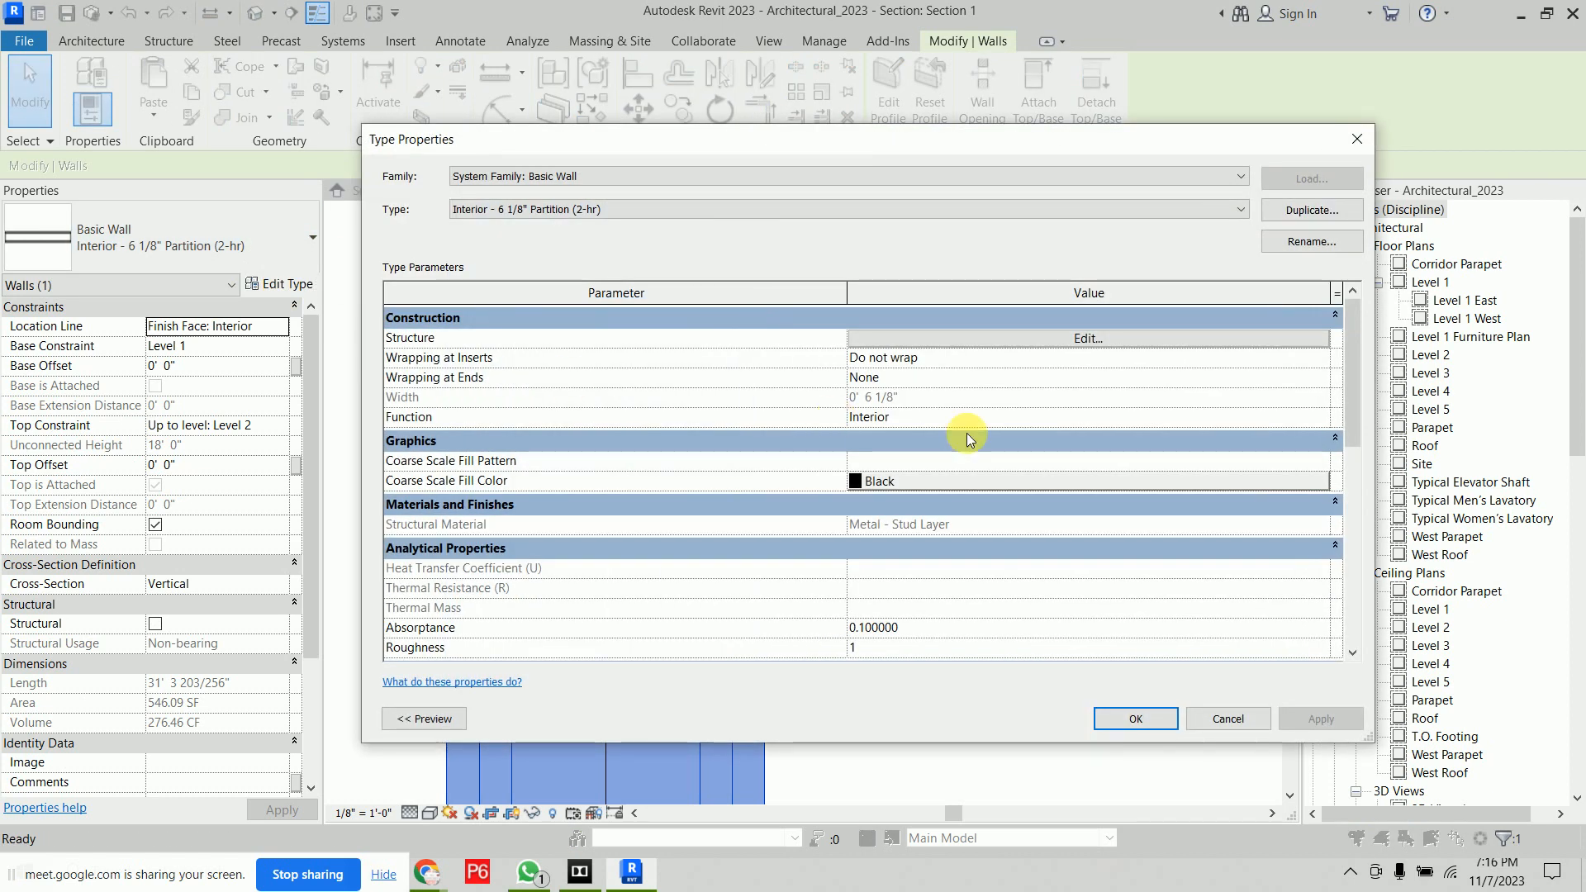
pyautogui.click(443, 718)
pyautogui.click(496, 719)
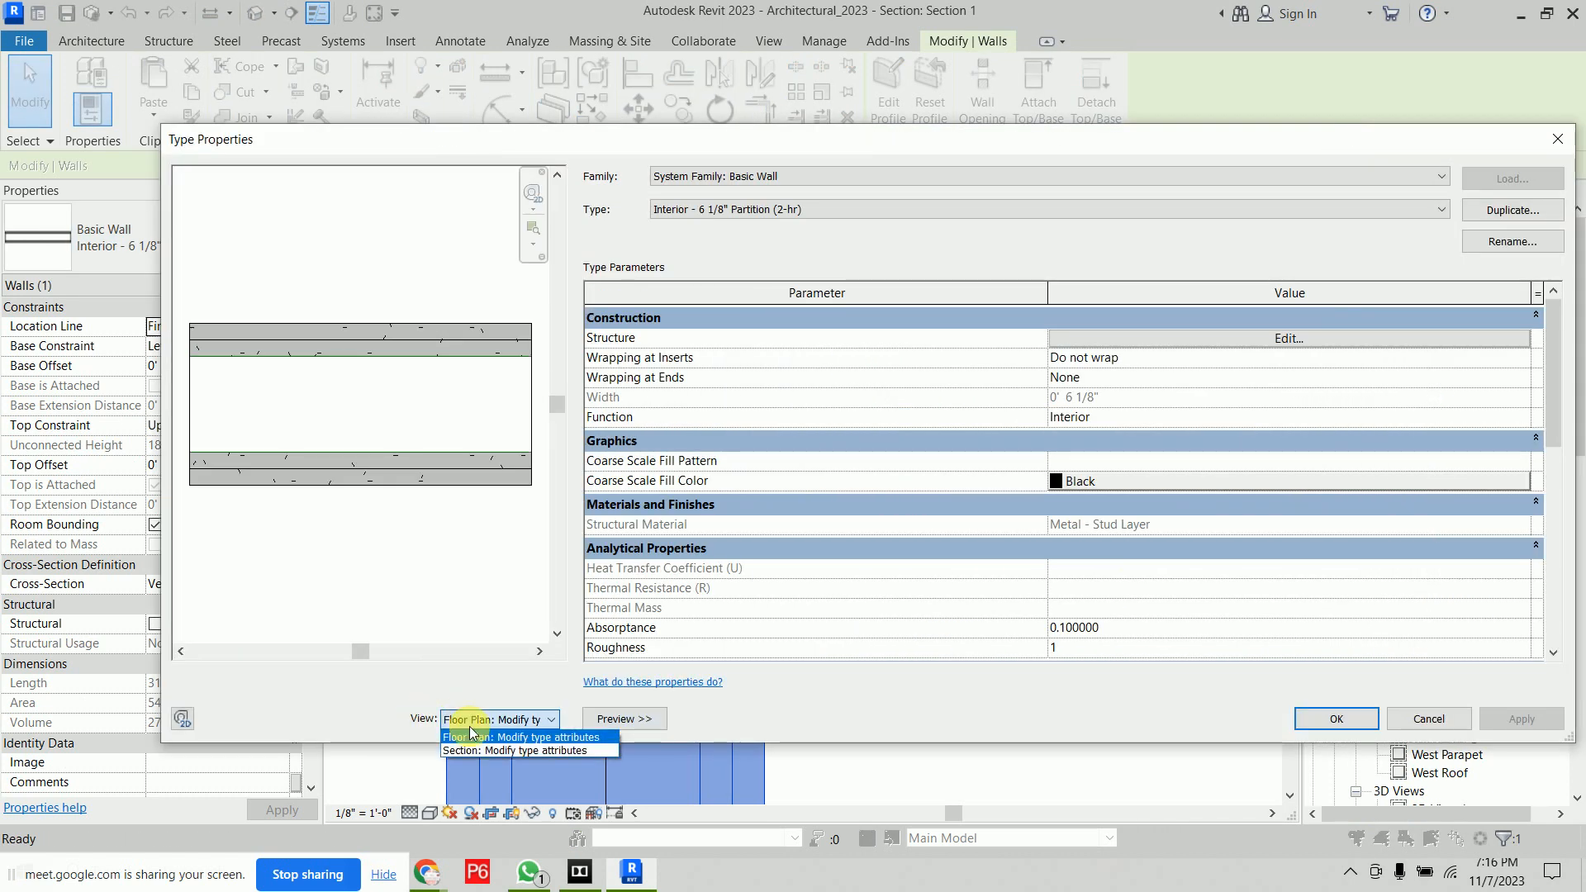
pyautogui.click(484, 751)
pyautogui.scroll(5, 395, 596)
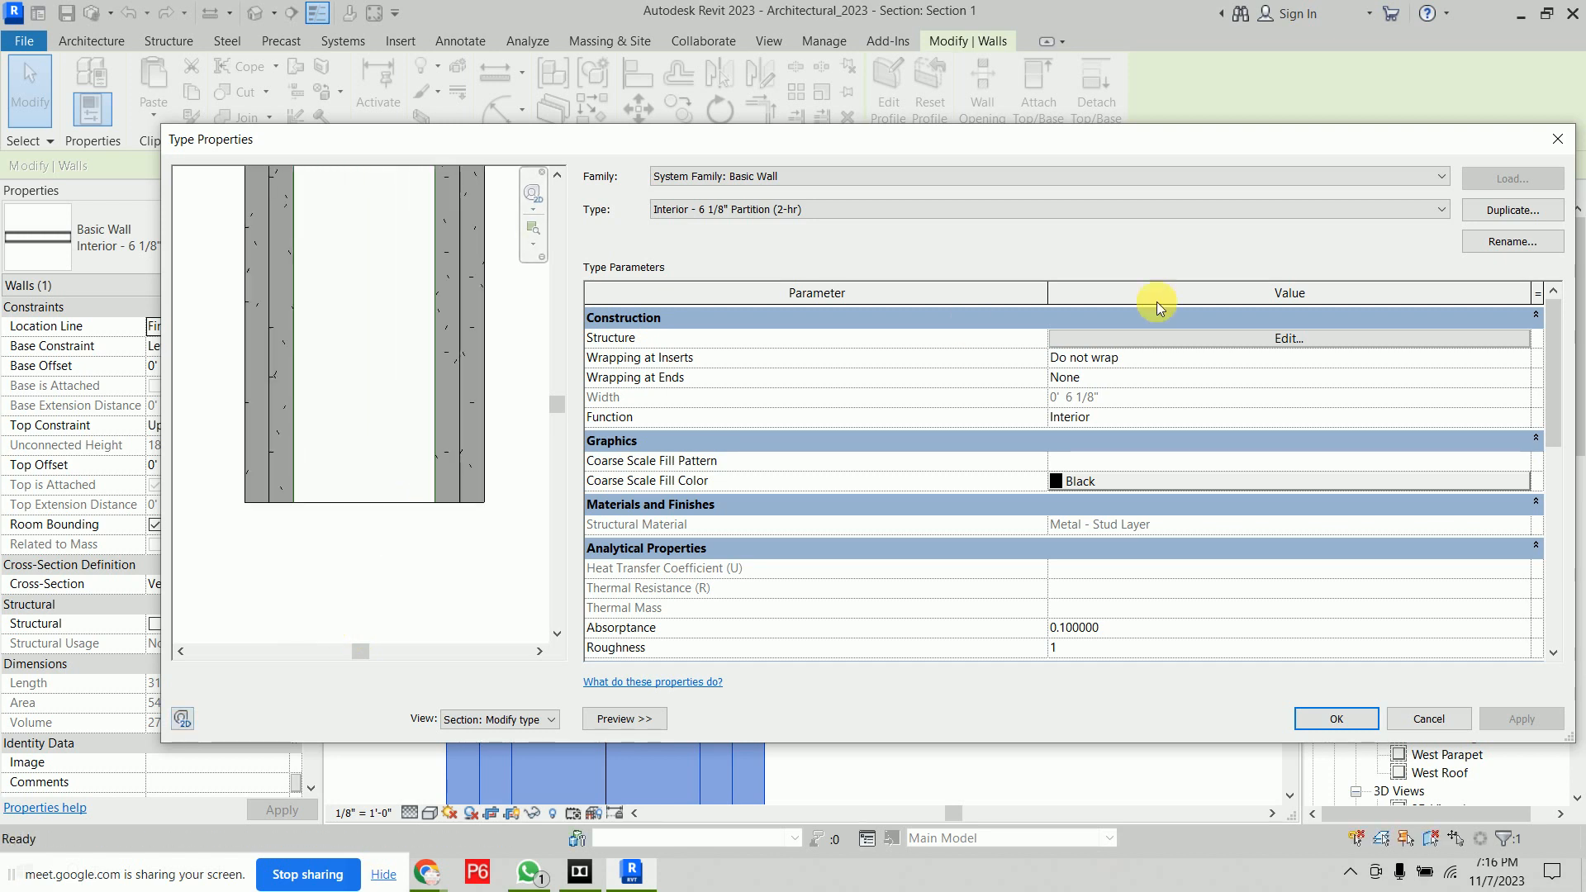
pyautogui.click(1183, 338)
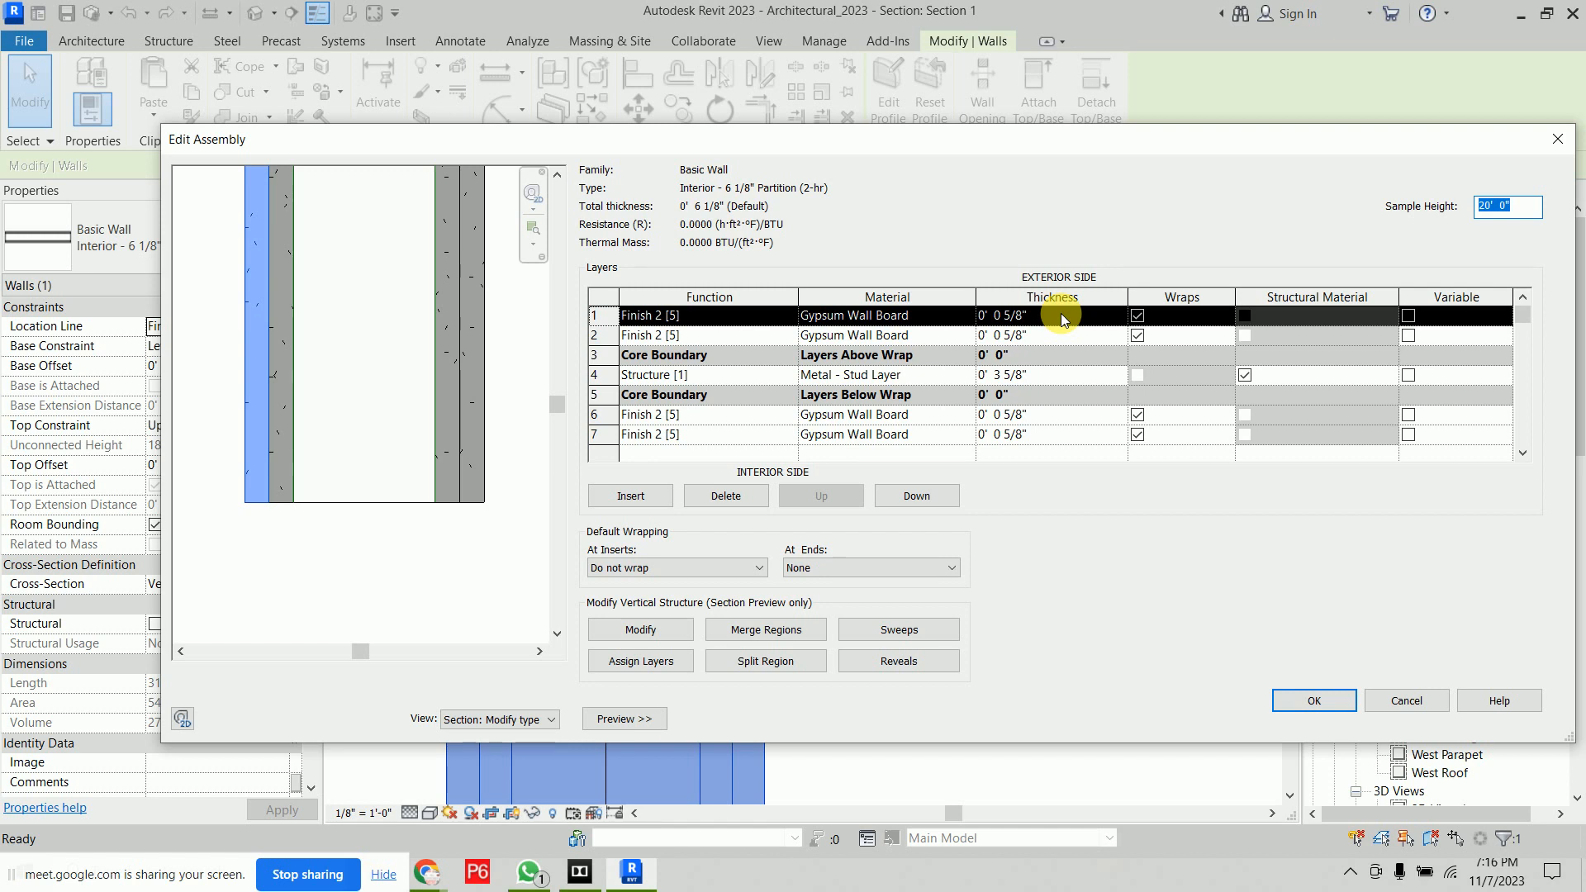
pyautogui.click(682, 435)
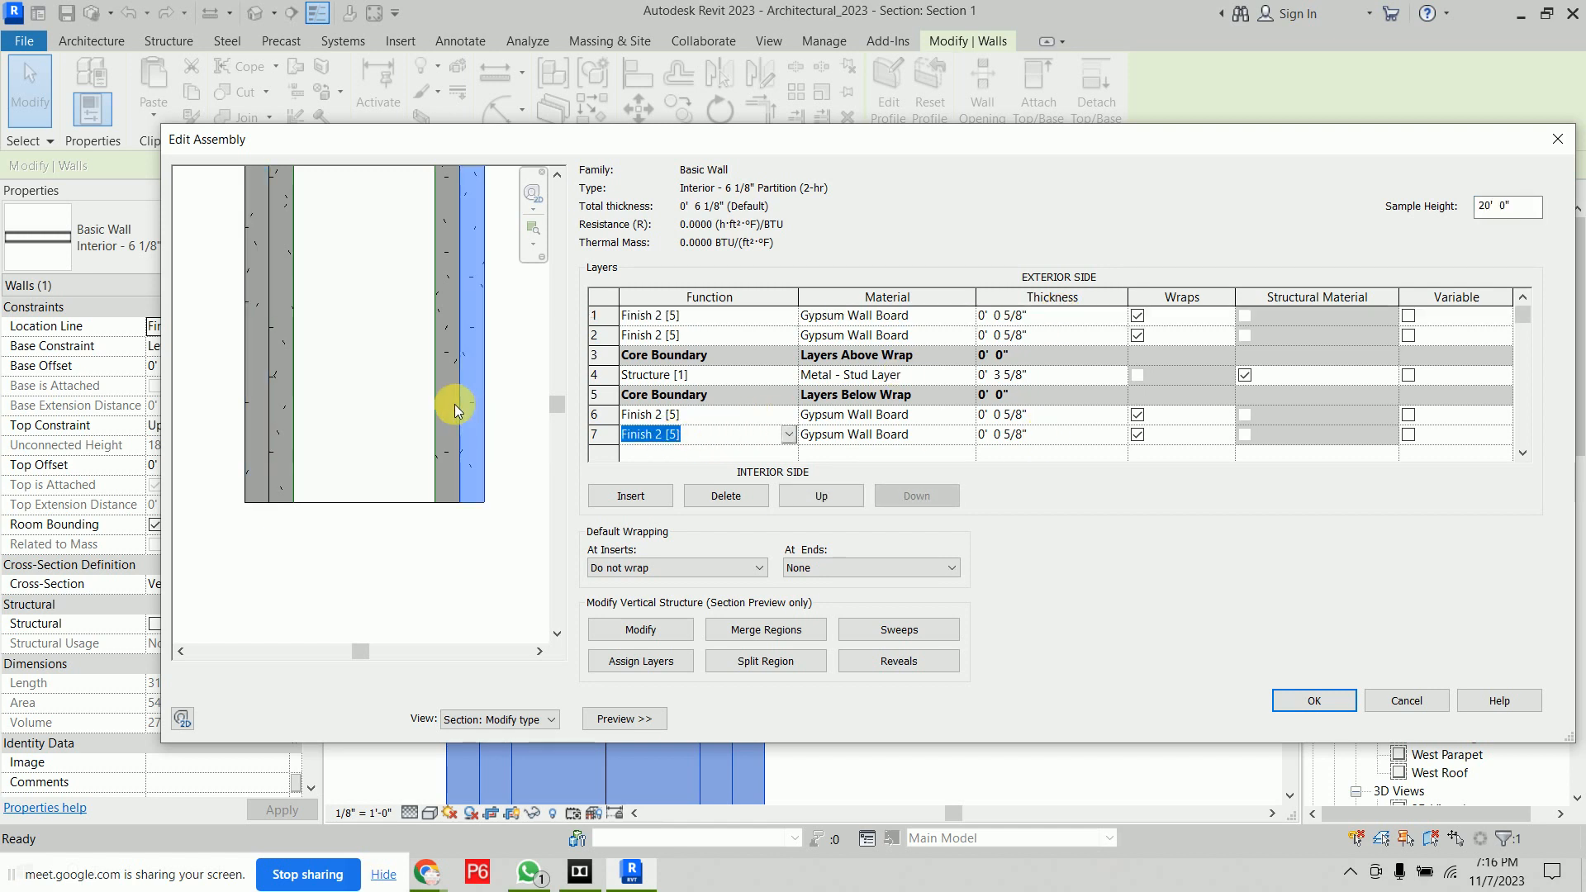
pyautogui.click(970, 443)
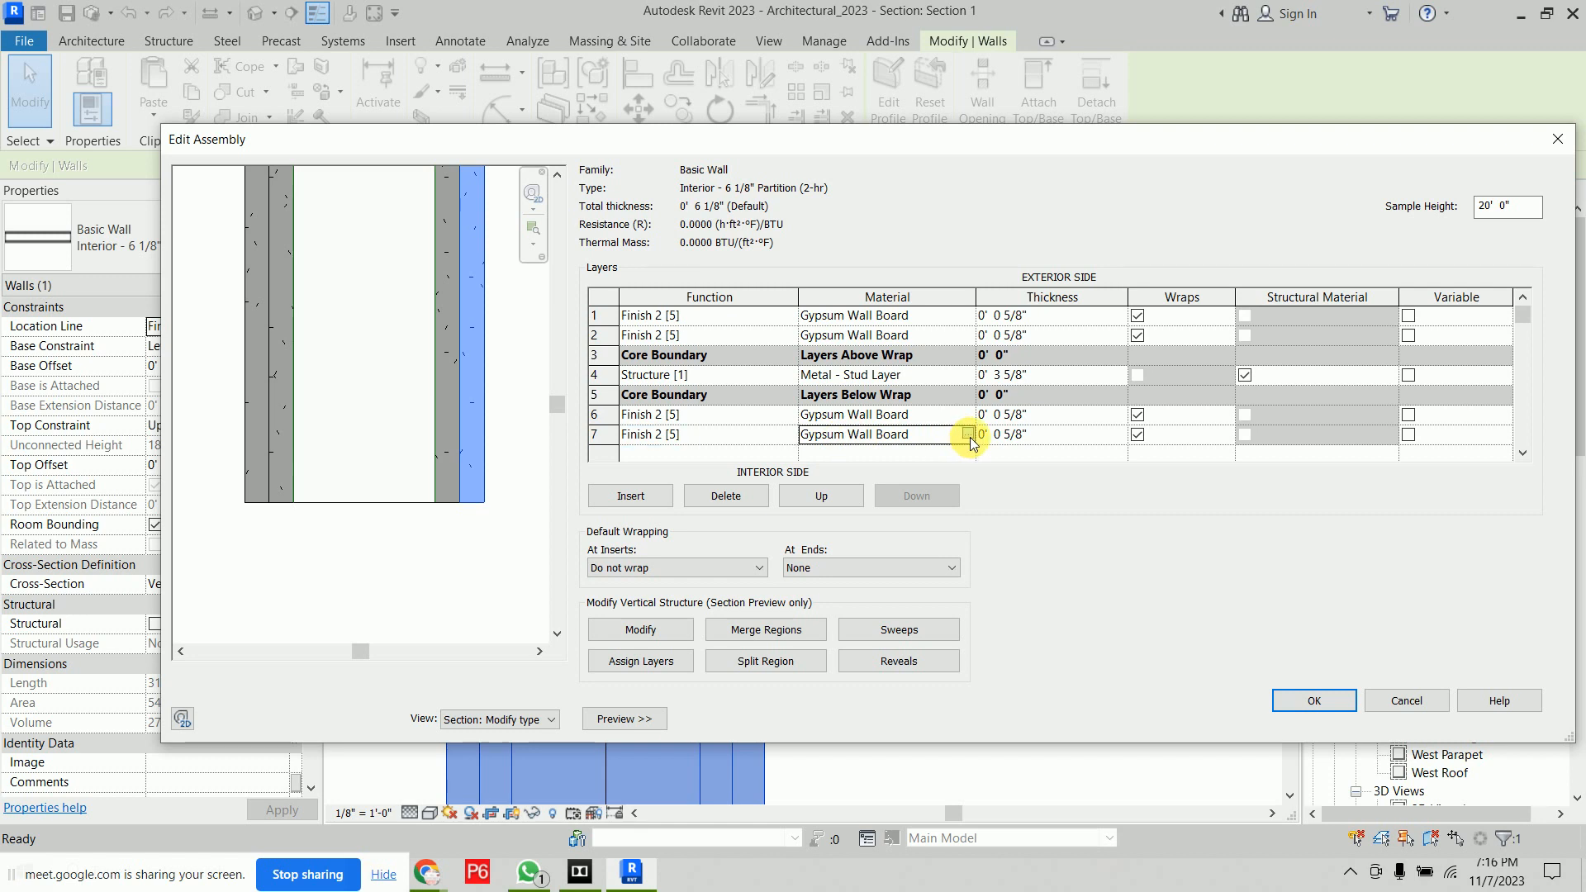
pyautogui.click(967, 433)
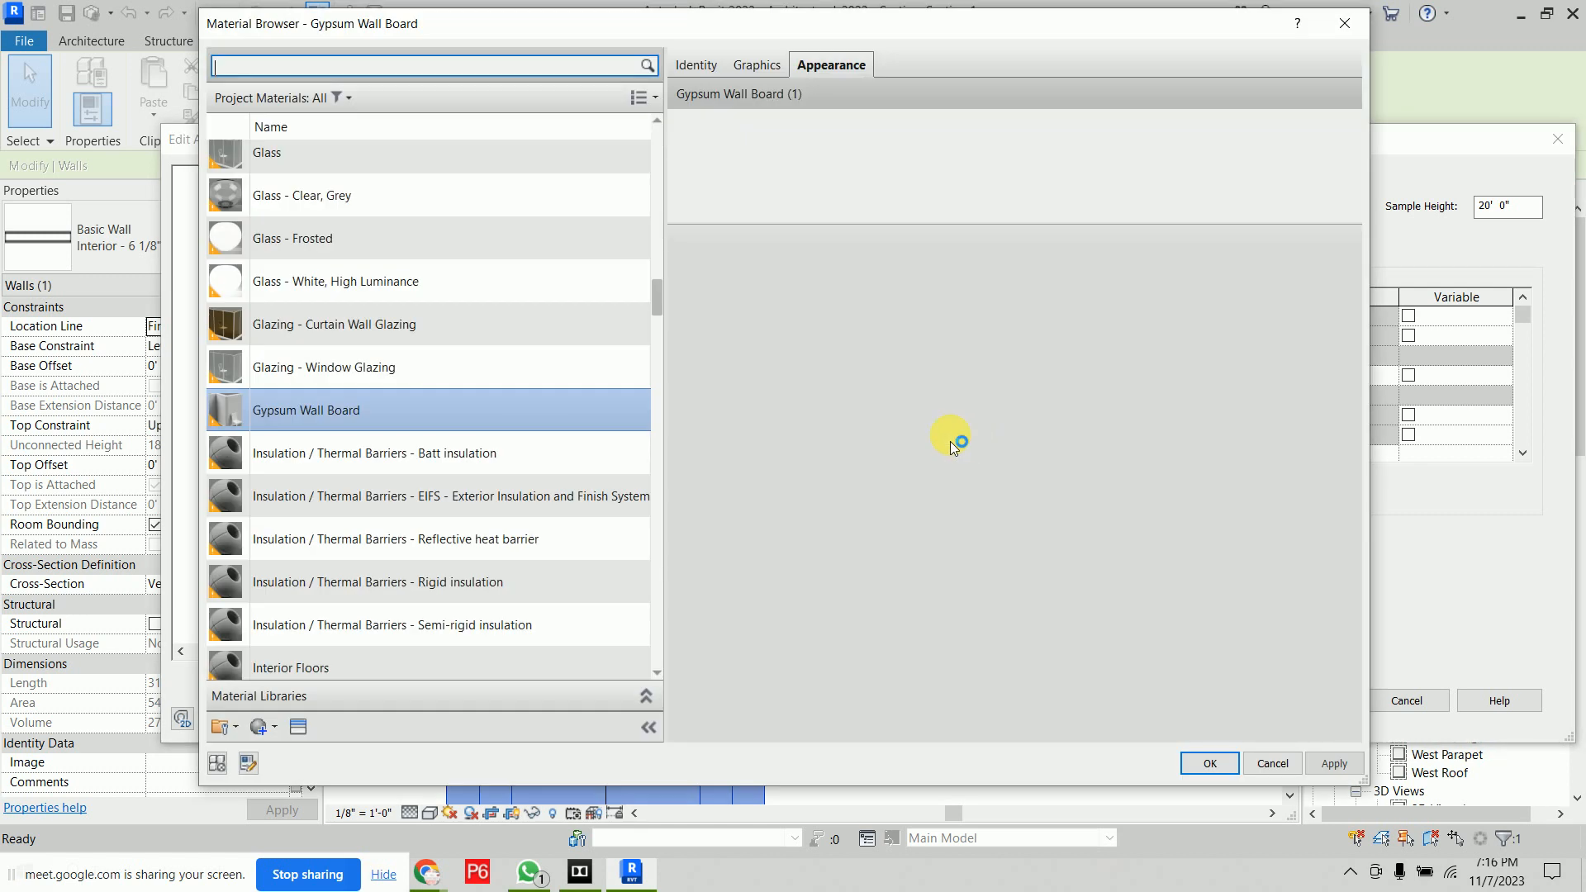
pyautogui.write('ins')
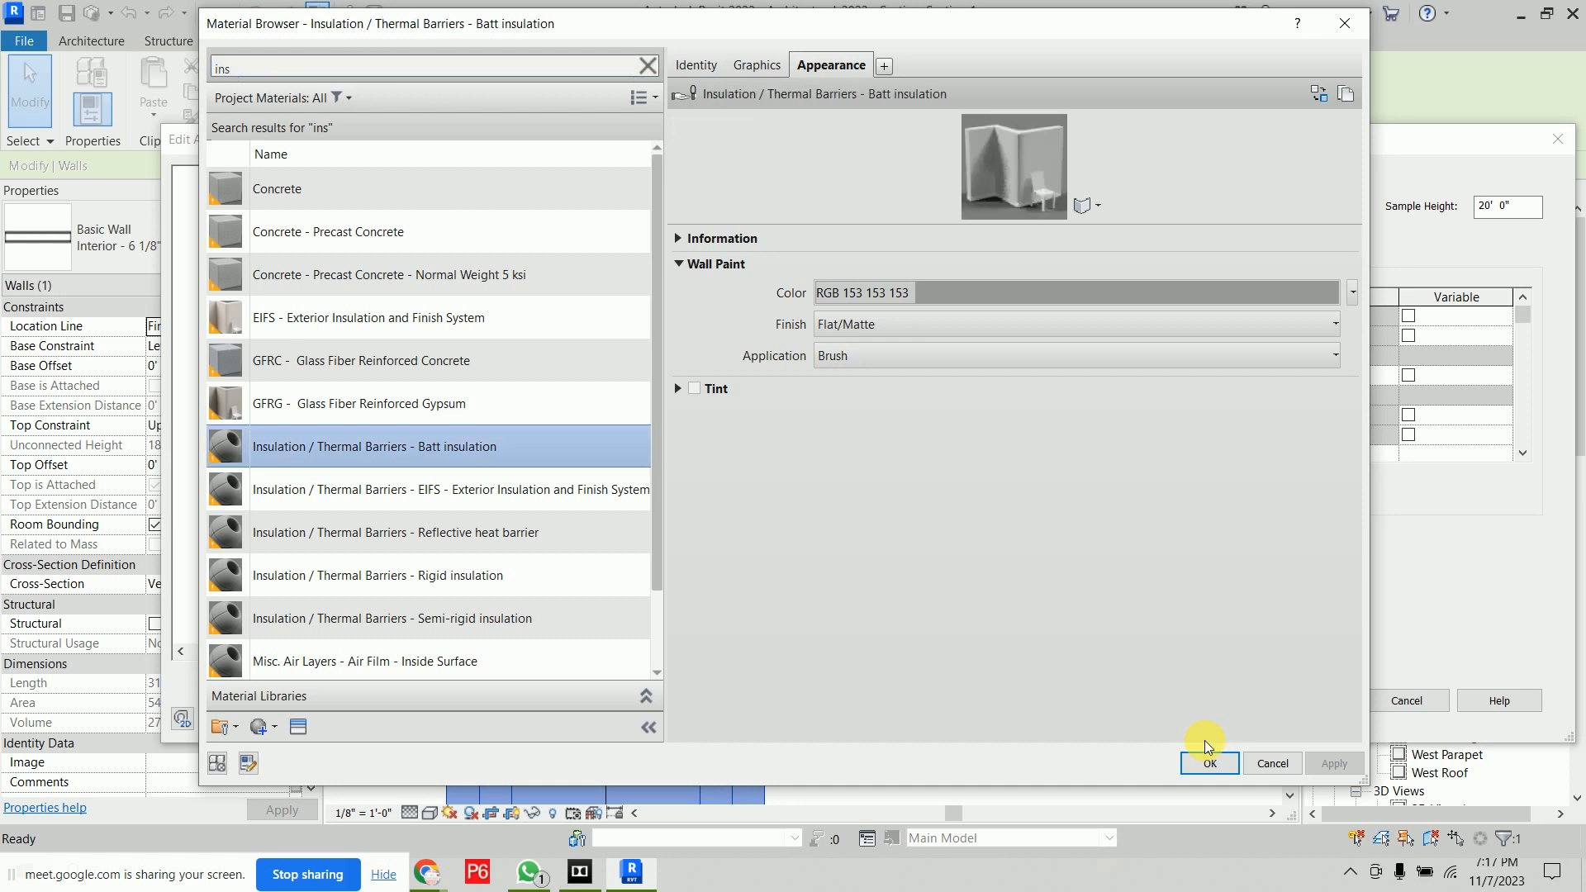
pyautogui.click(1219, 765)
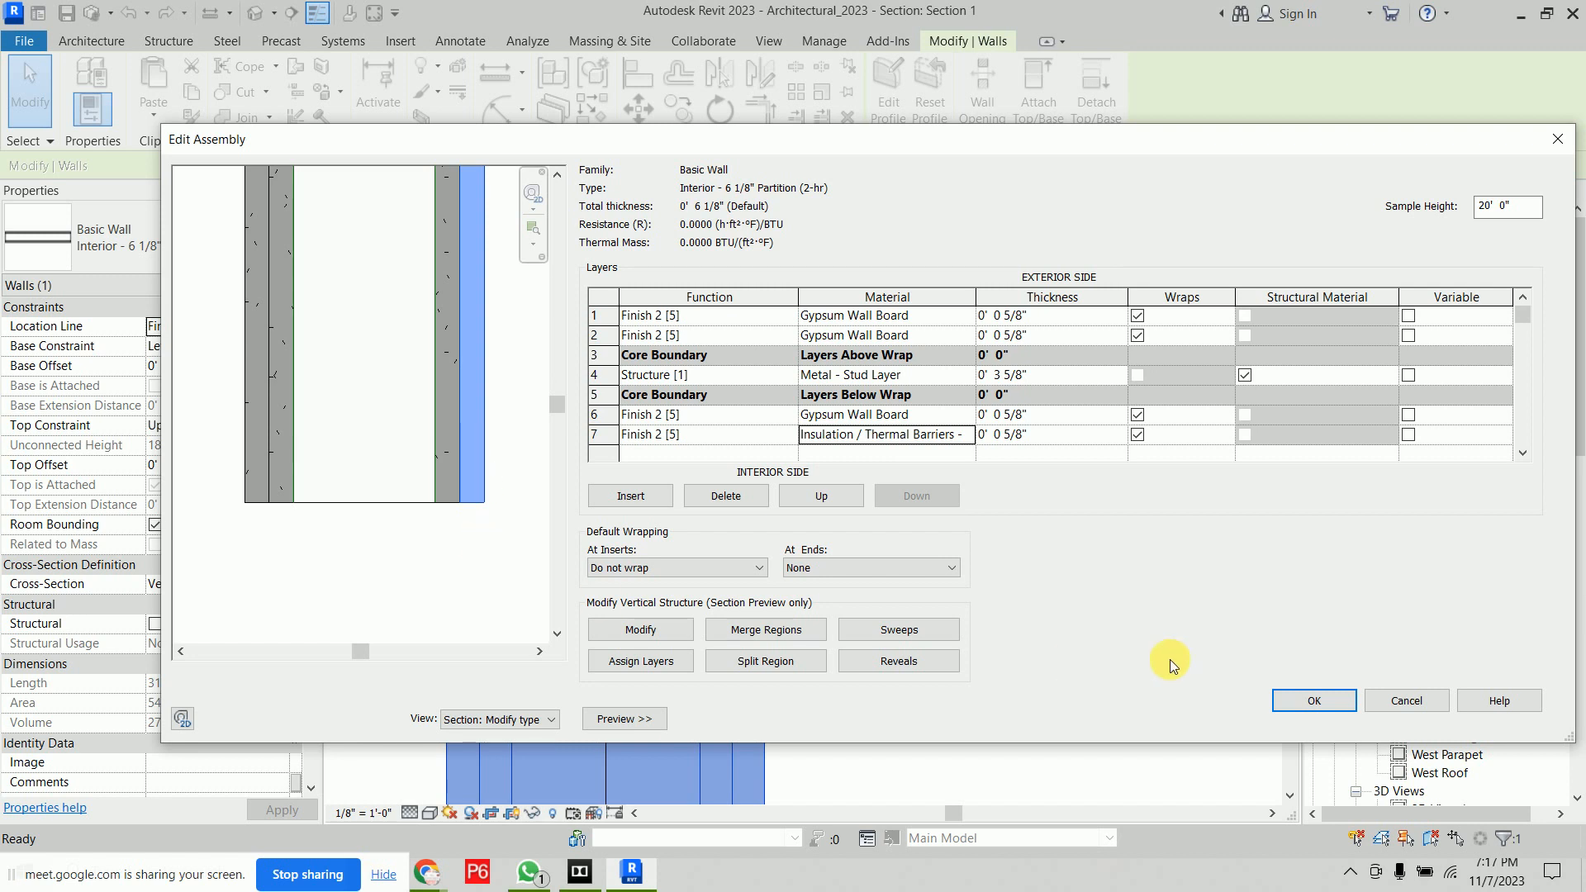
pyautogui.click(1299, 701)
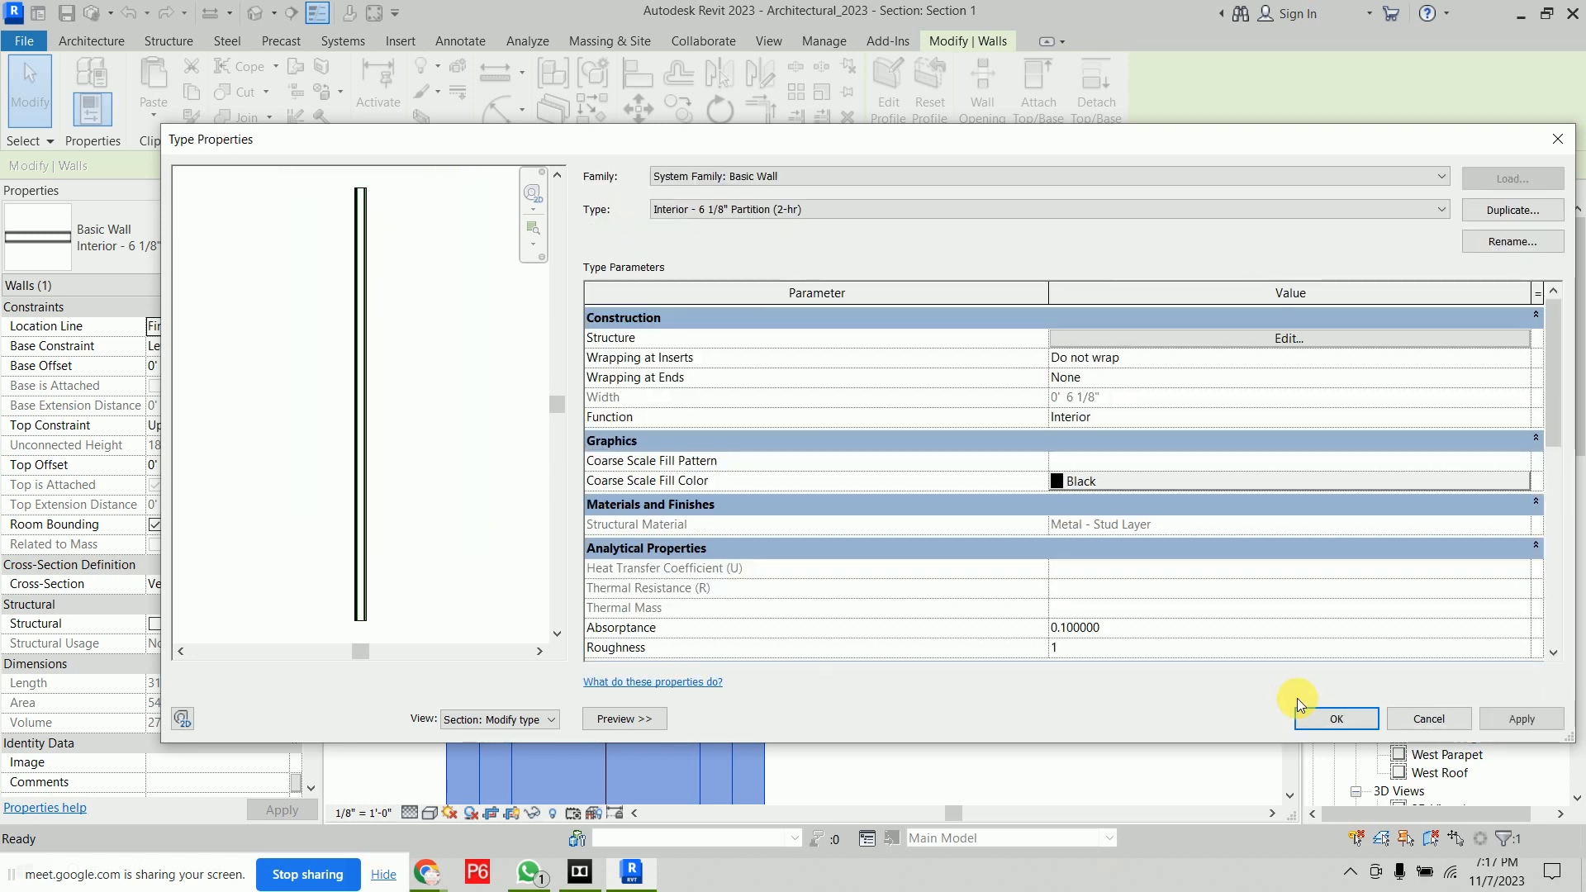
pyautogui.click(1300, 709)
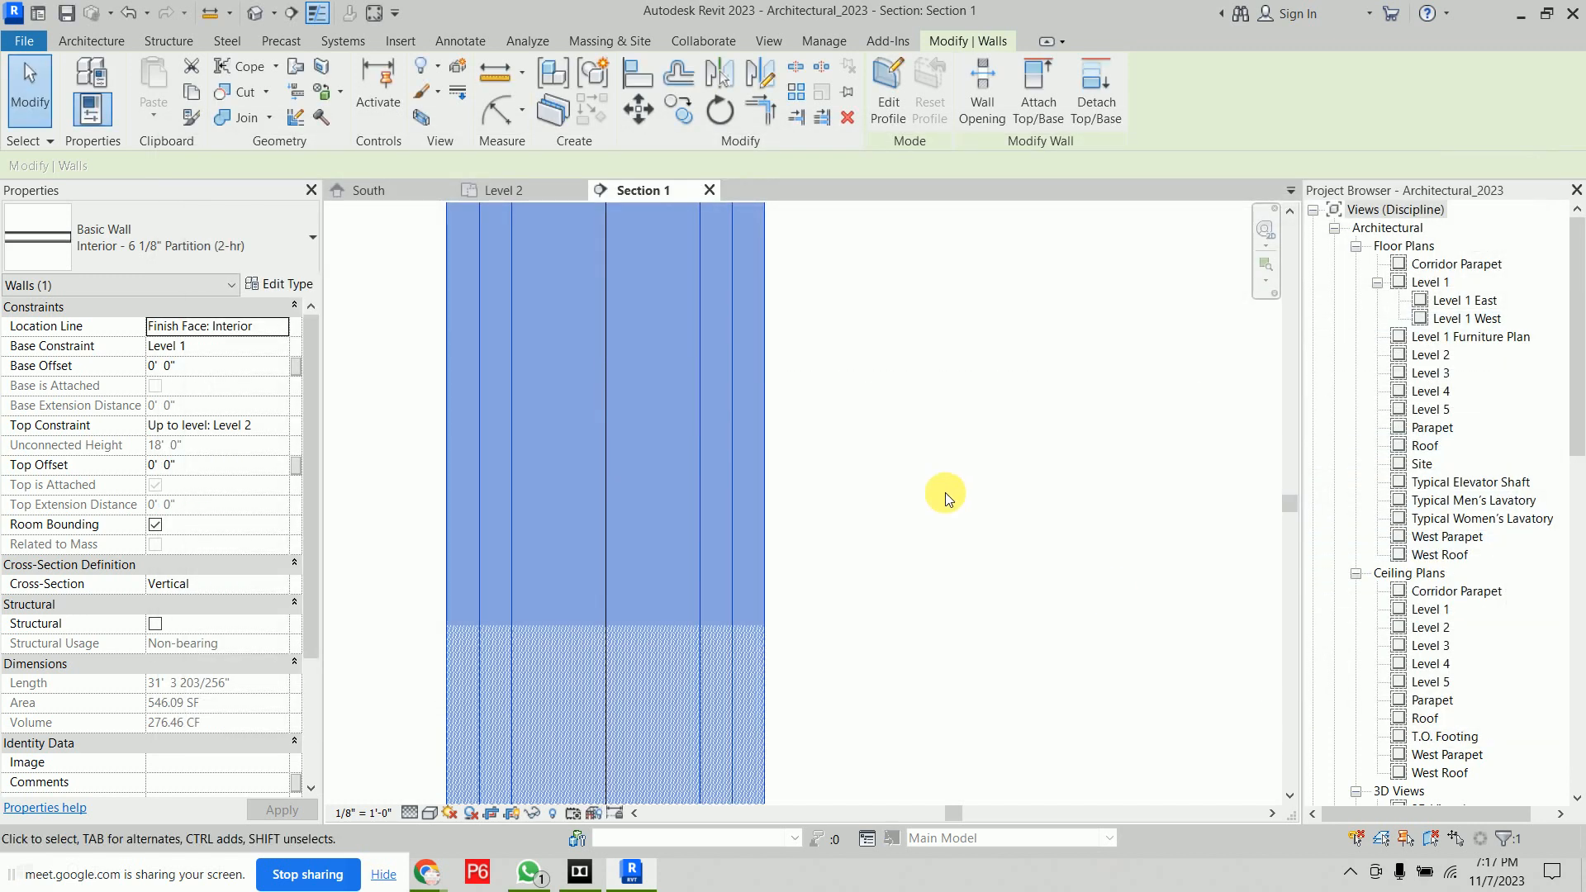
# Draw 5/8" wide batt insulation vertically along the partition wall's inner face up to the floor line in Section 1
pyautogui.click(945, 492)
pyautogui.scroll(-2, 945, 493)
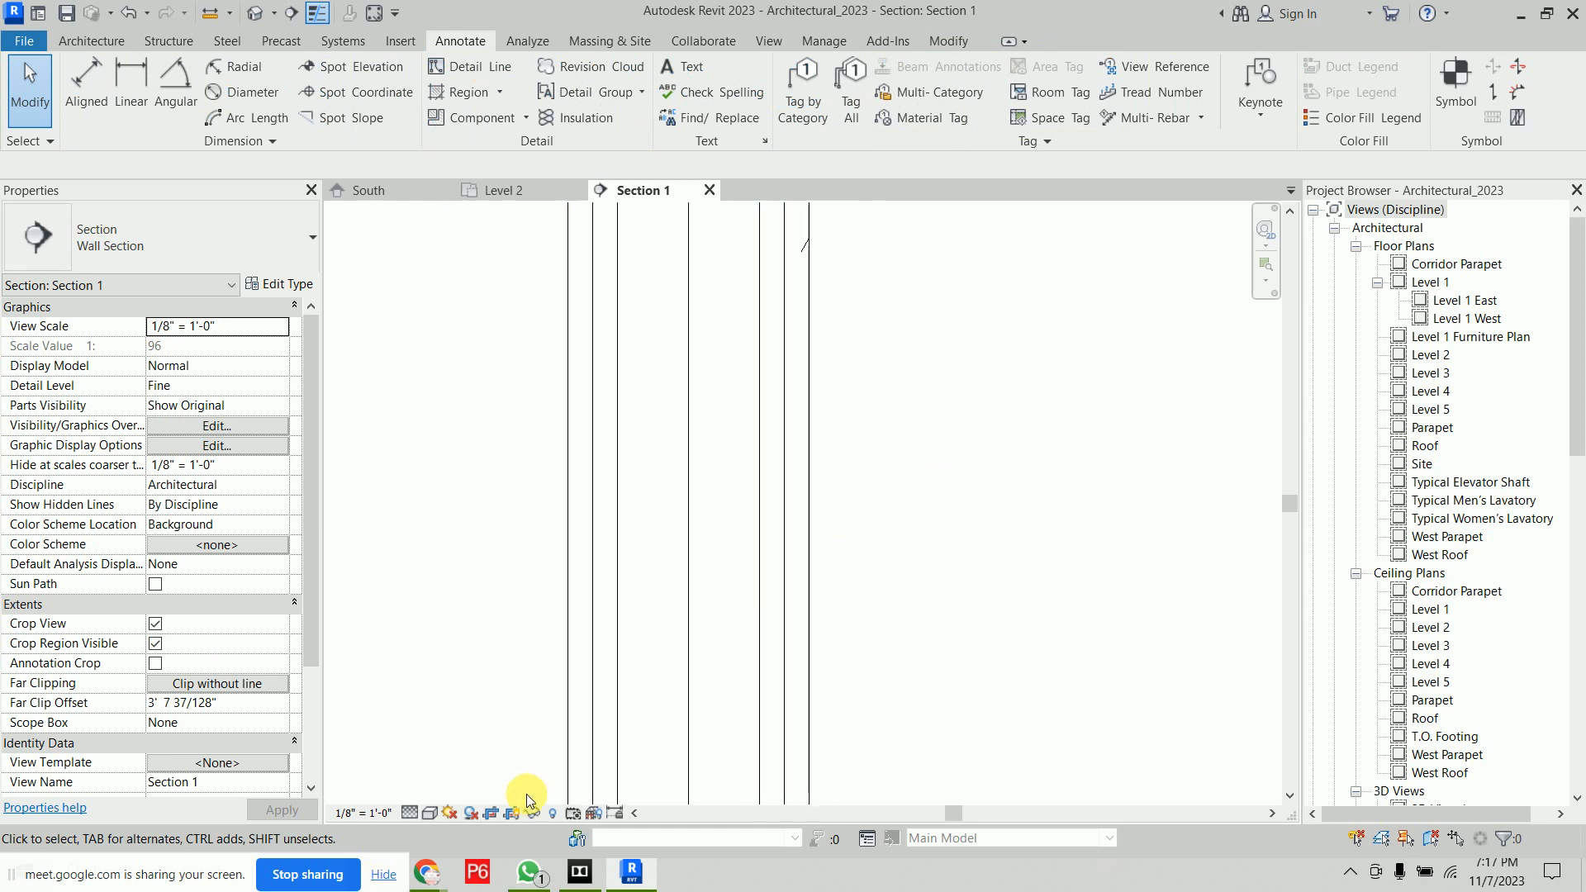
pyautogui.scroll(-2, 808, 580)
pyautogui.moveTo(857, 504); pyautogui.dragTo(824, 582, button='middle')
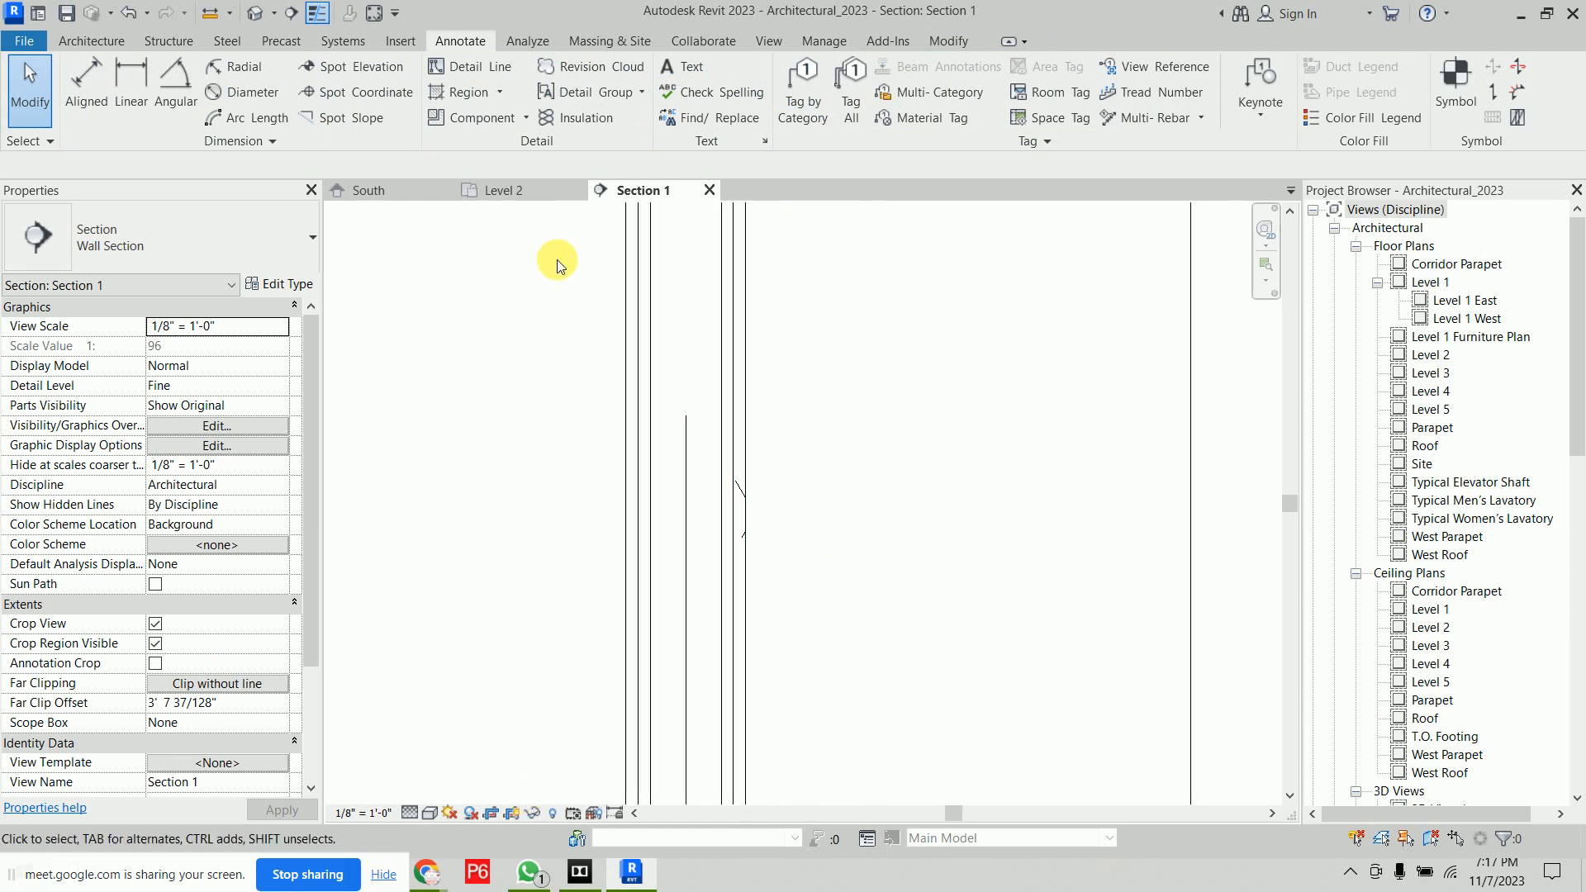
pyautogui.click(582, 121)
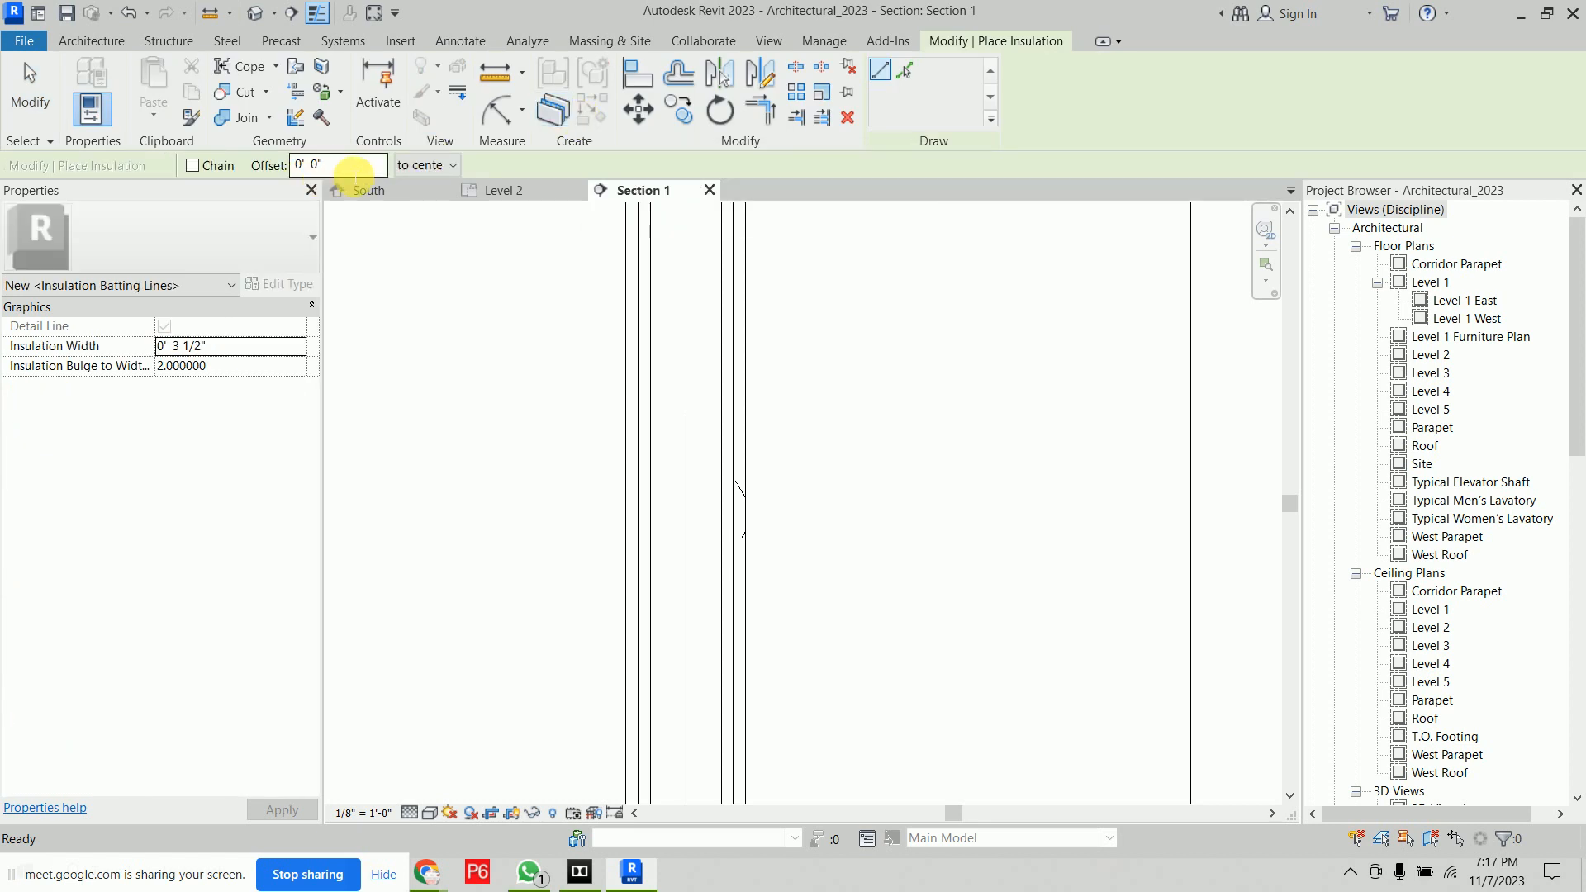
pyautogui.click(289, 351)
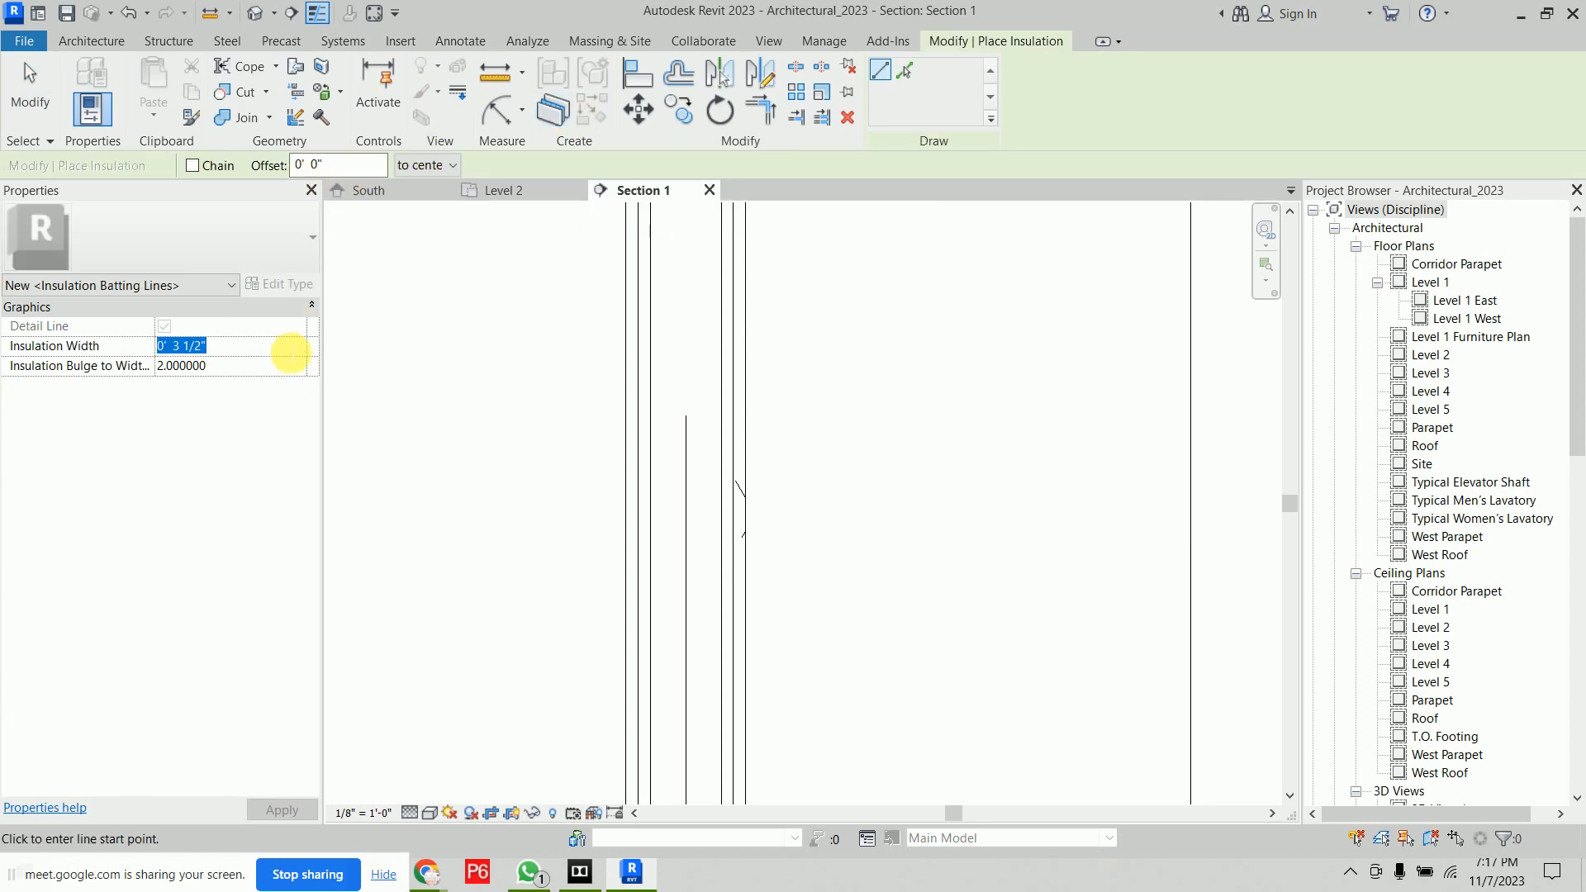
pyautogui.write('5/8"')
pyautogui.press('Return')
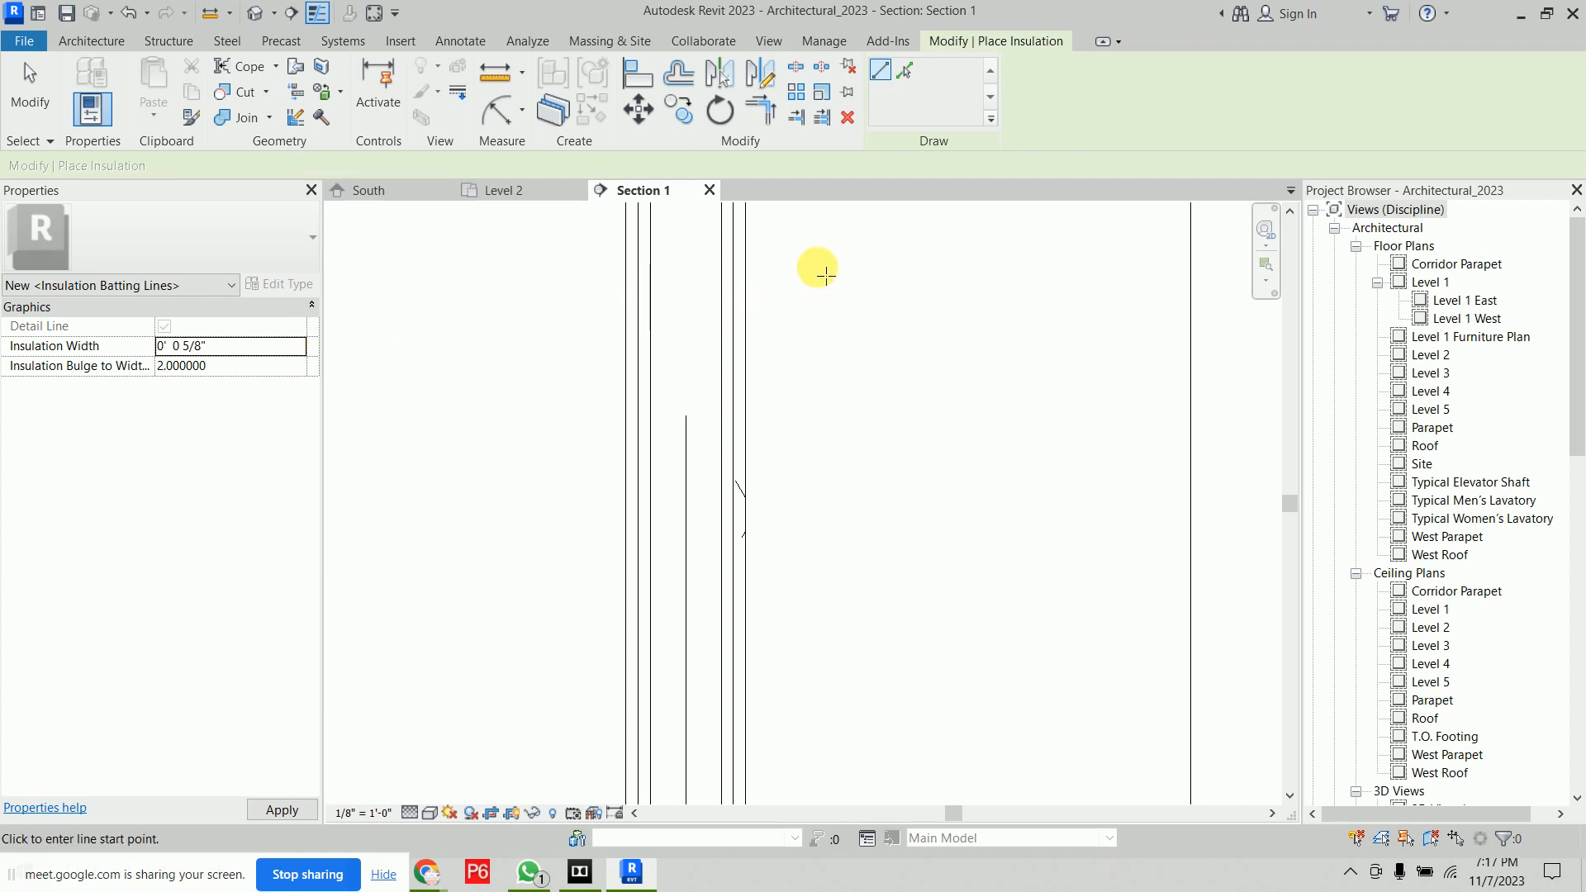
pyautogui.scroll(-3, 793, 496)
pyautogui.scroll(5, 727, 648)
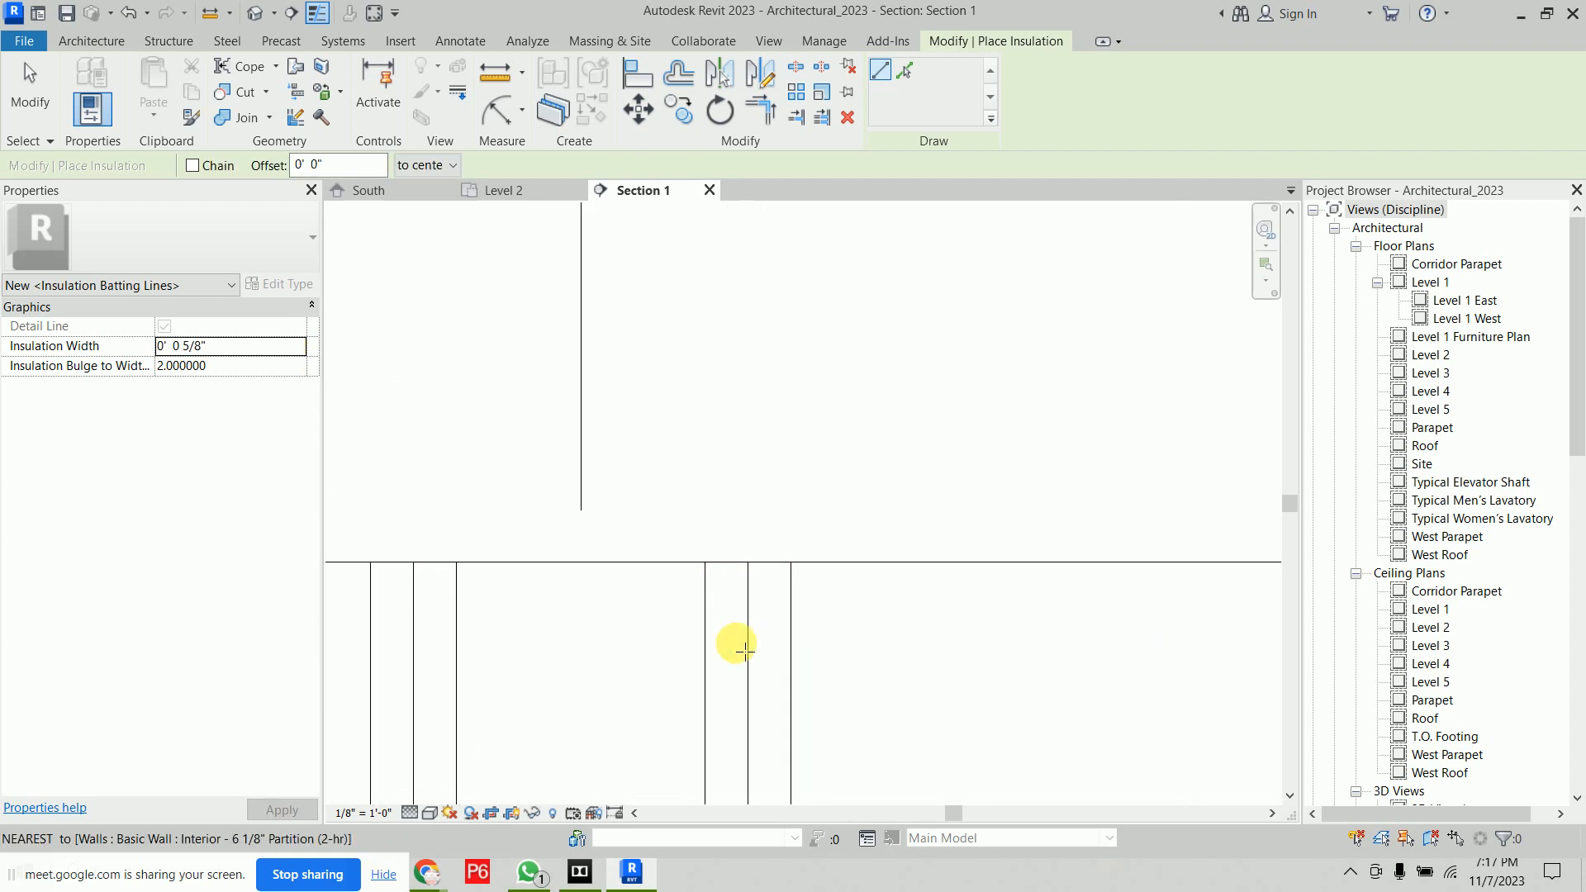
pyautogui.click(771, 562)
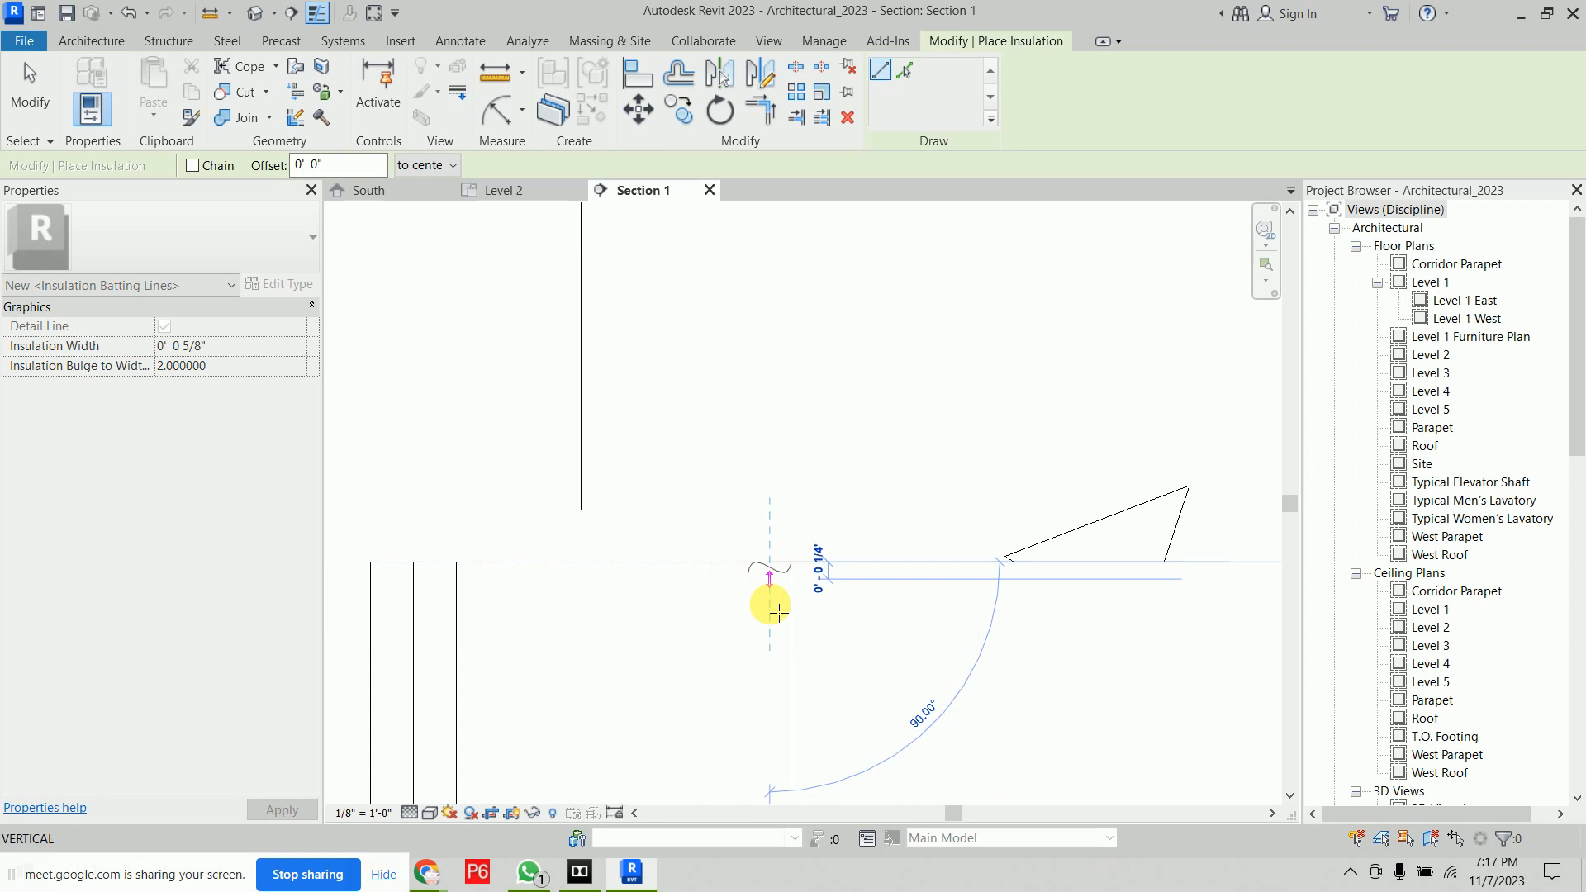
pyautogui.scroll(-3, 766, 669)
pyautogui.moveTo(770, 613); pyautogui.dragTo(786, 332, button='middle')
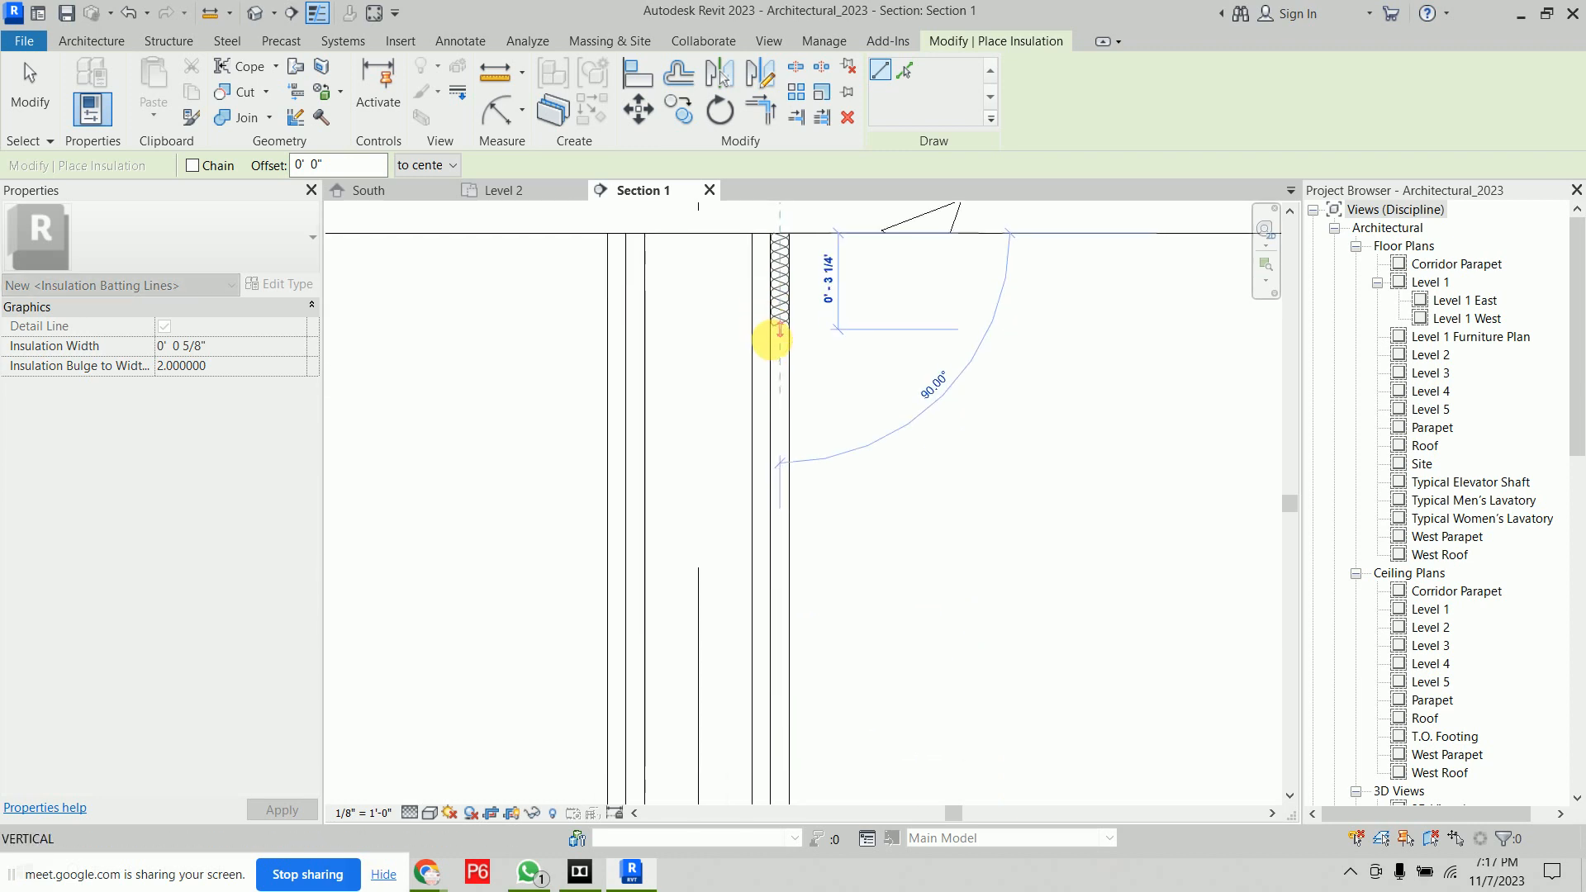
pyautogui.moveTo(791, 736); pyautogui.dragTo(791, 211, button='middle')
pyautogui.moveTo(779, 722); pyautogui.dragTo(779, 435, button='middle')
pyautogui.moveTo(793, 723); pyautogui.dragTo(728, 116, button='middle')
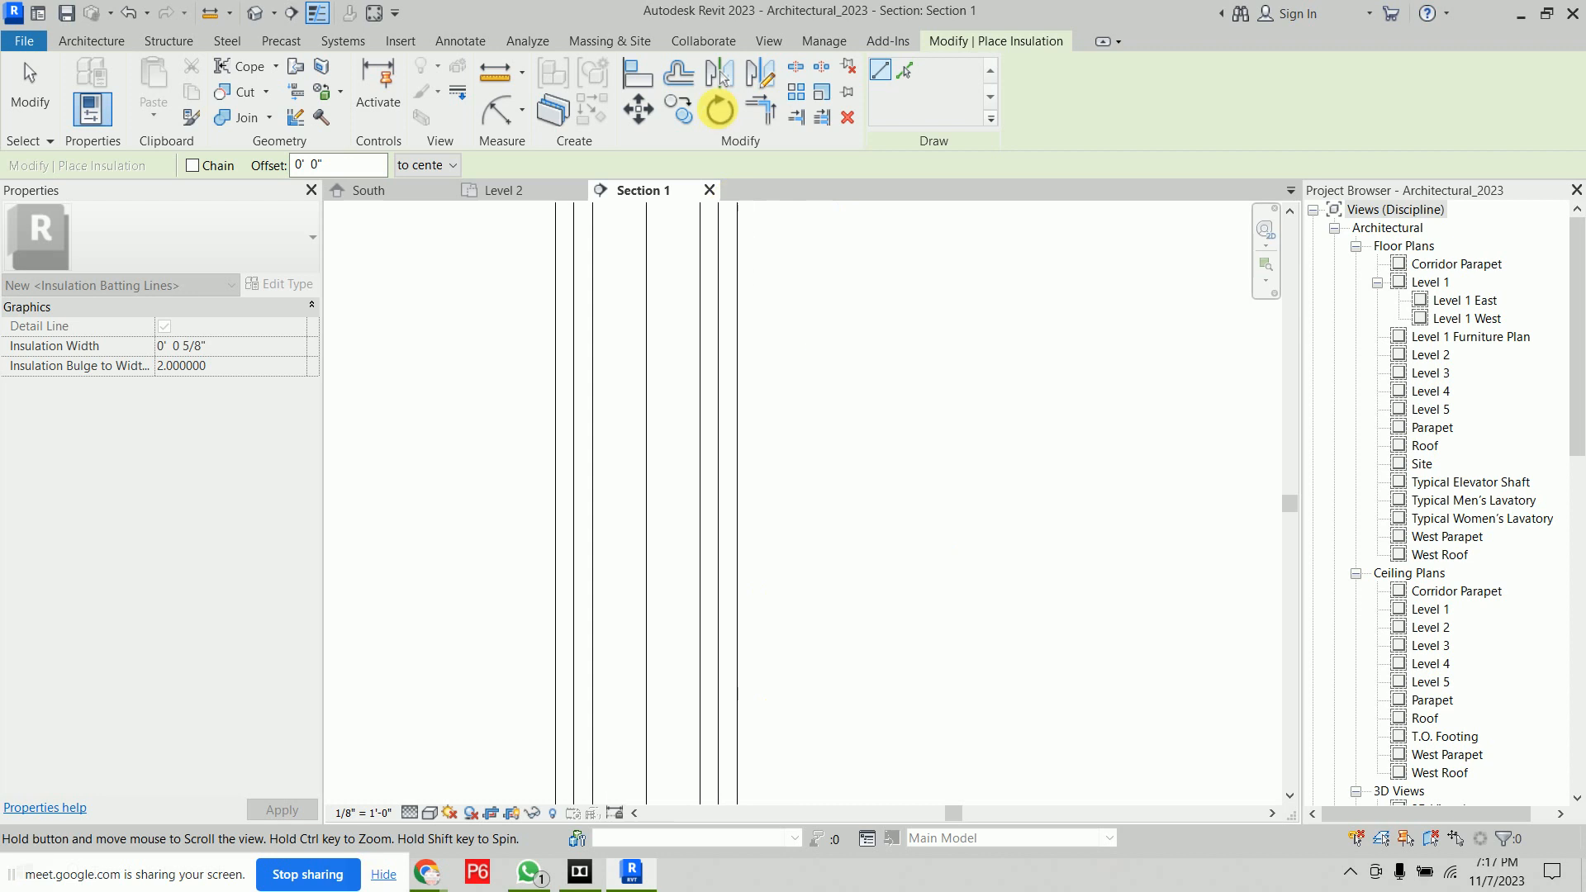
pyautogui.moveTo(708, 682); pyautogui.dragTo(786, 293, button='middle')
pyautogui.moveTo(810, 619); pyautogui.dragTo(801, 325, button='middle')
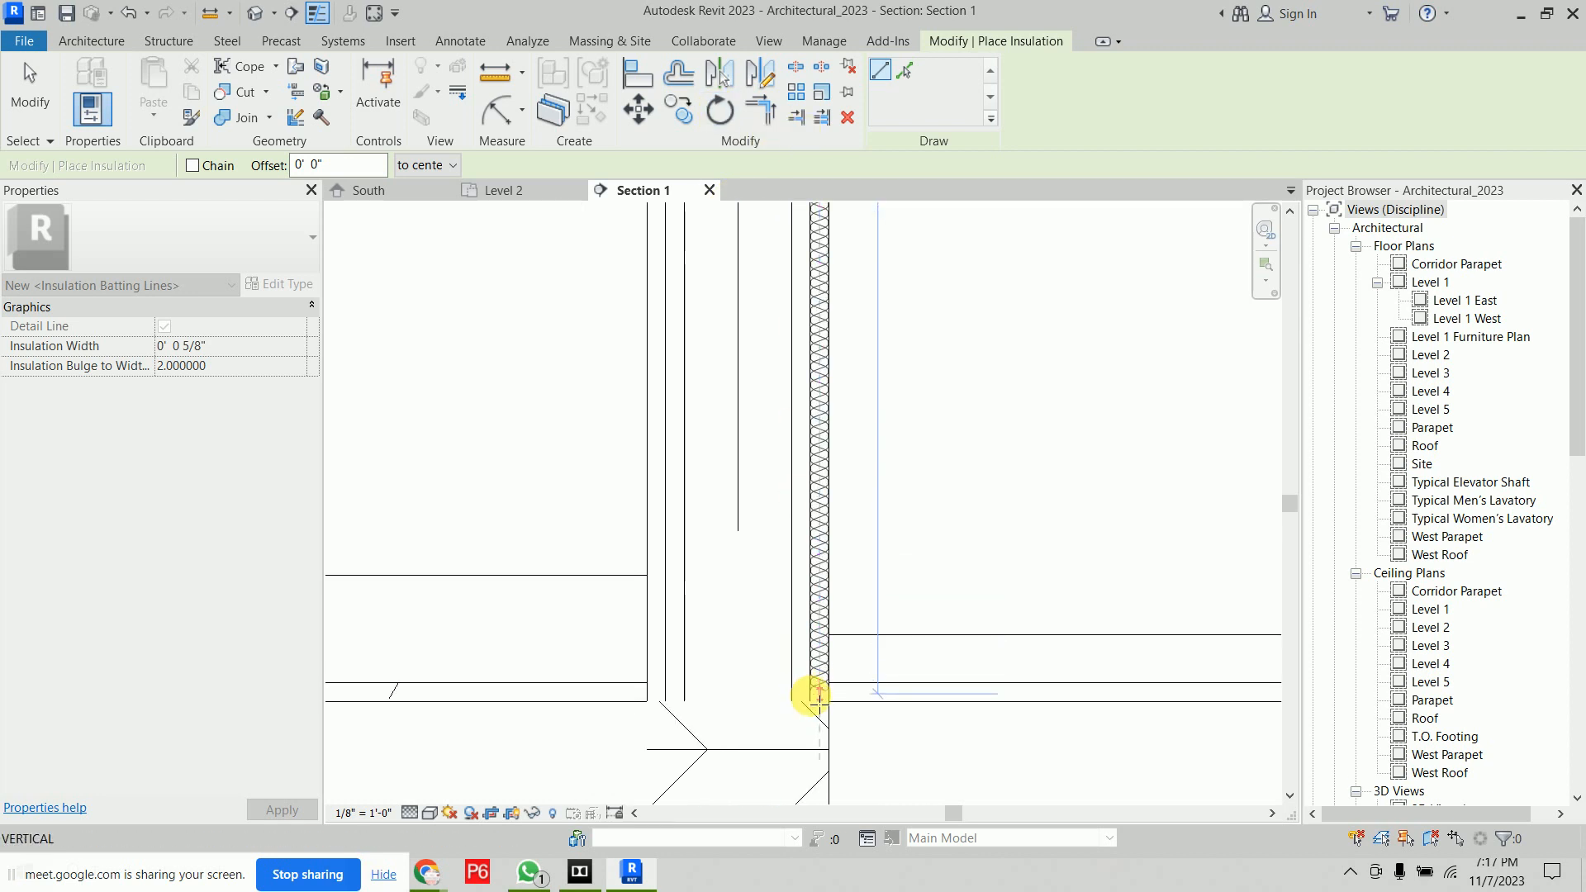
pyautogui.click(816, 692)
pyautogui.press('Escape')
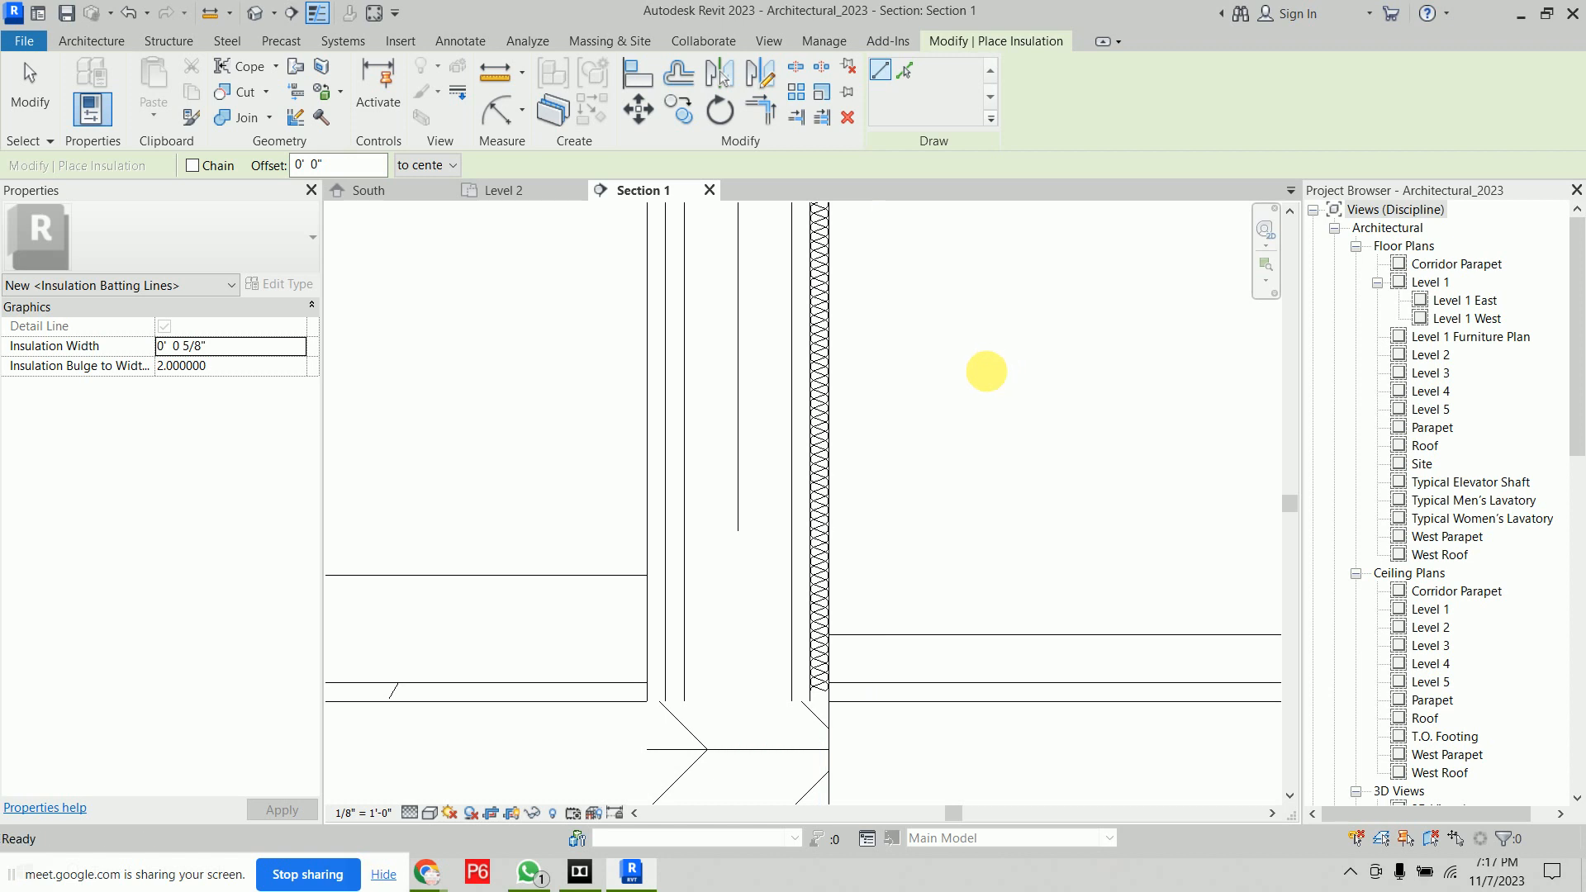
# Switch to the Level 2 plan and place a three-line placeholder text note beside the revision cloud
pyautogui.scroll(-2, 978, 365)
pyautogui.moveTo(993, 291); pyautogui.dragTo(776, 578, button='middle')
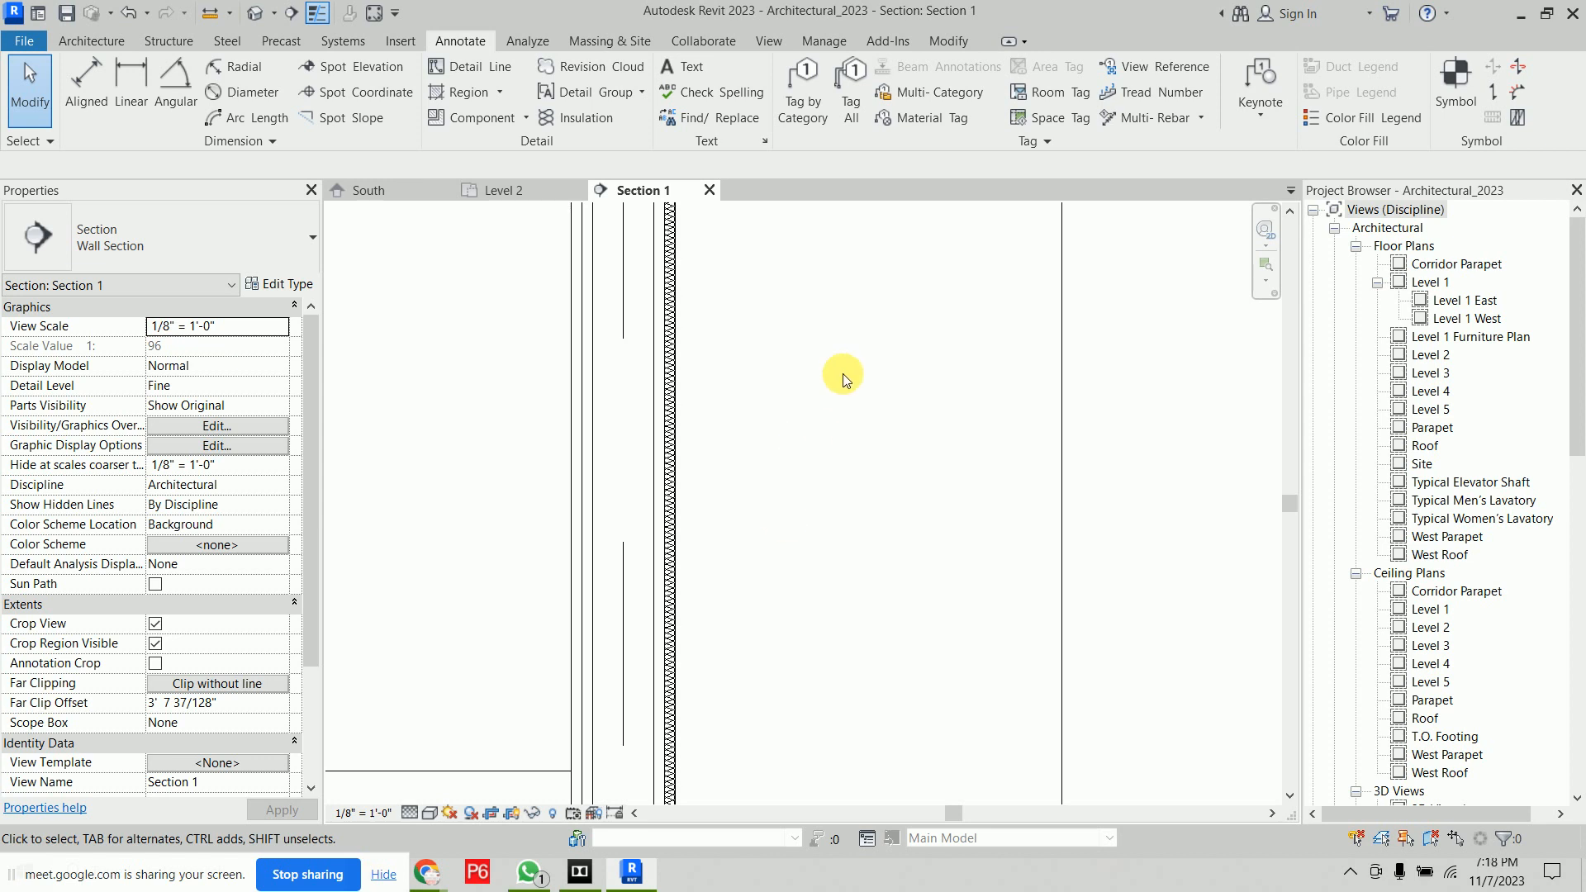
pyautogui.click(528, 190)
pyautogui.scroll(3, 675, 658)
pyautogui.scroll(1, 675, 656)
pyautogui.moveTo(878, 457); pyautogui.dragTo(897, 460, button='middle')
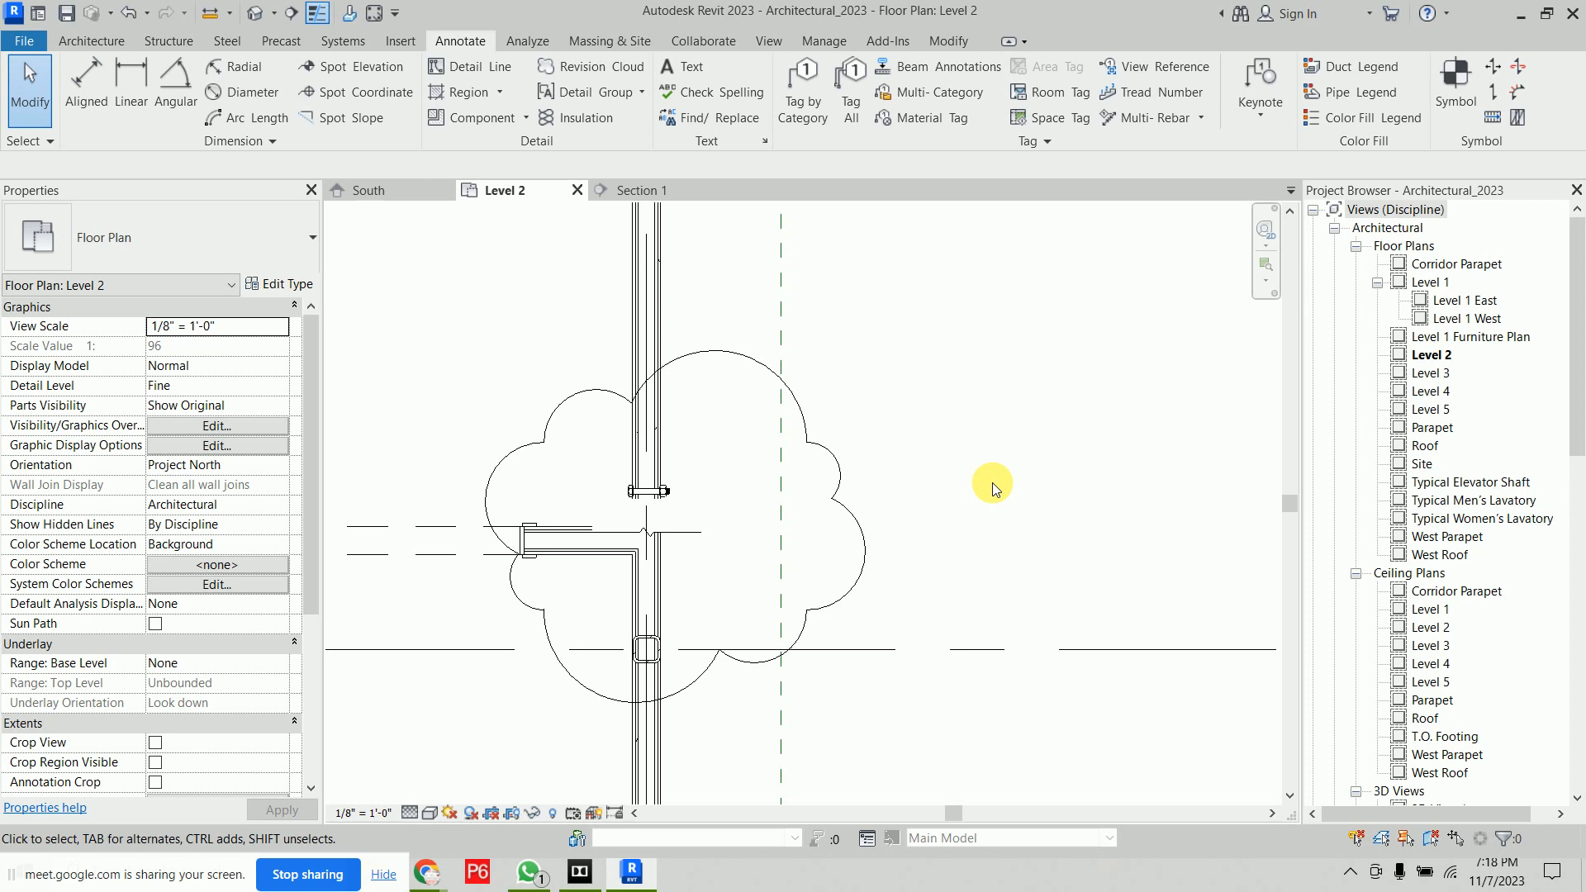
pyautogui.click(683, 68)
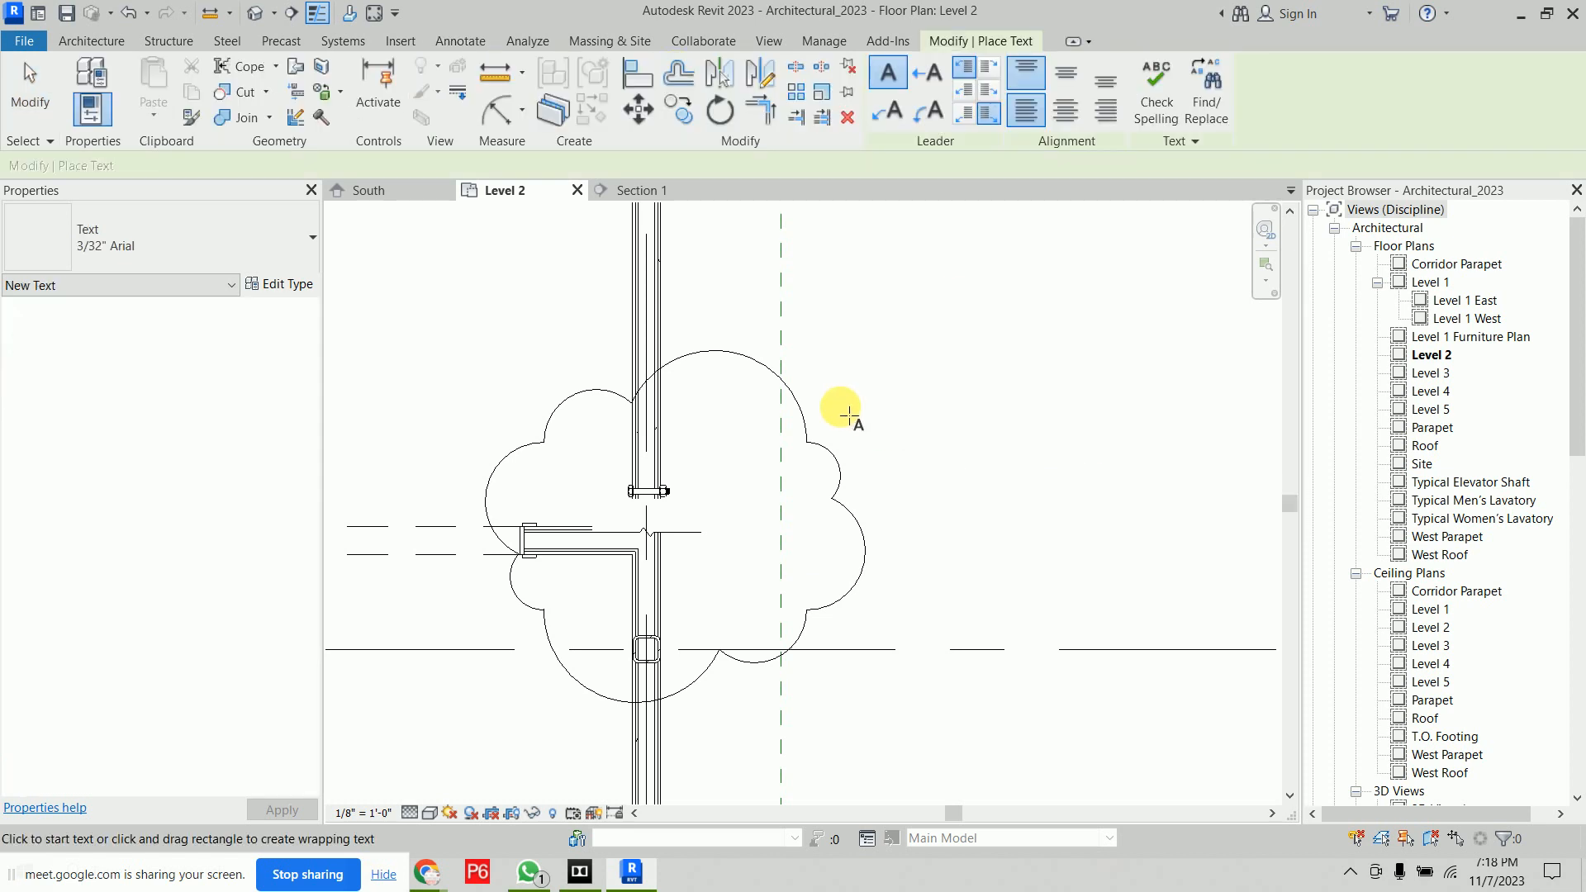
pyautogui.click(848, 413)
pyautogui.write('kjdhf')
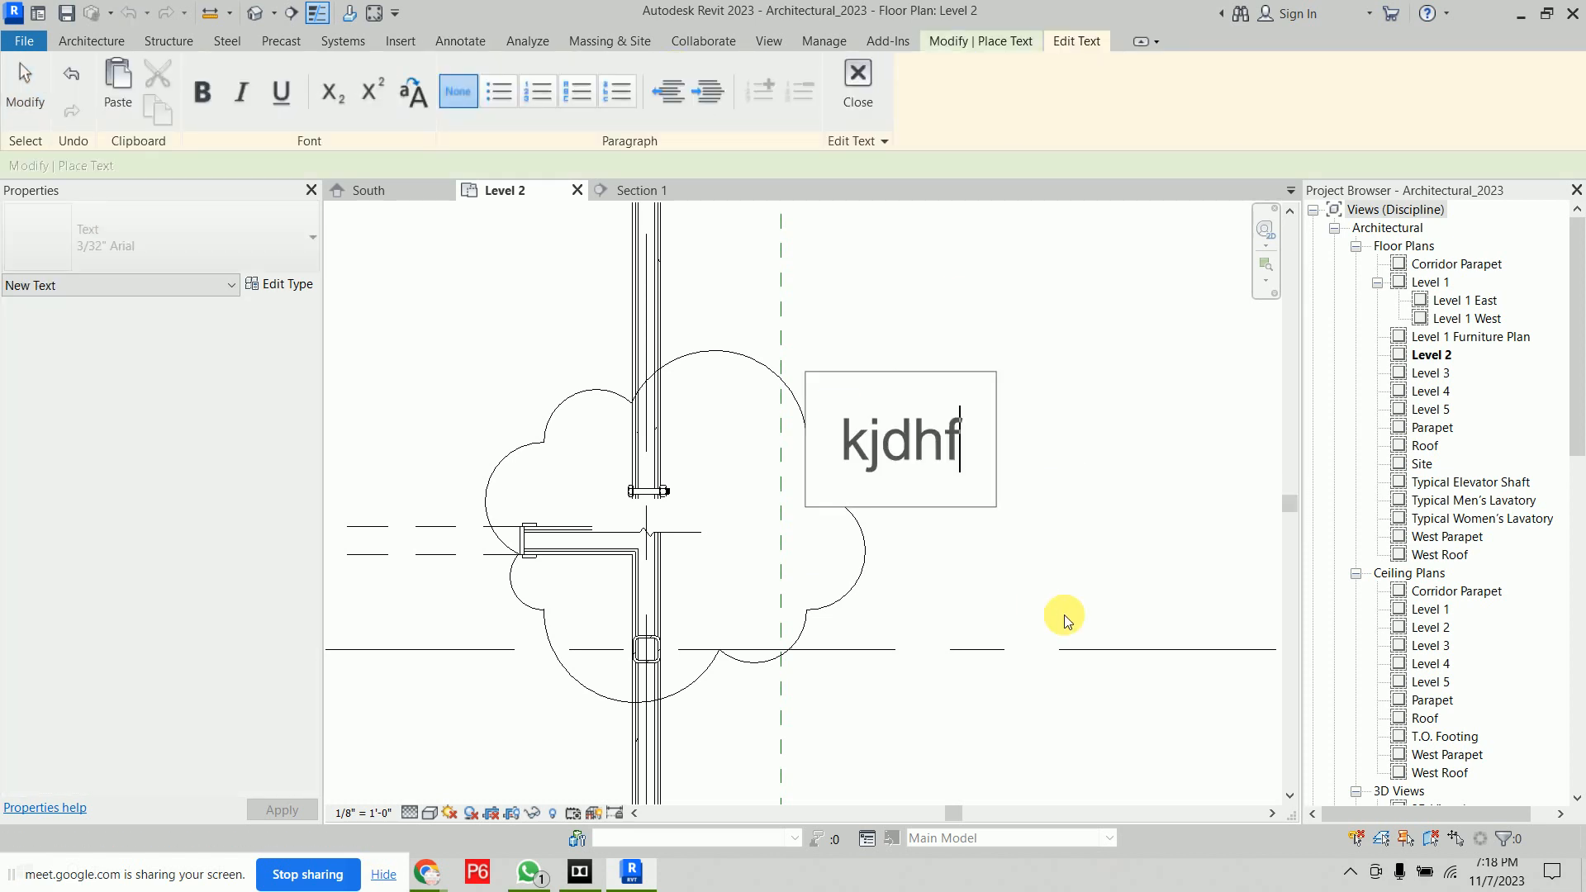
pyautogui.write('vkjhdfgskhscksahvk')
pyautogui.press('Return')
pyautogui.write('sdjgfkhsgflgflef')
pyautogui.press('Return')
pyautogui.write('sjgfkhgwfi')
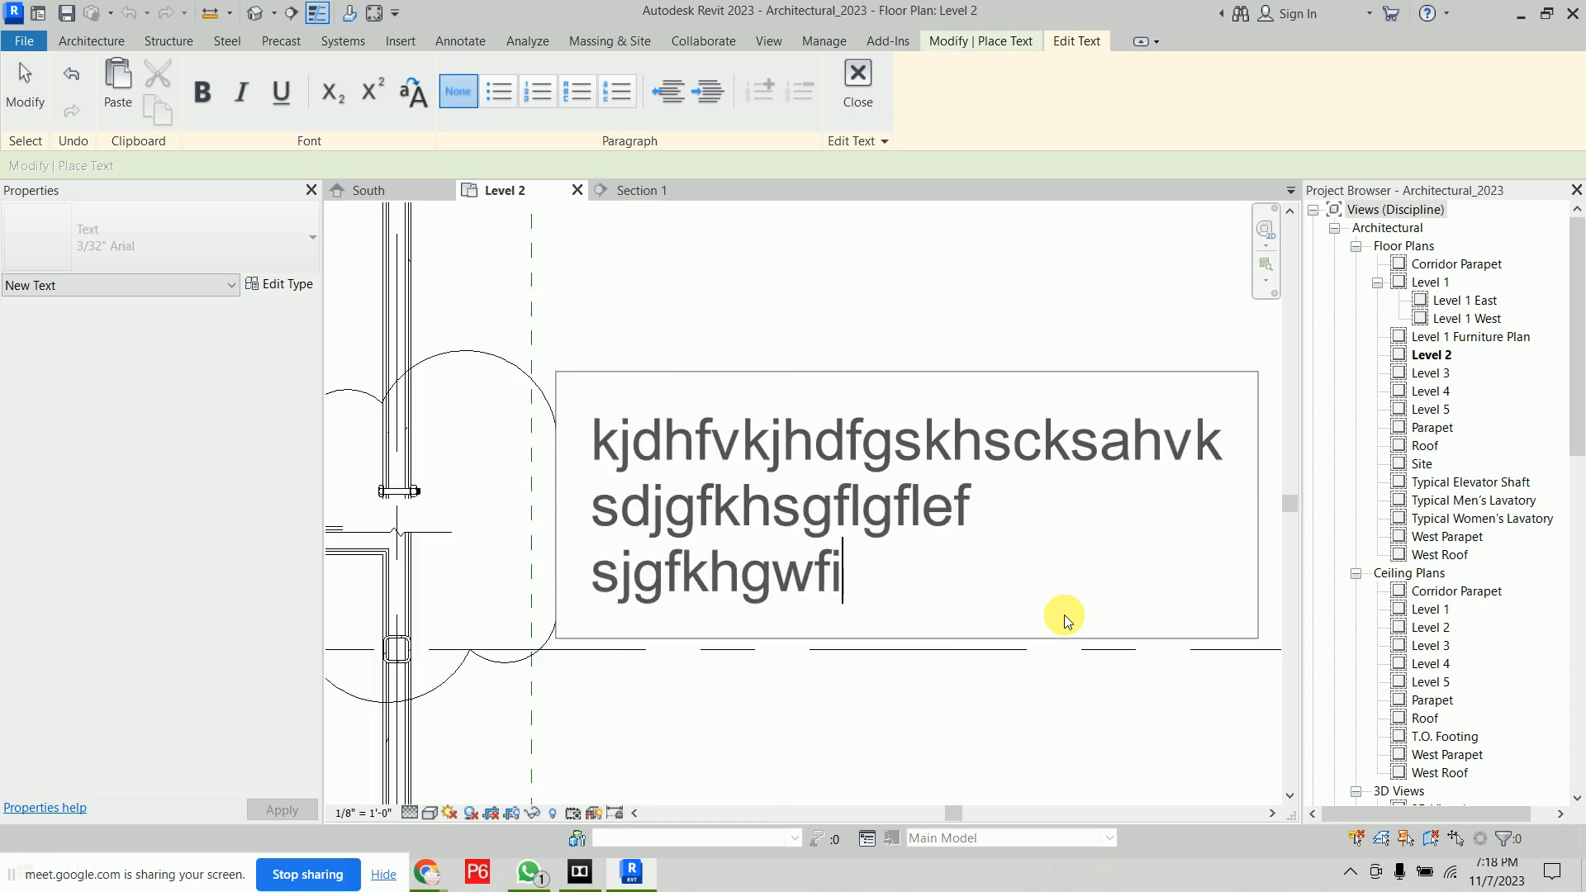
pyautogui.click(857, 81)
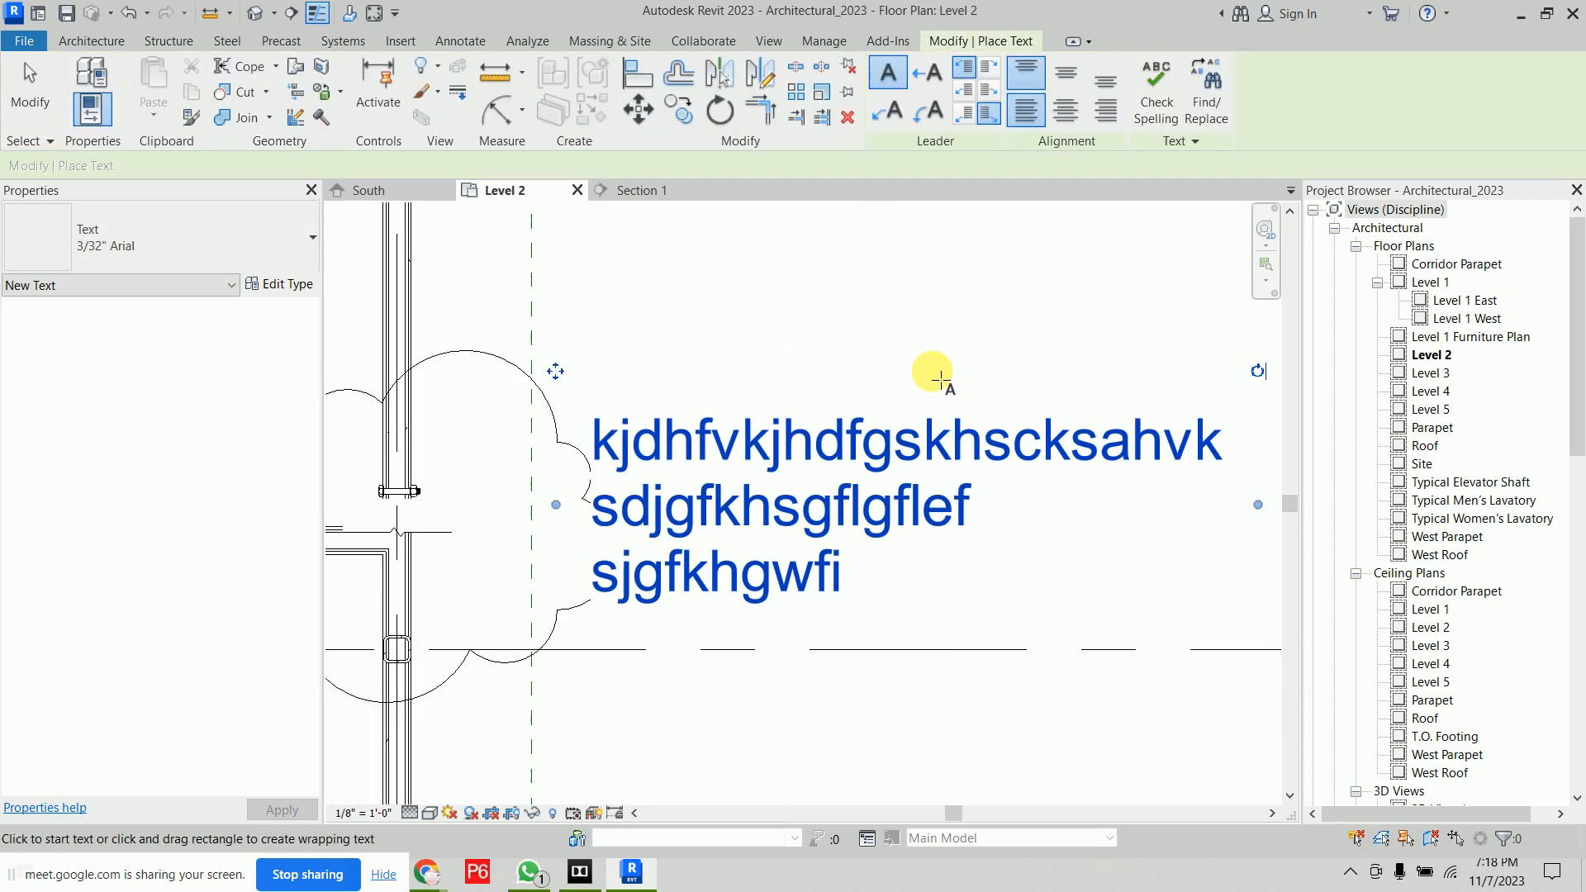
pyautogui.press('Escape')
pyautogui.press('Escape')
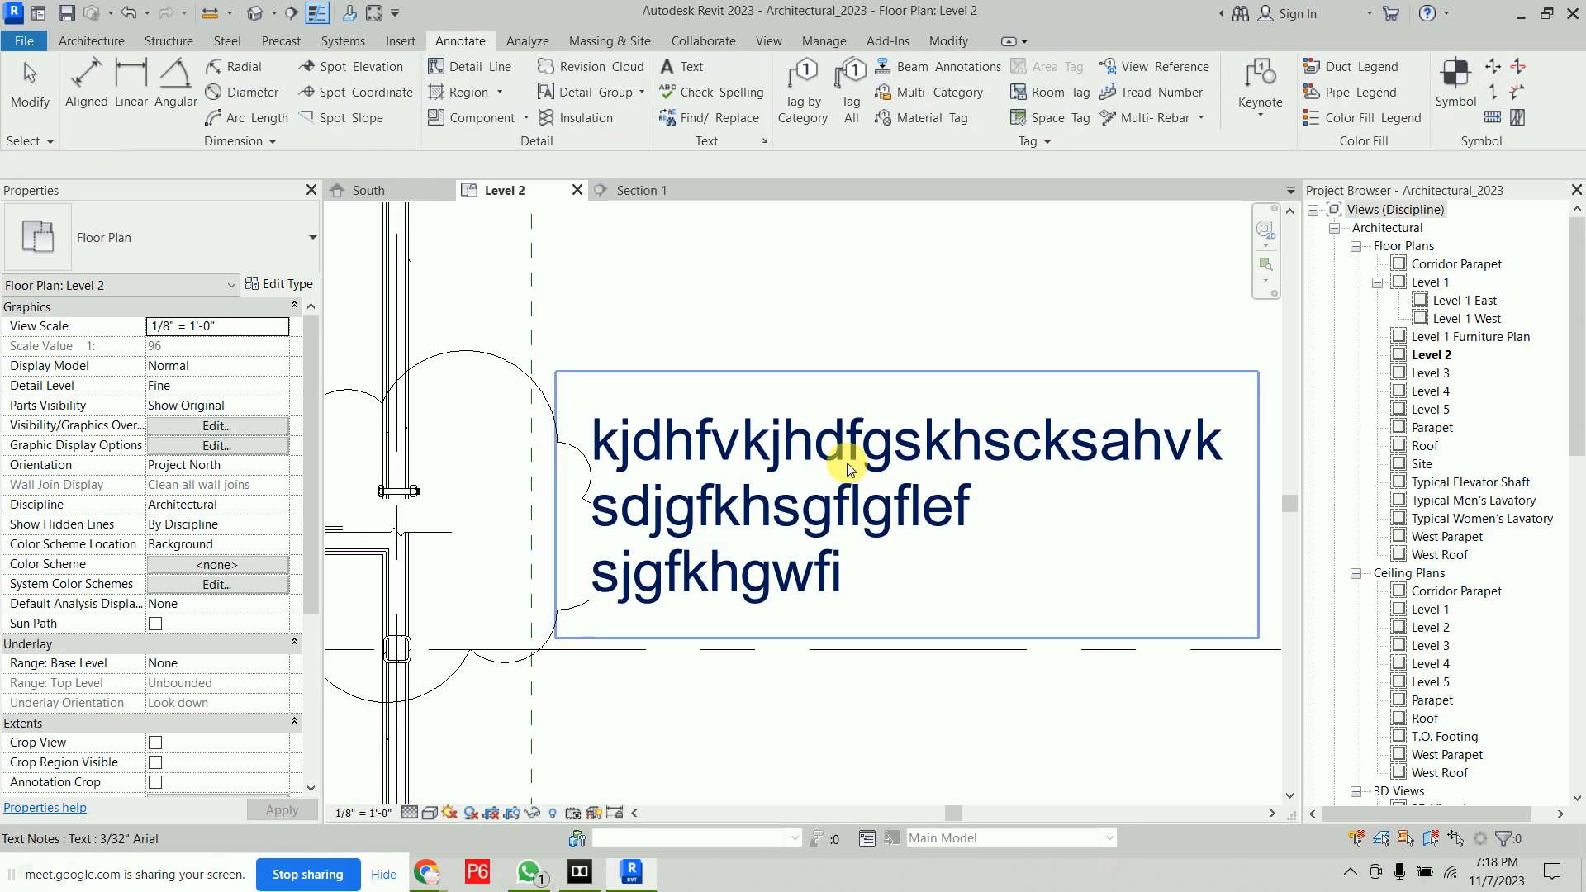
# Switch the text note's type to 1/4" Arial and back to 3/32" Arial
pyautogui.click(840, 431)
pyautogui.click(256, 234)
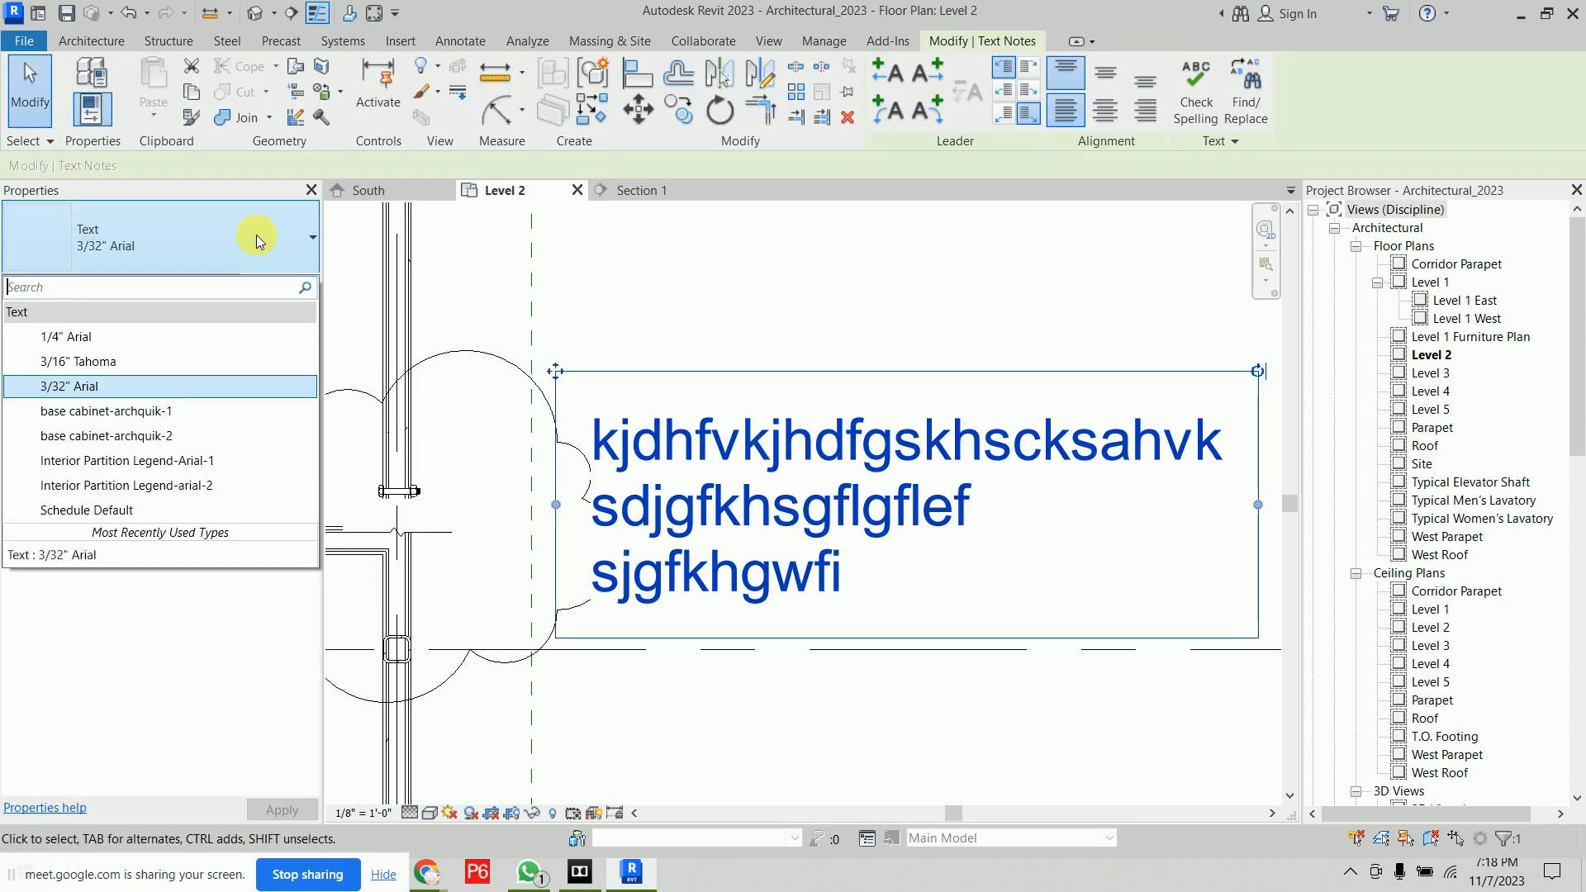
pyautogui.click(141, 336)
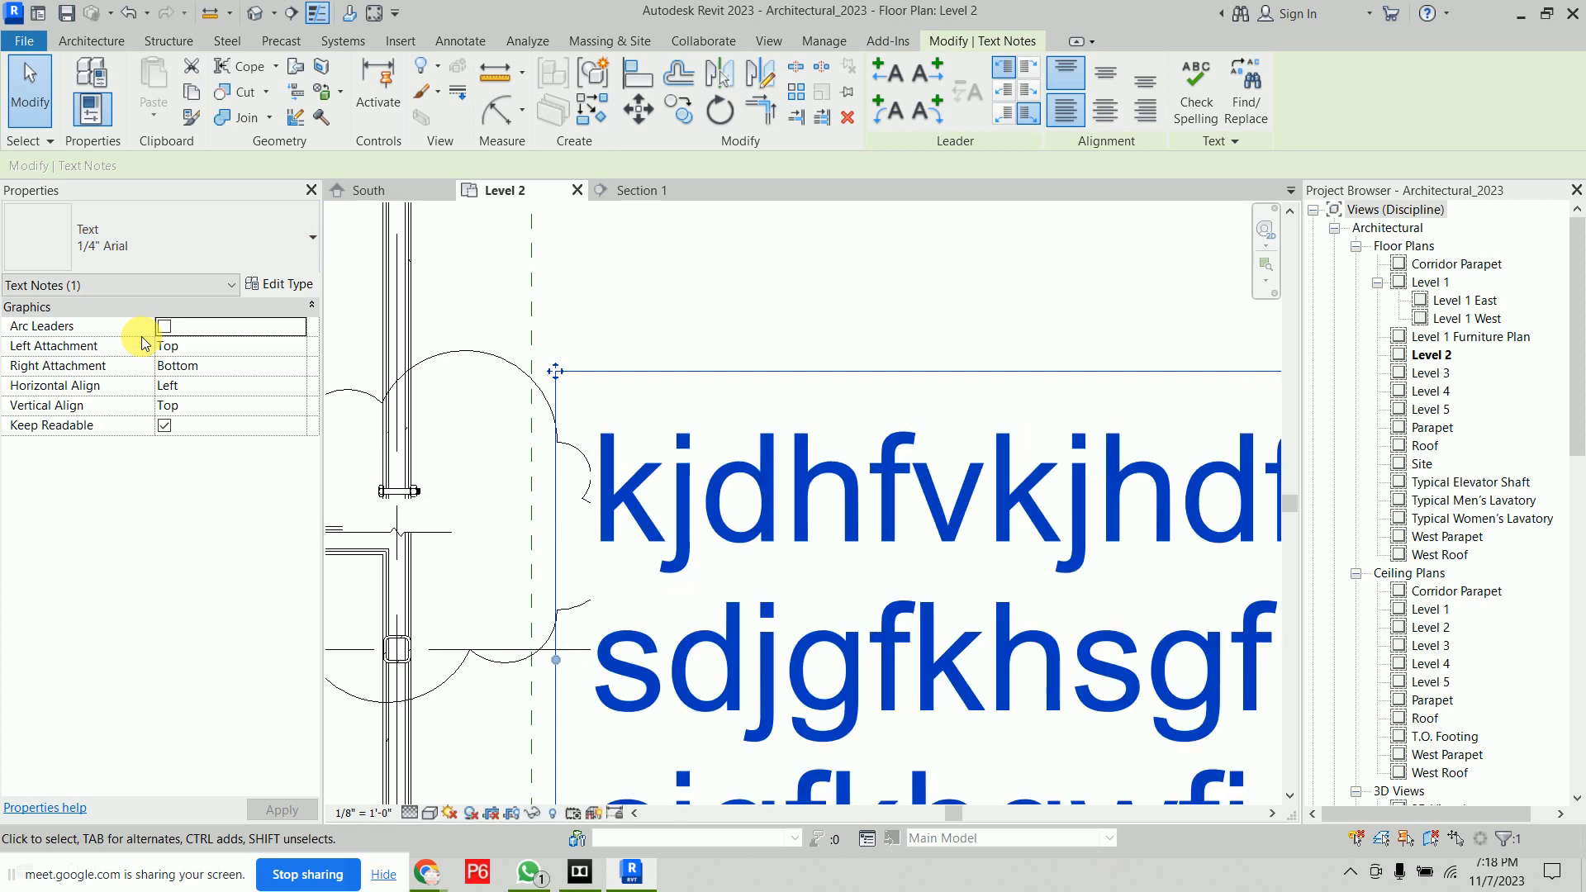
pyautogui.click(187, 229)
pyautogui.click(162, 394)
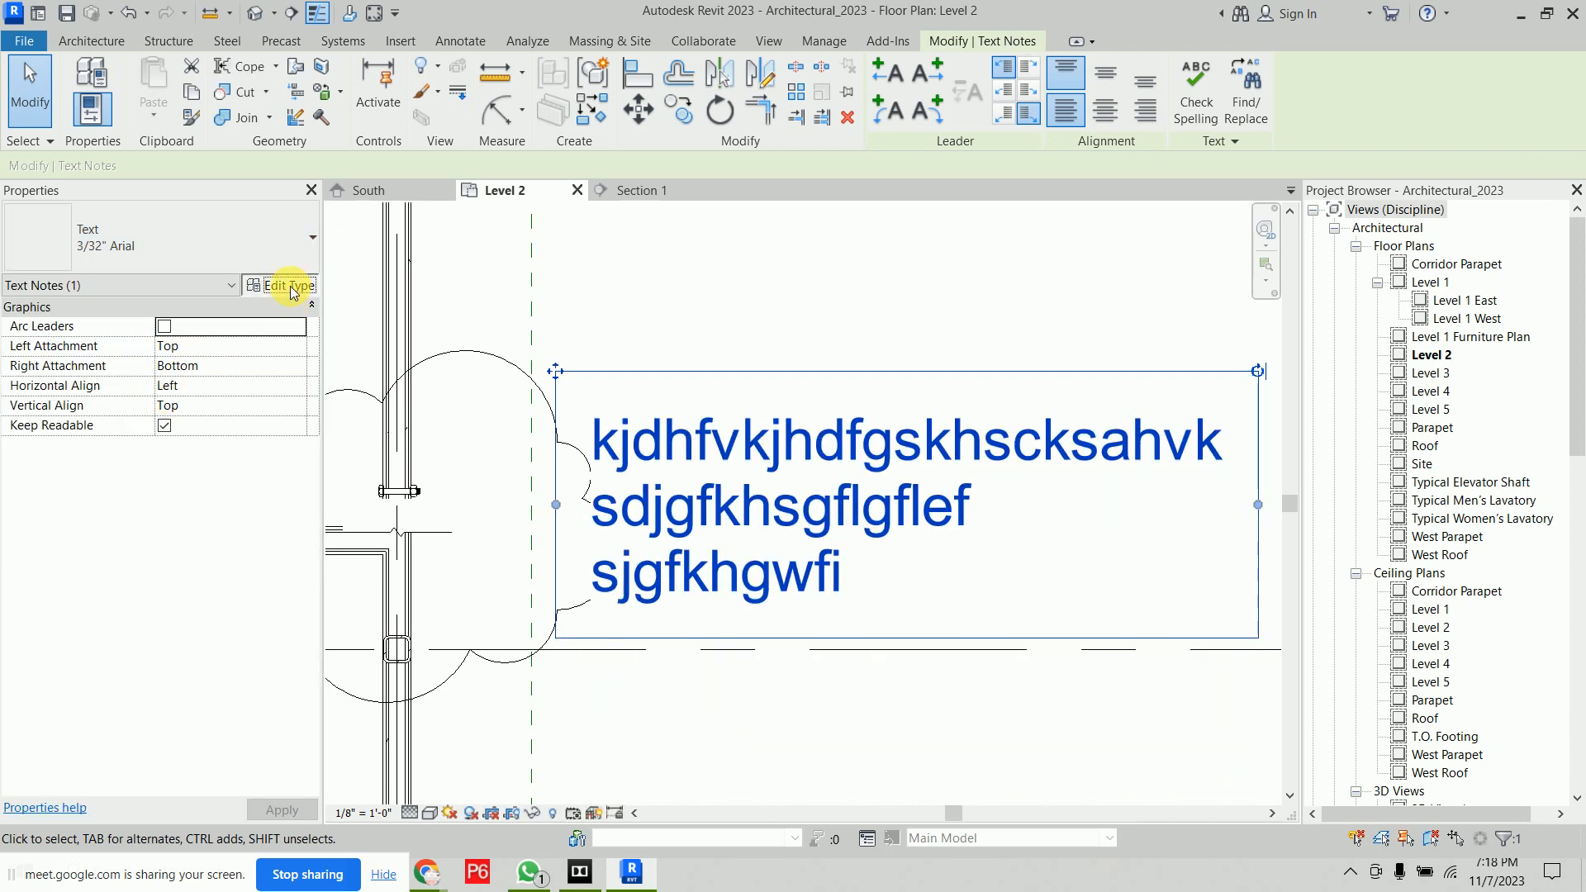
# Duplicate the text type as 3/32" Arial 2 and set its text font to Times New Roman
pyautogui.click(279, 284)
pyautogui.click(1307, 211)
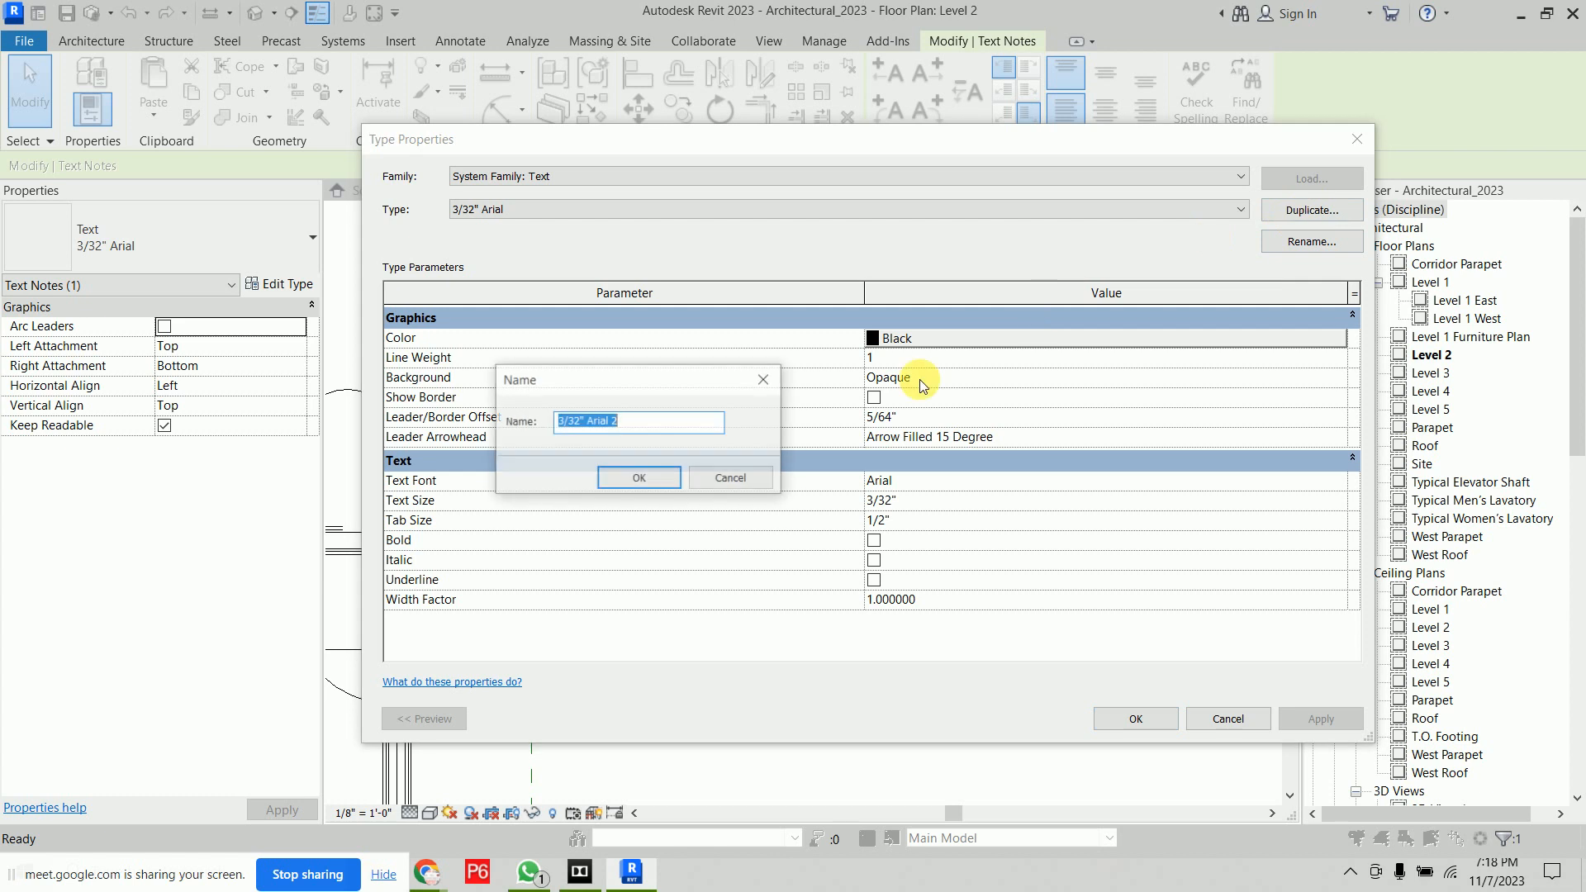
pyautogui.click(630, 478)
pyautogui.click(635, 210)
pyautogui.click(635, 210)
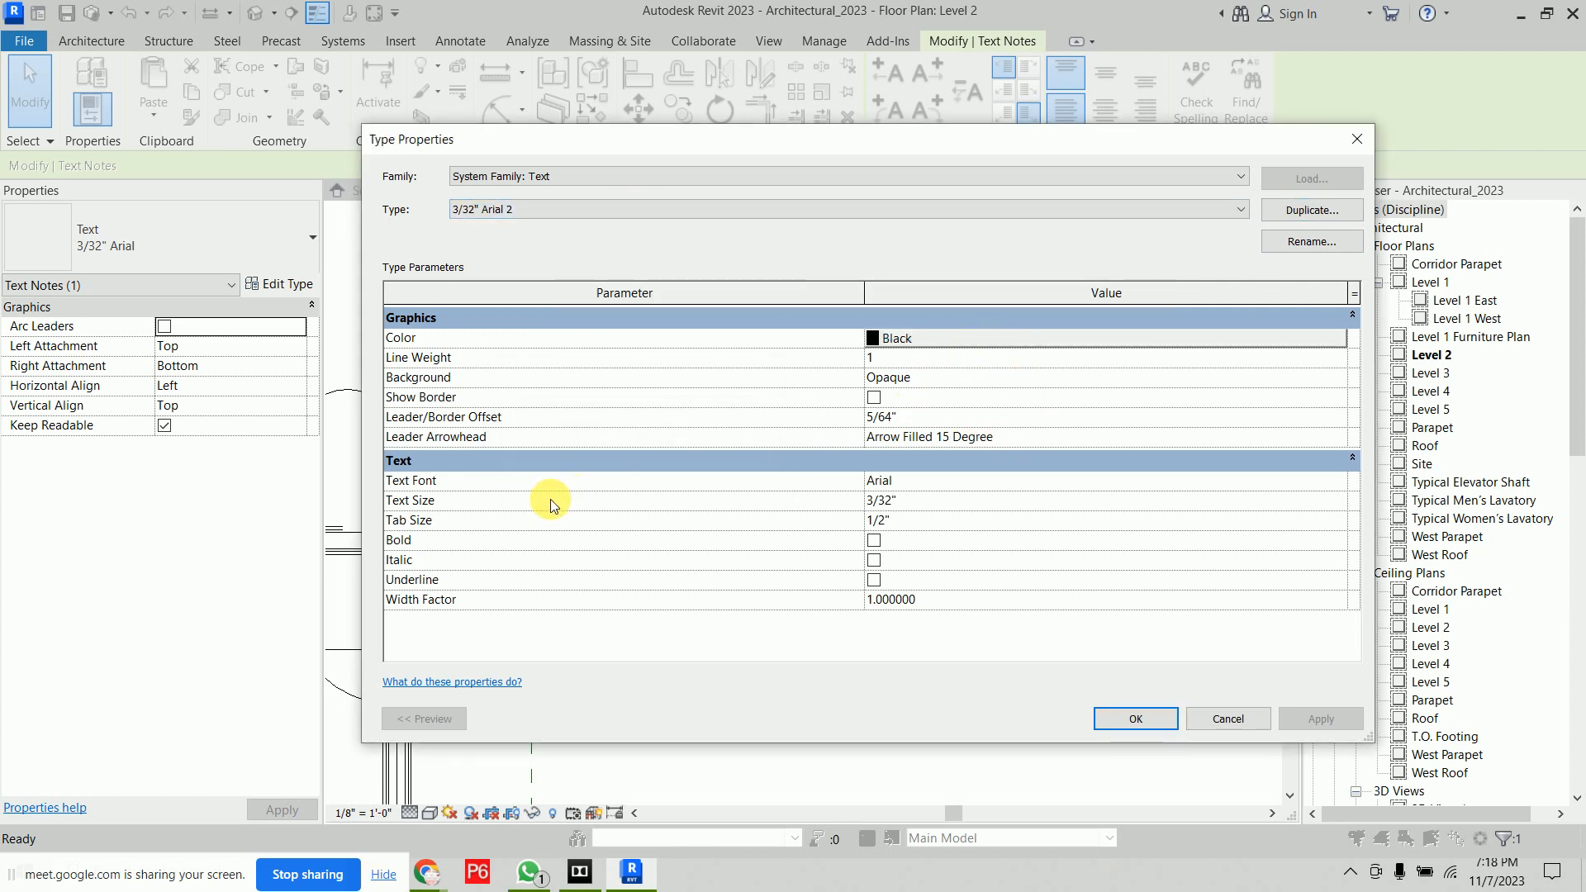
pyautogui.click(1057, 482)
pyautogui.click(1337, 482)
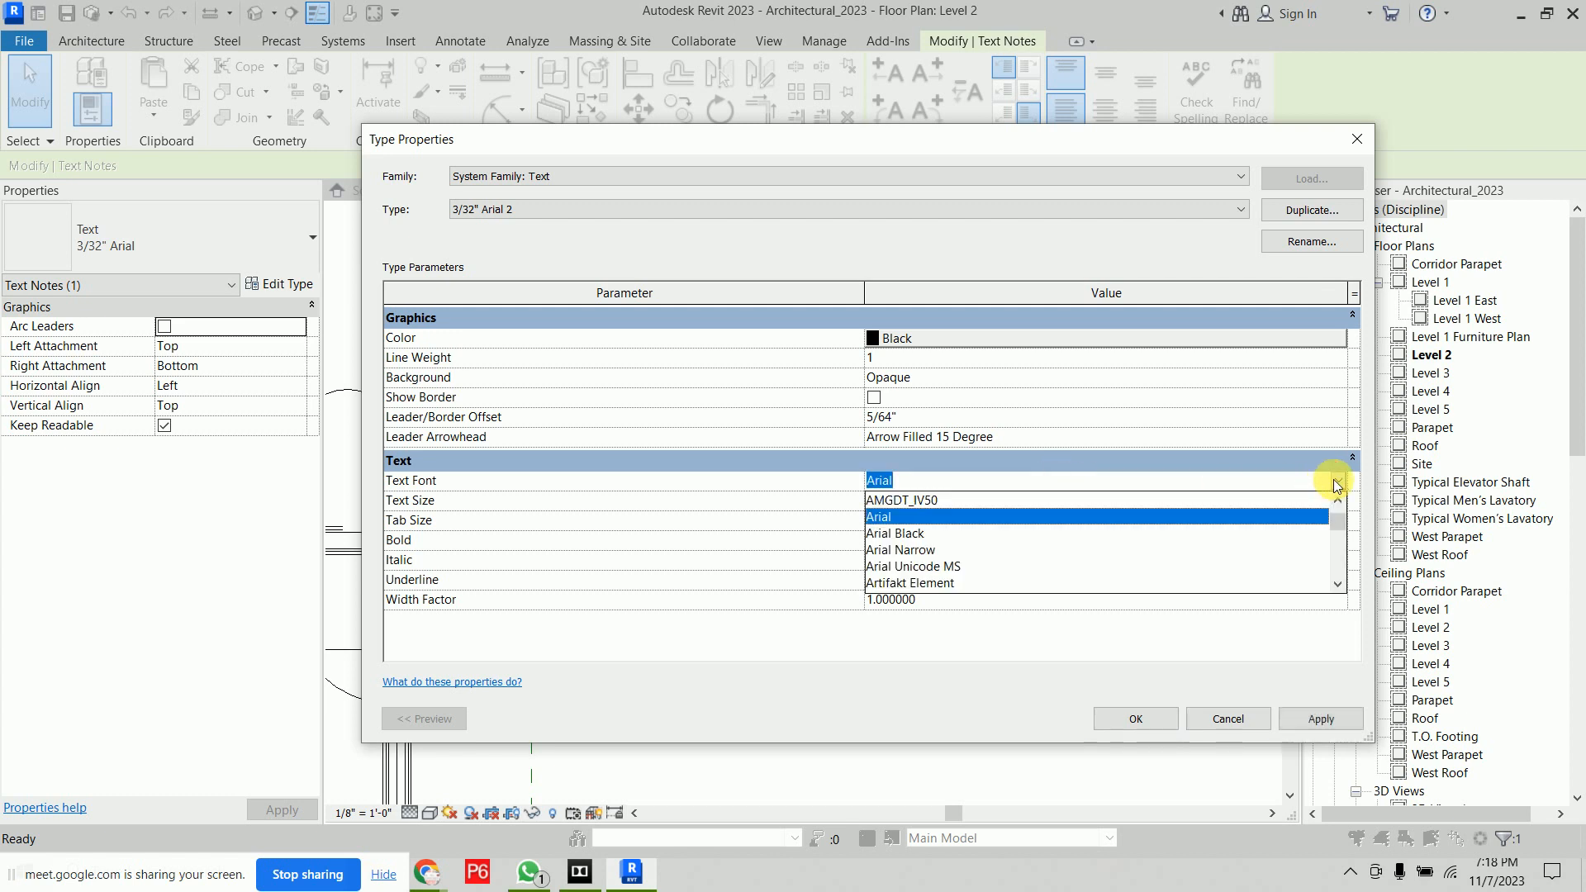
pyautogui.write('Times New Roman')
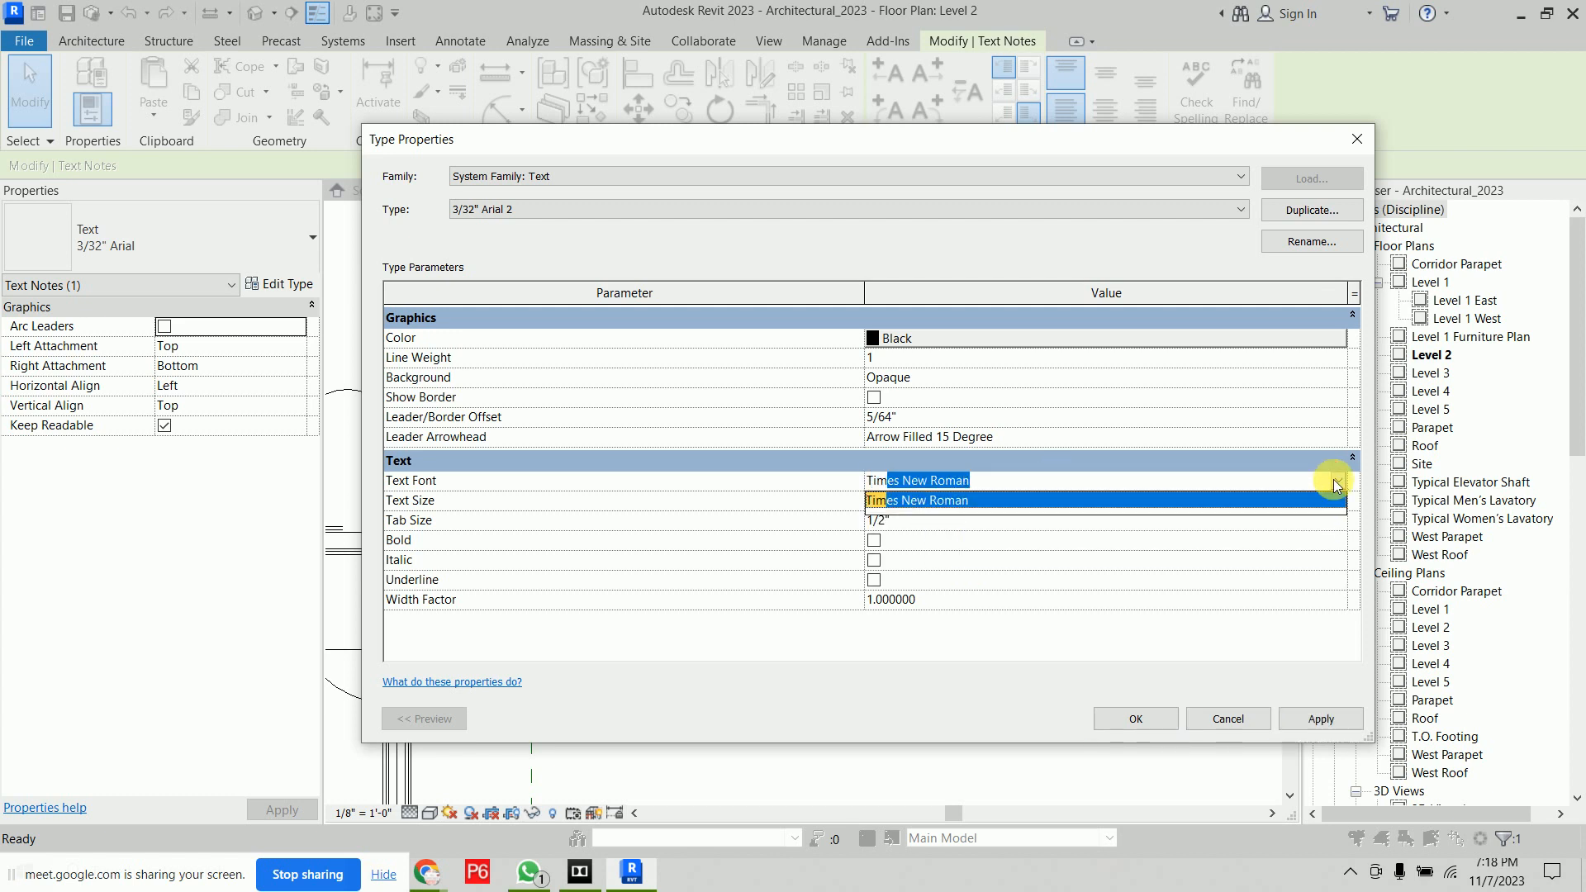
pyautogui.click(970, 502)
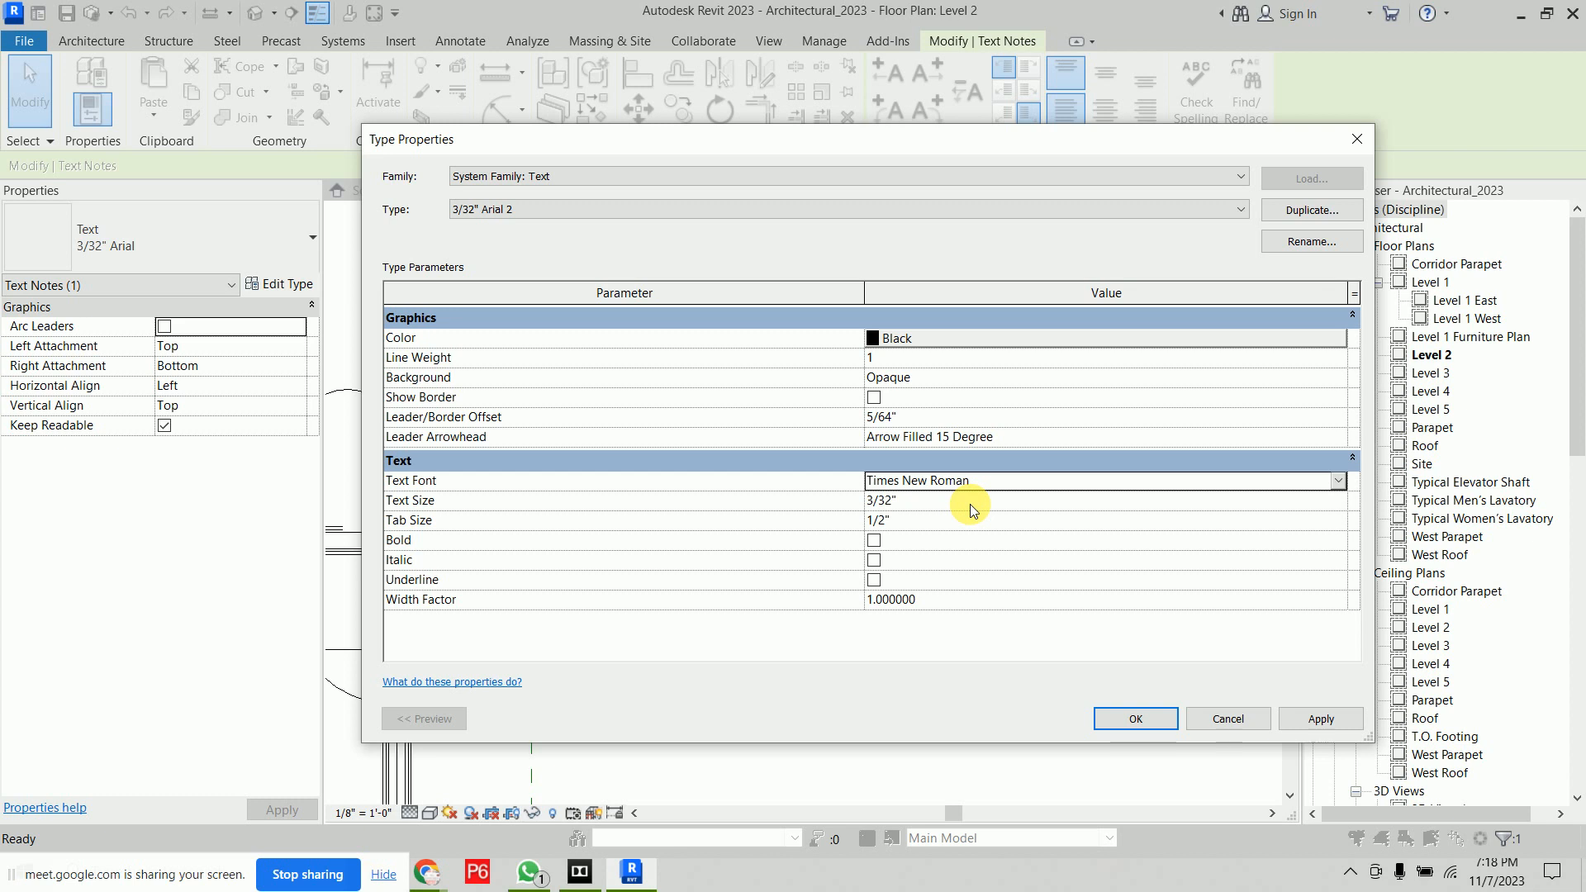
pyautogui.click(970, 504)
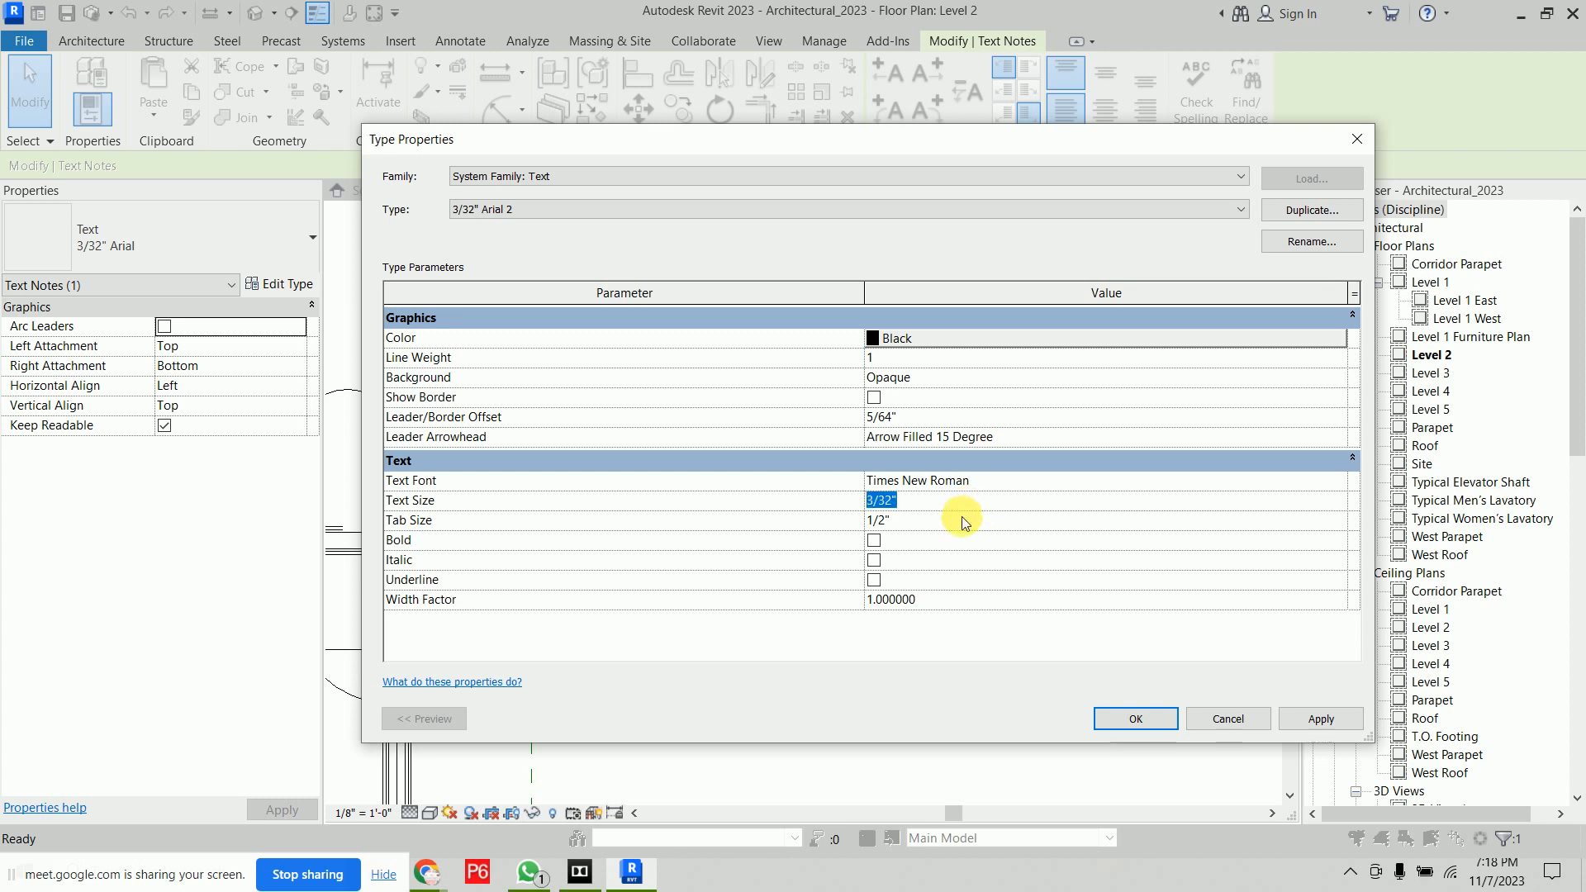
pyautogui.click(1134, 718)
pyautogui.click(1034, 724)
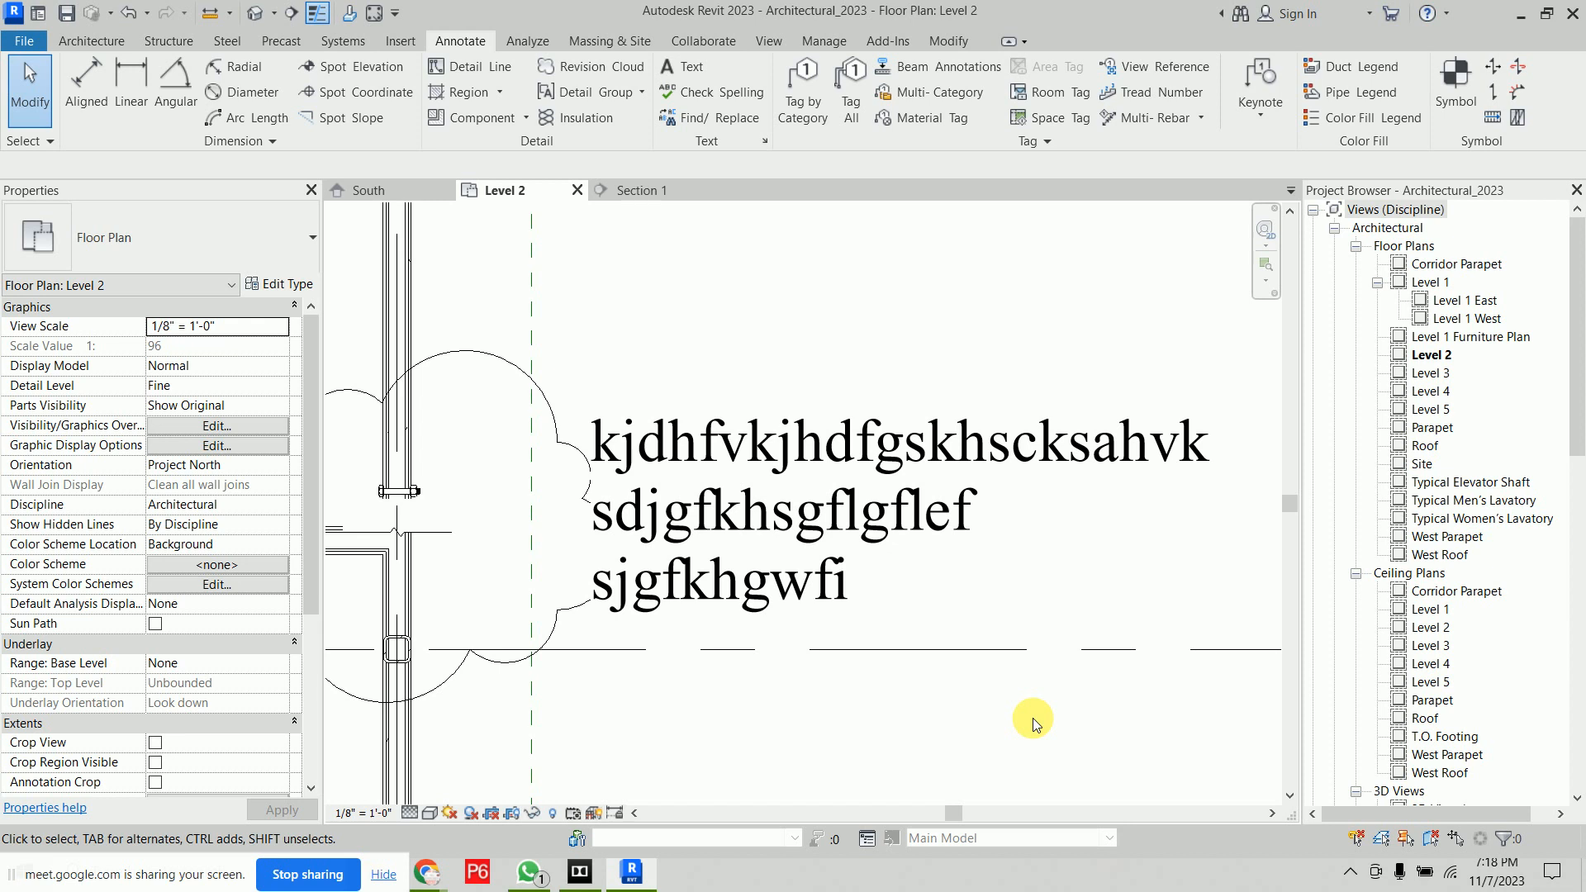
# Delete the text note from the Level 2 plan
pyautogui.click(896, 505)
pyautogui.press('Delete')
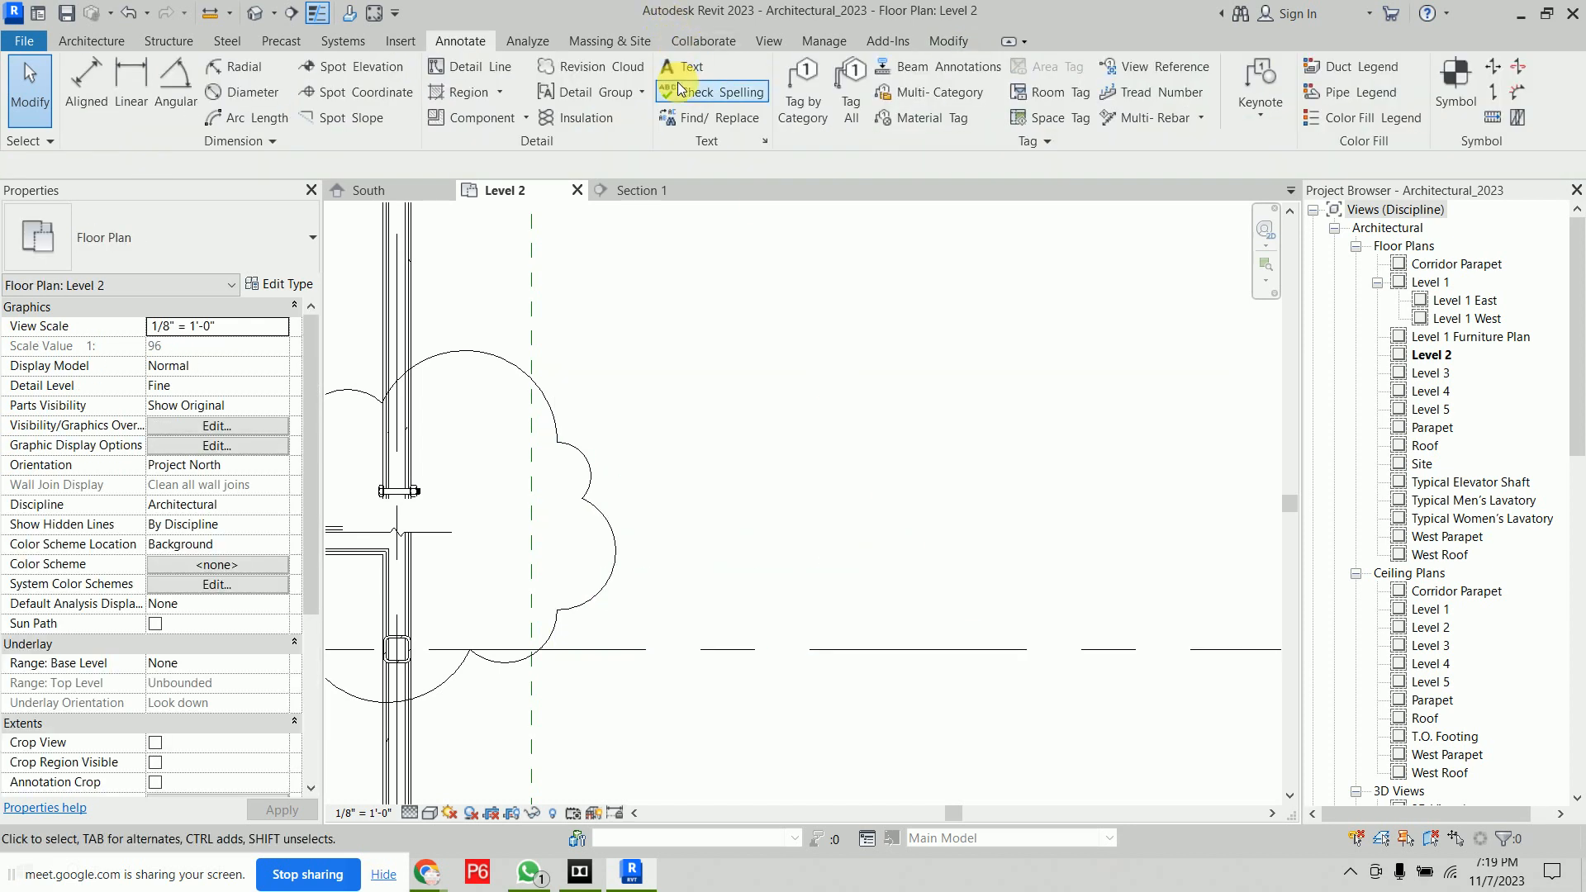
pyautogui.click(681, 89)
pyautogui.press('Return')
# Start a new text note by drawing a wrapping text box right of the revision cloud
pyautogui.click(692, 71)
pyautogui.click(674, 396)
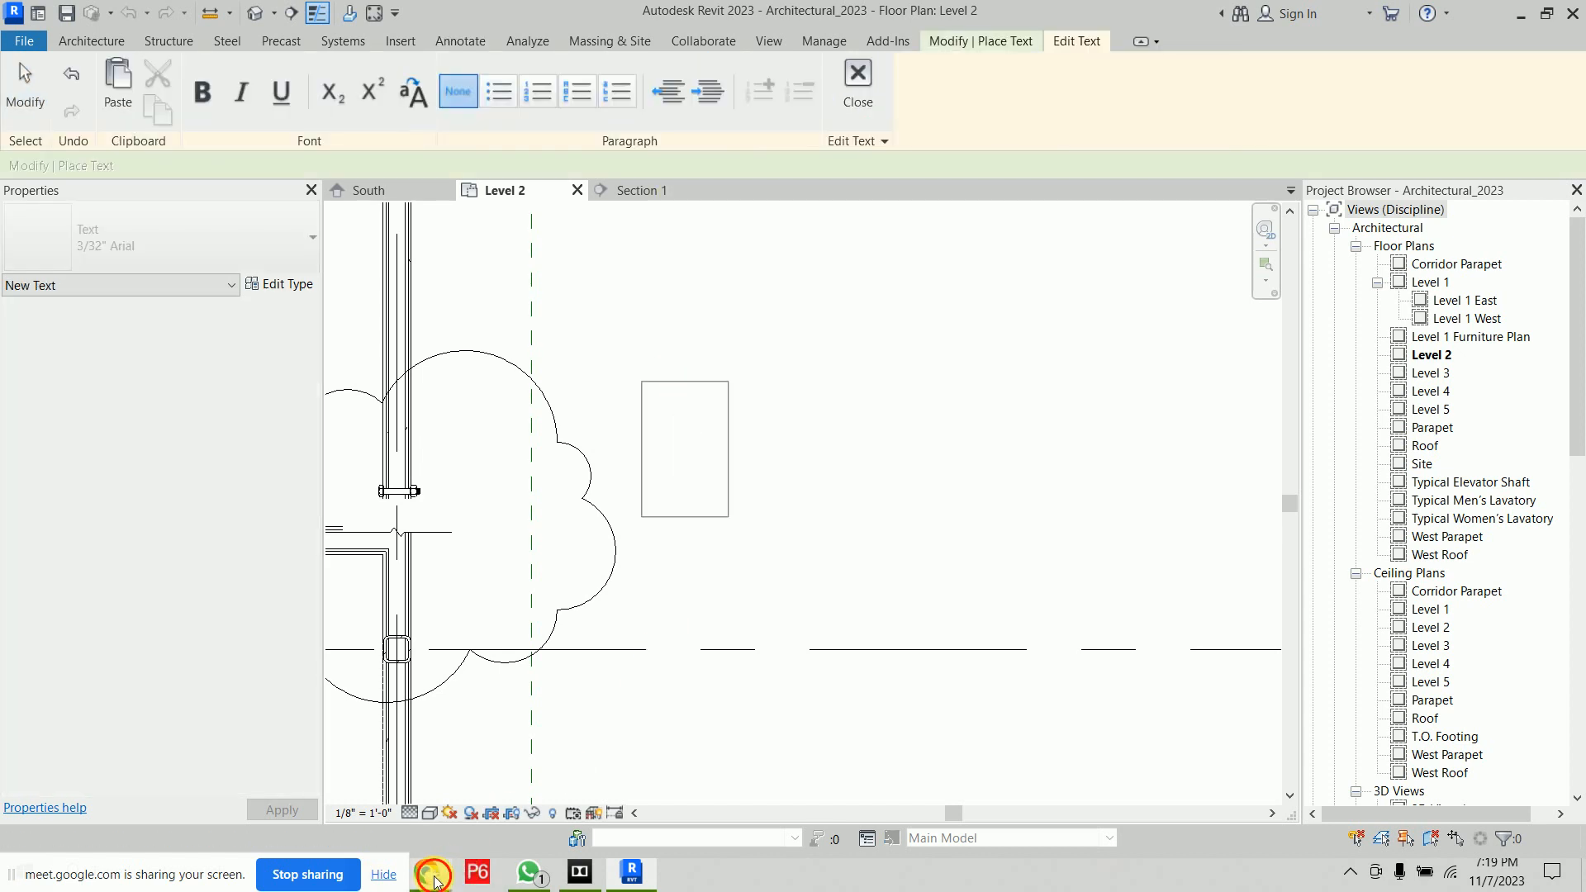
pyautogui.moveTo(435, 882)
# Switch to the browser, open a new tab and search Google for sample text paragraph
pyautogui.click(379, 754)
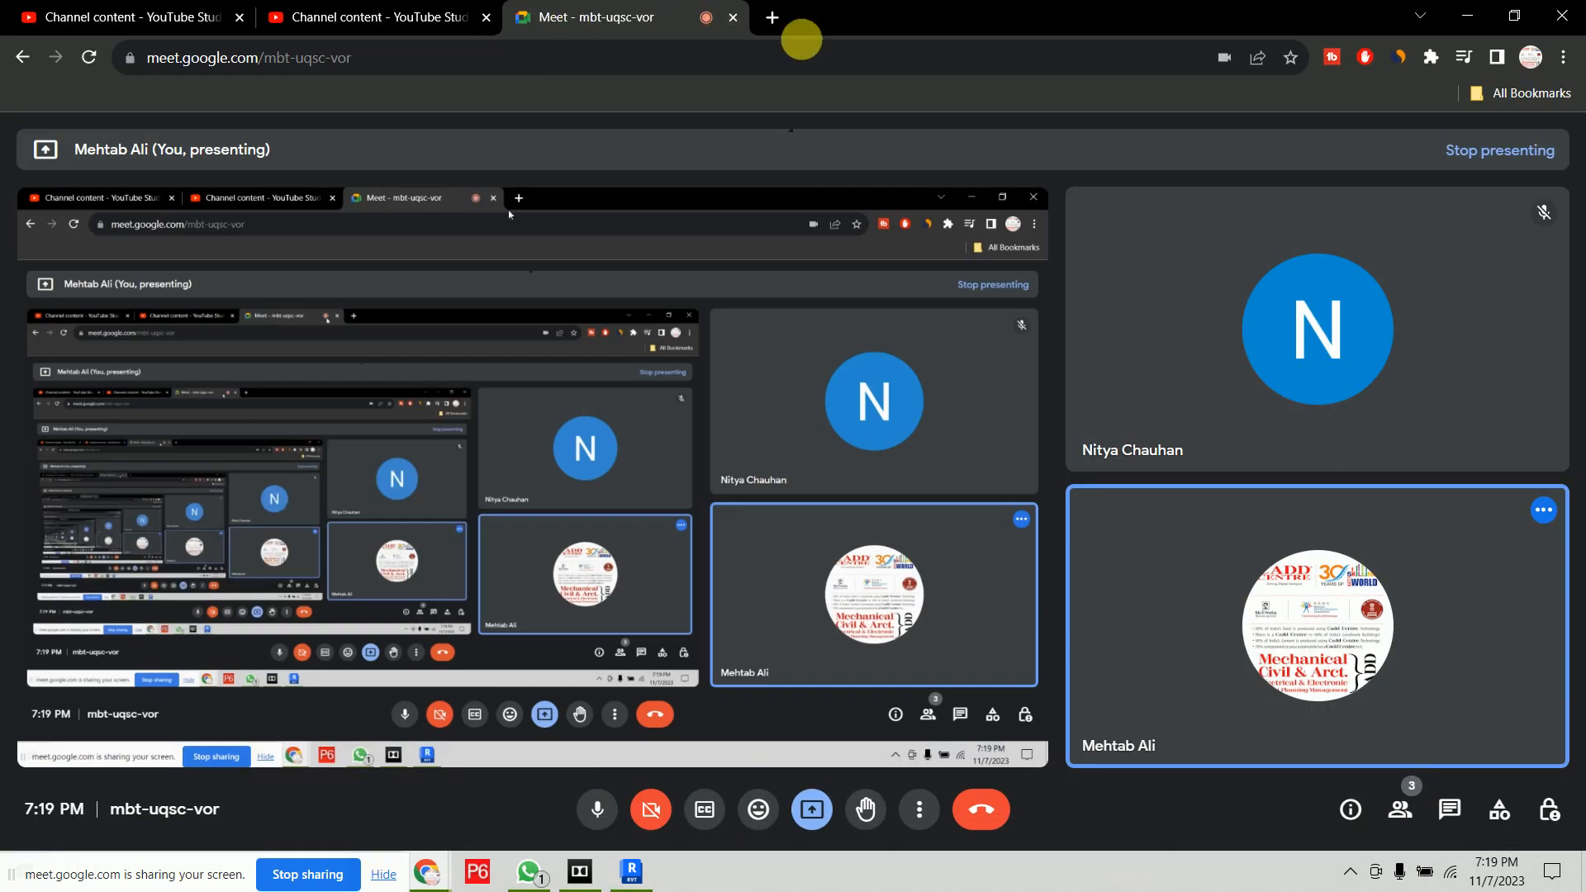
pyautogui.click(772, 17)
pyautogui.write('g')
pyautogui.press('Return')
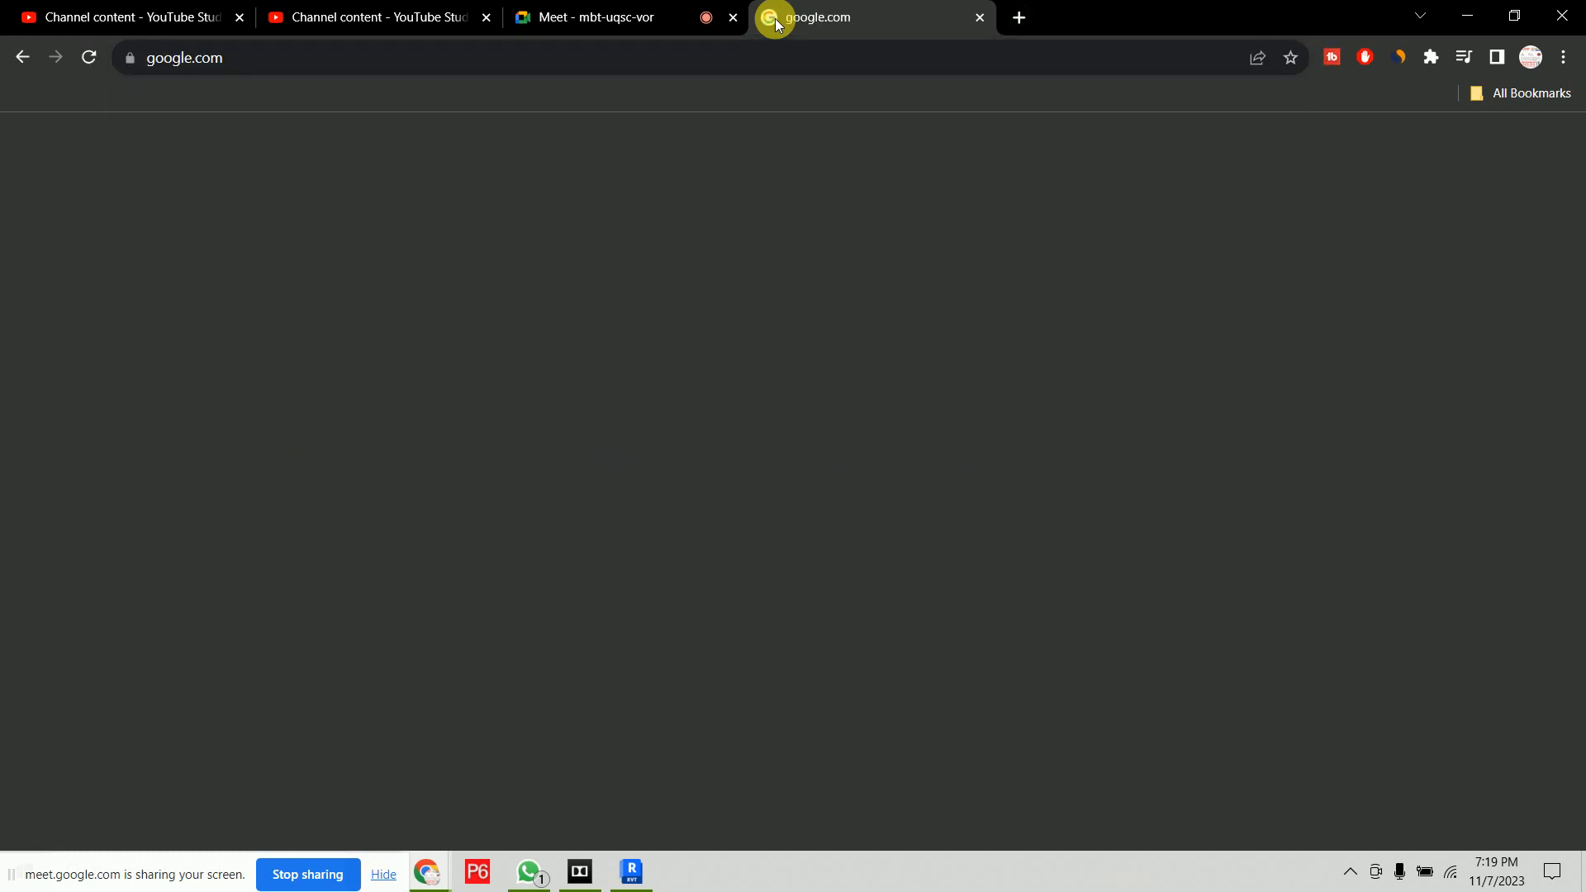
pyautogui.write('sample e')
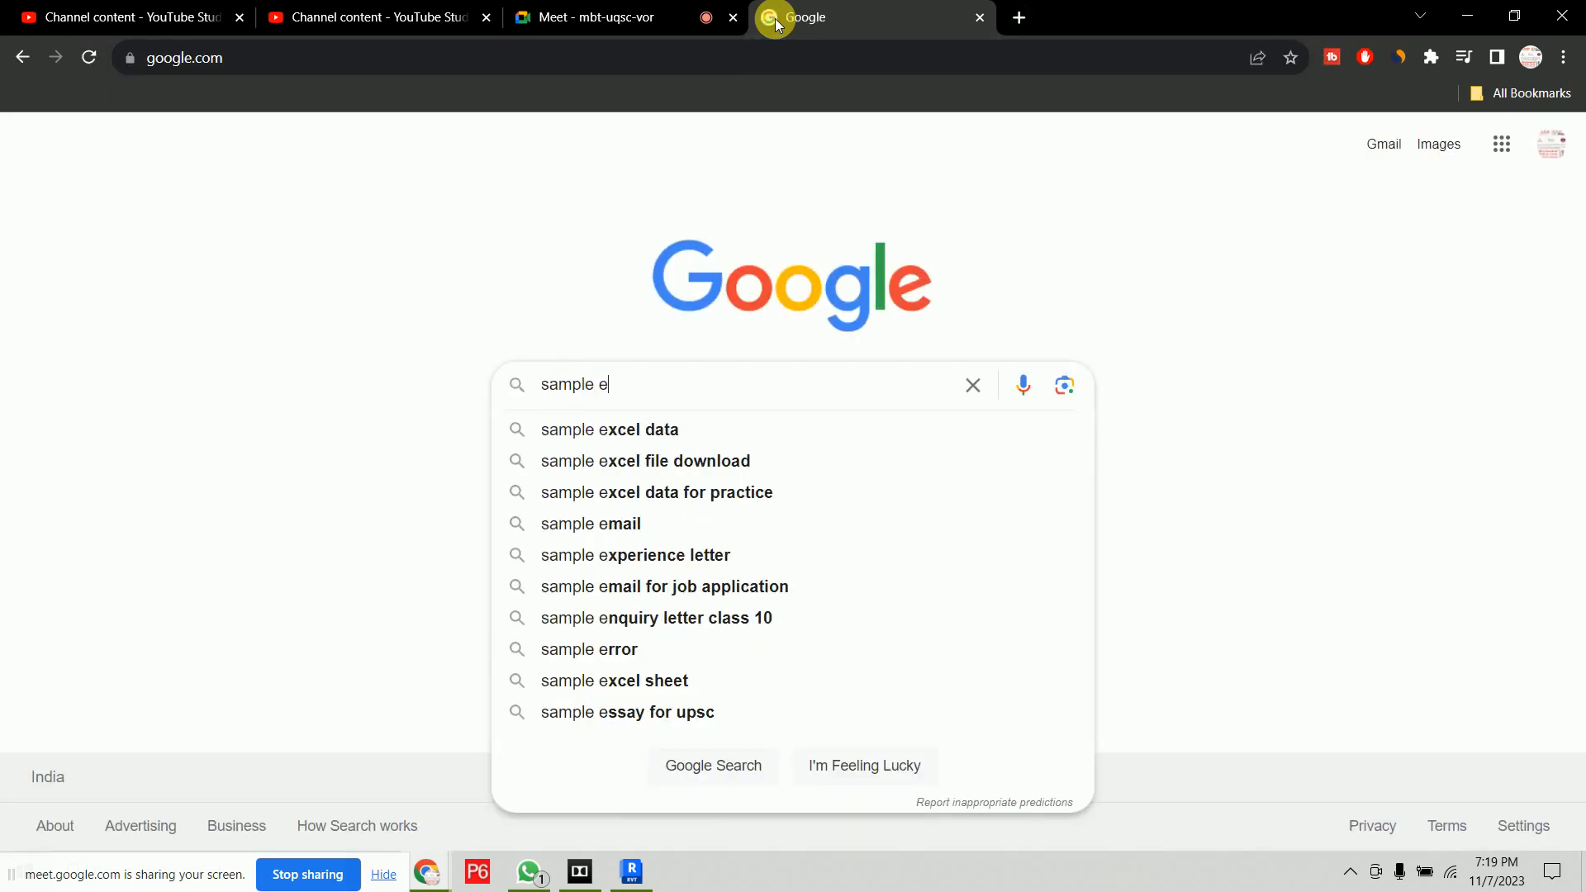
pyautogui.press('BackSpace')
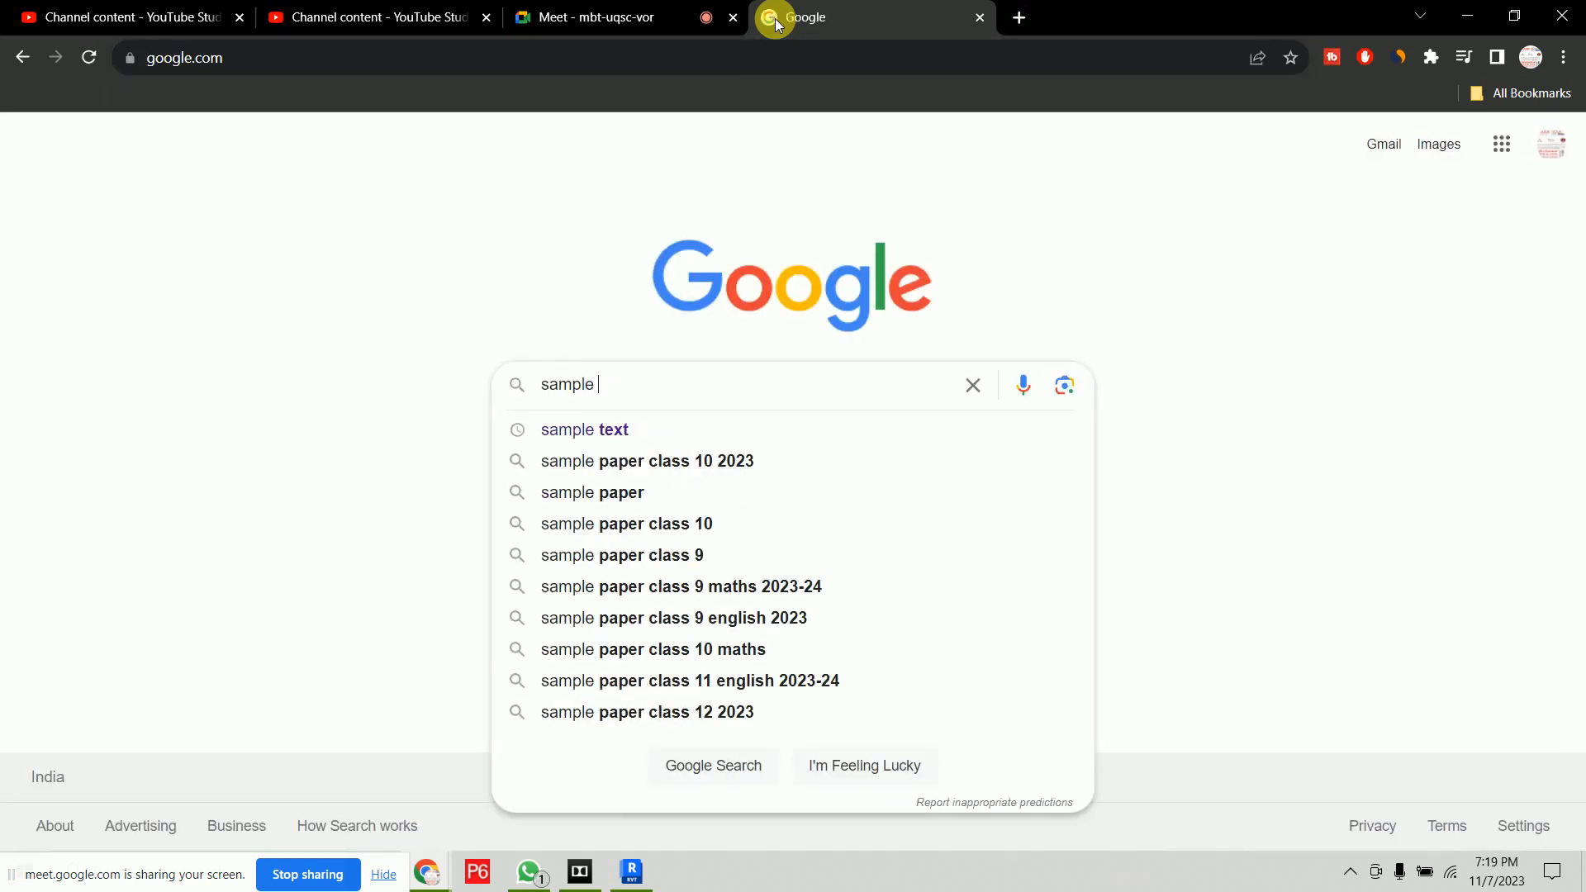
pyautogui.write('text messages')
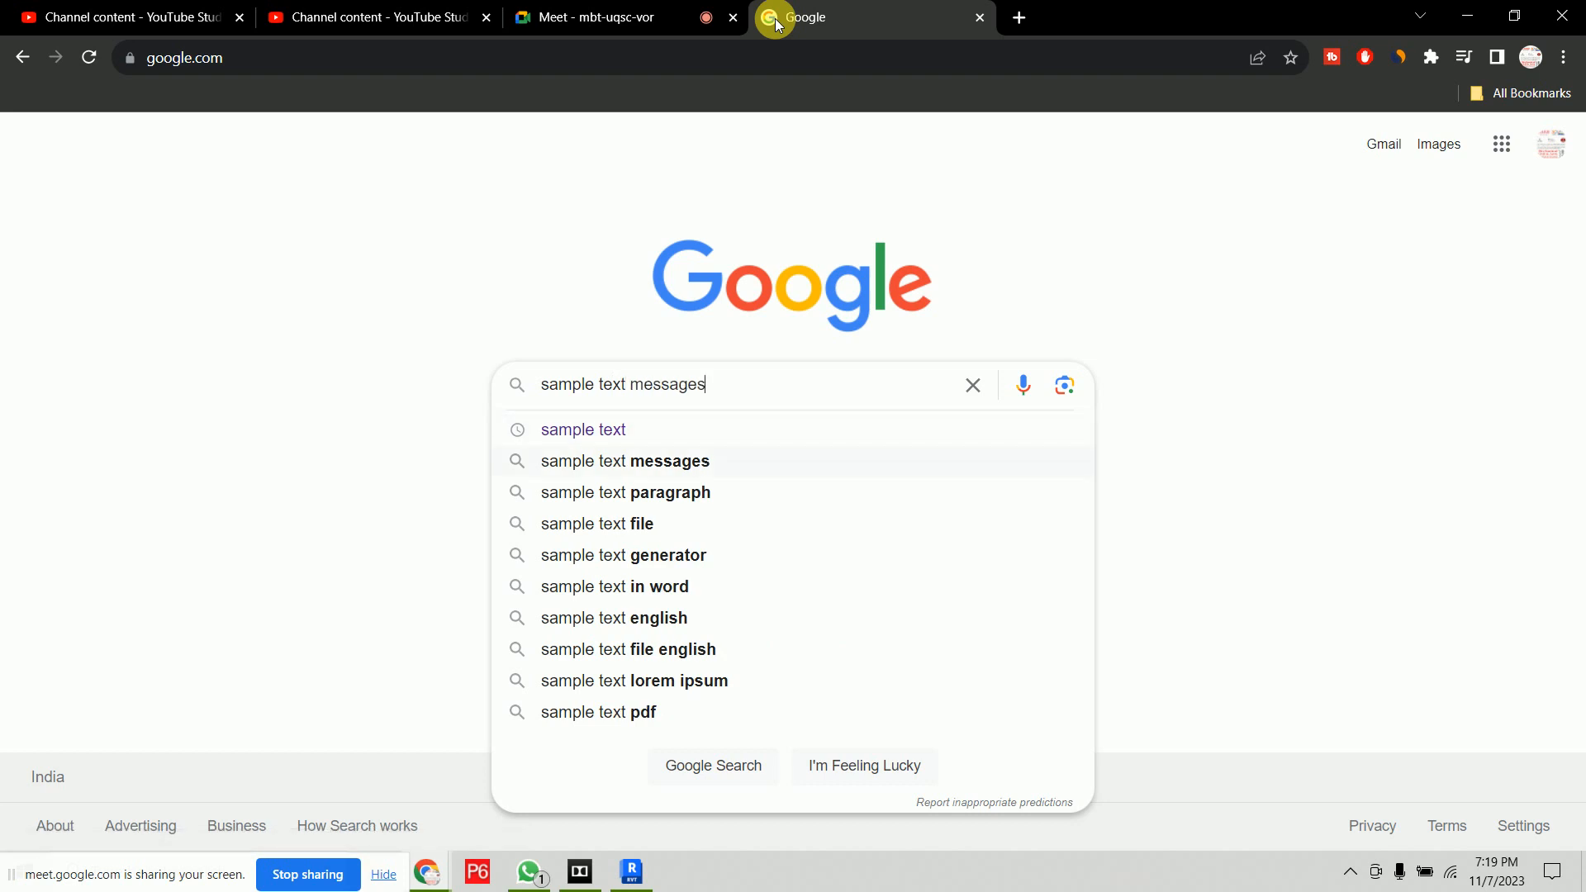
pyautogui.press('Down')
pyautogui.press('Return')
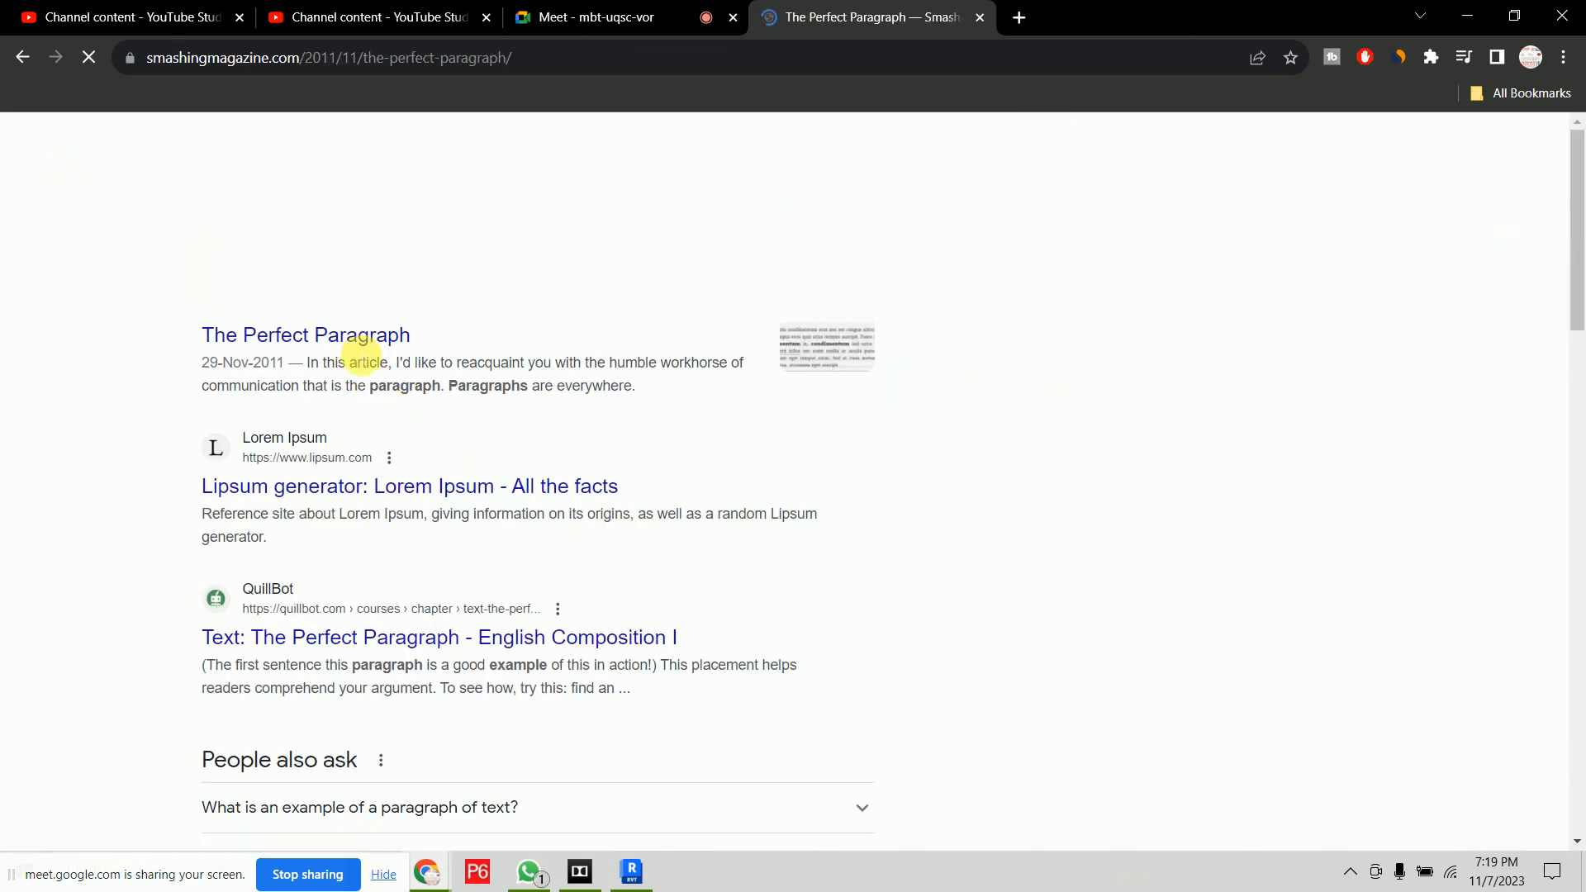
# Select the opening paragraph of The Perfect Paragraph article
pyautogui.scroll(-3, 701, 499)
pyautogui.scroll(-15, 709, 505)
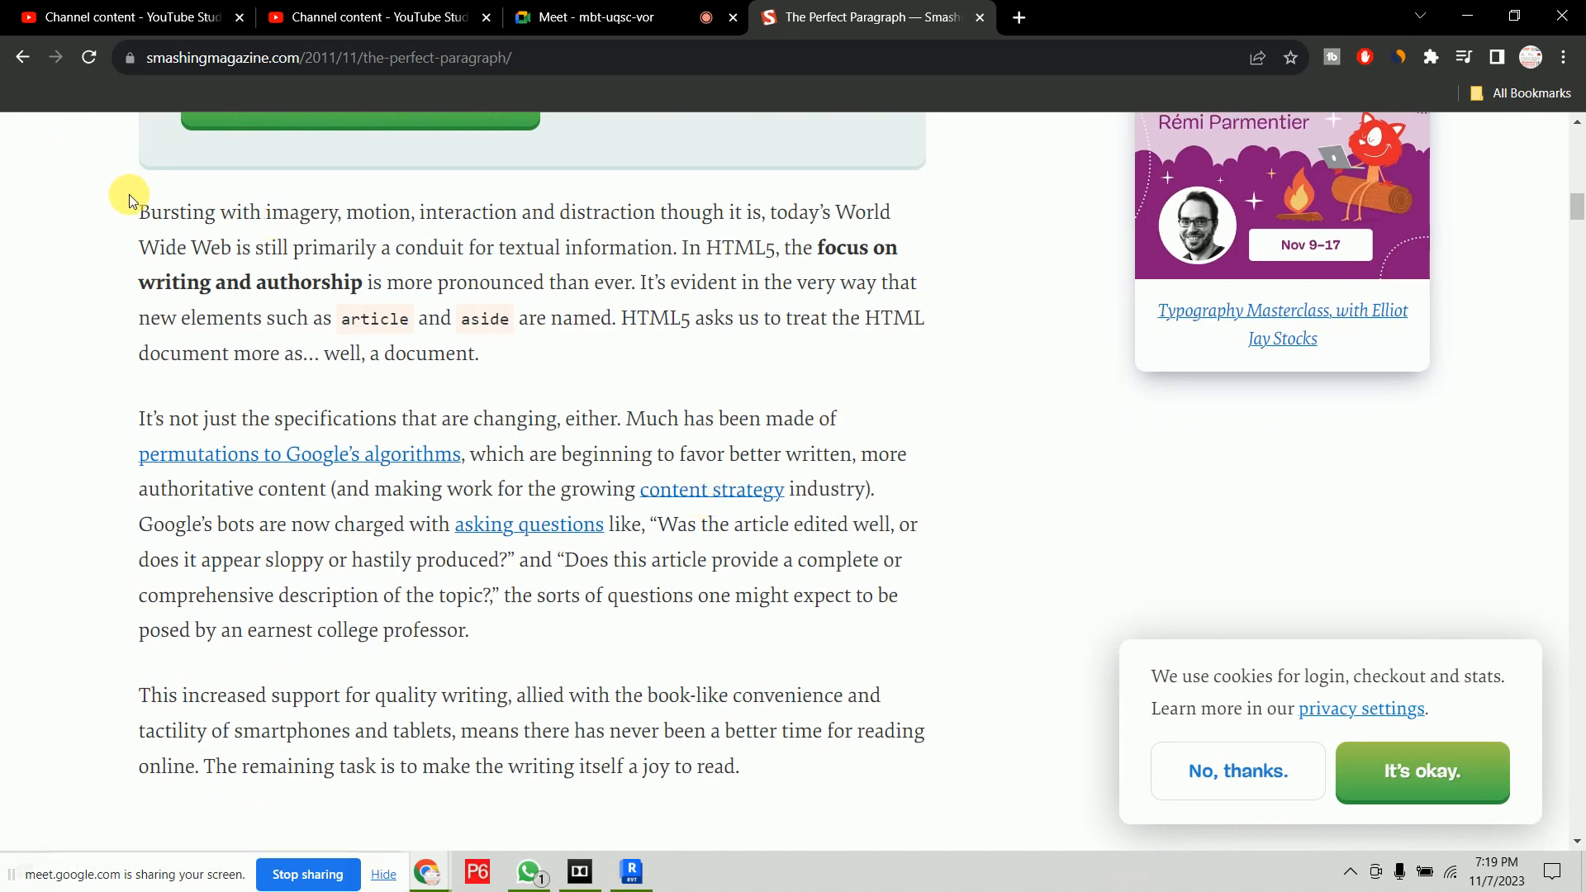
pyautogui.moveTo(135, 202); pyautogui.dragTo(505, 376)
pyautogui.hotkey('ctrl', 'c')
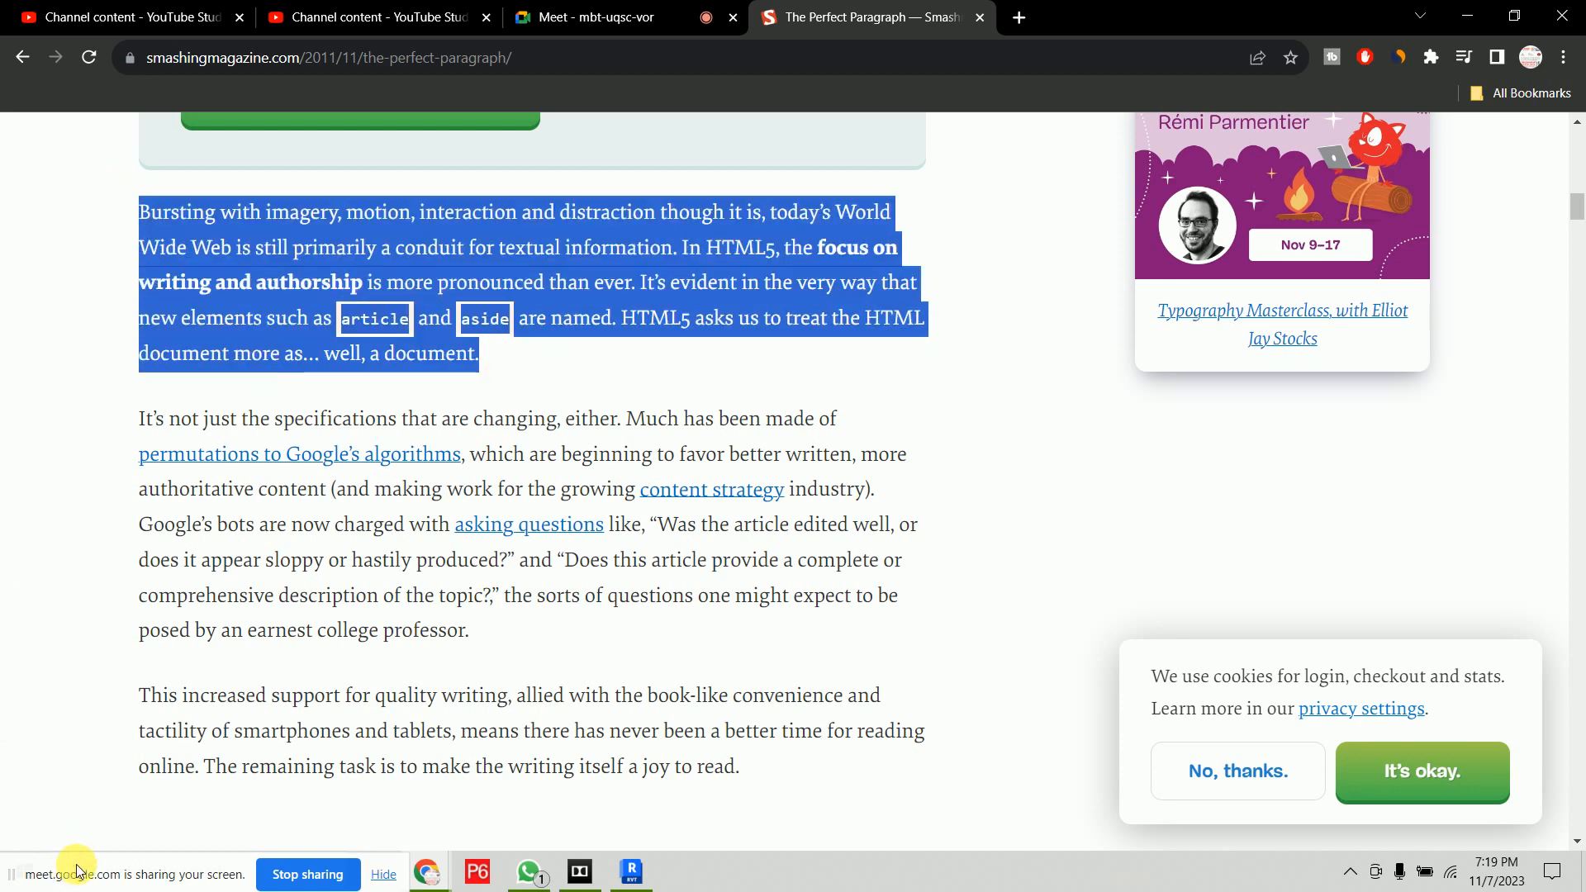
# Open Notepad, paste the copied paragraph and select all of it
pyautogui.click(234, 888)
pyautogui.click(25, 871)
pyautogui.write('n')
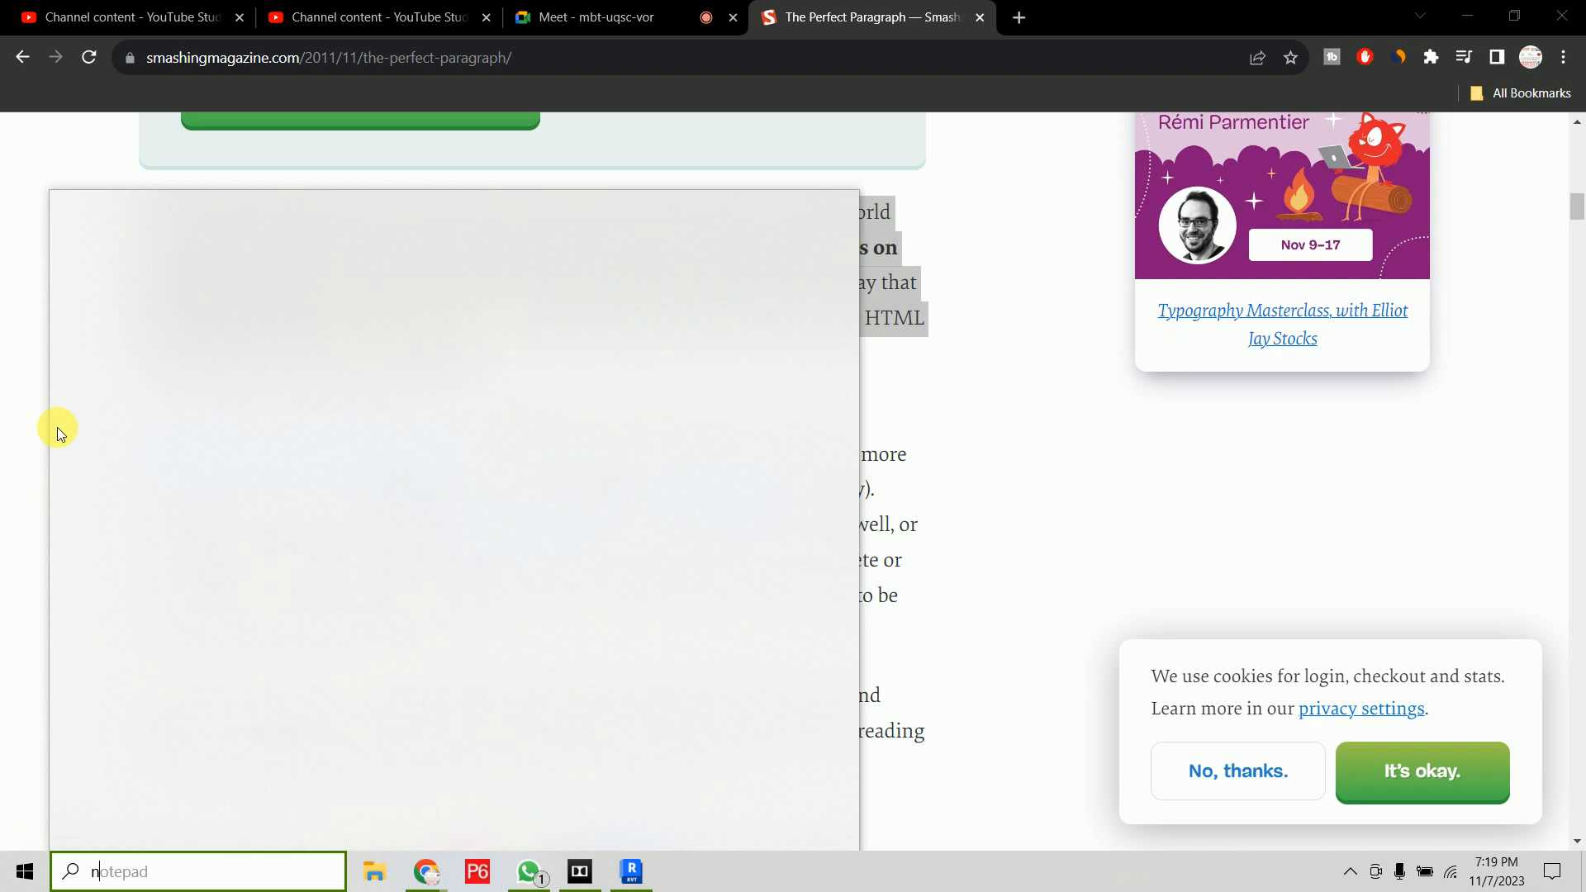
pyautogui.click(163, 295)
pyautogui.moveTo(435, 184); pyautogui.dragTo(700, 546)
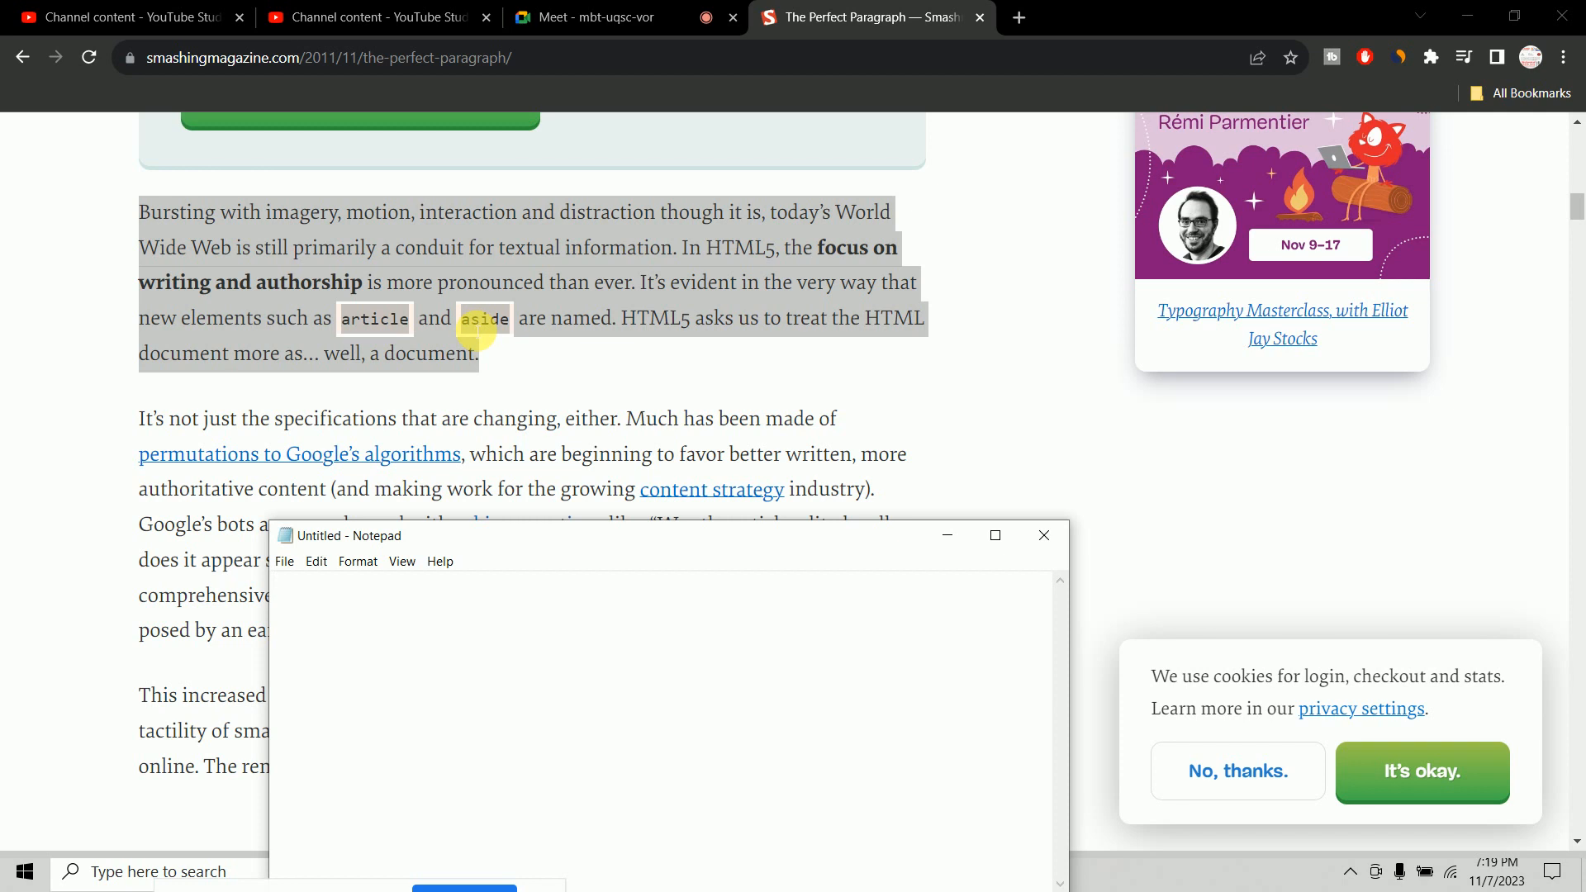
pyautogui.moveTo(672, 532); pyautogui.dragTo(685, 362)
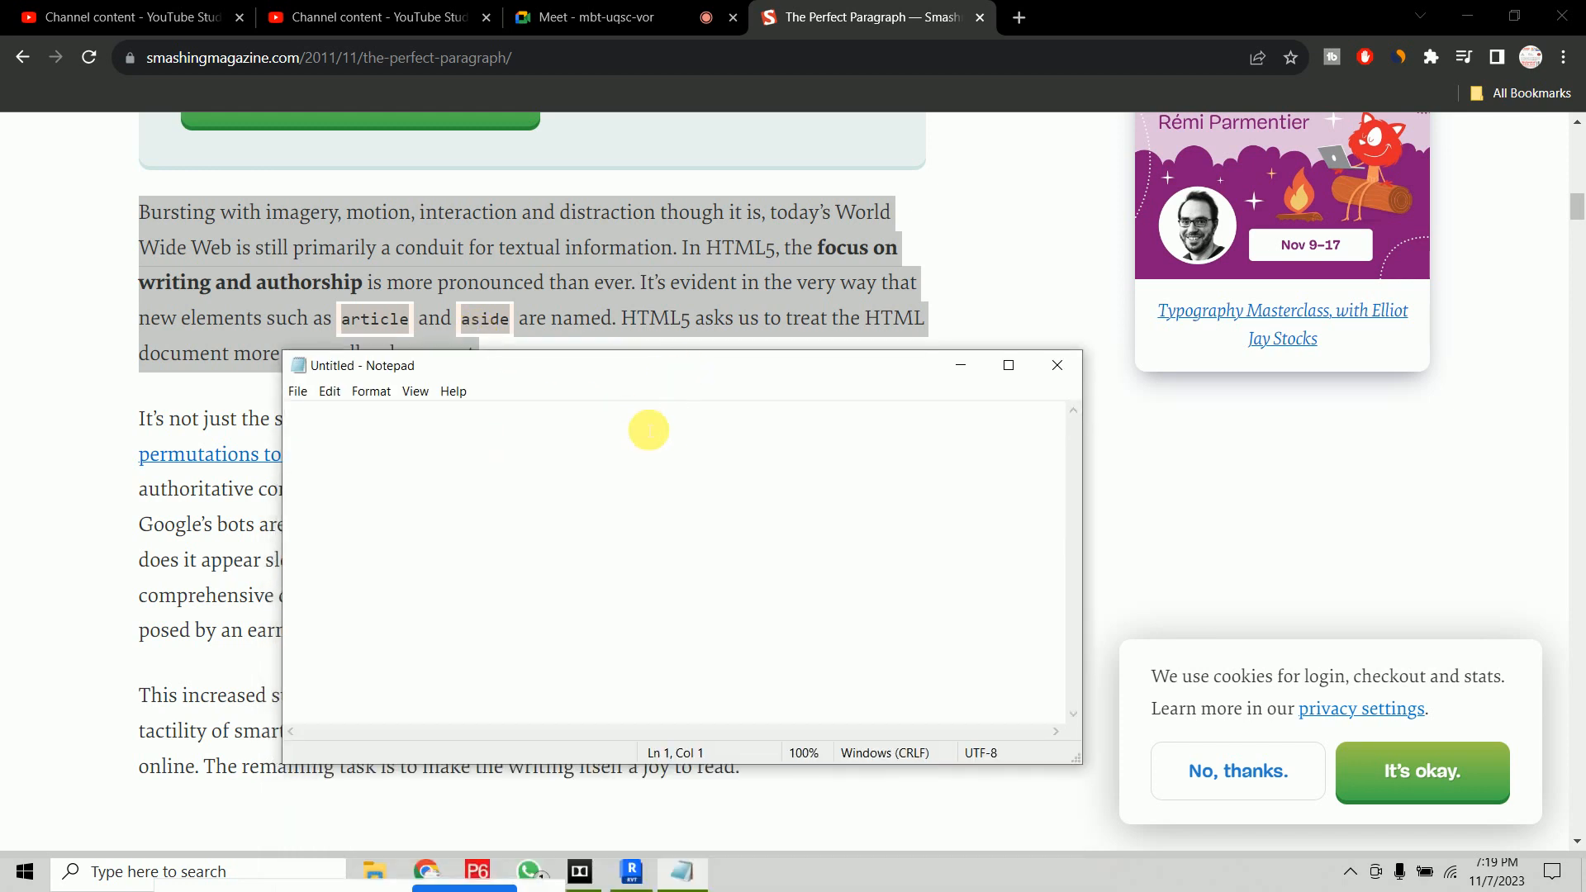
pyautogui.hotkey('ctrl', 'v')
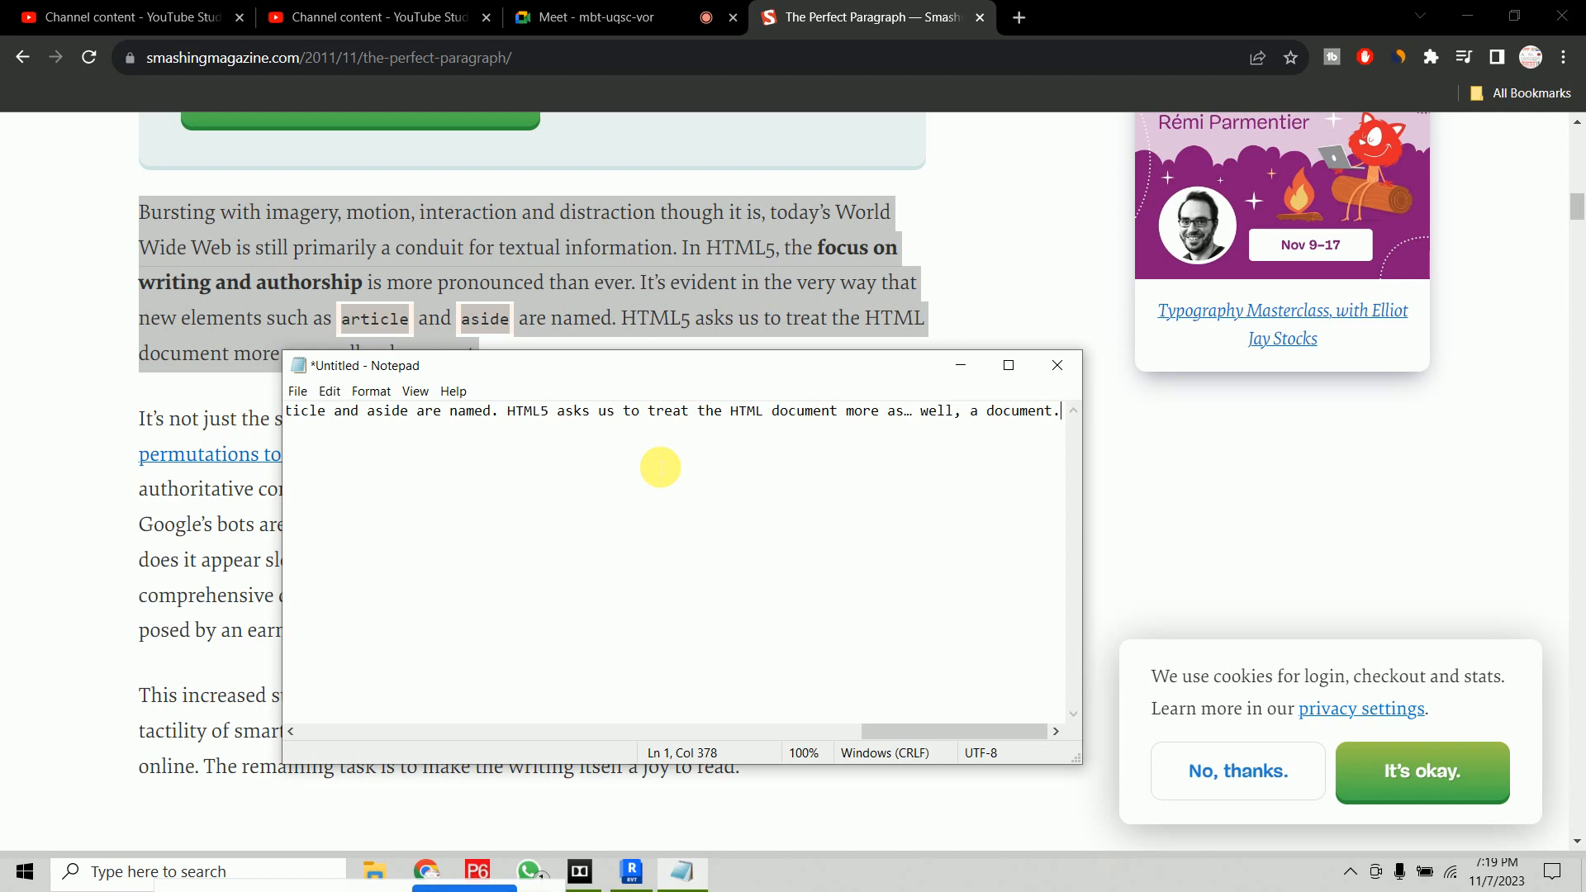
pyautogui.hotkey('ctrl', 'a')
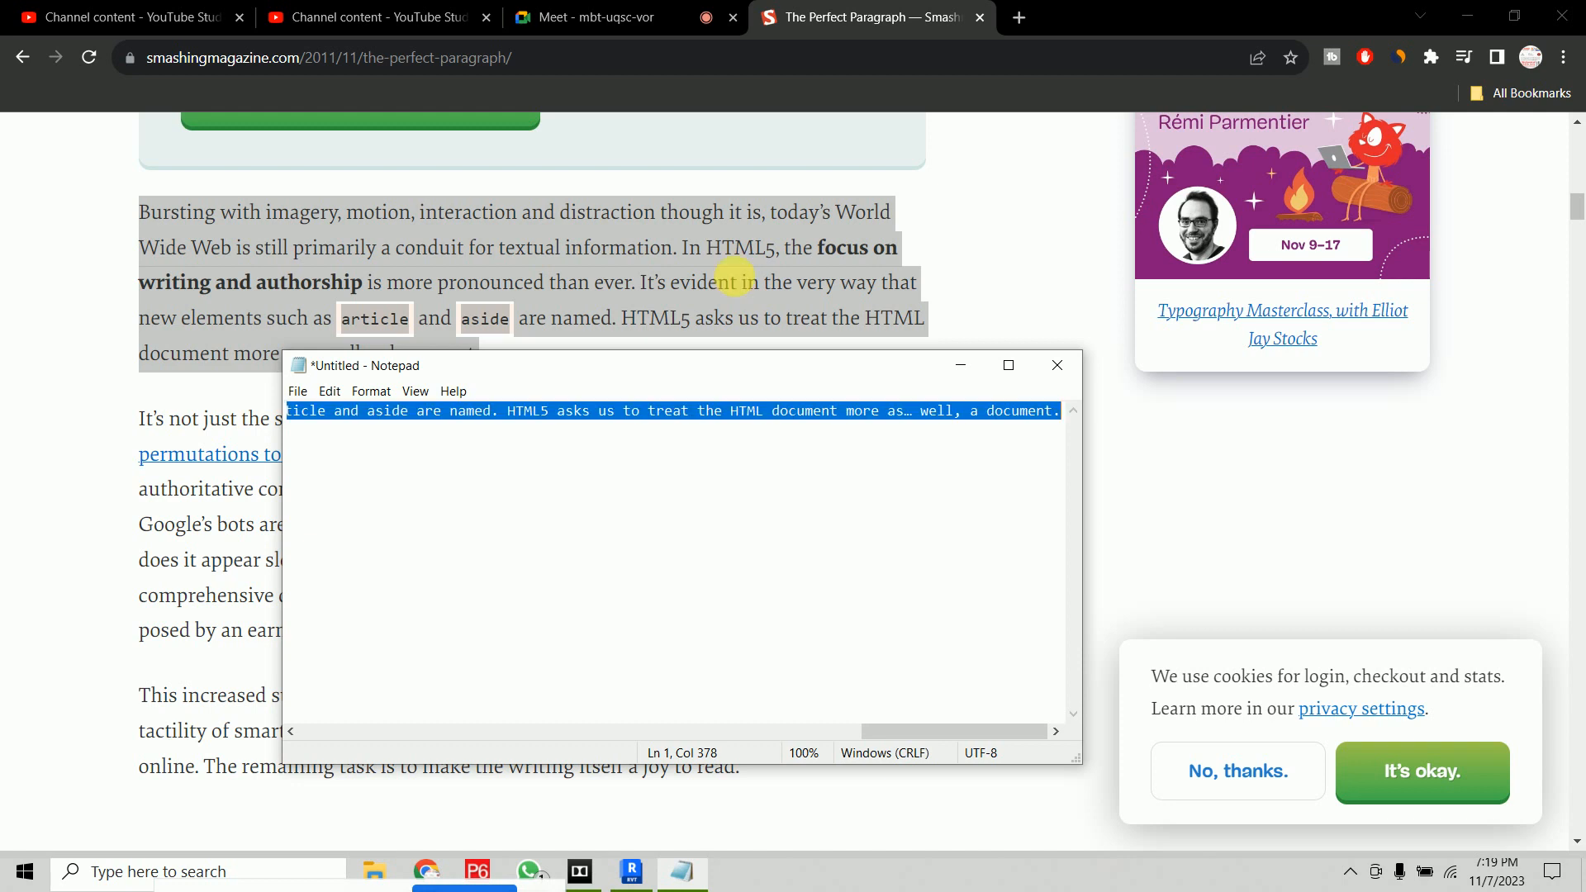
# Return to Revit and paste the paragraph into the new text note
pyautogui.click(632, 872)
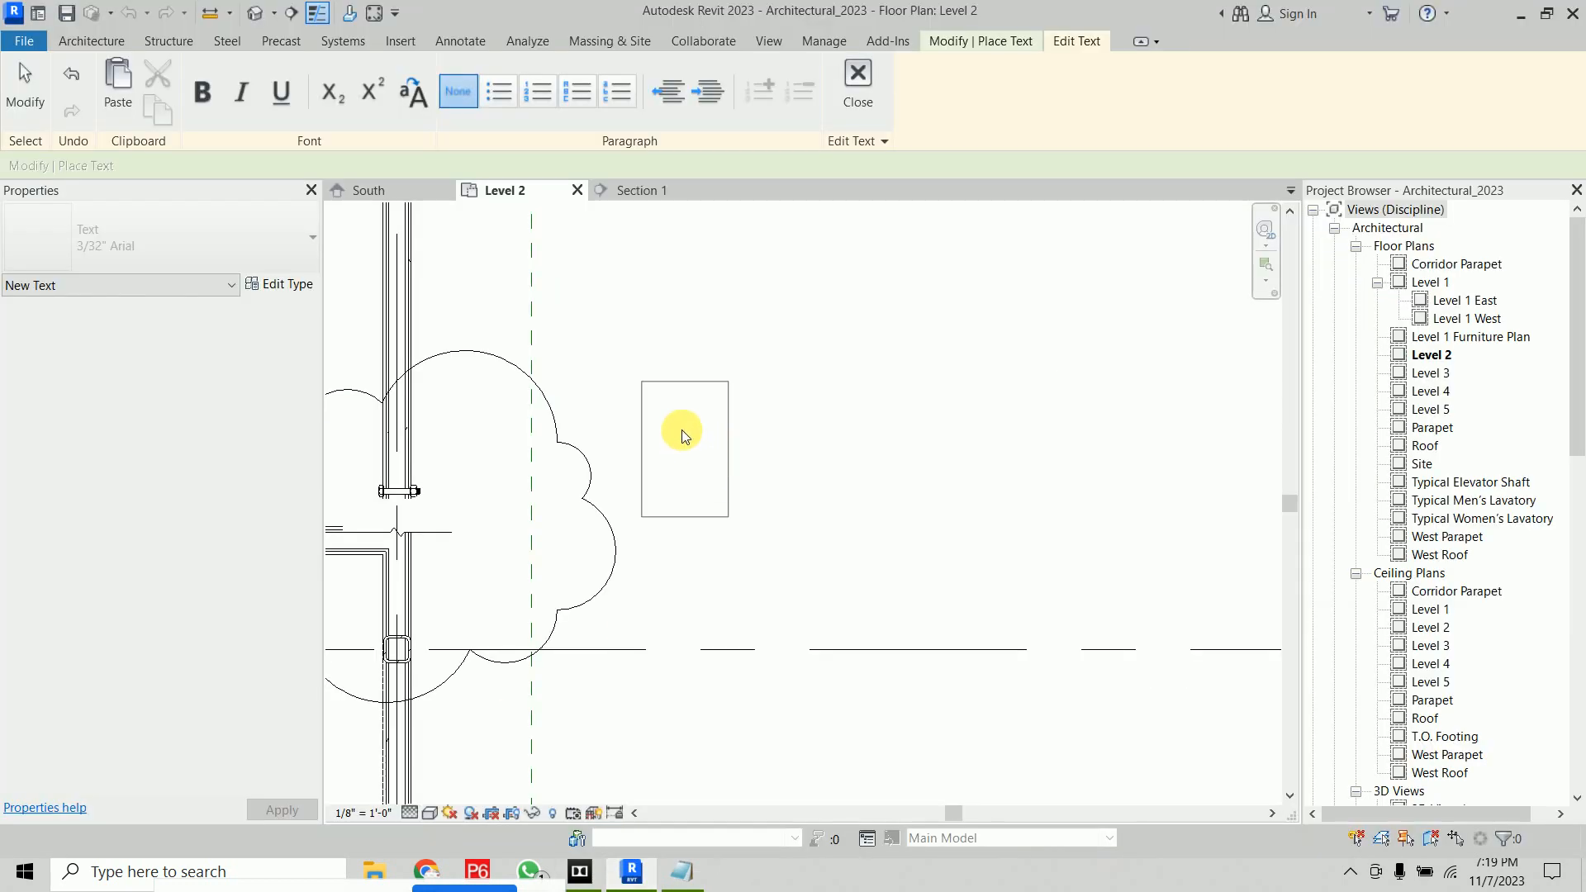
pyautogui.hotkey('ctrl', 'v')
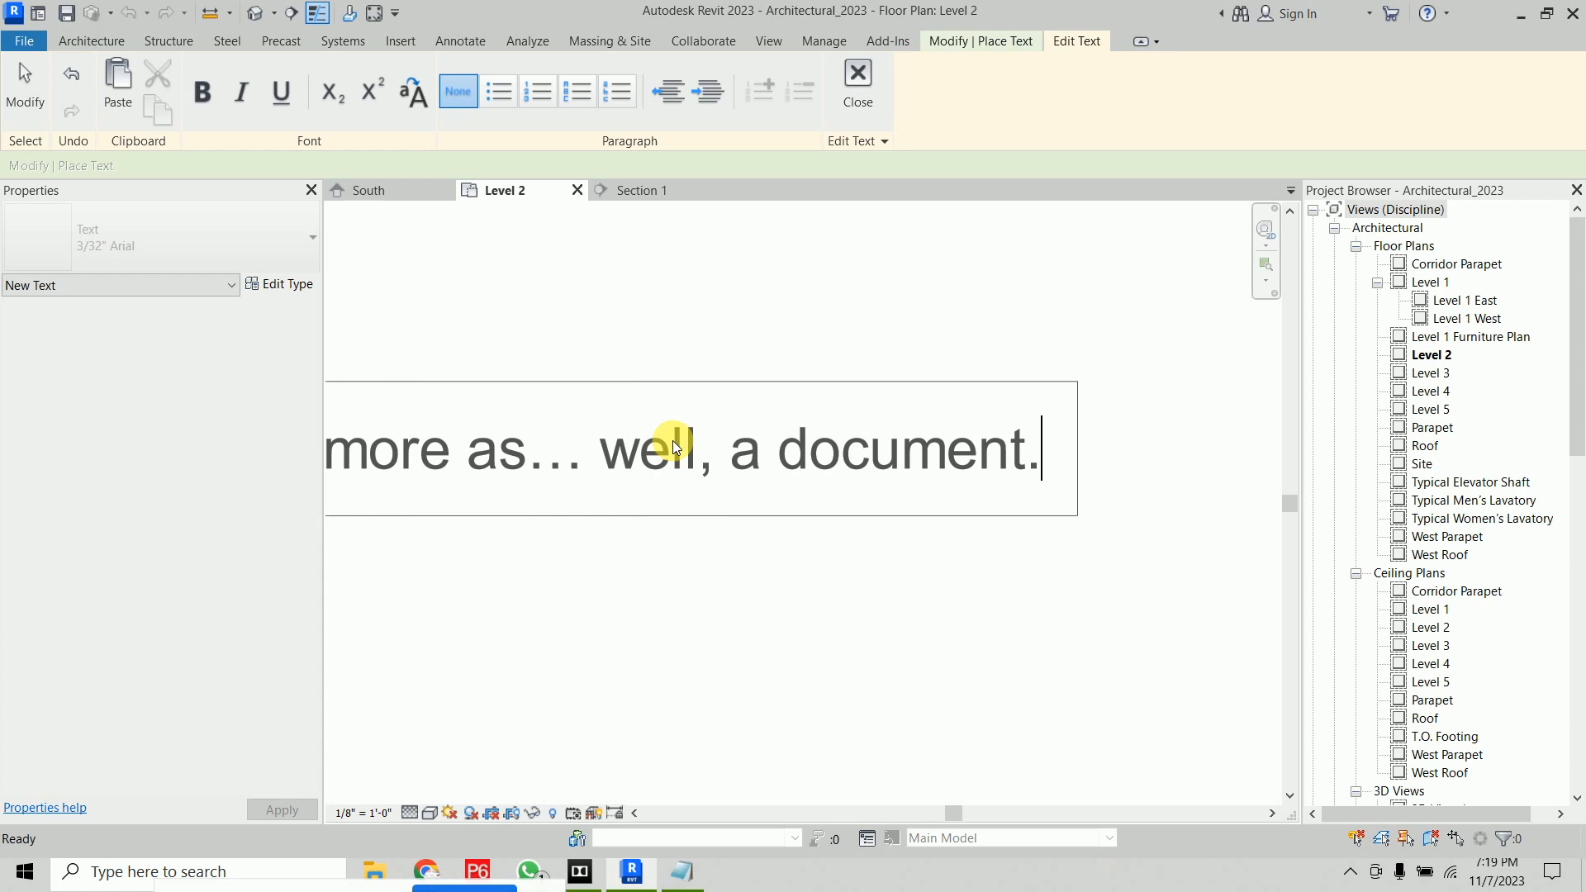
pyautogui.scroll(-5, 826, 479)
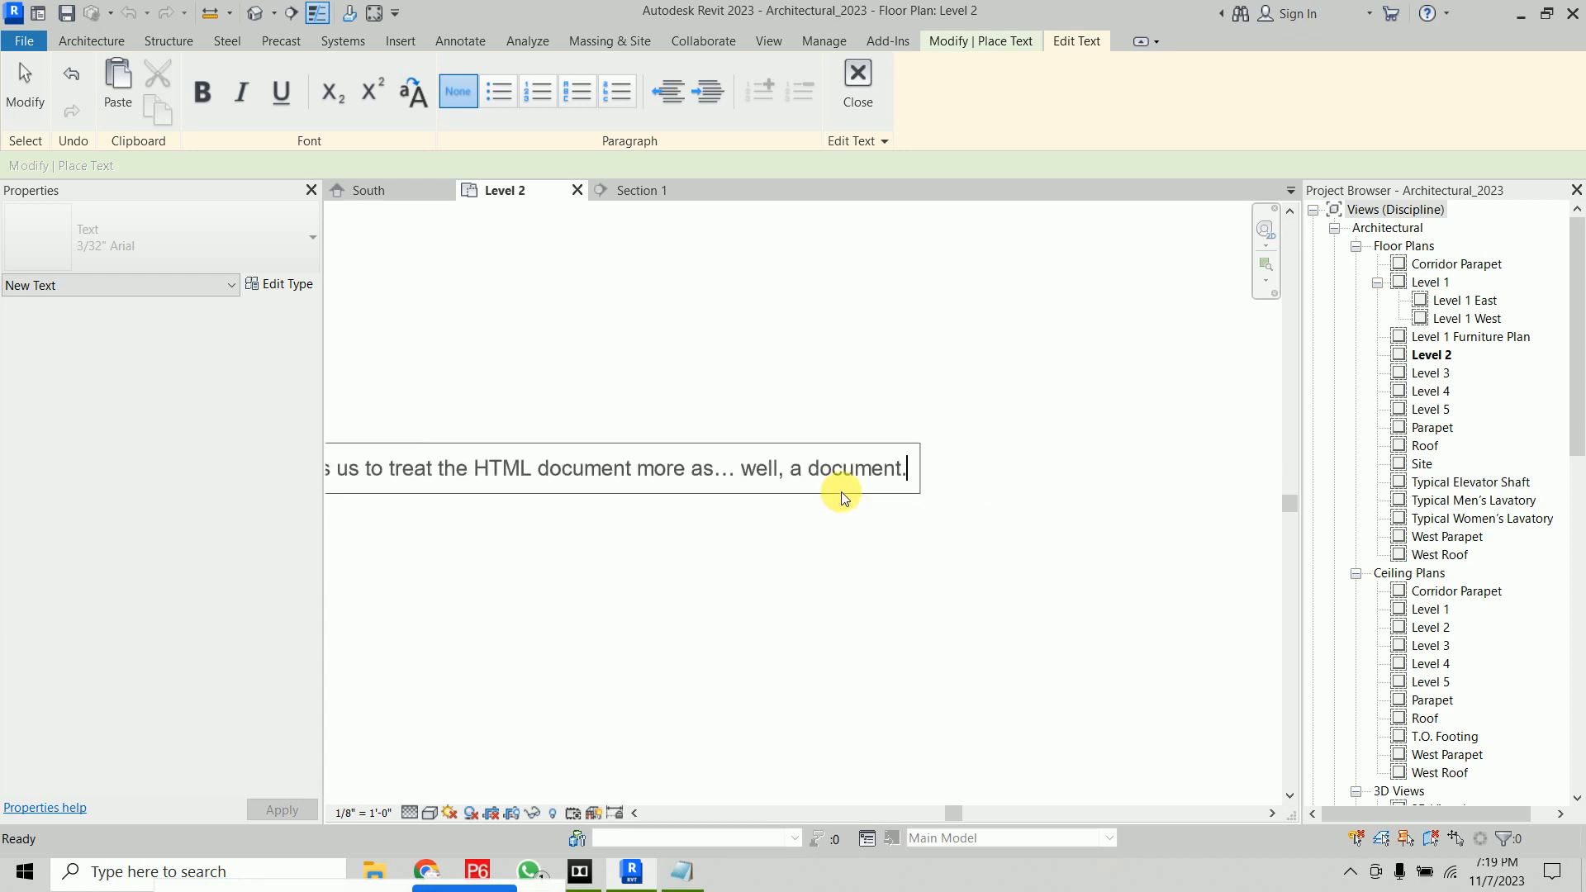
# Break the pasted paragraph into lines after "it is,", "information.", "than", "article and" and "the HTML"
pyautogui.moveTo(719, 545); pyautogui.dragTo(1066, 541, button='middle')
pyautogui.moveTo(663, 512); pyautogui.dragTo(798, 486, button='middle')
pyautogui.scroll(8, 822, 435)
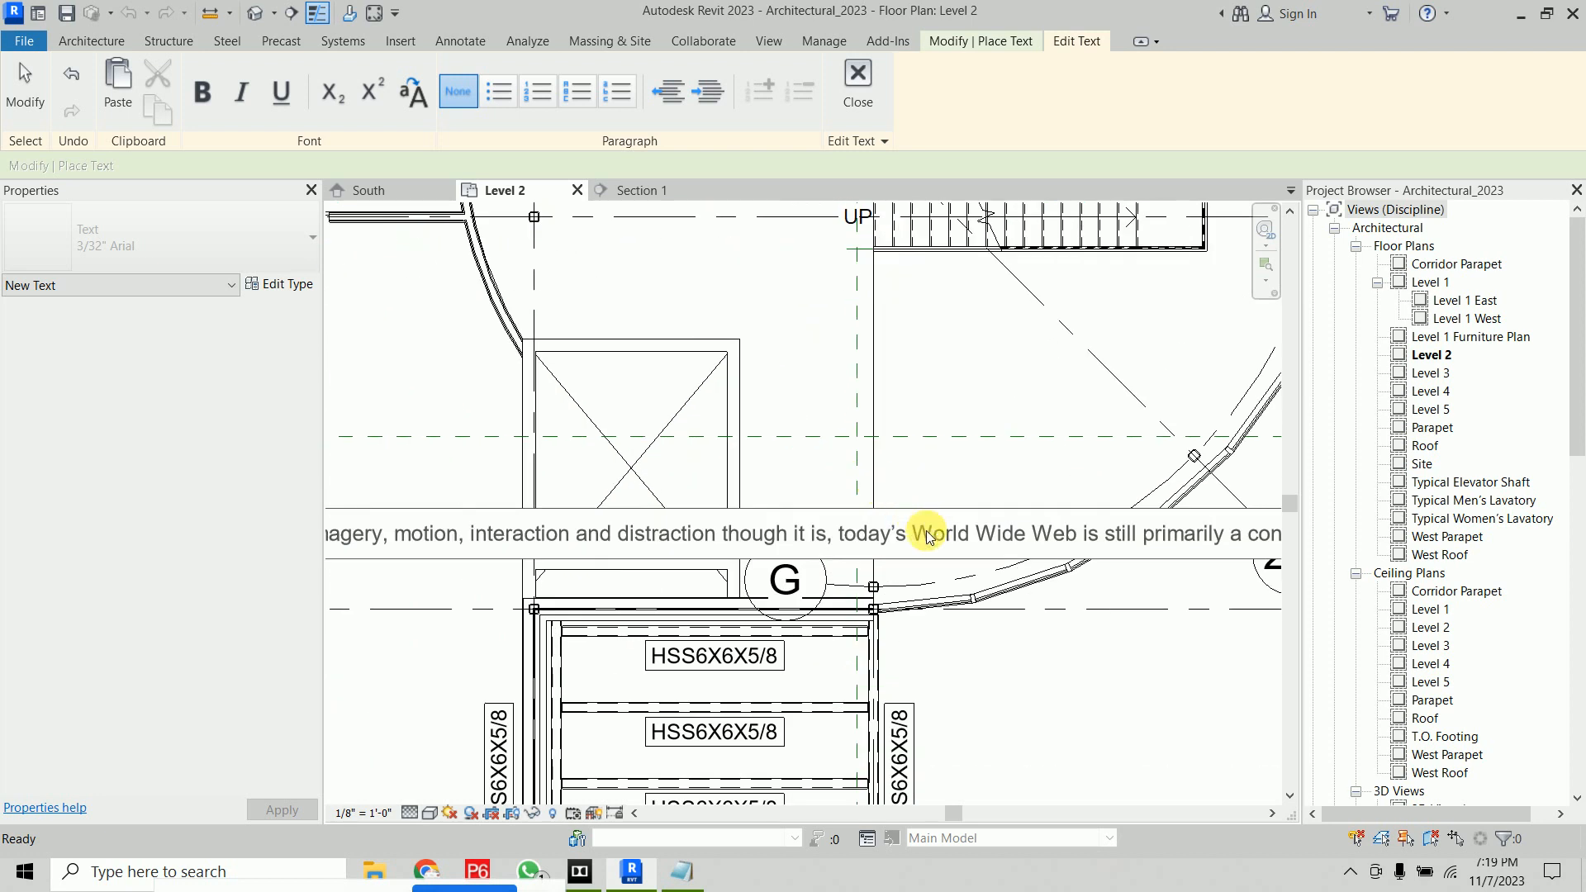
pyautogui.doubleClick(843, 536)
pyautogui.click(839, 537)
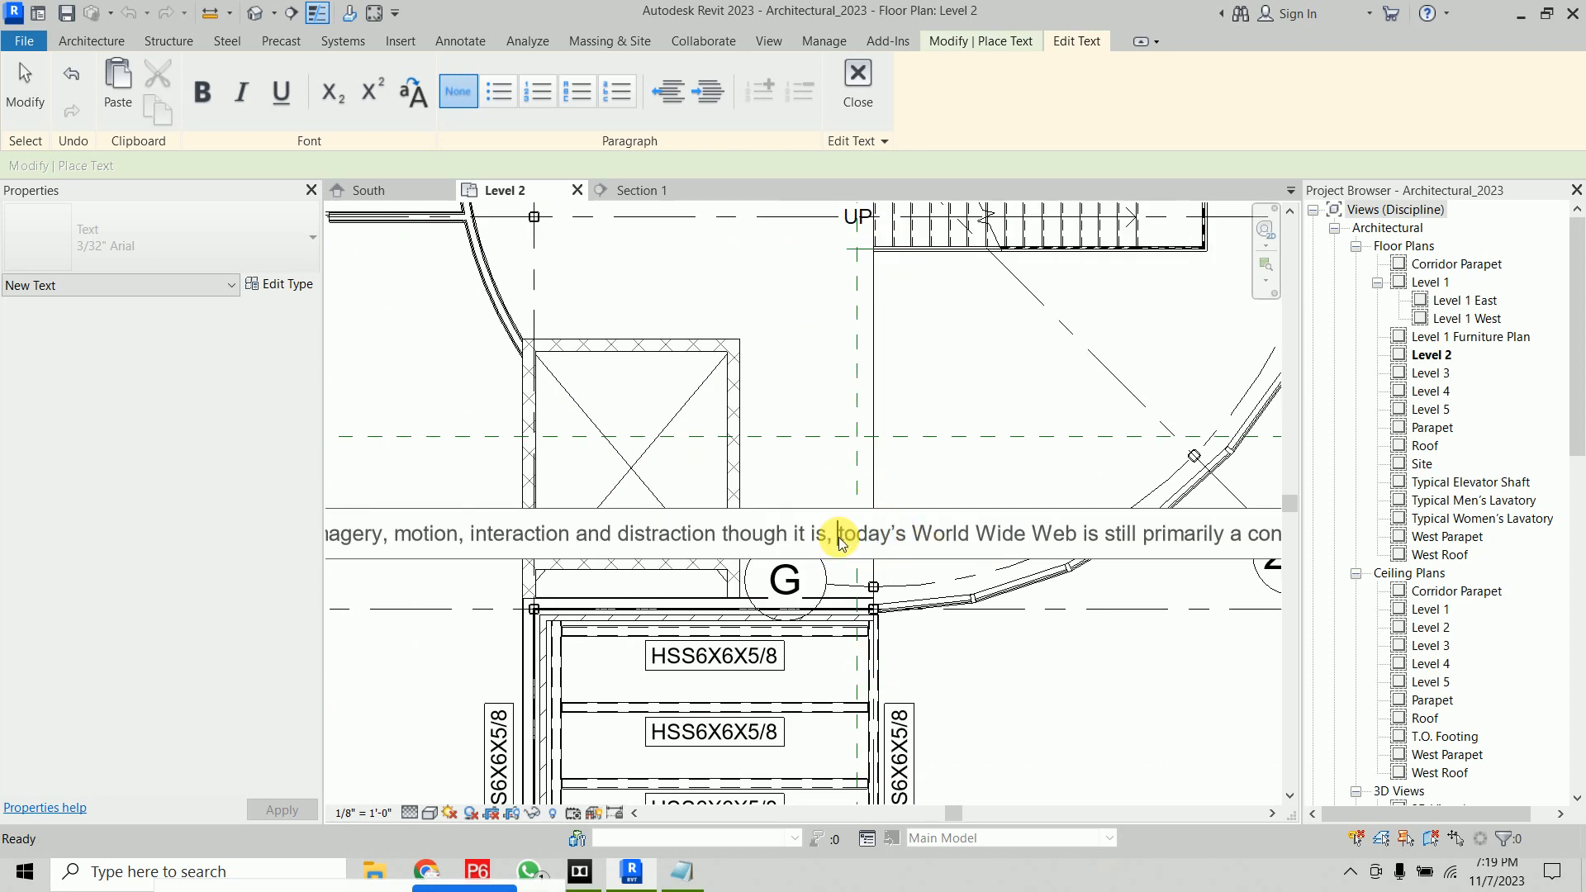
pyautogui.press('Return')
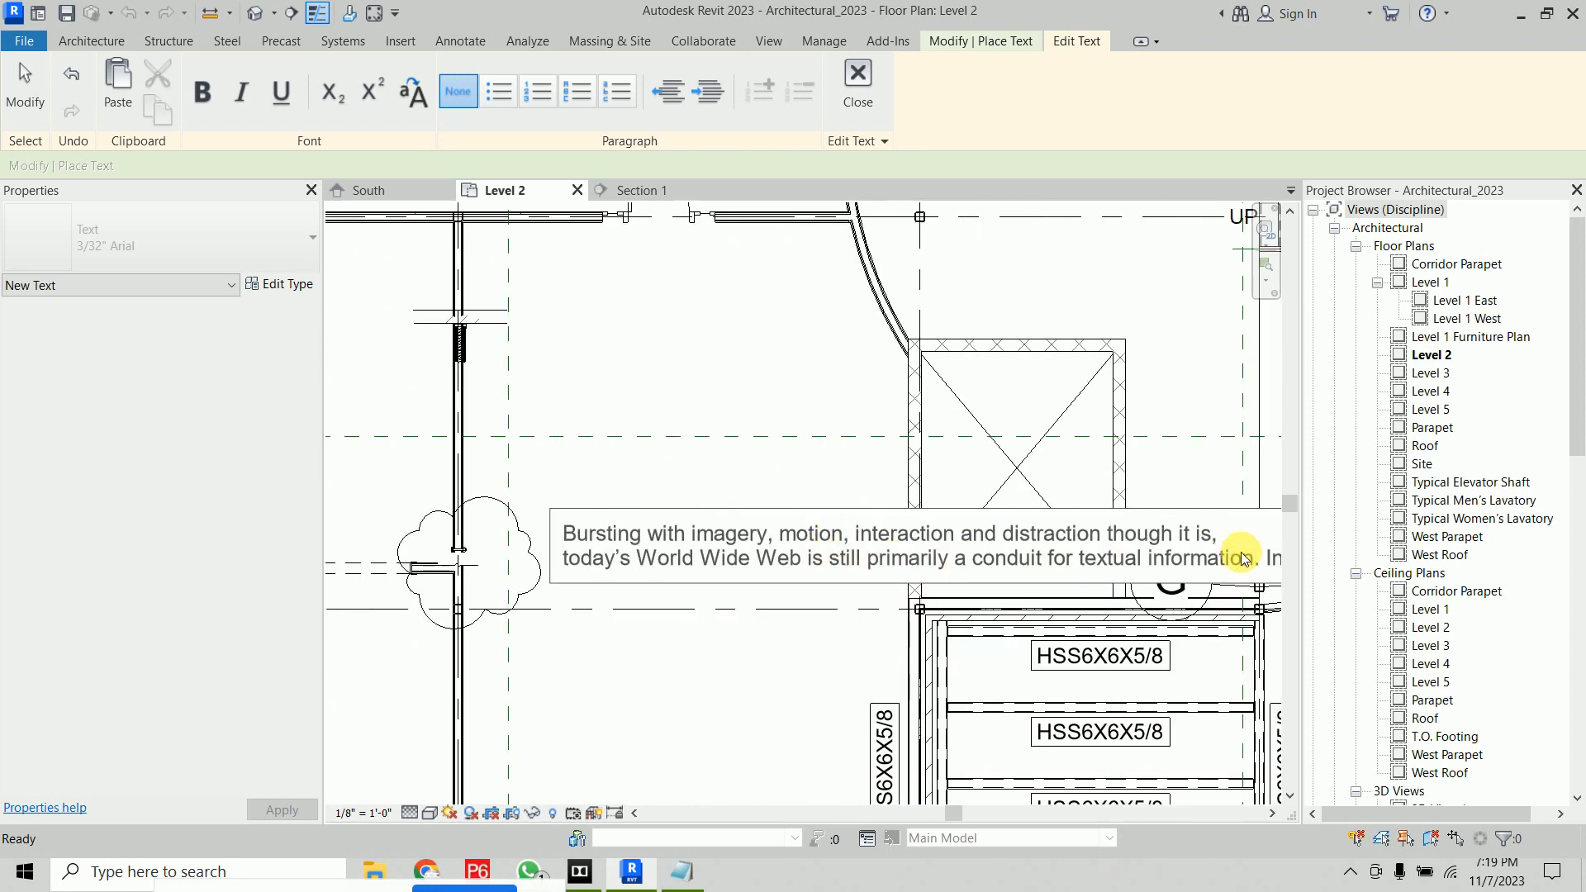
pyautogui.press('Return')
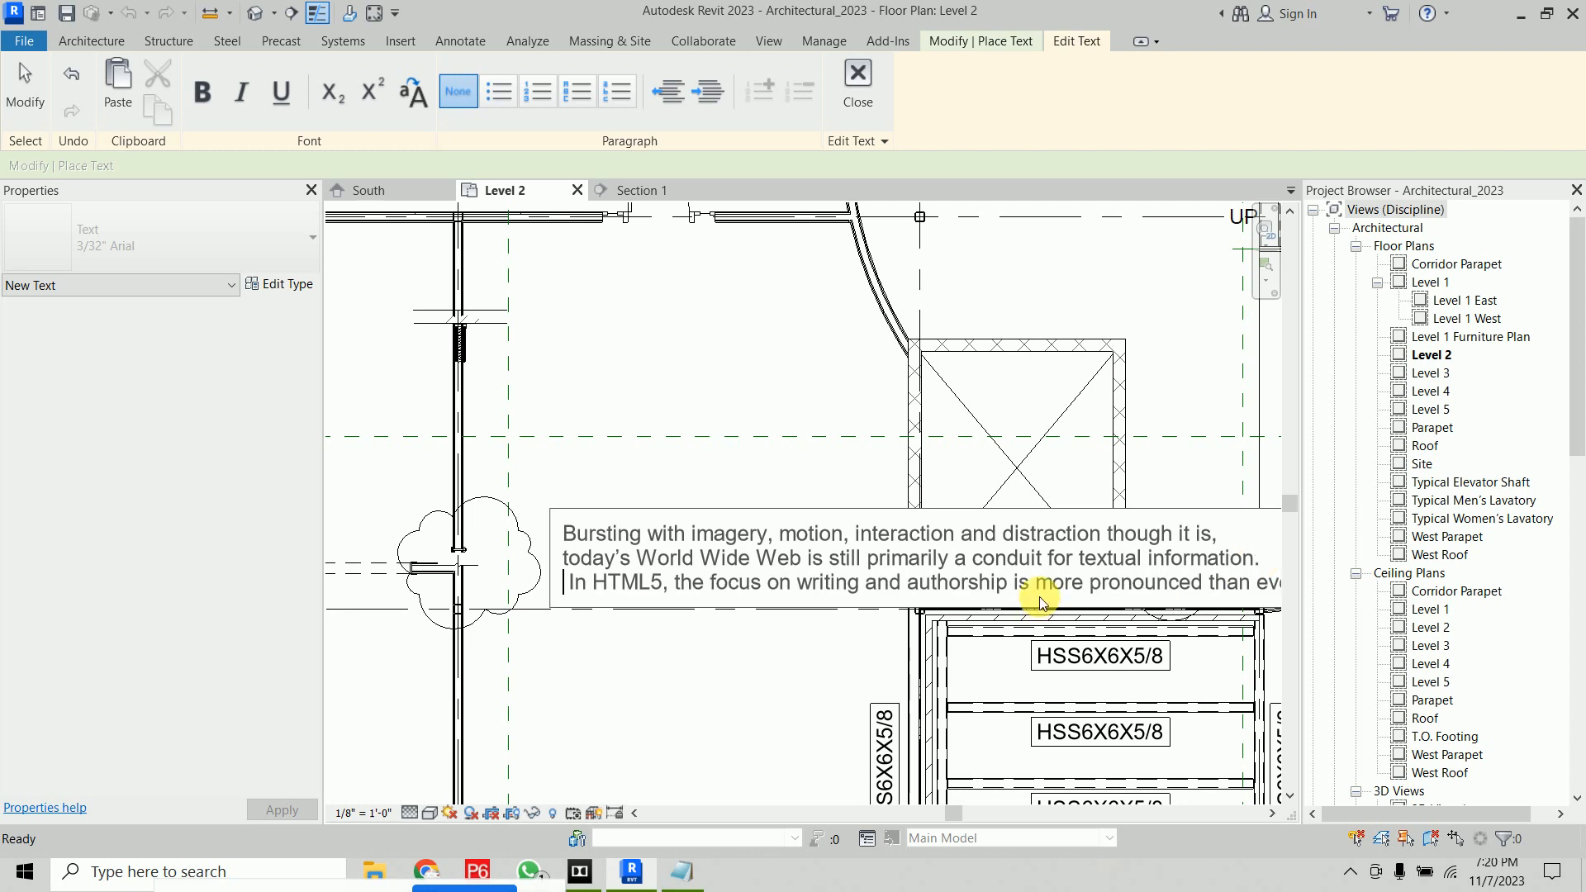
pyautogui.click(1250, 585)
pyautogui.press('Return')
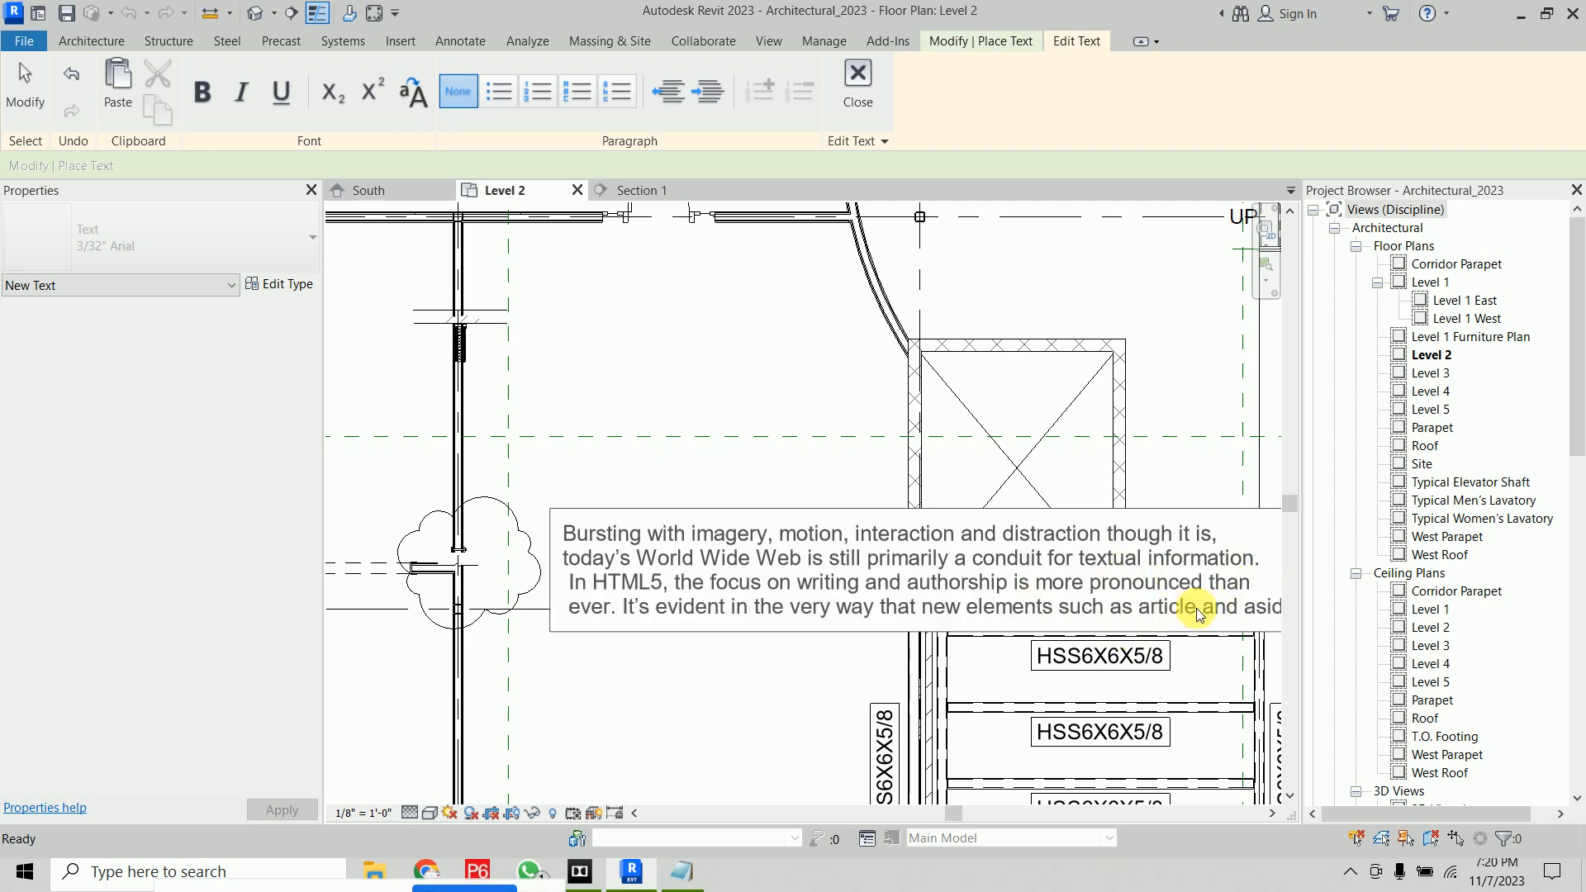
pyautogui.click(1241, 612)
pyautogui.press('Return')
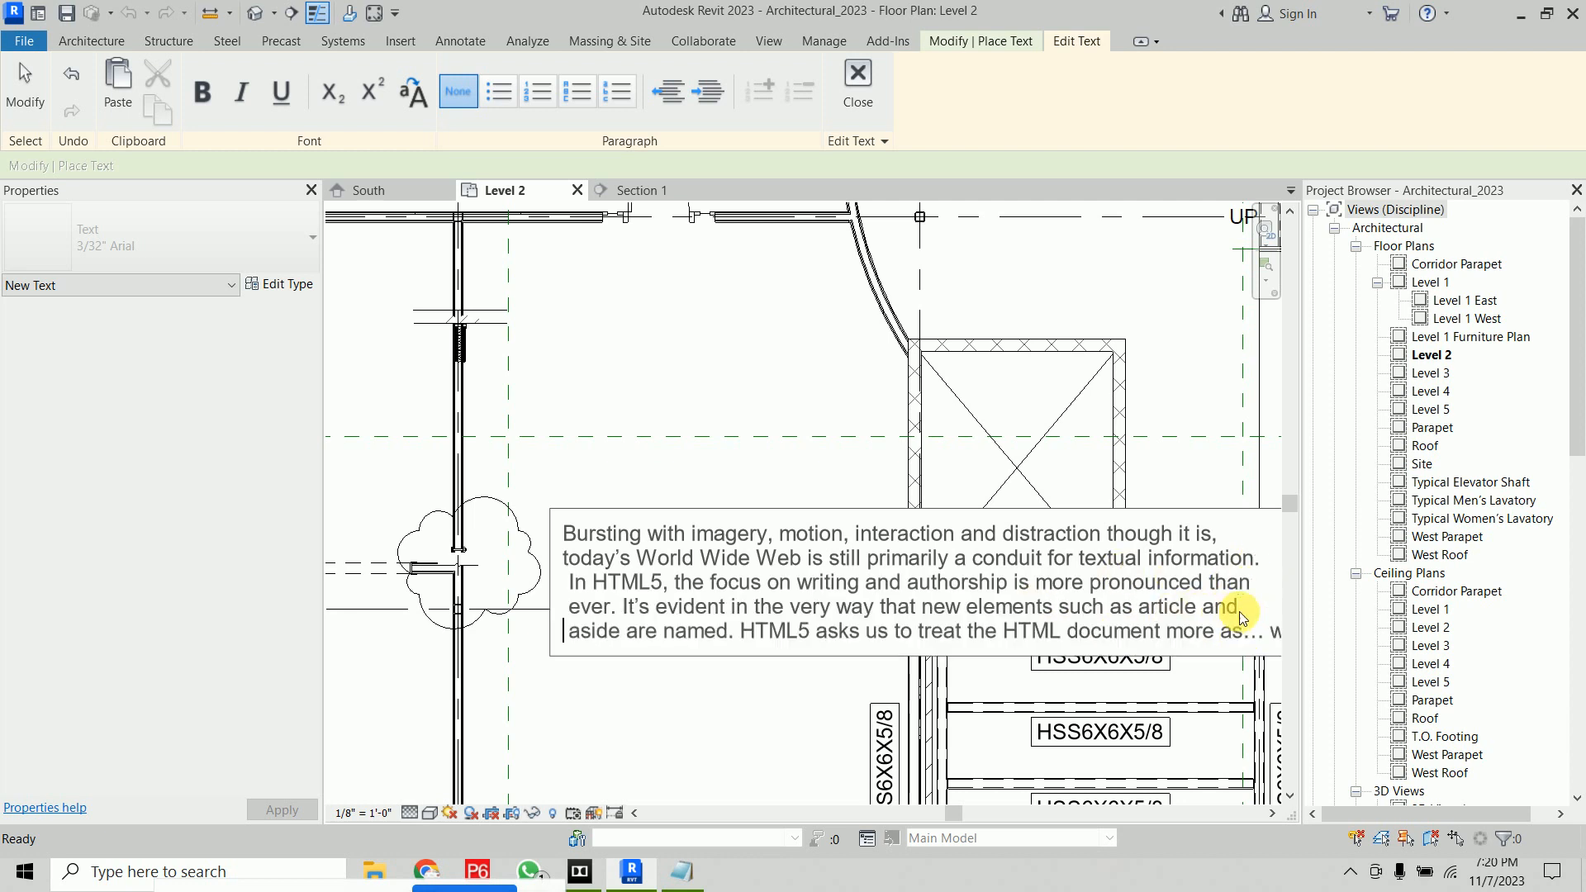
pyautogui.click(1068, 634)
pyautogui.press('Return')
# Misspell "writing" as "wreting", "Web" as "Wab" and "motion" as "motien" in the text note, then finish editing
pyautogui.scroll(4, 808, 564)
pyautogui.doubleClick(785, 564)
pyautogui.click(784, 566)
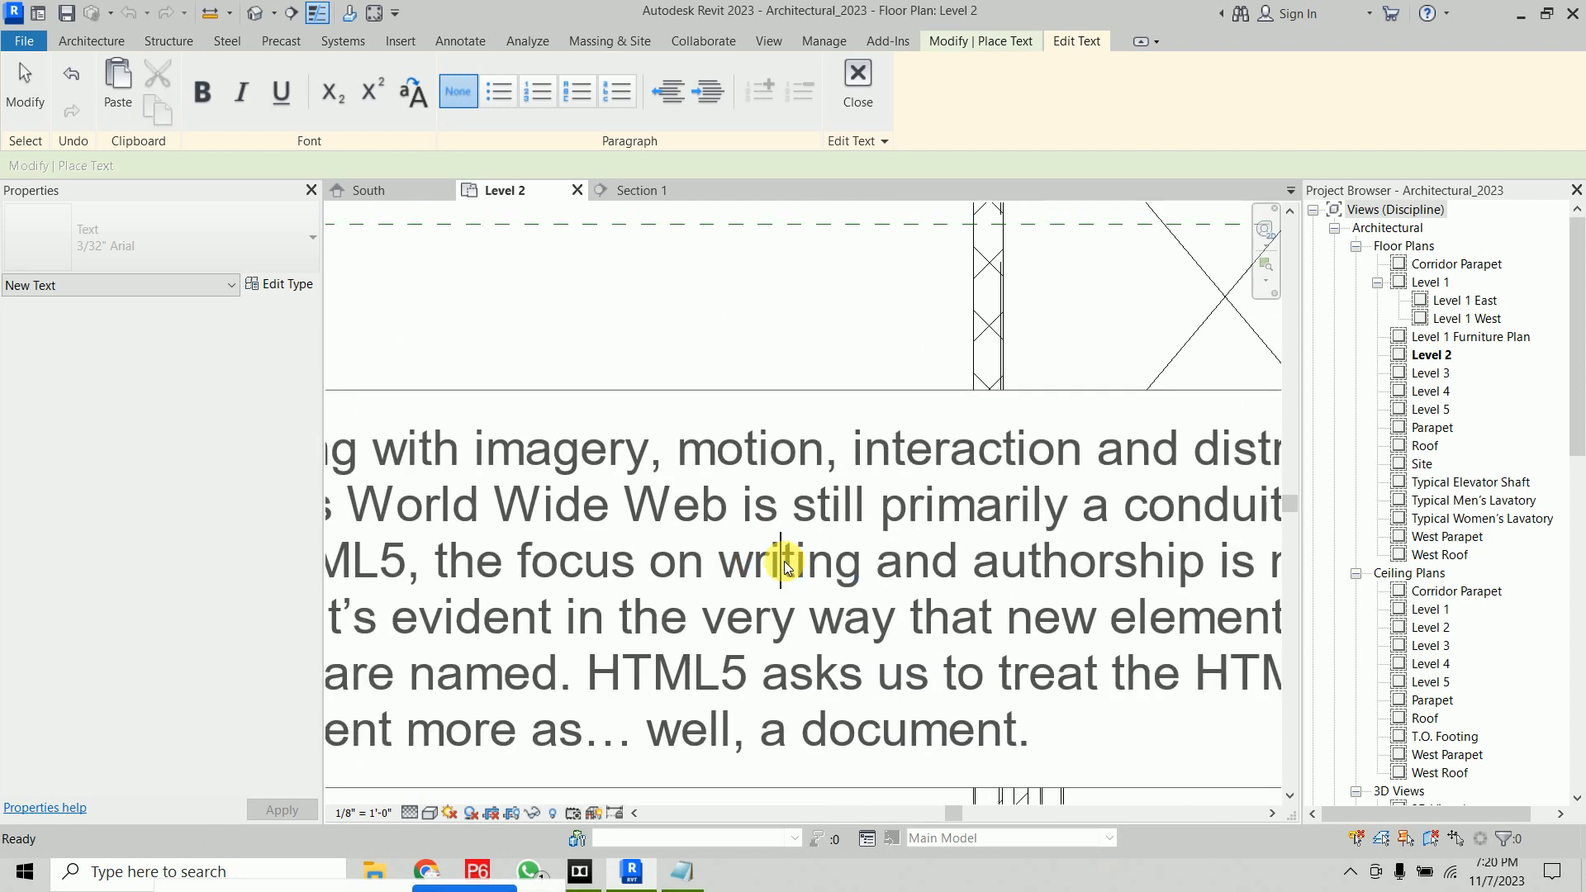
pyautogui.press('BackSpace')
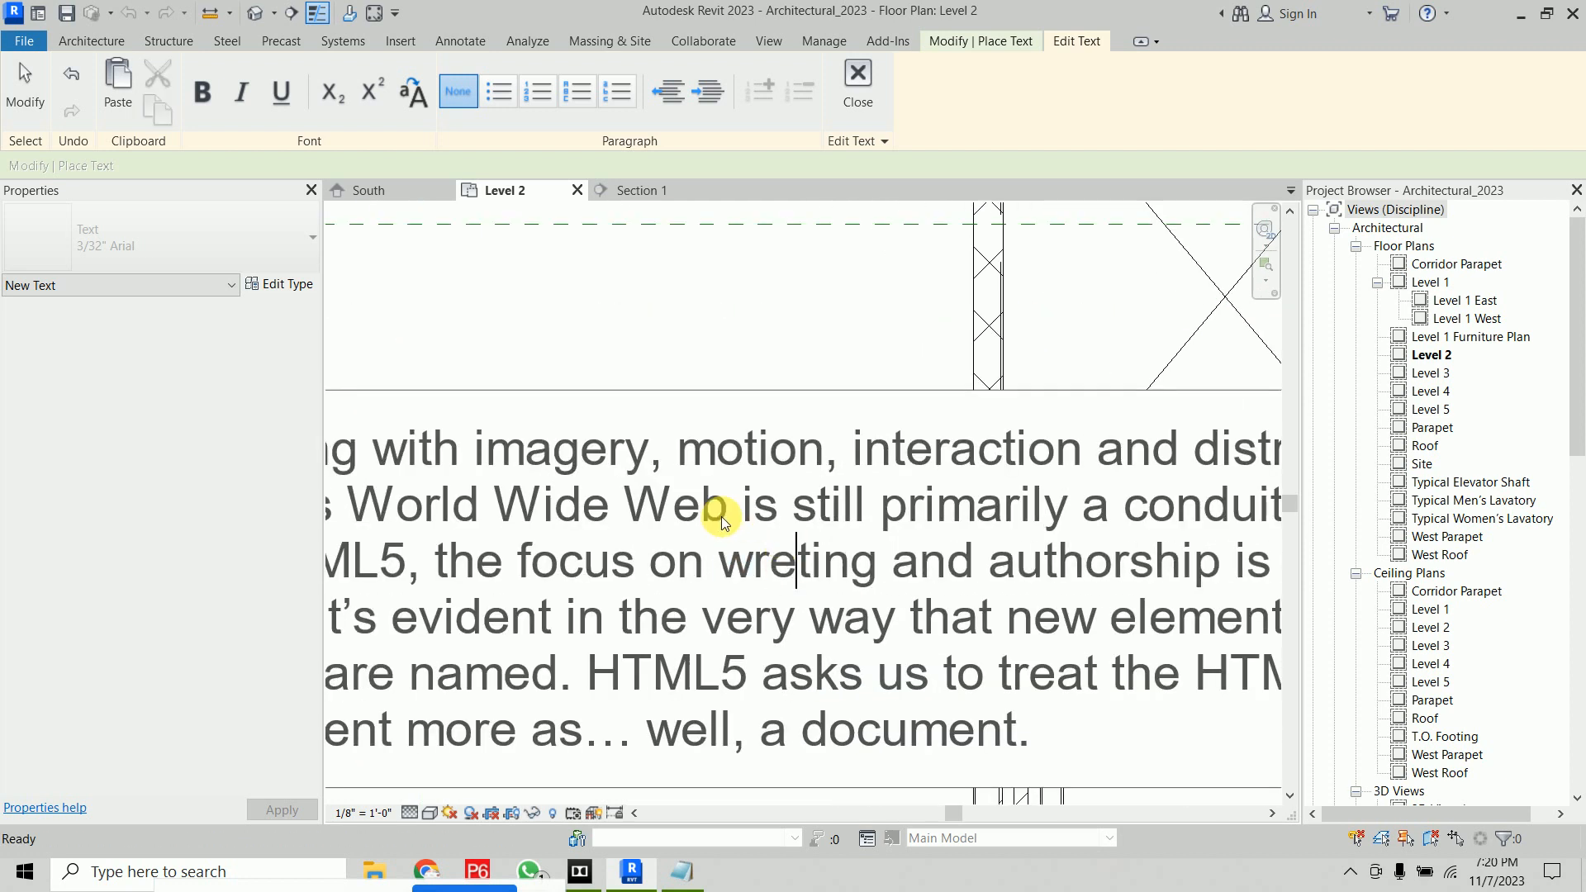
pyautogui.doubleClick(701, 517)
pyautogui.click(701, 518)
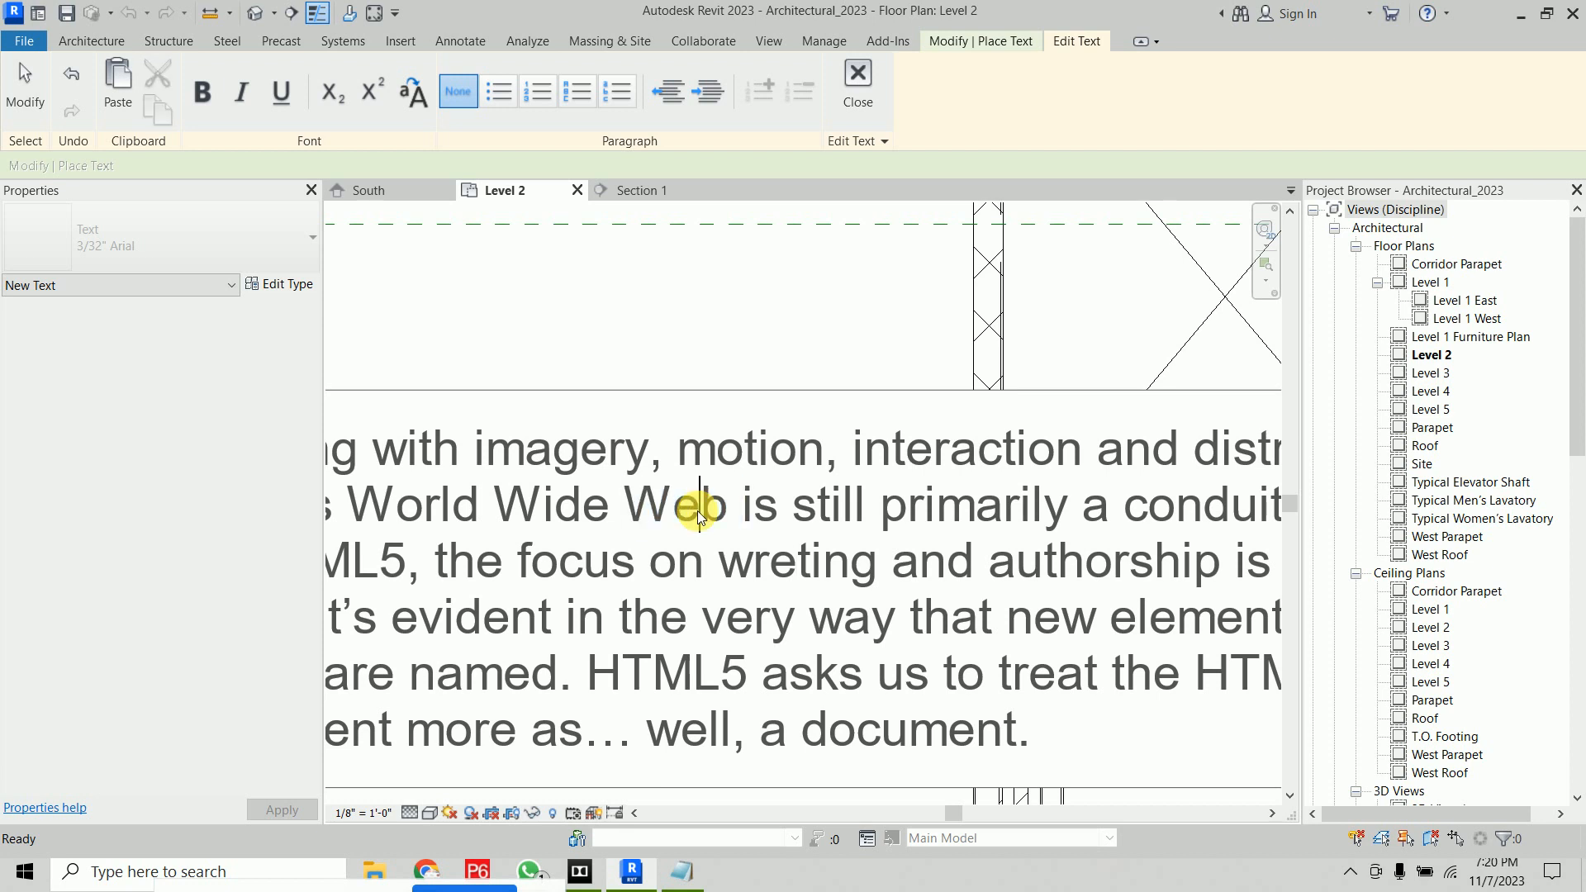
pyautogui.press('BackSpace')
pyautogui.write('a')
pyautogui.click(793, 468)
pyautogui.press('BackSpace')
pyautogui.write('e')
pyautogui.click(857, 92)
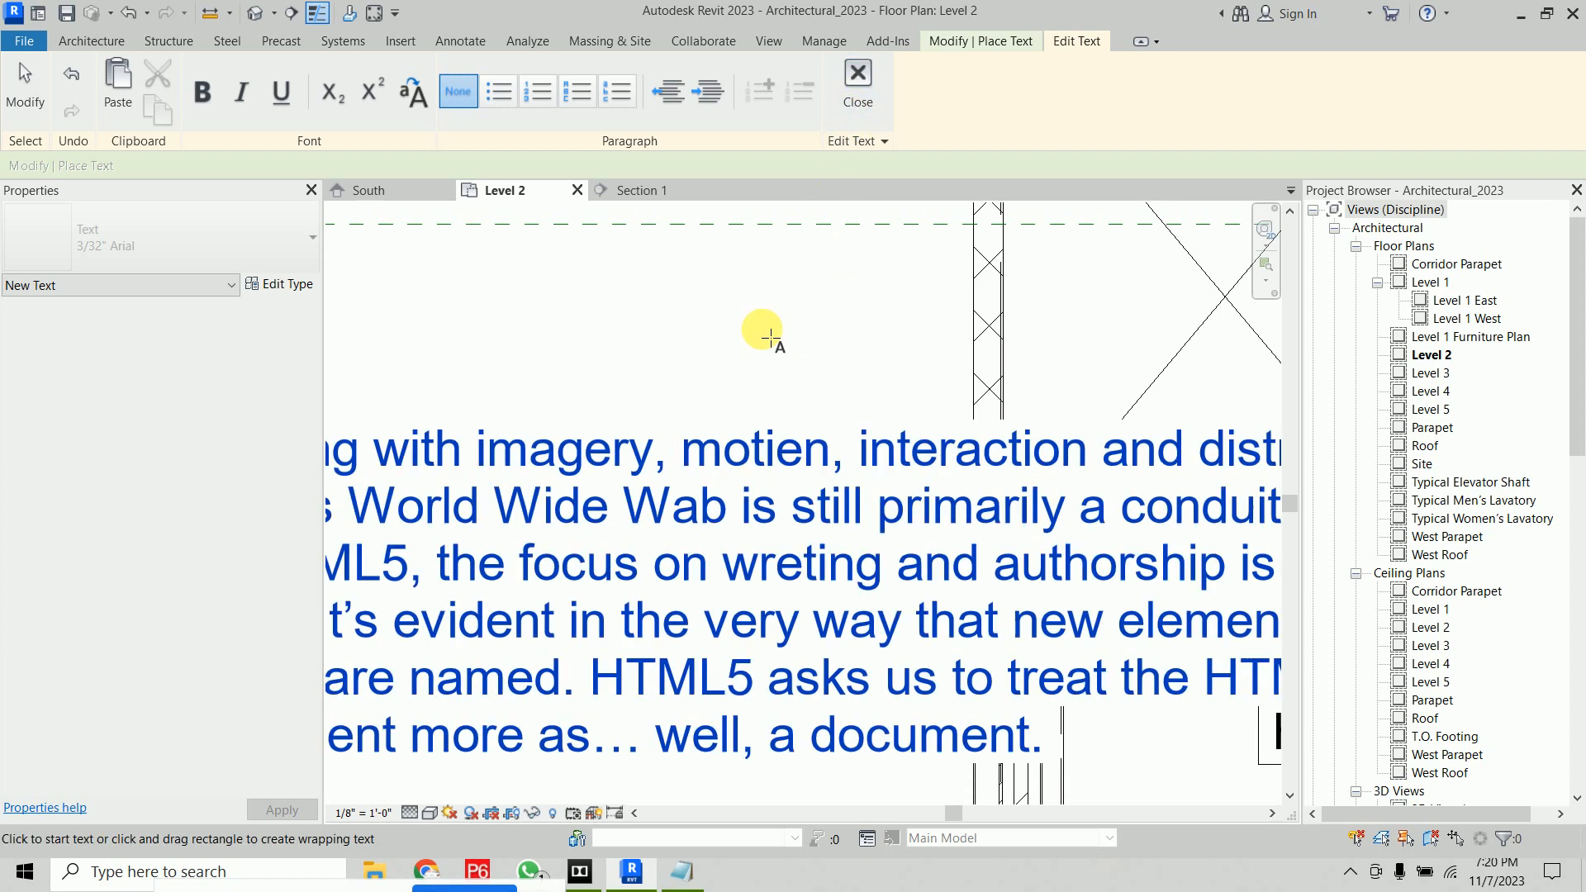
pyautogui.scroll(-4, 772, 335)
pyautogui.moveTo(766, 353); pyautogui.dragTo(753, 413, button='middle')
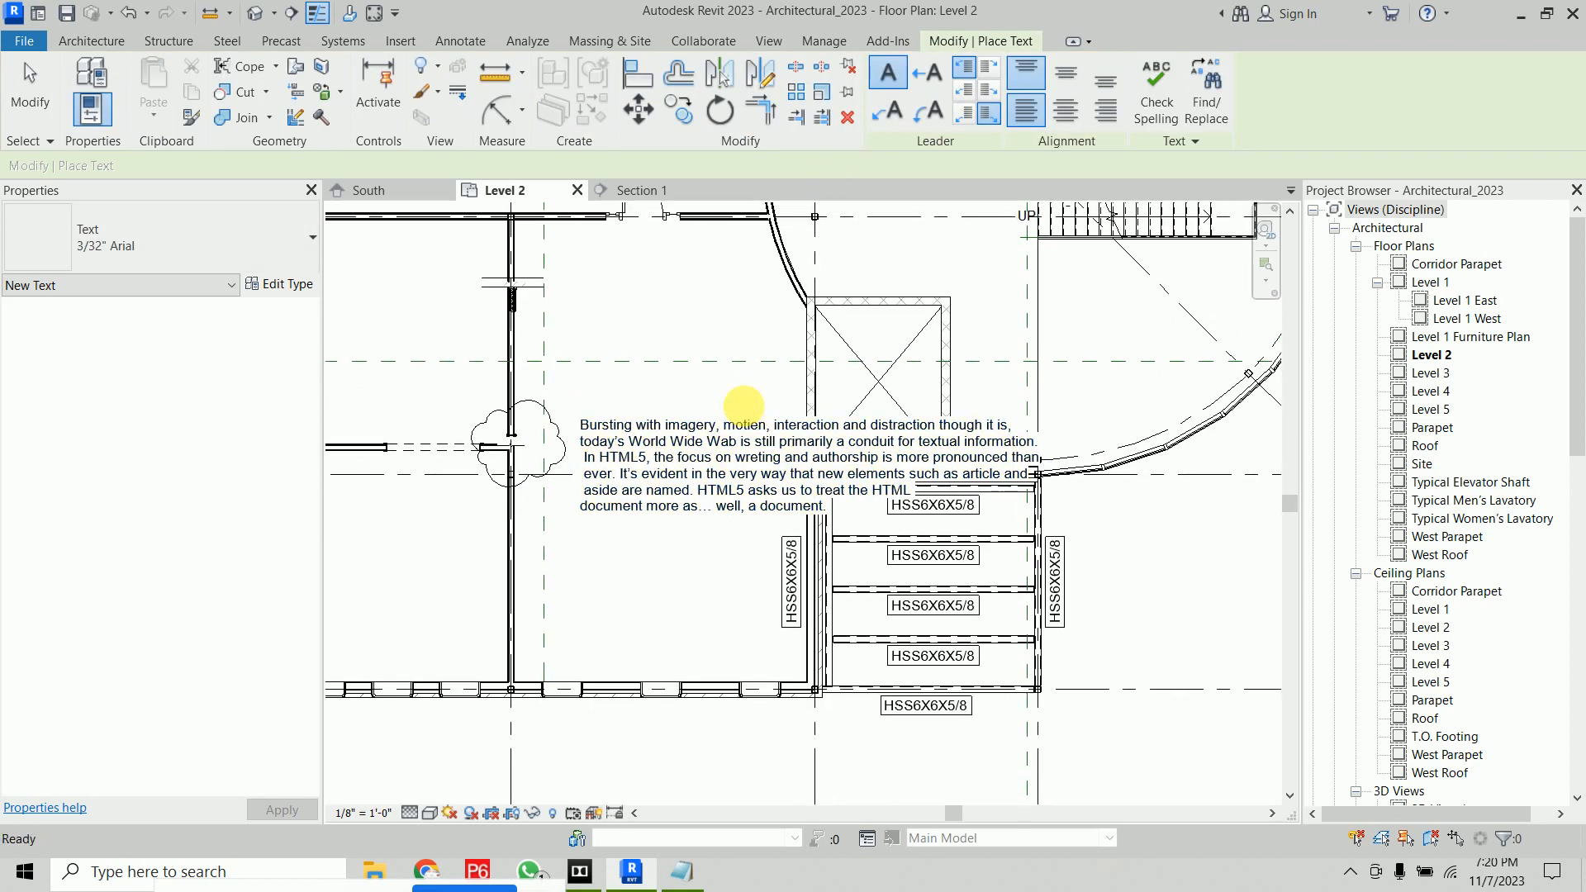
pyautogui.press('Escape')
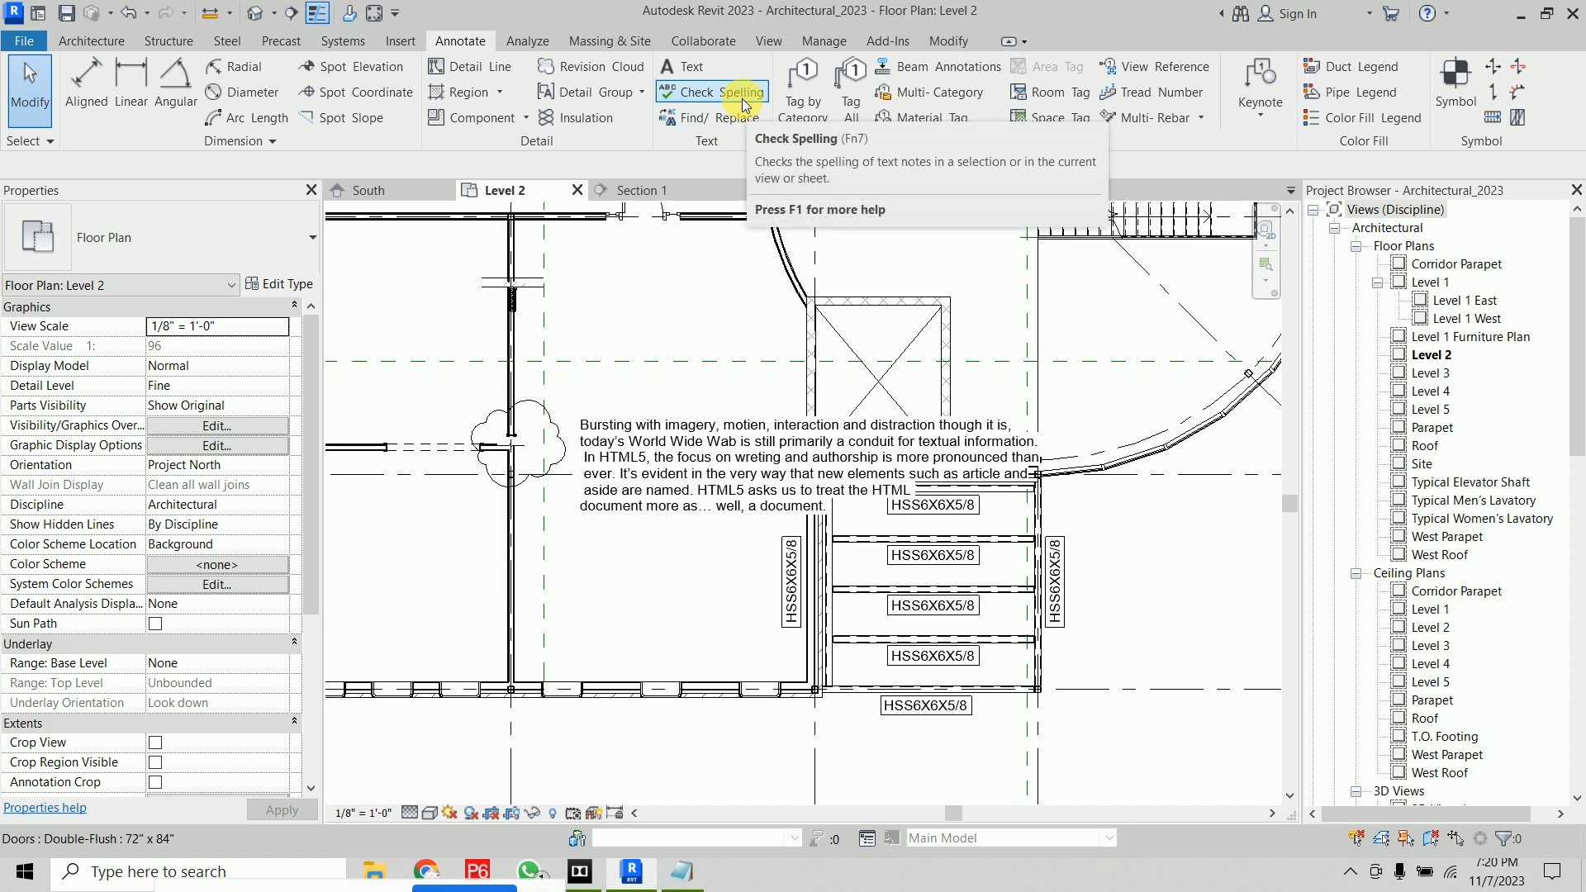
# Run Check Spelling, changing motien to motion, Wab to Web and wreting to writing while ignoring the other flags
pyautogui.click(742, 97)
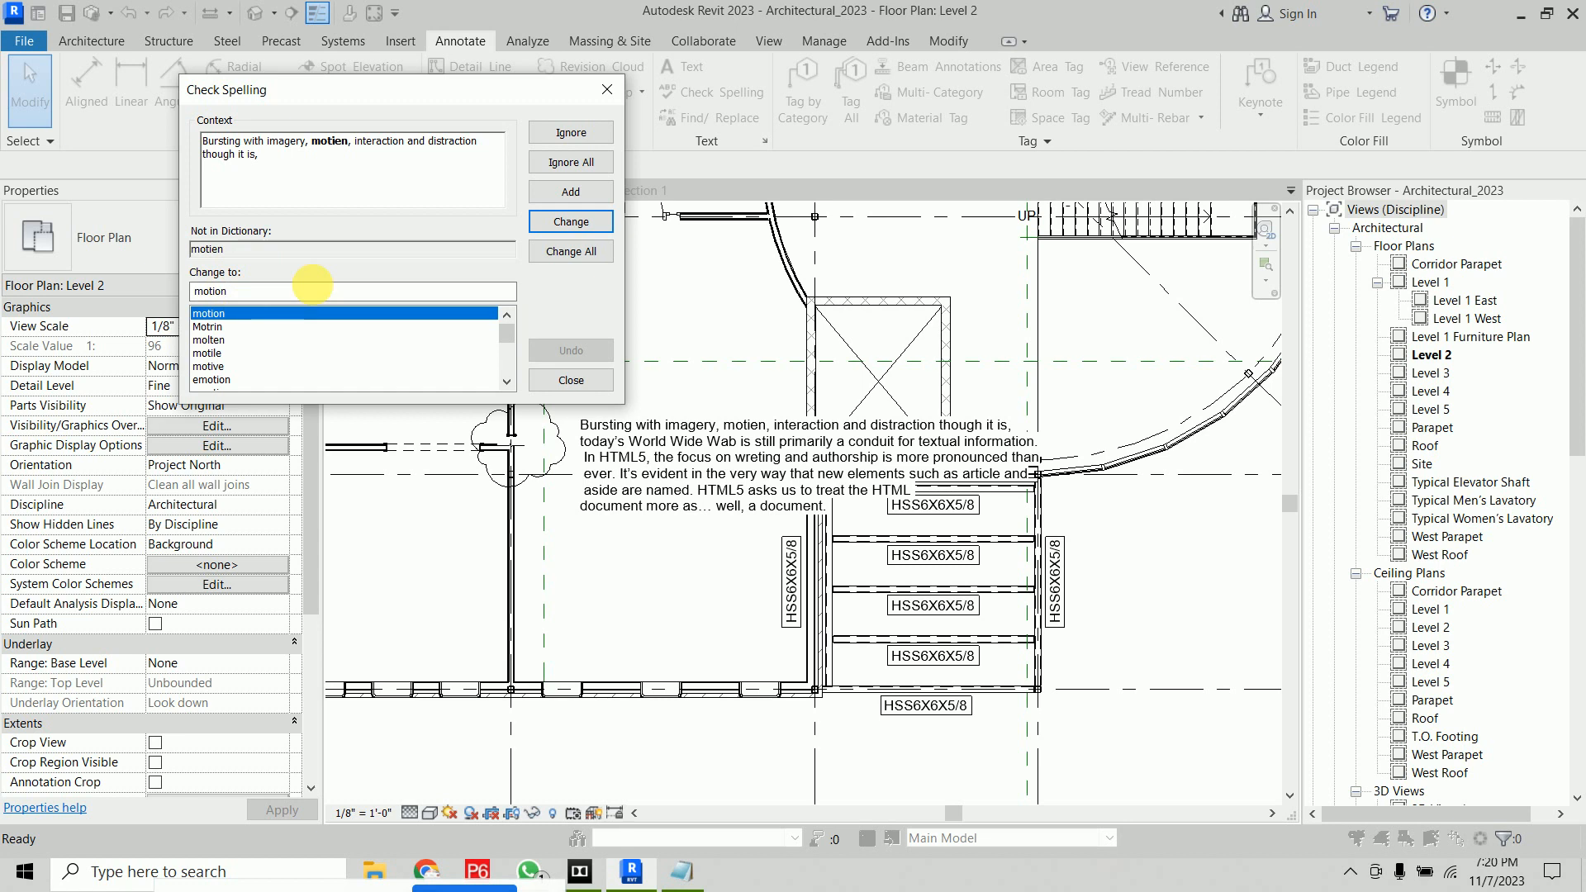
pyautogui.click(583, 223)
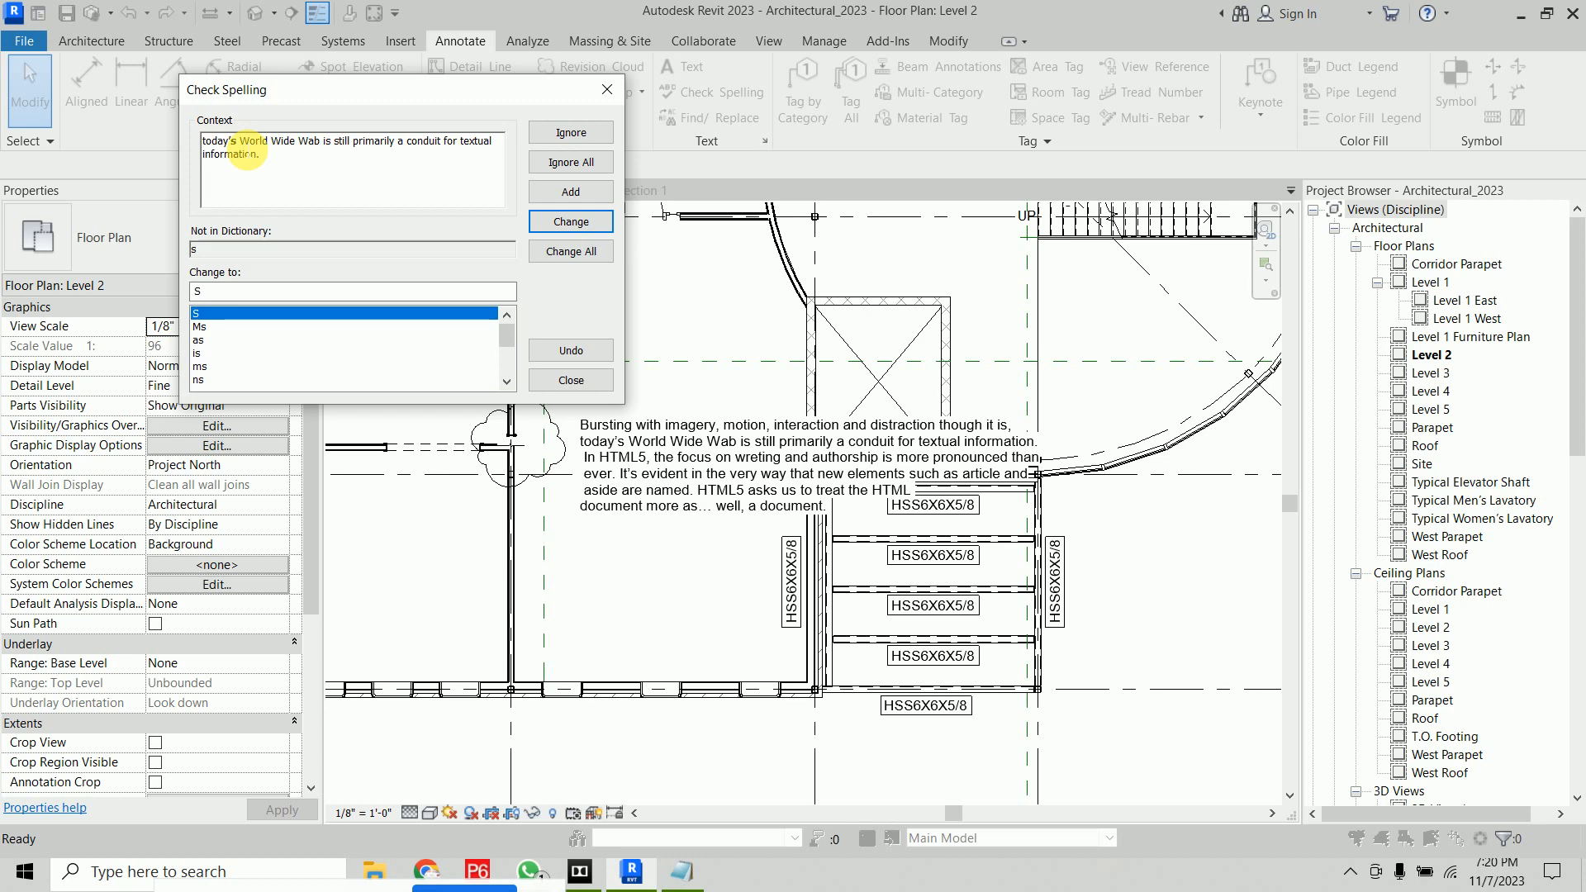
pyautogui.click(571, 132)
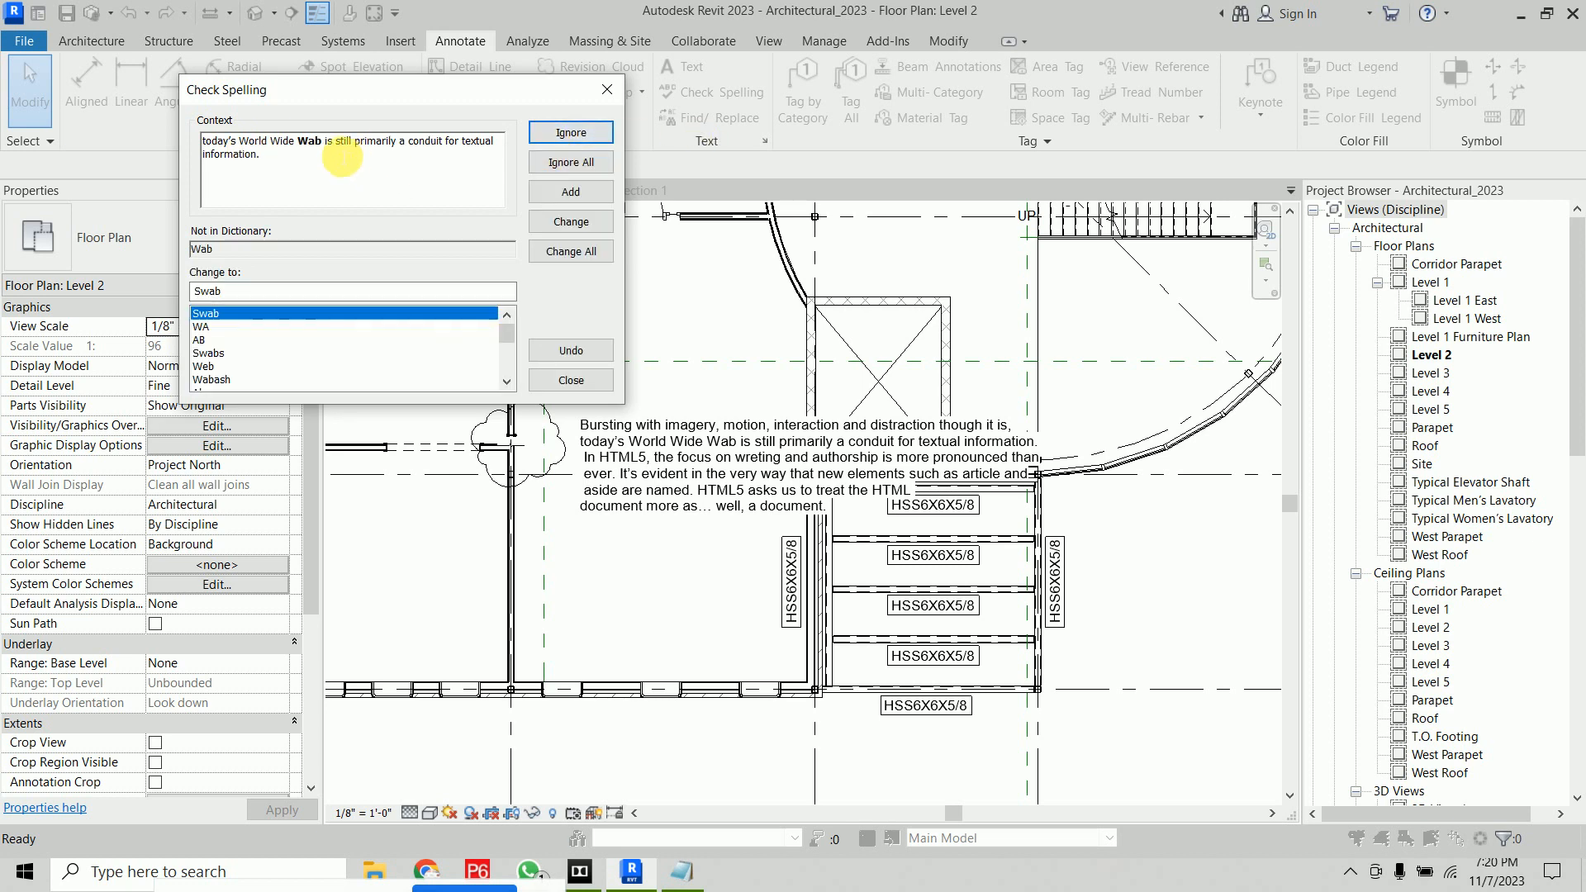
pyautogui.click(219, 369)
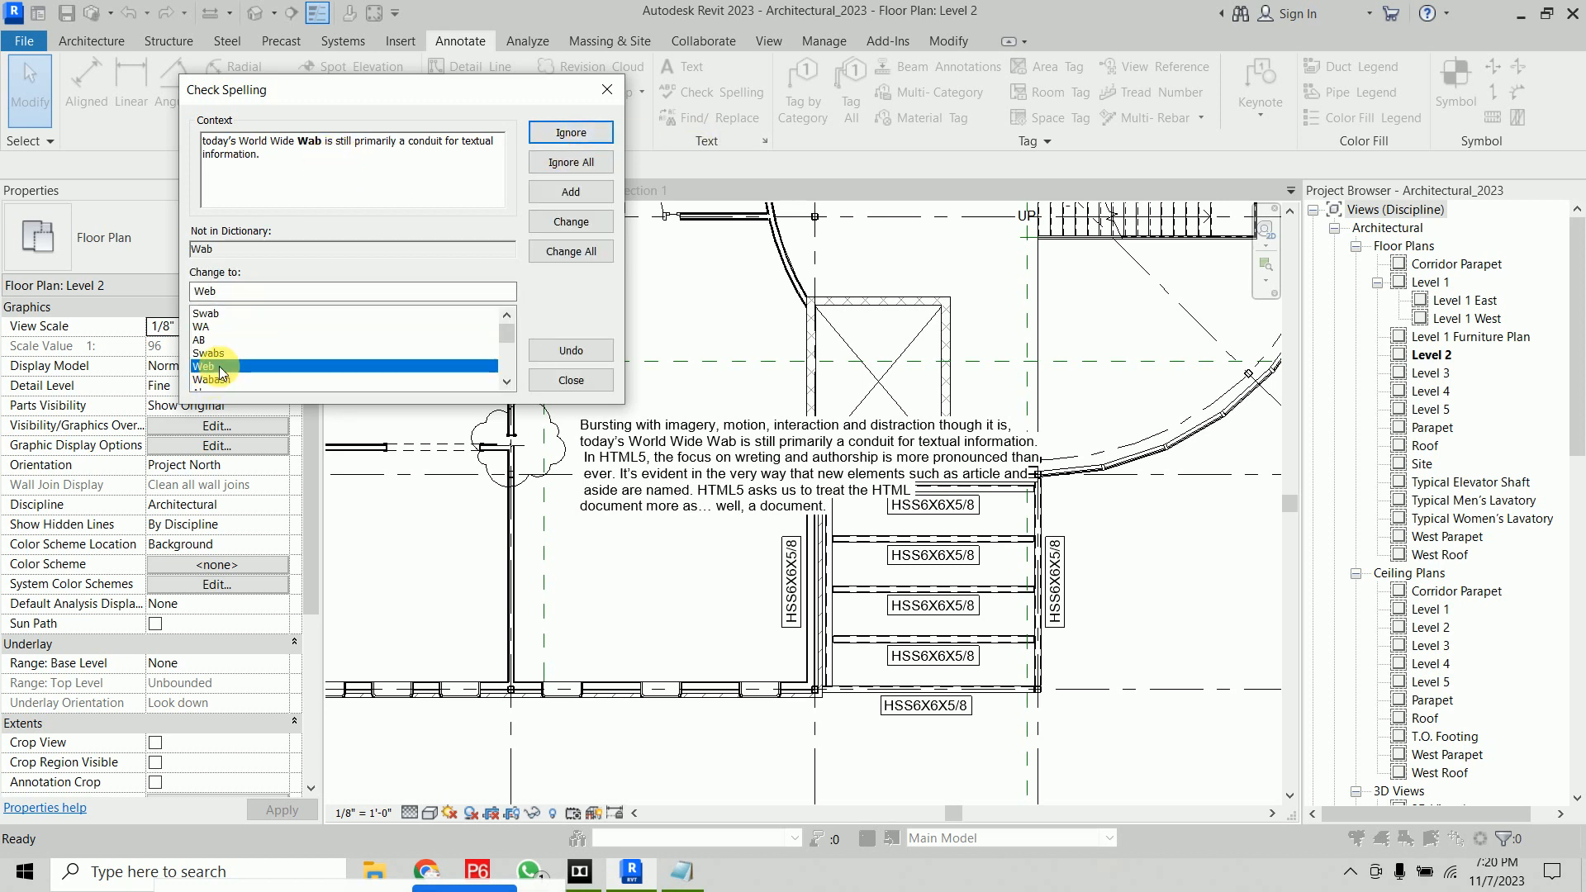
pyautogui.click(571, 221)
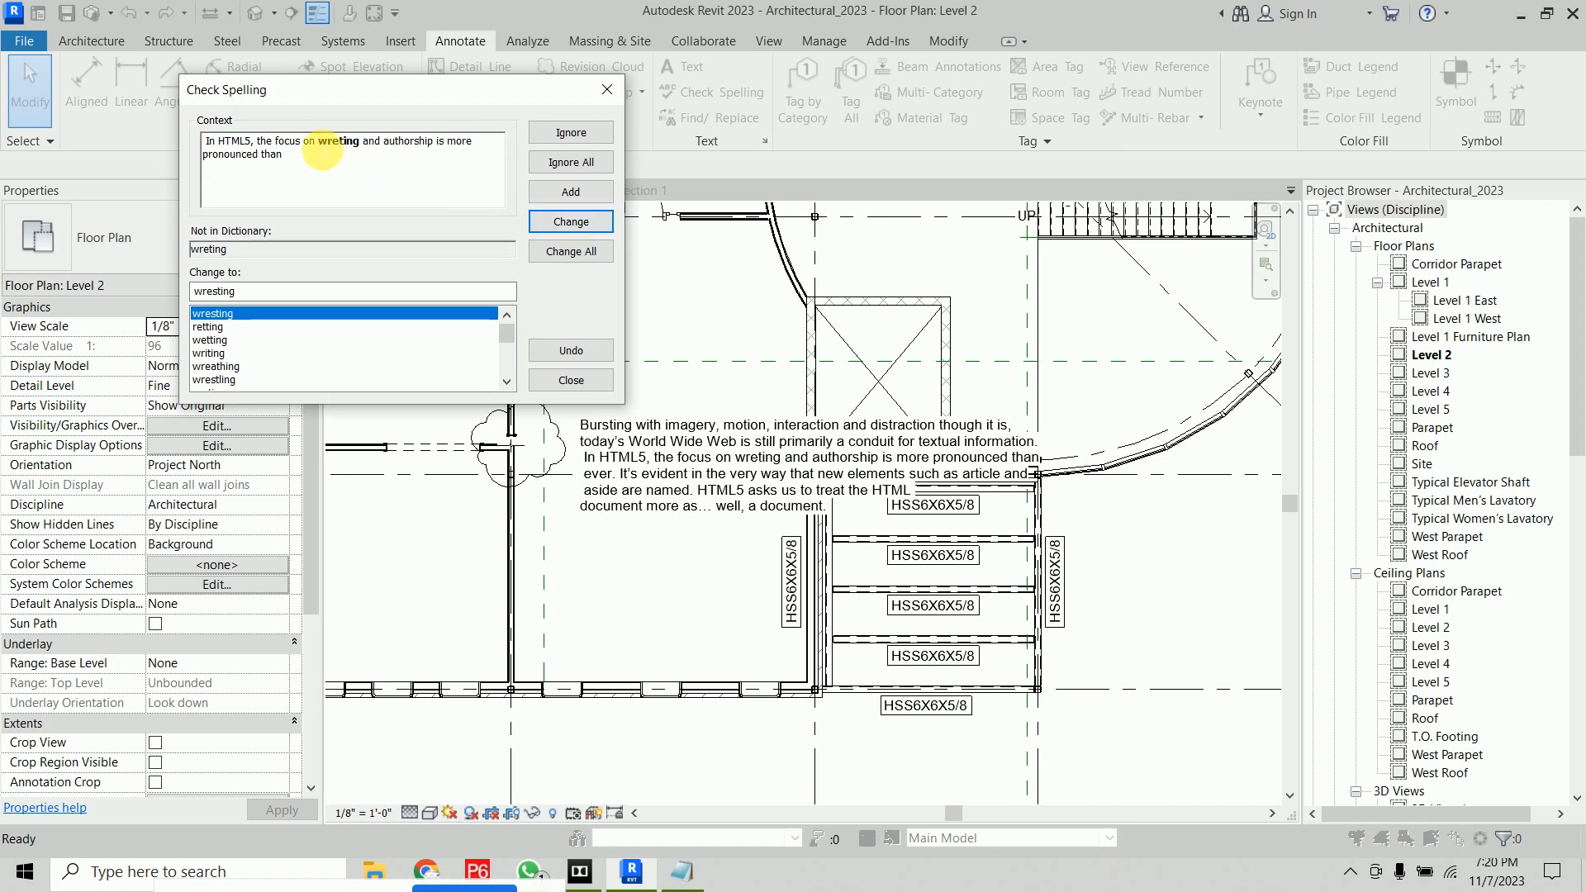
pyautogui.click(240, 353)
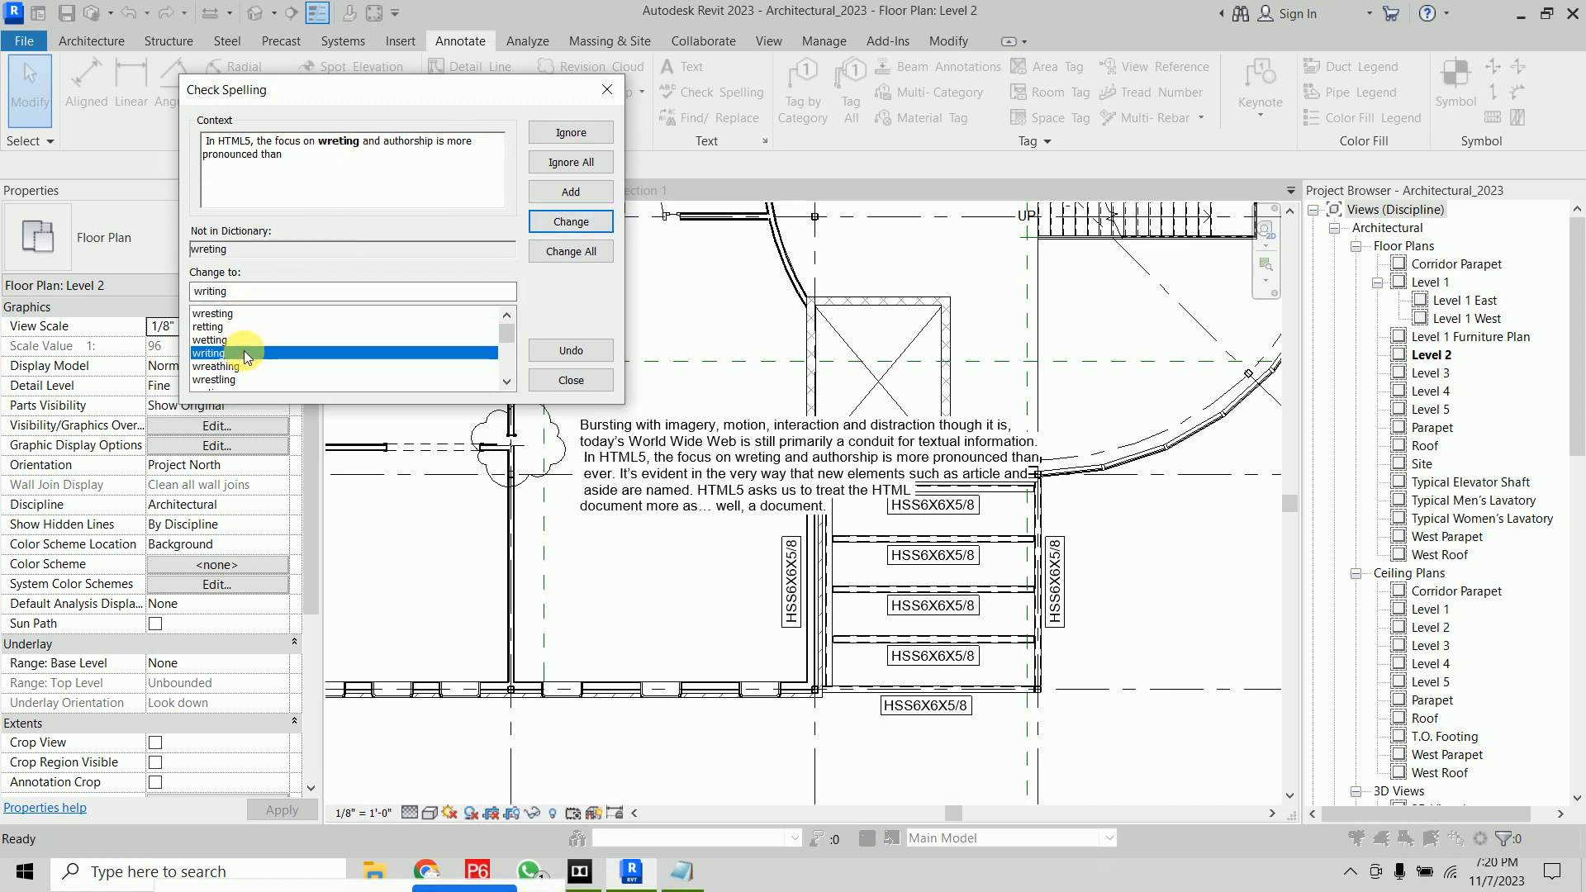
pyautogui.click(599, 218)
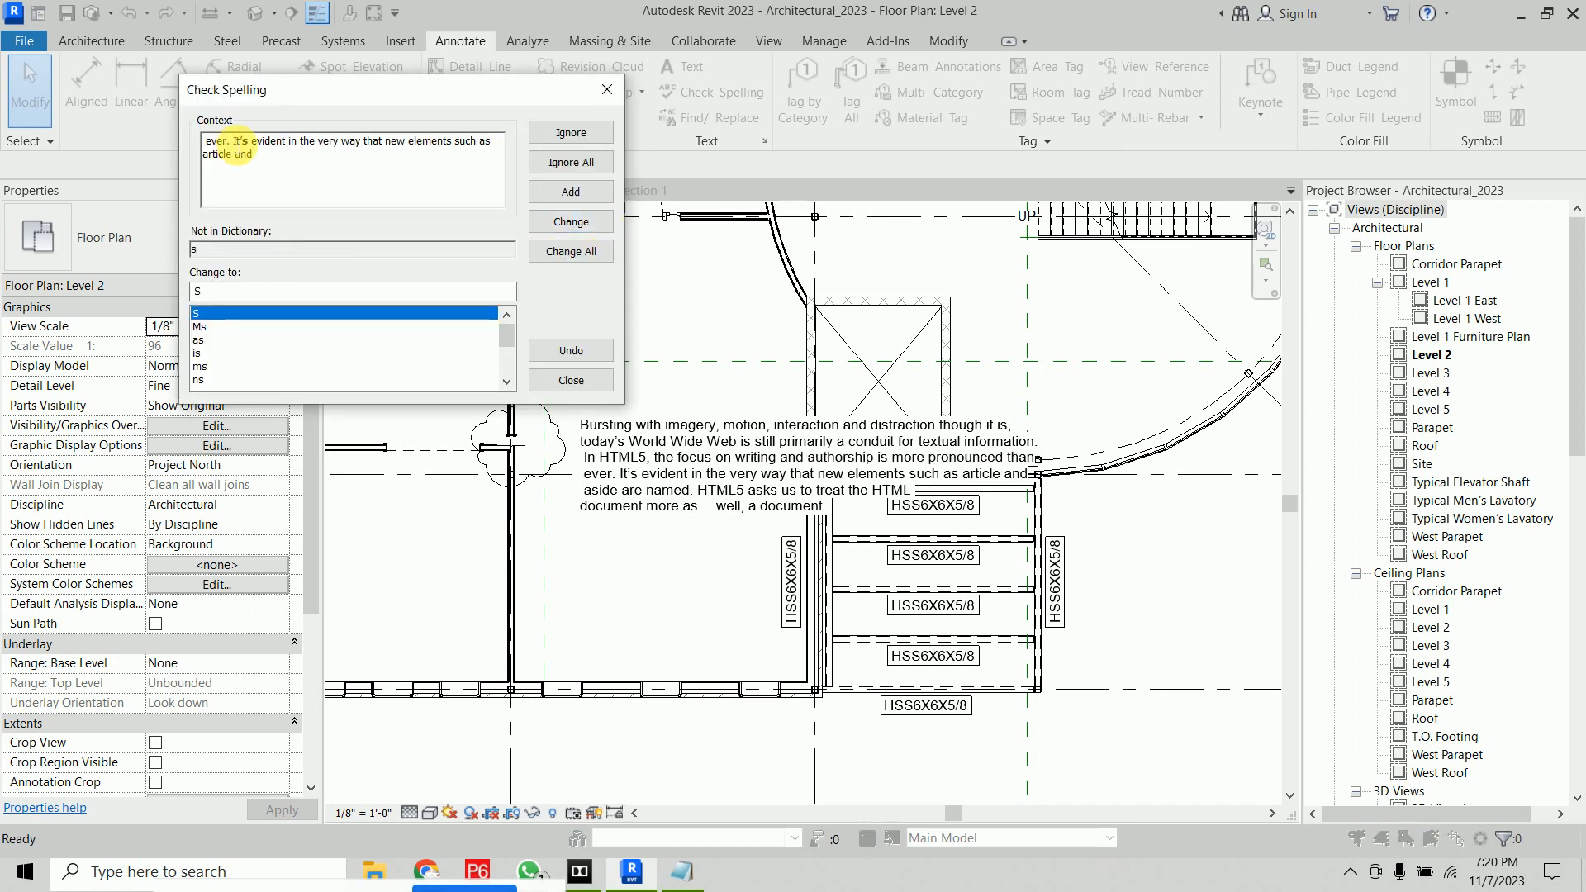
pyautogui.click(570, 133)
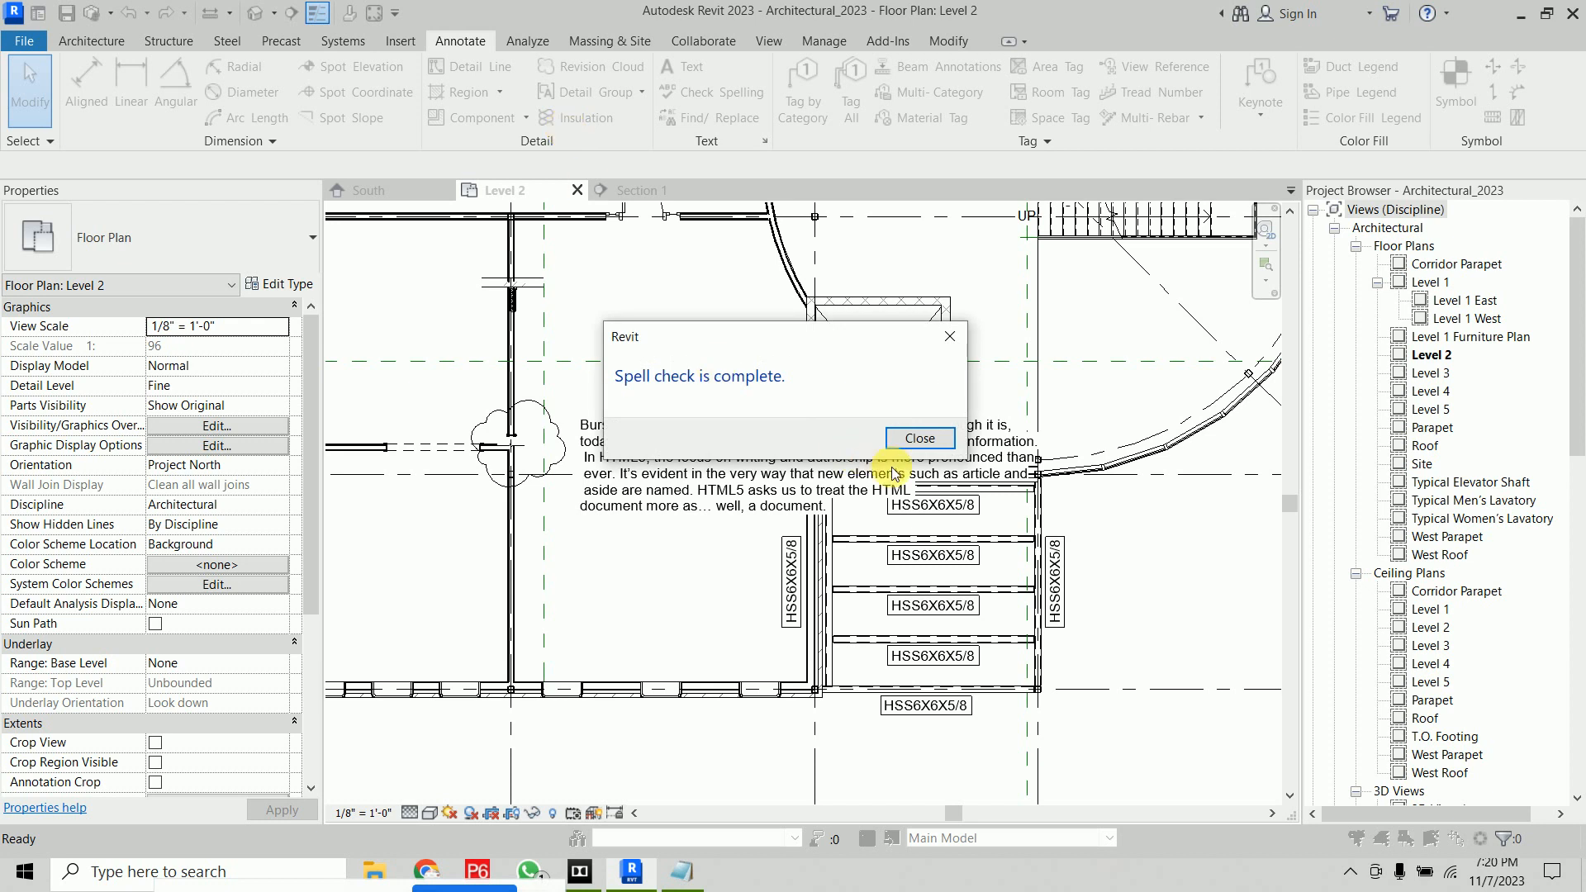
pyautogui.click(916, 439)
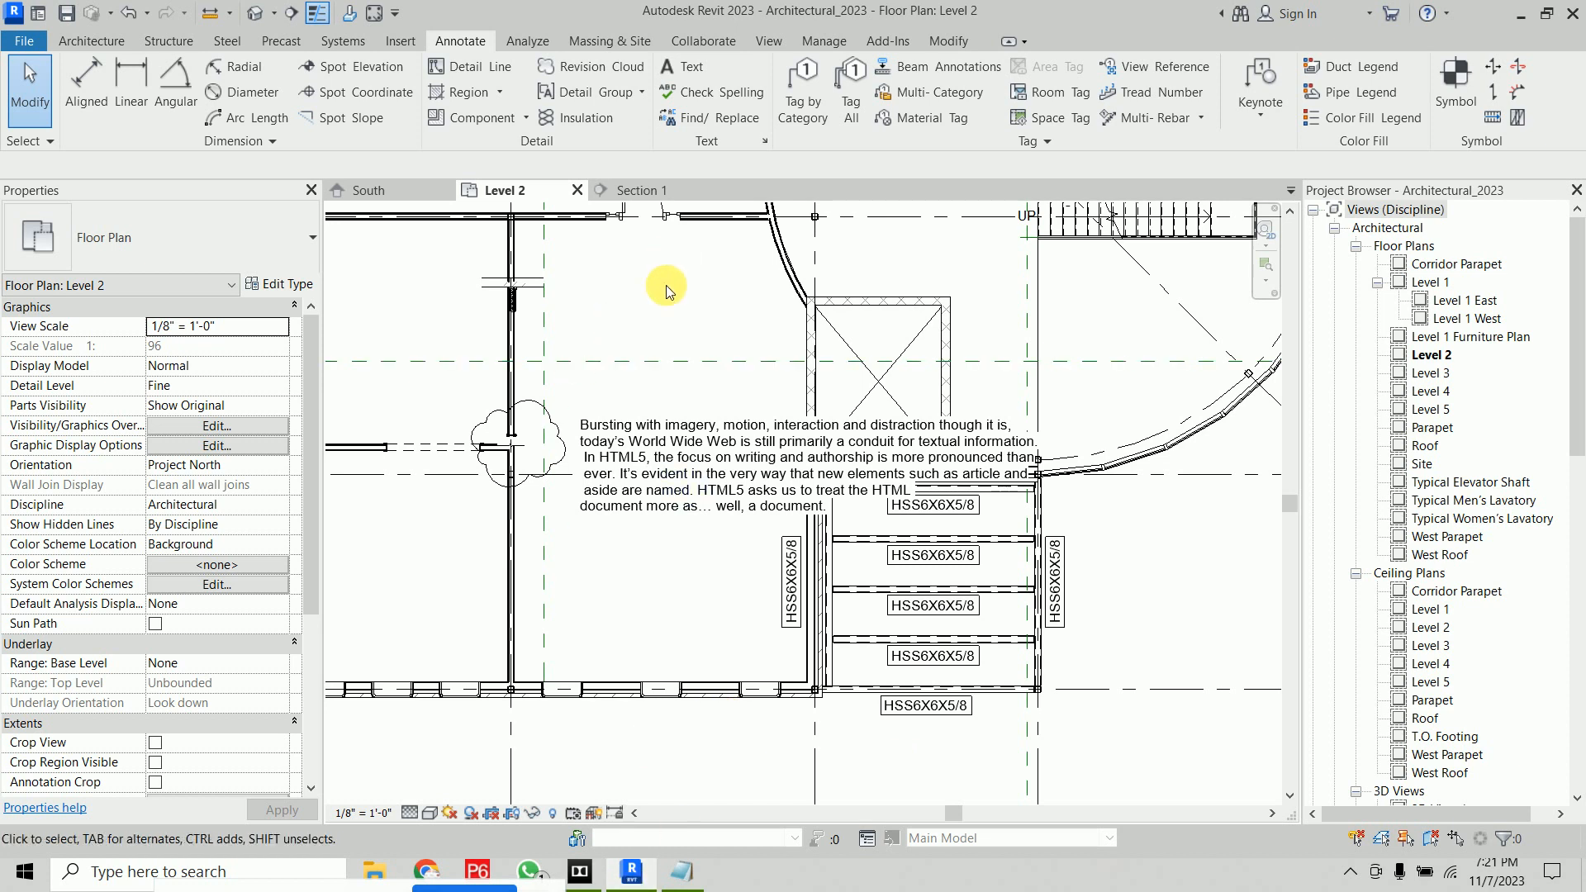
# Use Find/Replace in the current view to replace "writing" with "write"
pyautogui.moveTo(661, 317); pyautogui.dragTo(651, 318, button='middle')
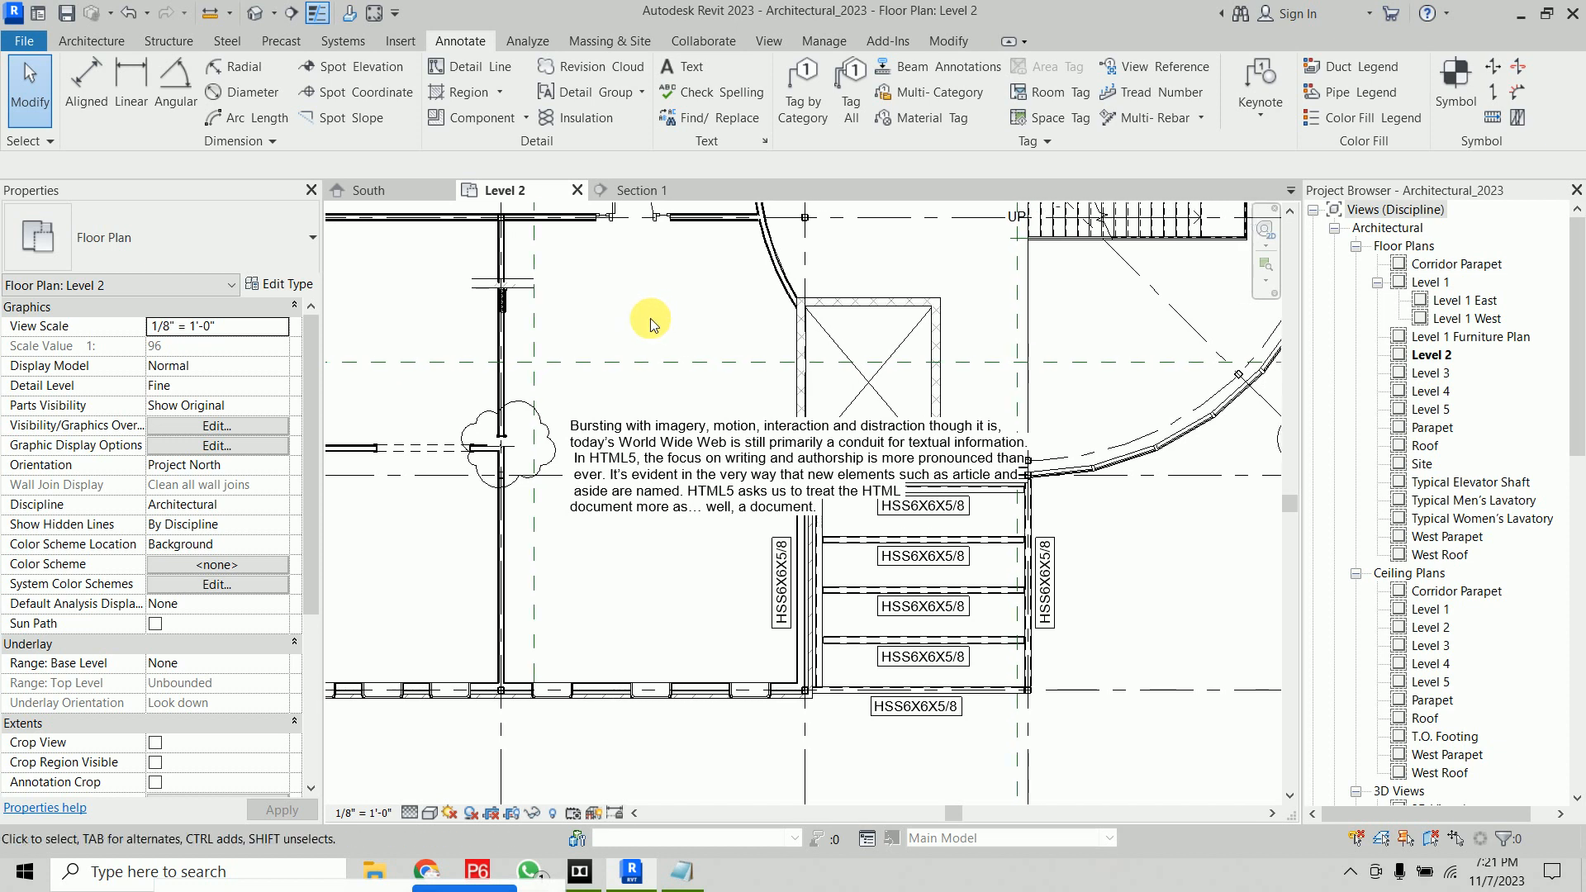
pyautogui.scroll(-5, 651, 319)
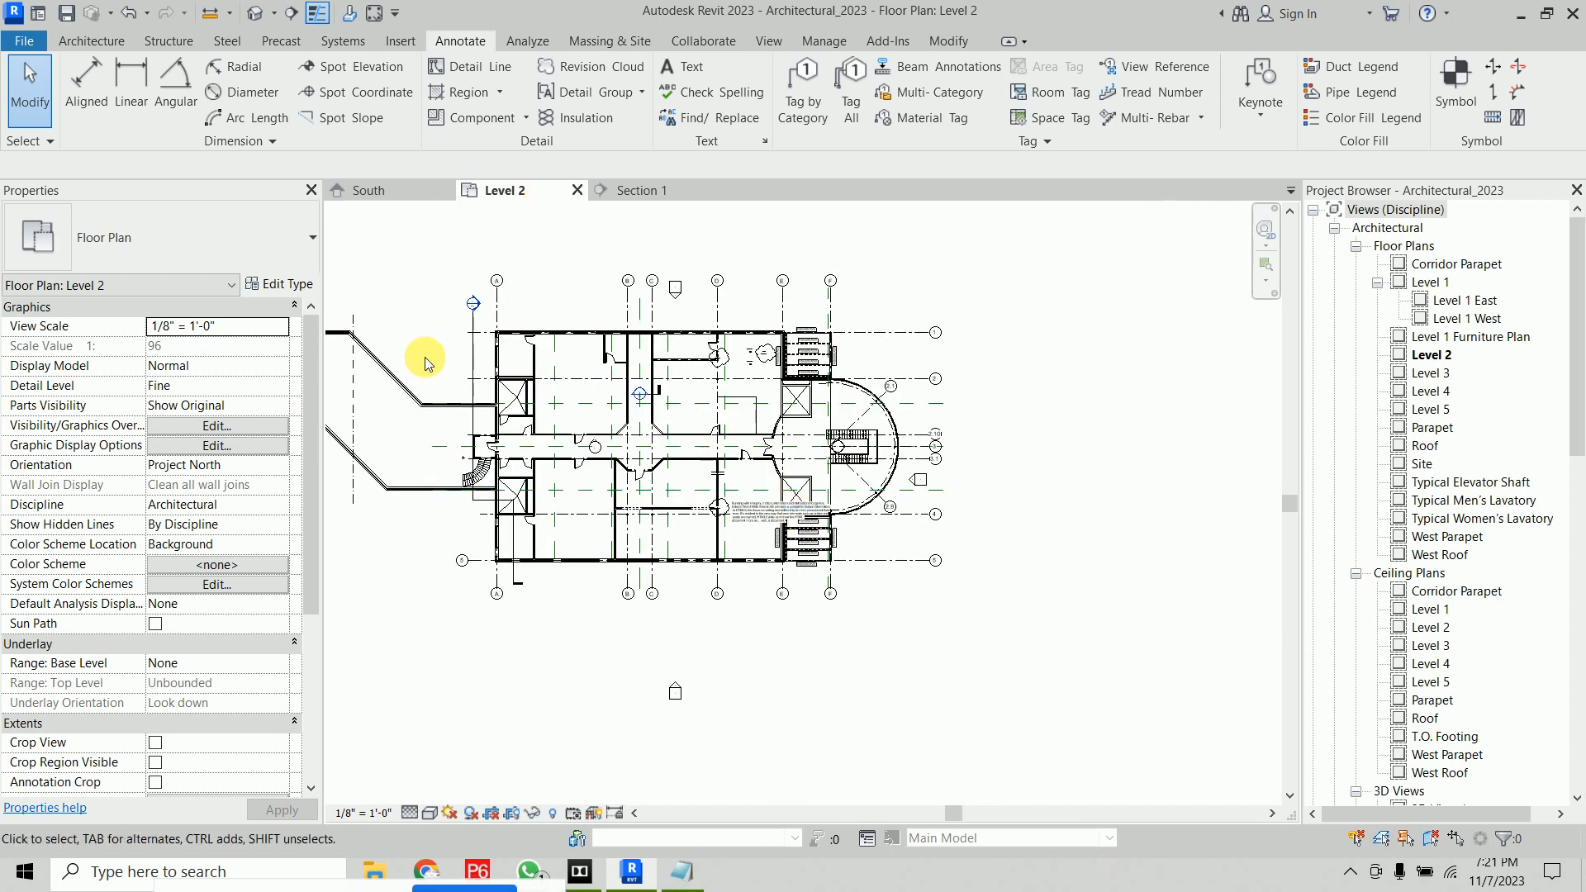
pyautogui.click(709, 118)
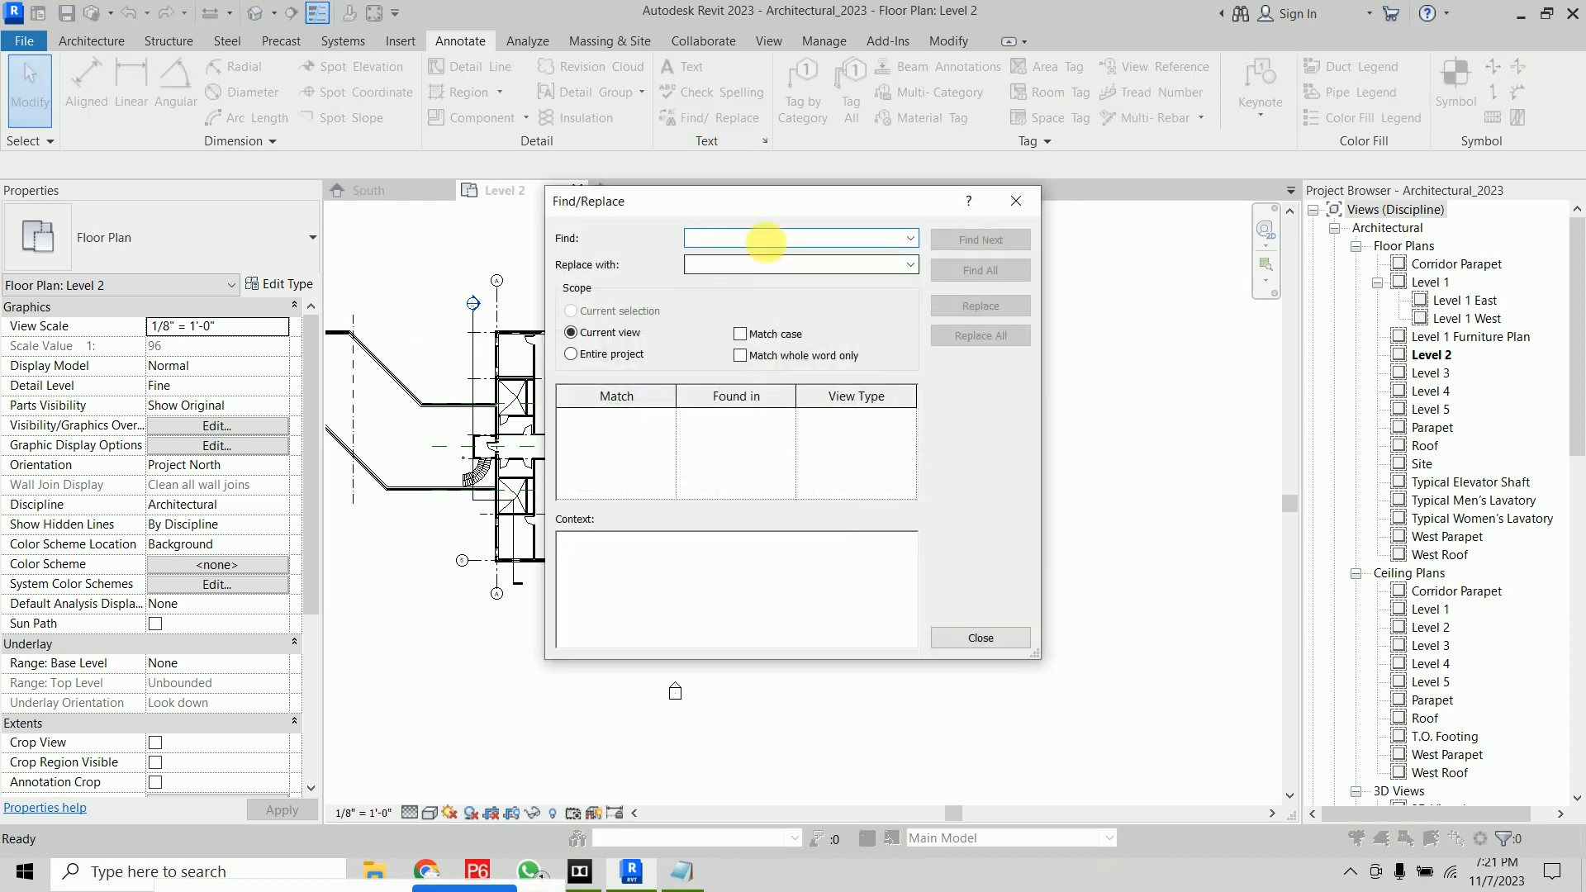
pyautogui.write('w')
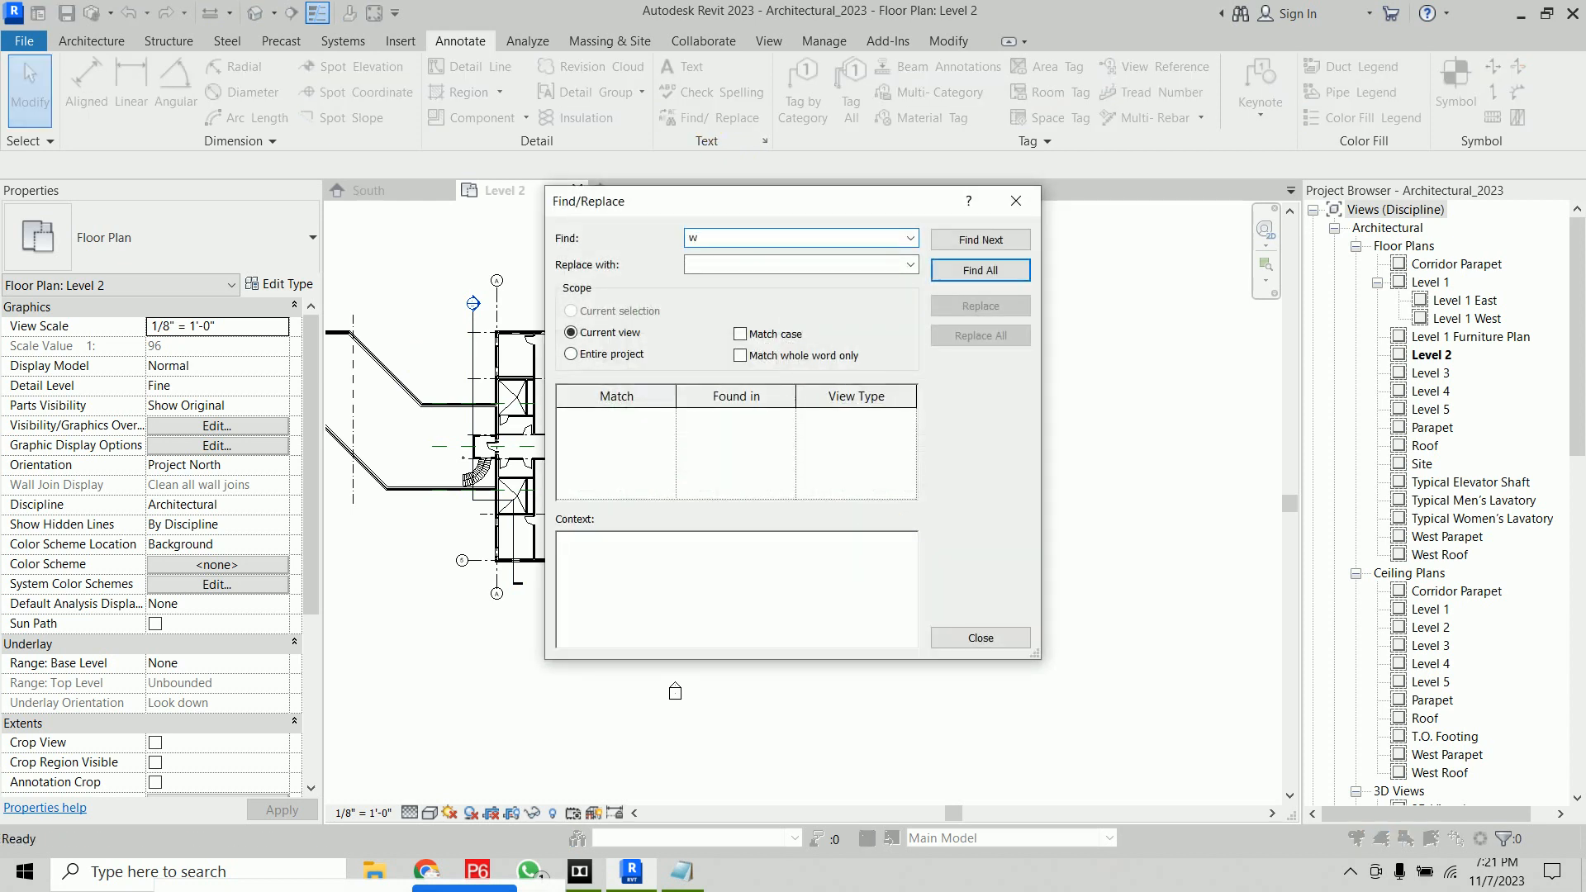
pyautogui.write('riting')
pyautogui.click(989, 273)
pyautogui.click(754, 421)
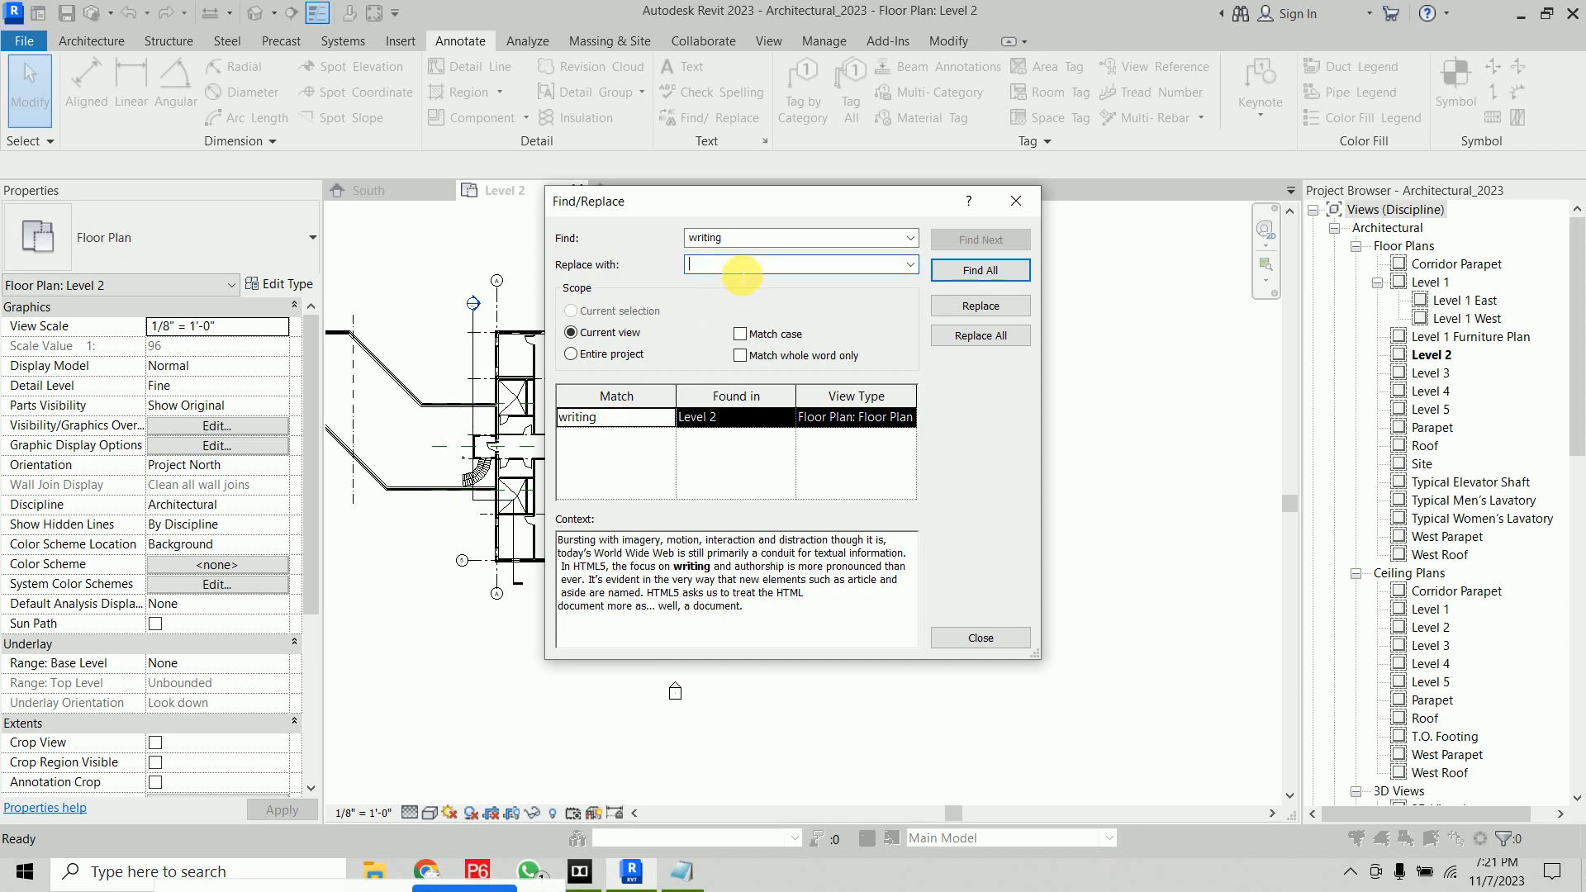
pyautogui.write('write')
pyautogui.click(980, 309)
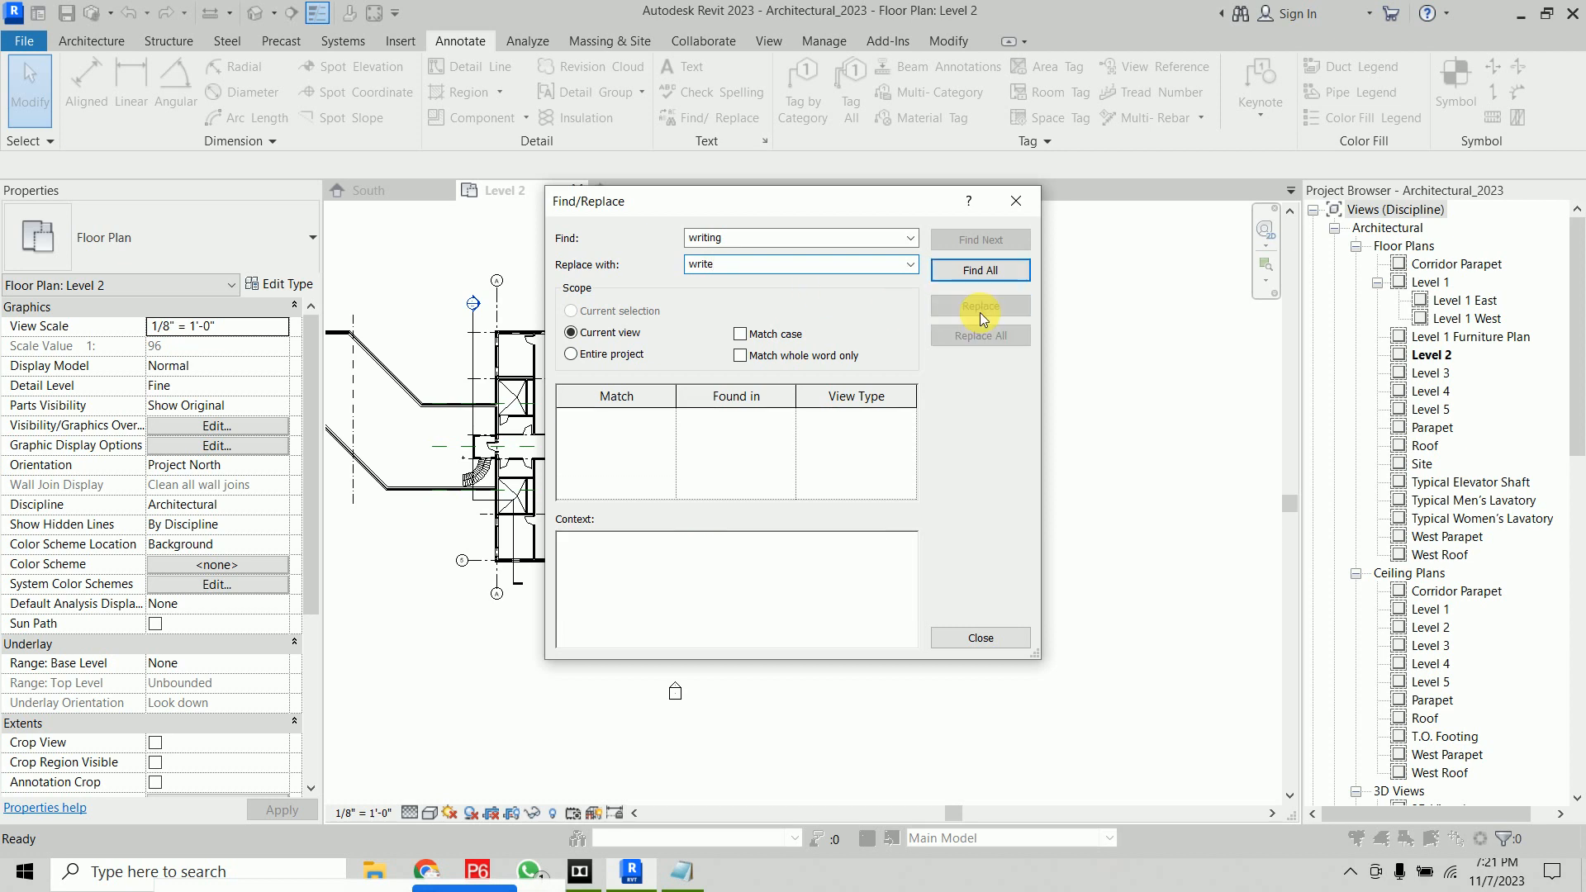
pyautogui.click(980, 638)
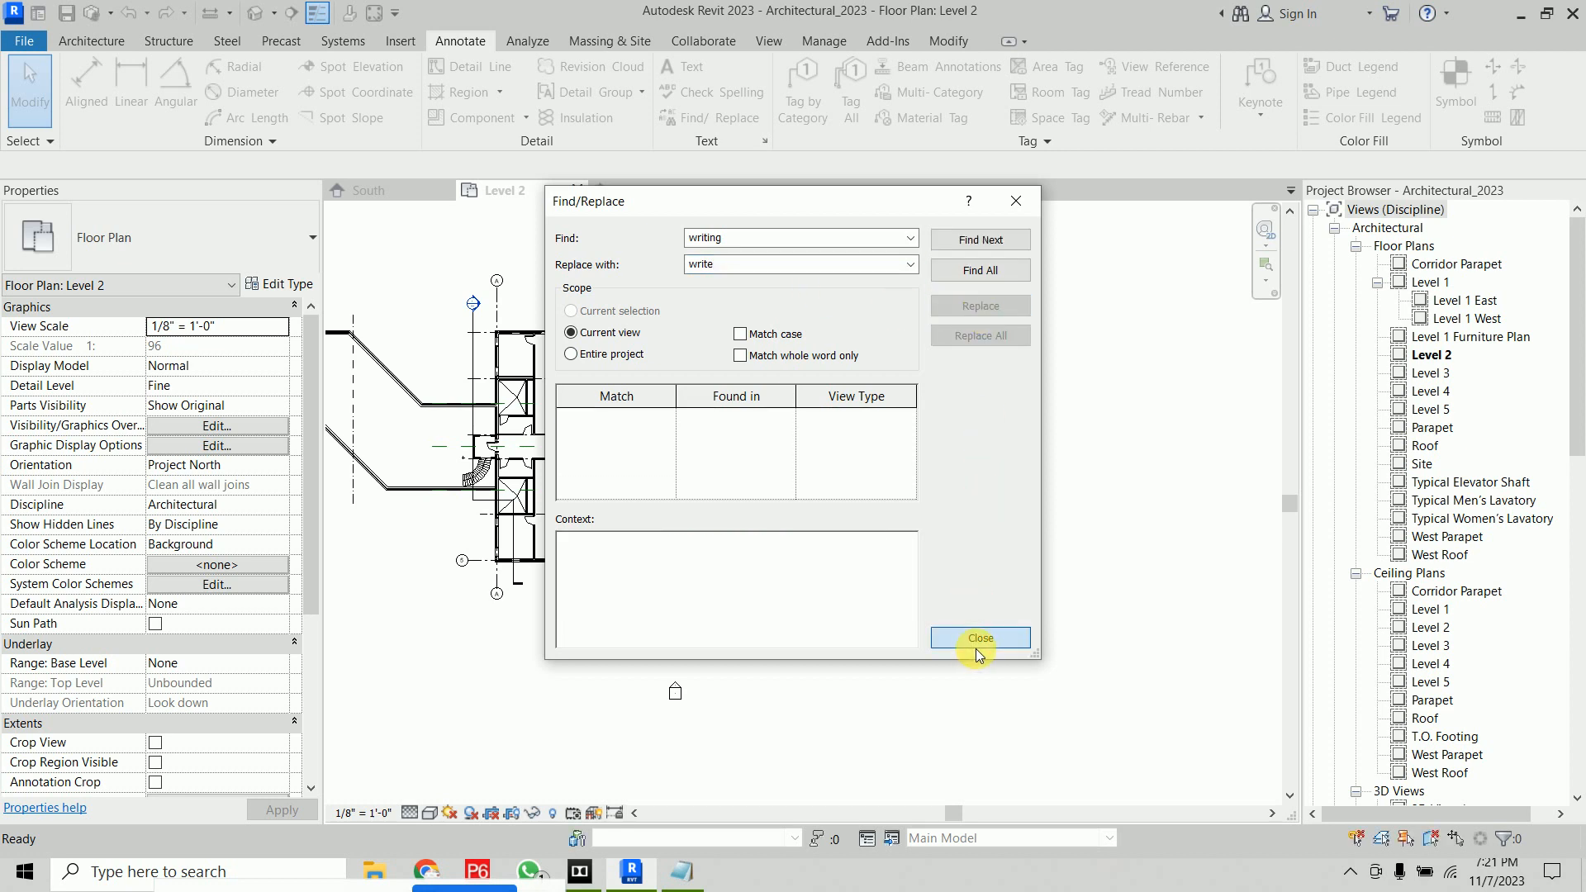
# Delete the paragraph text note
pyautogui.scroll(6, 743, 520)
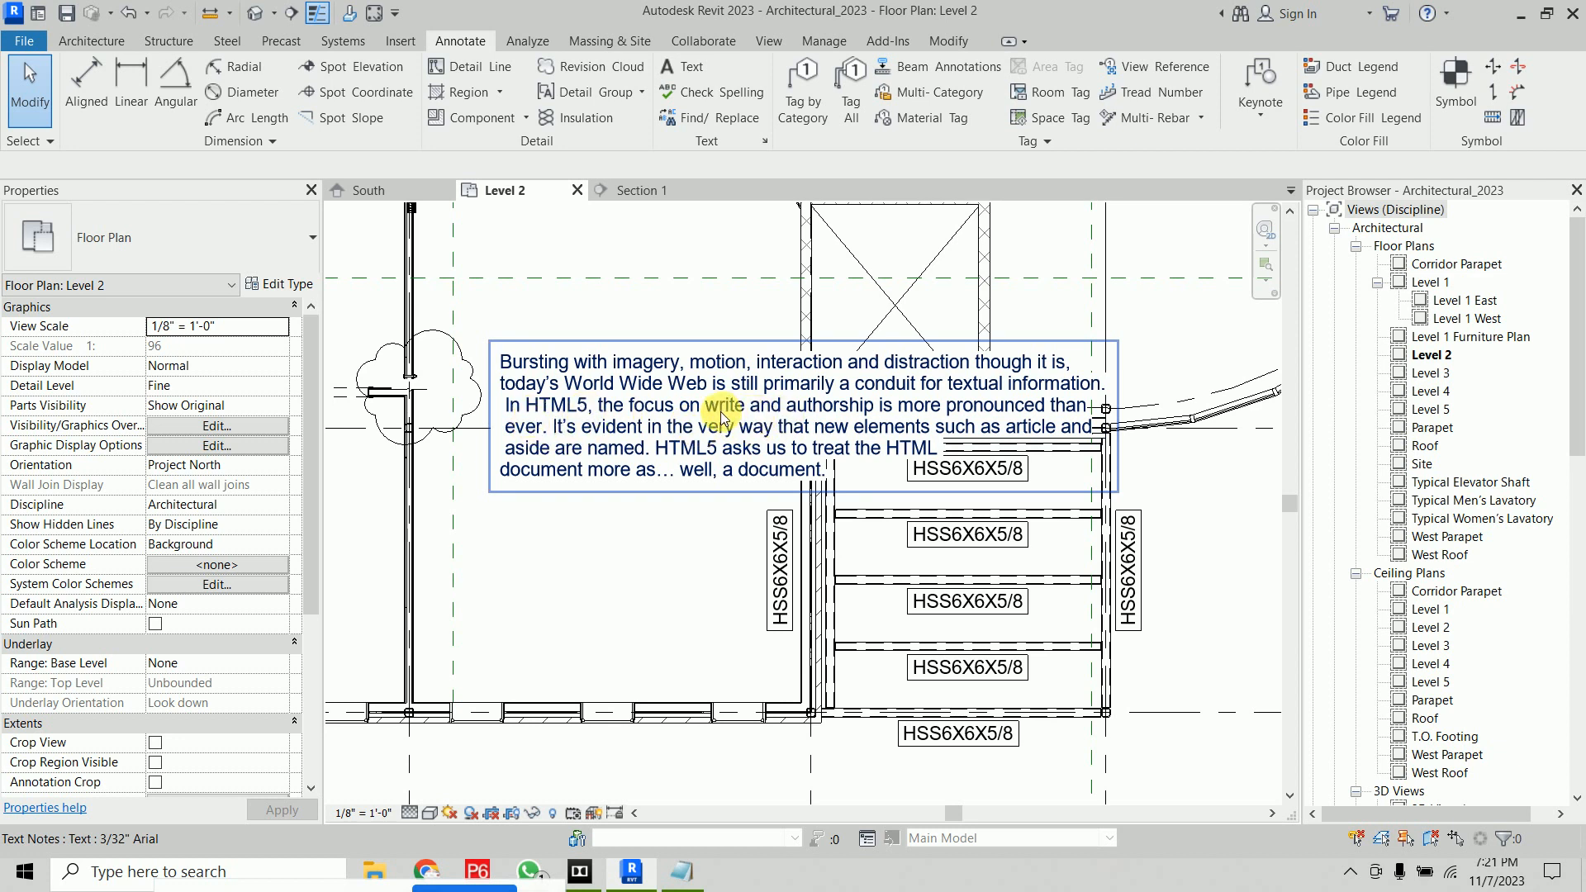
pyautogui.scroll(3, 721, 411)
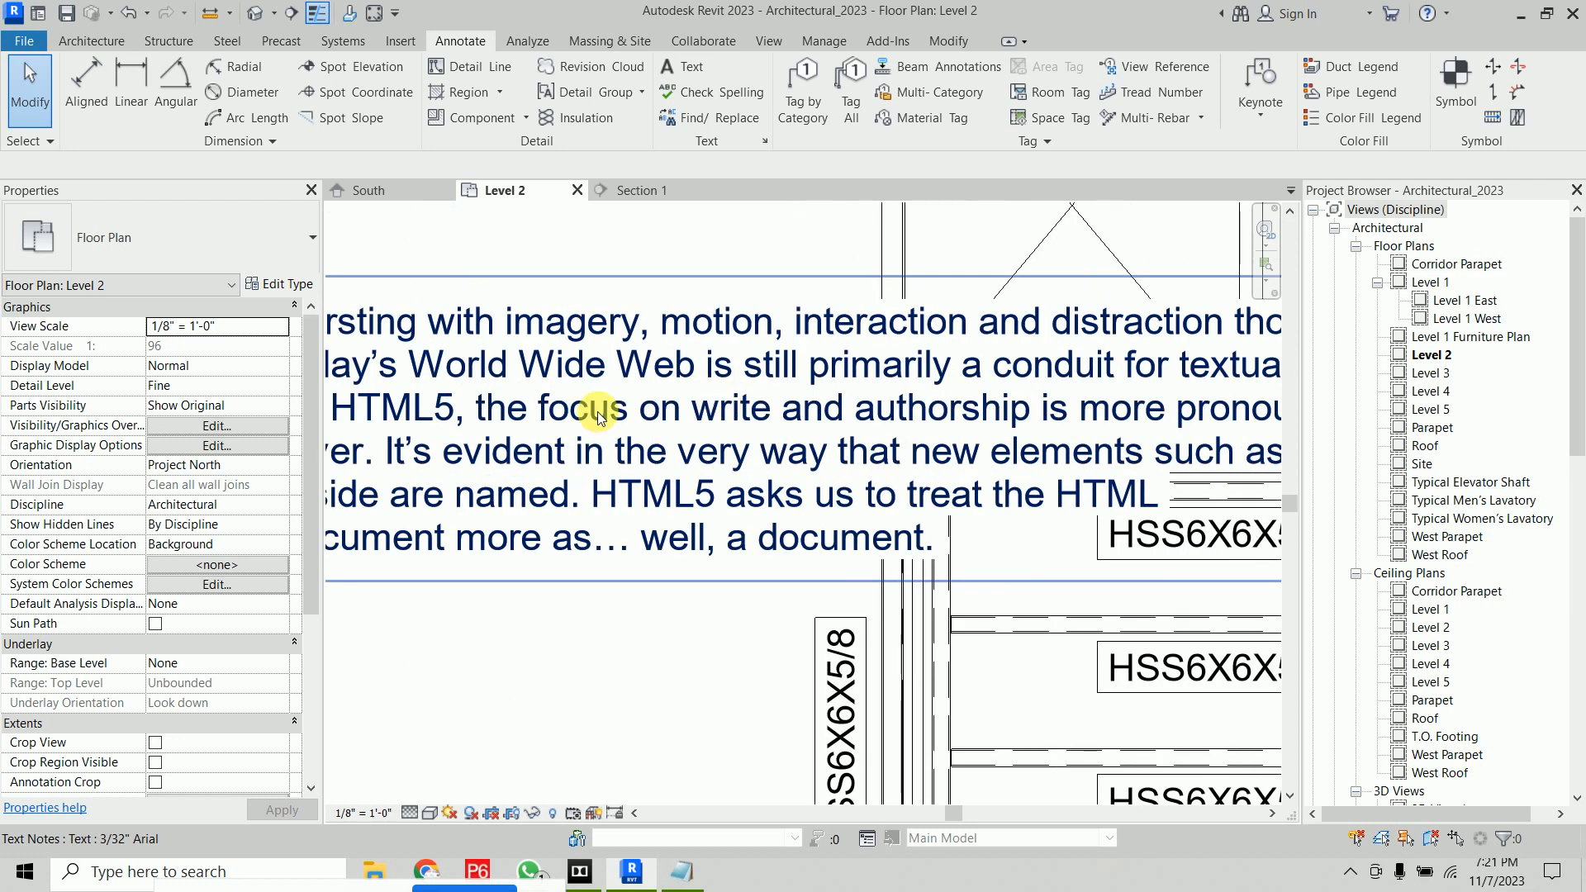
pyautogui.click(728, 416)
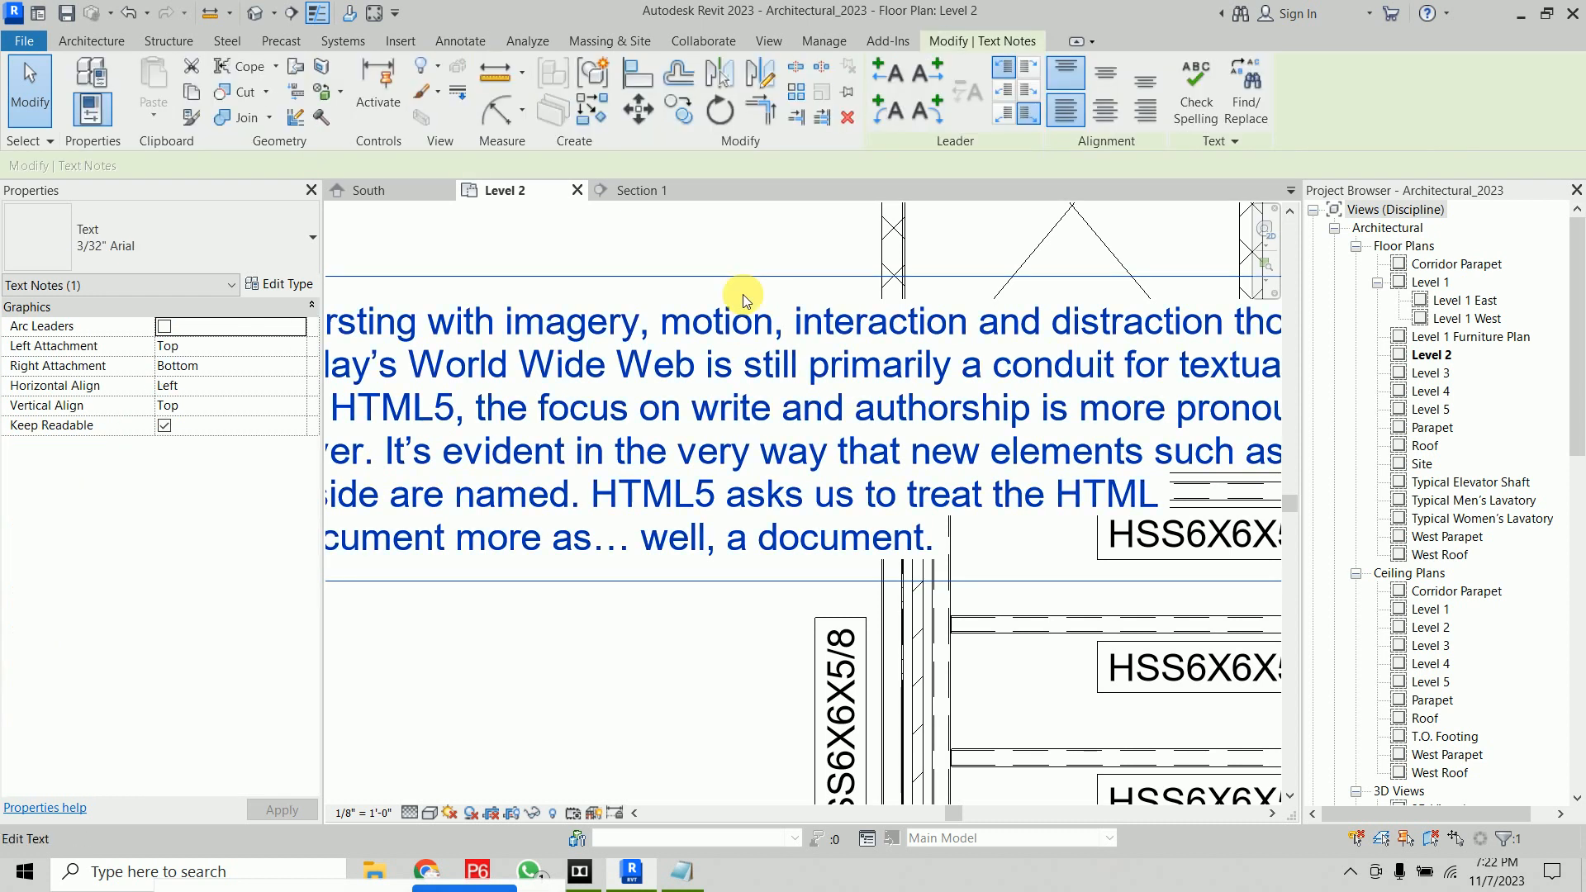
pyautogui.press('Delete')
# Open Find/Replace and review the Entire project and Current view scope options before closing it
pyautogui.scroll(-4, 698, 340)
pyautogui.moveTo(698, 340); pyautogui.dragTo(719, 485, button='middle')
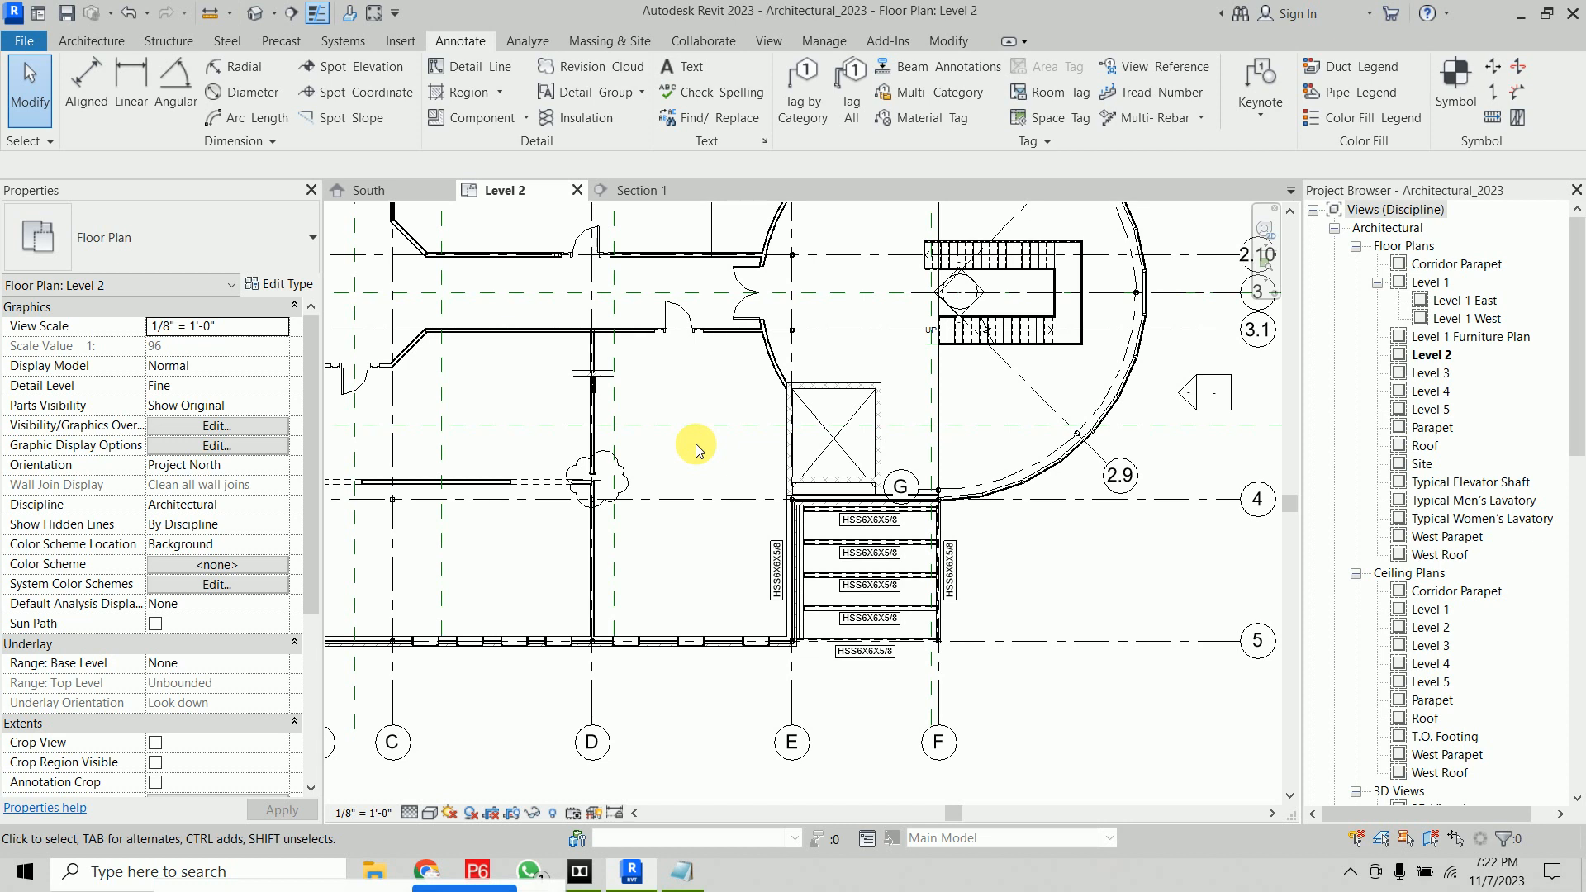
pyautogui.click(709, 118)
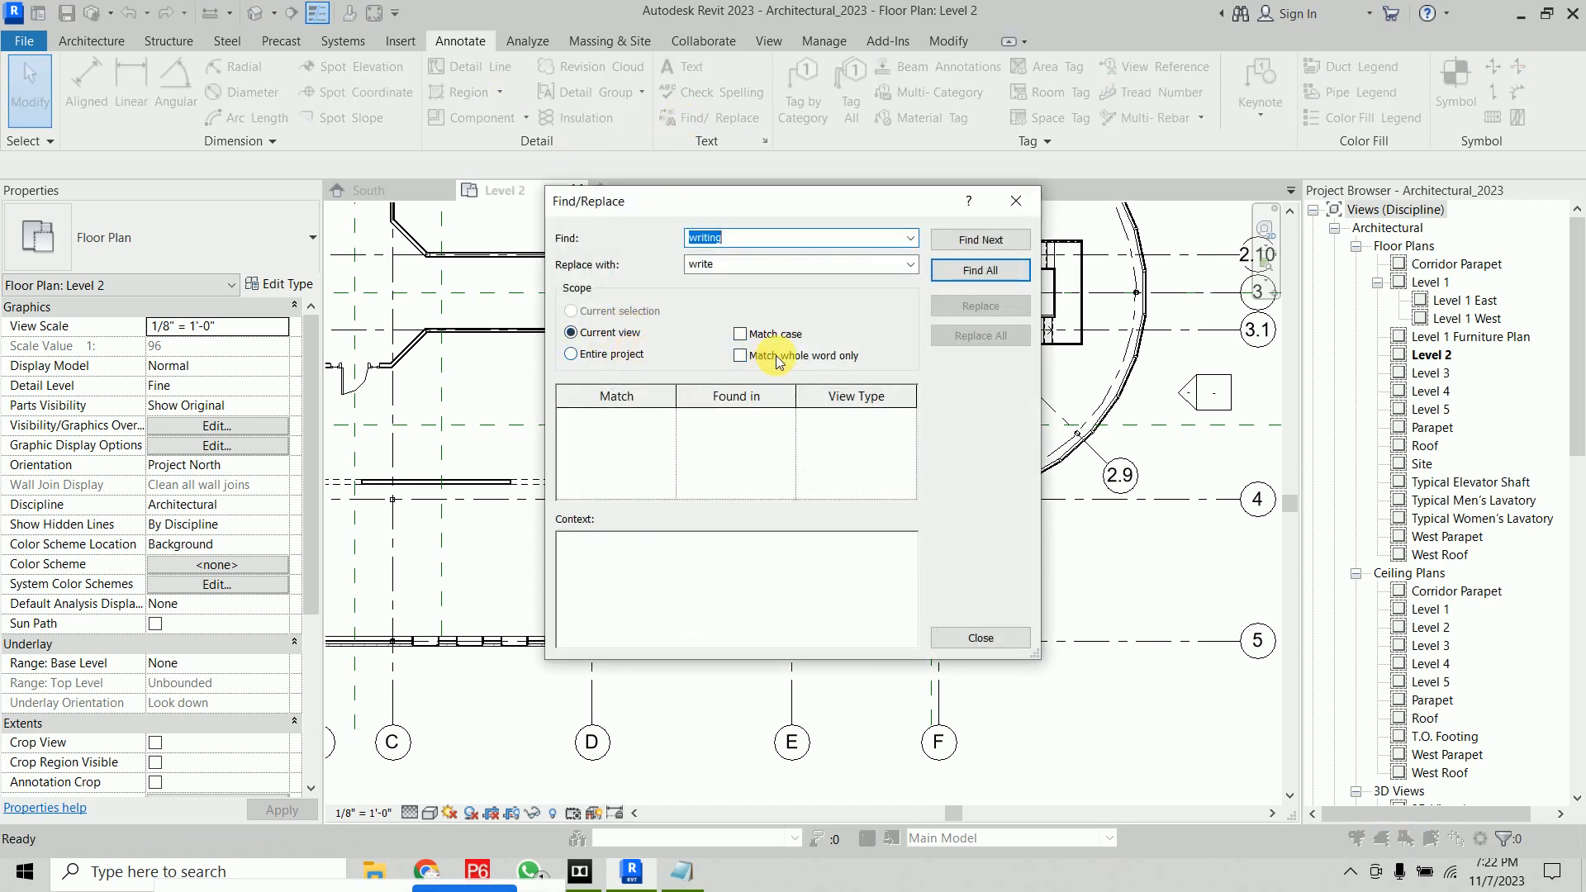
pyautogui.click(612, 355)
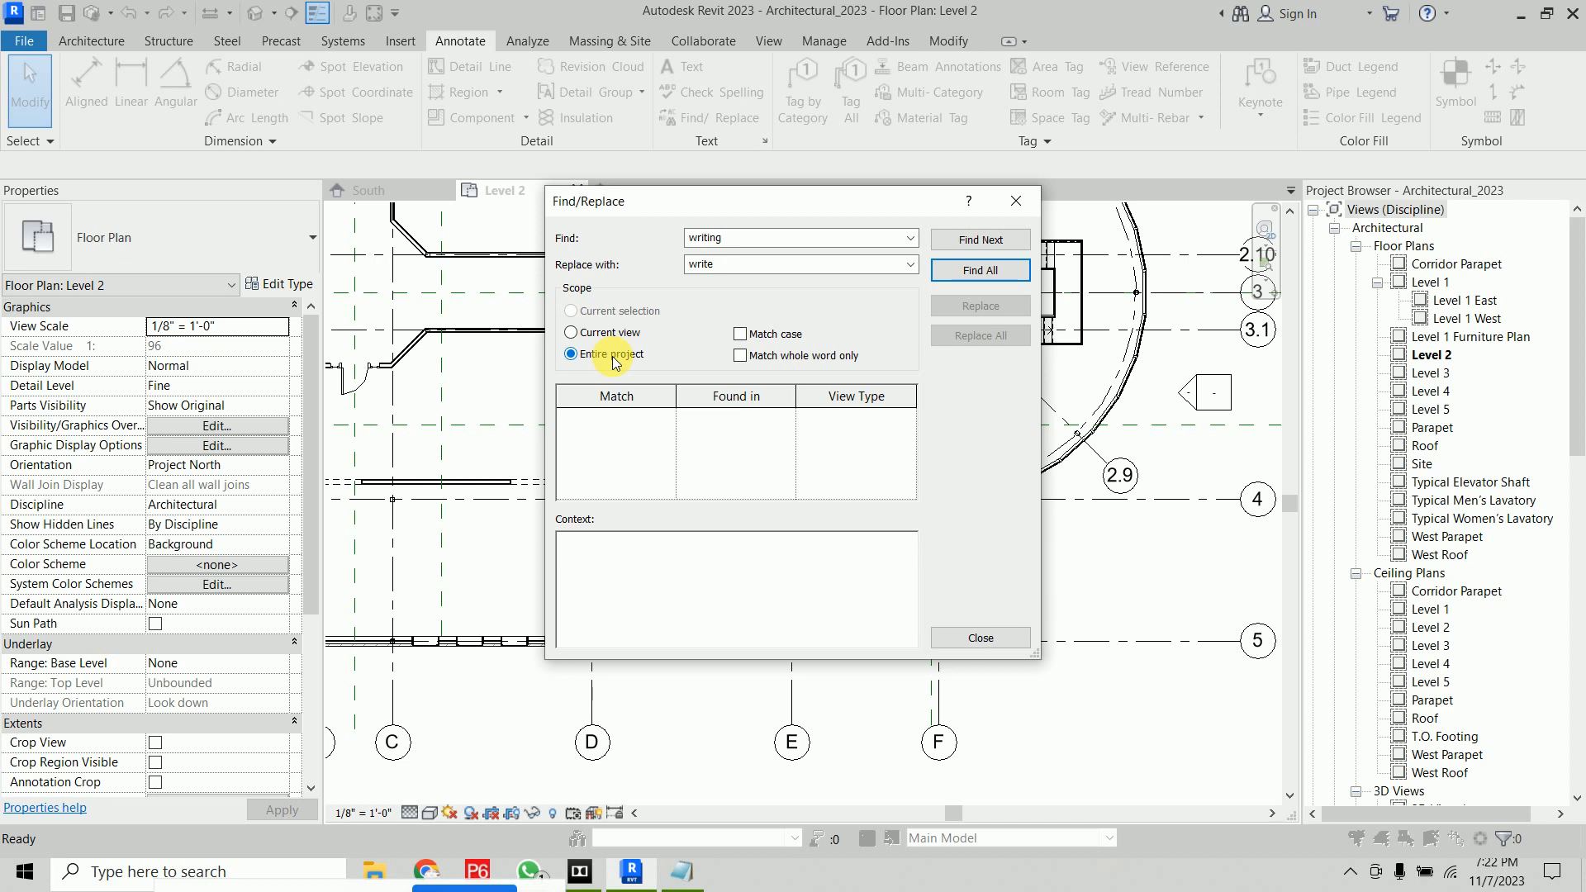
pyautogui.click(615, 333)
pyautogui.click(1016, 203)
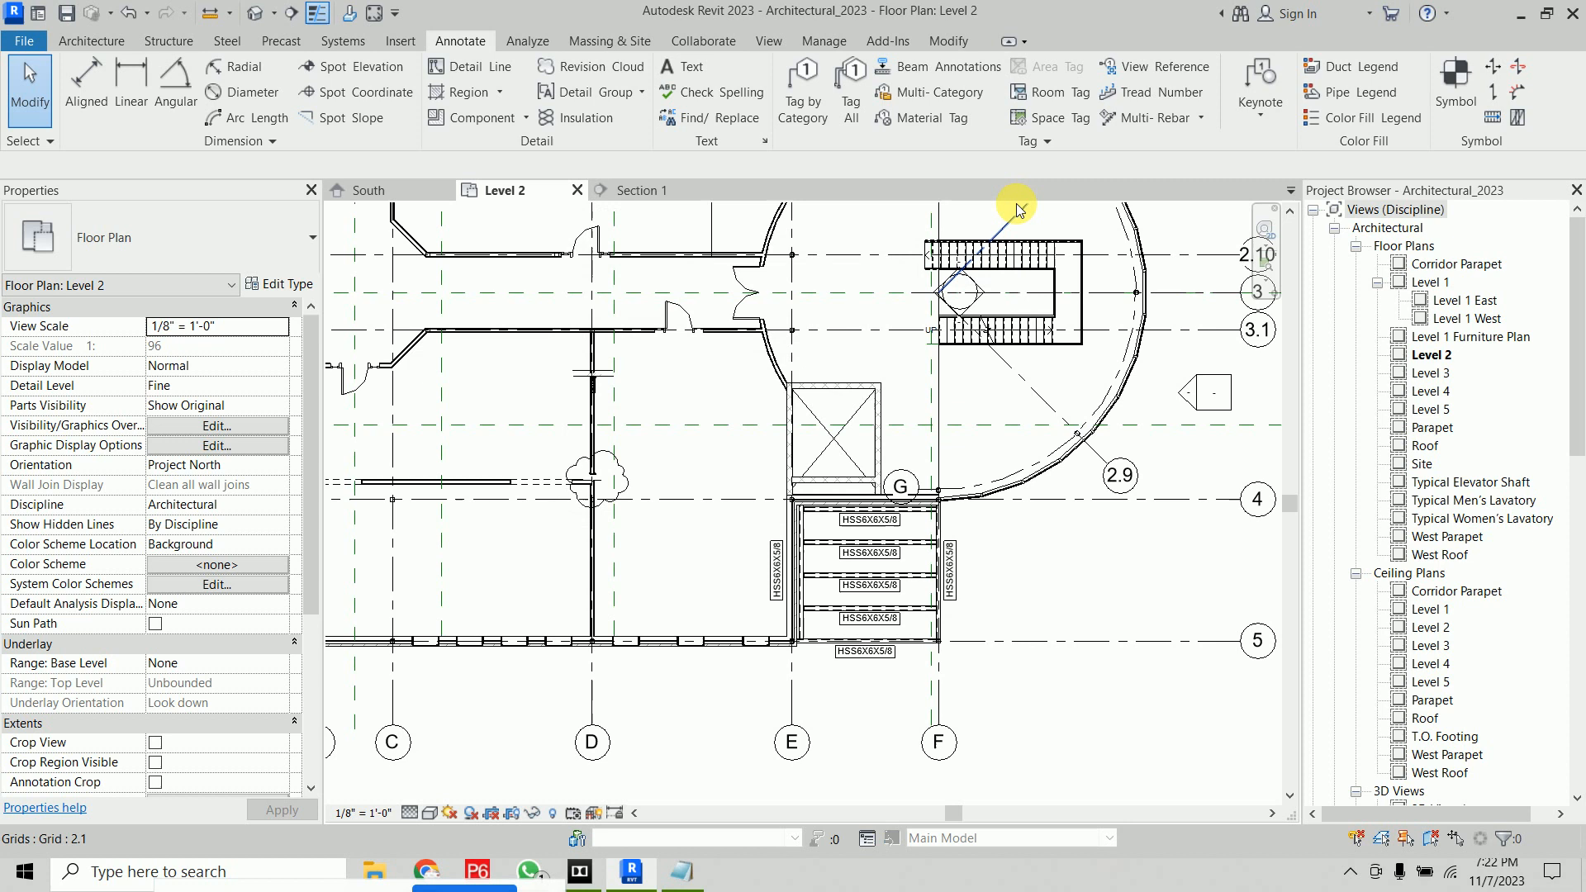
# Tag the exterior wall, the window beside it and door 204A on Level 2 with Tag by Category
pyautogui.press('z')
pyautogui.press('f')
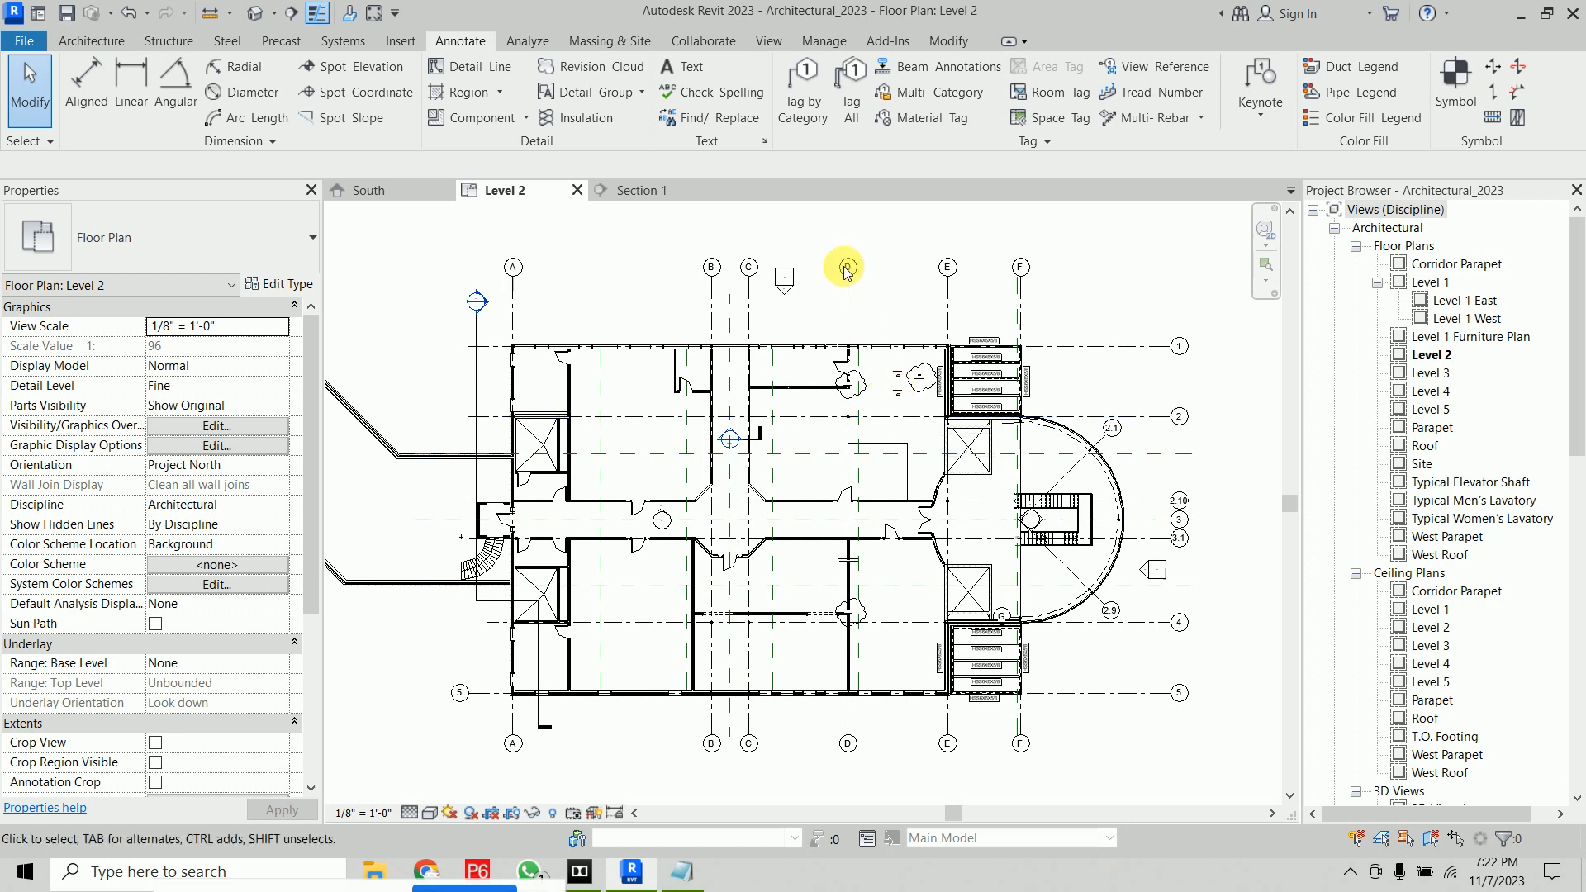
pyautogui.click(797, 122)
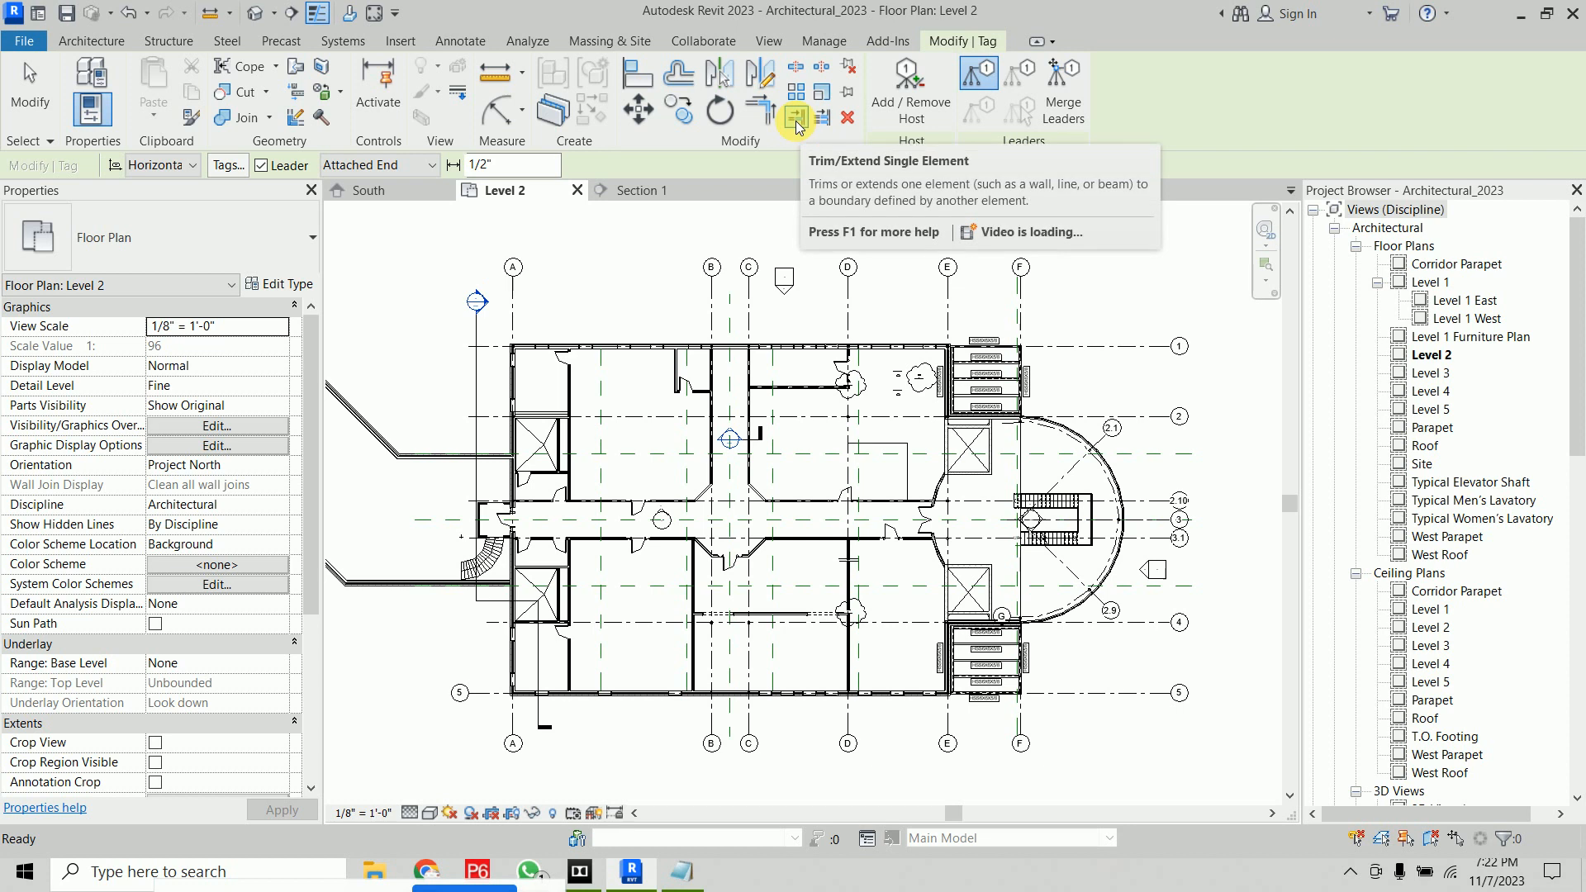
pyautogui.scroll(5, 648, 332)
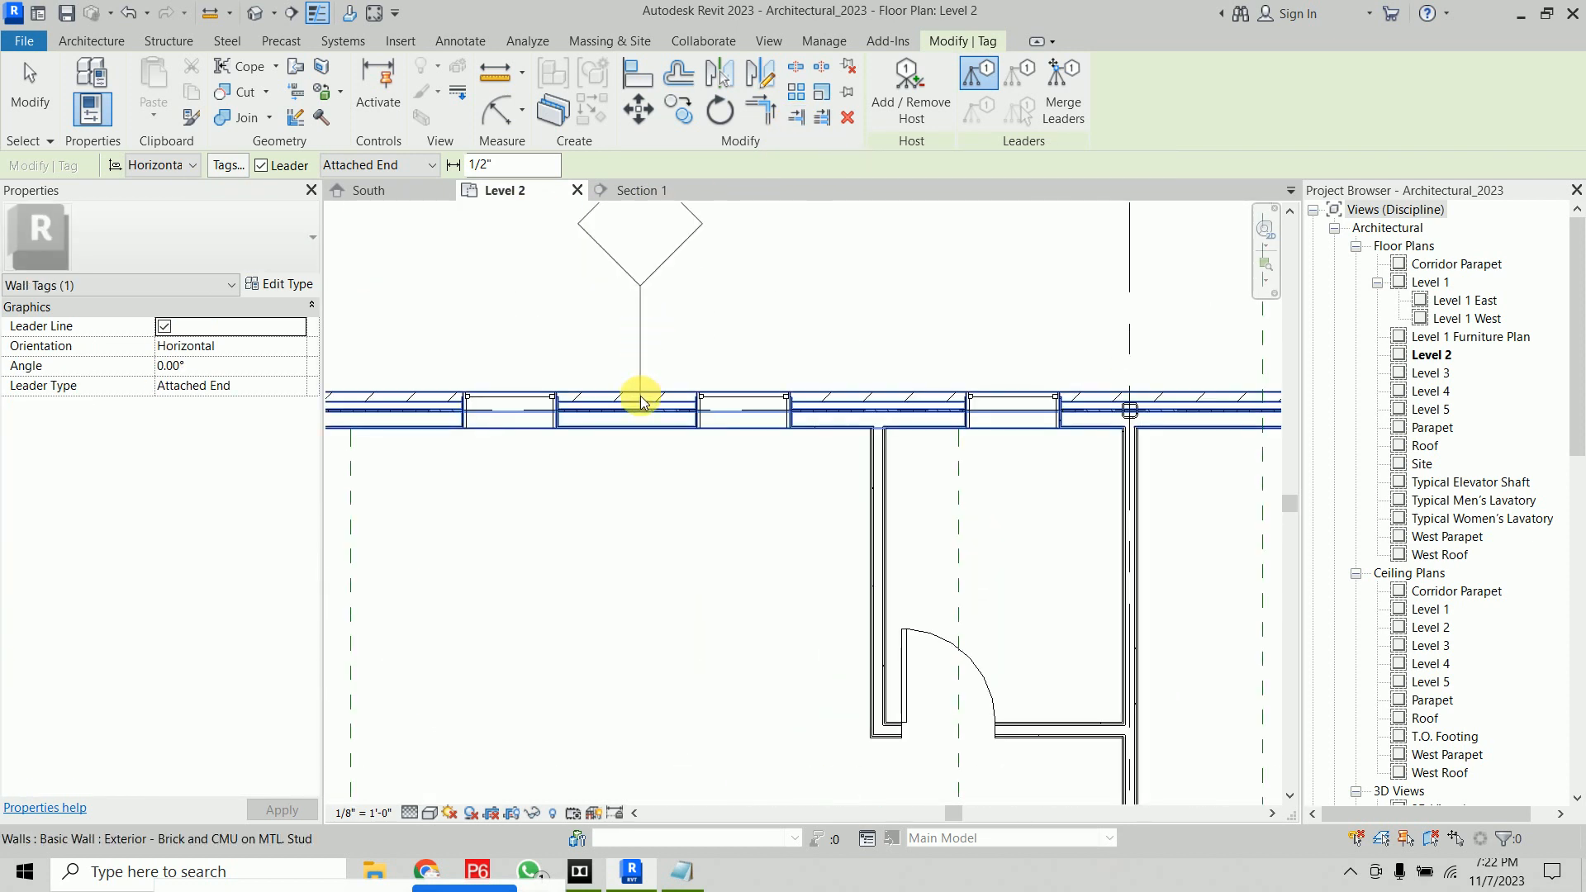
pyautogui.click(642, 400)
pyautogui.click(768, 400)
pyautogui.click(968, 655)
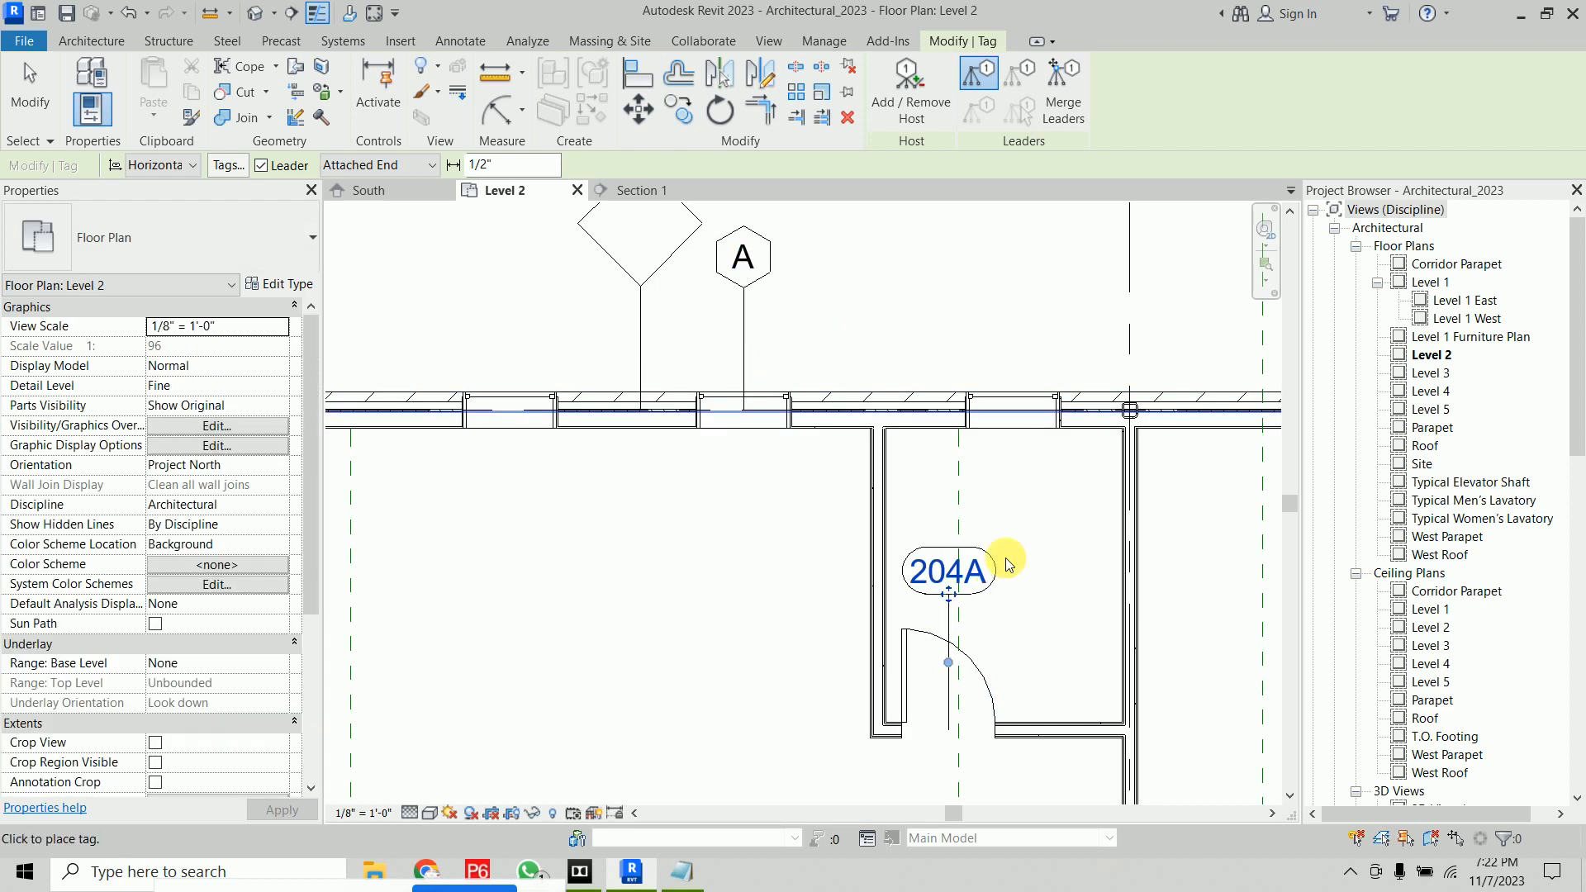
pyautogui.rightClick(935, 293)
pyautogui.click(976, 320)
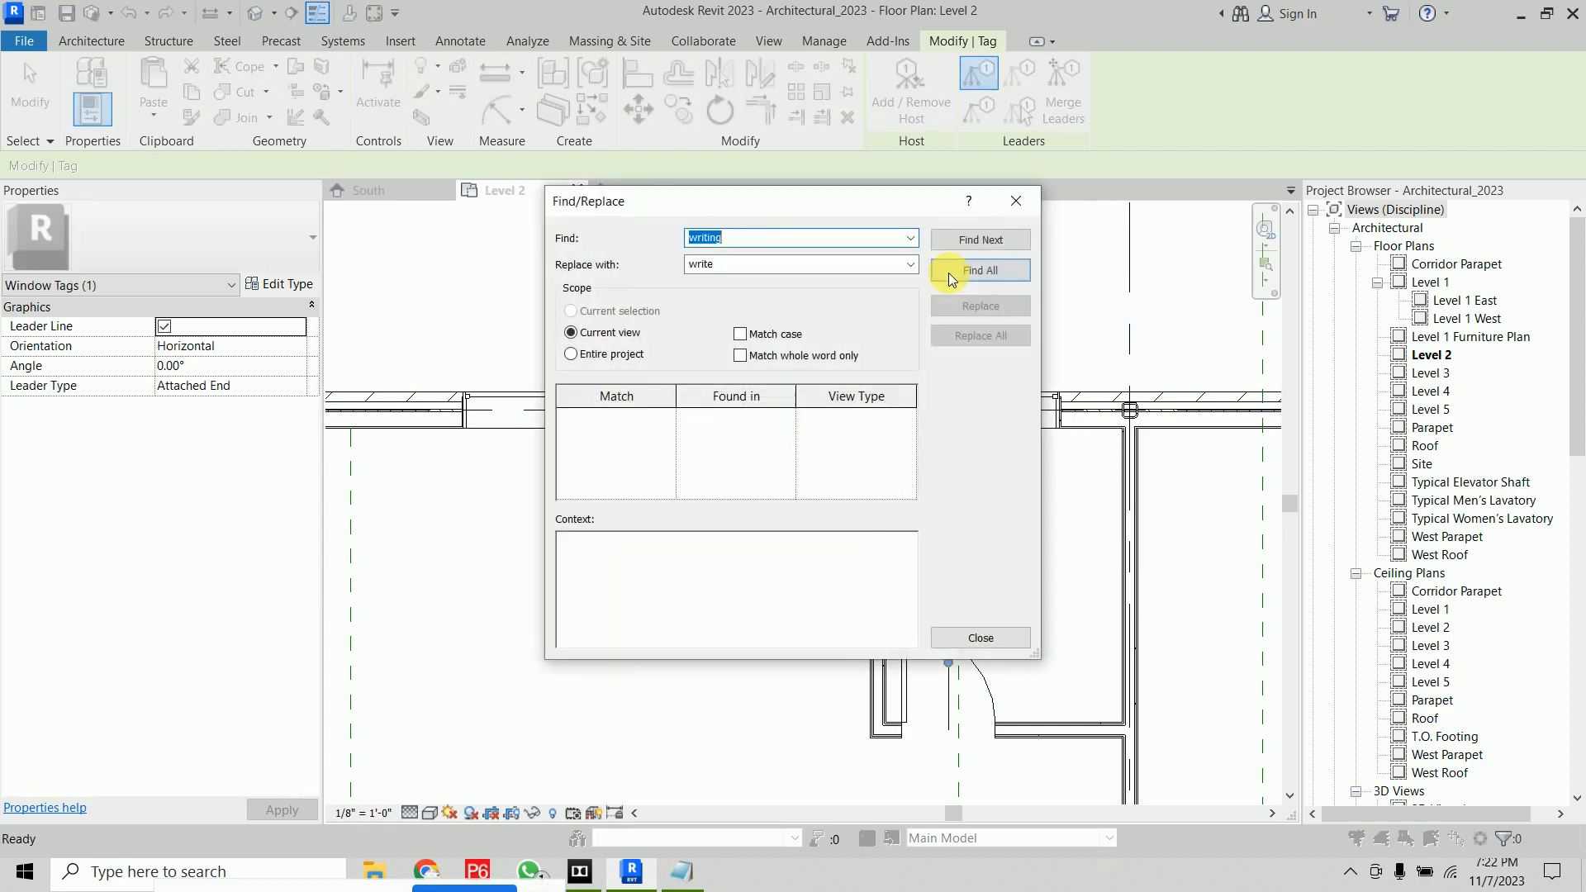
pyautogui.click(1016, 202)
# Leave the tagging command and select the new wall tag to check its contents
pyautogui.rightClick(989, 265)
pyautogui.click(994, 271)
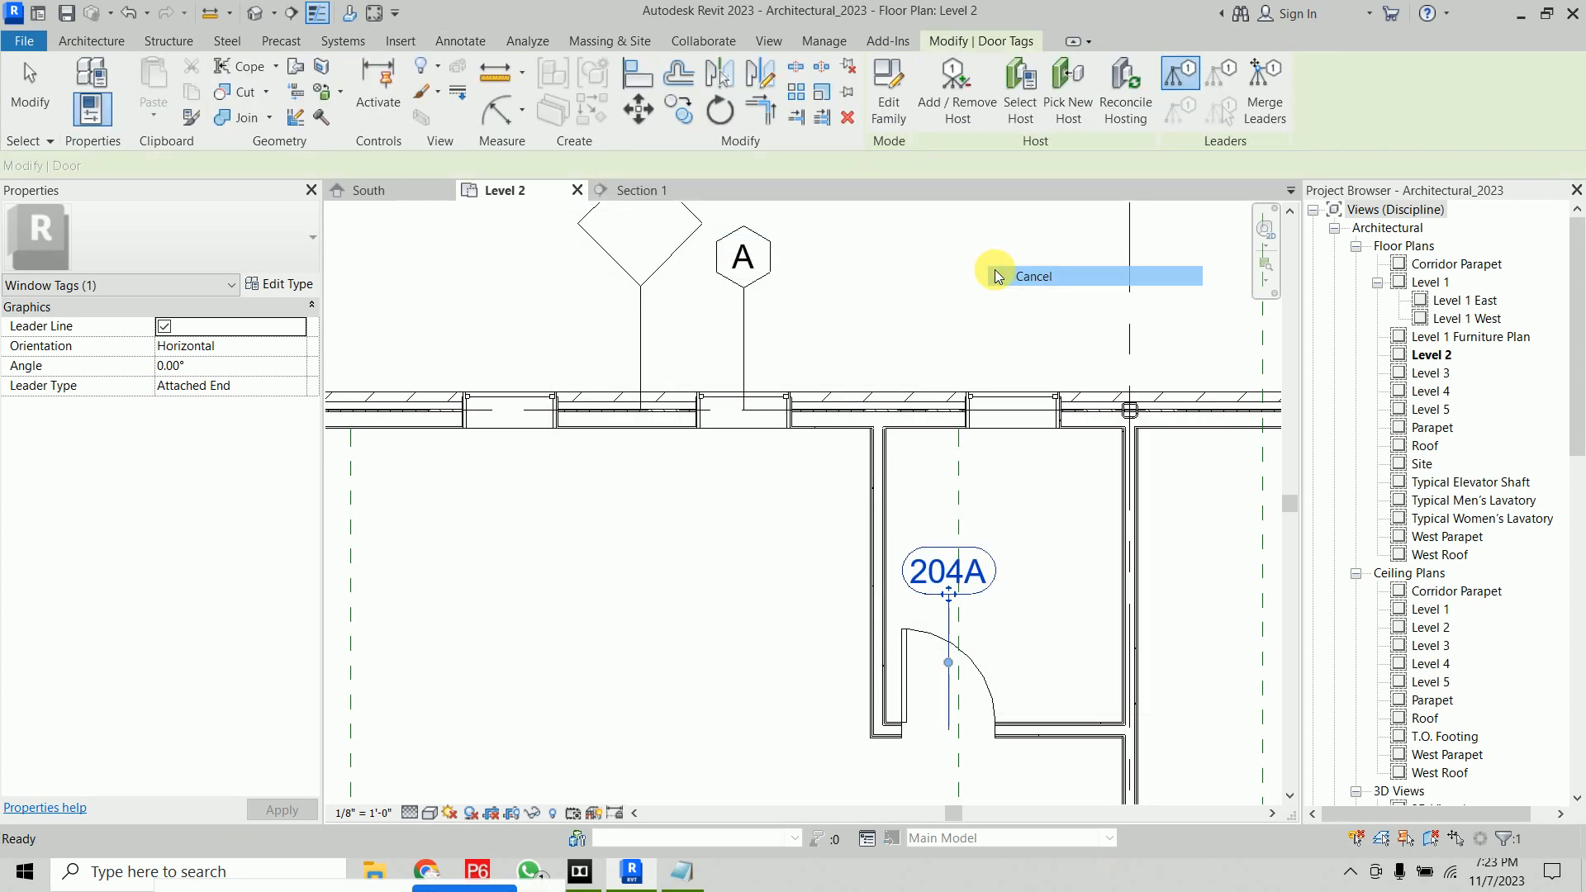
pyautogui.rightClick(974, 241)
pyautogui.click(983, 248)
pyautogui.moveTo(942, 279); pyautogui.dragTo(948, 333, button='middle')
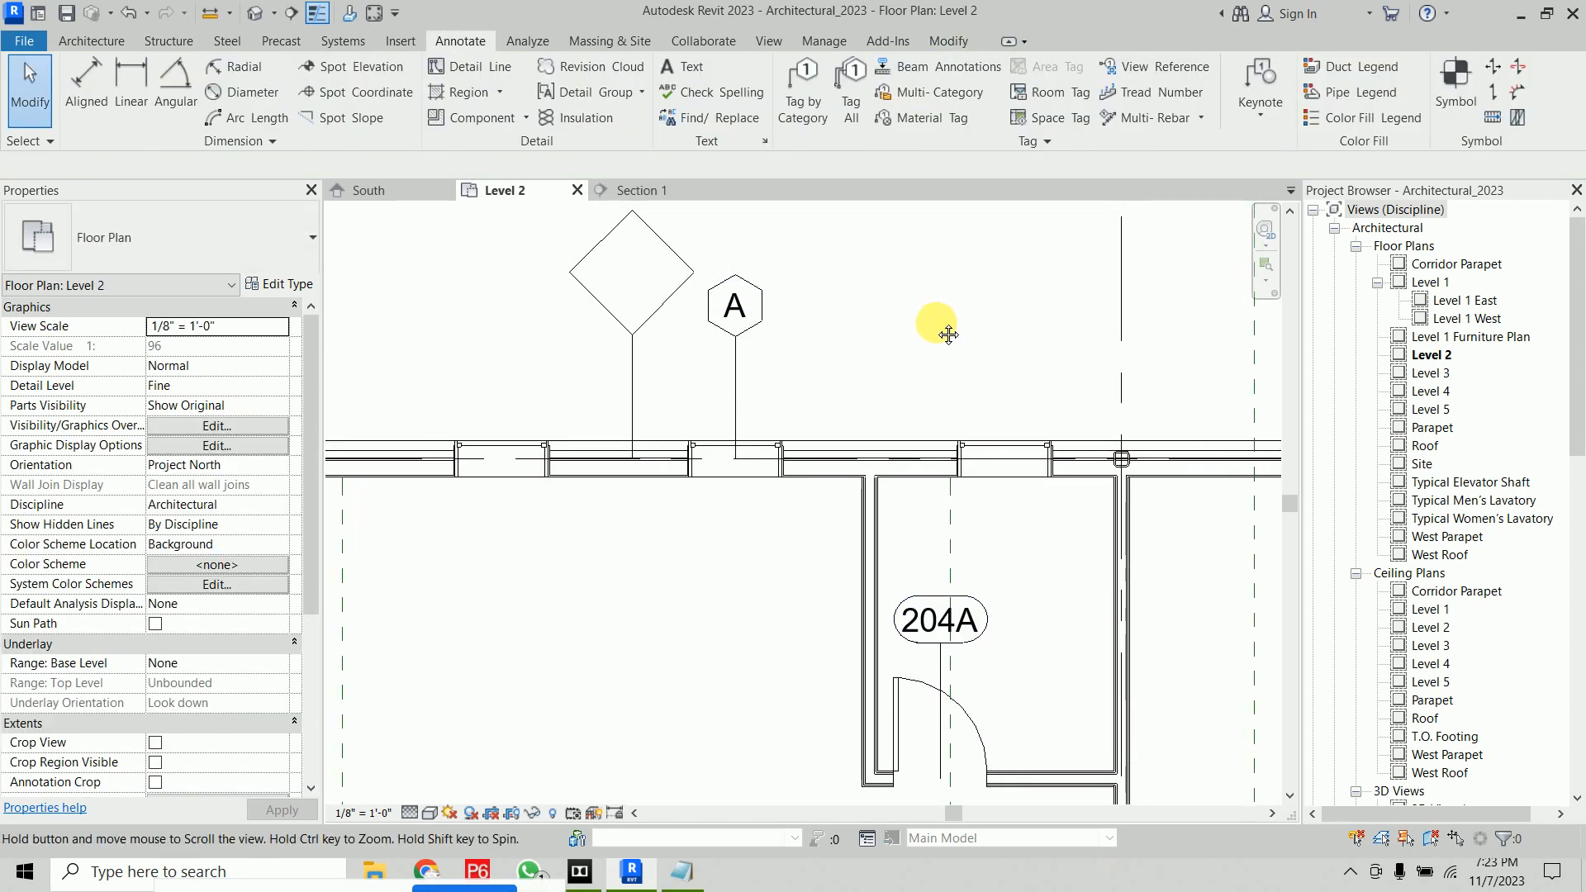
pyautogui.click(653, 238)
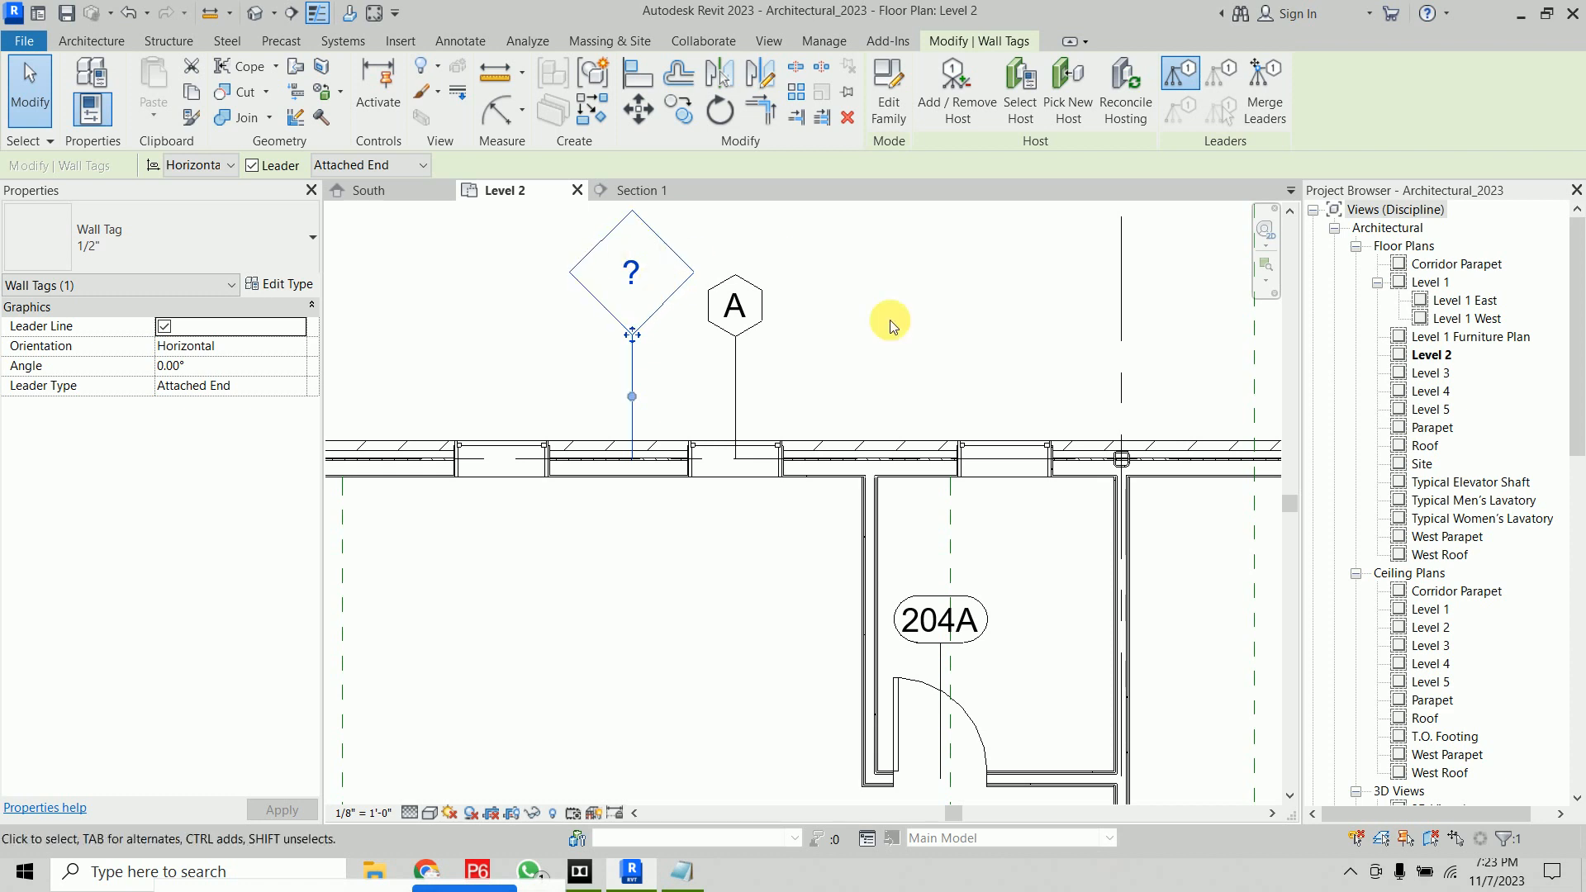
pyautogui.moveTo(920, 258); pyautogui.dragTo(949, 323, button='middle')
pyautogui.press('Escape')
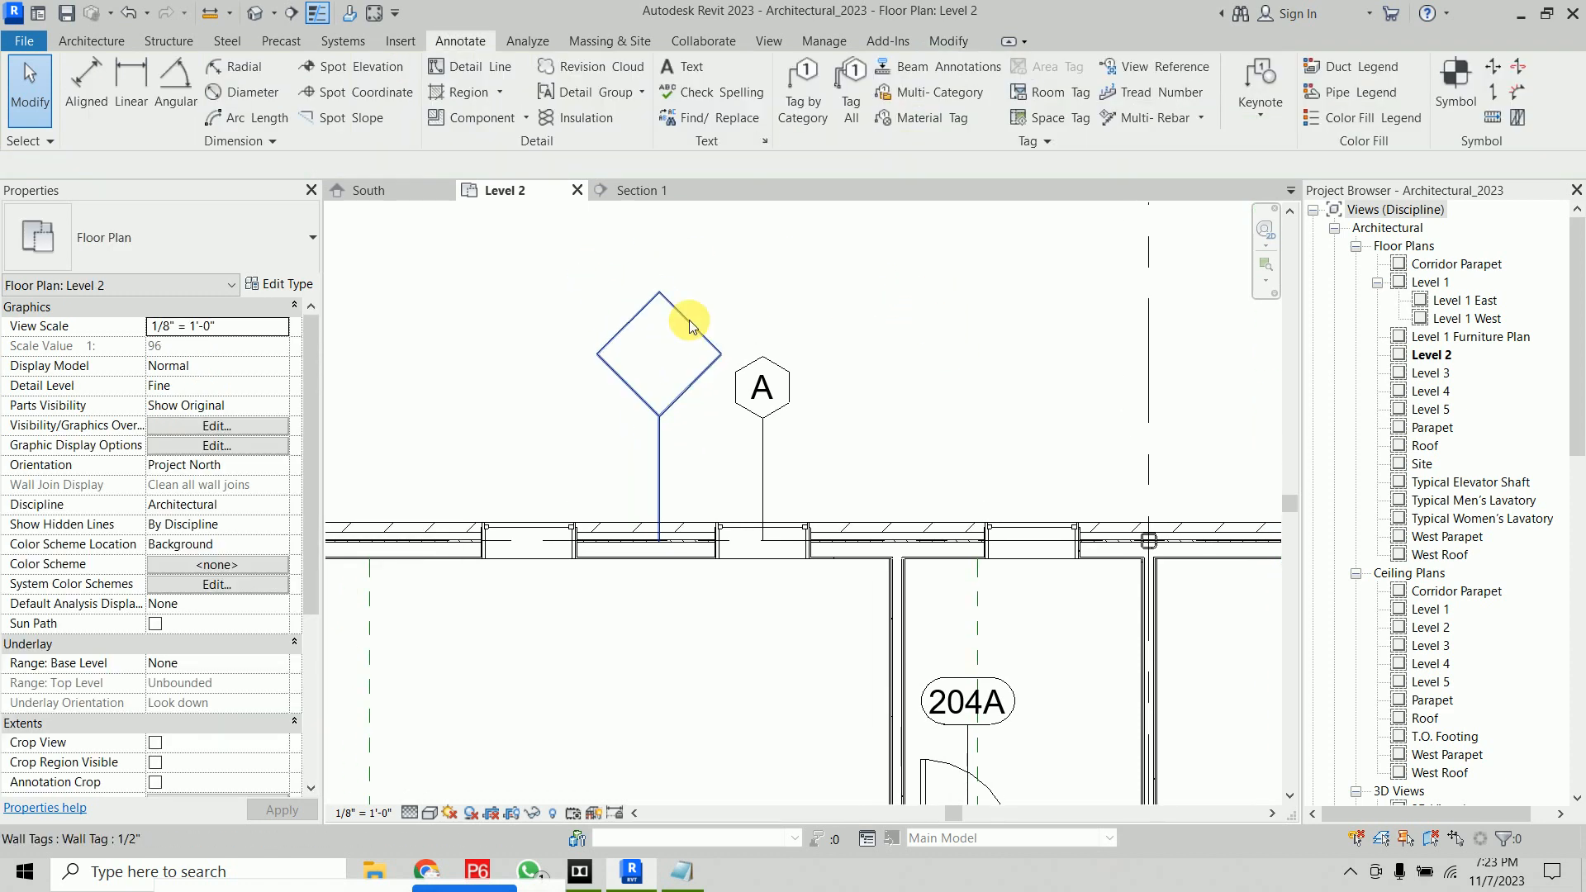
# Open the wall tag family, review its label's parameters, and return to the project
pyautogui.click(670, 332)
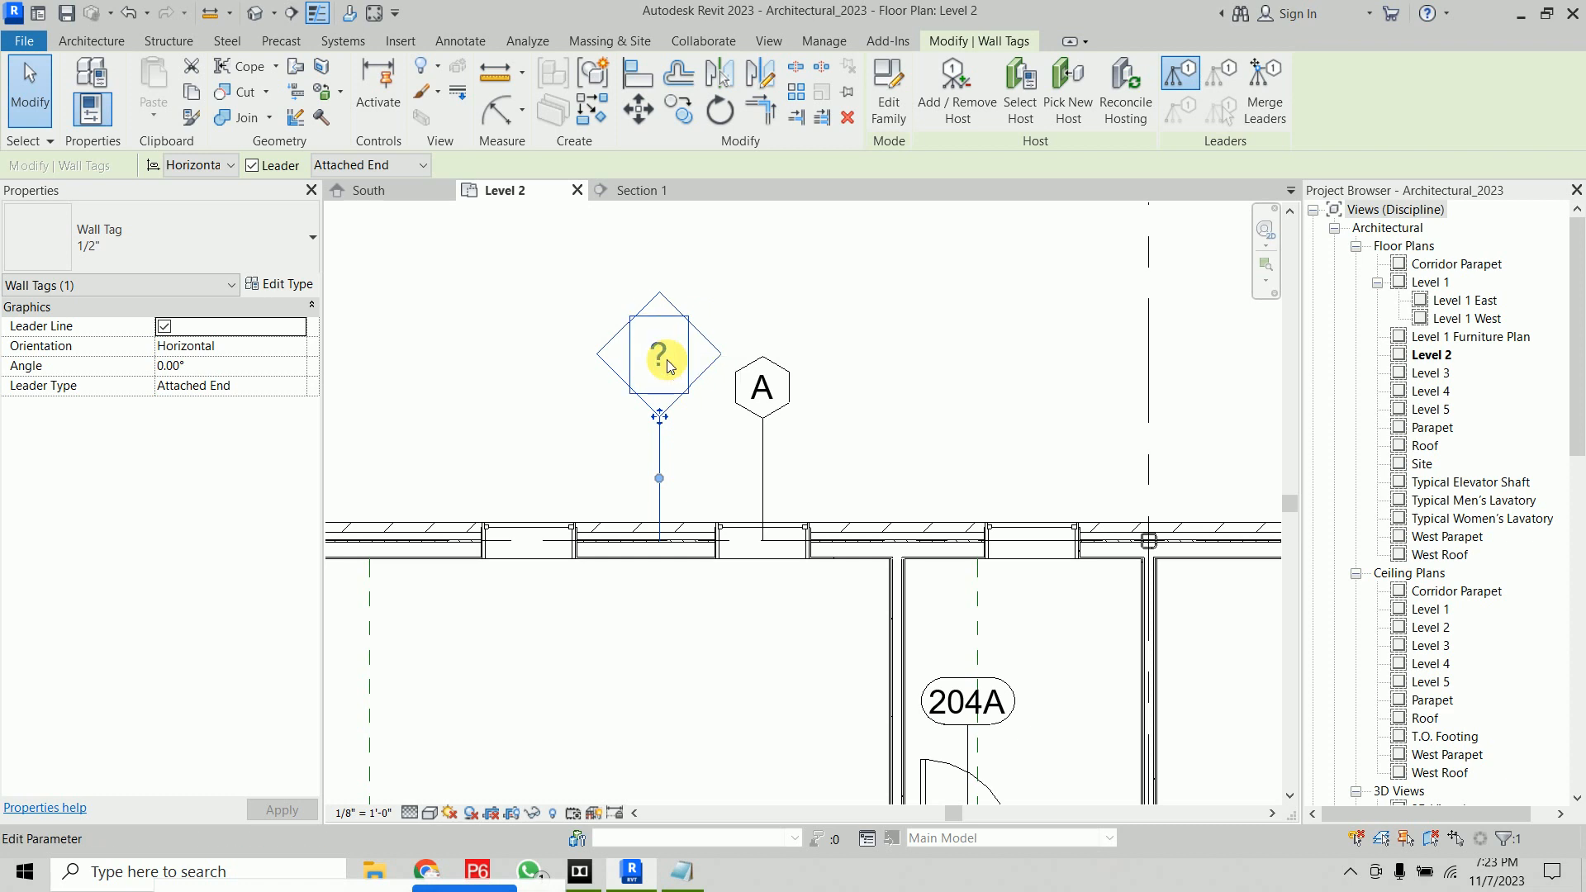
pyautogui.click(885, 124)
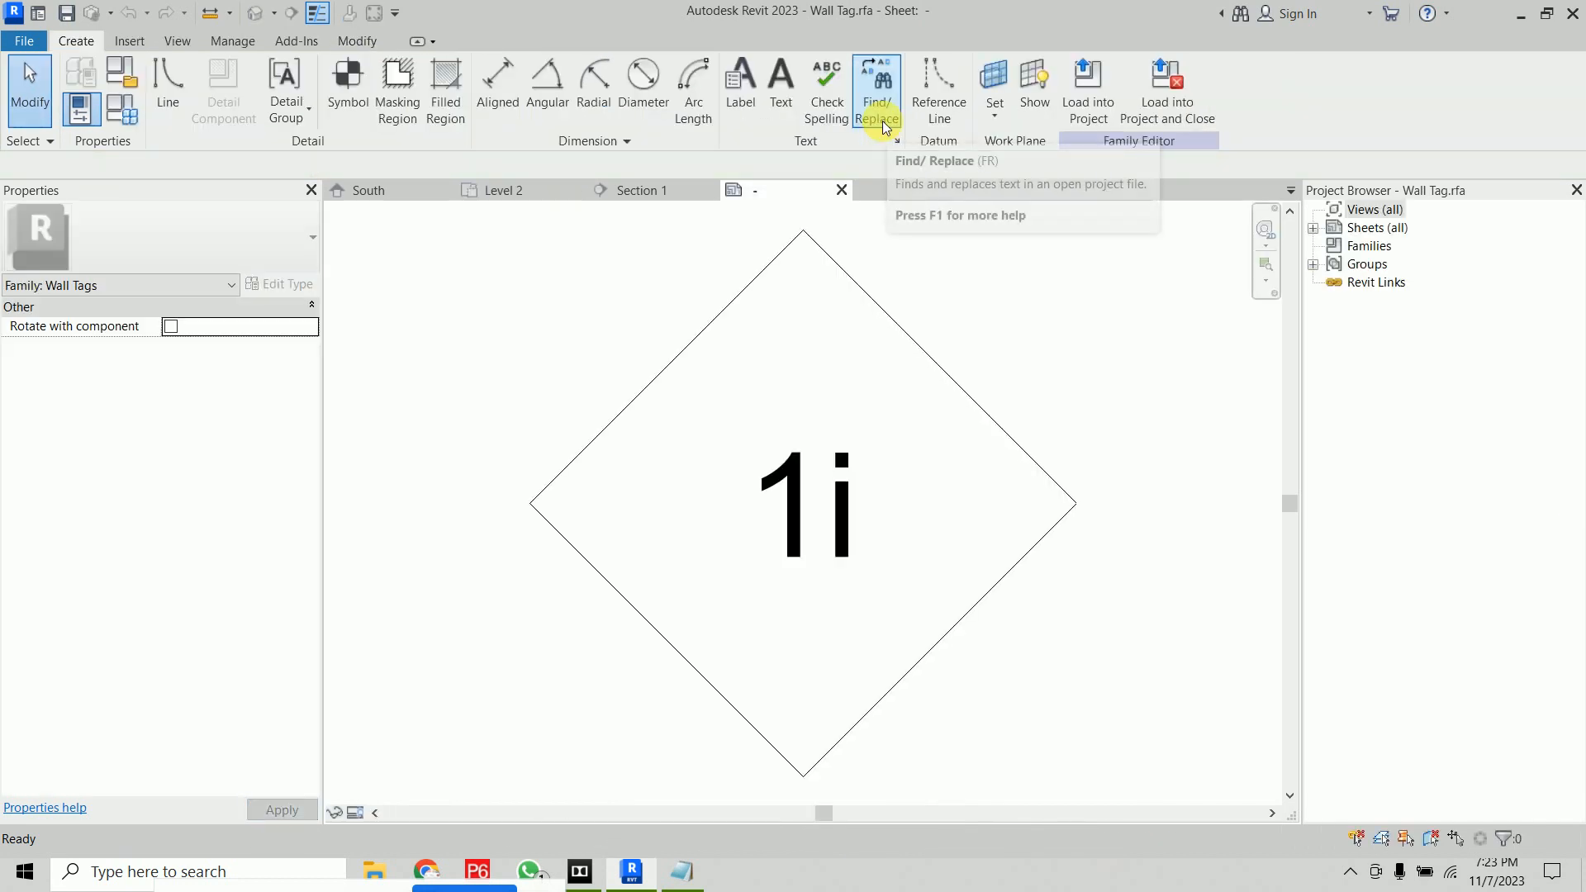
pyautogui.click(837, 482)
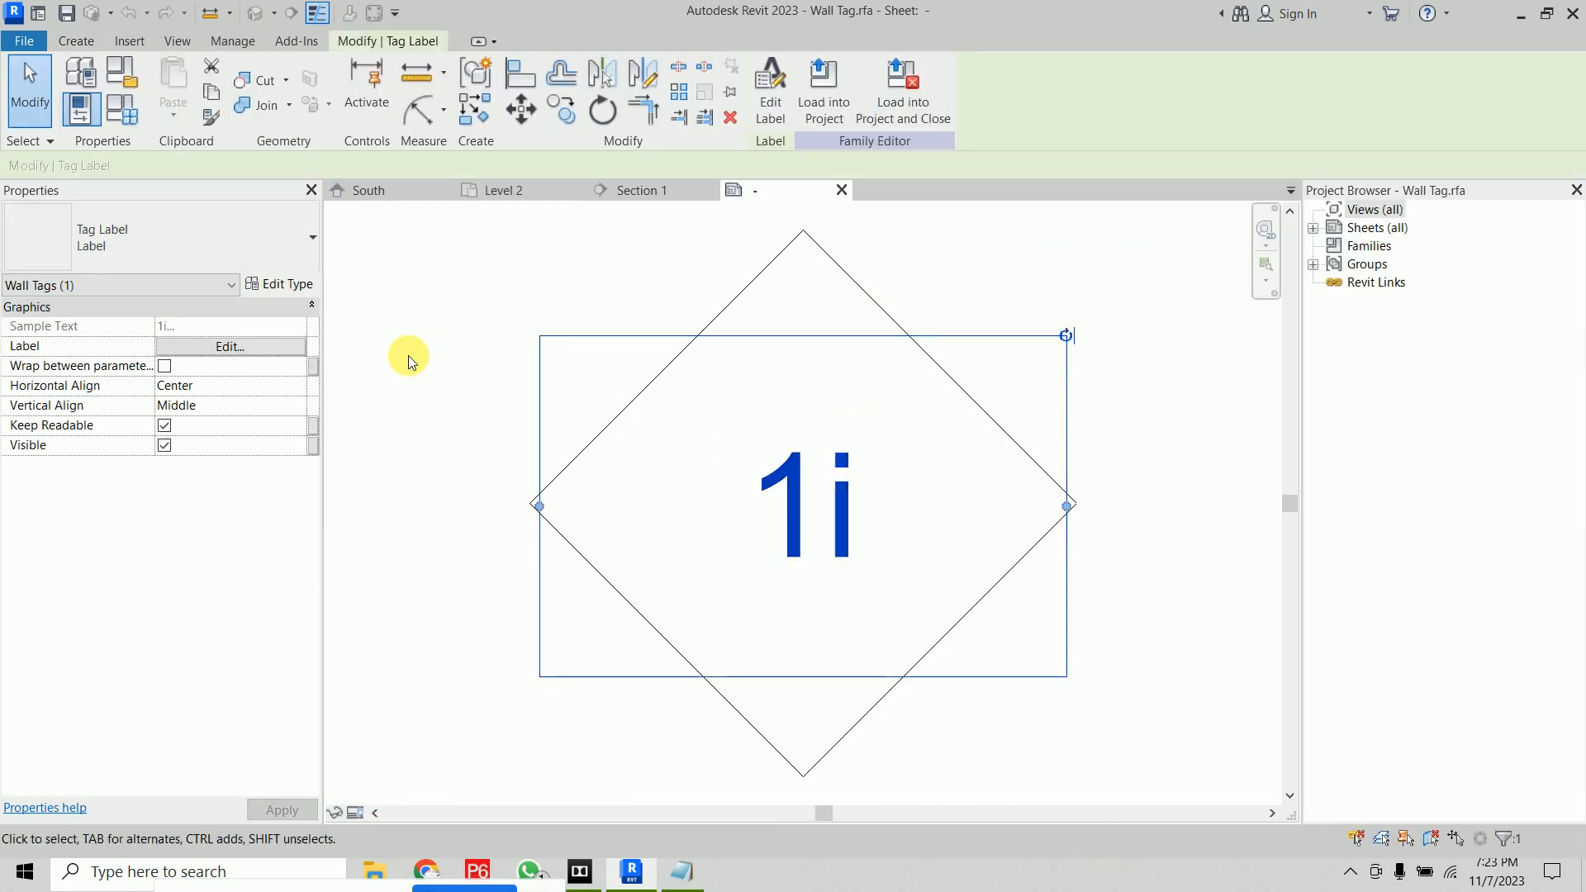
pyautogui.click(259, 348)
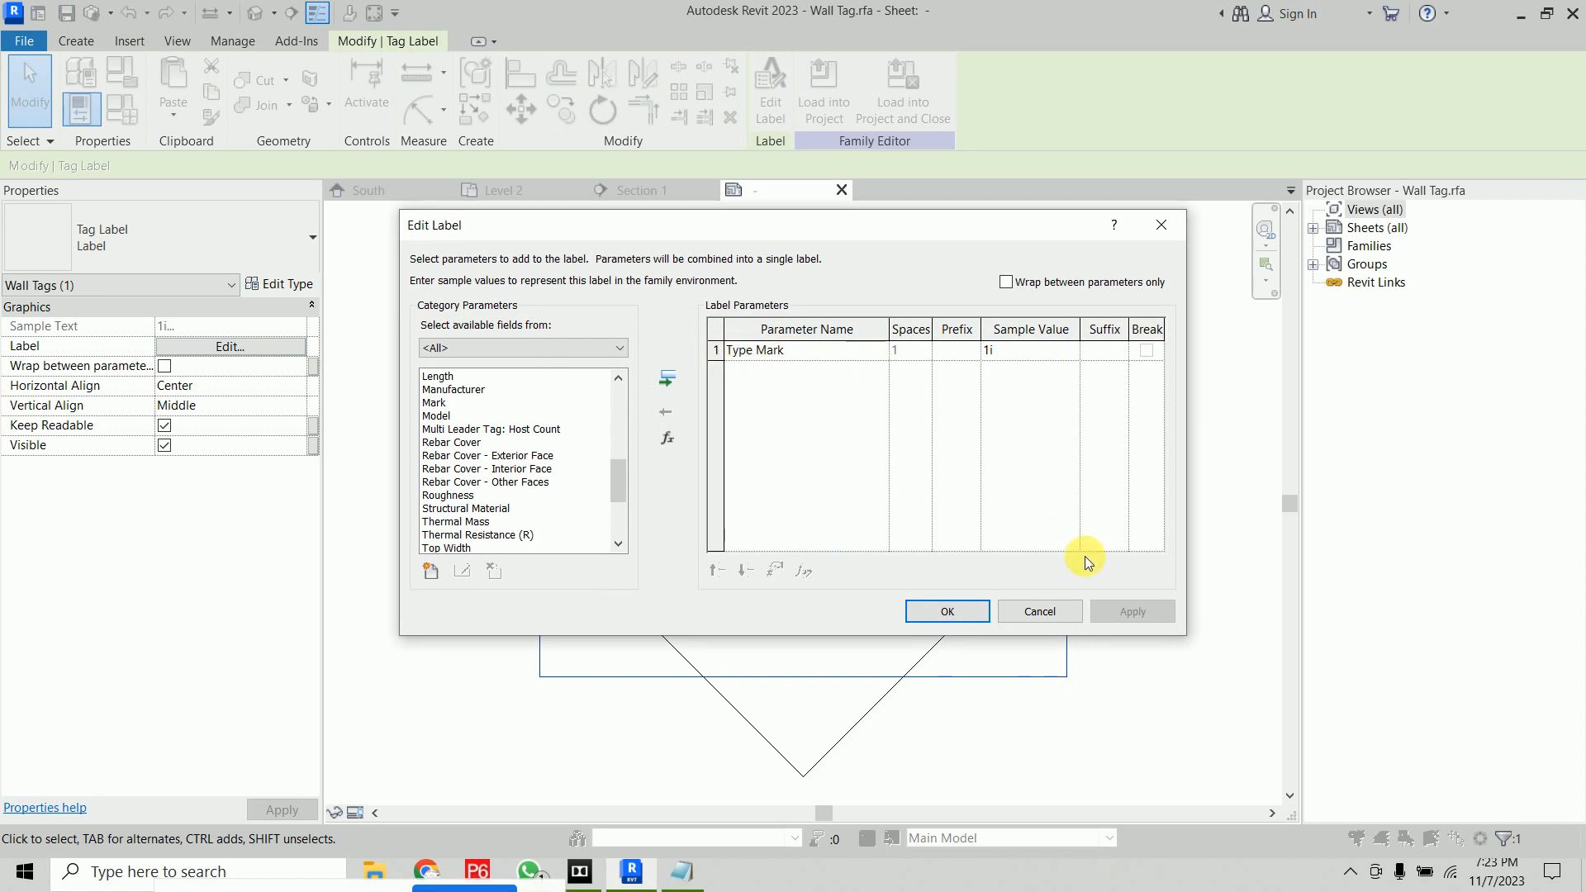
pyautogui.click(1062, 613)
pyautogui.click(909, 125)
pyautogui.click(860, 441)
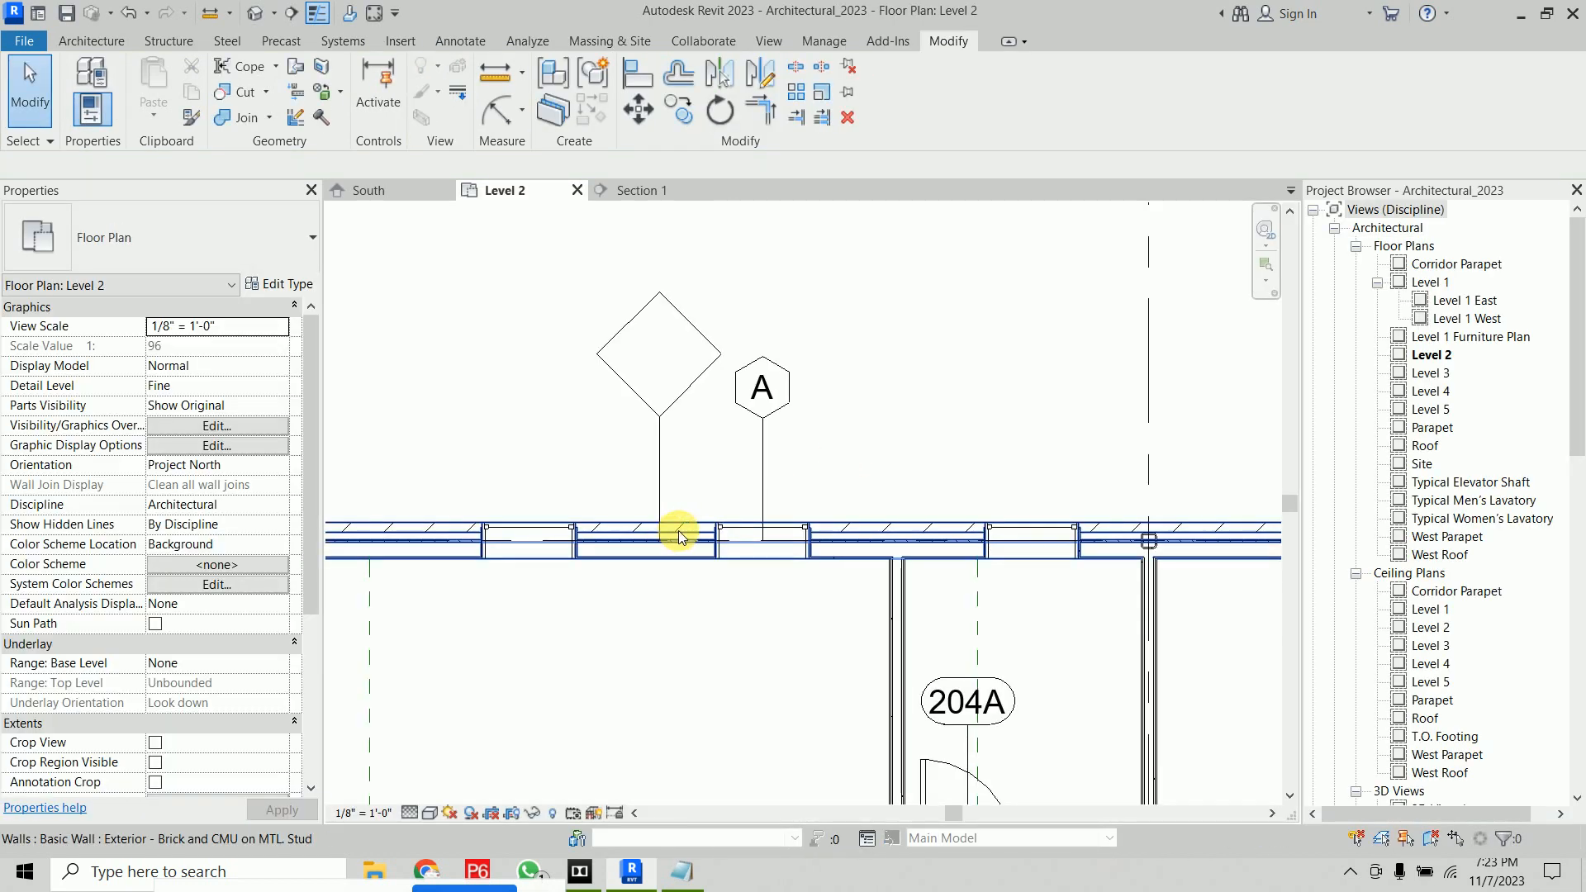
# Set the Type Mark of the exterior Brick and CMU wall type to w1
pyautogui.click(677, 531)
pyautogui.moveTo(311, 374); pyautogui.dragTo(312, 533)
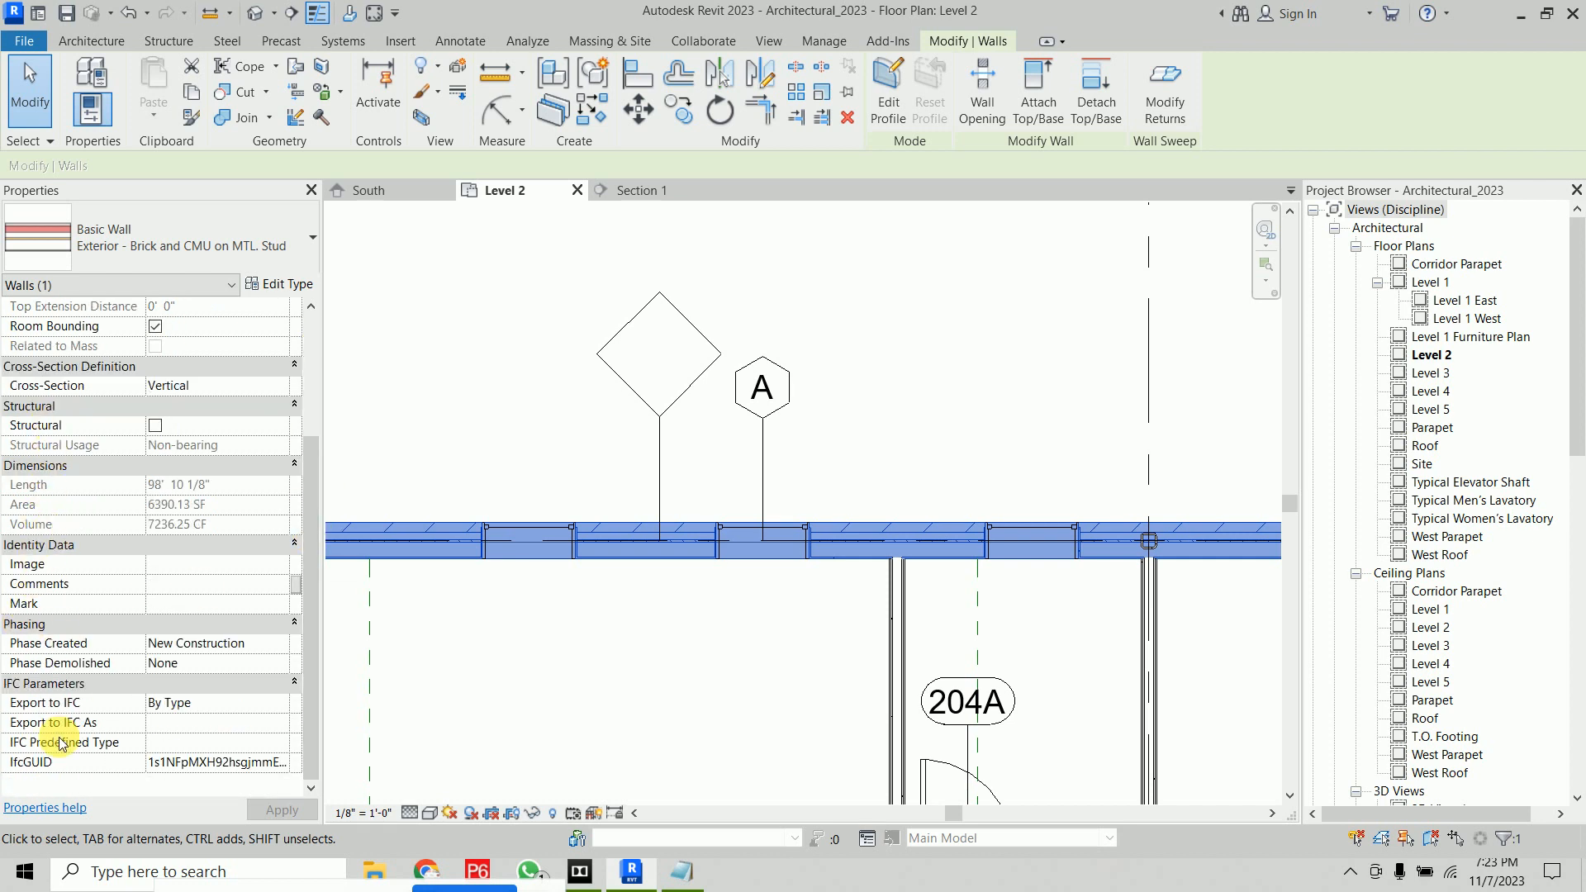
pyautogui.click(284, 293)
pyautogui.moveTo(1355, 389); pyautogui.dragTo(1363, 598)
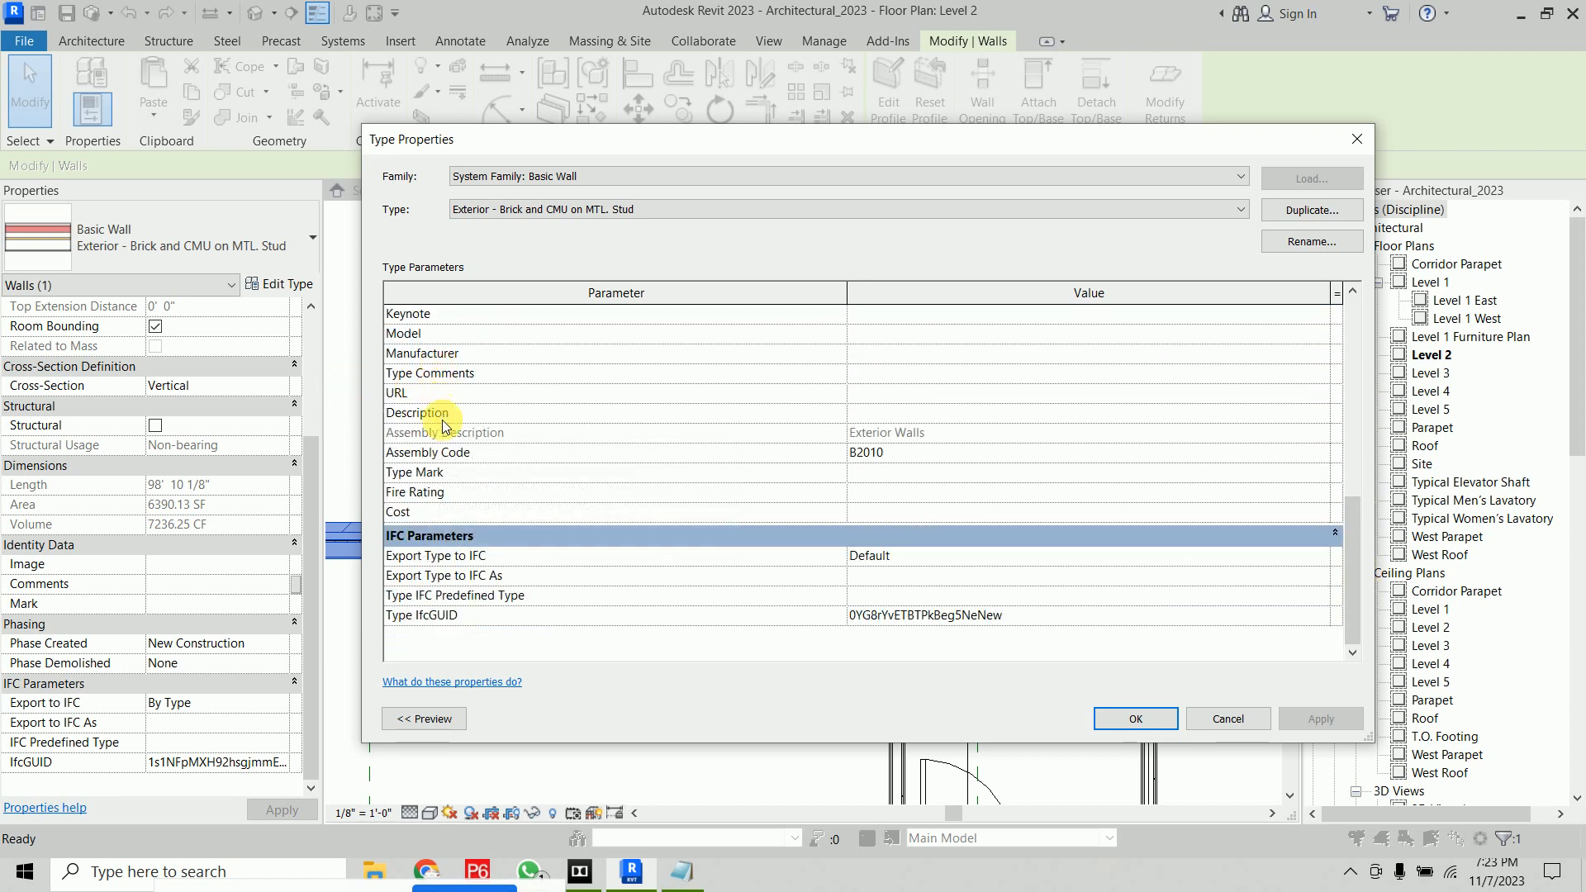
pyautogui.click(900, 474)
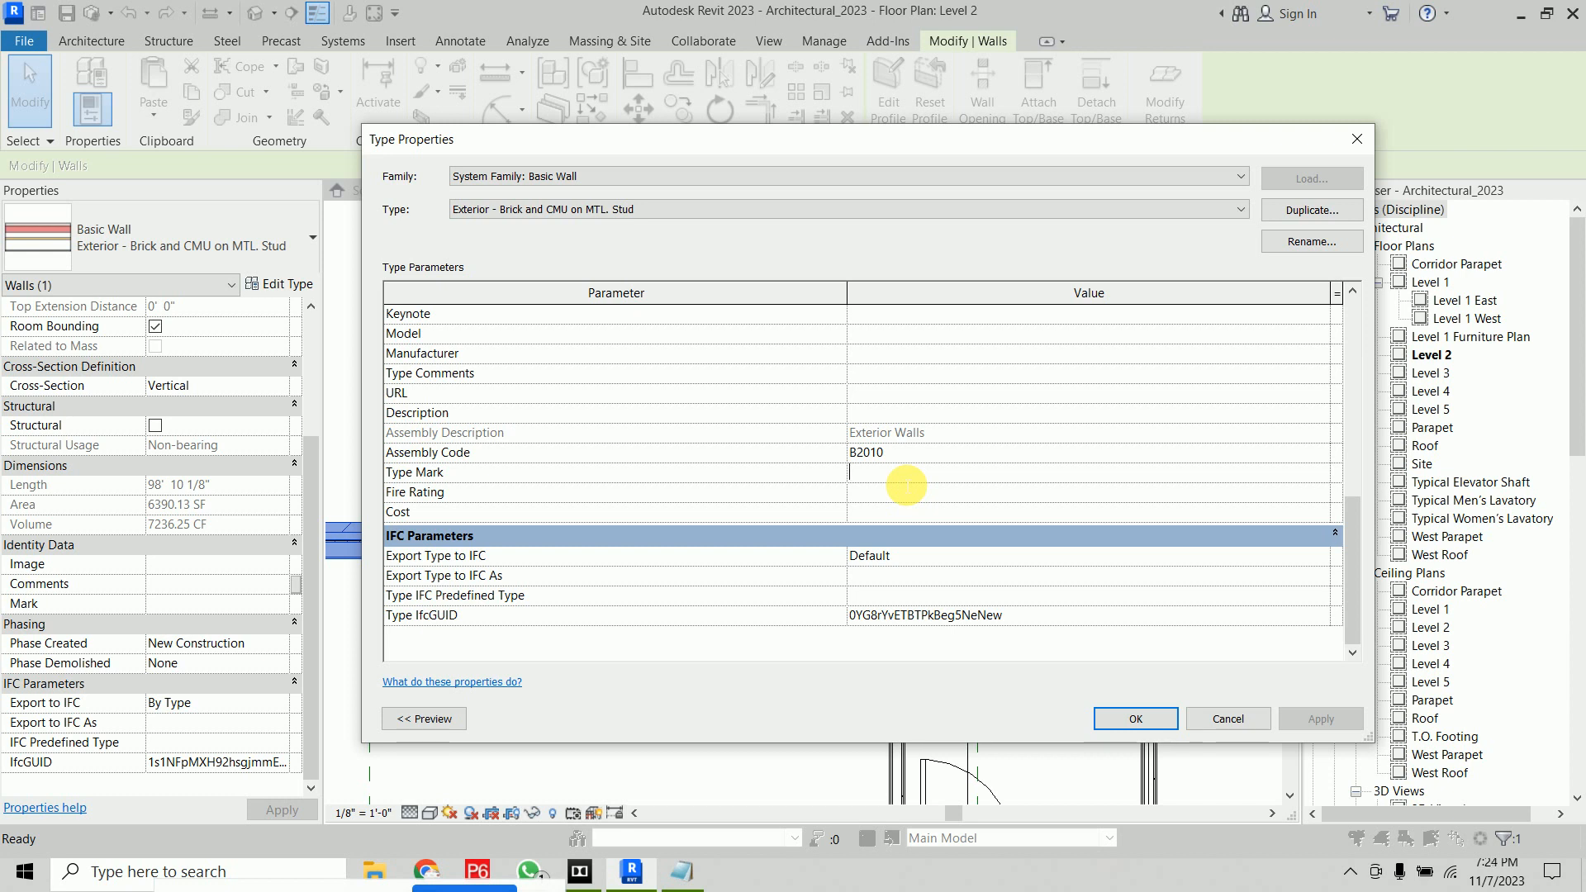
pyautogui.write('w1')
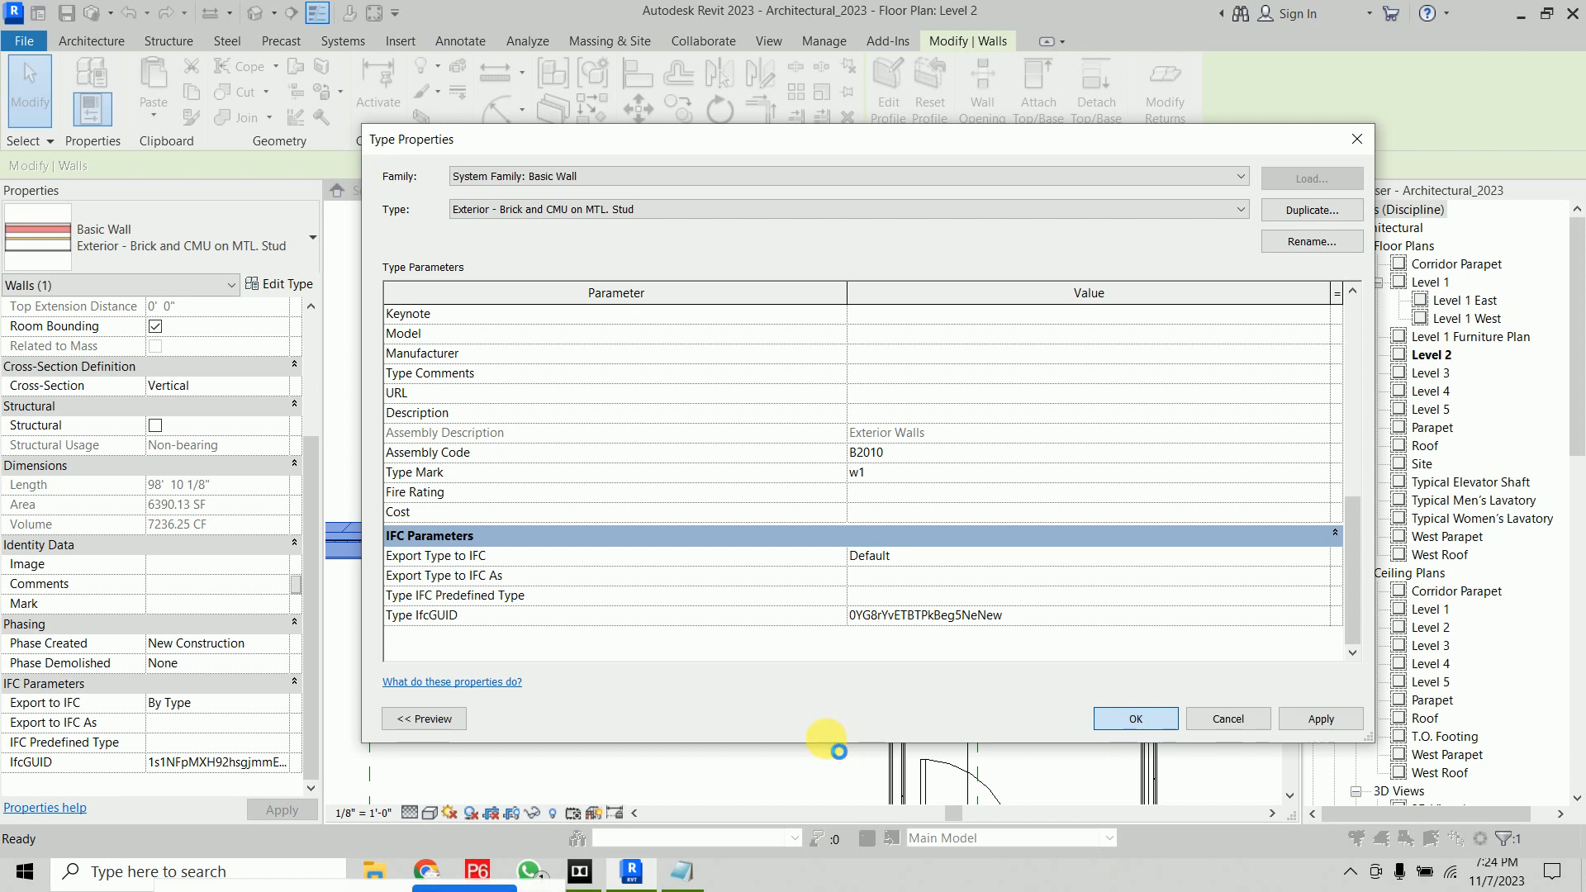
pyautogui.click(770, 698)
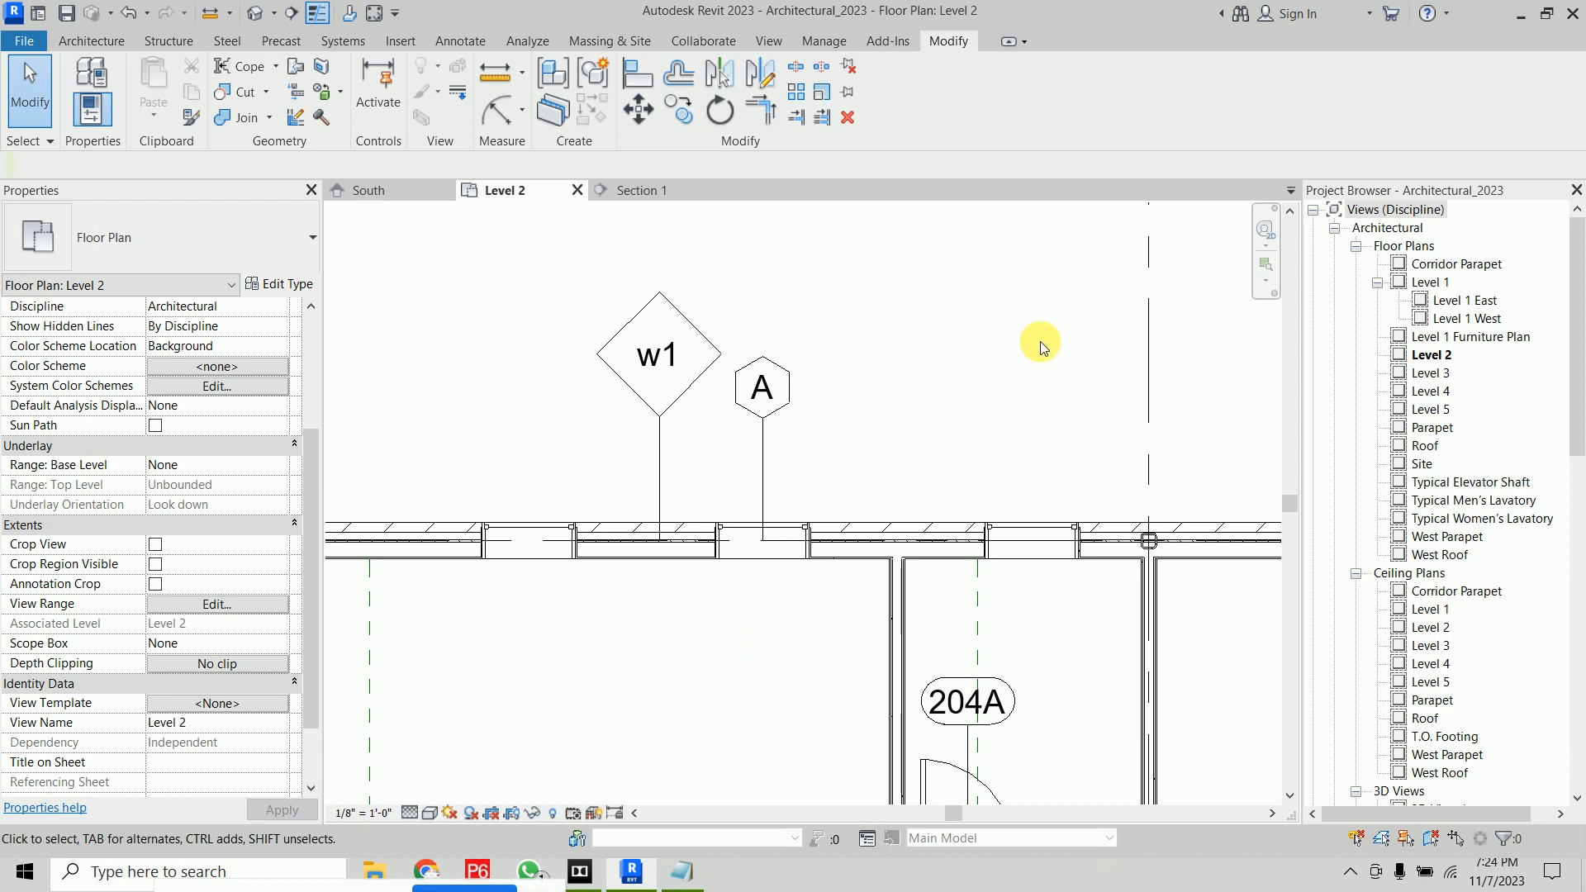
# Delete the window tag and the 204A door tag
pyautogui.scroll(-2, 1032, 347)
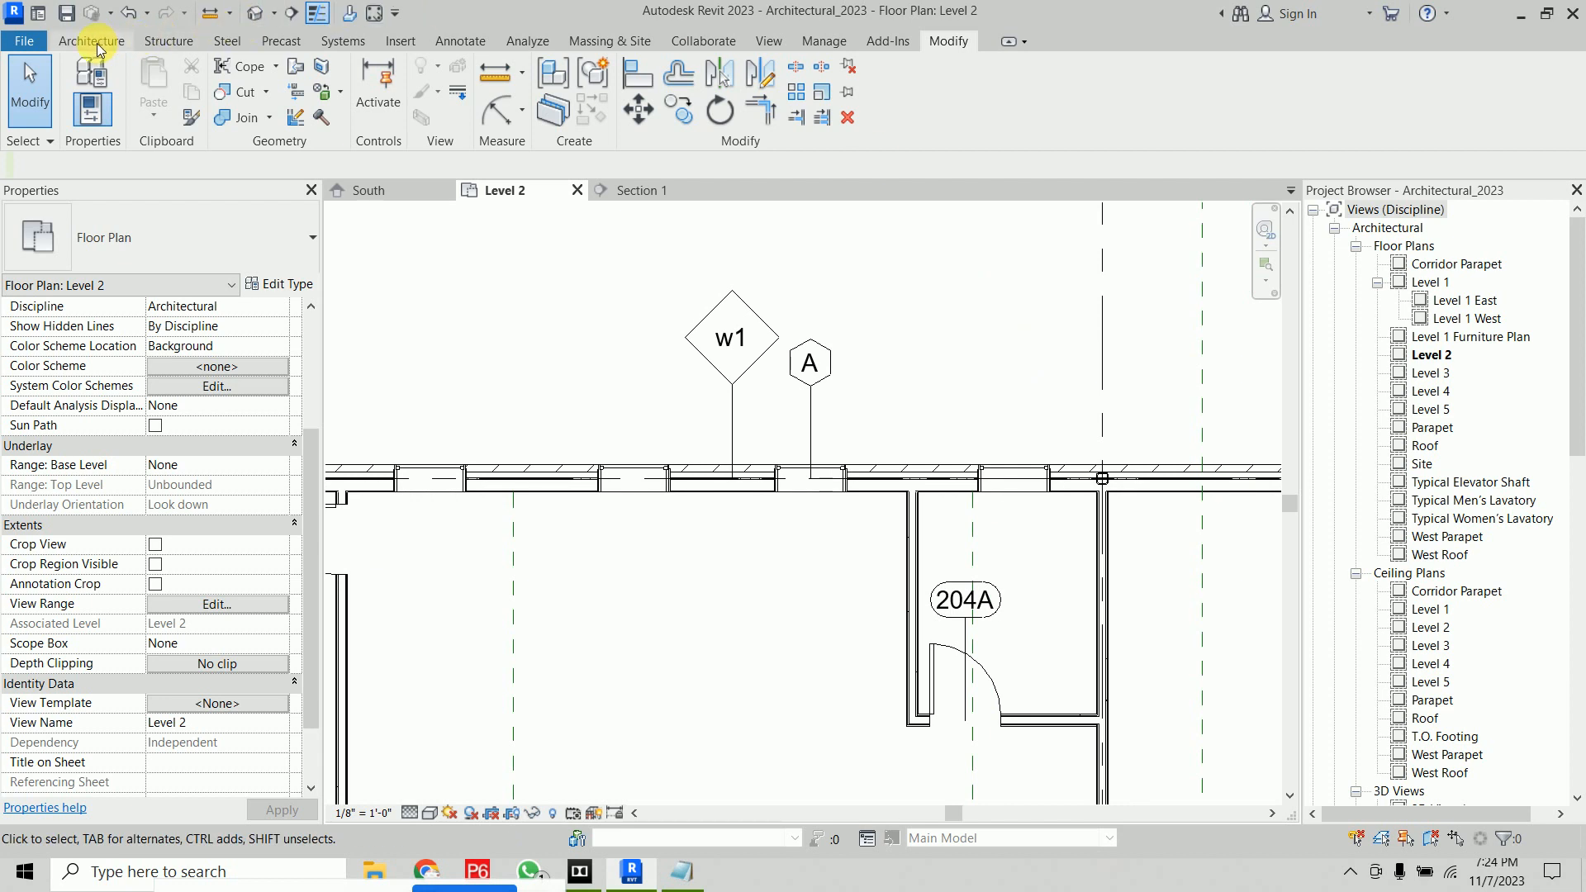
pyautogui.click(456, 39)
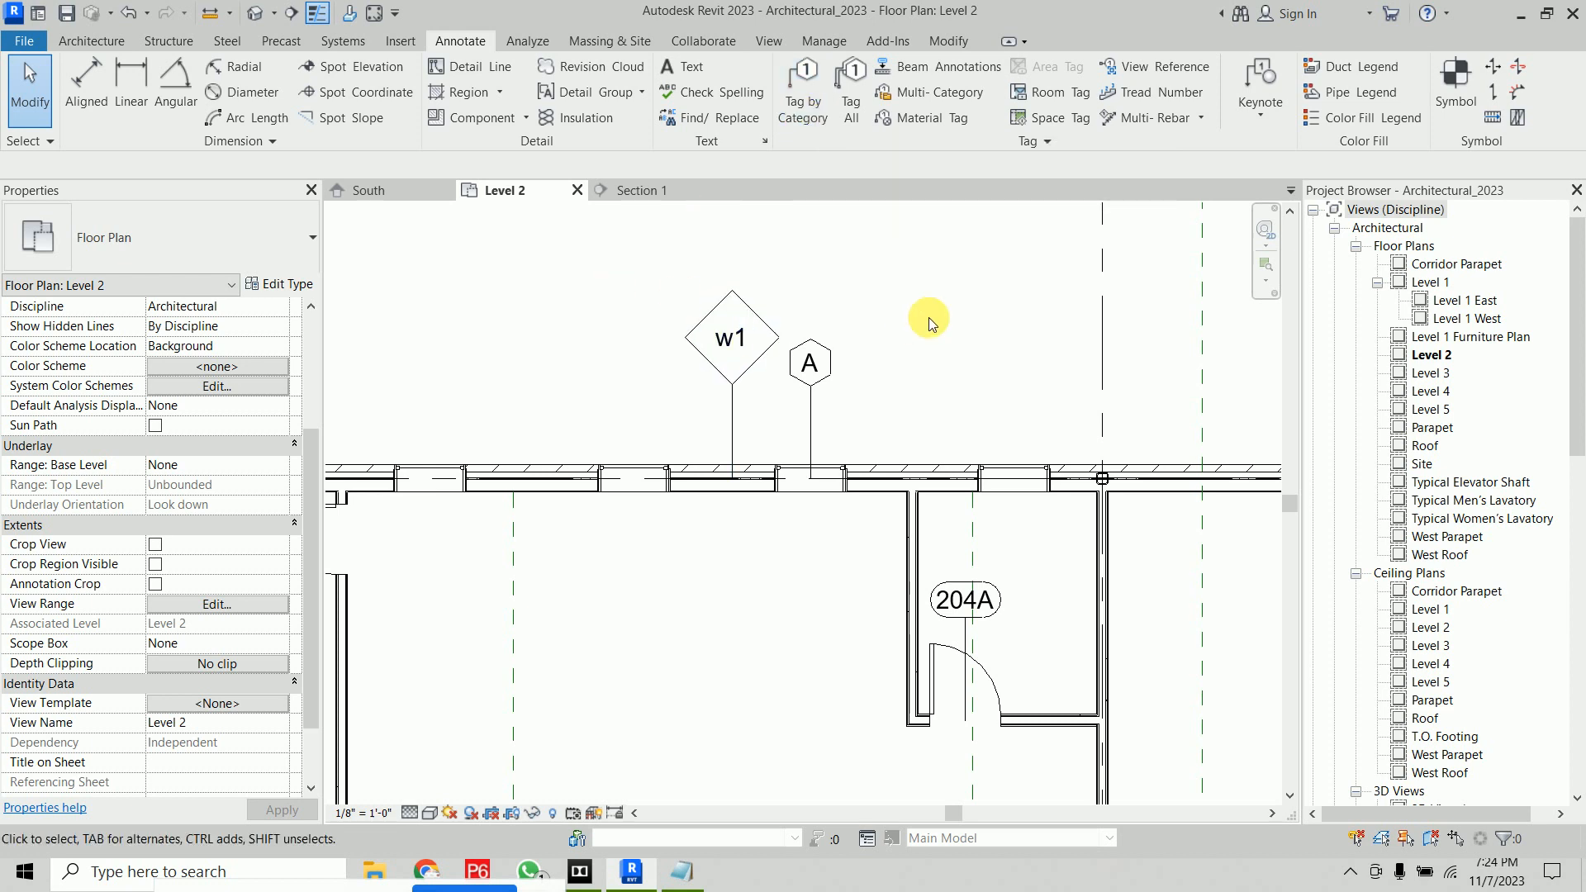
pyautogui.click(814, 411)
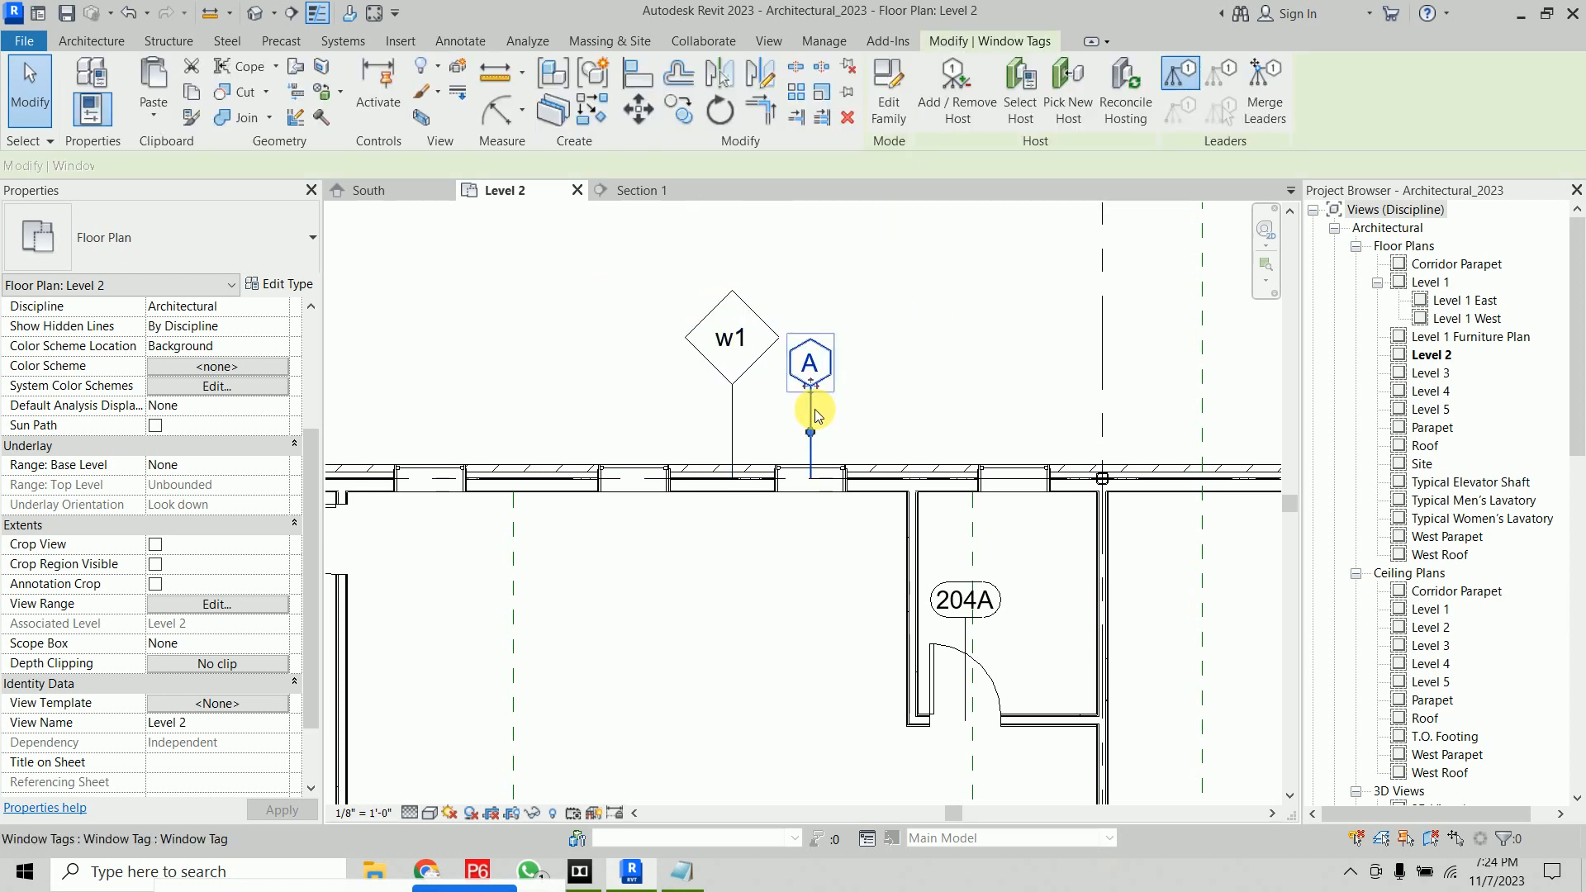
pyautogui.press('Delete')
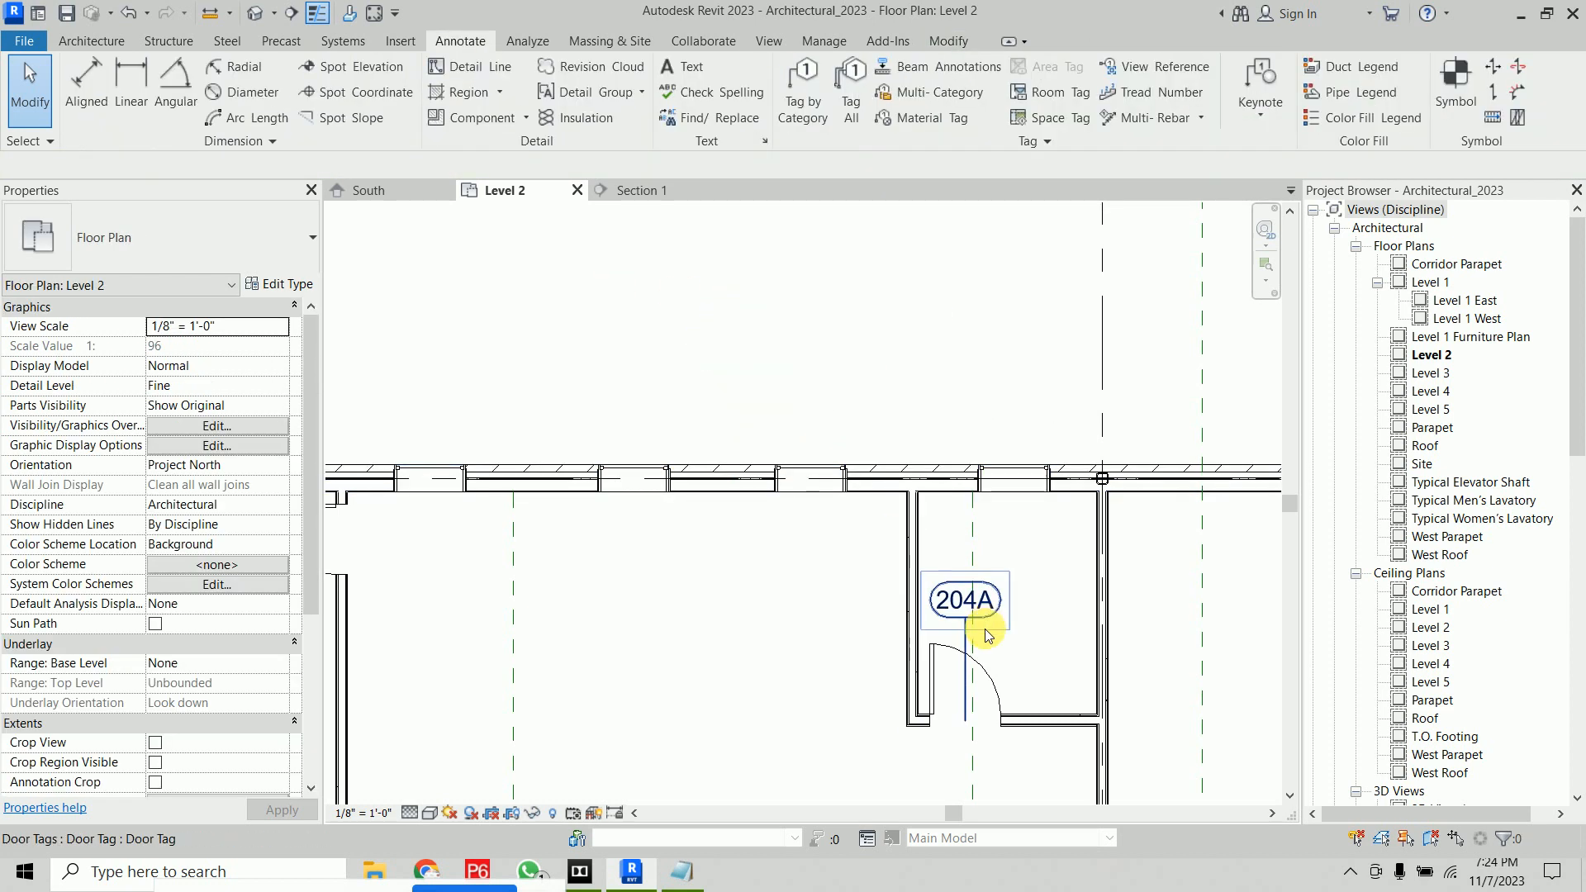
pyautogui.click(968, 636)
pyautogui.press('Delete')
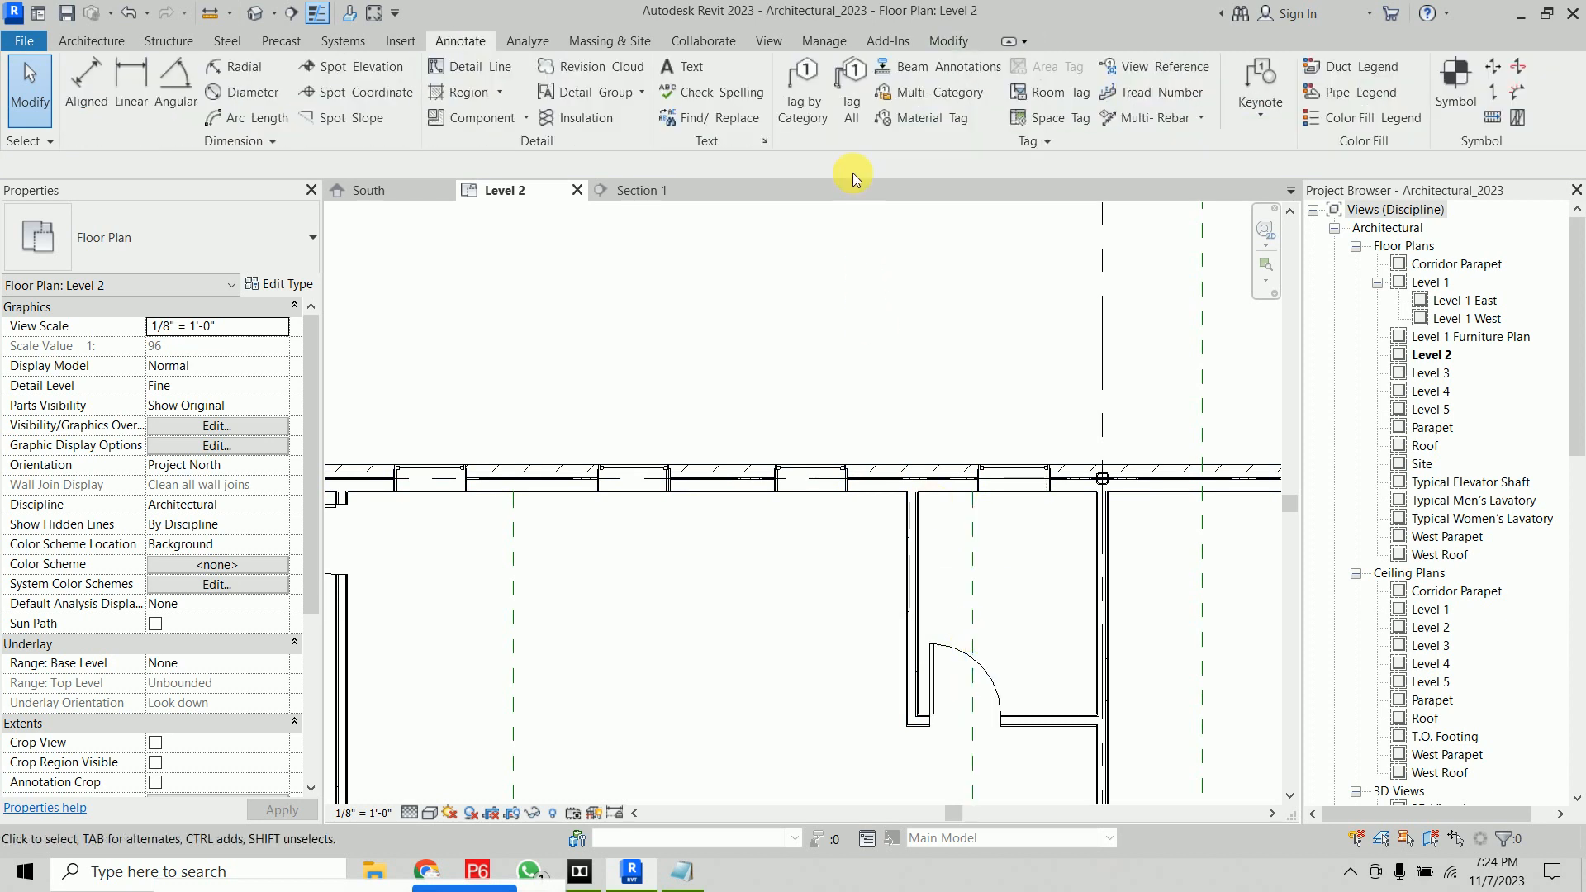
# Tag all untagged doors in the current view using Tag All Not Tagged with Door Tags checked
pyautogui.click(851, 124)
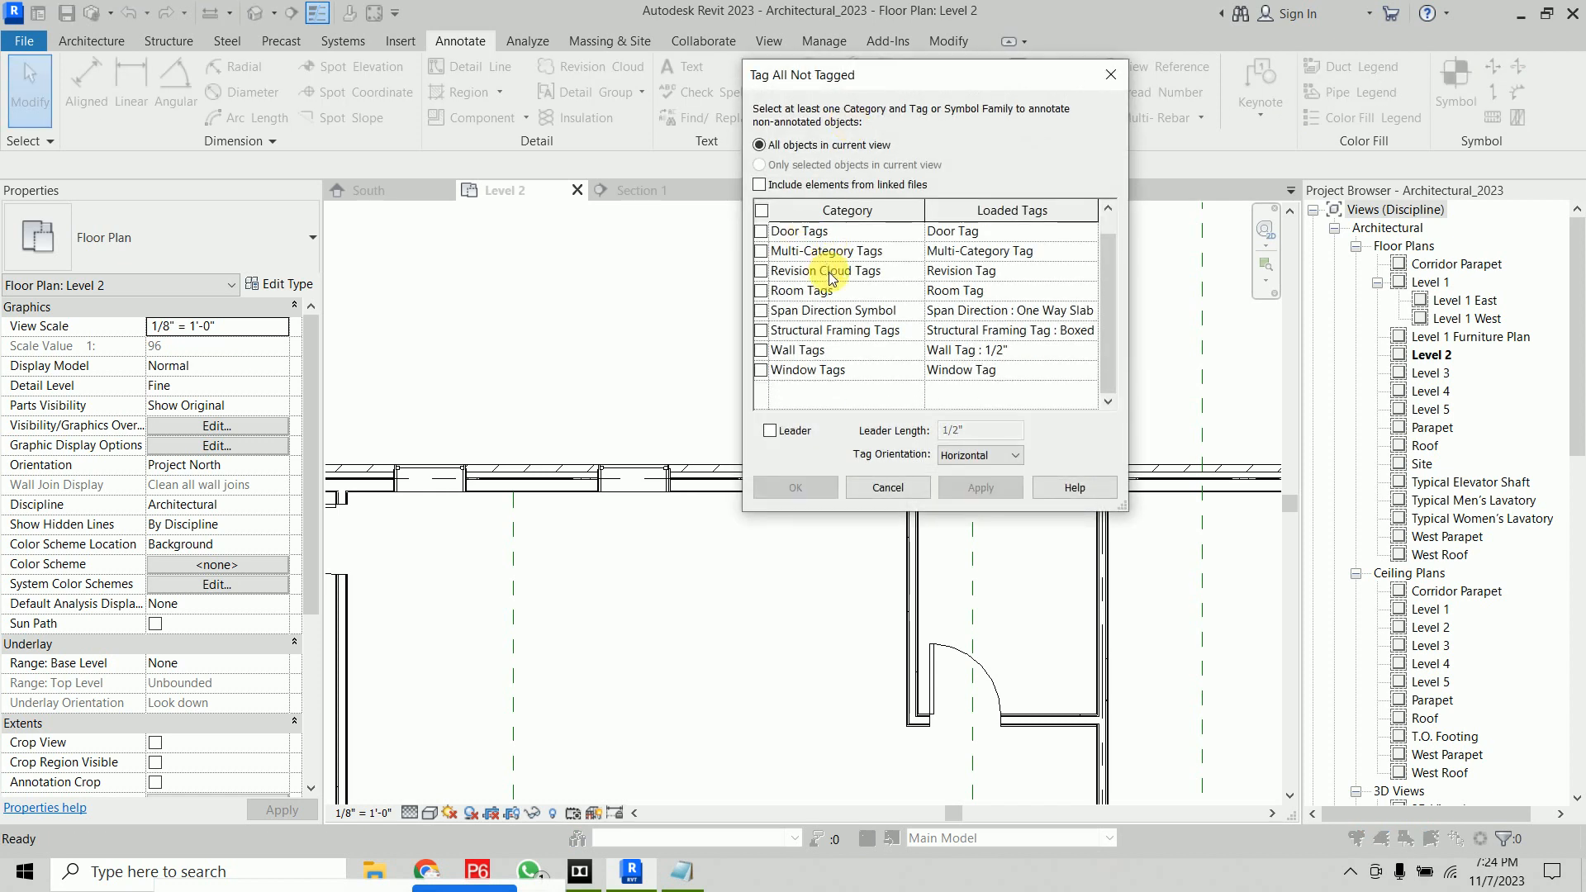
pyautogui.click(761, 251)
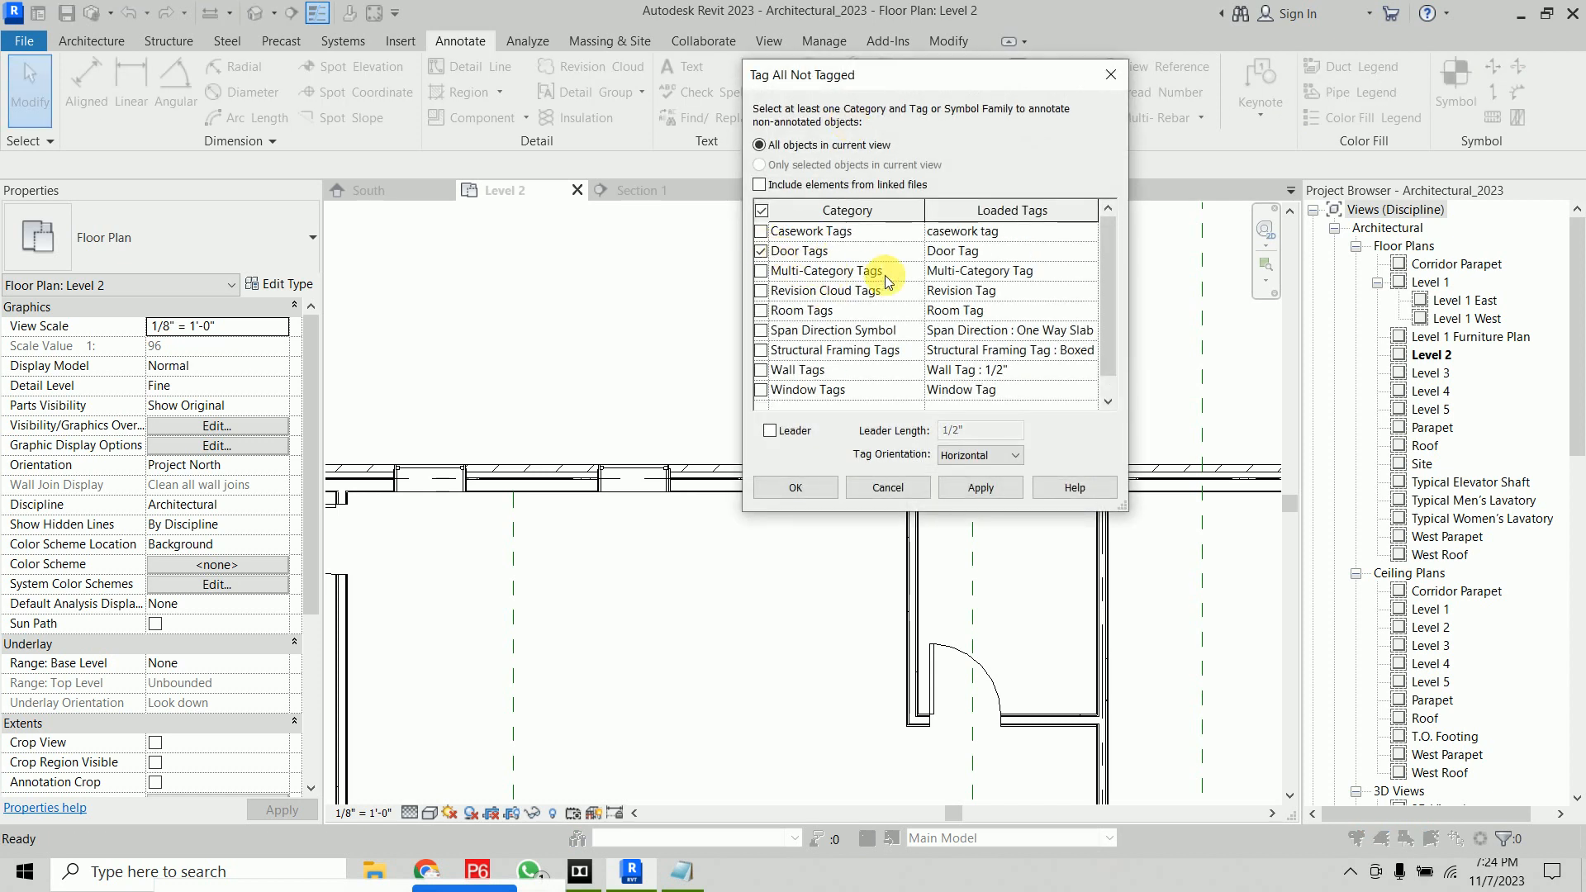
pyautogui.moveTo(852, 97); pyautogui.dragTo(247, 111)
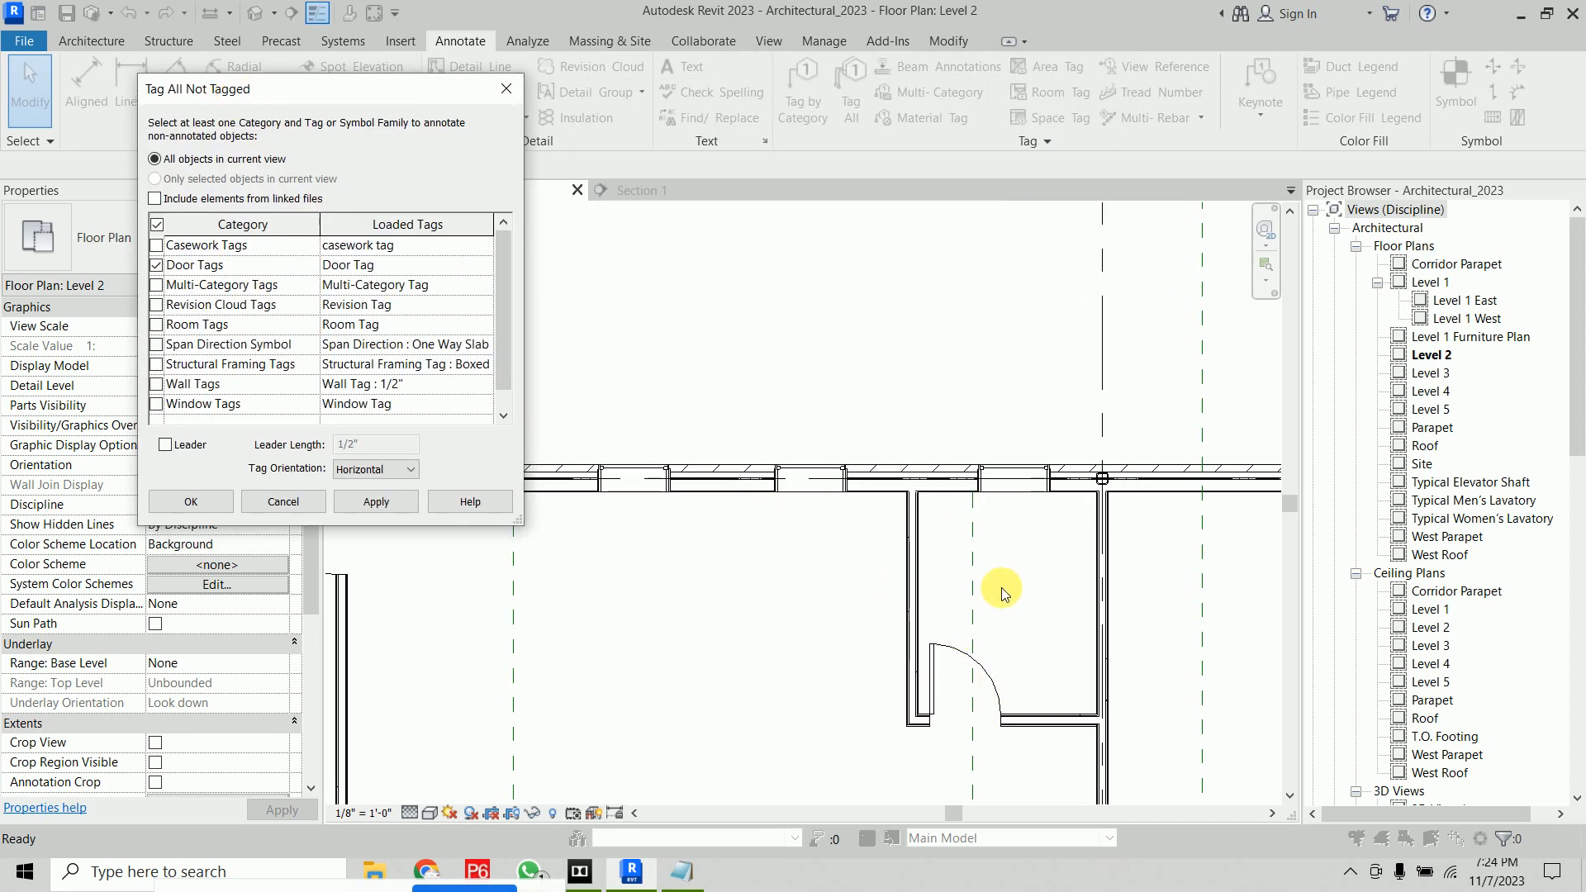
pyautogui.click(165, 446)
pyautogui.click(166, 446)
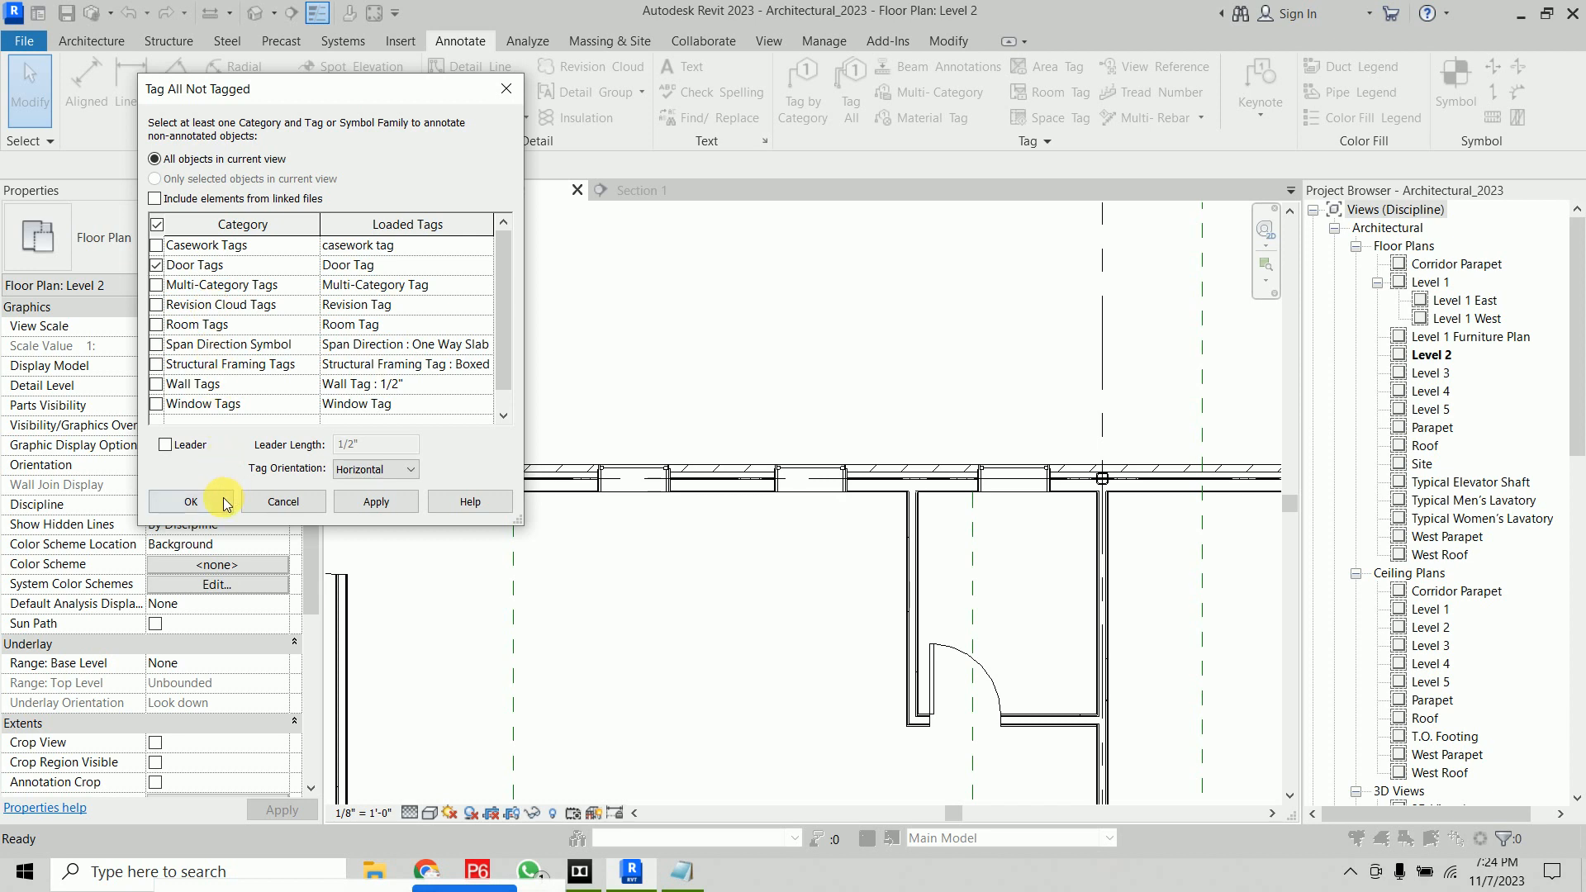
pyautogui.click(377, 506)
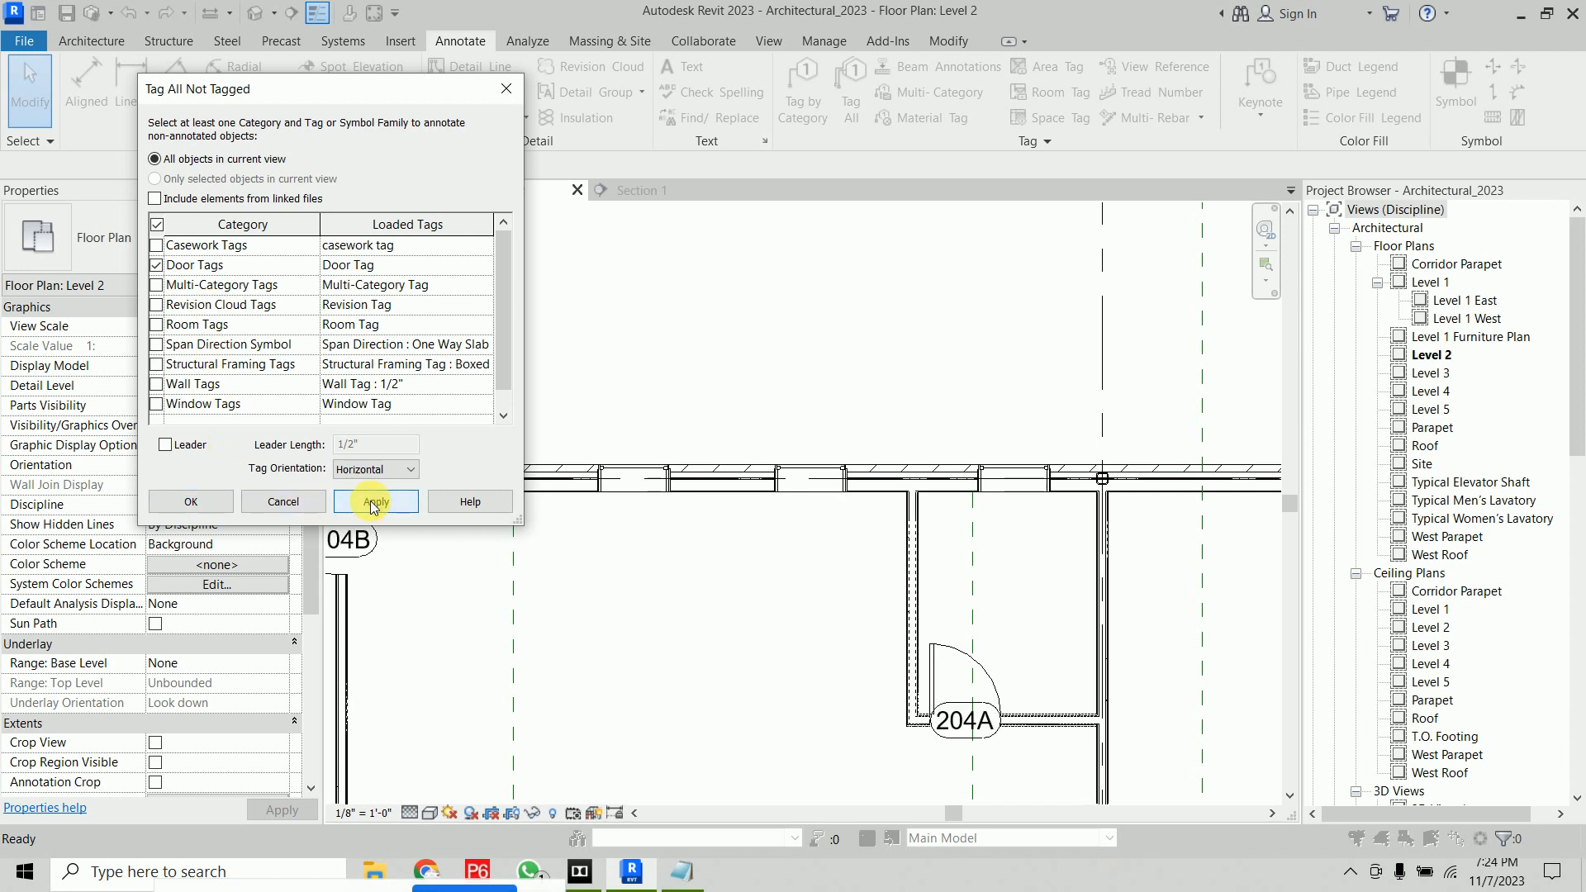
pyautogui.click(197, 501)
# Set the Mark of all Single-Flush 36" x 84" door instances to D2
pyautogui.scroll(-3, 734, 554)
pyautogui.moveTo(733, 597); pyautogui.dragTo(761, 463, button='middle')
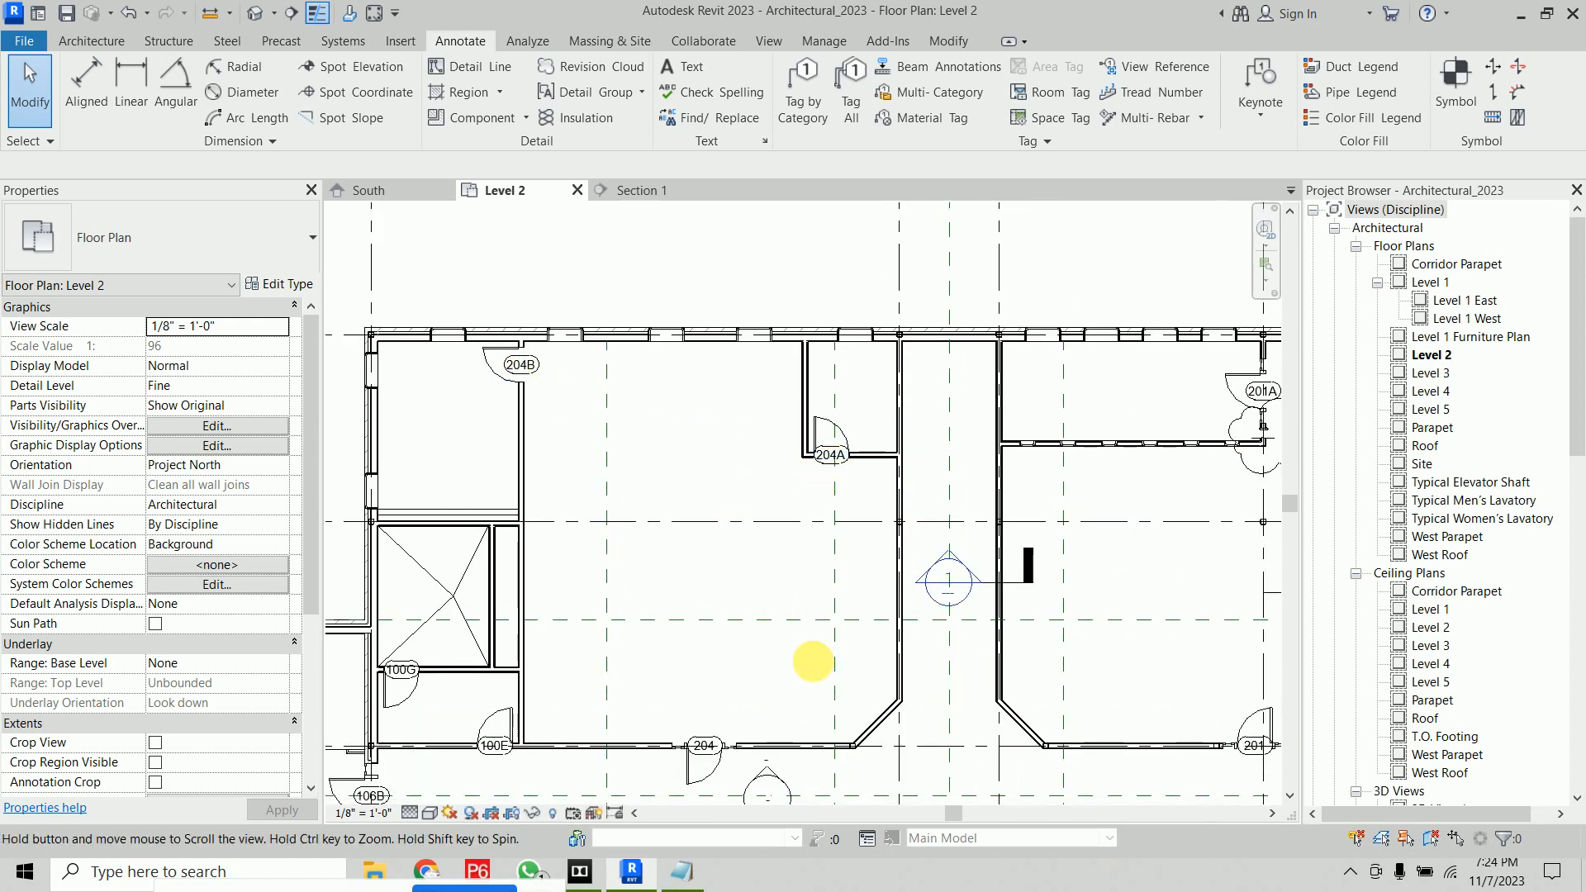
pyautogui.moveTo(815, 662); pyautogui.dragTo(775, 456, button='middle')
pyautogui.scroll(1, 455, 550)
pyautogui.scroll(1, 455, 551)
pyautogui.moveTo(455, 552); pyautogui.dragTo(724, 522, button='middle')
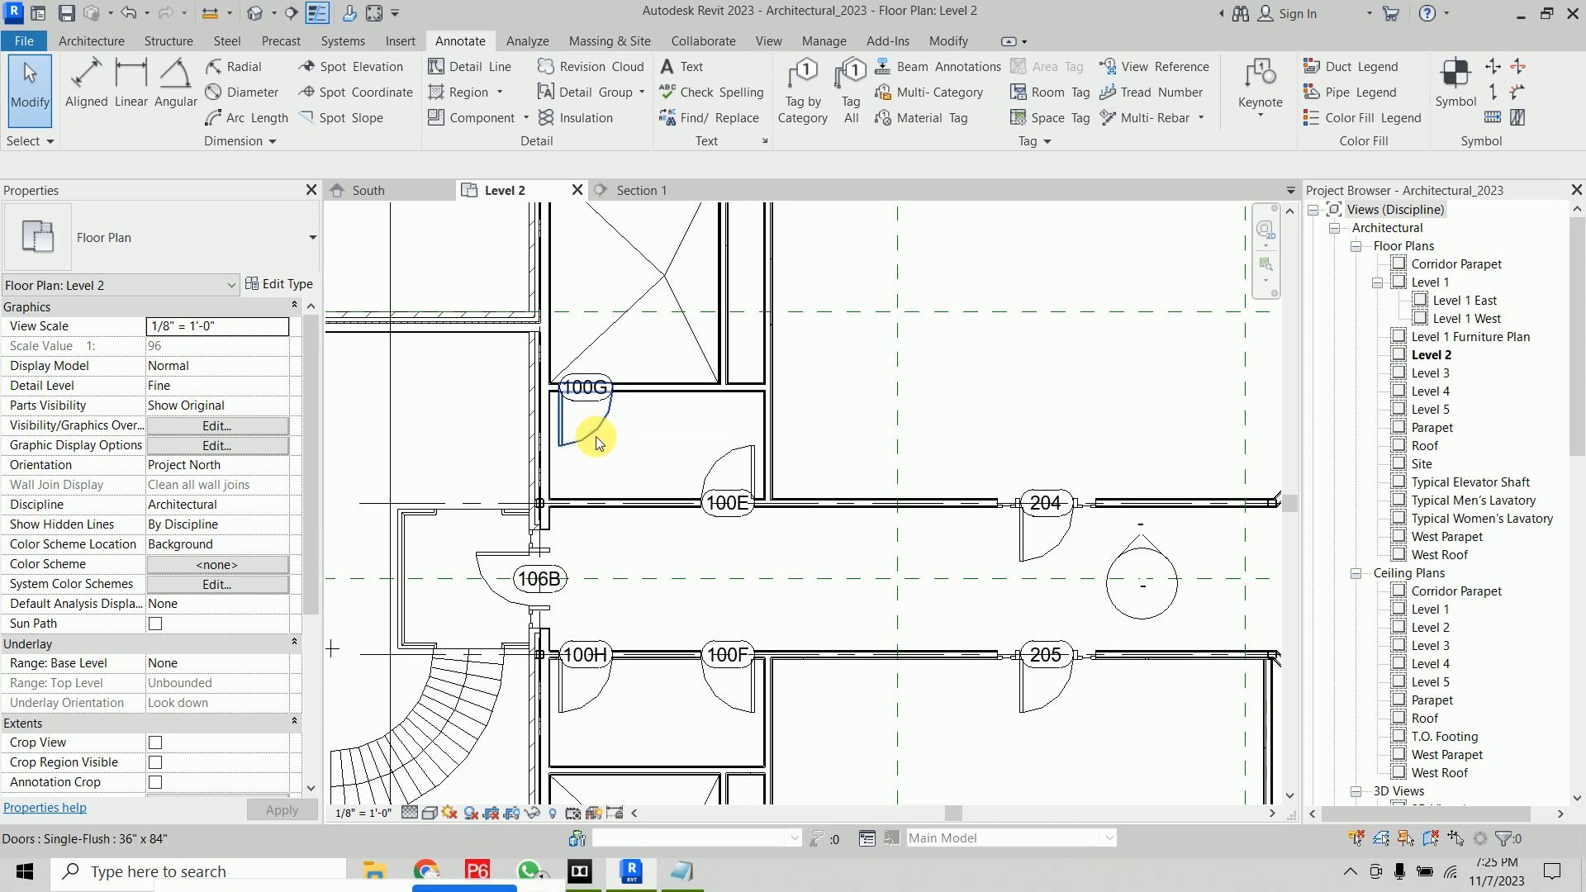
pyautogui.click(588, 438)
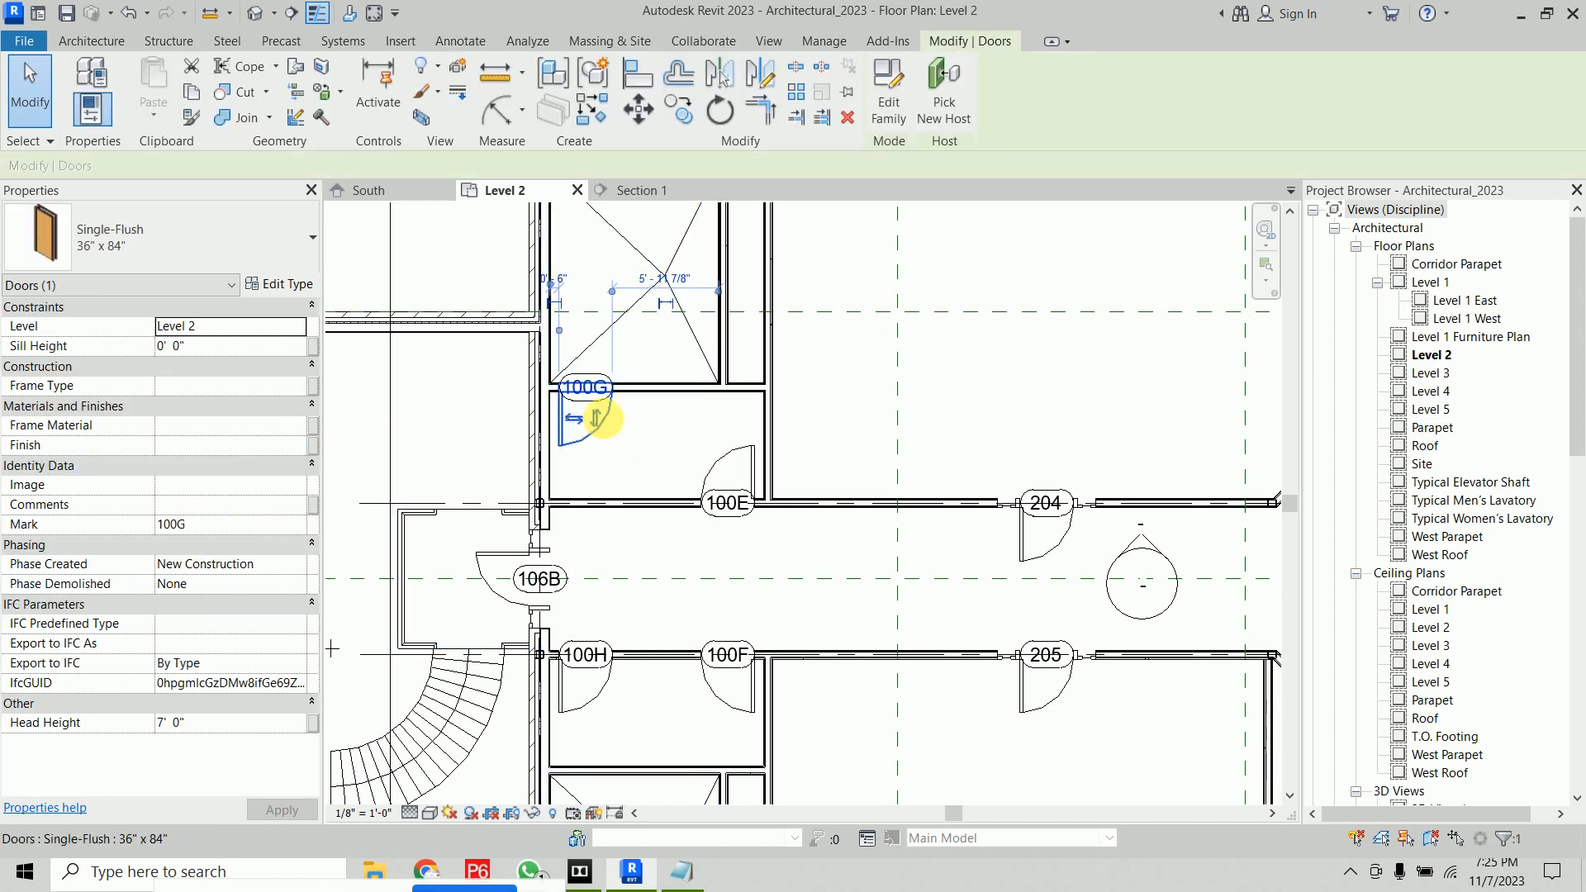
pyautogui.click(651, 441)
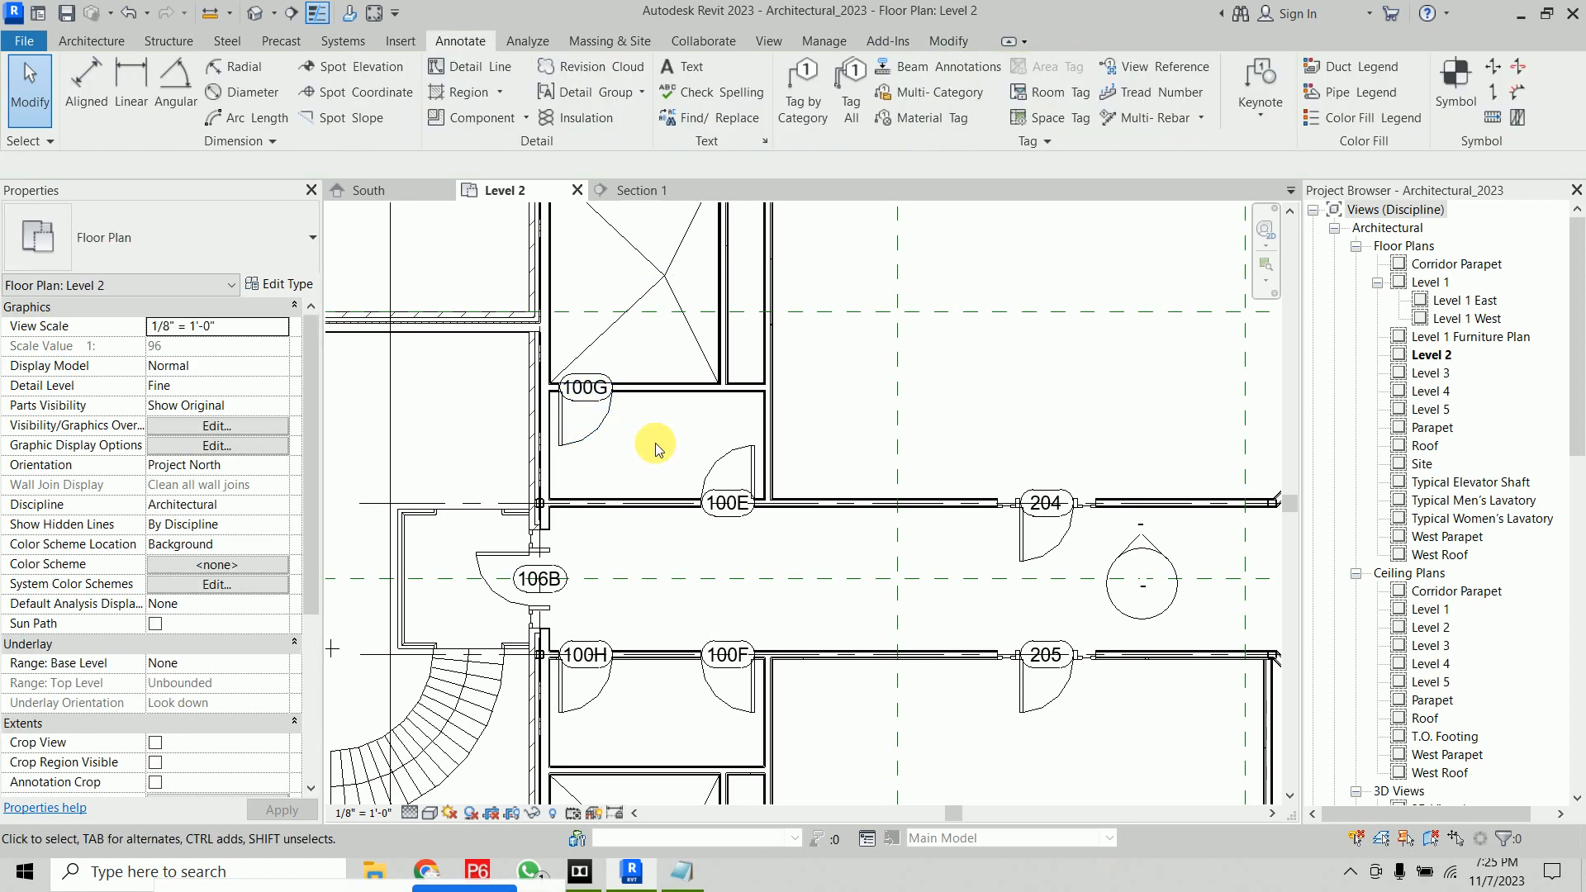
pyautogui.click(608, 429)
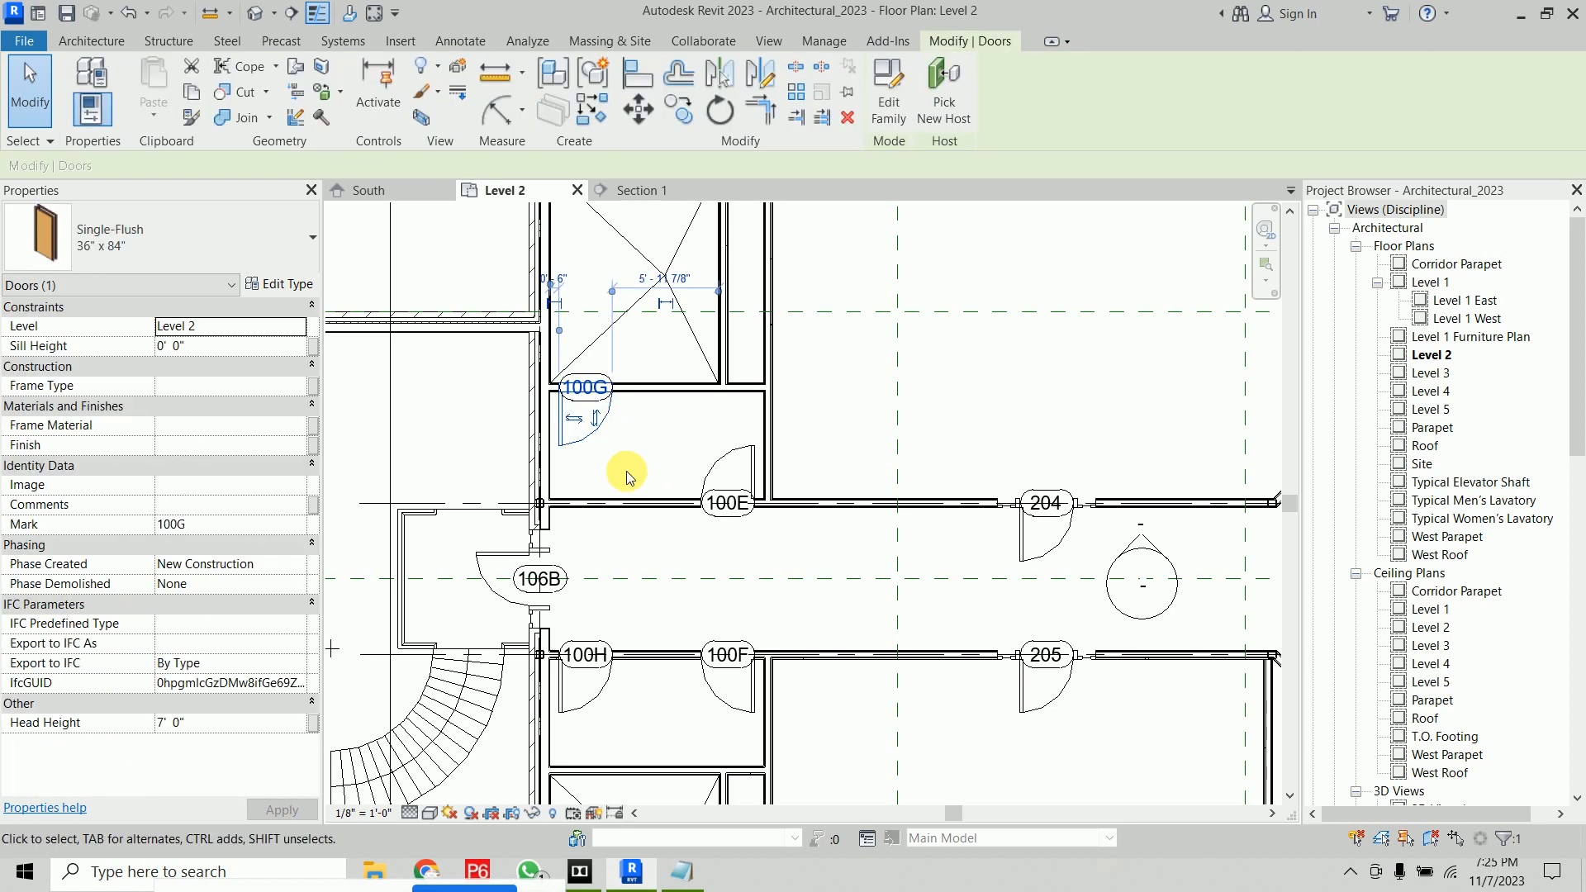
pyautogui.press('s')
pyautogui.press('a')
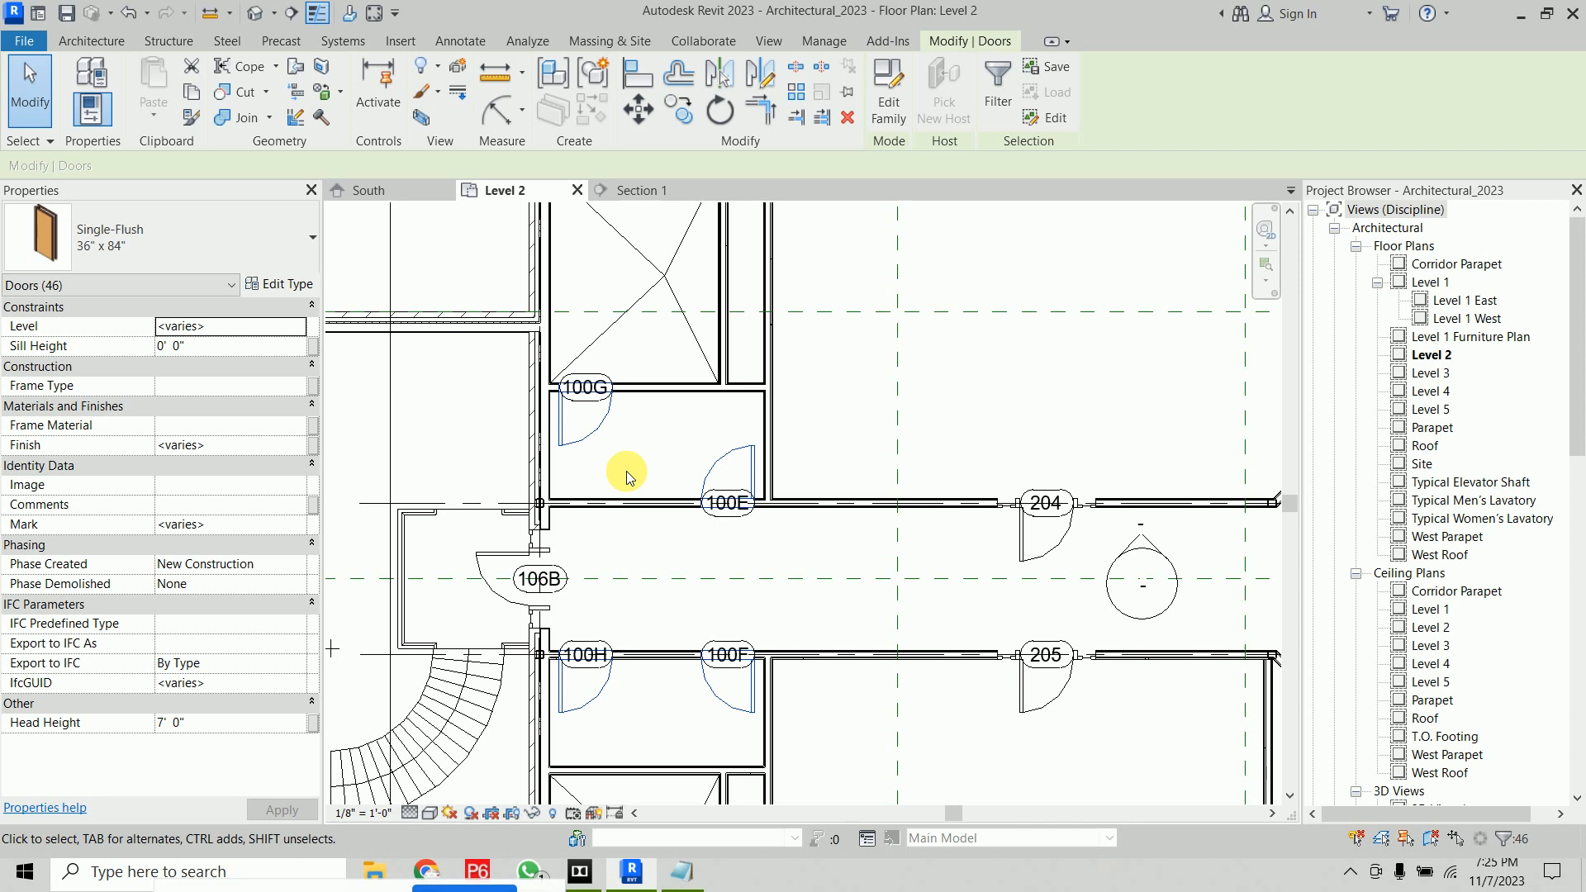
pyautogui.click(233, 527)
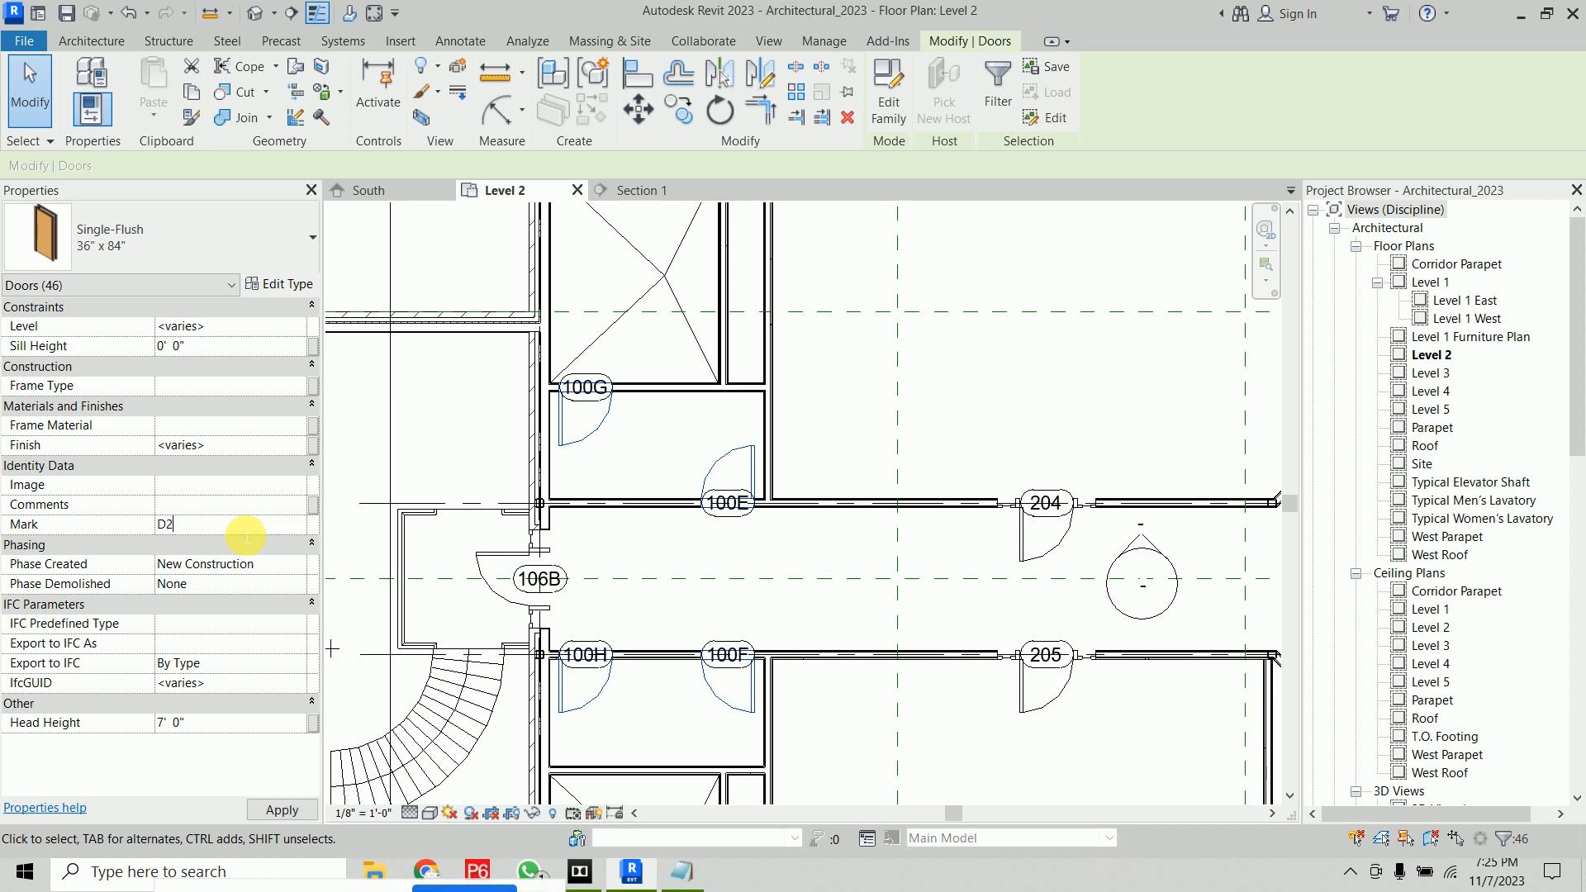
pyautogui.click(281, 810)
pyautogui.click(874, 503)
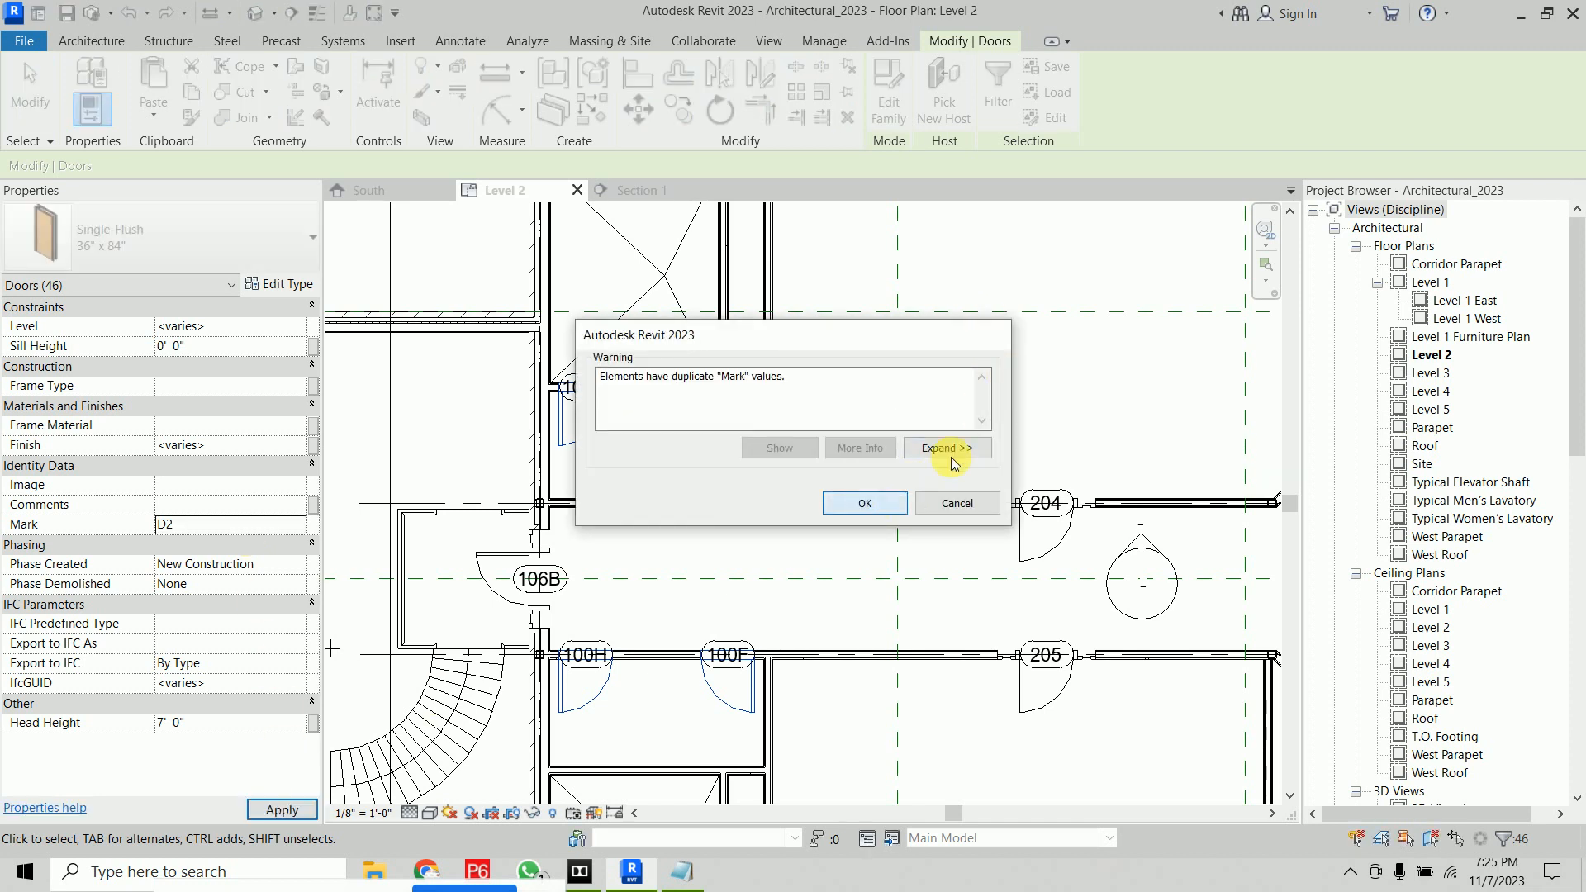
# Set the Mark of all Single-Raised Panel with Sidelights door instances to D1
pyautogui.click(1027, 385)
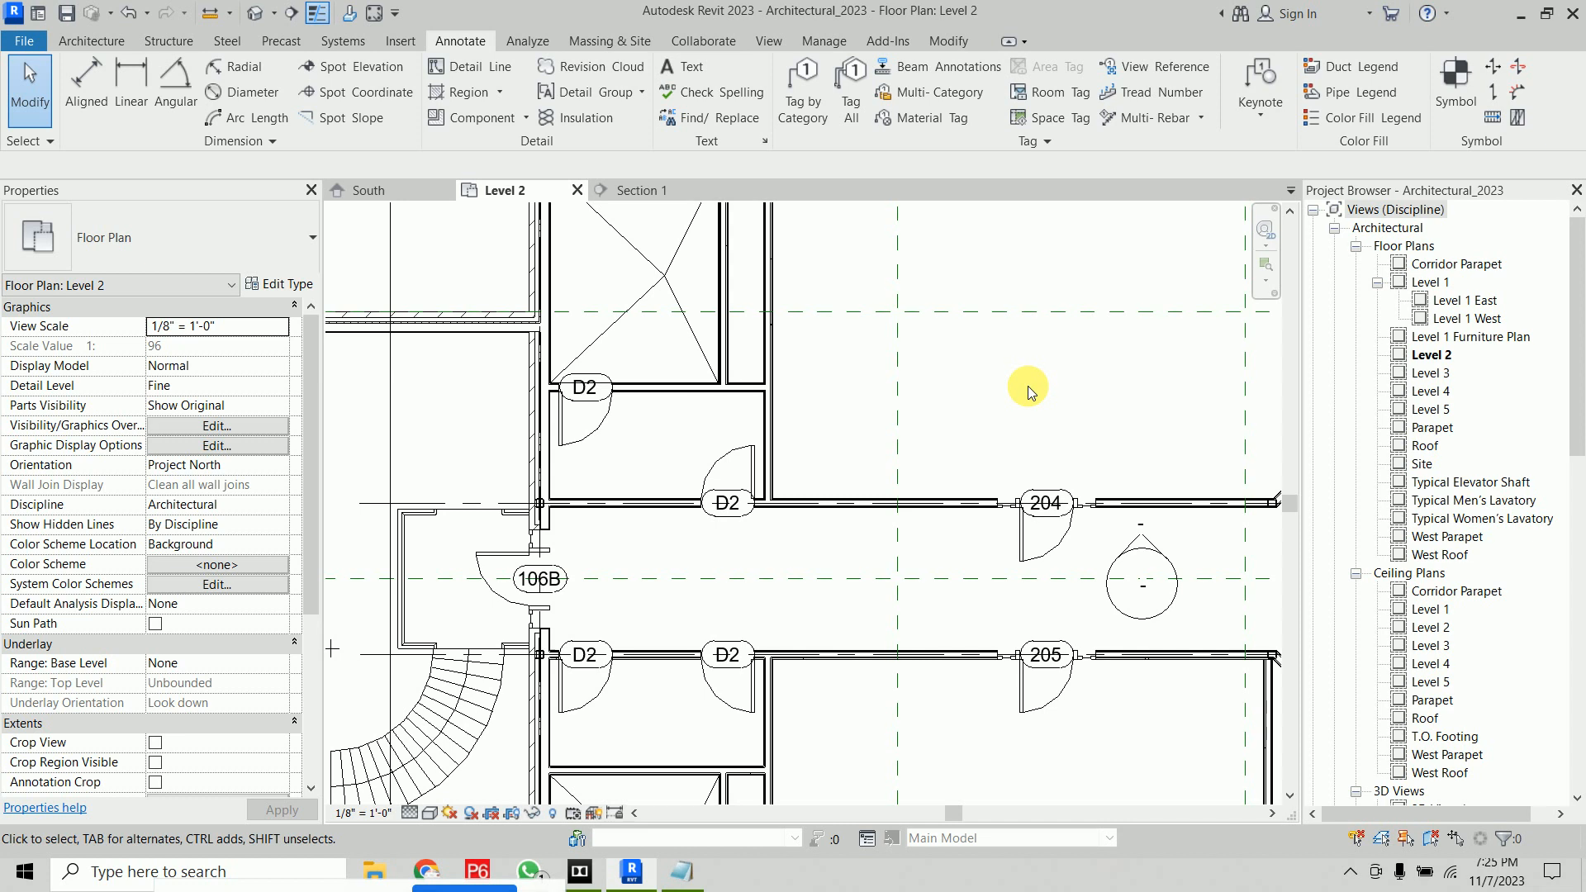
pyautogui.click(1064, 543)
pyautogui.press('s')
pyautogui.press('a')
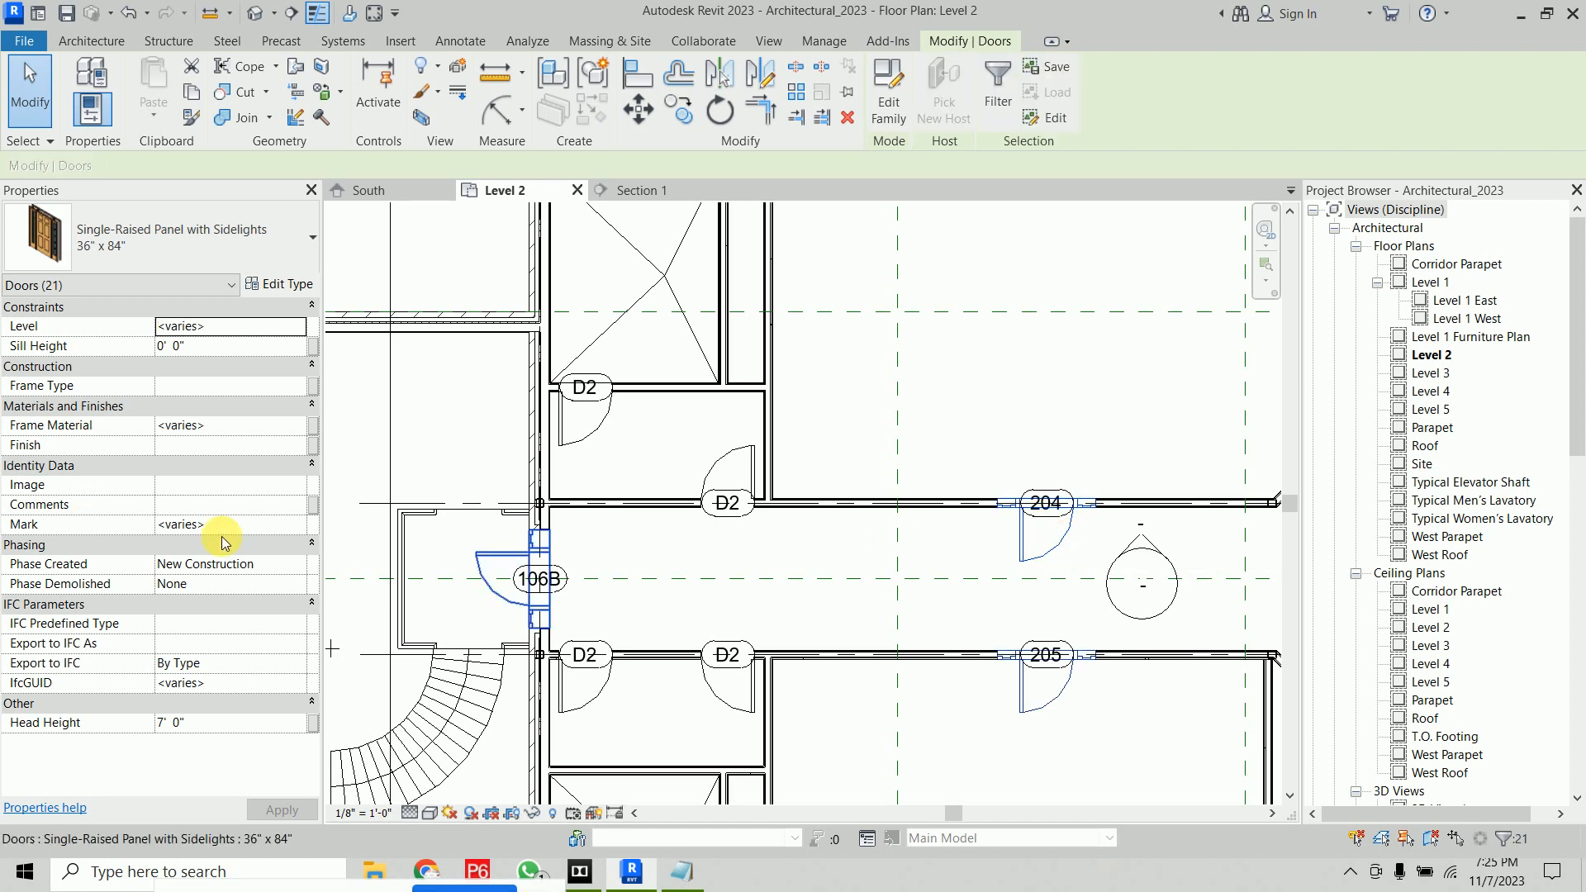
pyautogui.click(246, 527)
pyautogui.write('D1')
pyautogui.click(281, 810)
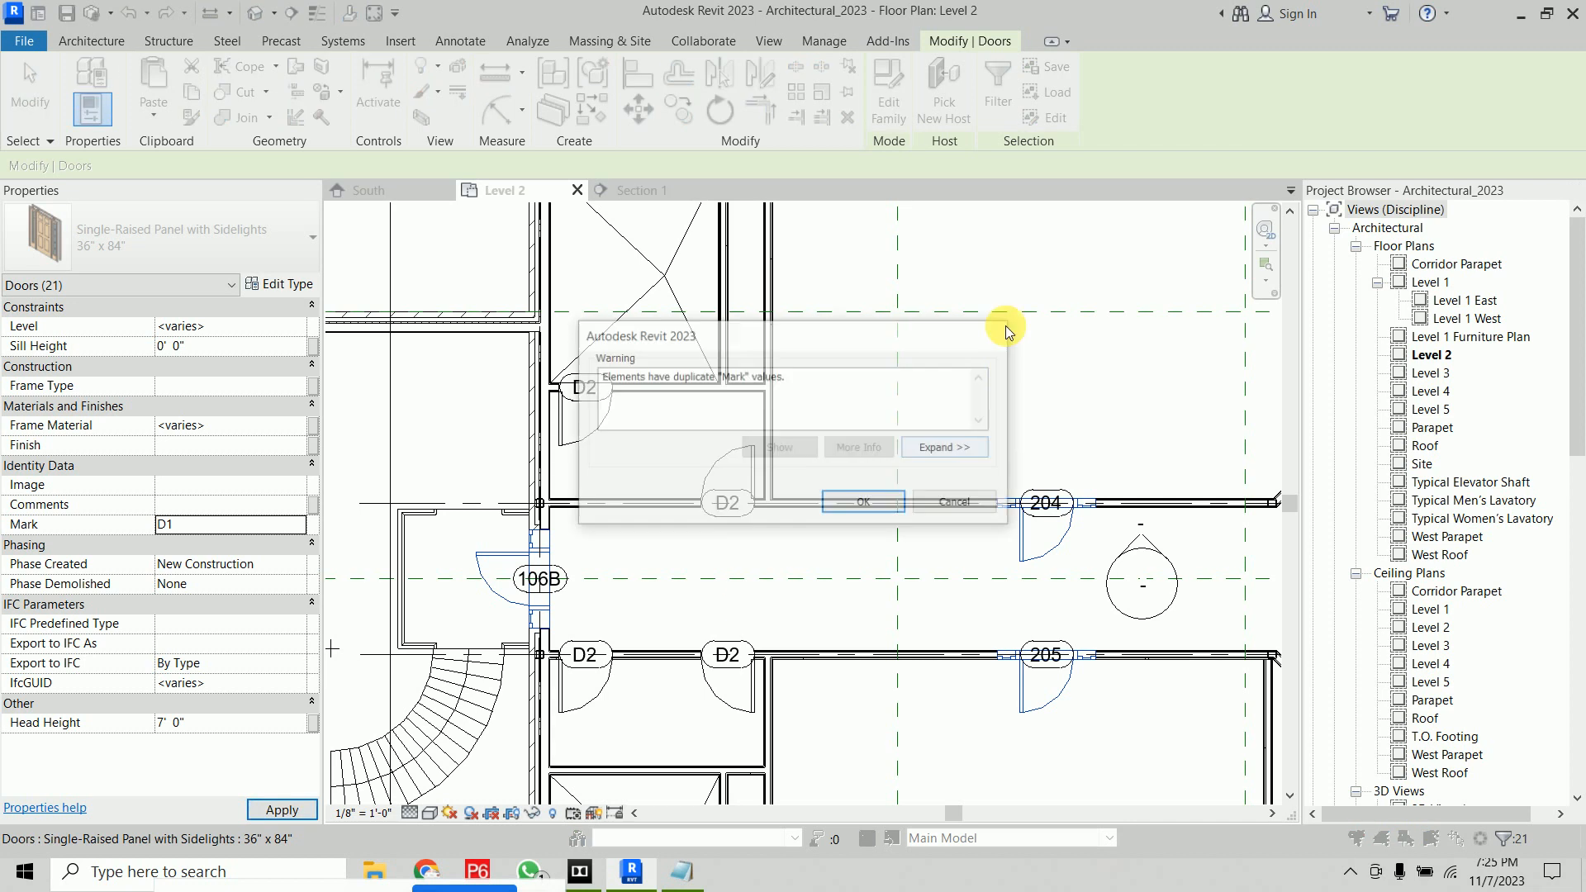
pyautogui.click(863, 502)
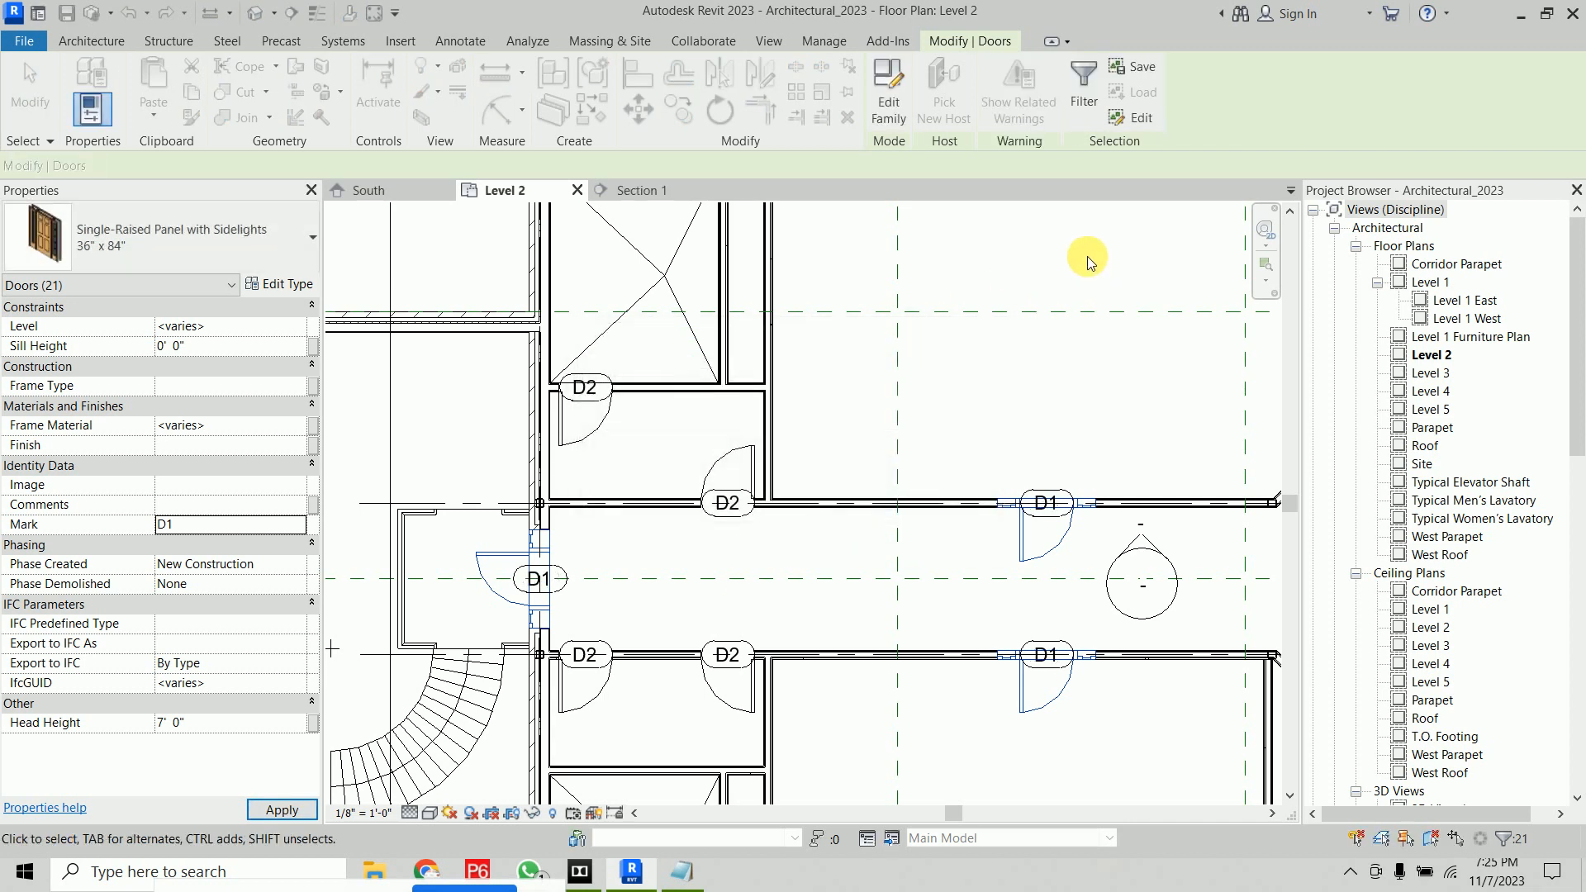
# Undo the two door mark changes and the door tagging
pyautogui.press('Escape')
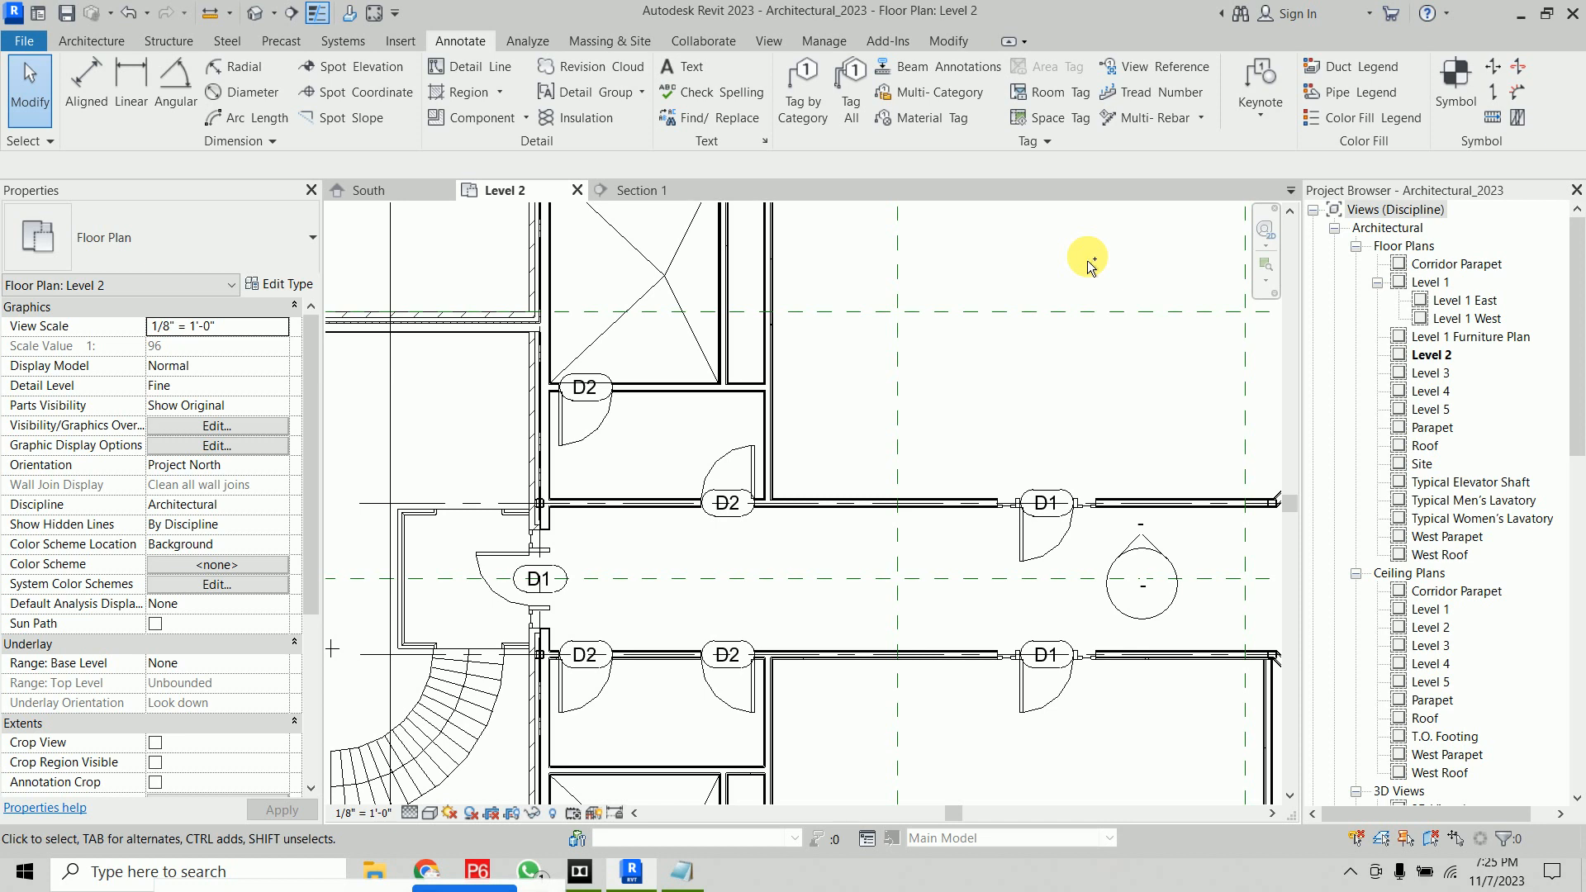
pyautogui.hotkey('ctrl', 'z')
pyautogui.hotkey('ctrl', 'z')
pyautogui.hotkey('ctrl', 'z')
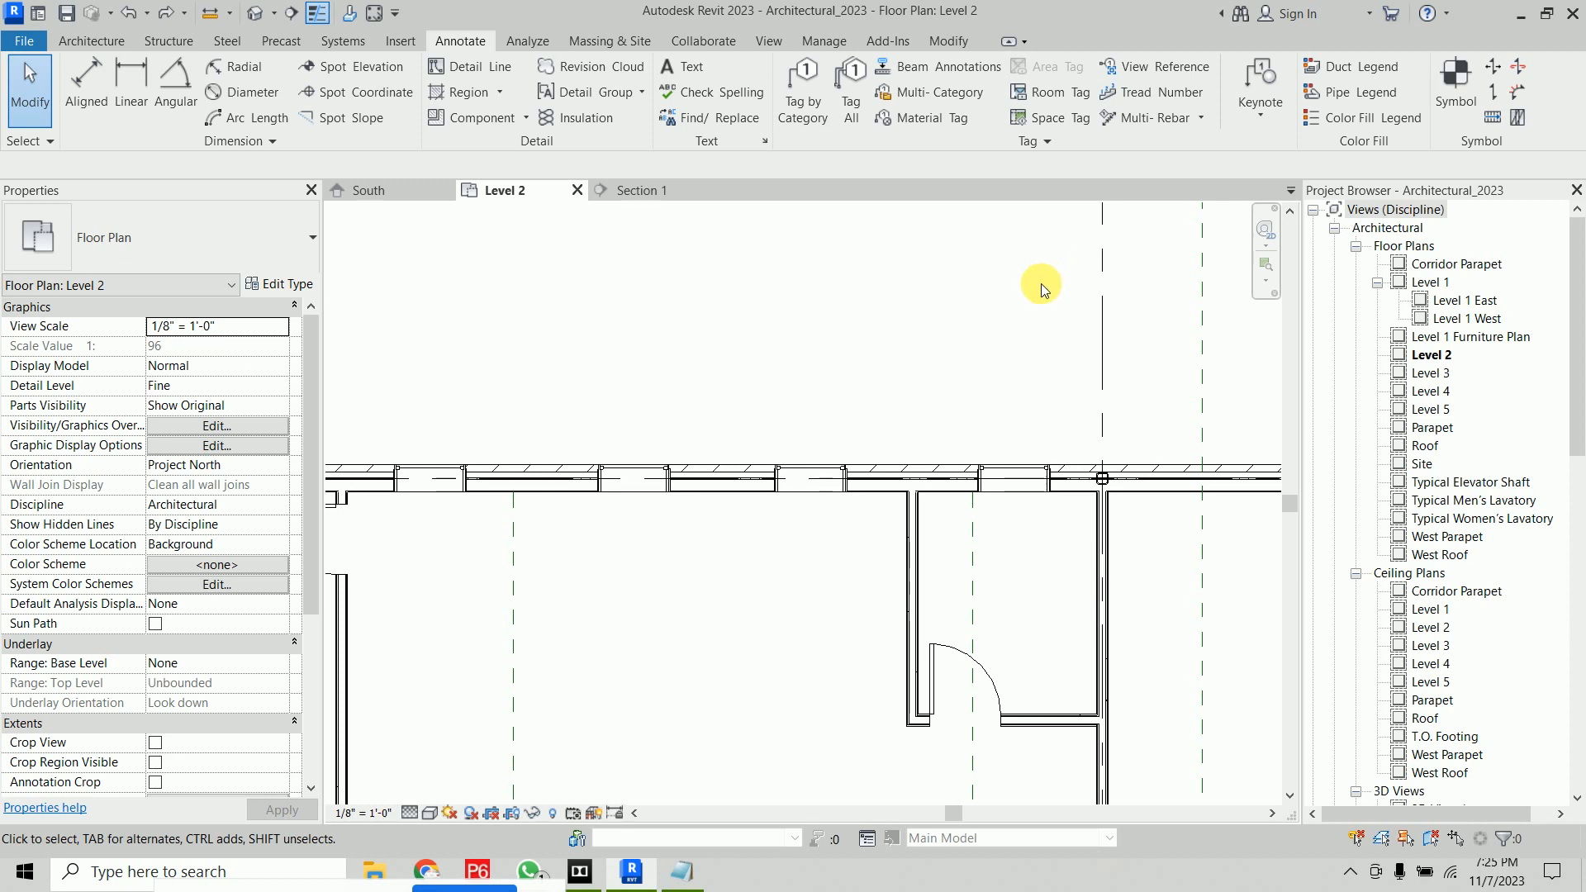
# Tag all untagged doors in the view with Door Tags checked and Leader enabled
pyautogui.click(852, 100)
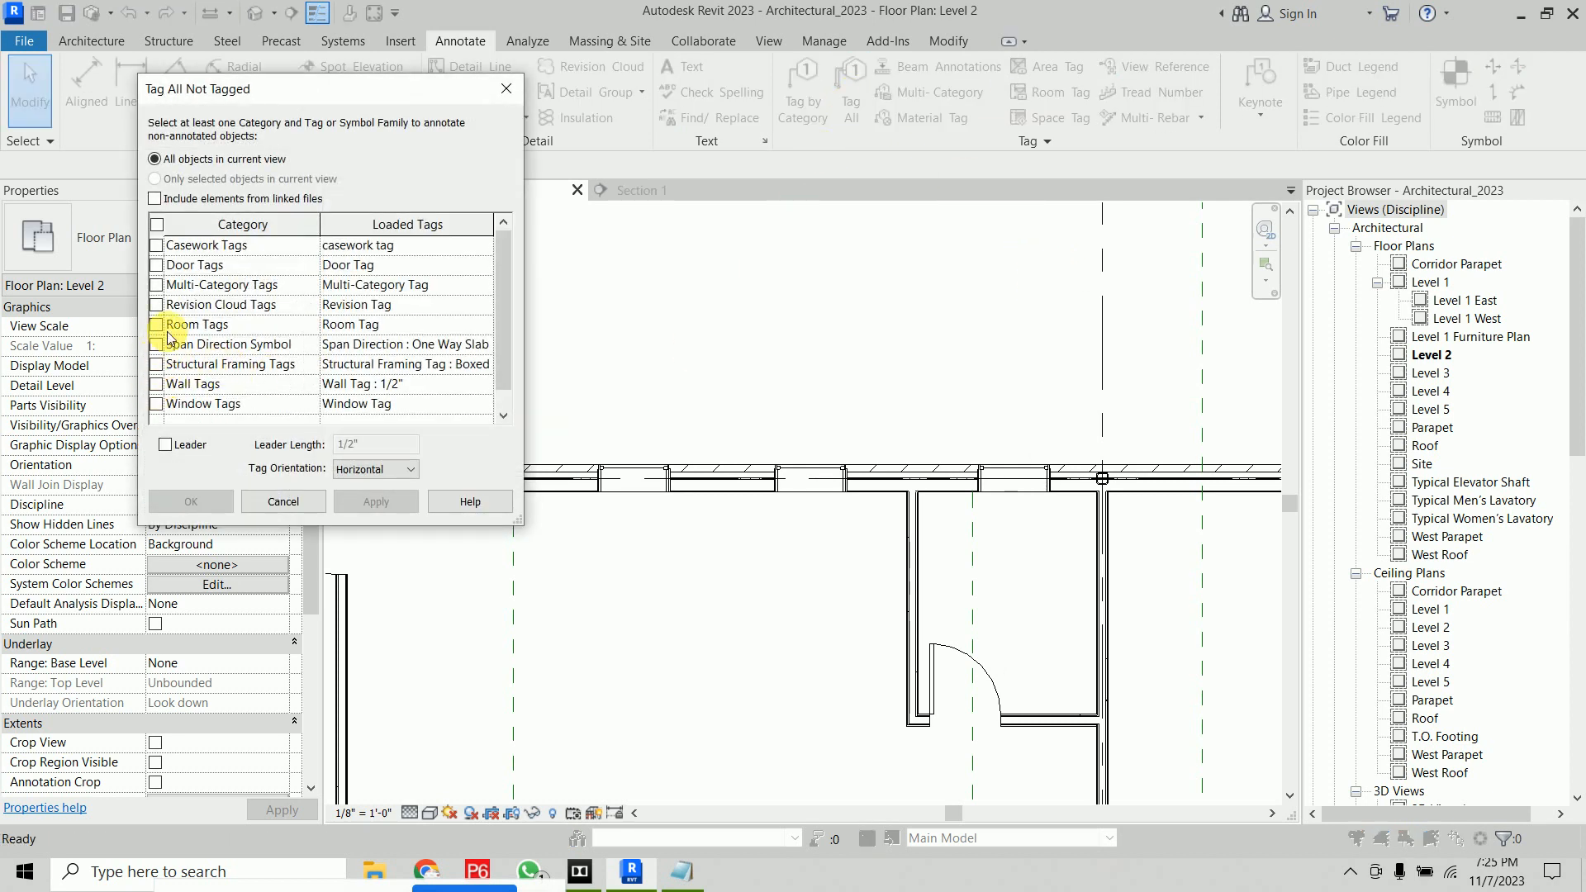
pyautogui.click(156, 265)
pyautogui.click(168, 446)
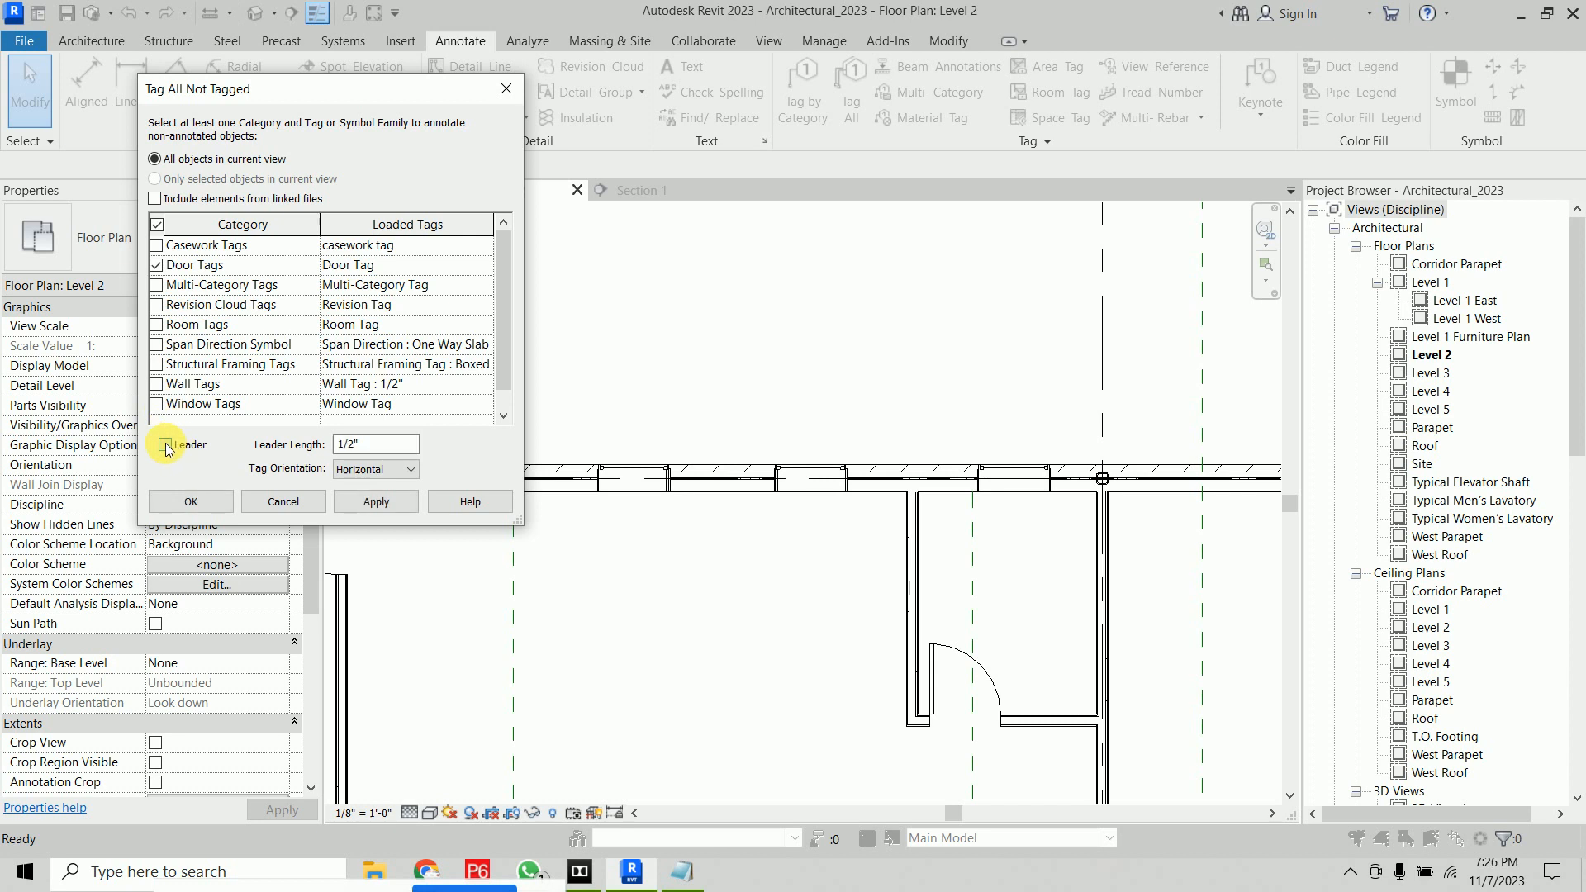
pyautogui.click(195, 501)
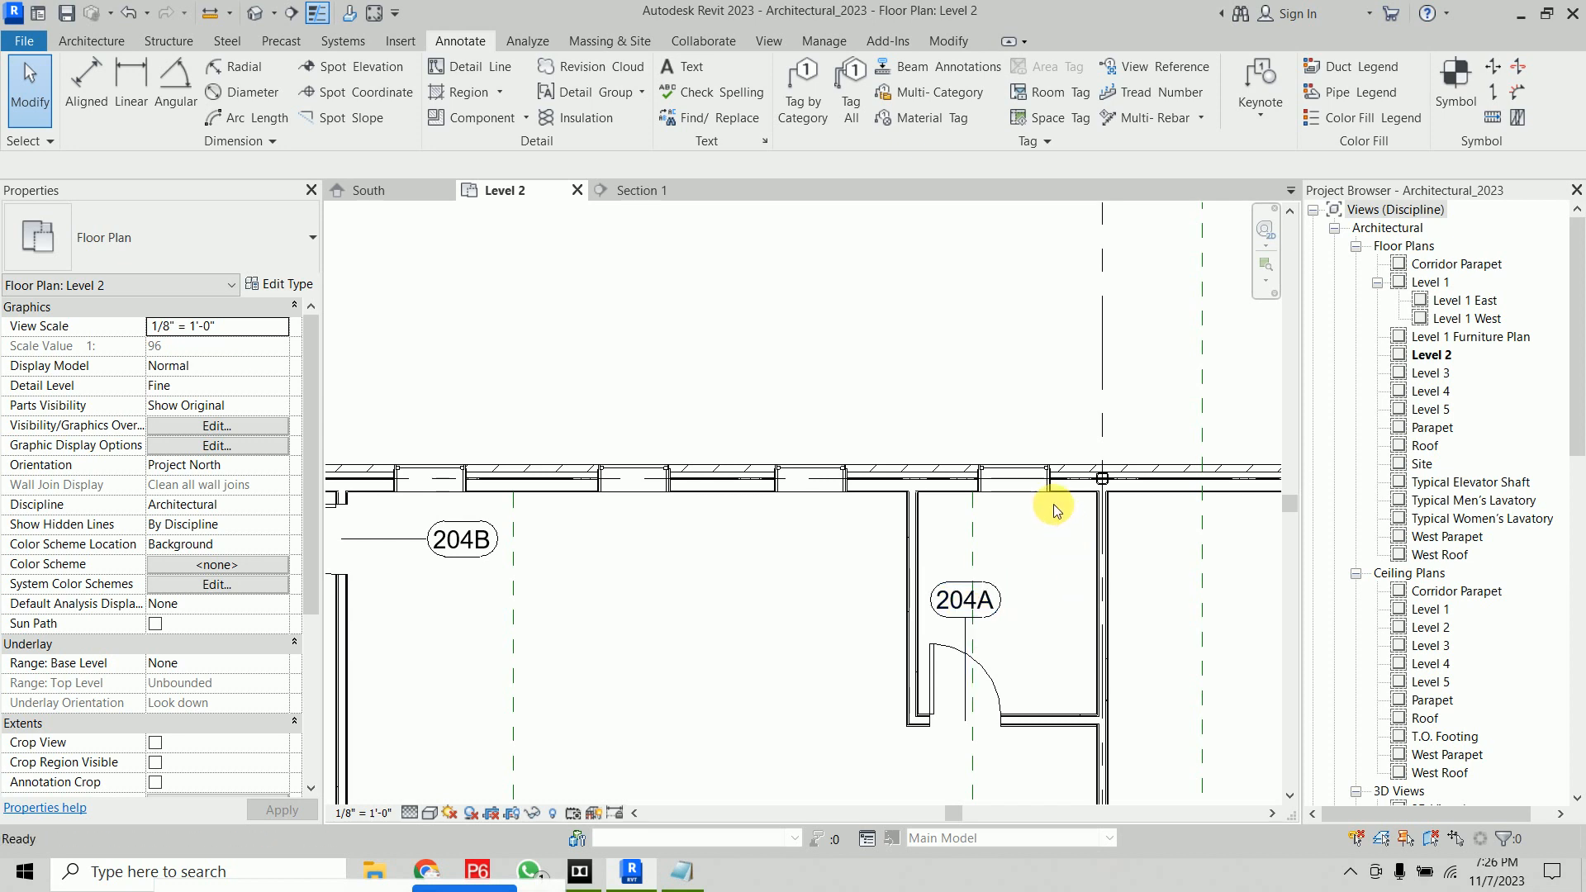
# Undo the last six changes
pyautogui.hotkey('ctrl', 'z')
pyautogui.hotkey('ctrl', 'z')
pyautogui.hotkey('ctrl', 'z')
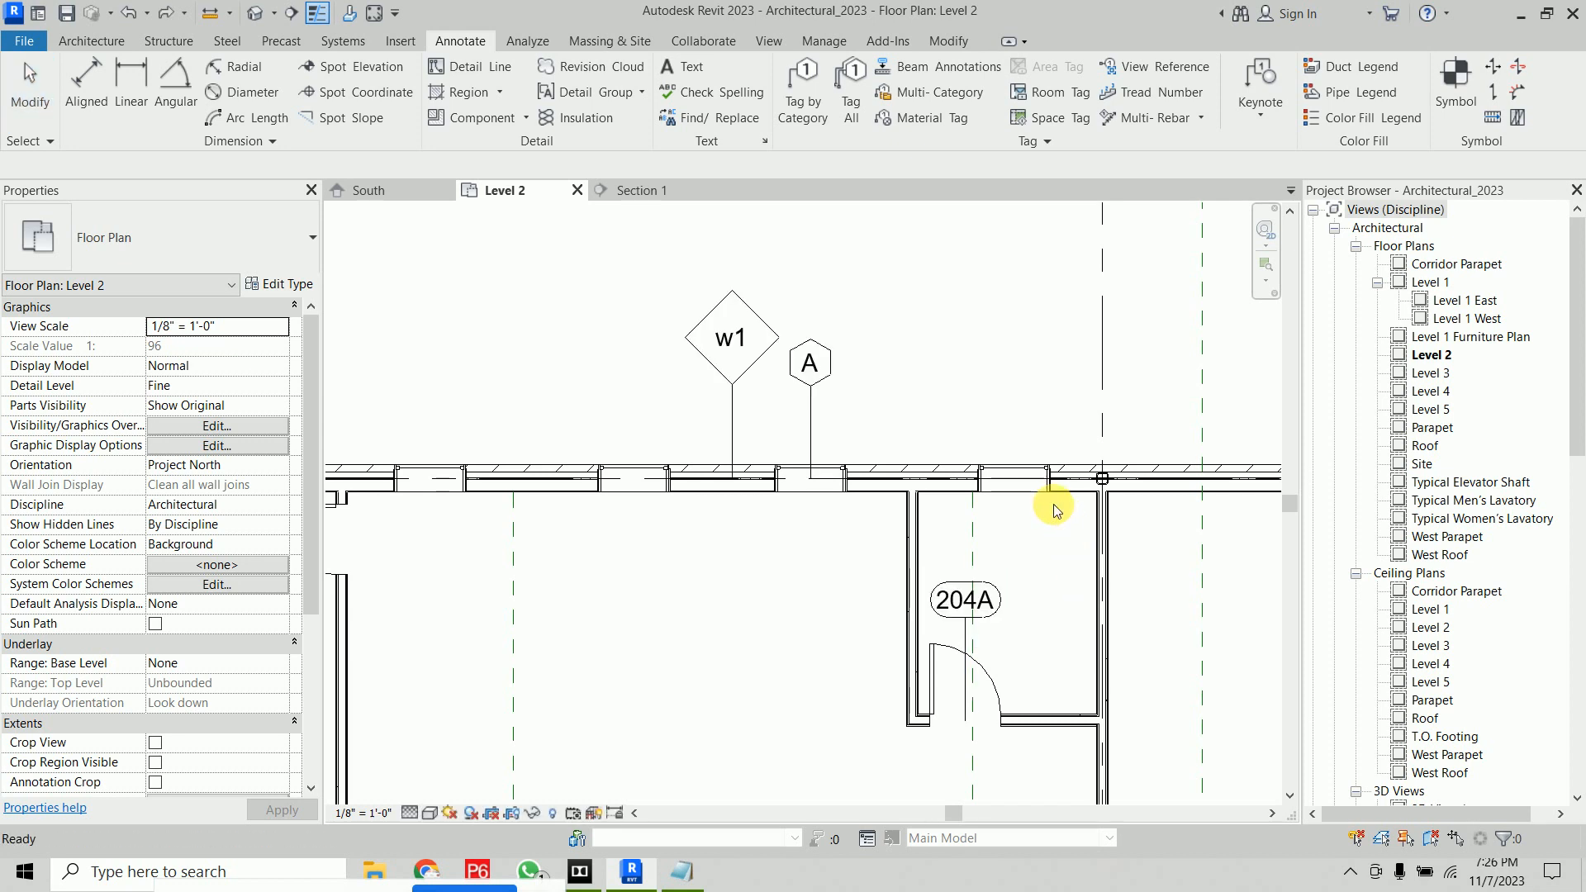
pyautogui.hotkey('ctrl', 'z')
pyautogui.hotkey('ctrl', 'z')
pyautogui.hotkey('ctrl', 'z')
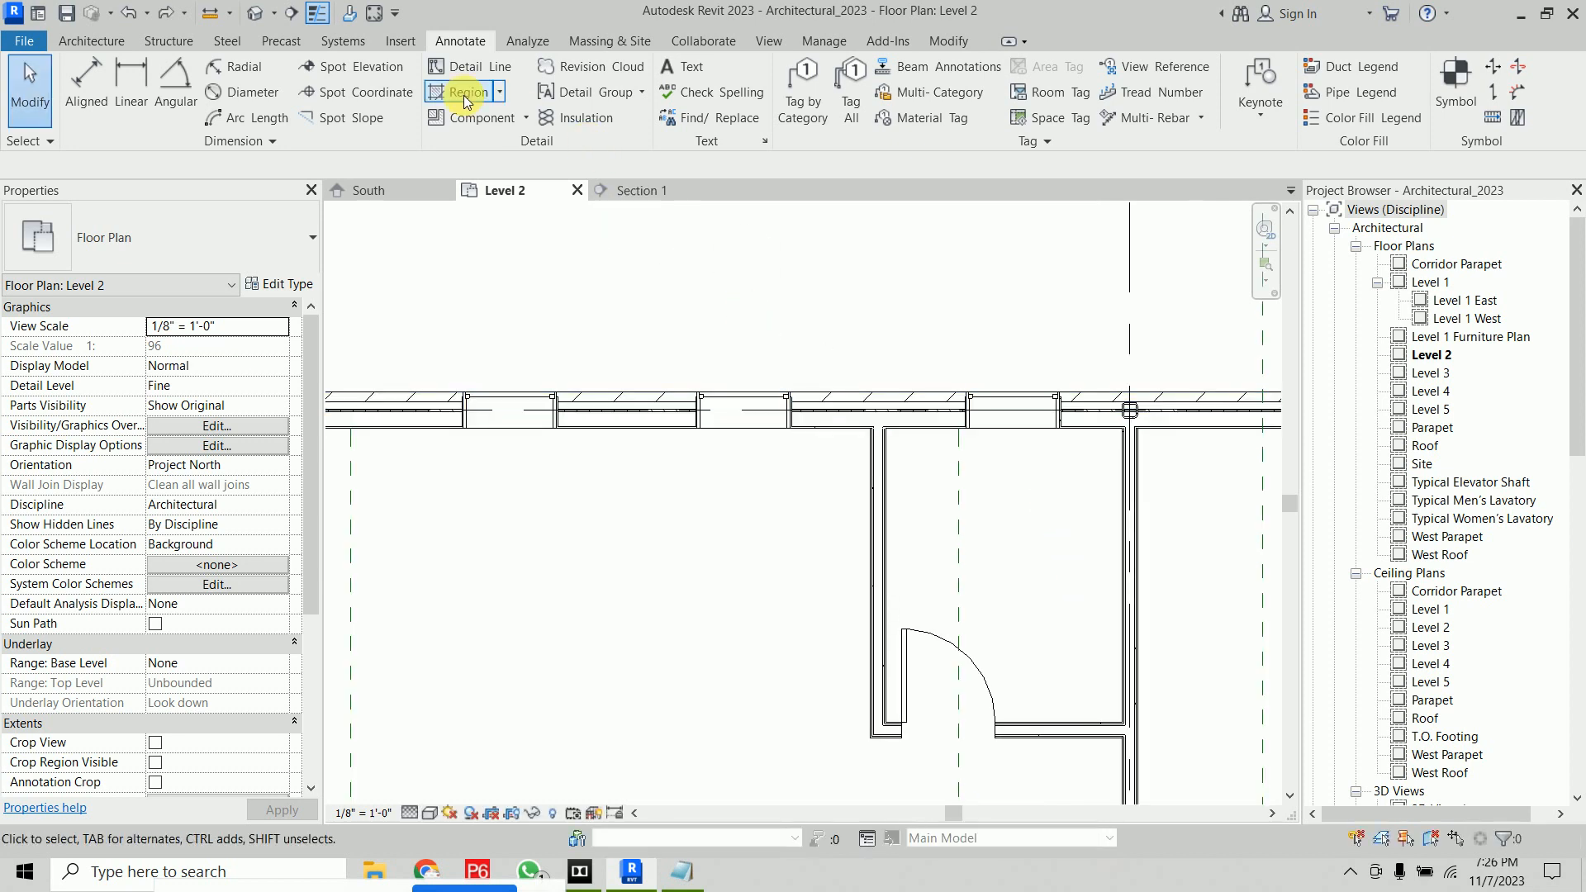
# Tag all untagged doors in the view with Door Tags checked and no leader
pyautogui.click(851, 90)
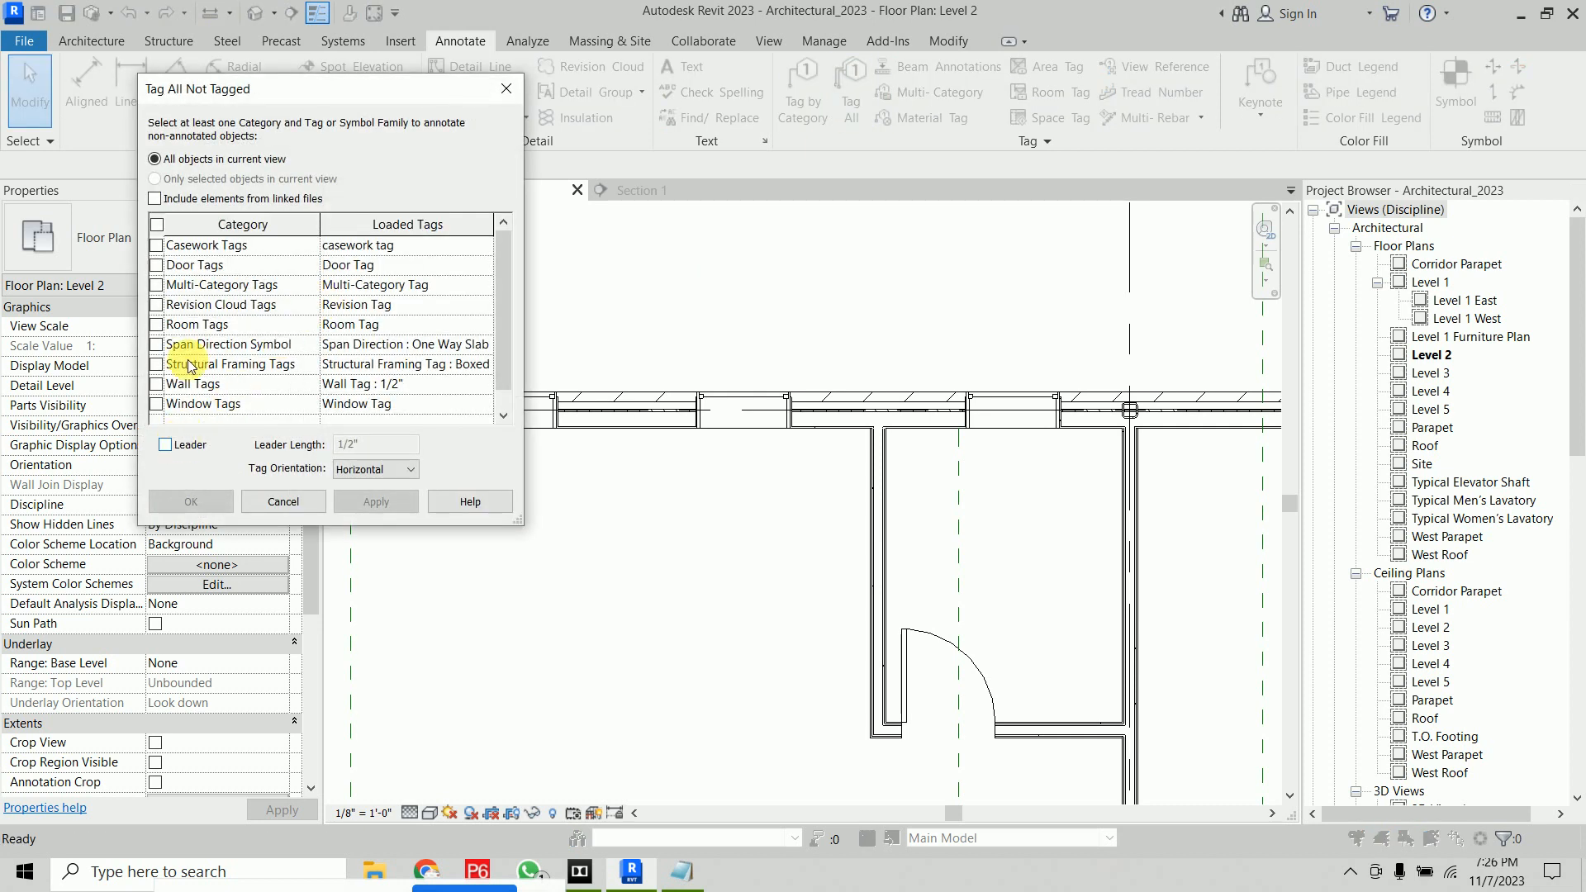
pyautogui.click(156, 265)
pyautogui.click(192, 501)
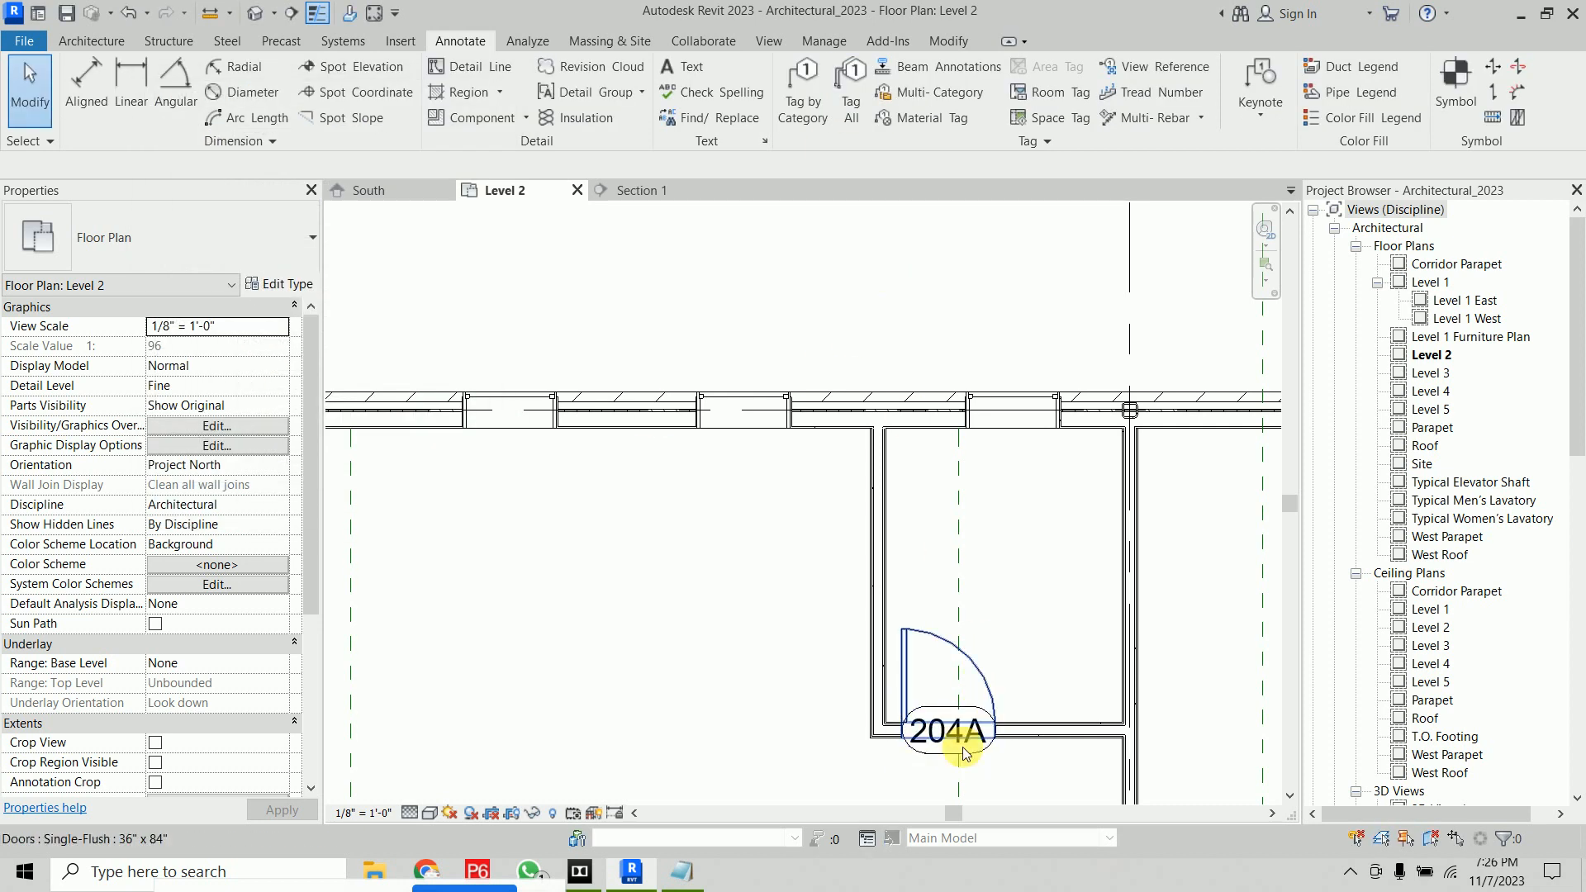
# Turn on the Leader Line for all door tags of the 204A tag's type
pyautogui.click(973, 756)
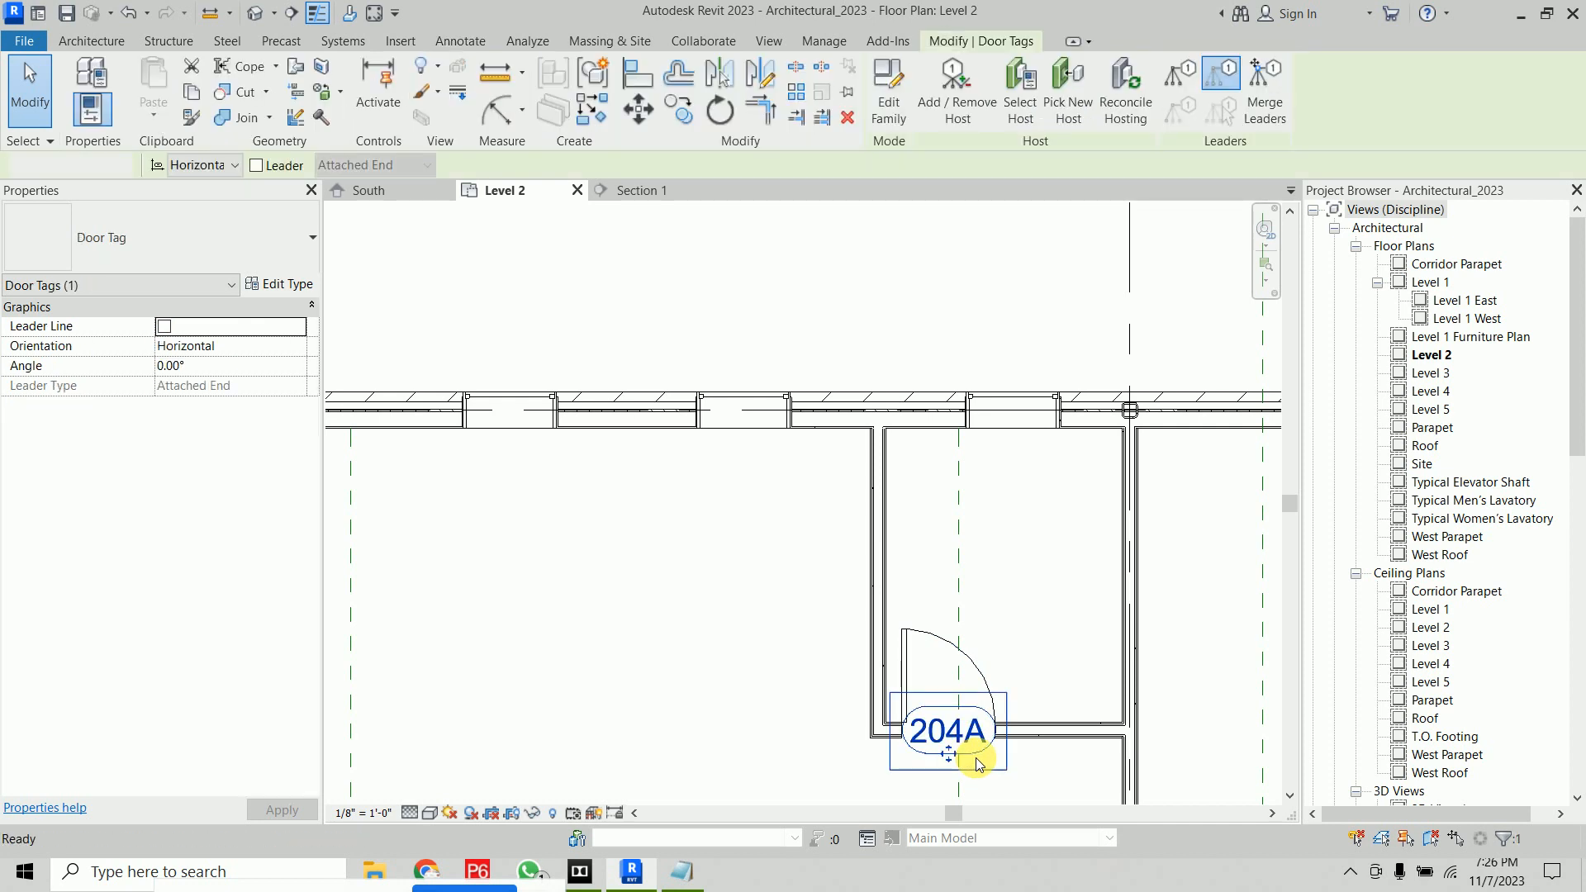
pyautogui.press('s')
pyautogui.press('a')
pyautogui.click(164, 326)
pyautogui.click(616, 307)
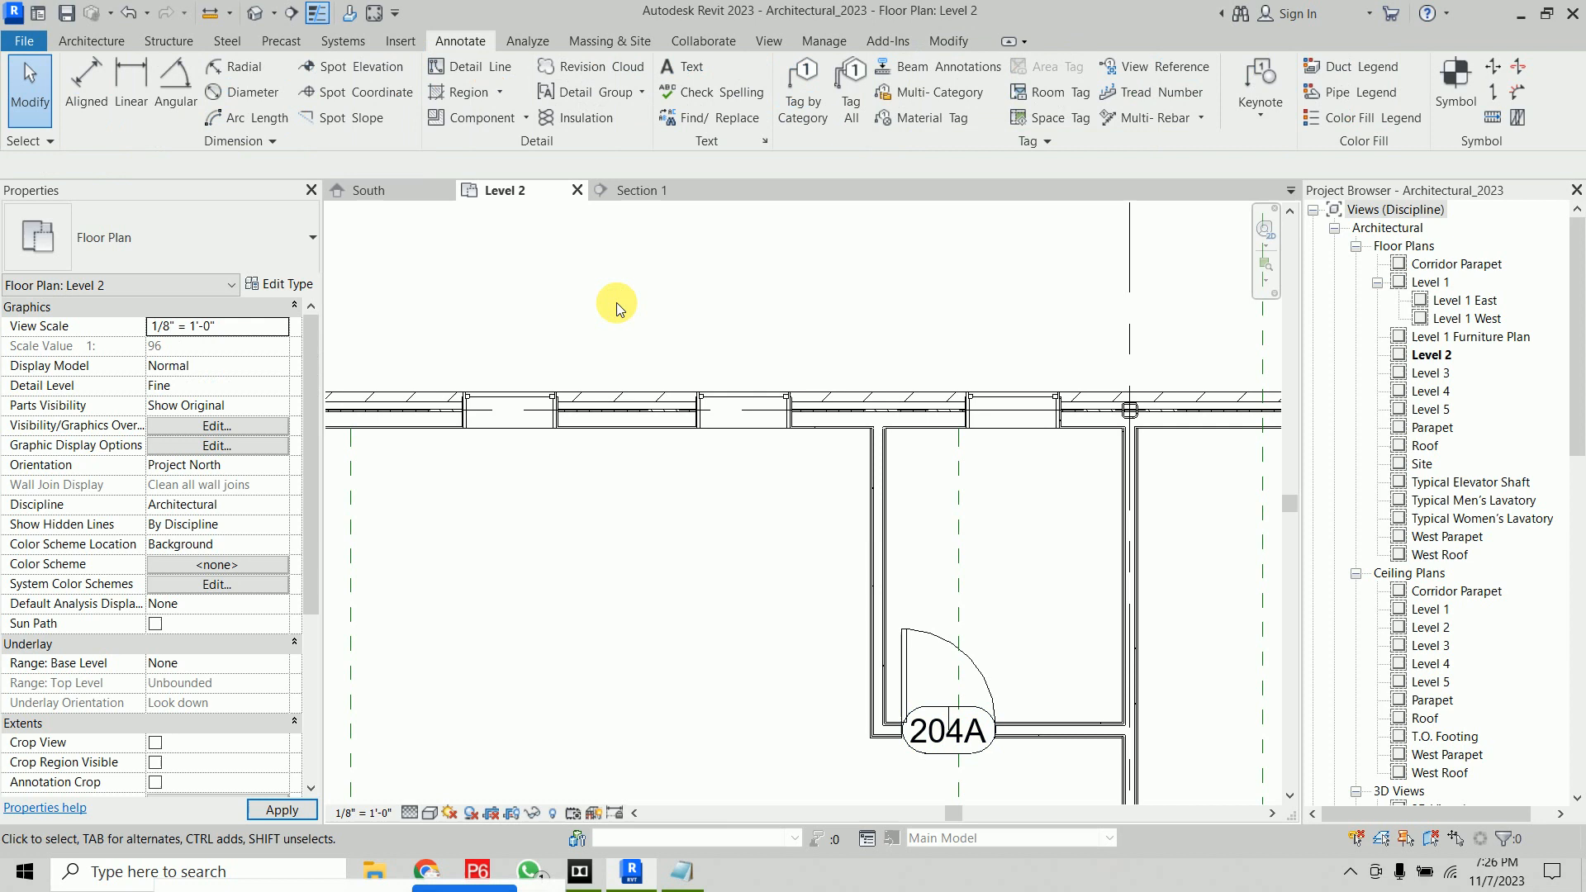
# Move the 204A door tag down and left of its door so the leader shows
pyautogui.moveTo(715, 407)
pyautogui.mouseDown(button='middle')
pyautogui.moveTo(1030, 351)
pyautogui.moveTo(1025, 331)
pyautogui.mouseUp(button='middle')
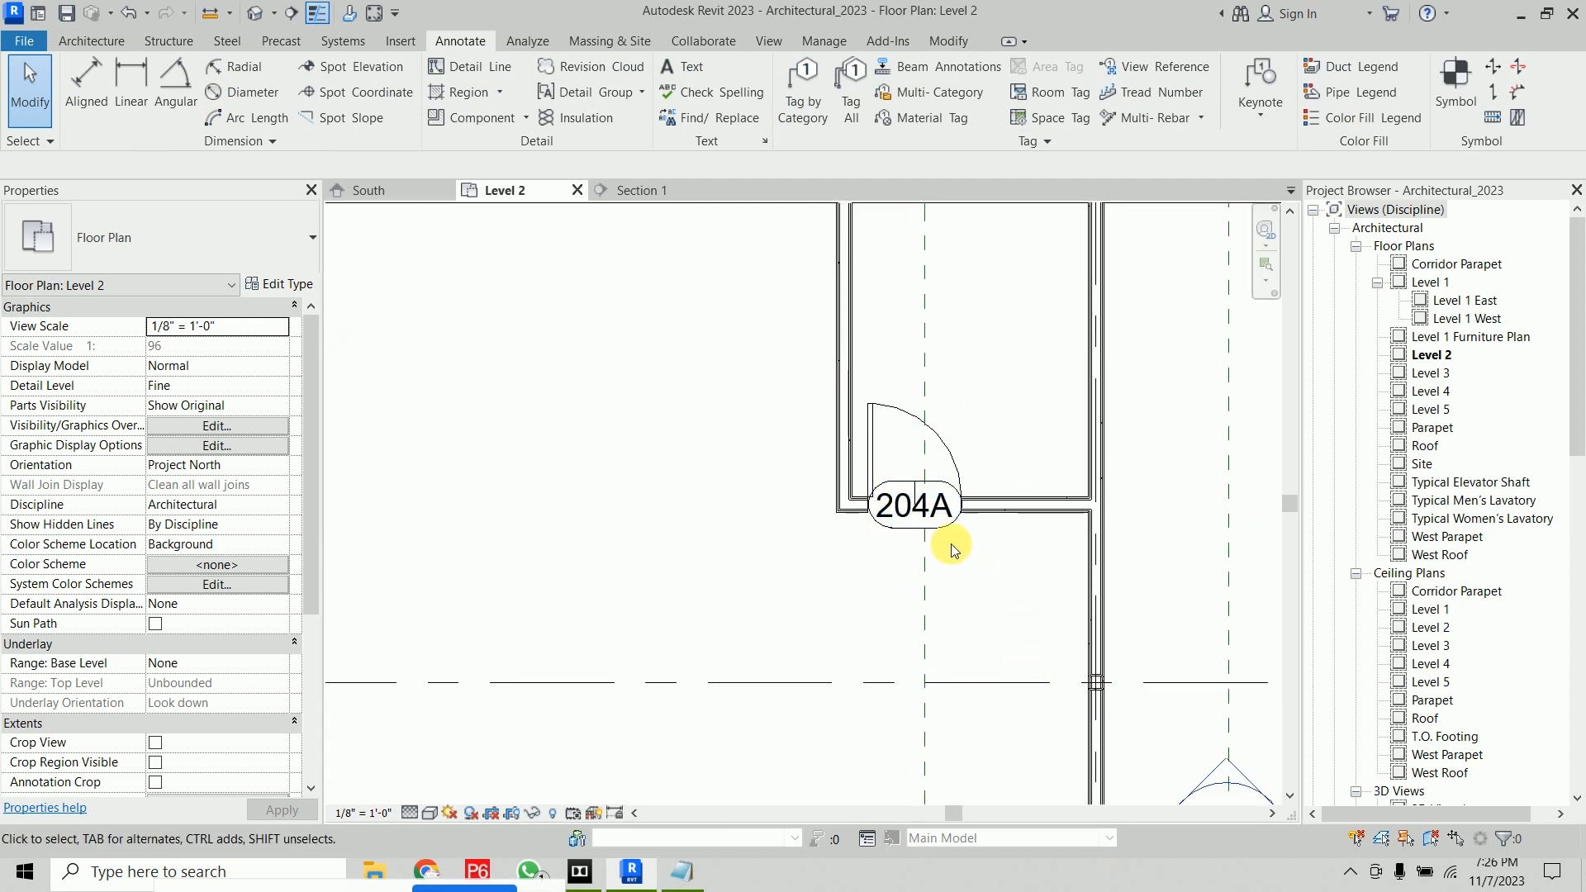
pyautogui.click(917, 527)
pyautogui.moveTo(914, 529); pyautogui.dragTo(856, 634)
pyautogui.click(1004, 583)
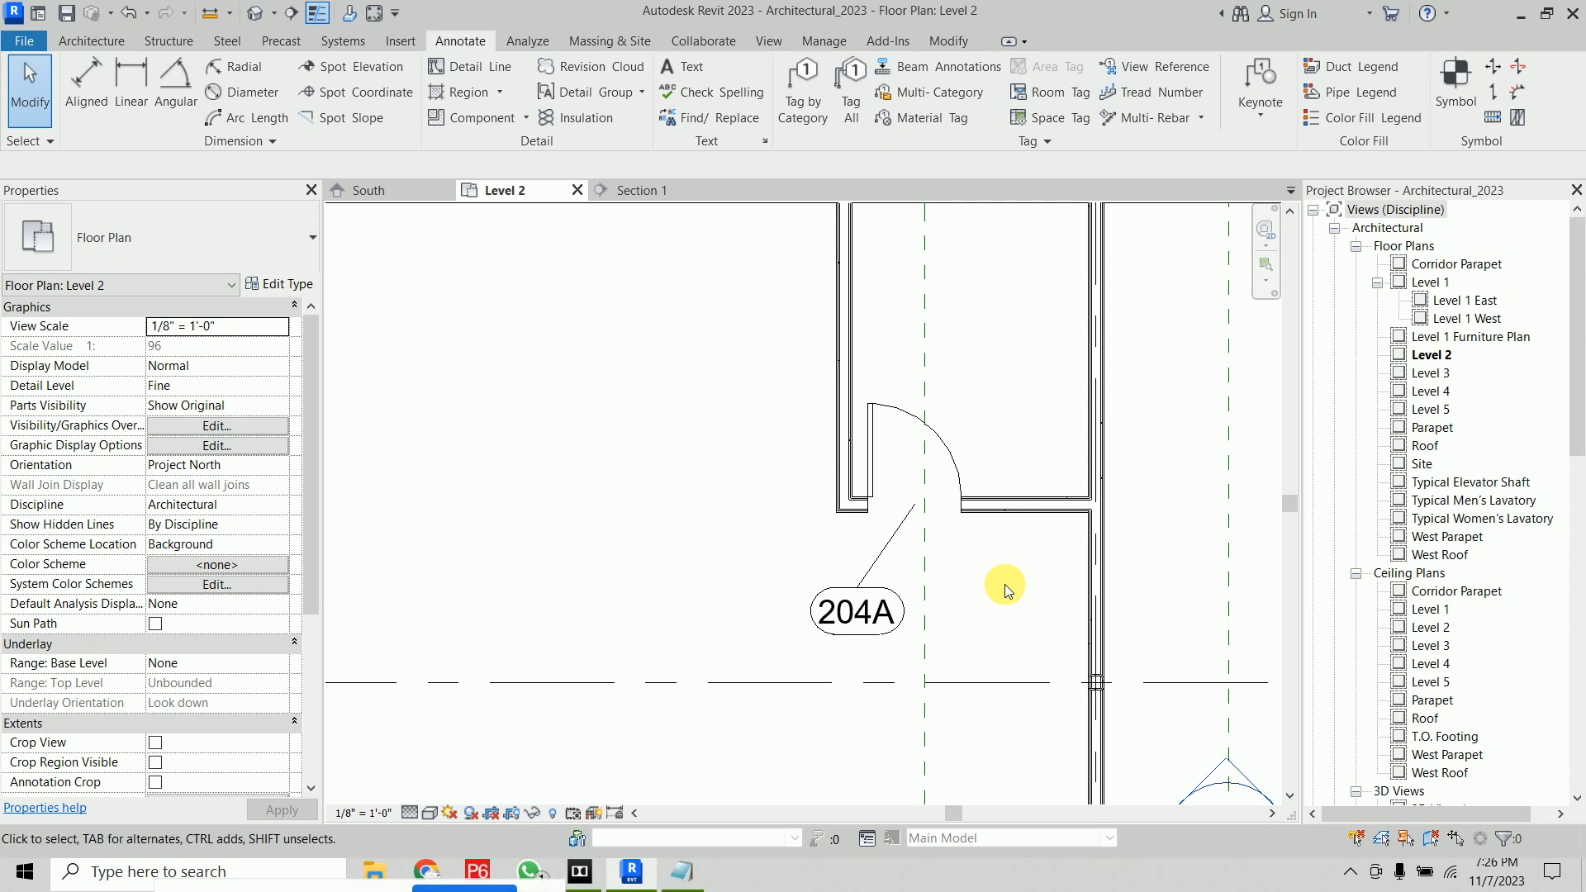
# Move the 204B door tag to the right of its door with a leader
pyautogui.scroll(-3, 1005, 584)
pyautogui.moveTo(796, 621); pyautogui.dragTo(867, 676, button='middle')
pyautogui.scroll(3, 676, 494)
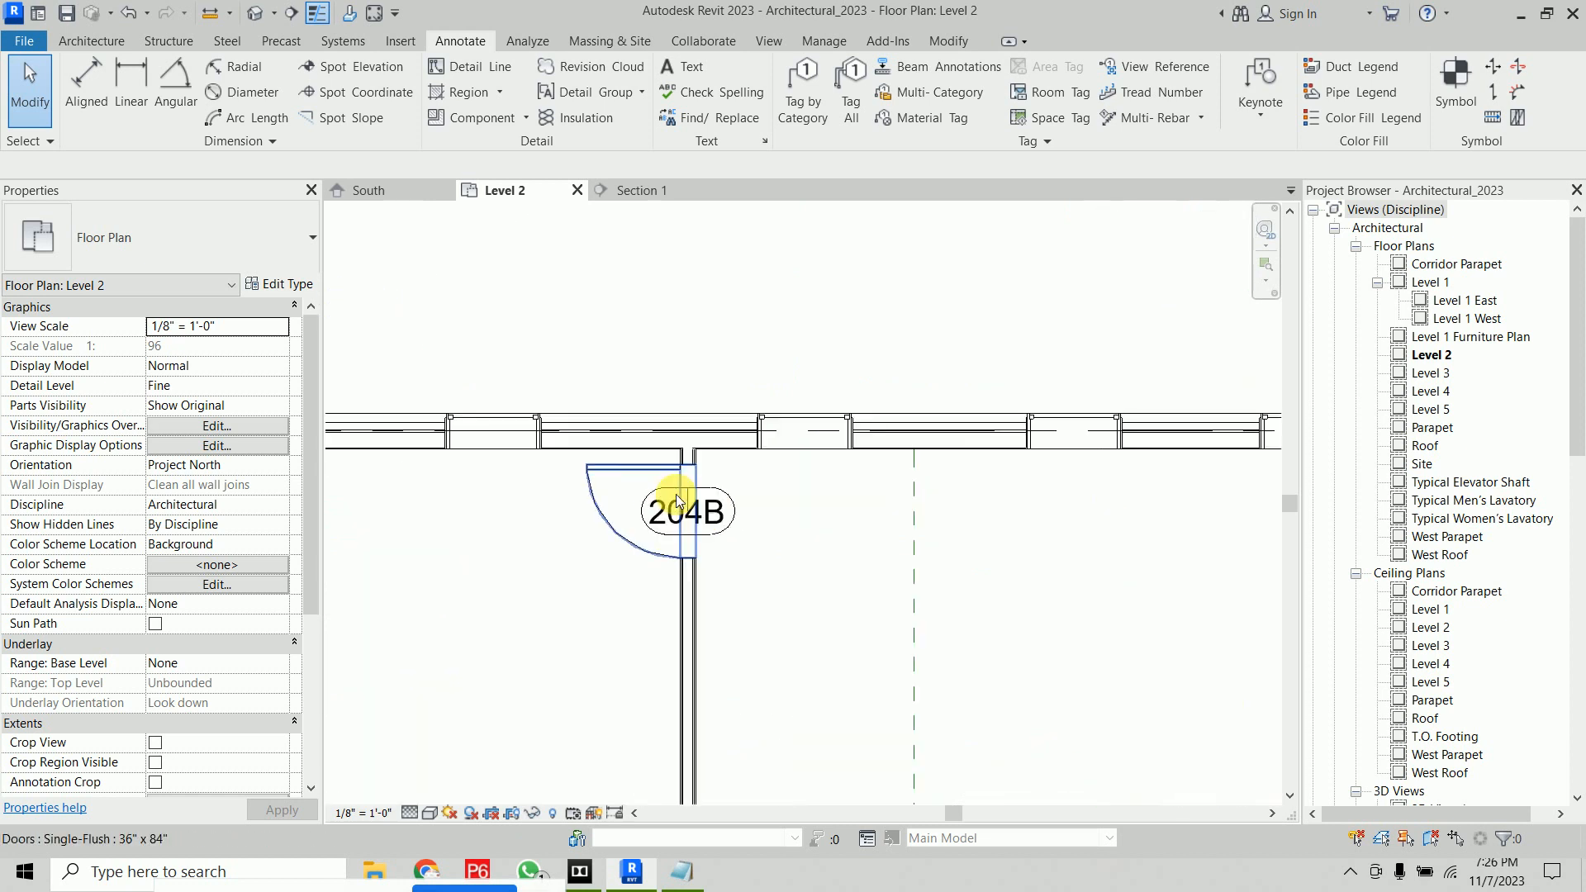
pyautogui.click(726, 518)
pyautogui.moveTo(689, 538); pyautogui.dragTo(832, 603)
pyautogui.click(793, 704)
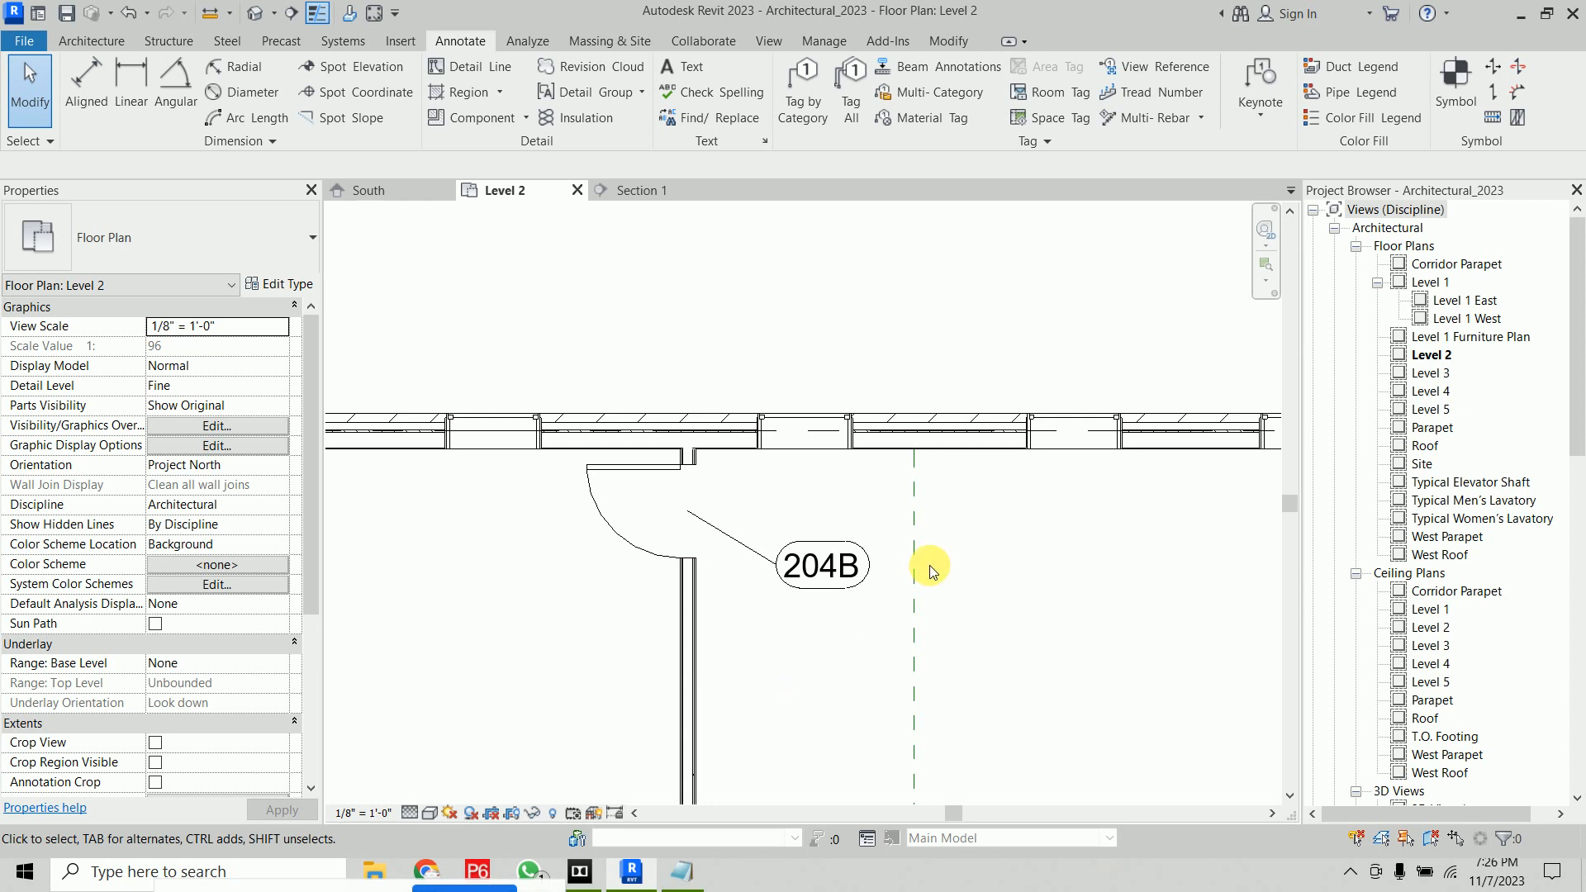
# Tag all untagged windows in the view with Window Tags checked
pyautogui.scroll(-5, 929, 565)
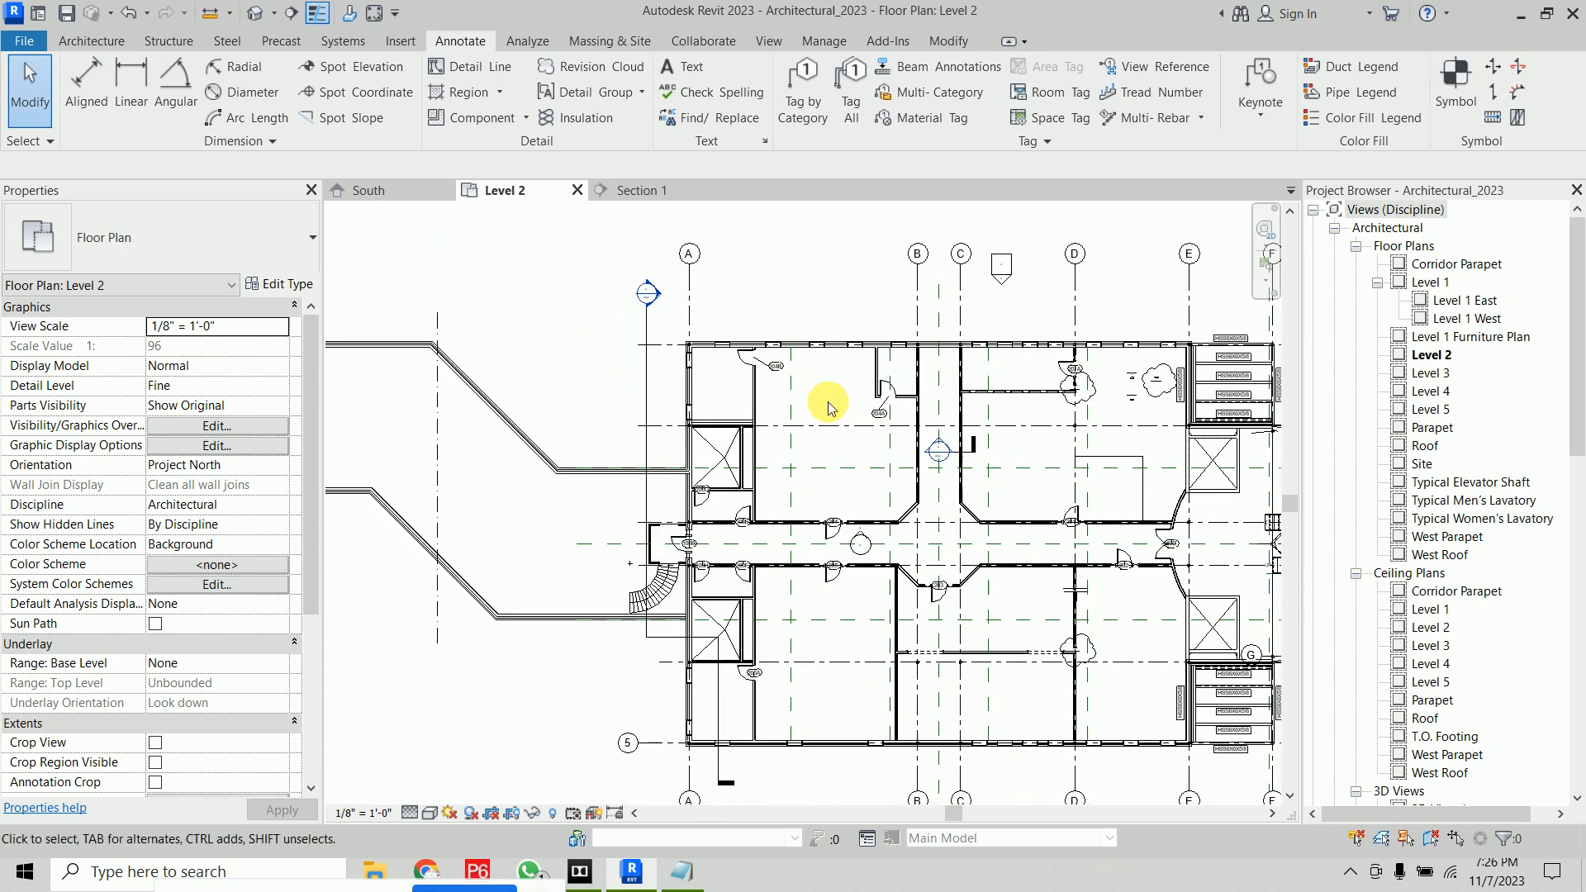
pyautogui.click(851, 87)
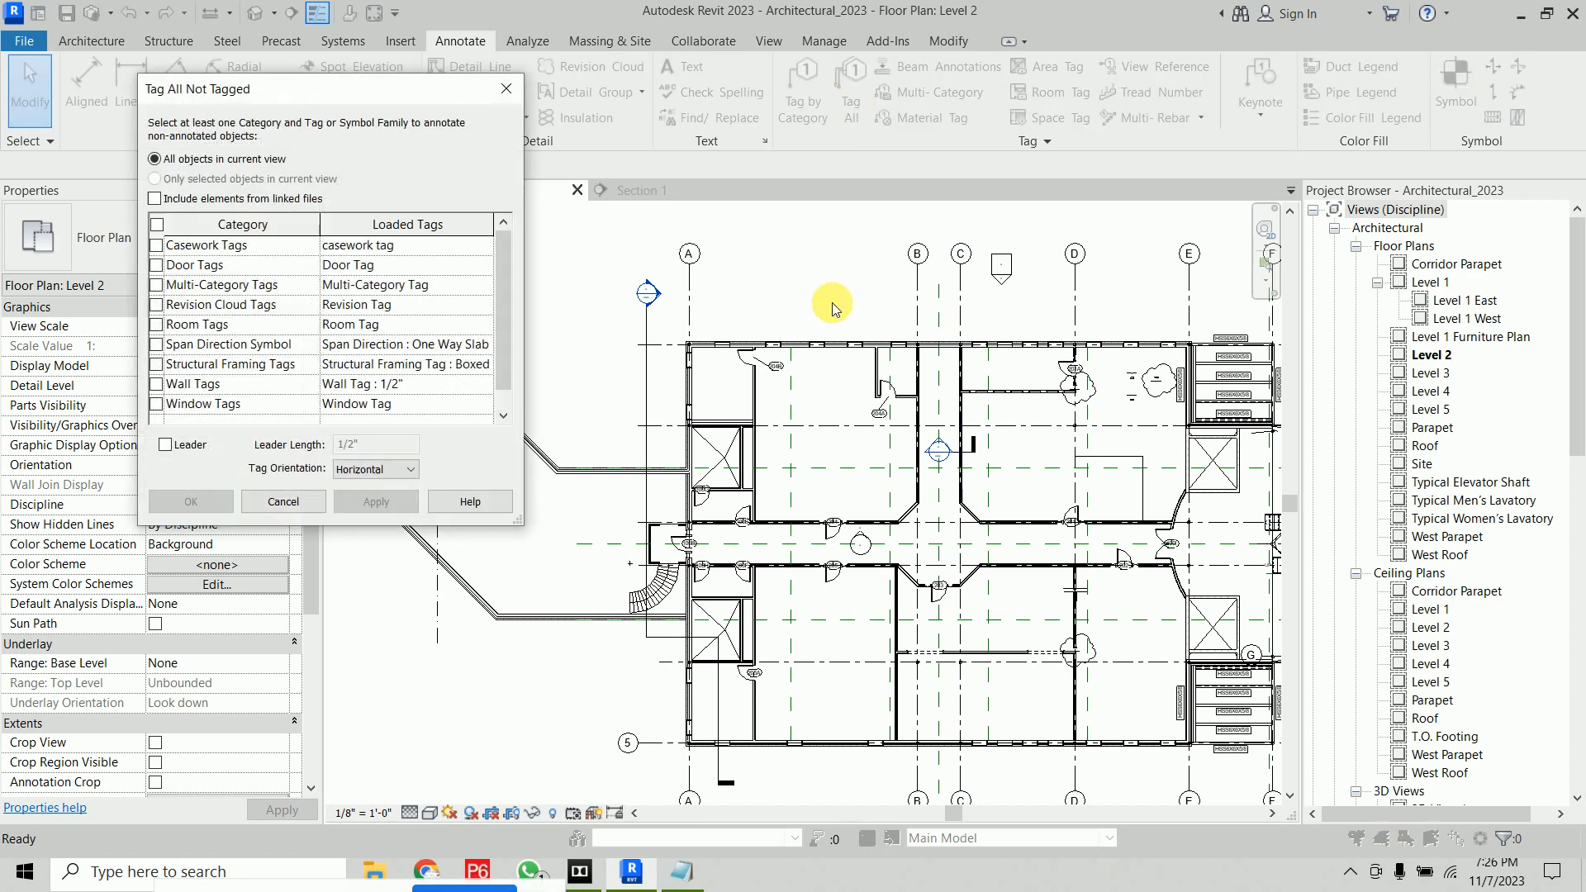
pyautogui.scroll(-1, 173, 382)
pyautogui.click(156, 385)
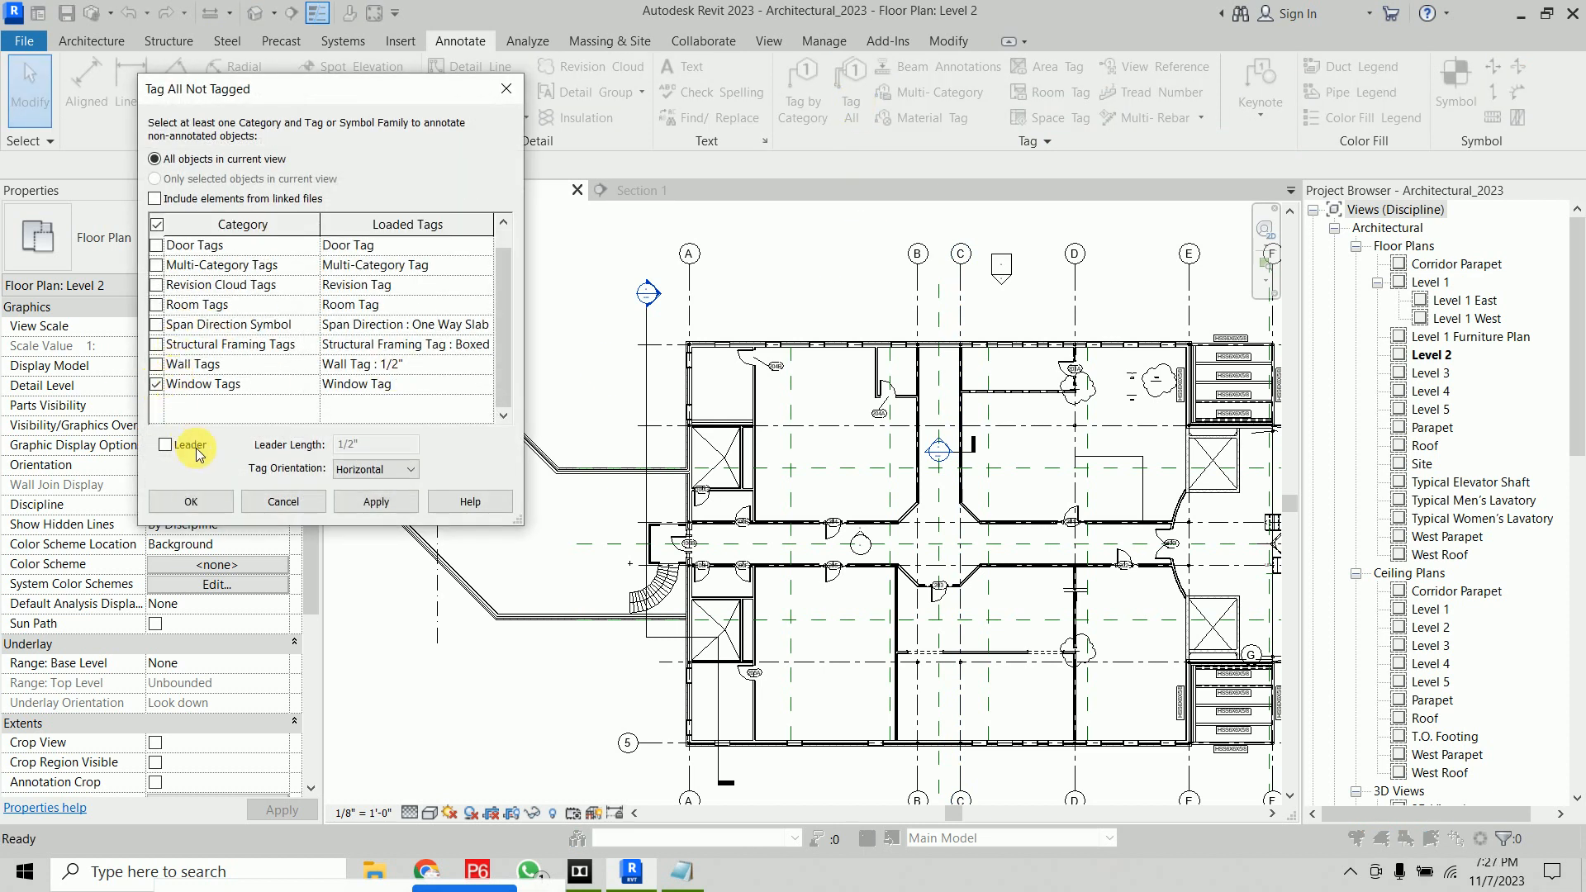
pyautogui.click(199, 502)
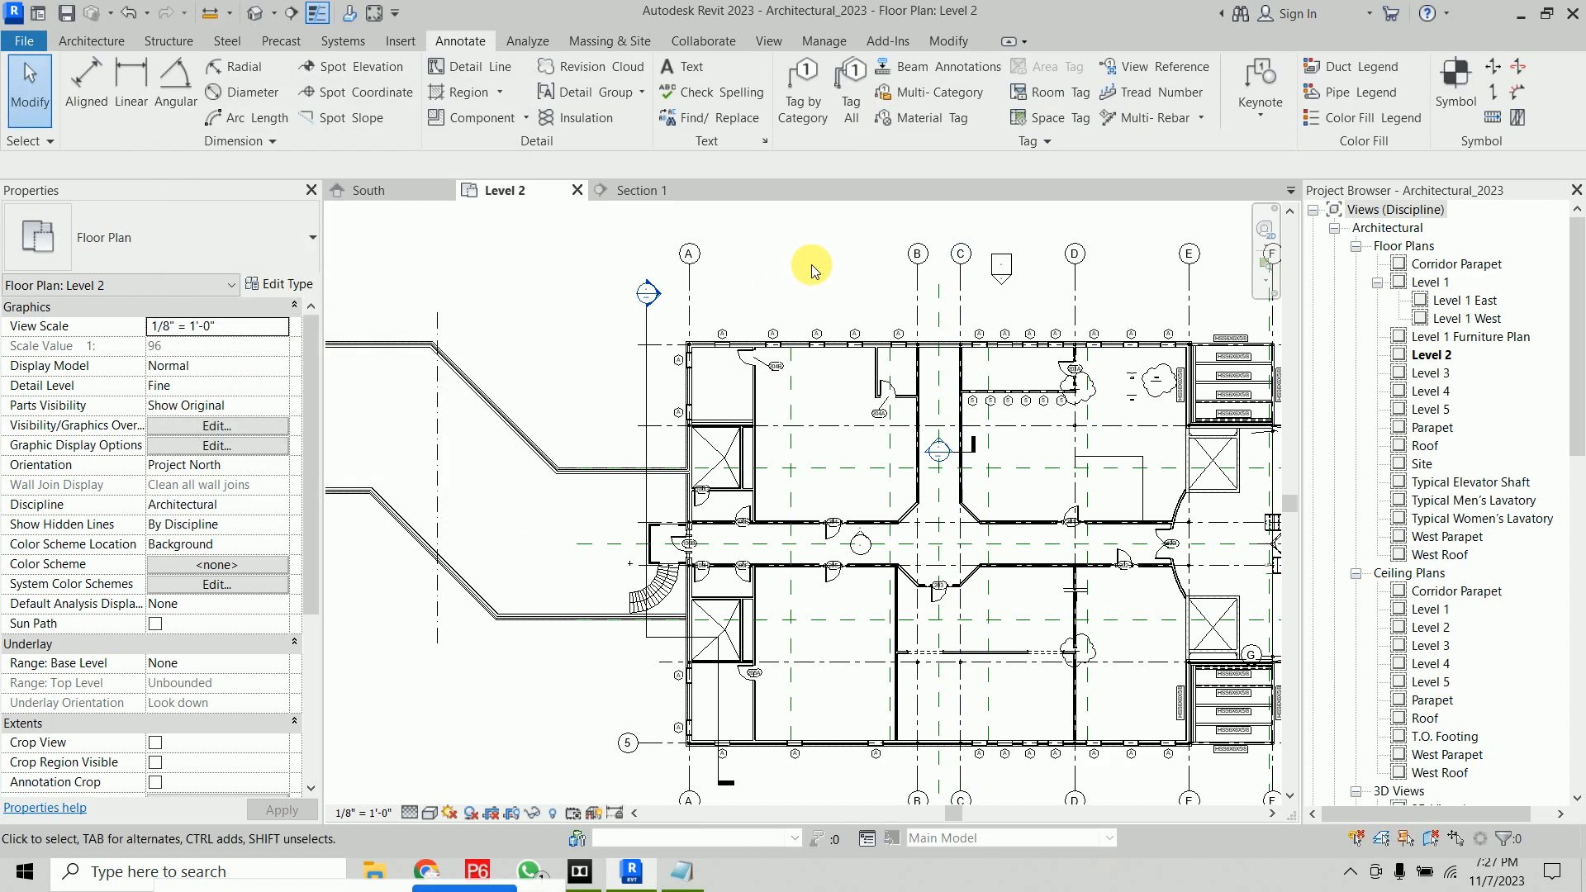
# Select door 204A and open its Mark value for editing
pyautogui.scroll(4, 878, 295)
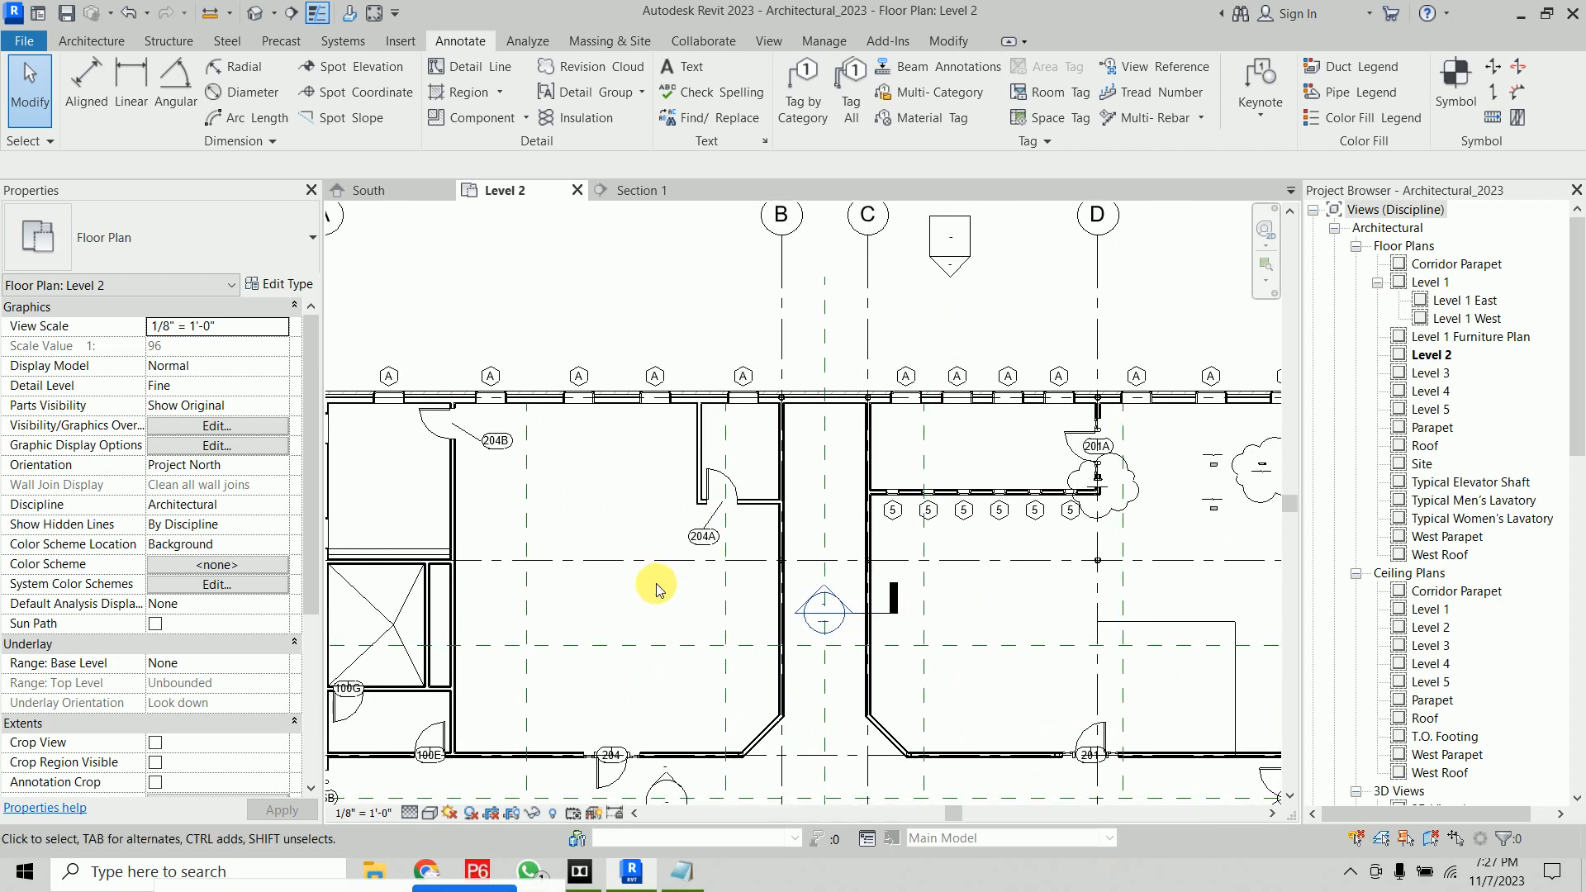
pyautogui.click(705, 541)
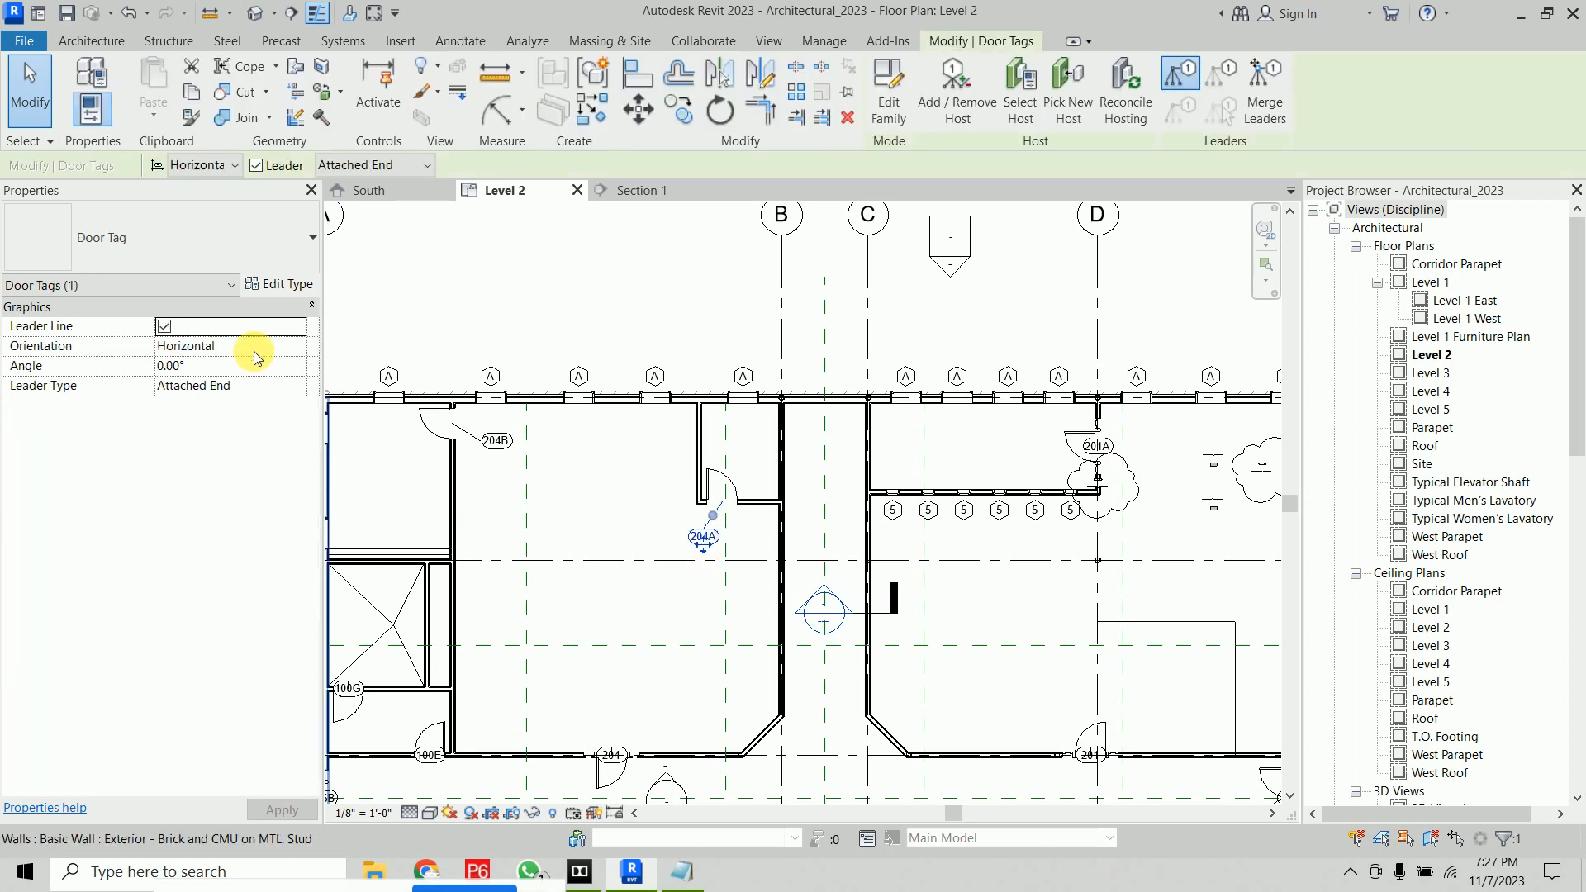
pyautogui.click(720, 486)
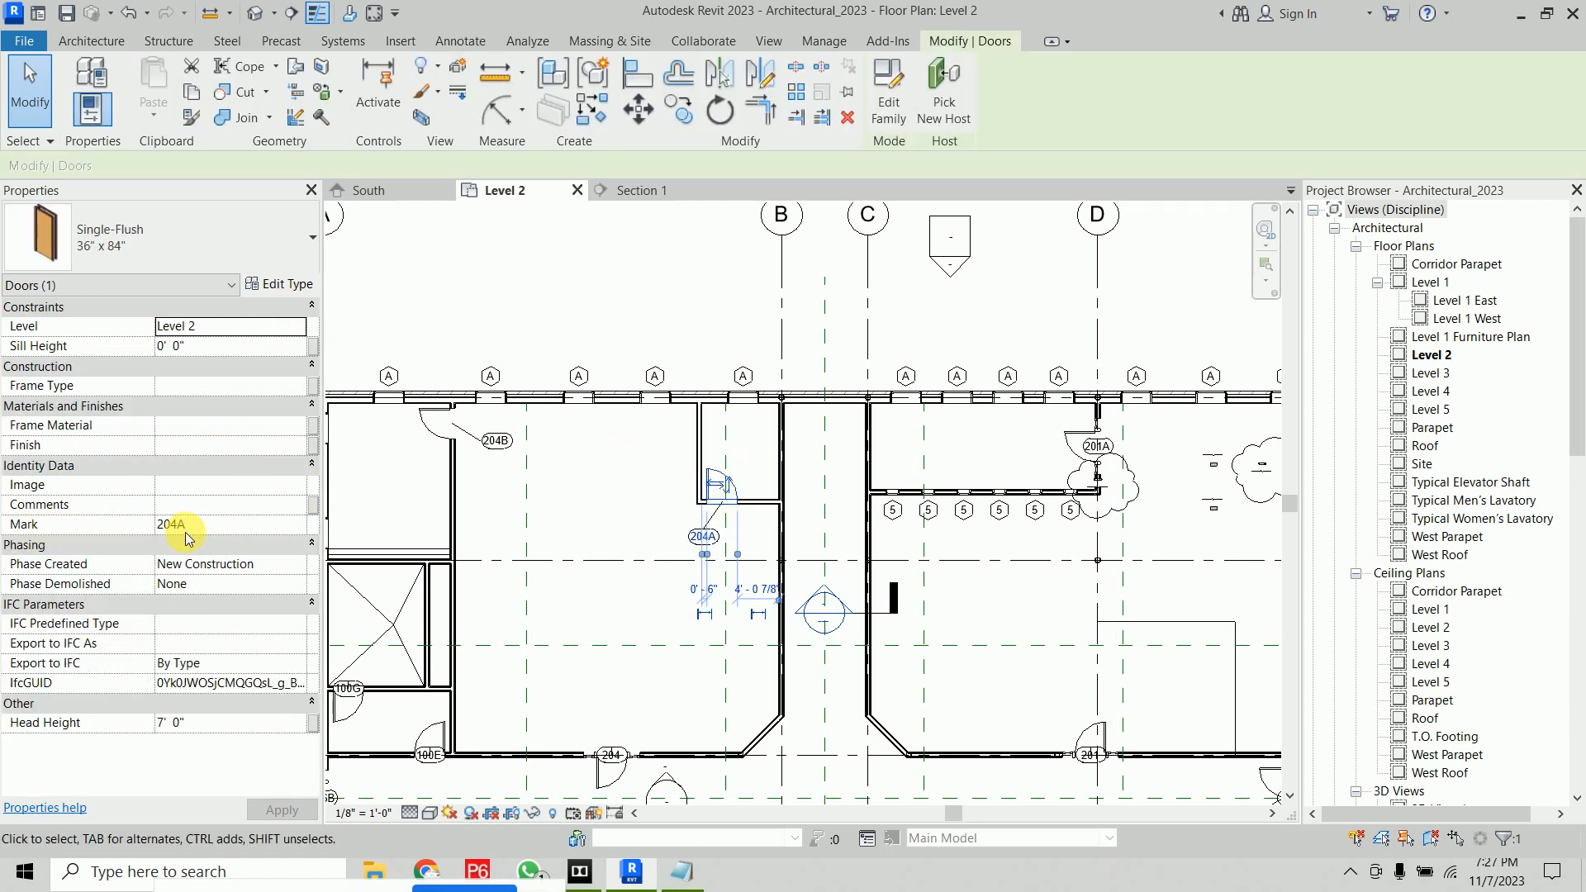
pyautogui.click(227, 526)
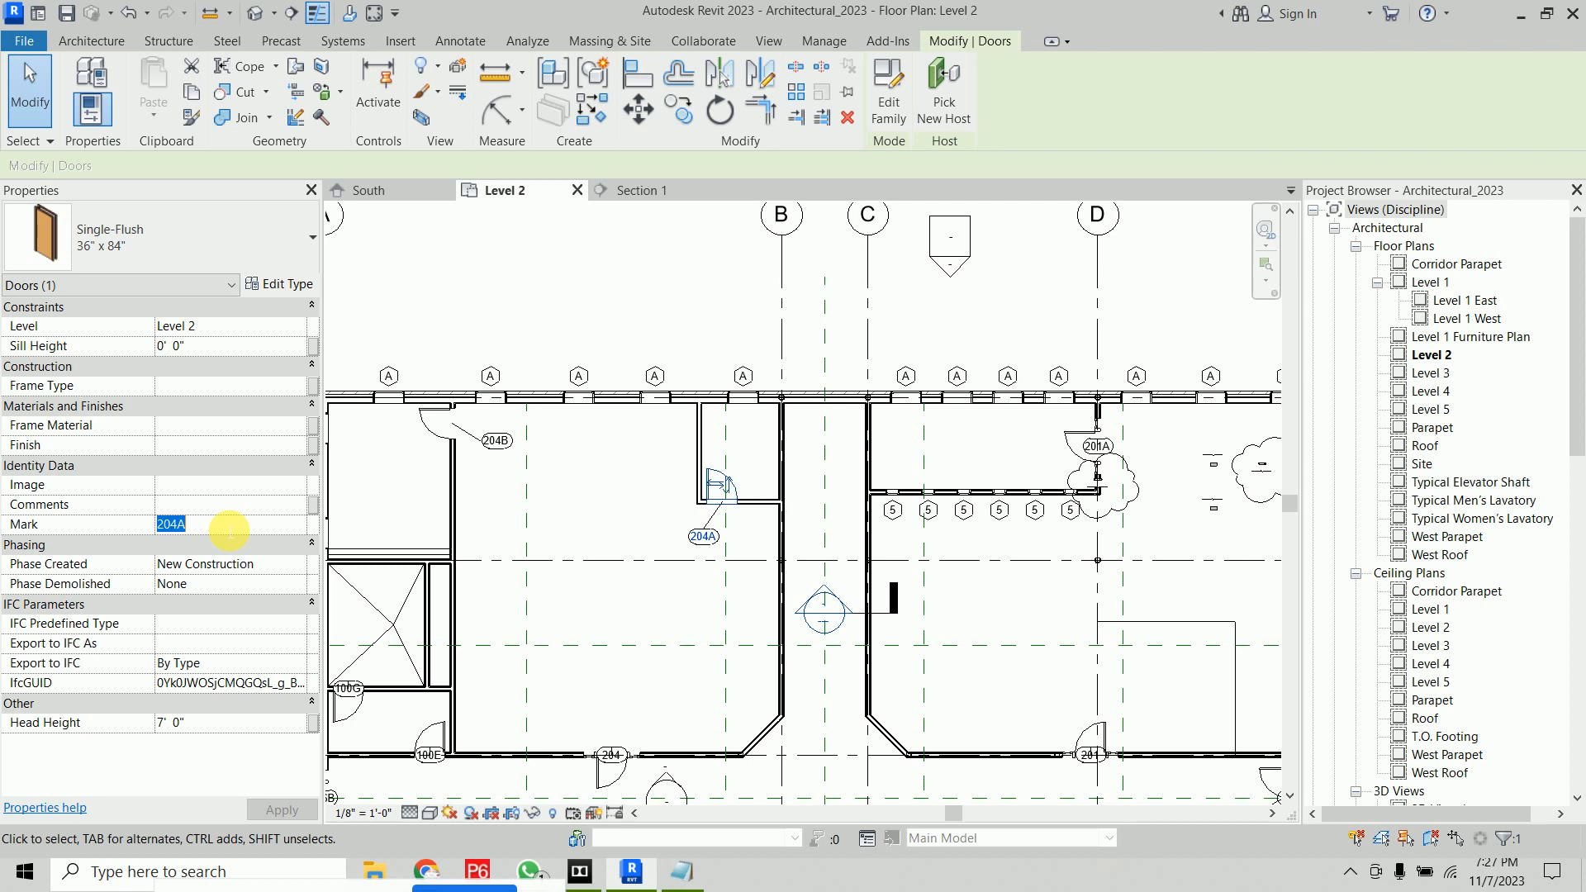
# Examine the type properties of doors 204A and 204B, including their Type Mark values
pyautogui.click(283, 285)
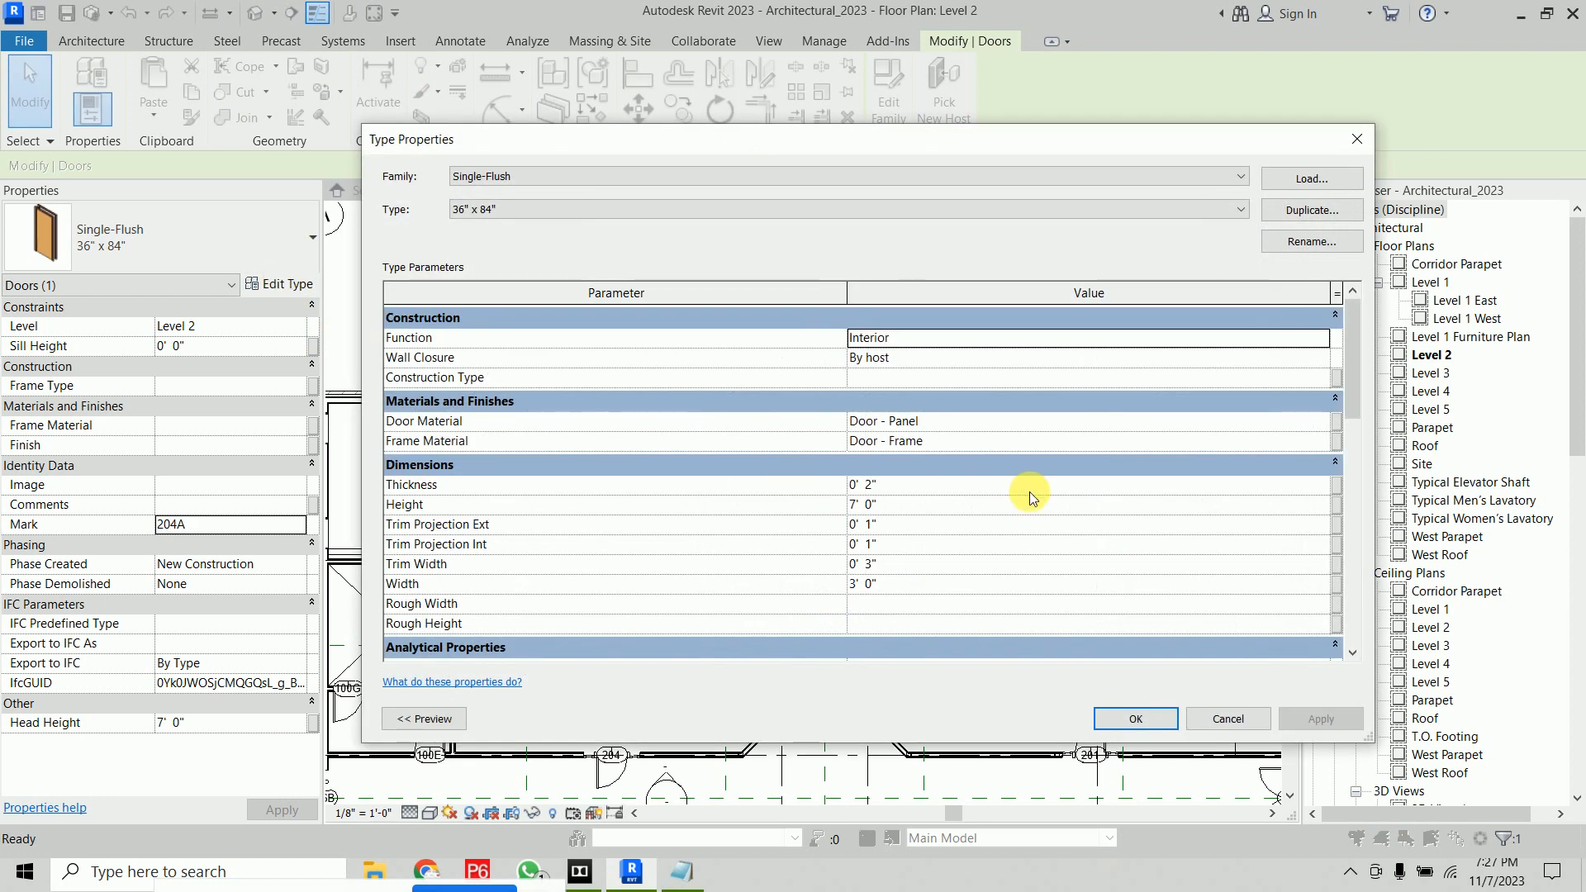
pyautogui.moveTo(1358, 361); pyautogui.dragTo(1363, 555)
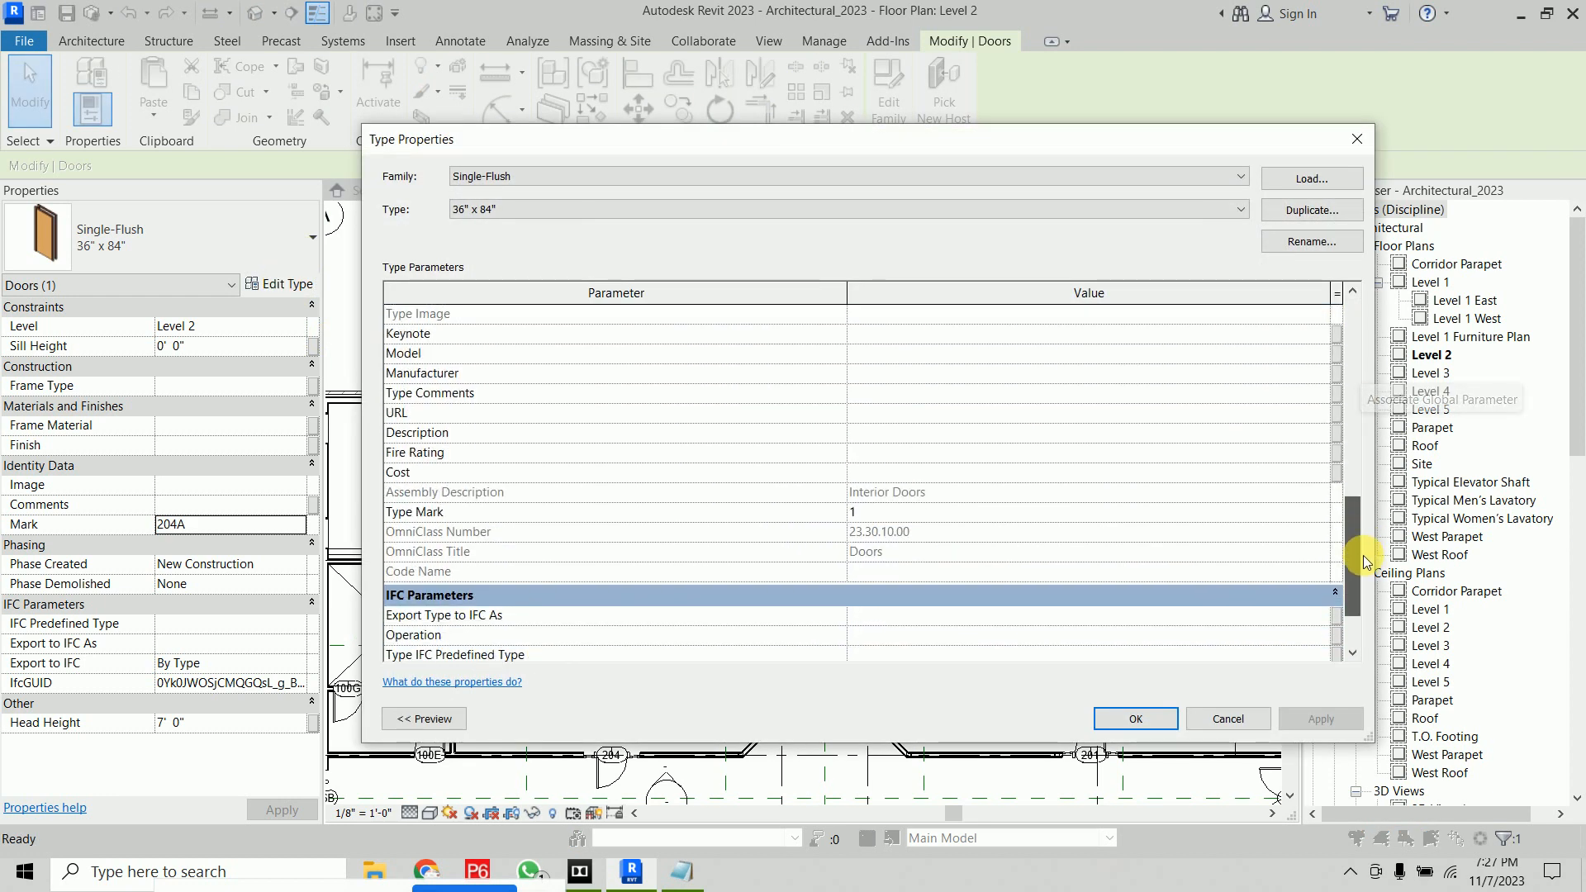
pyautogui.click(1115, 709)
pyautogui.click(647, 590)
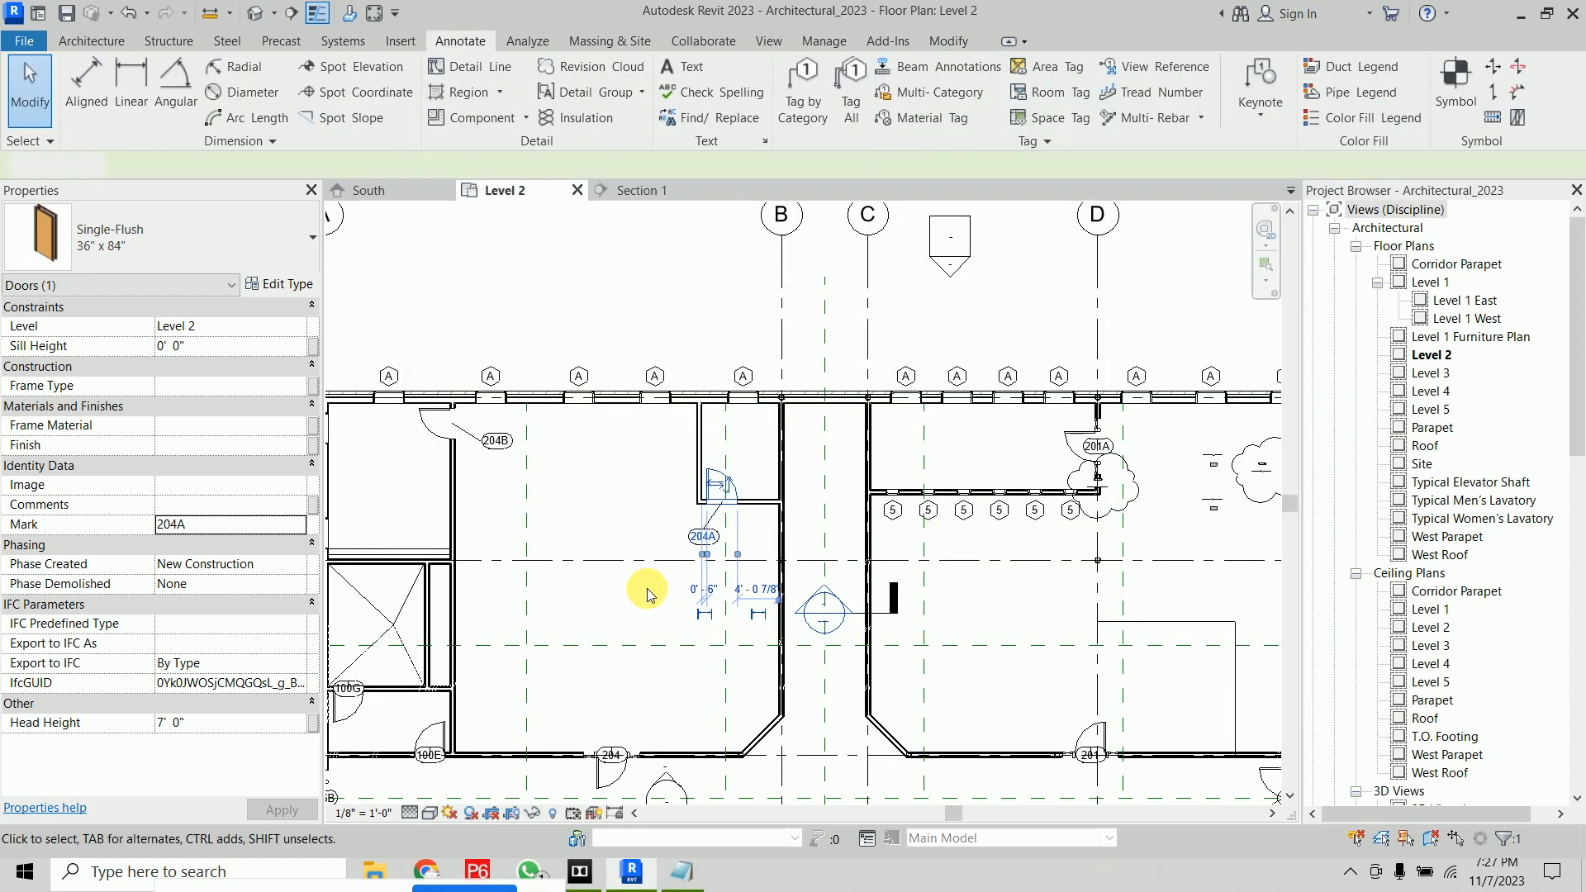
pyautogui.click(429, 421)
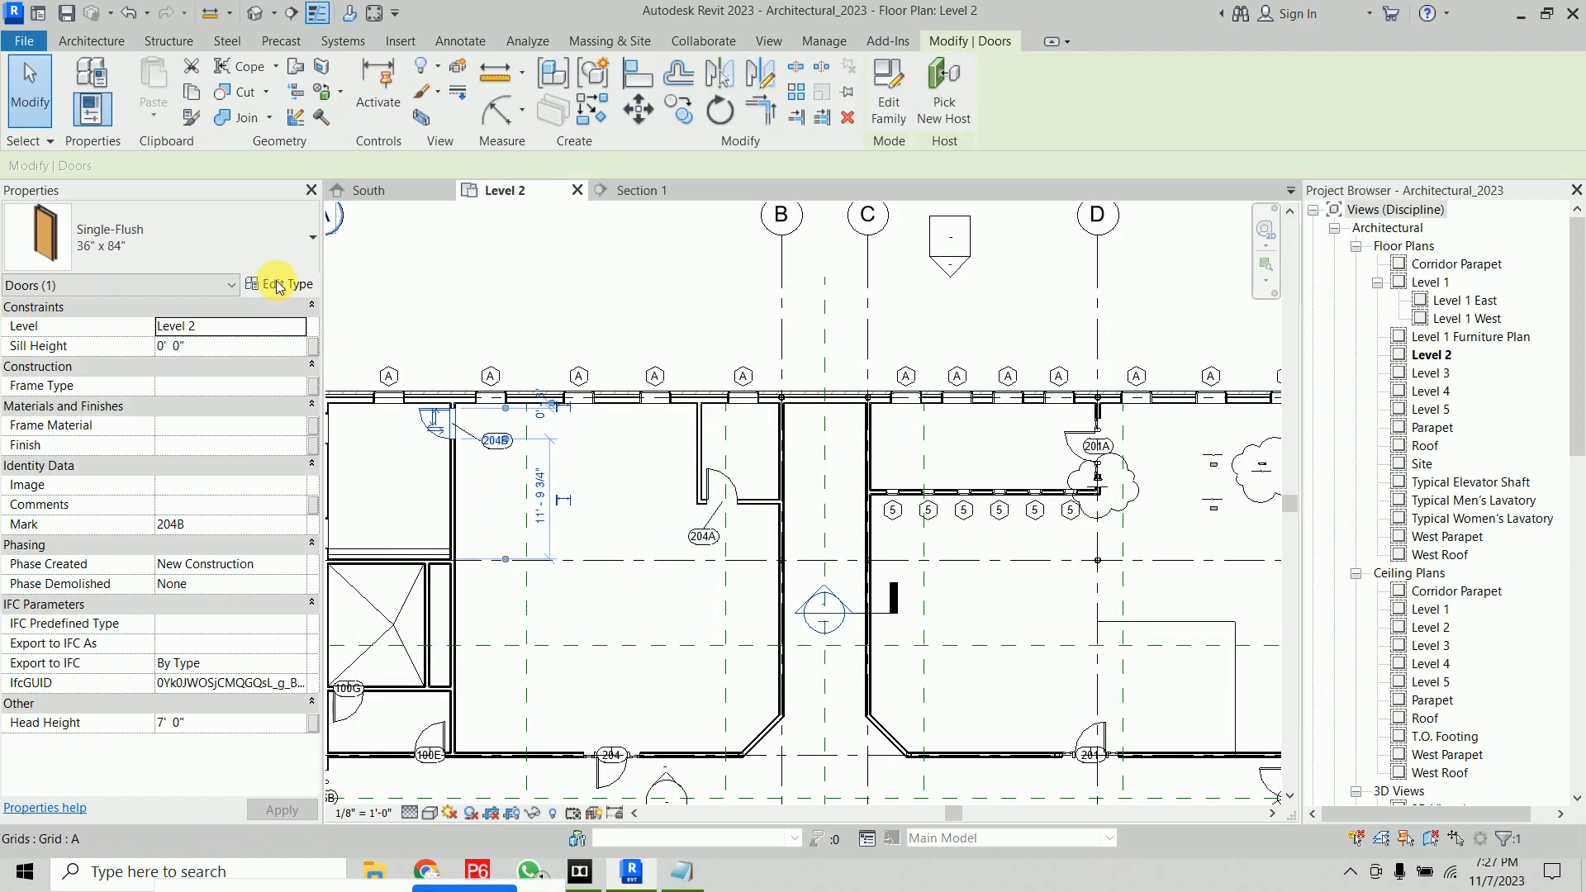
pyautogui.scroll(-8, 964, 570)
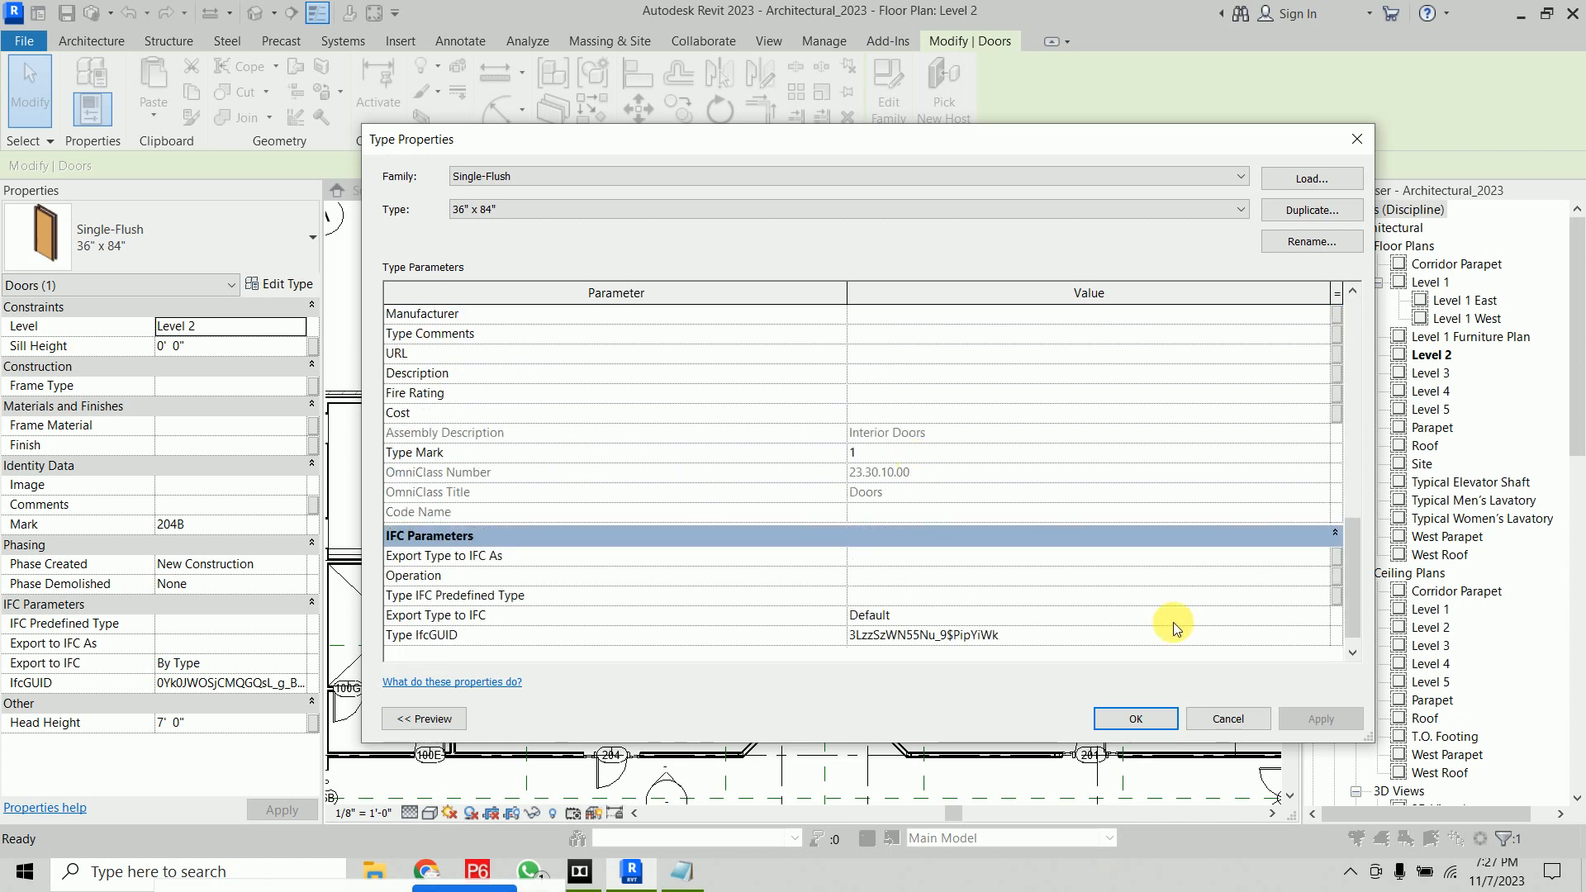
pyautogui.click(1134, 719)
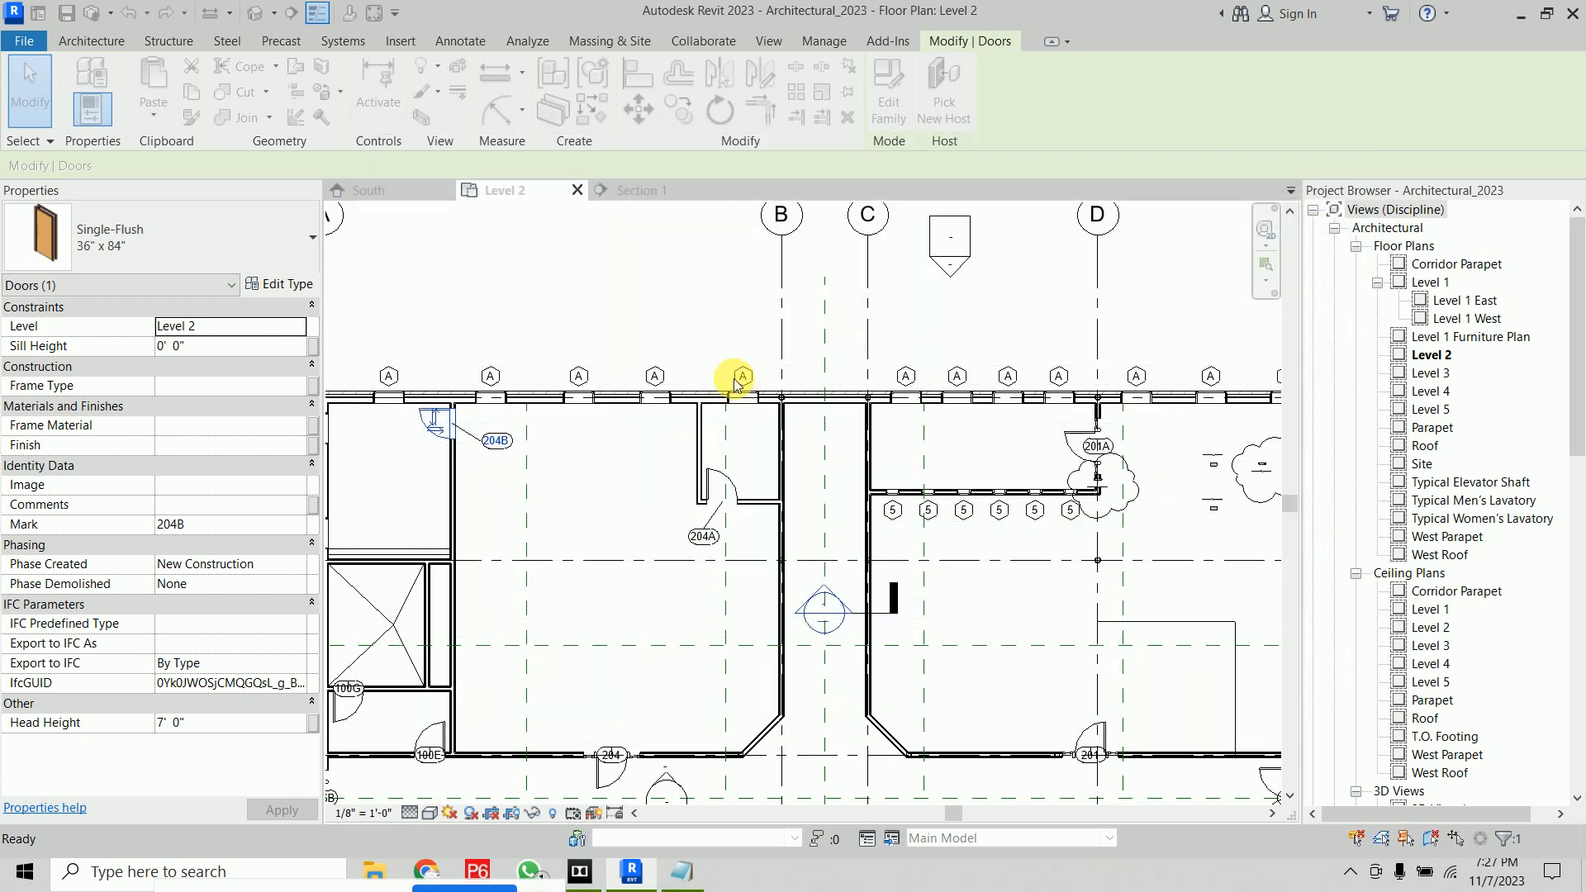
pyautogui.click(667, 303)
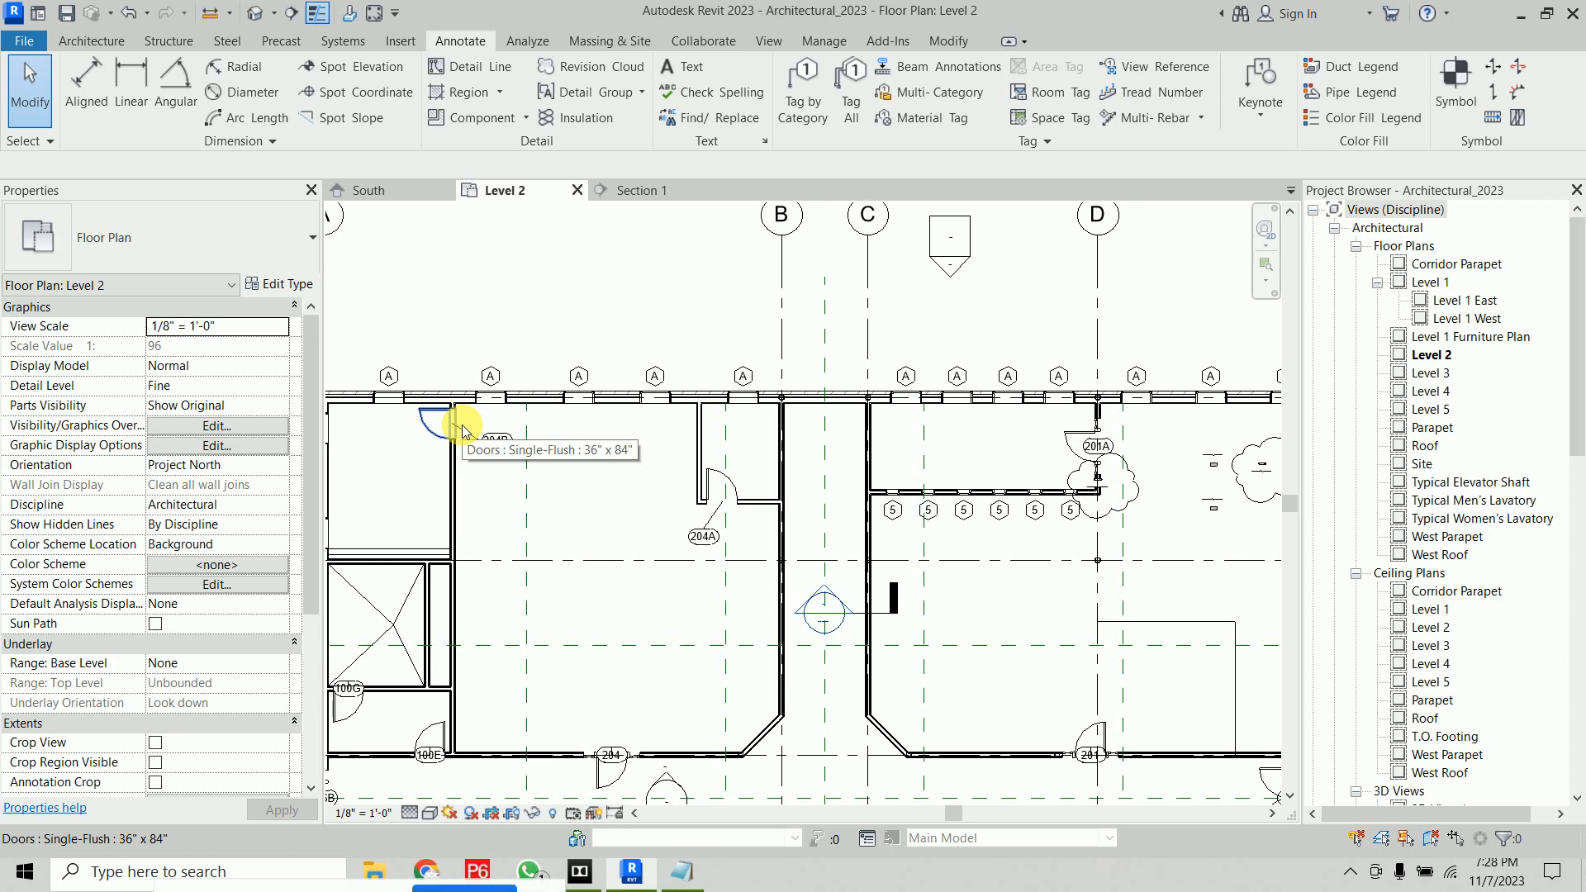
# Open the door tag family for editing and select its label
pyautogui.click(510, 453)
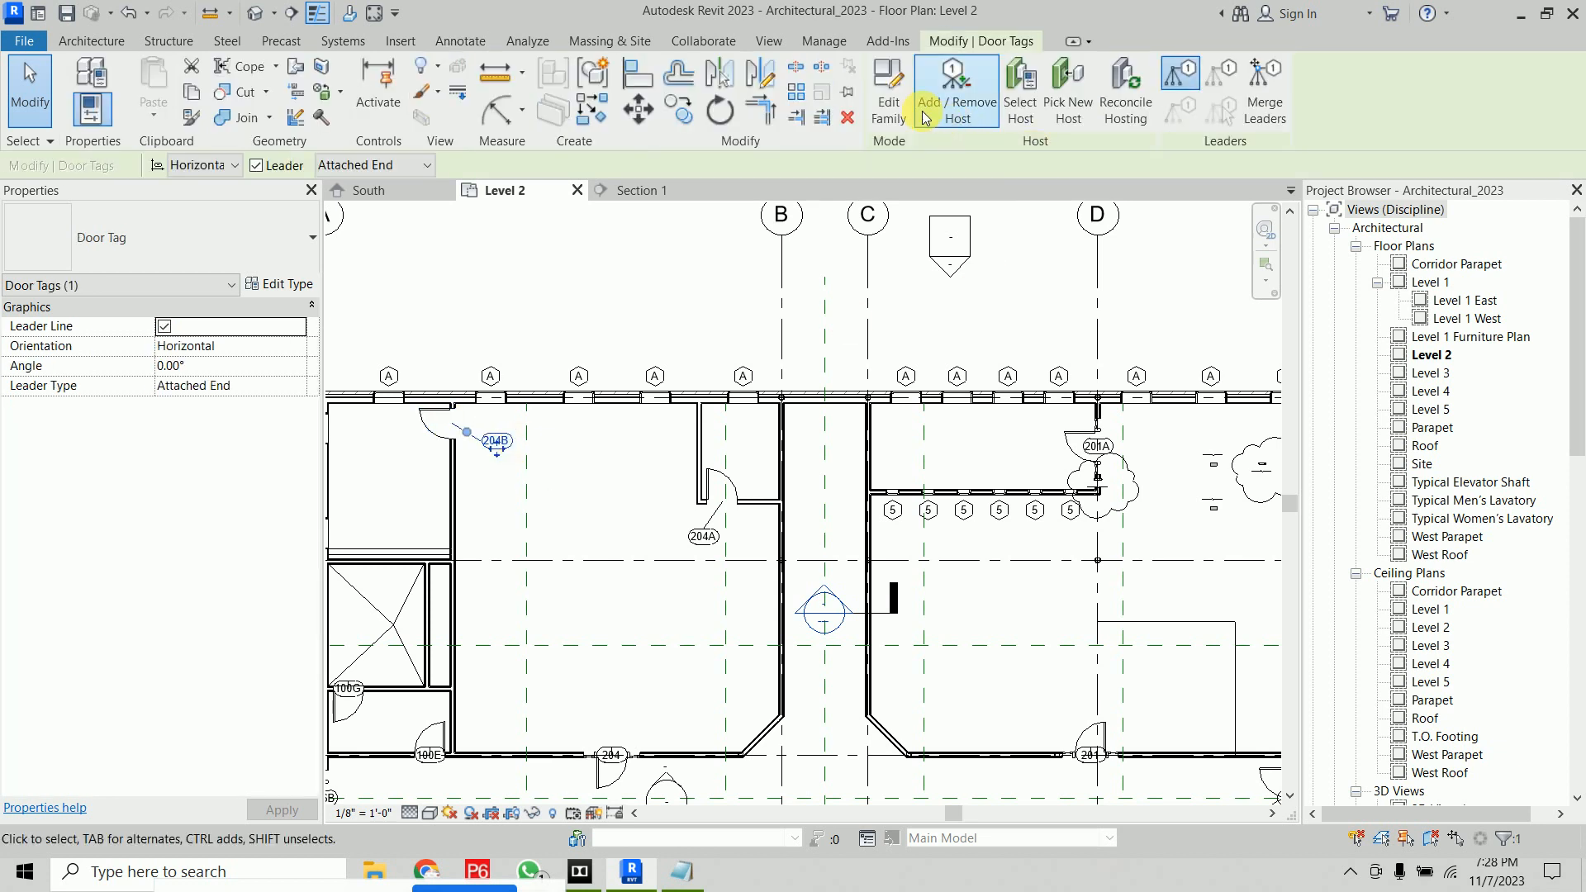
pyautogui.click(901, 98)
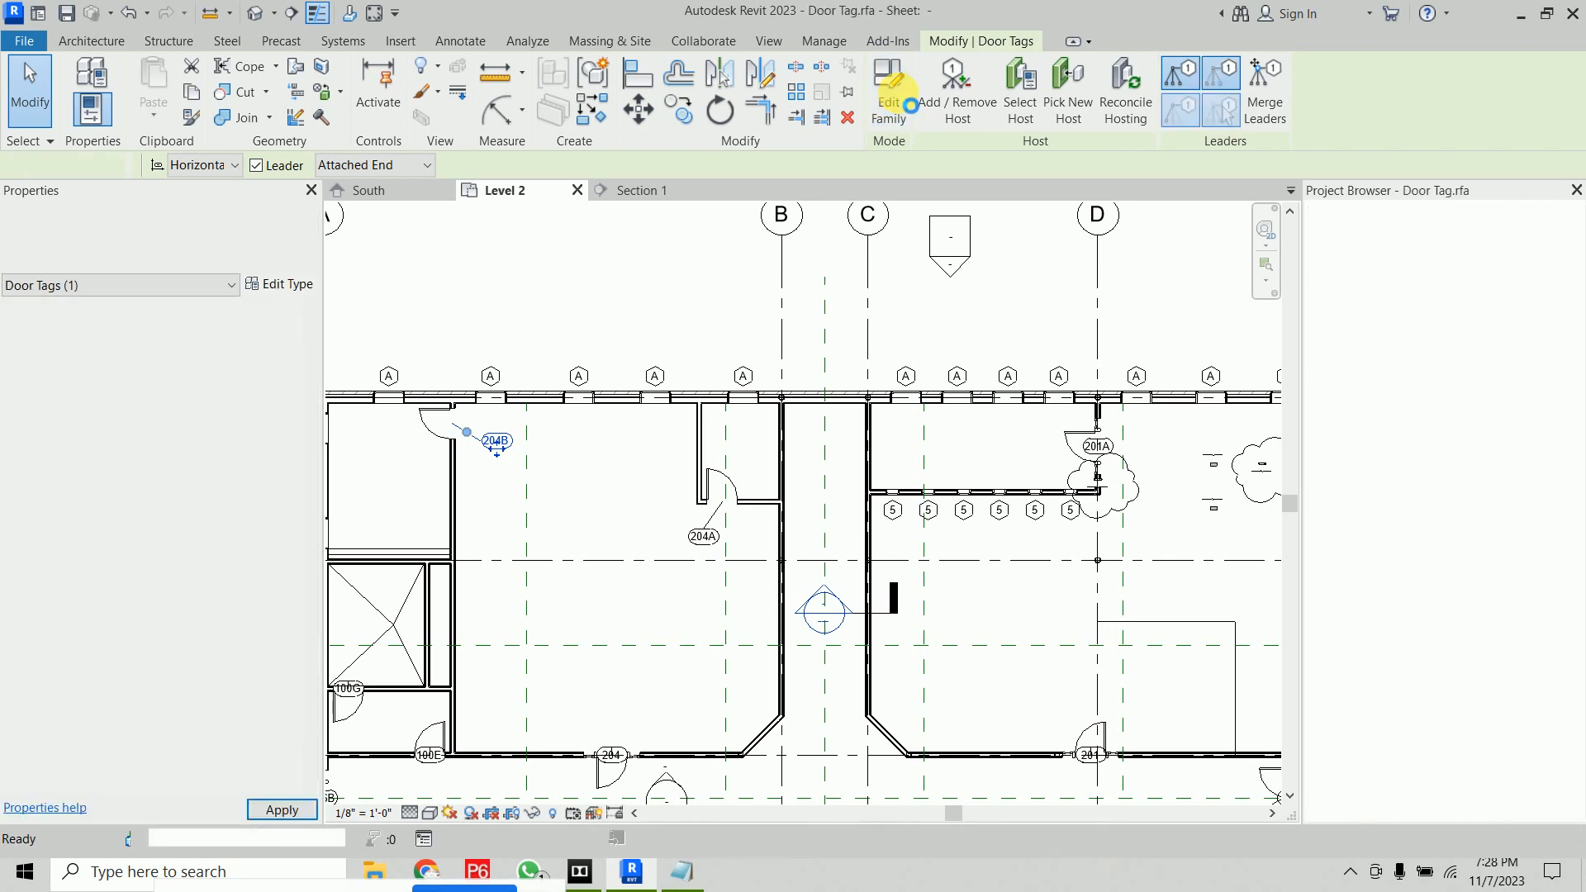
pyautogui.click(905, 454)
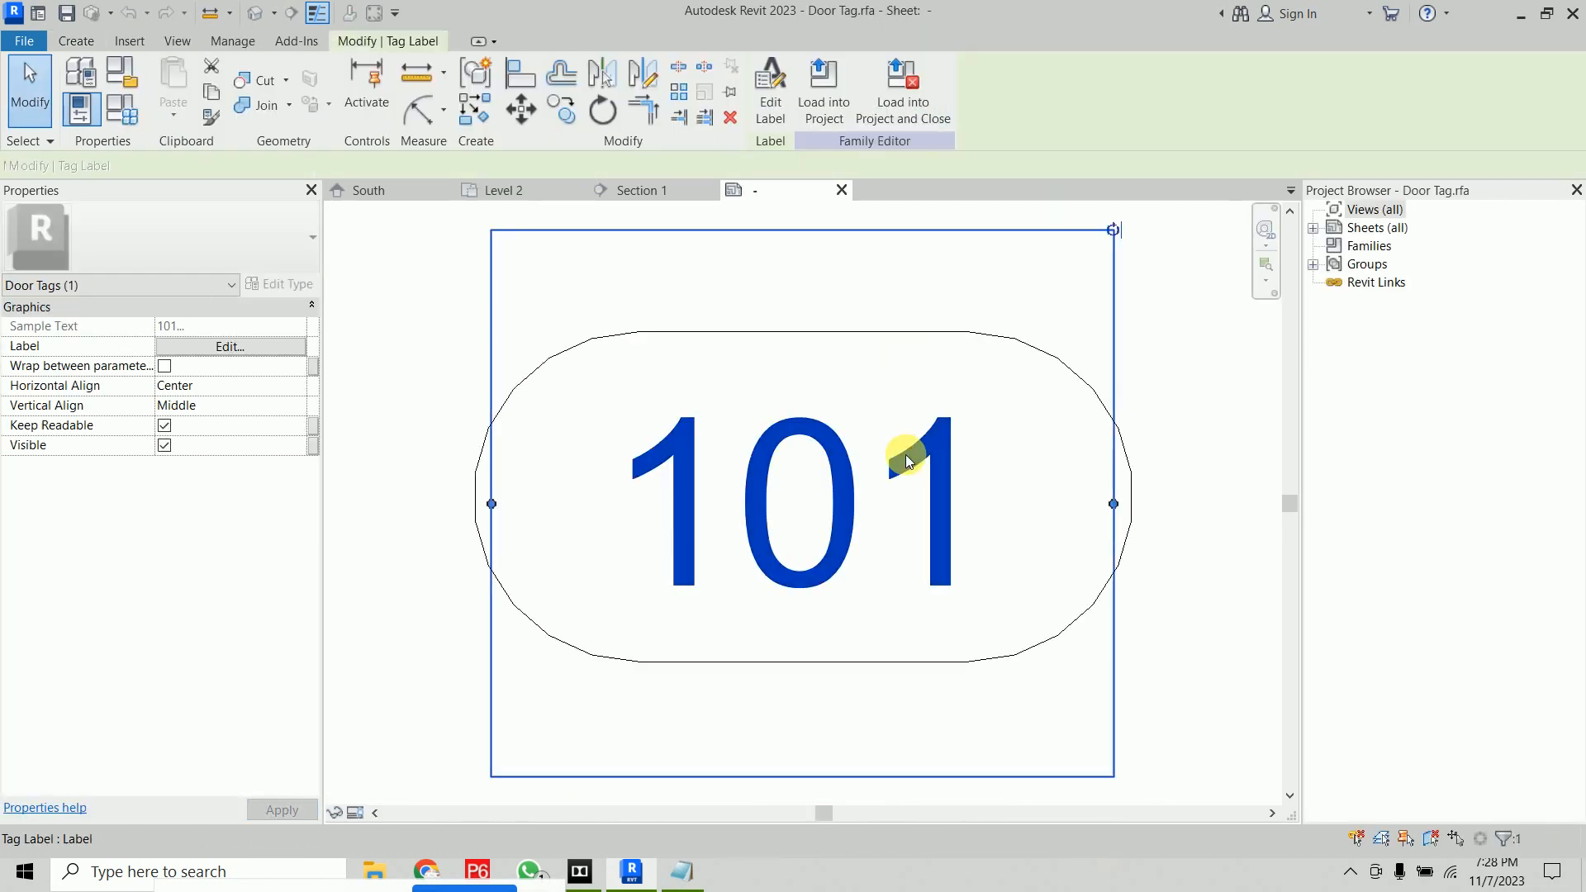
# Edit the tag label so it shows the Type Mark parameter instead of Mark
pyautogui.click(251, 347)
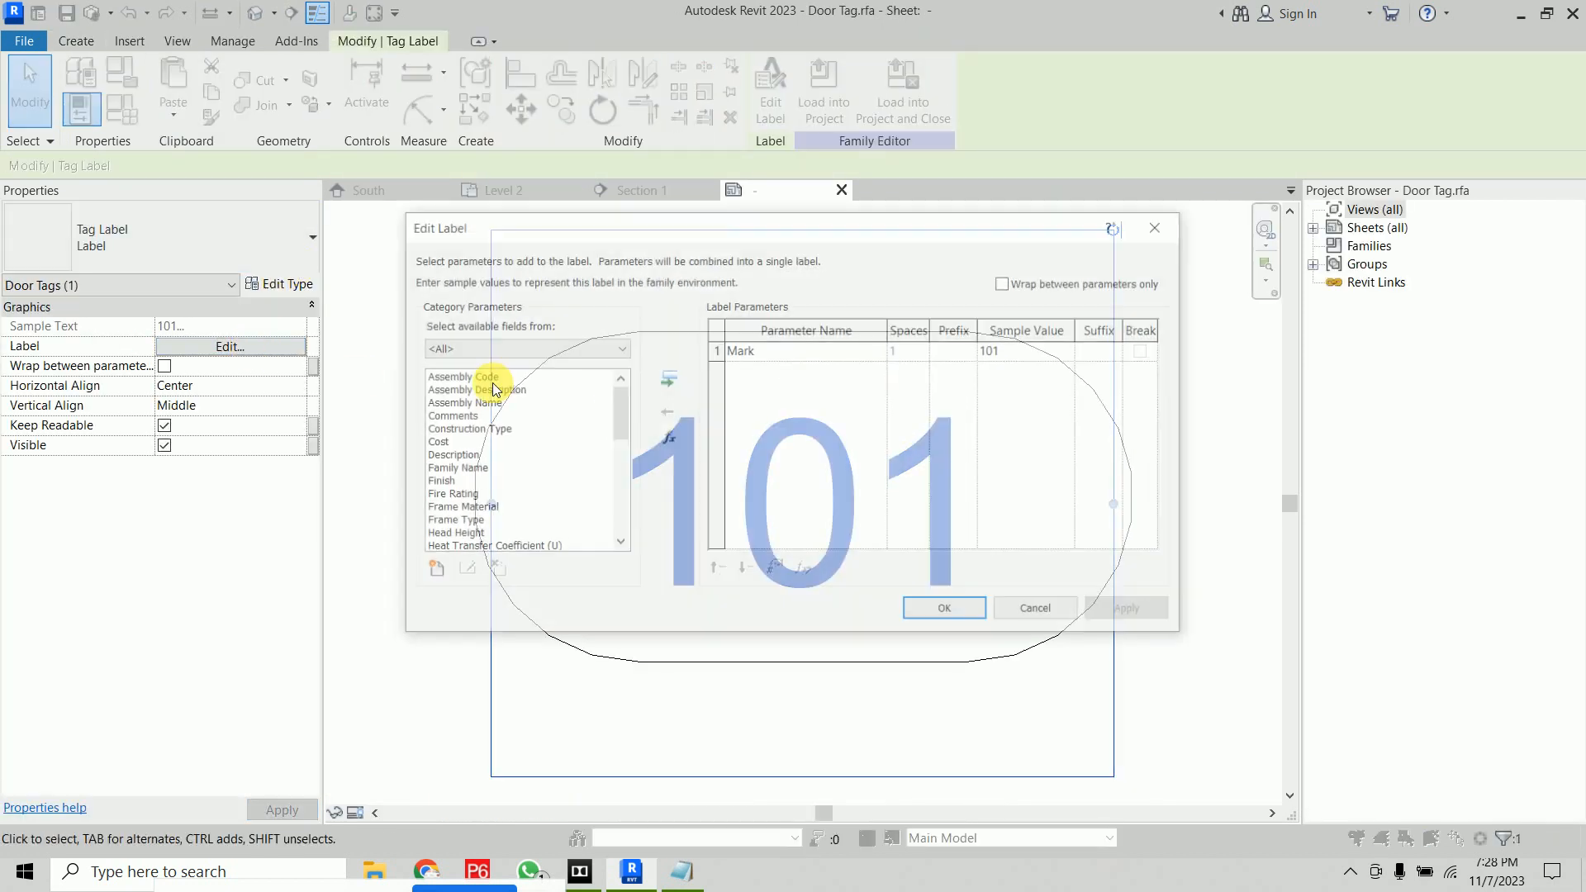
pyautogui.click(776, 350)
pyautogui.click(665, 412)
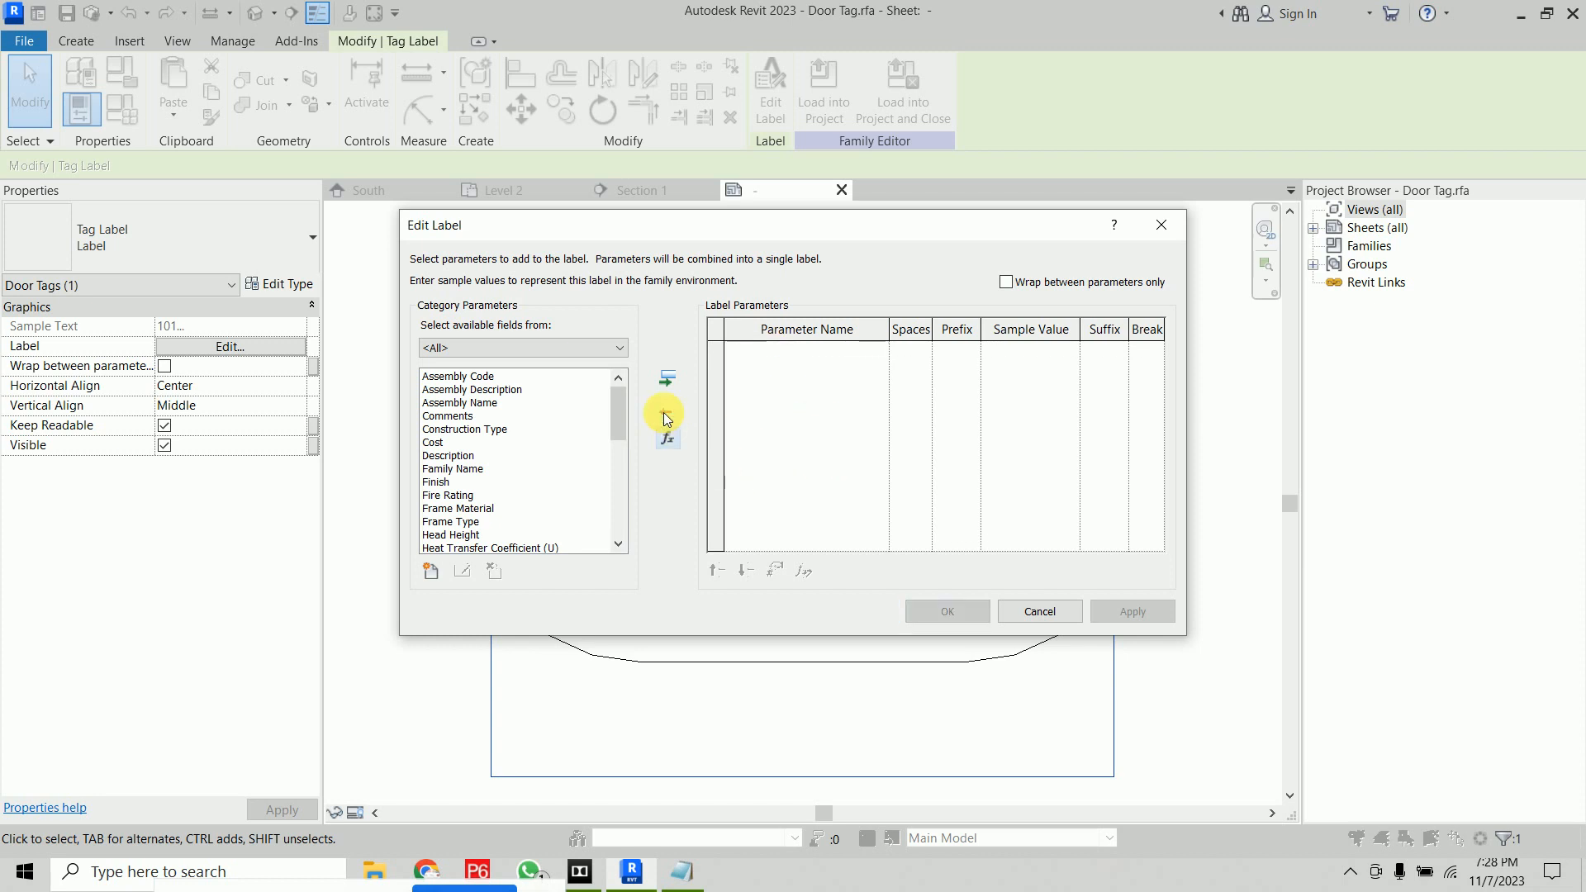
pyautogui.moveTo(619, 413); pyautogui.dragTo(617, 488)
pyautogui.scroll(-2, 468, 529)
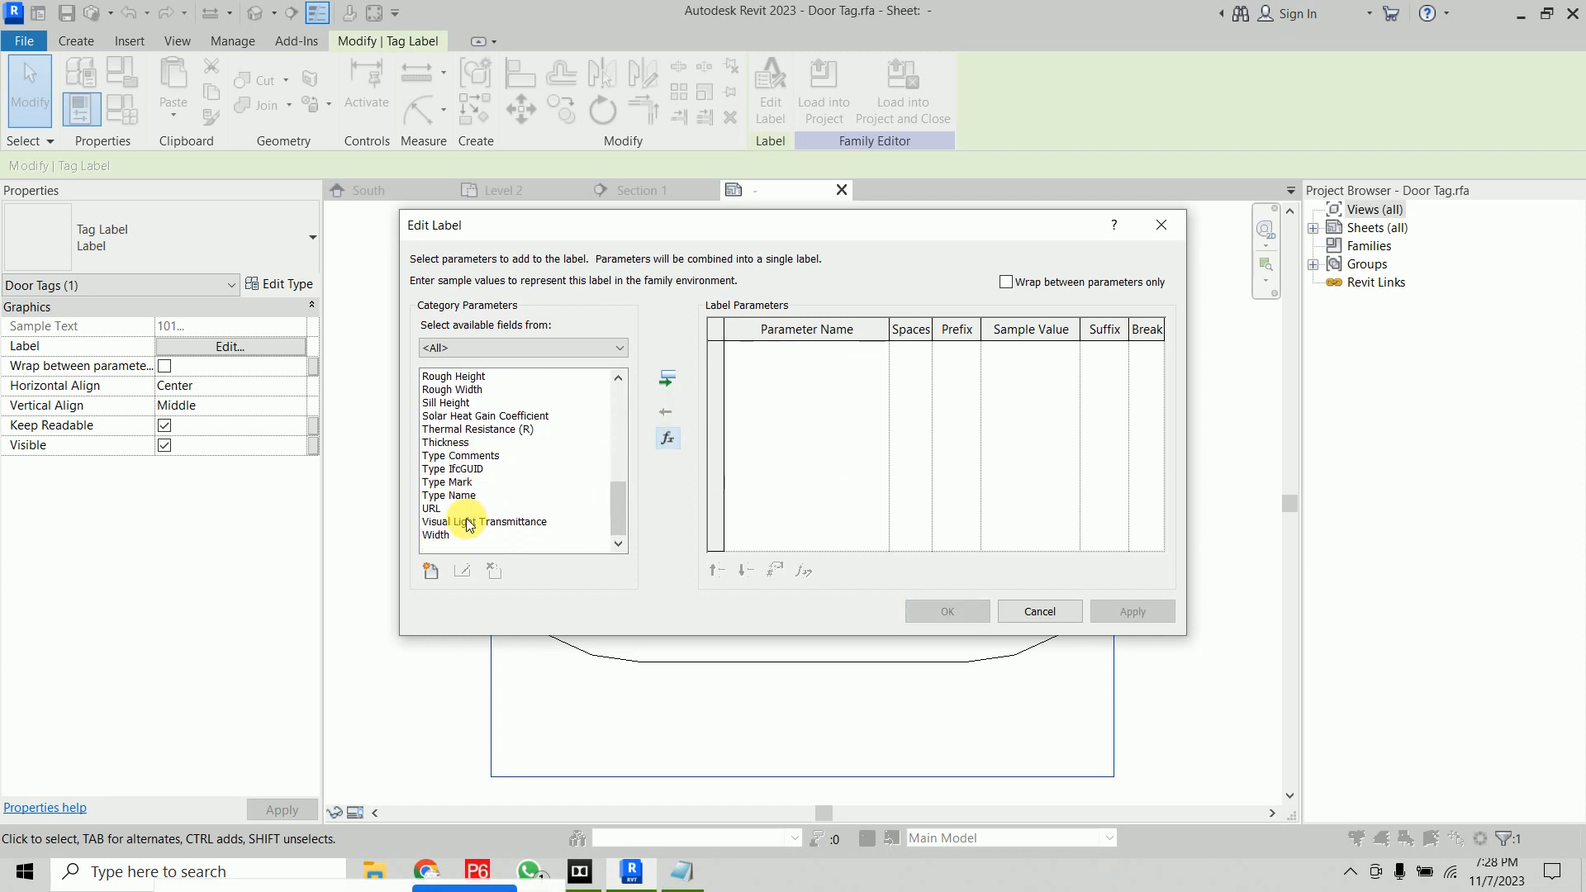
pyautogui.click(470, 484)
pyautogui.click(667, 379)
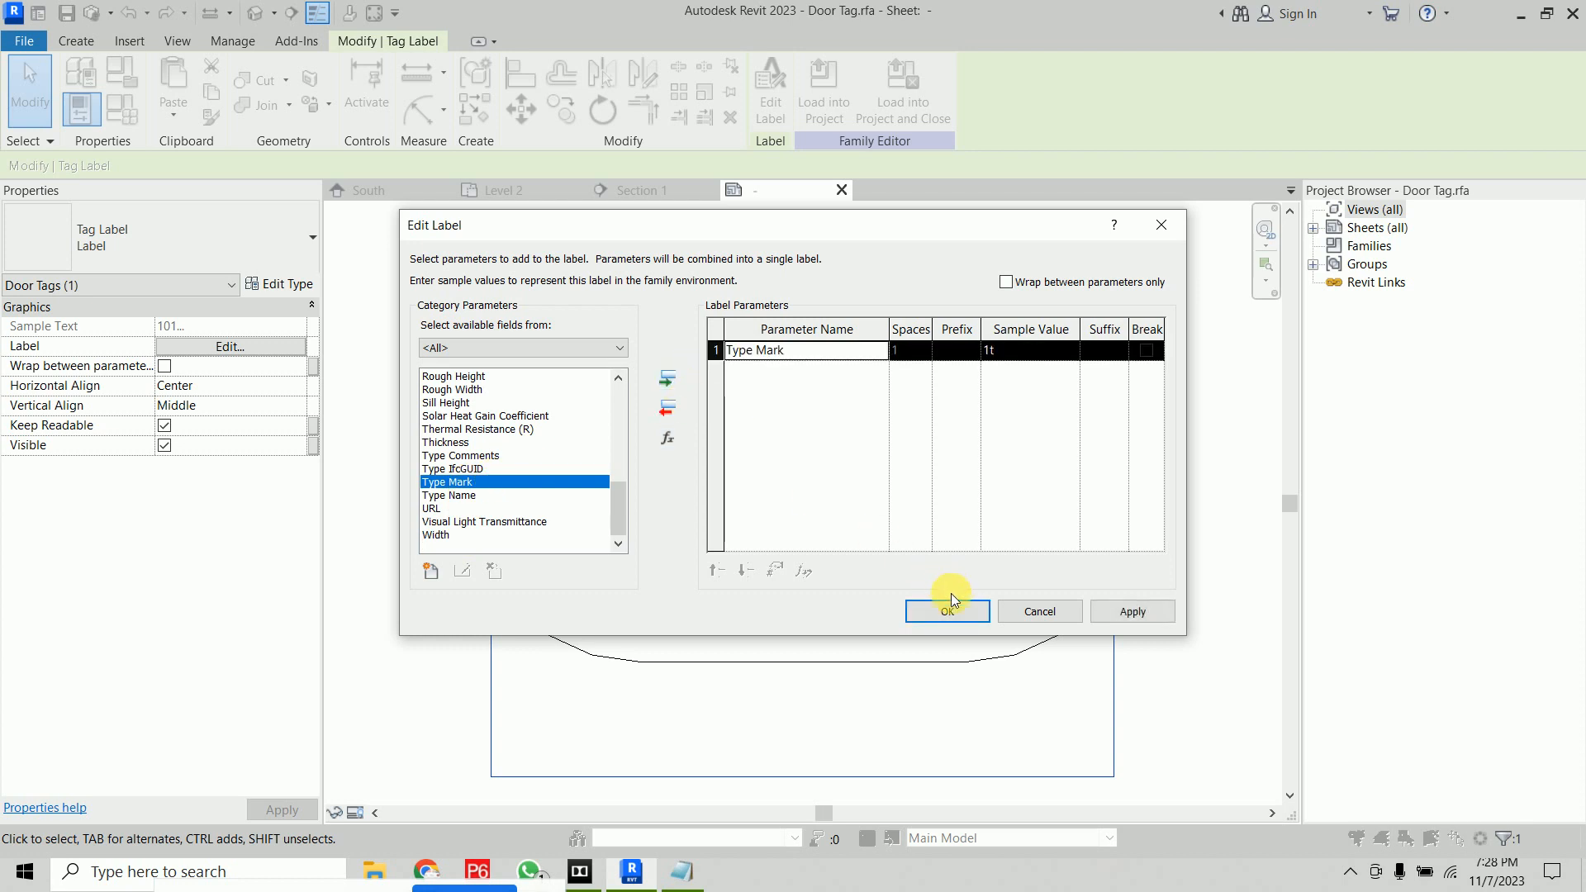
pyautogui.click(950, 611)
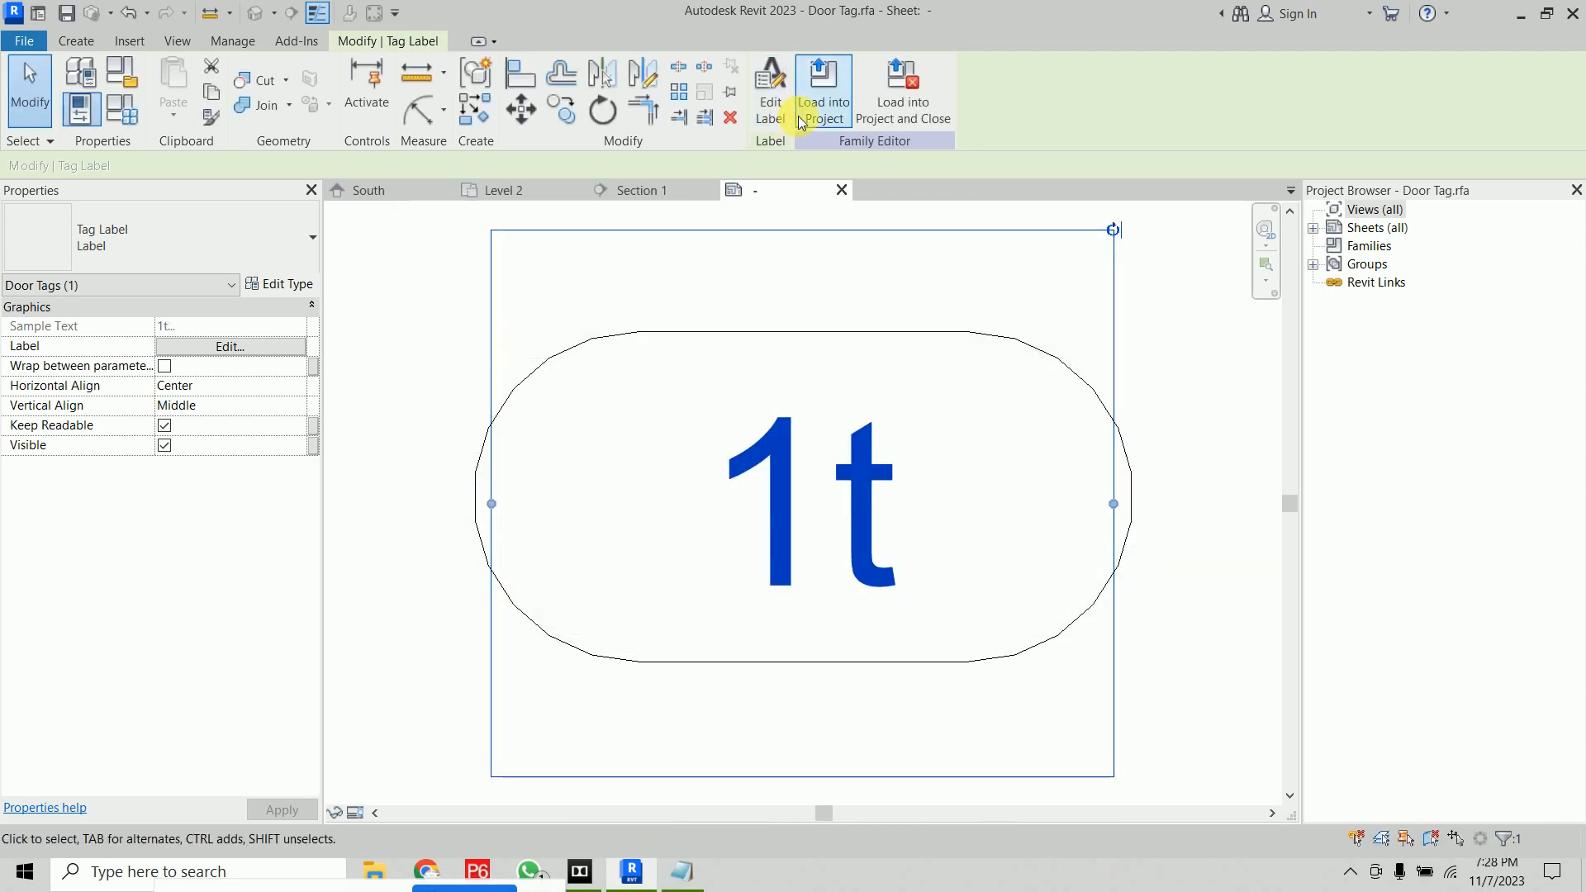
# Load the edited door tag into the project, overwriting the existing version and its parameter values
pyautogui.click(918, 107)
pyautogui.click(846, 433)
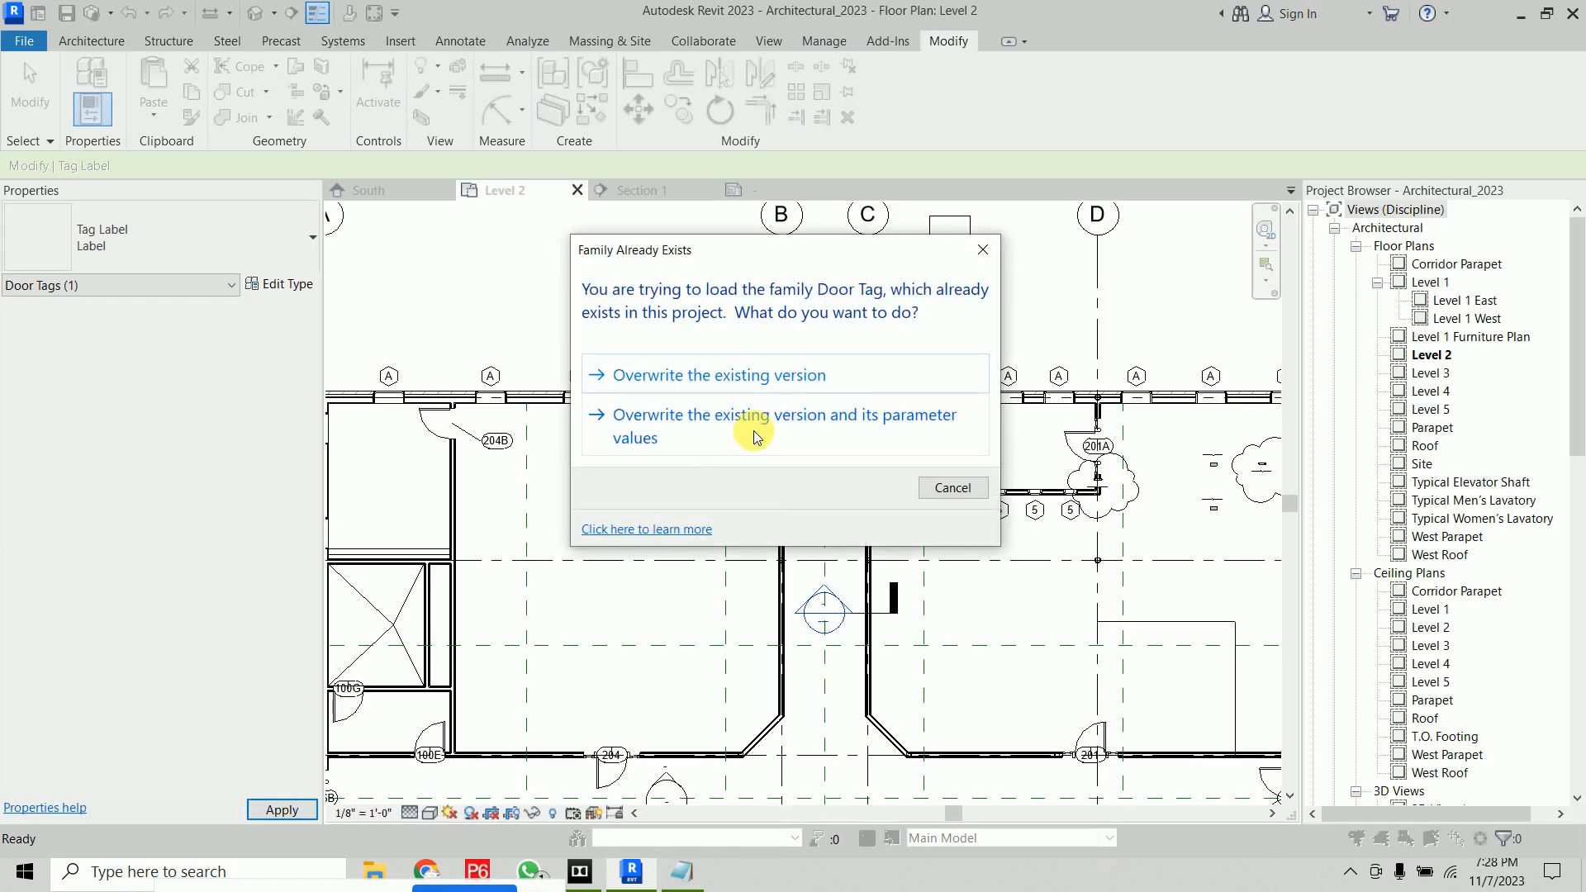
pyautogui.click(752, 431)
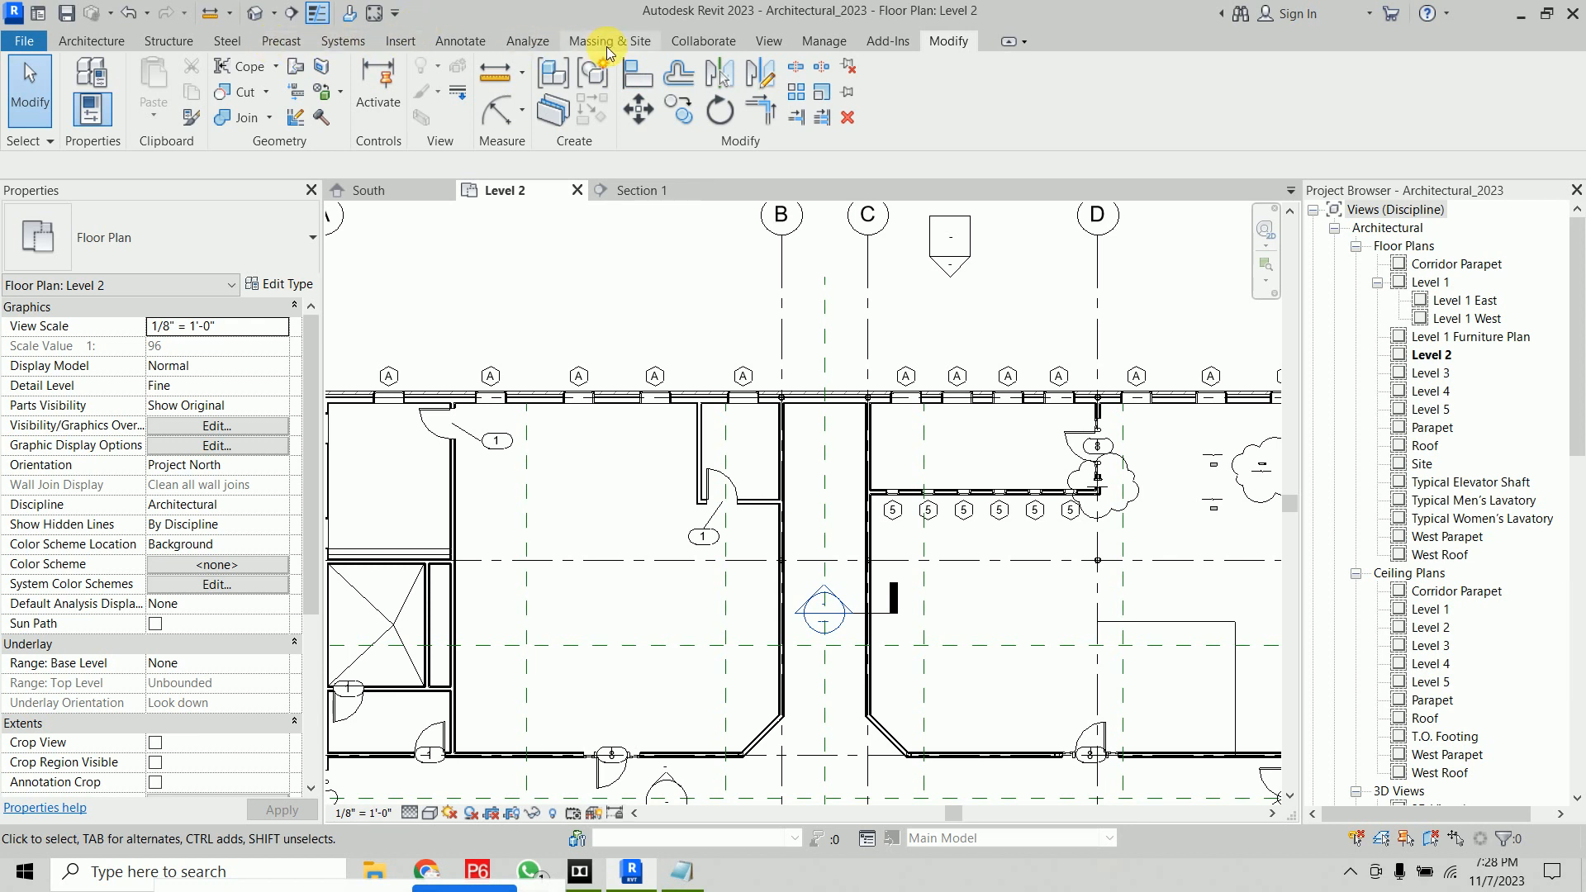
# In Section 1, place a Material Tag with a leader pointing to the interior partition wall
pyautogui.click(464, 45)
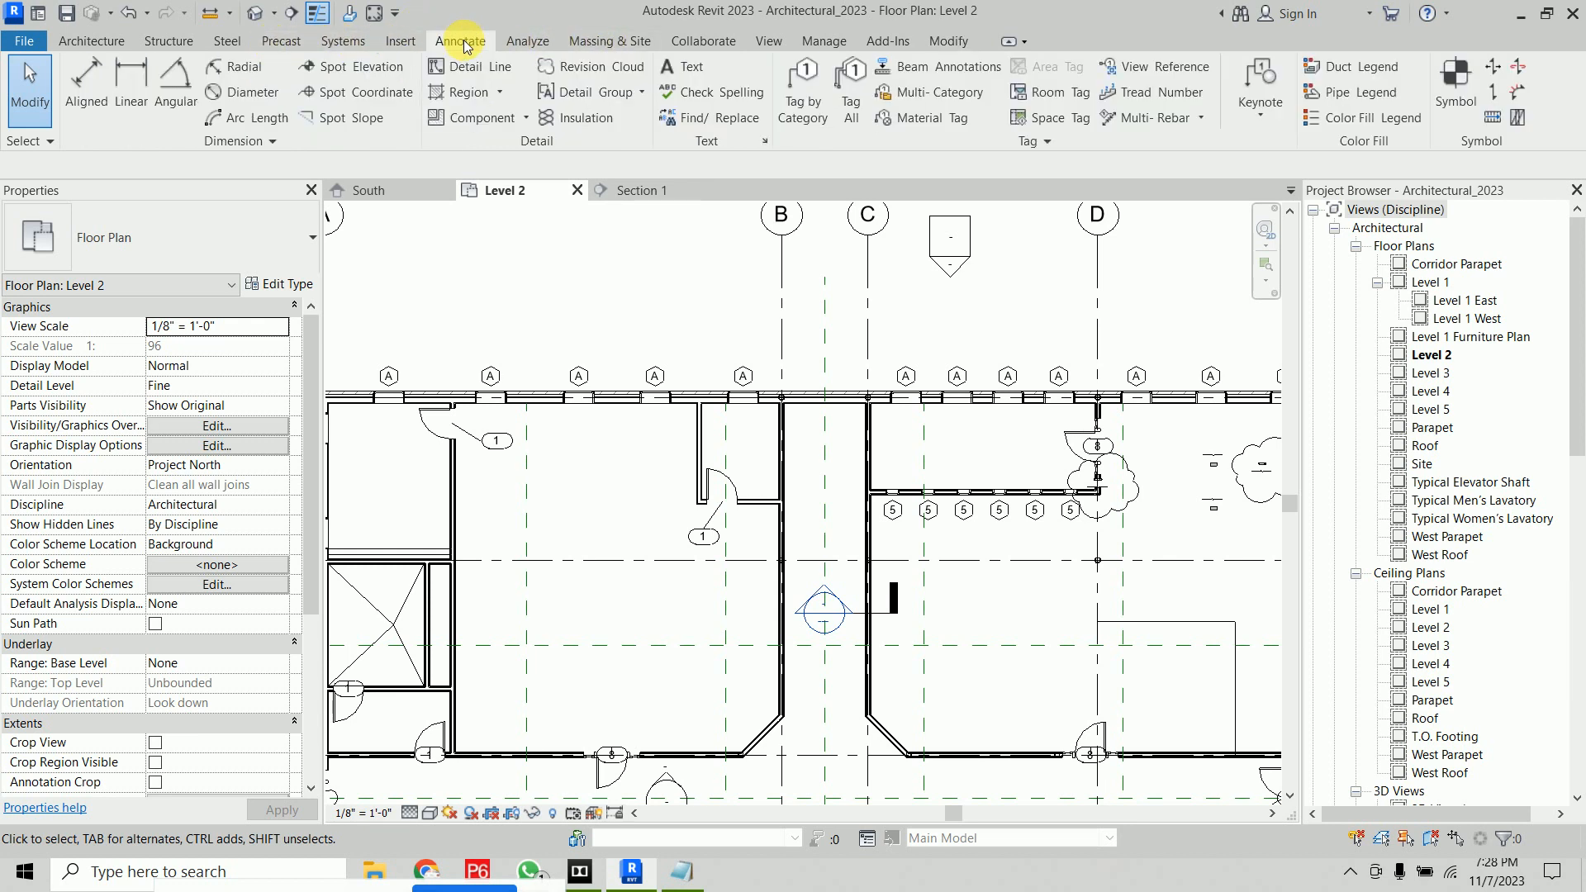
pyautogui.click(636, 188)
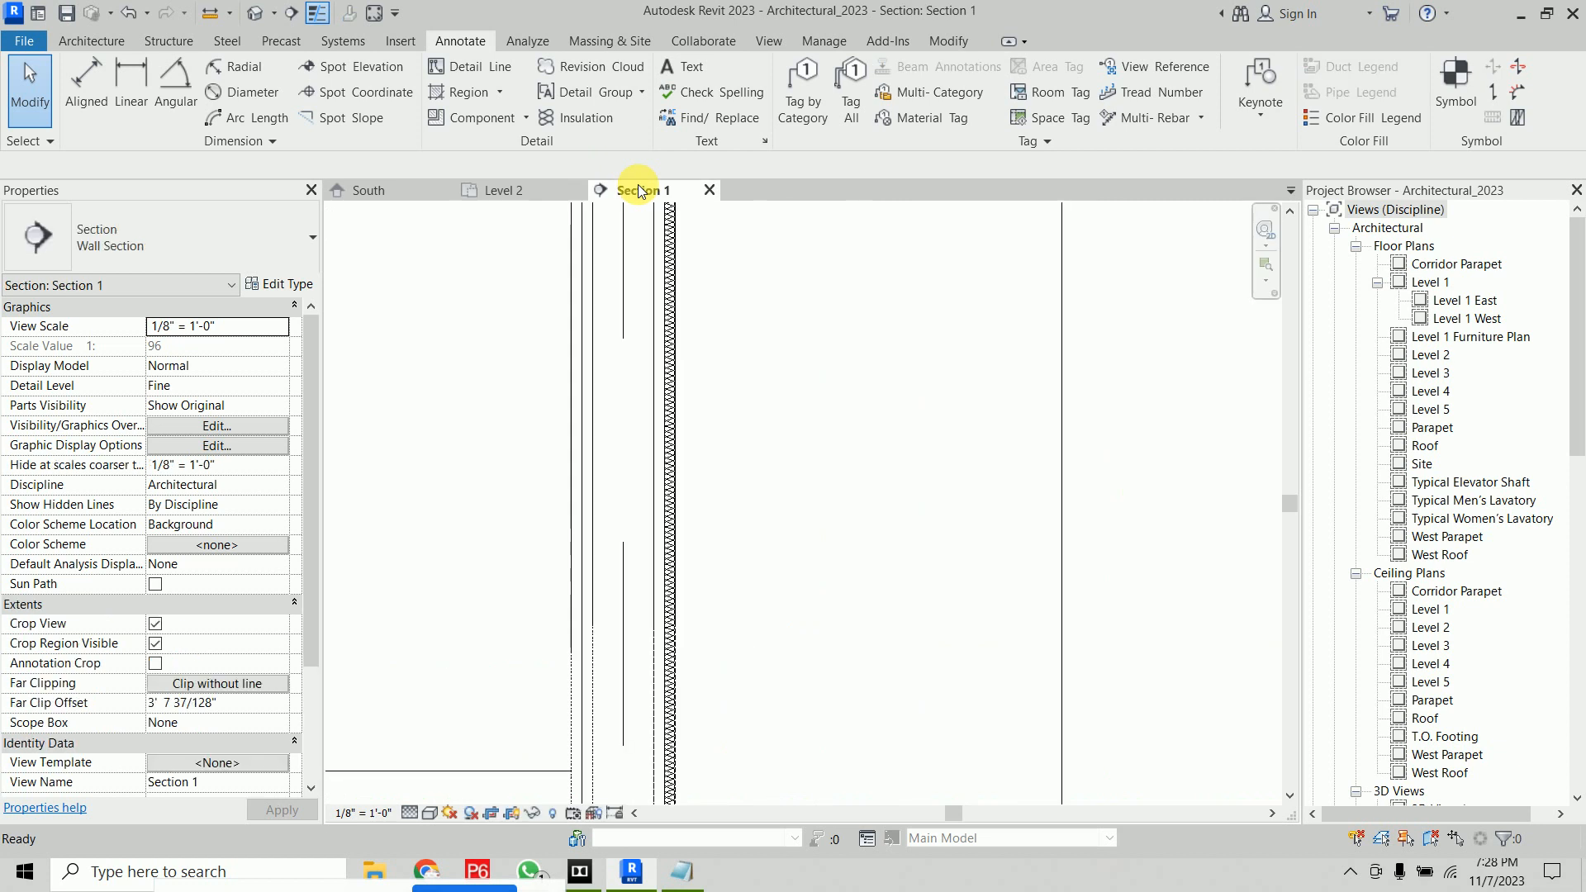
pyautogui.moveTo(802, 423); pyautogui.dragTo(965, 851, button='middle')
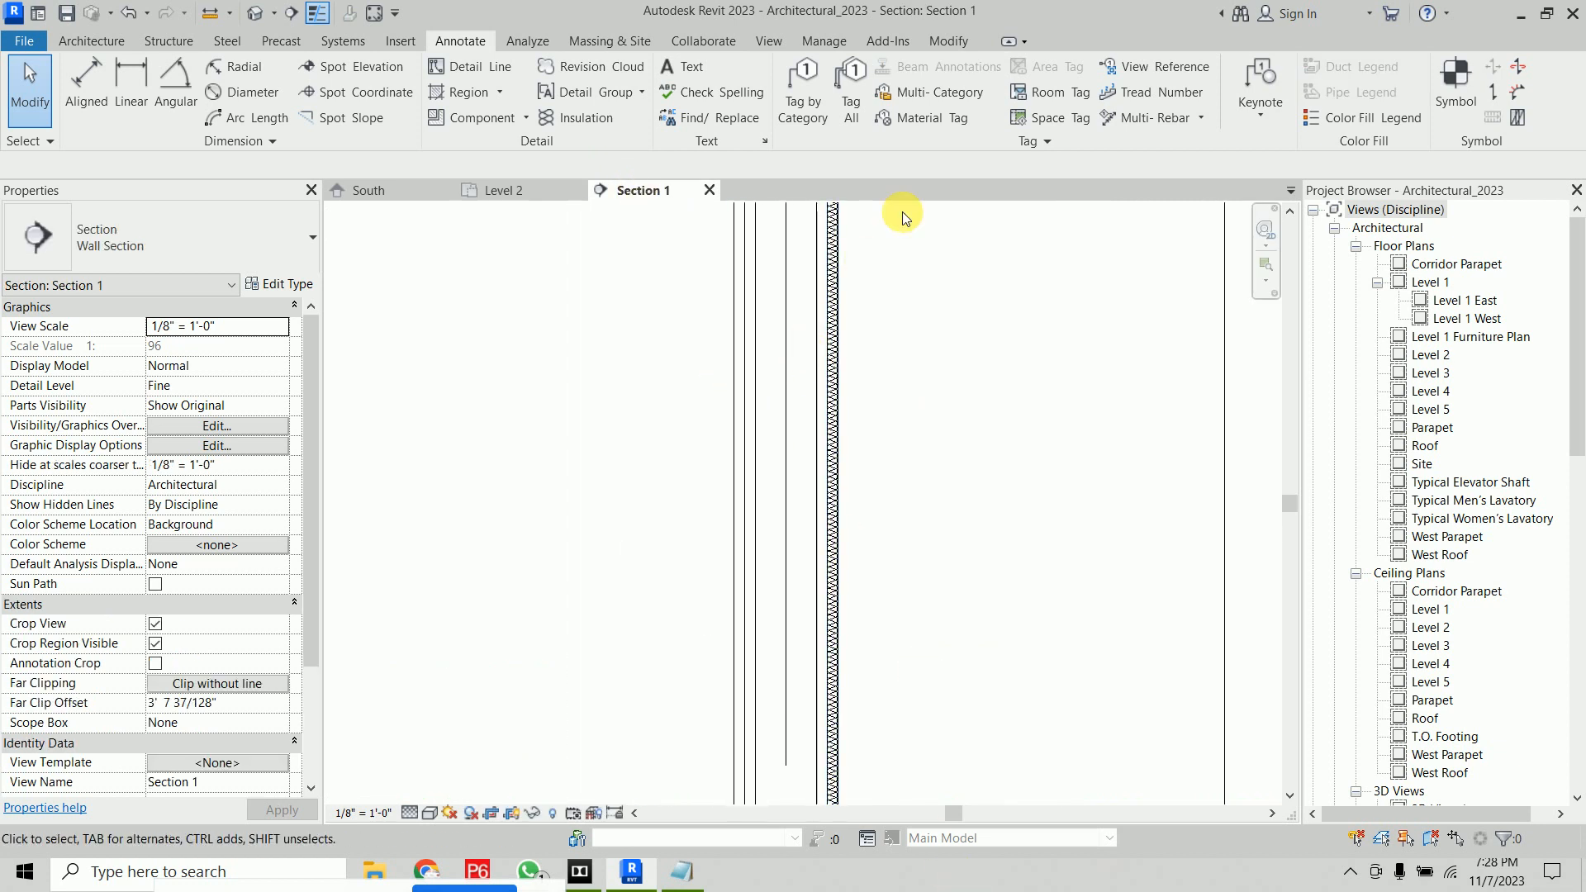
pyautogui.click(957, 128)
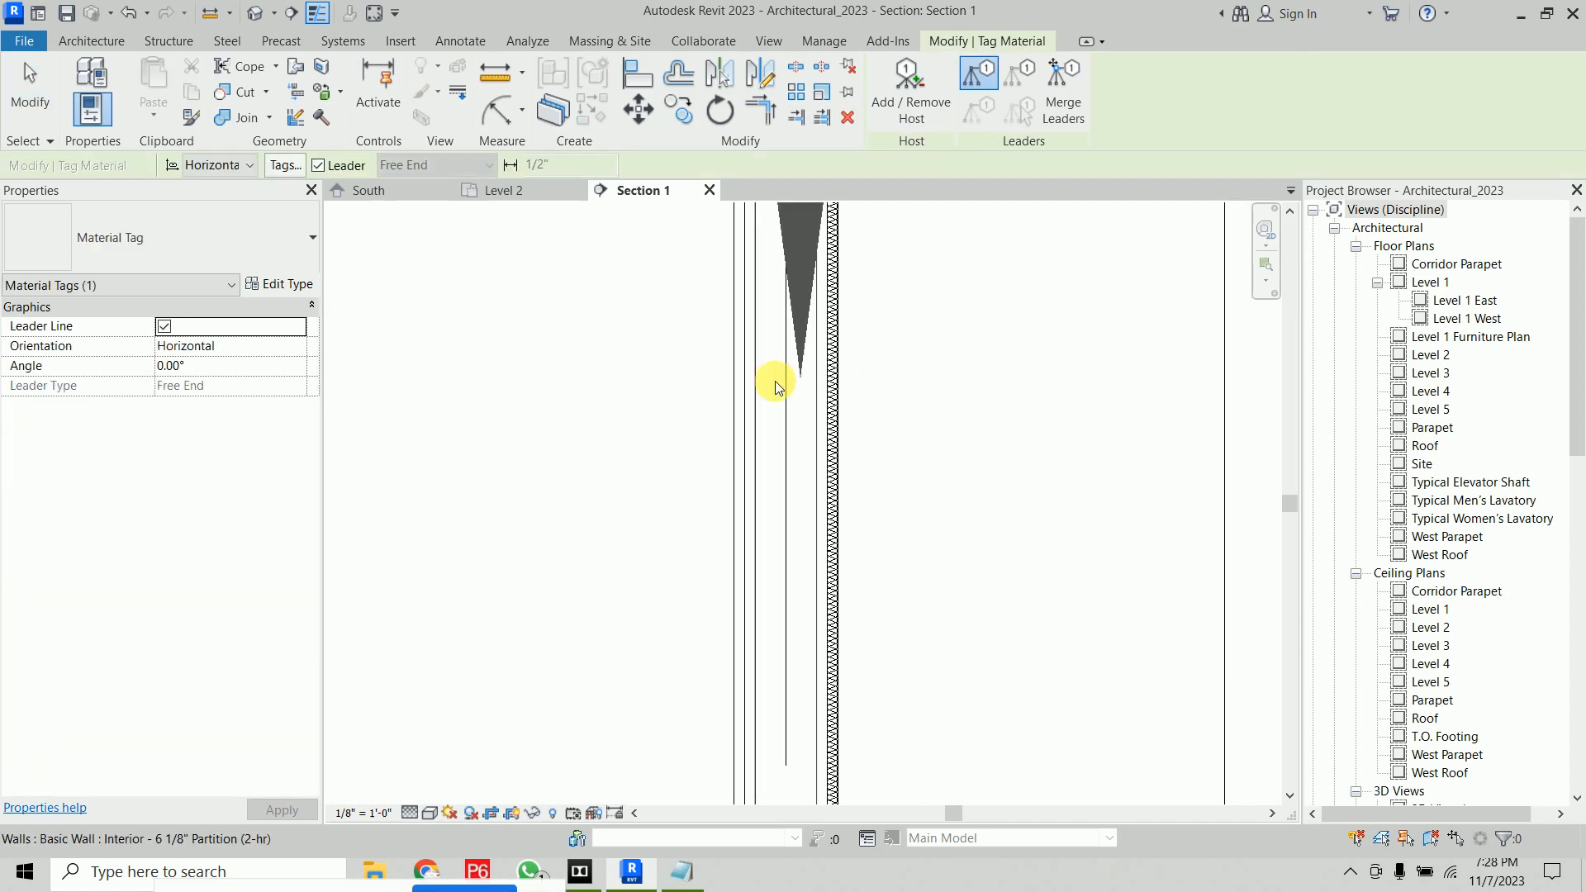
pyautogui.scroll(-3, 624, 339)
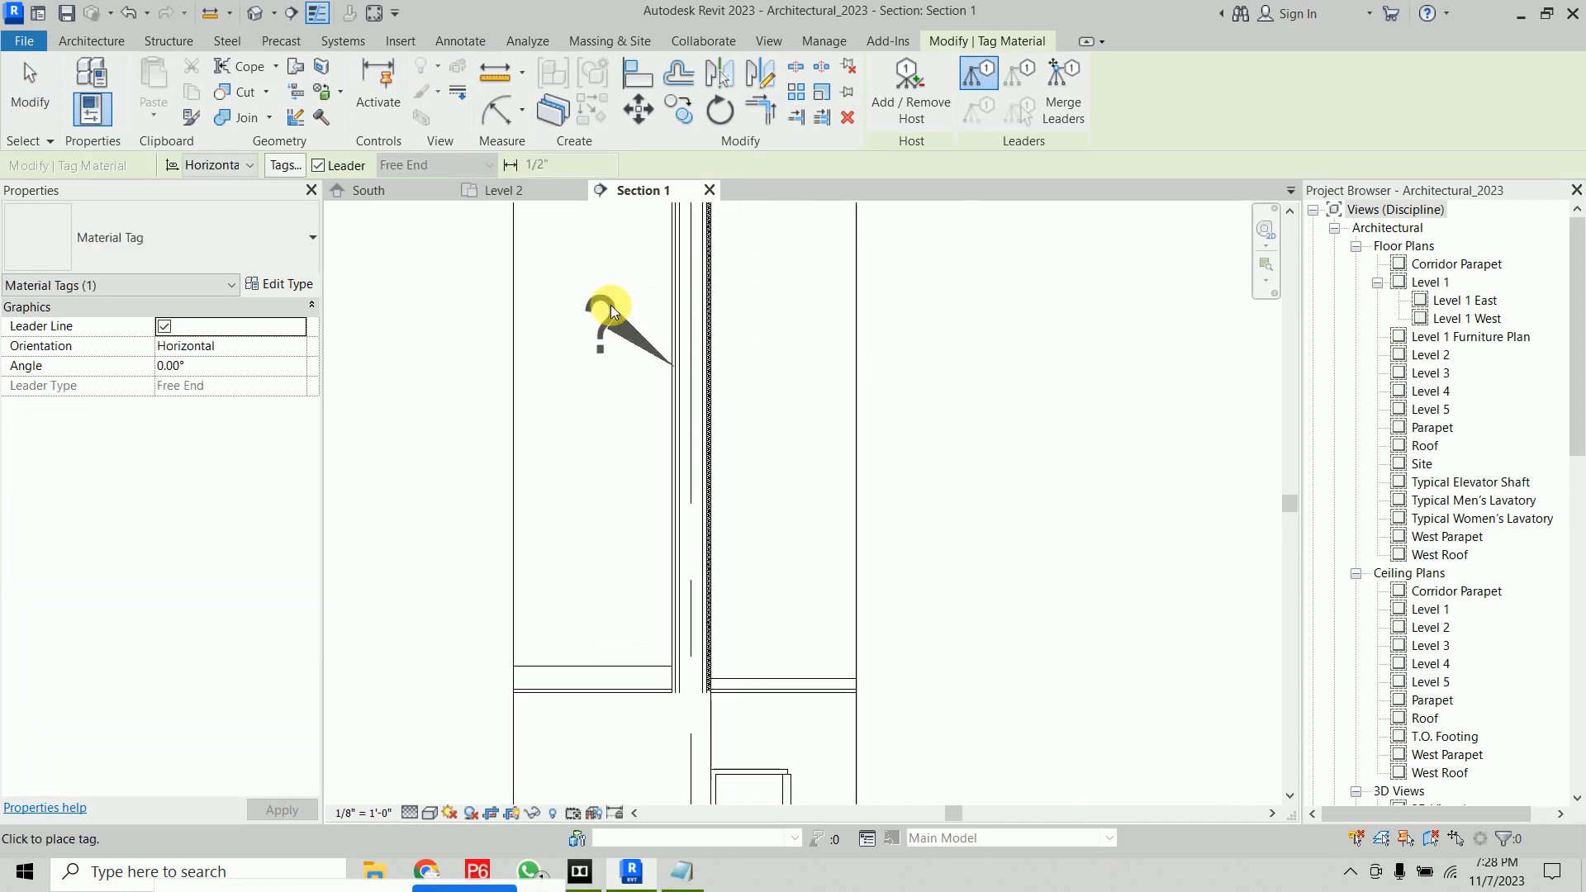
pyautogui.click(488, 253)
pyautogui.click(354, 261)
pyautogui.moveTo(512, 364); pyautogui.dragTo(690, 524, button='middle')
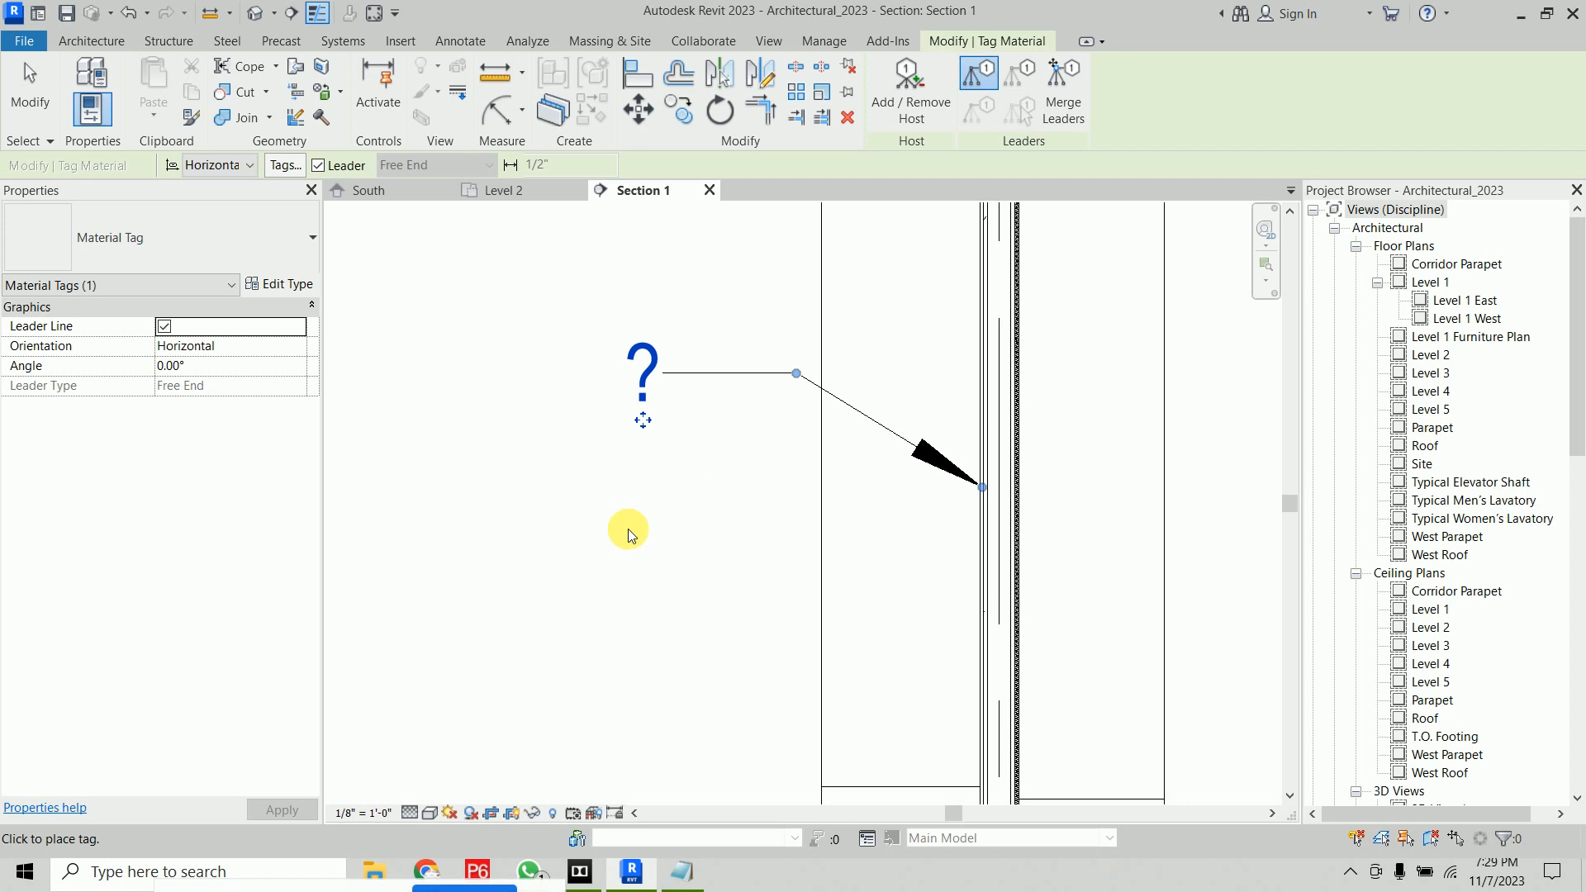
pyautogui.click(578, 581)
pyautogui.rightClick(521, 383)
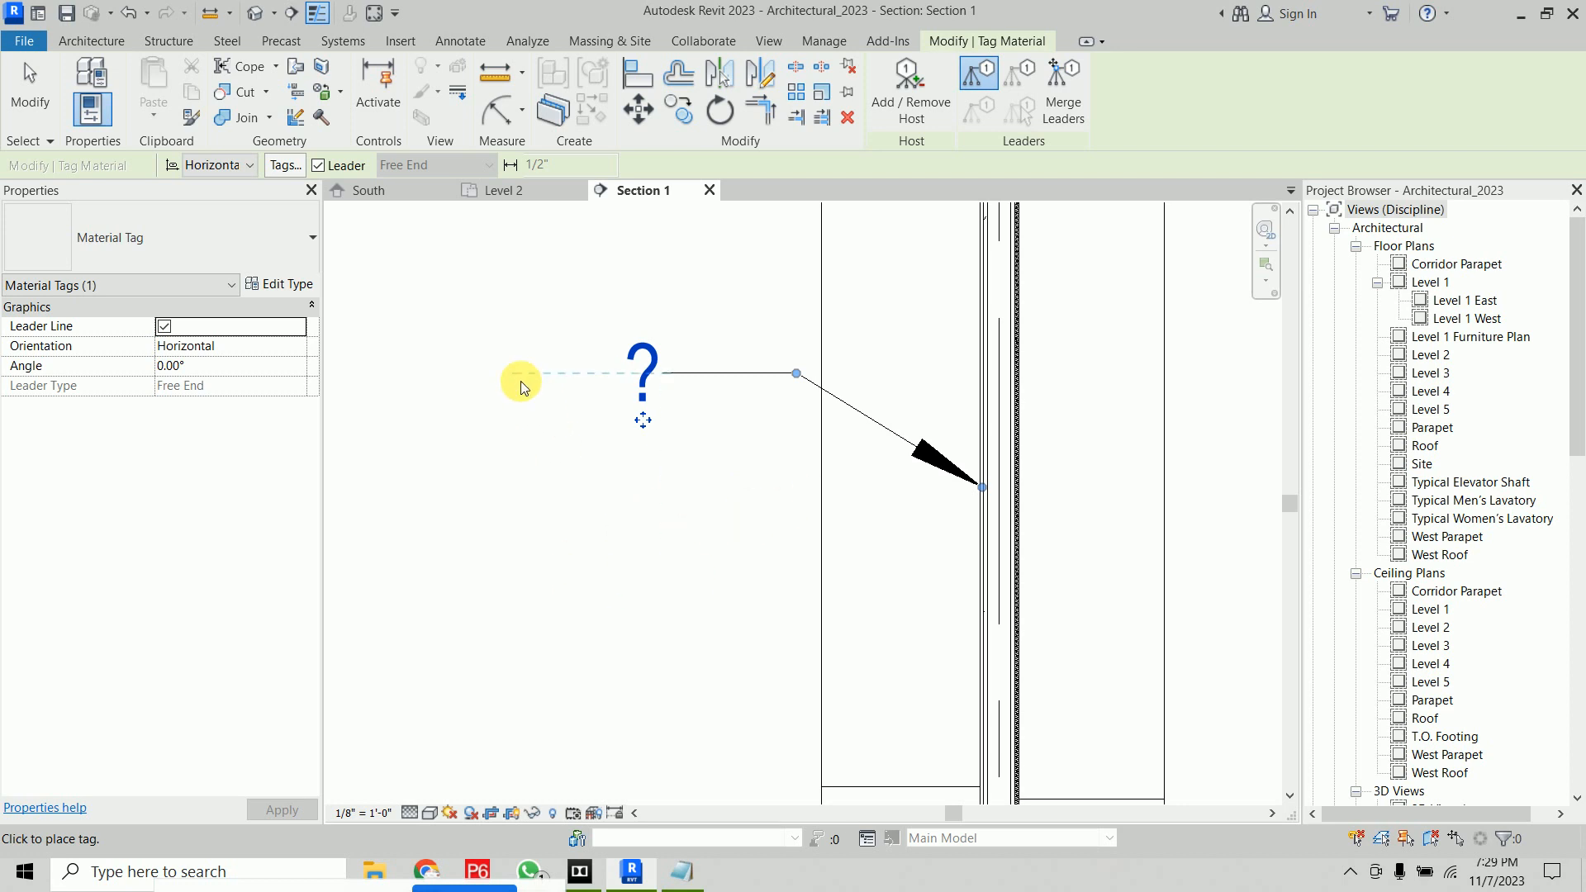
pyautogui.click(526, 393)
# Inspect the new material tag's leader and the wall layer it points to
pyautogui.scroll(-3, 597, 397)
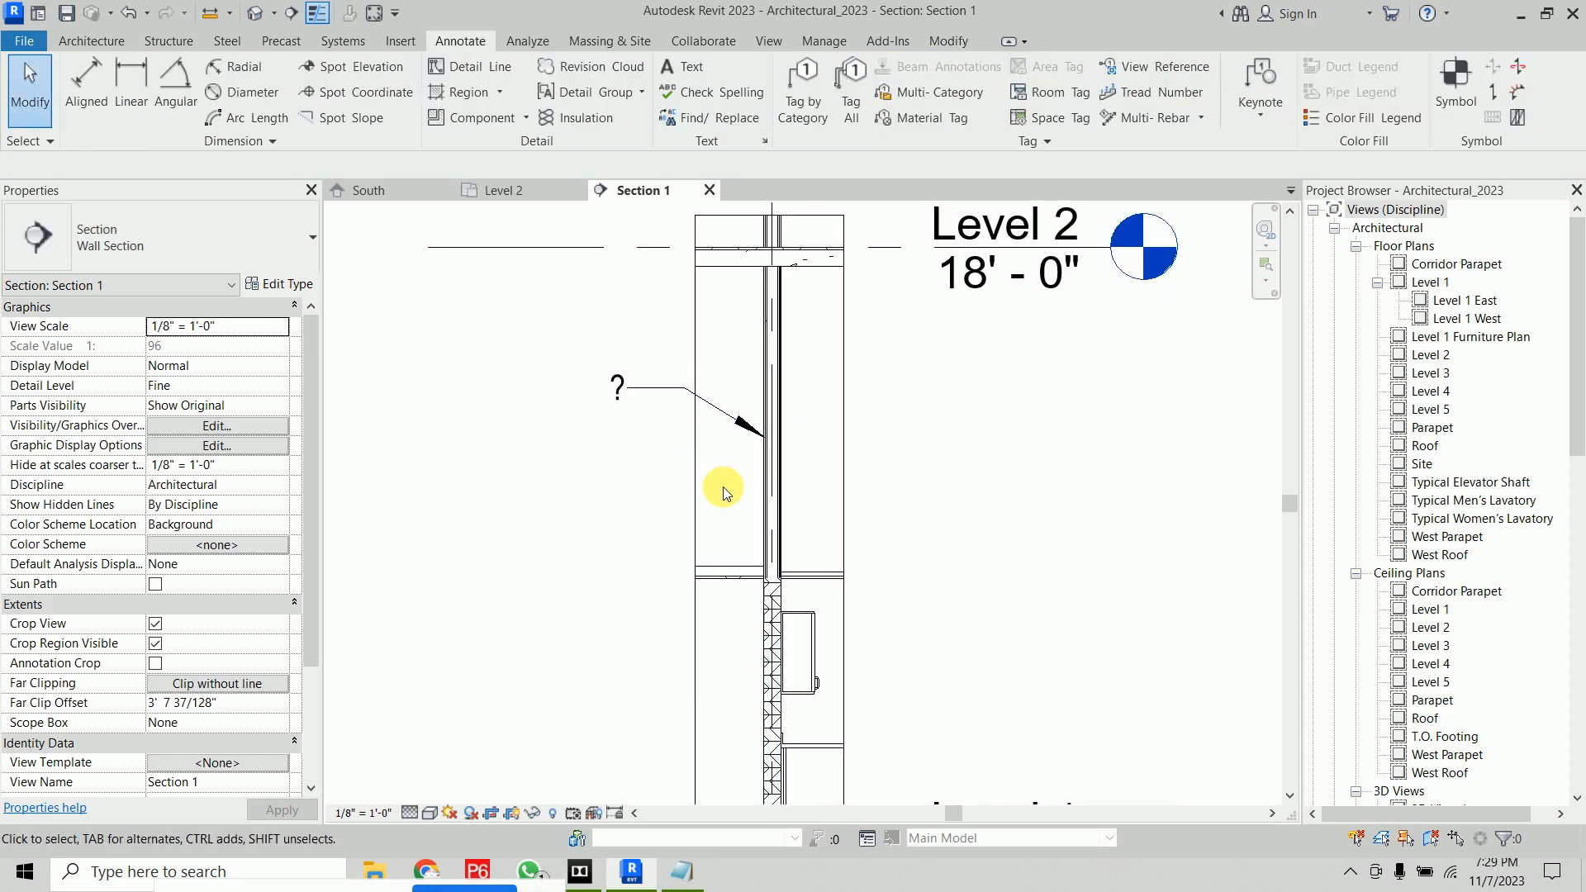
pyautogui.click(694, 518)
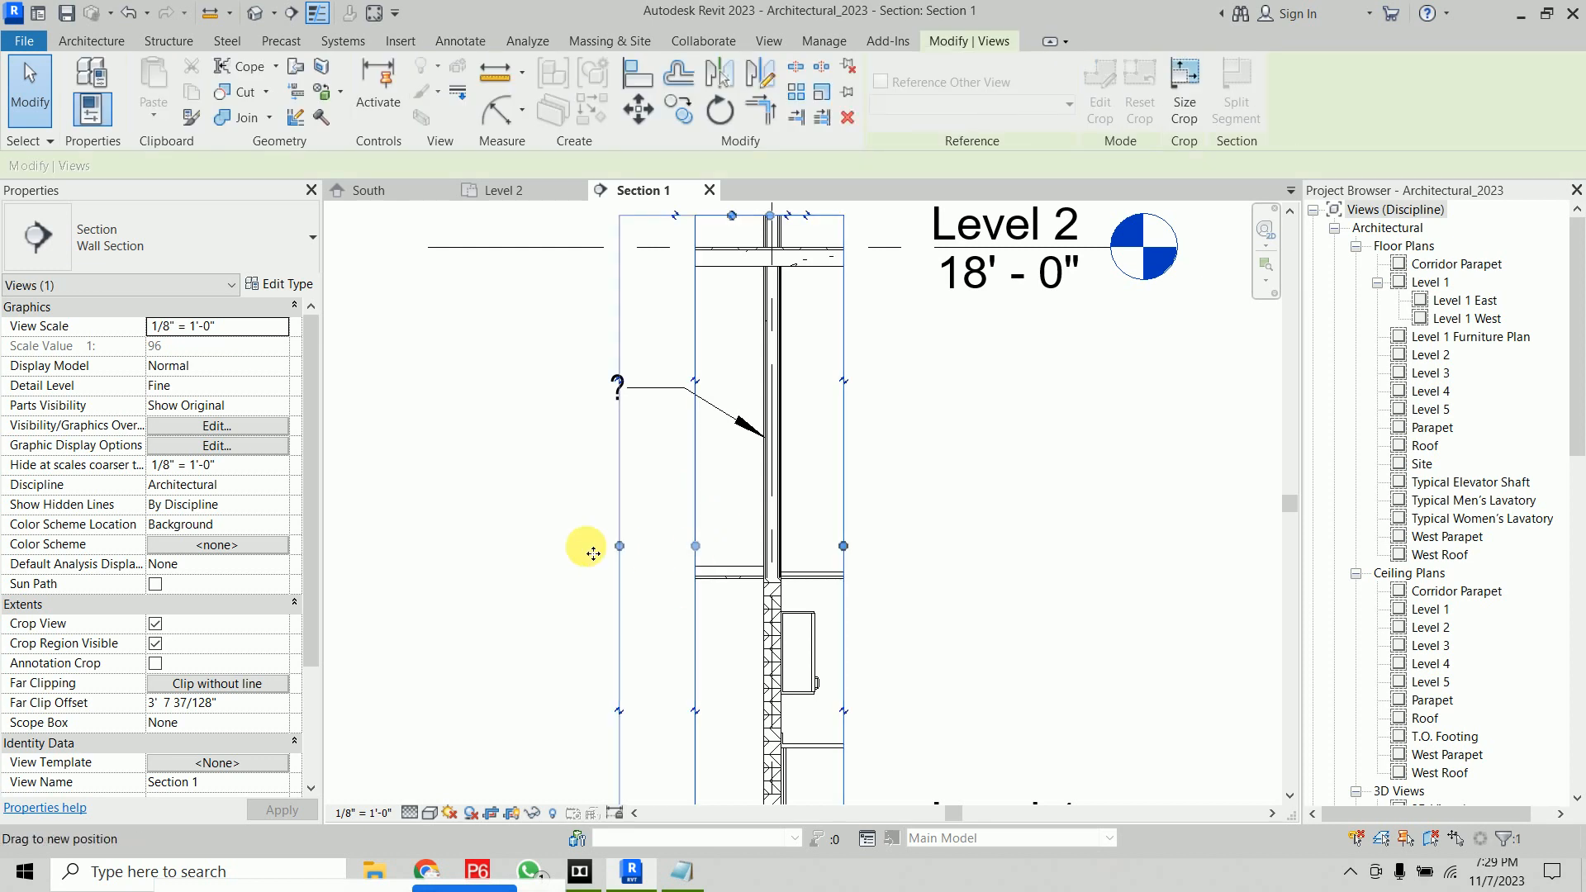
pyautogui.moveTo(593, 554); pyautogui.dragTo(525, 546)
pyautogui.click(467, 406)
pyautogui.click(692, 384)
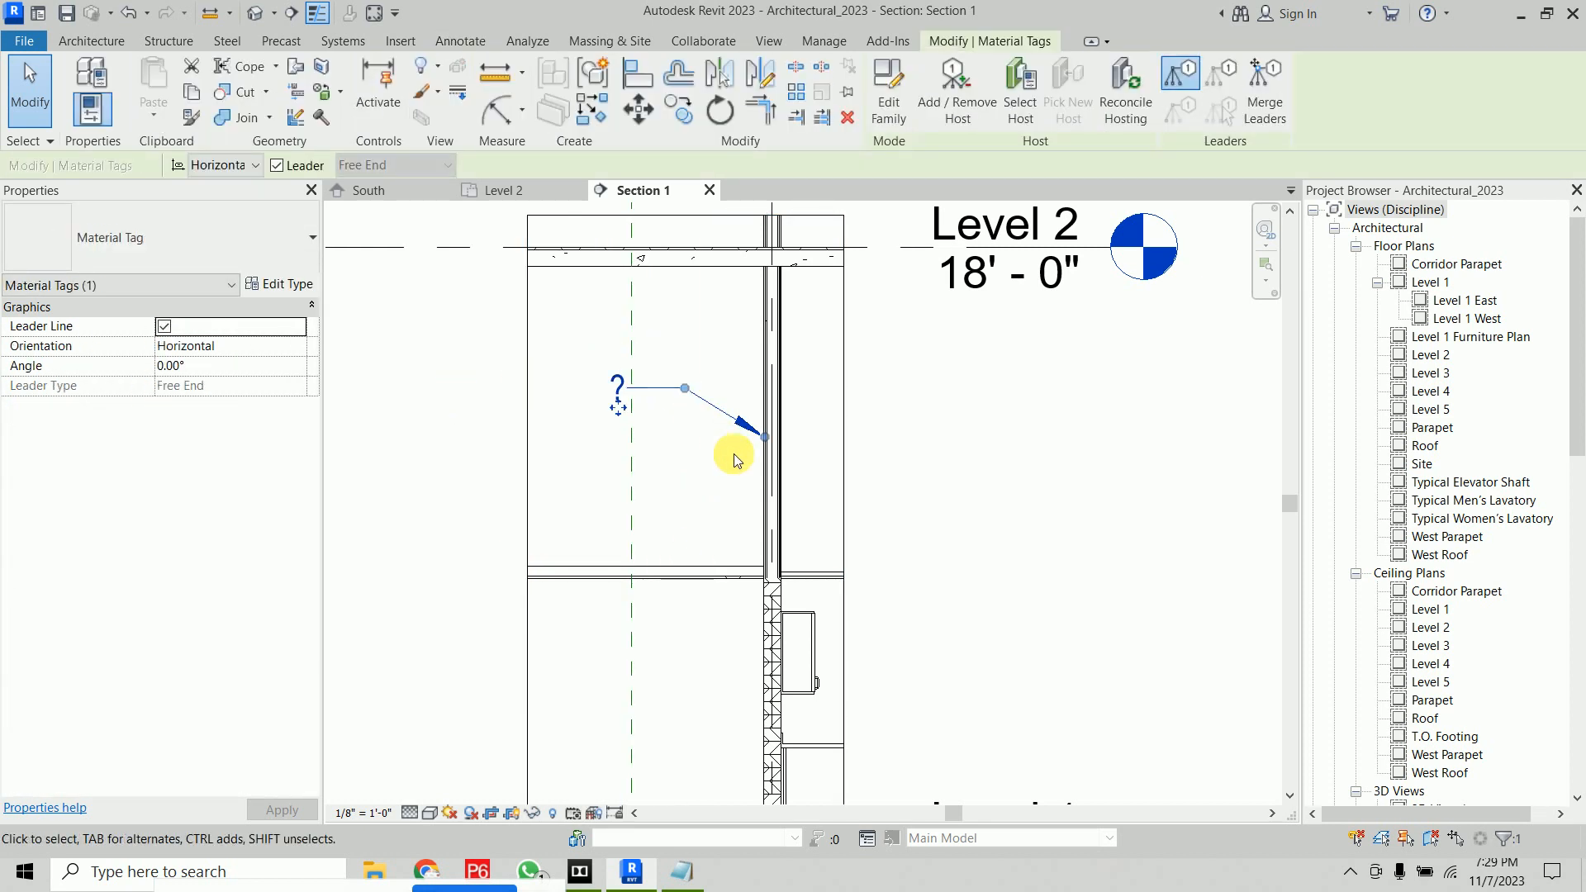
pyautogui.scroll(6, 760, 437)
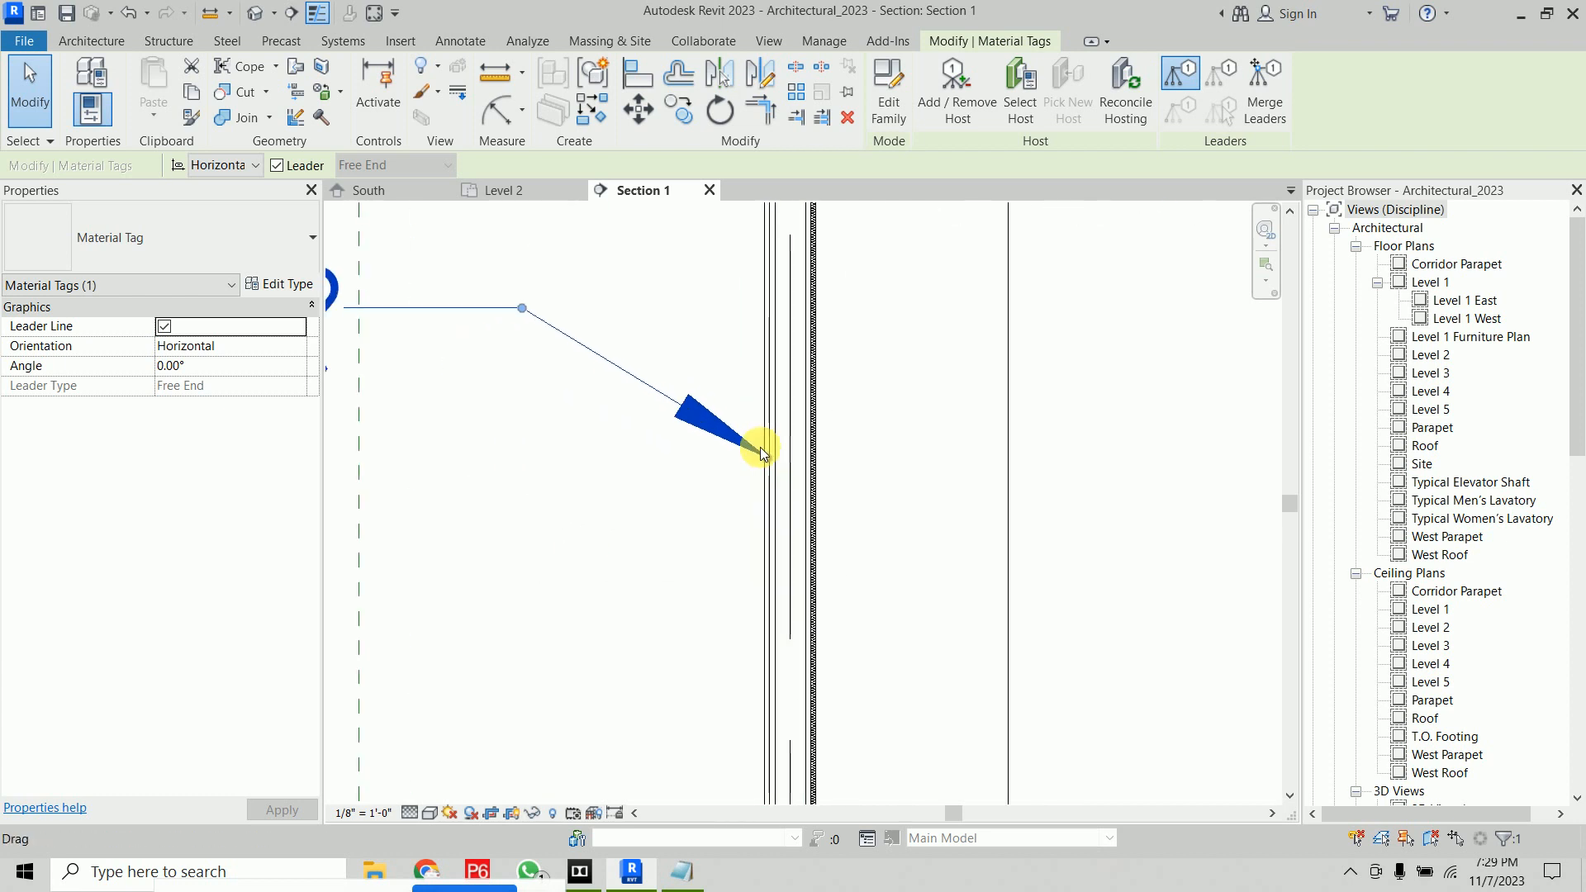
pyautogui.scroll(3, 761, 486)
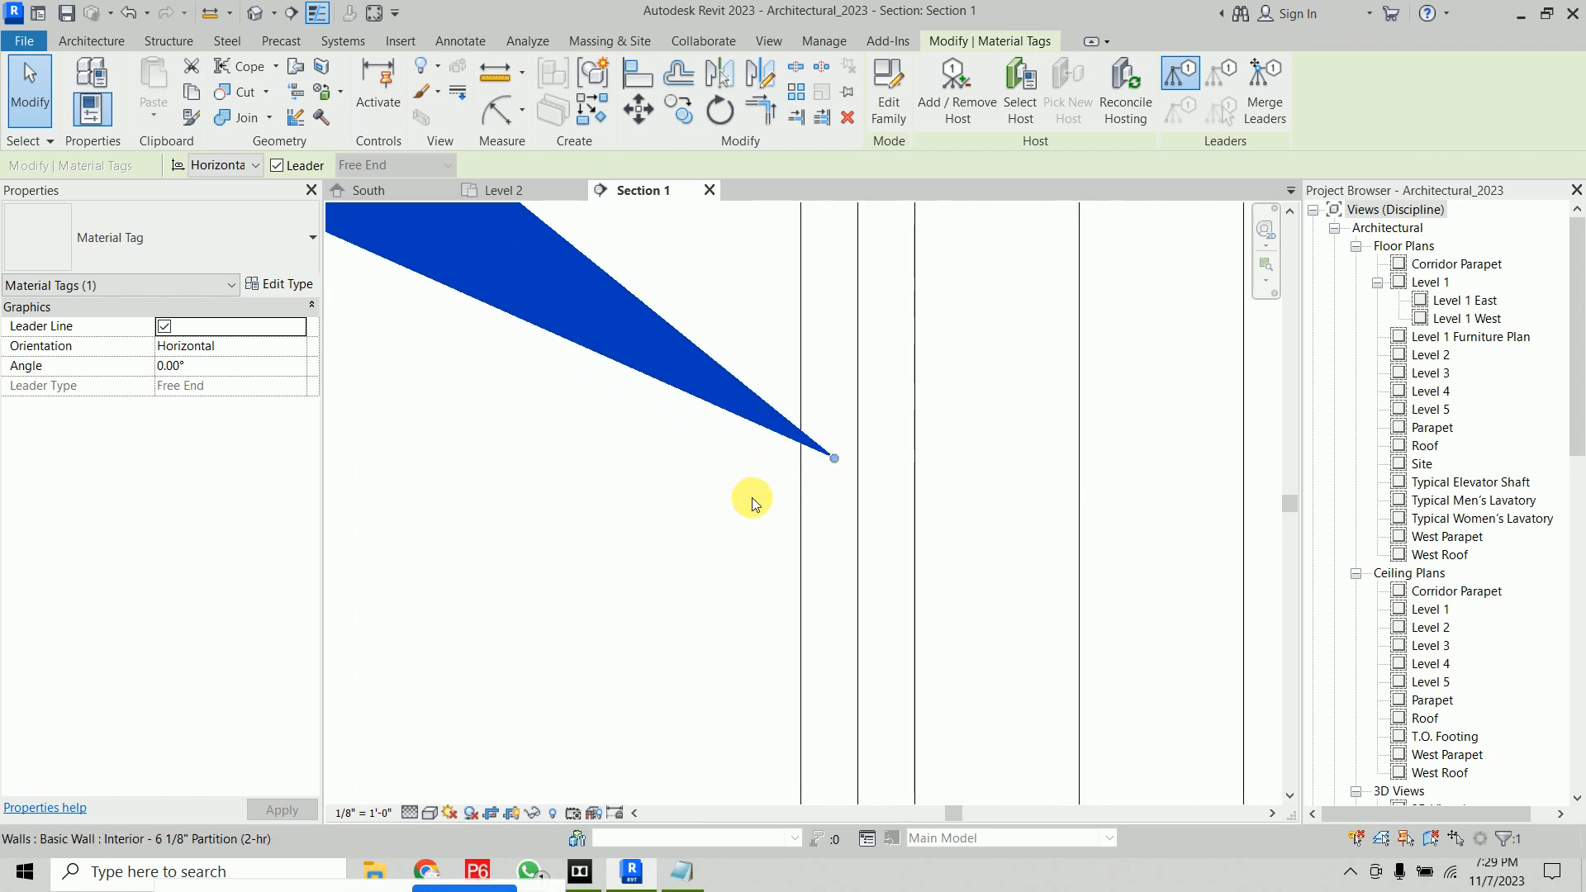
pyautogui.click(838, 514)
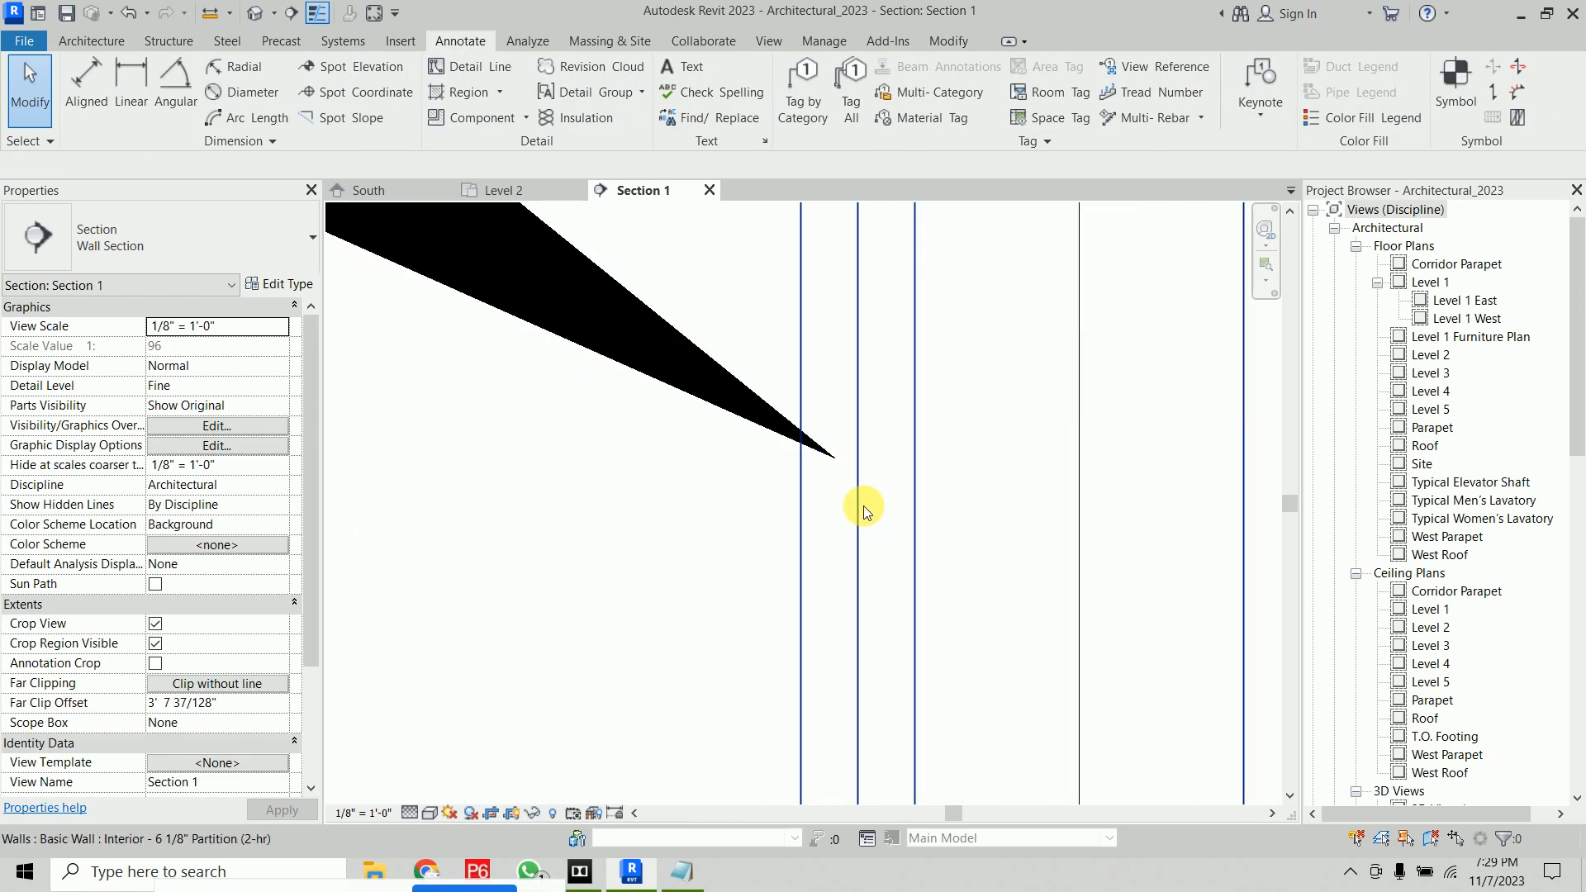
pyautogui.click(864, 511)
# Review the partition wall type's structure layers and their materials
pyautogui.click(279, 283)
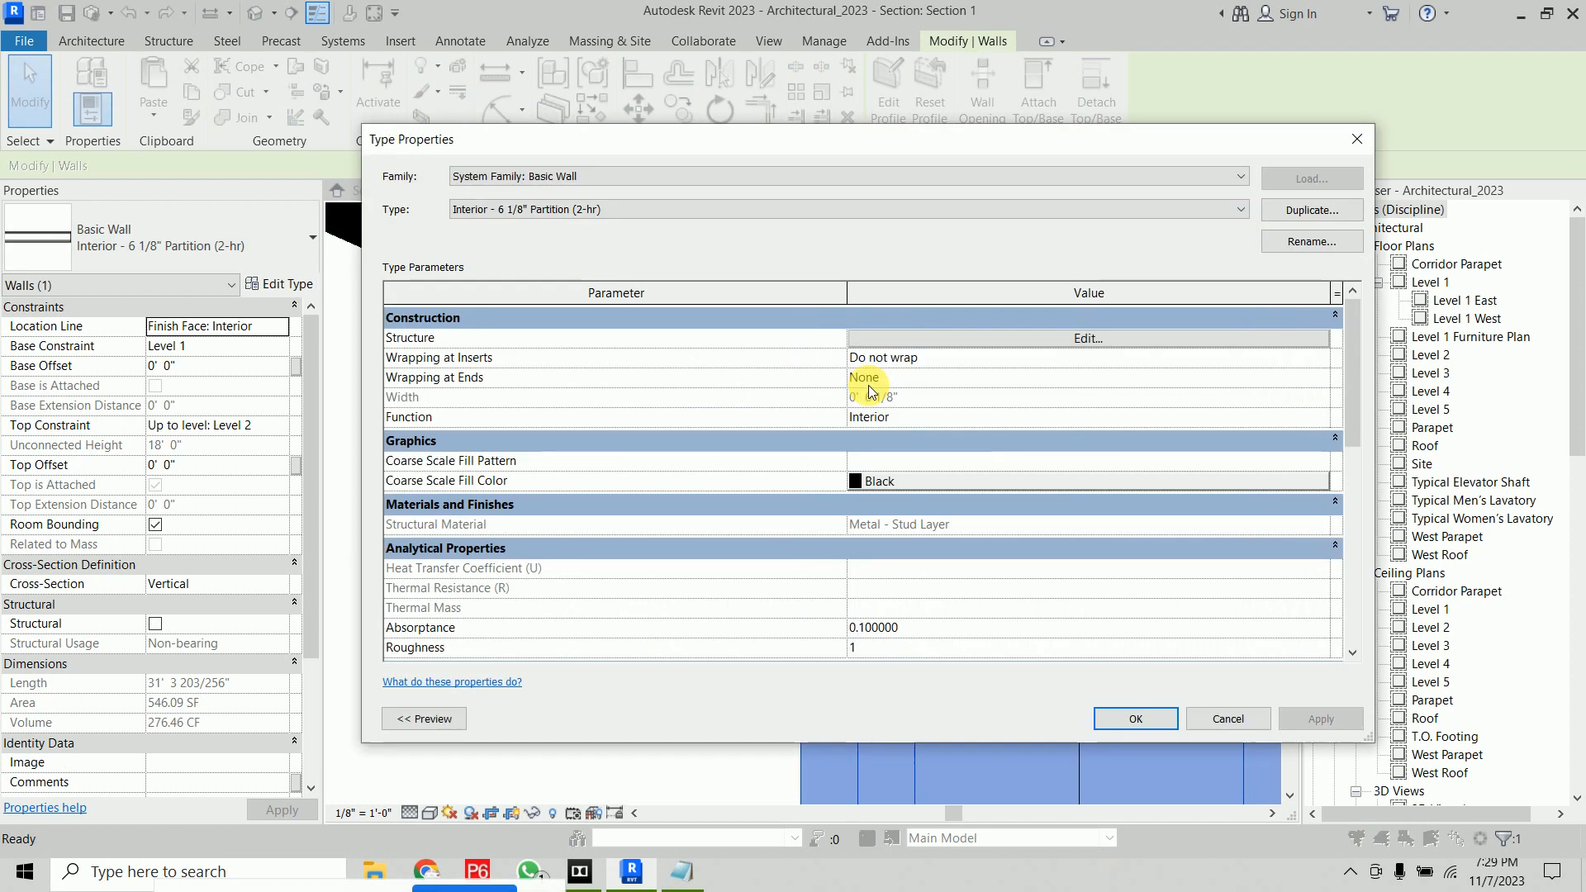
pyautogui.click(423, 718)
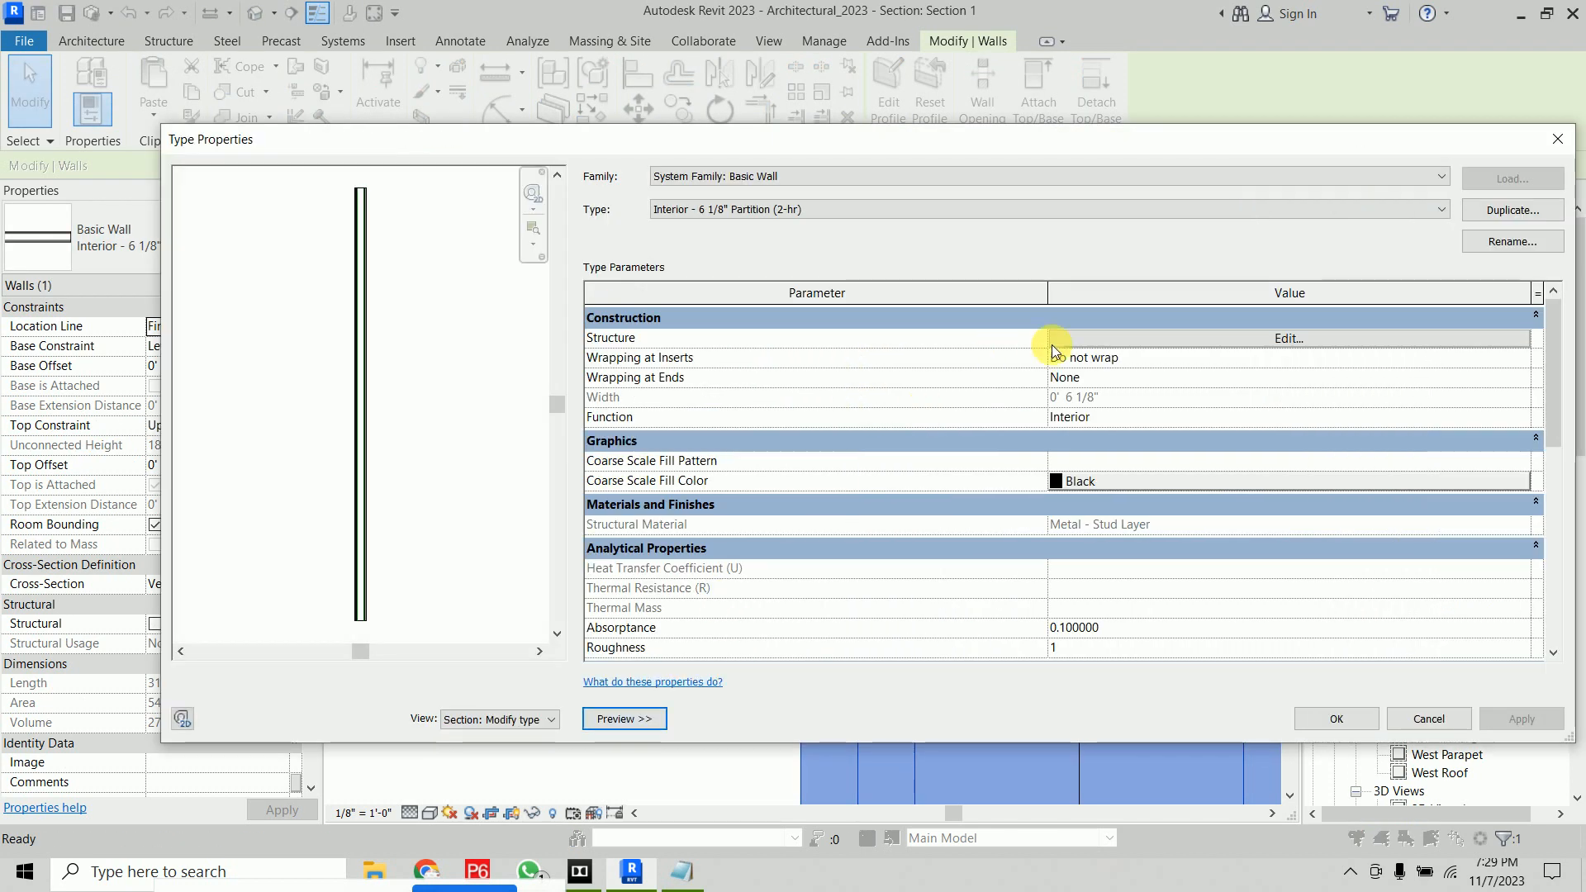
pyautogui.click(1138, 340)
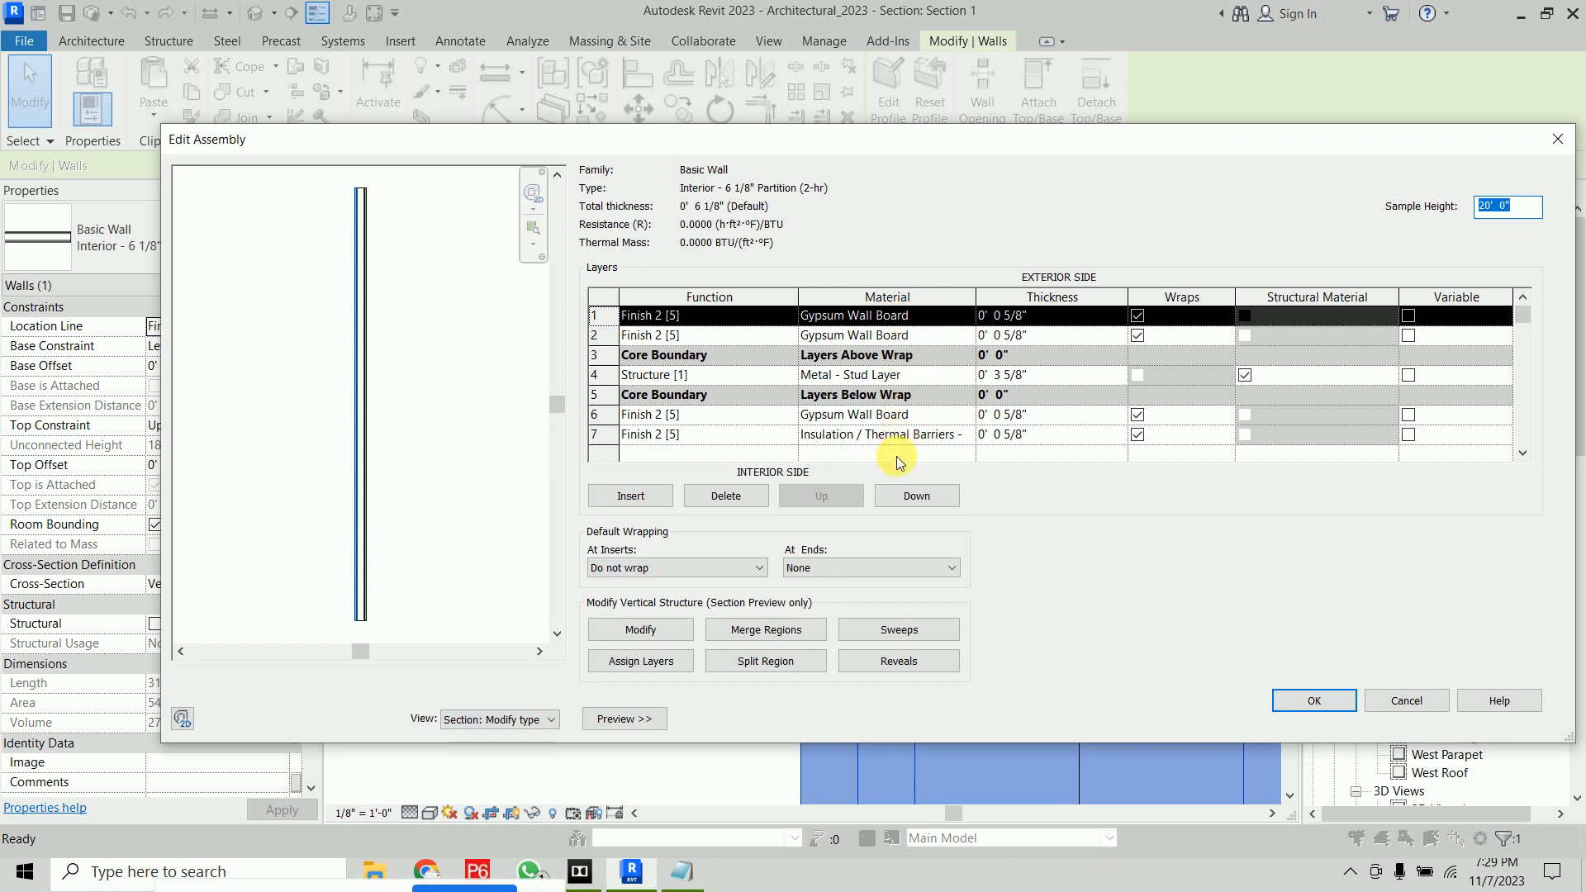
pyautogui.click(1312, 701)
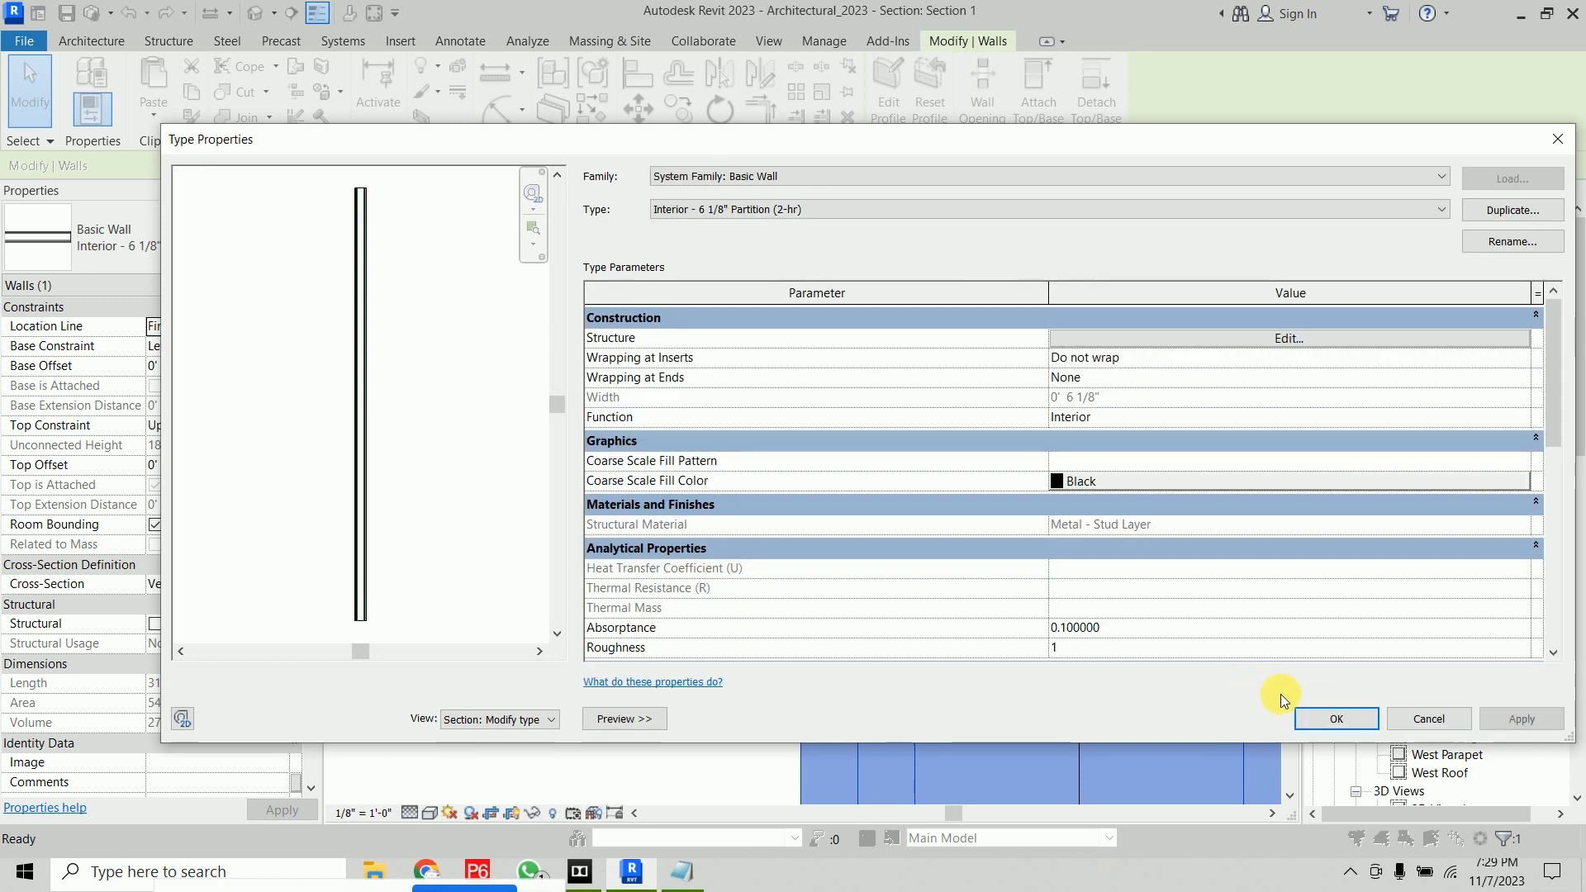
pyautogui.click(1314, 720)
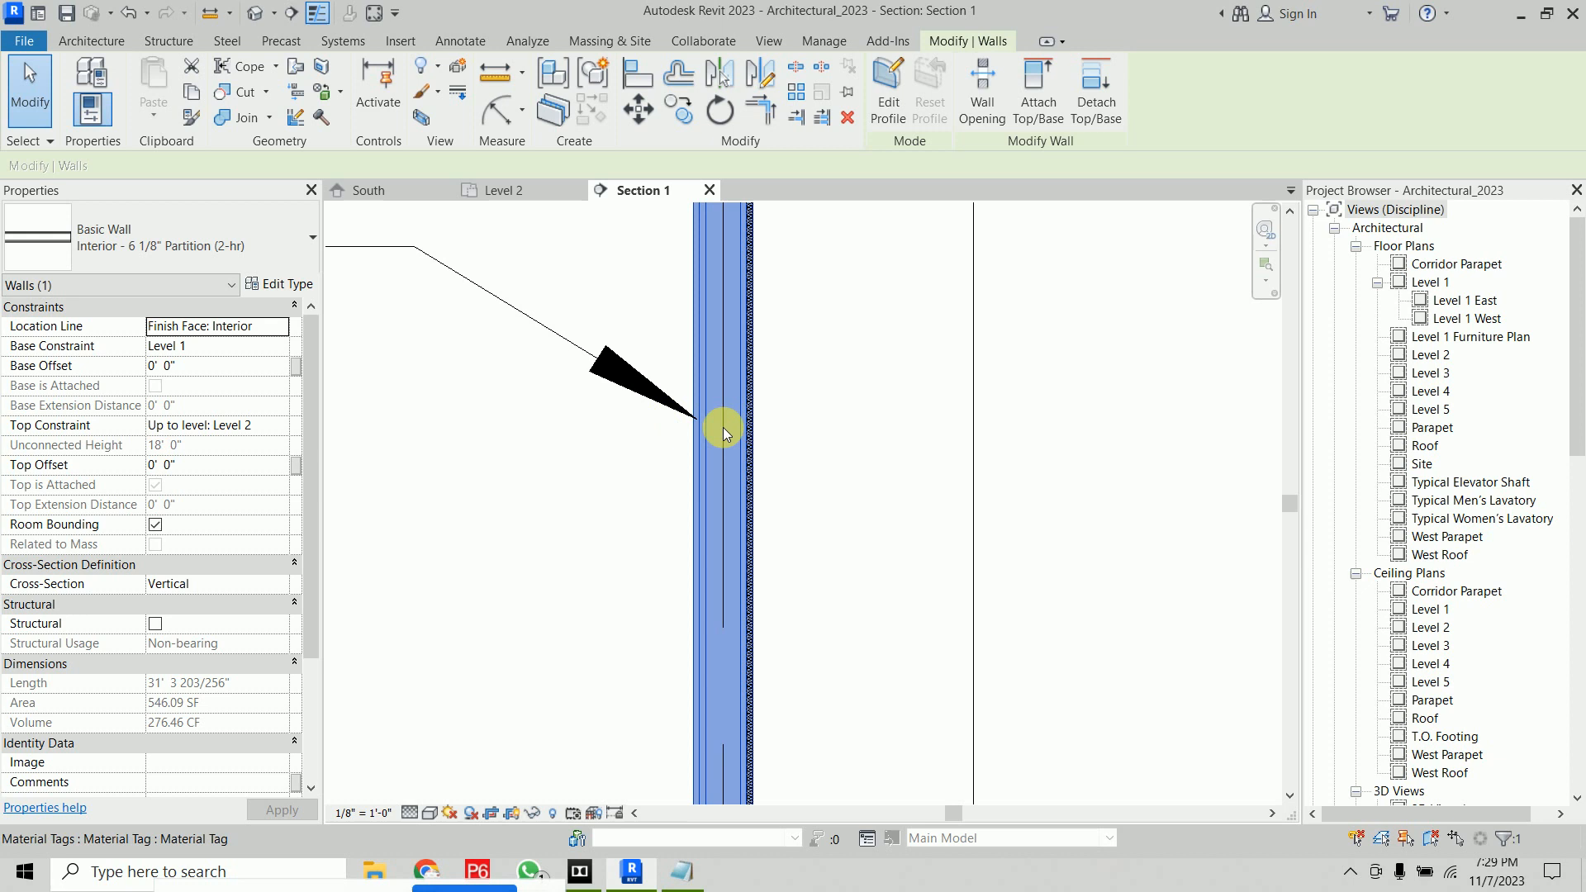
# Place a Material Tag with a leader pointing to the partition wall's opposite face layer in Section 1
pyautogui.click(997, 330)
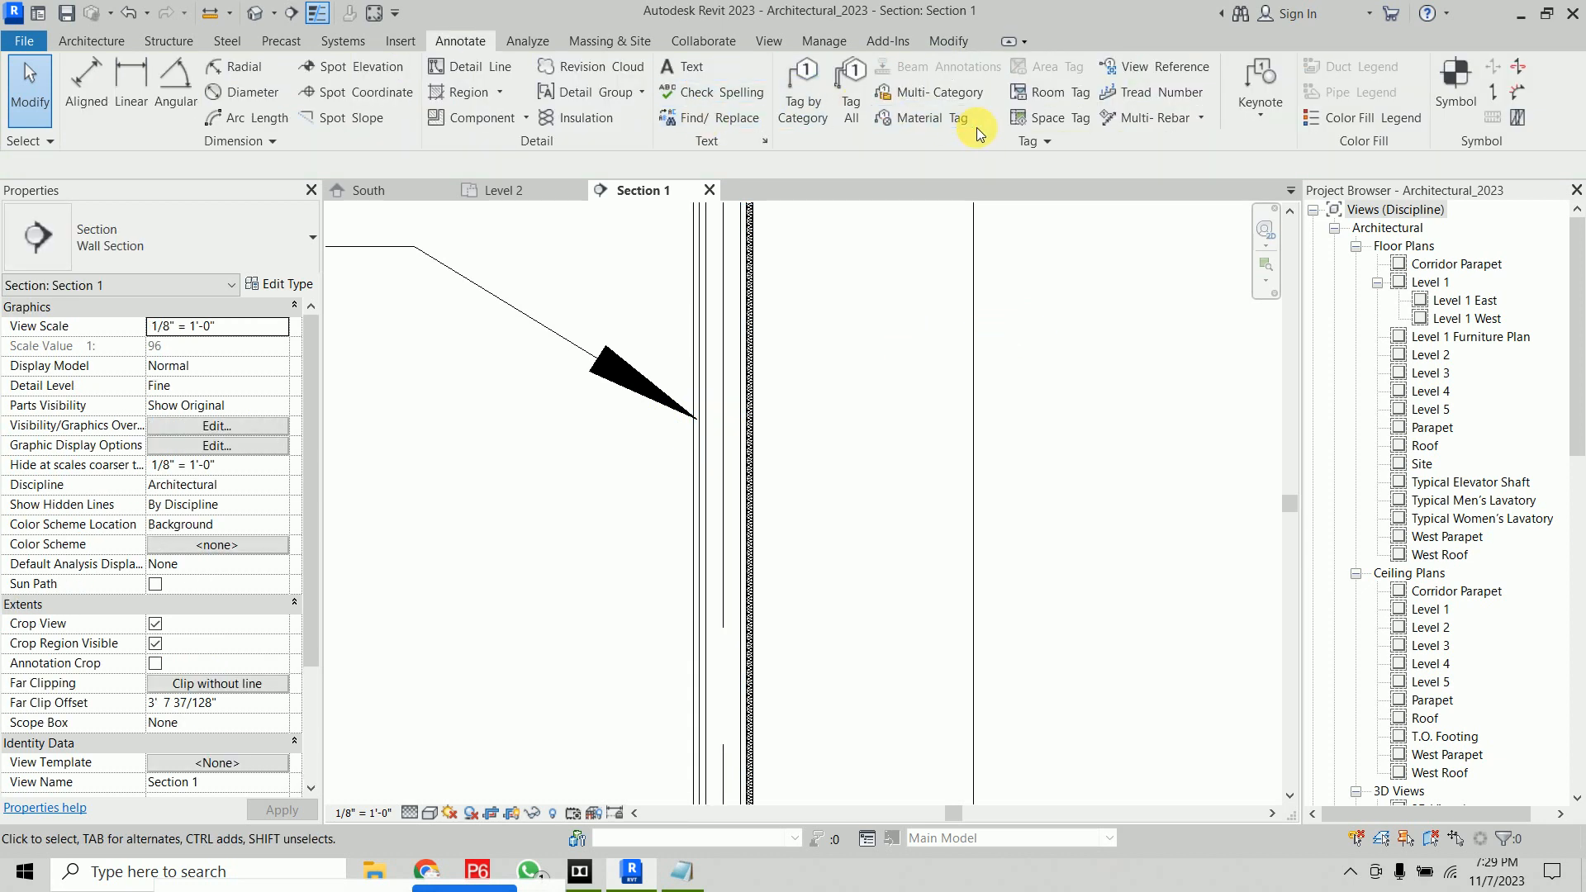
pyautogui.click(940, 119)
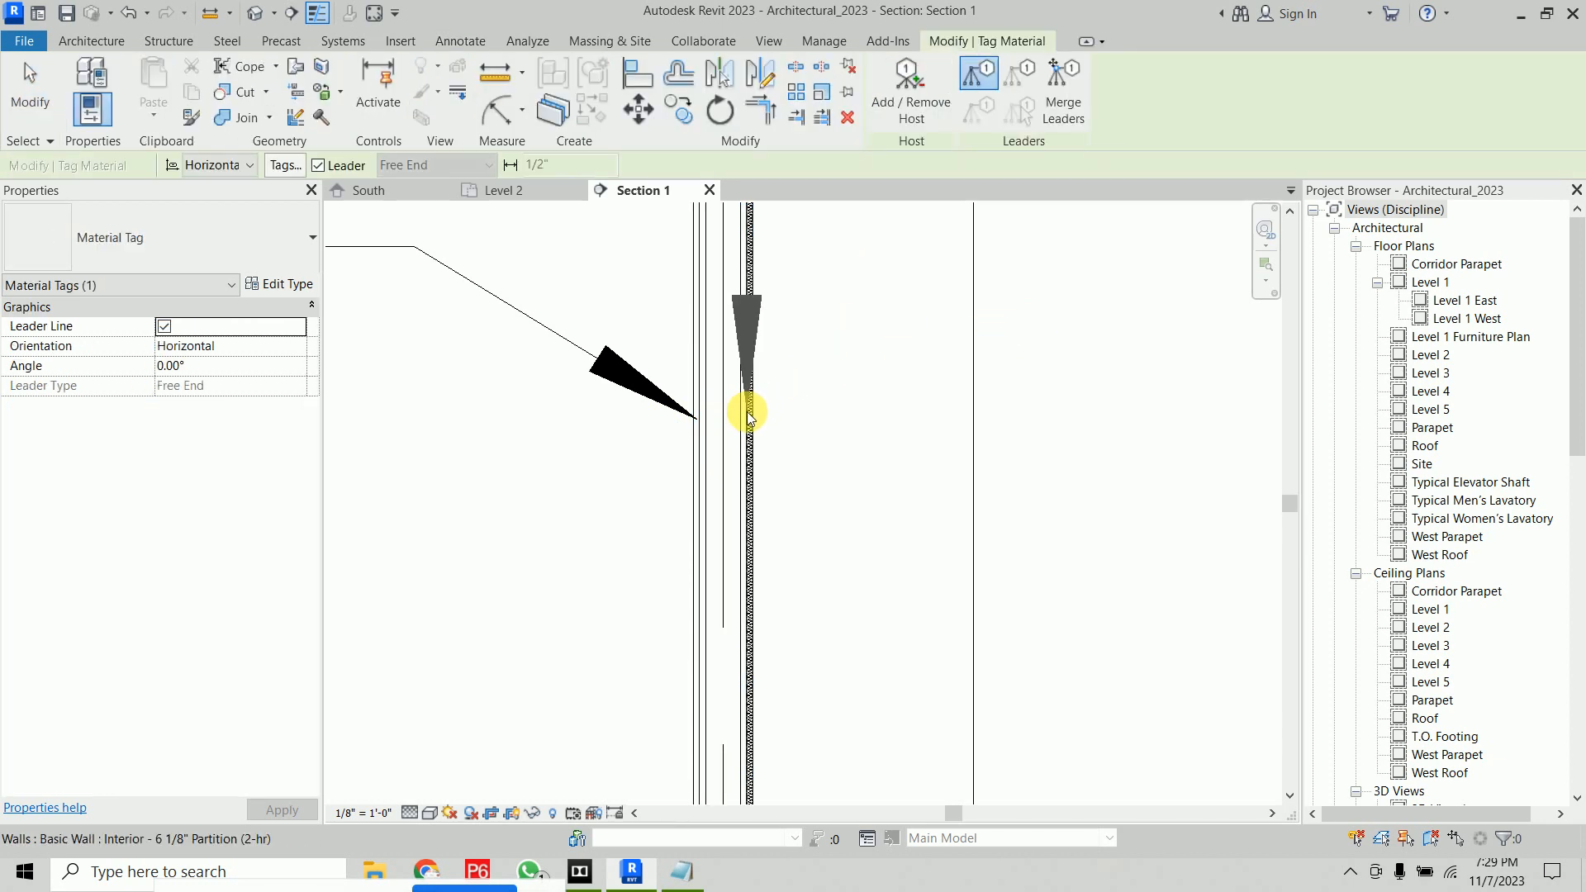
pyautogui.click(1169, 334)
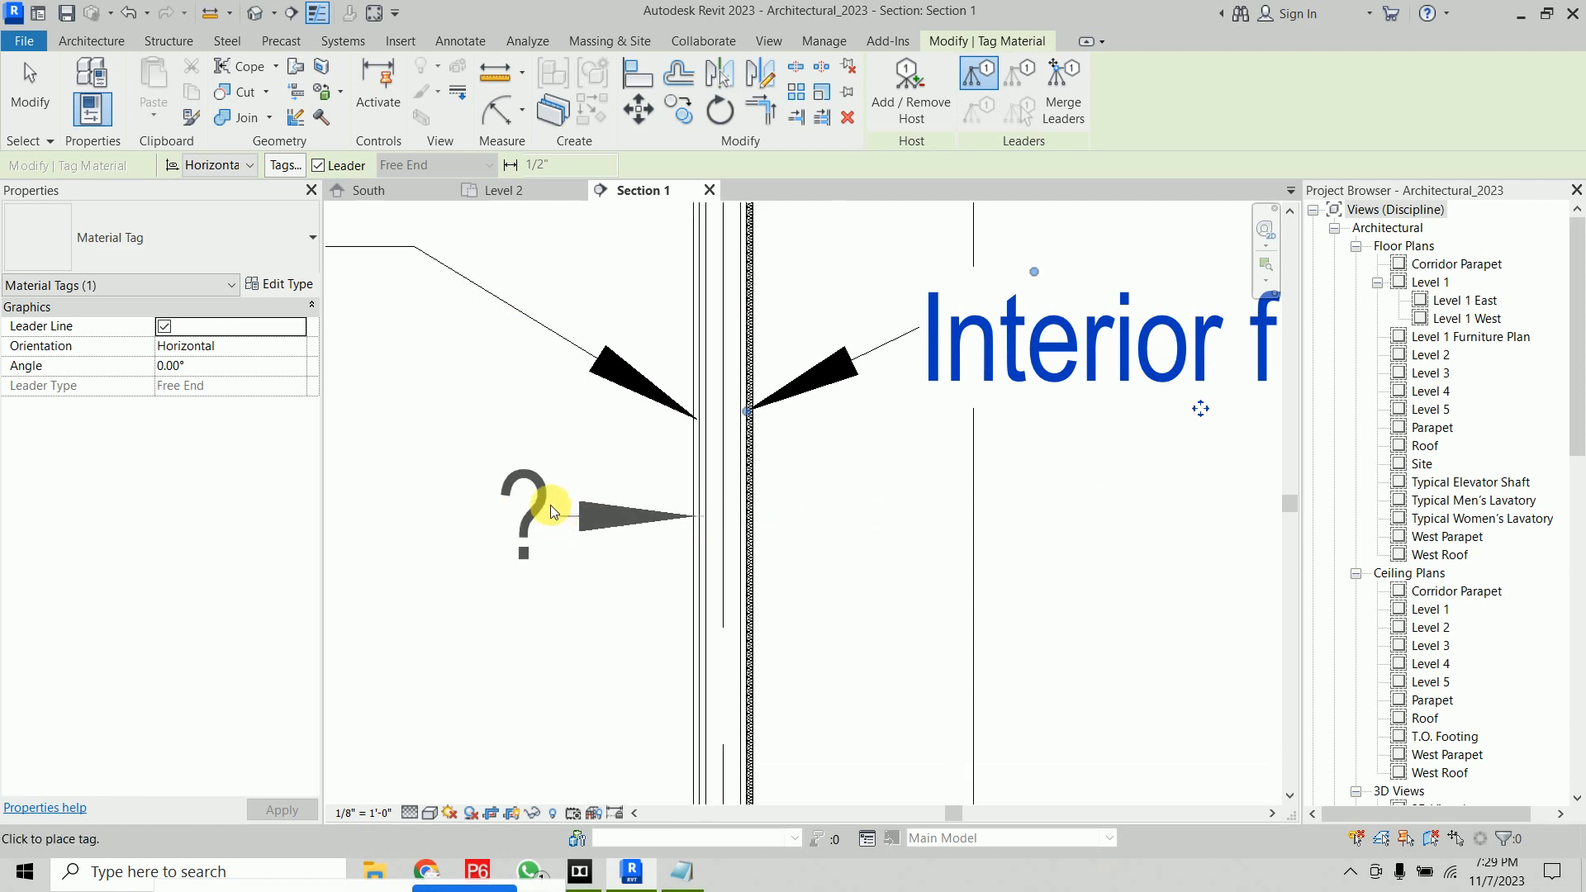
pyautogui.scroll(-3, 541, 453)
pyautogui.moveTo(542, 453); pyautogui.dragTo(888, 460, button='middle')
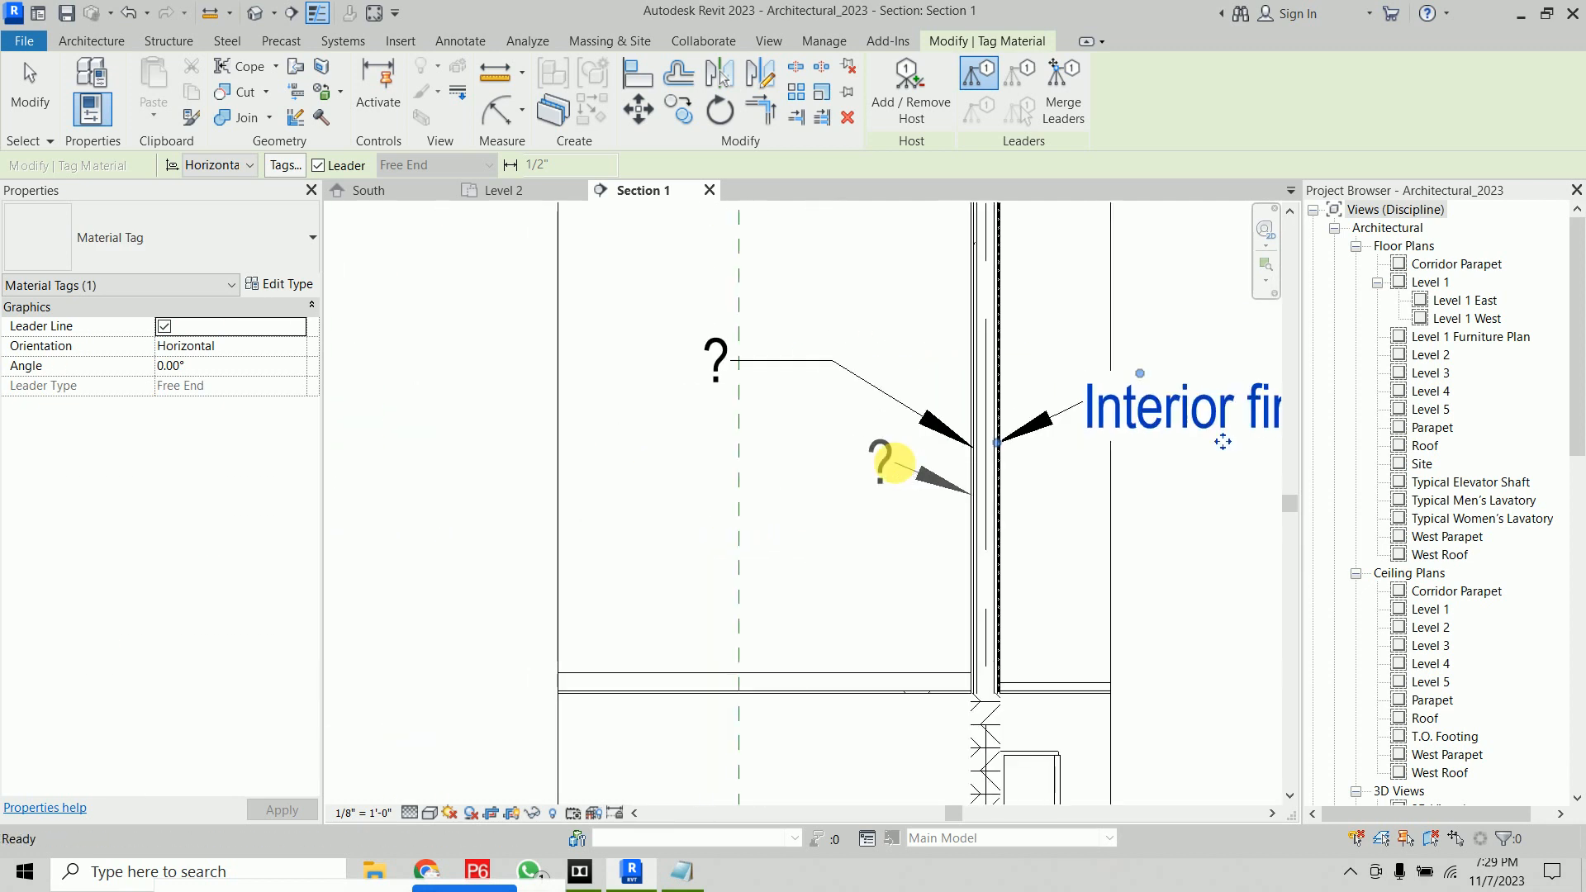
pyautogui.press('Escape')
pyautogui.press('Escape')
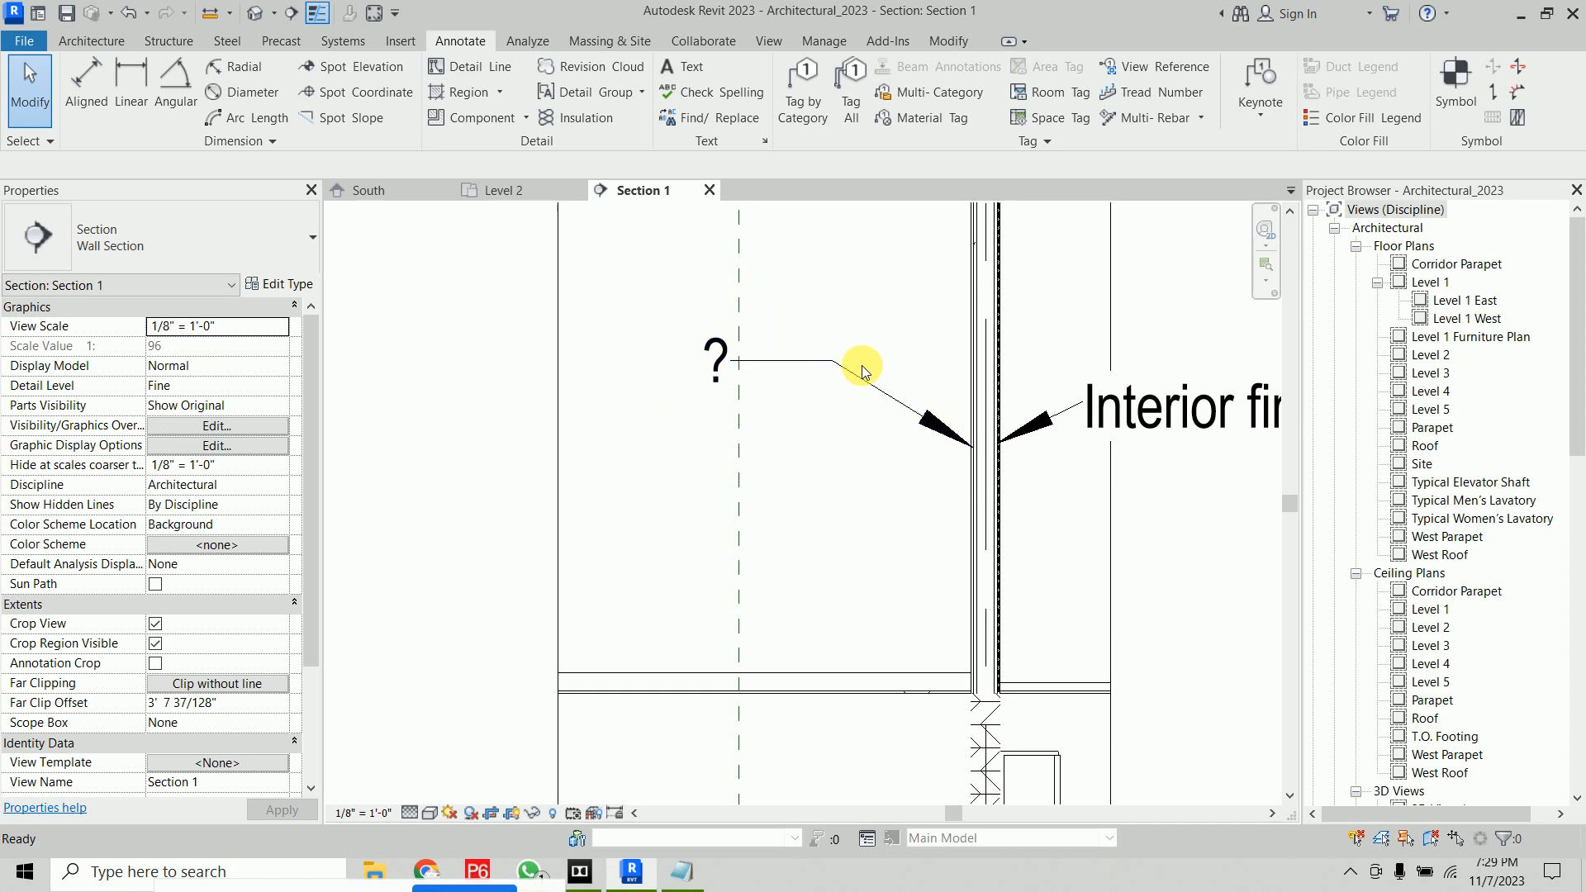
# Open the selected material tag's family for editing, then close it without saving changes
pyautogui.click(708, 362)
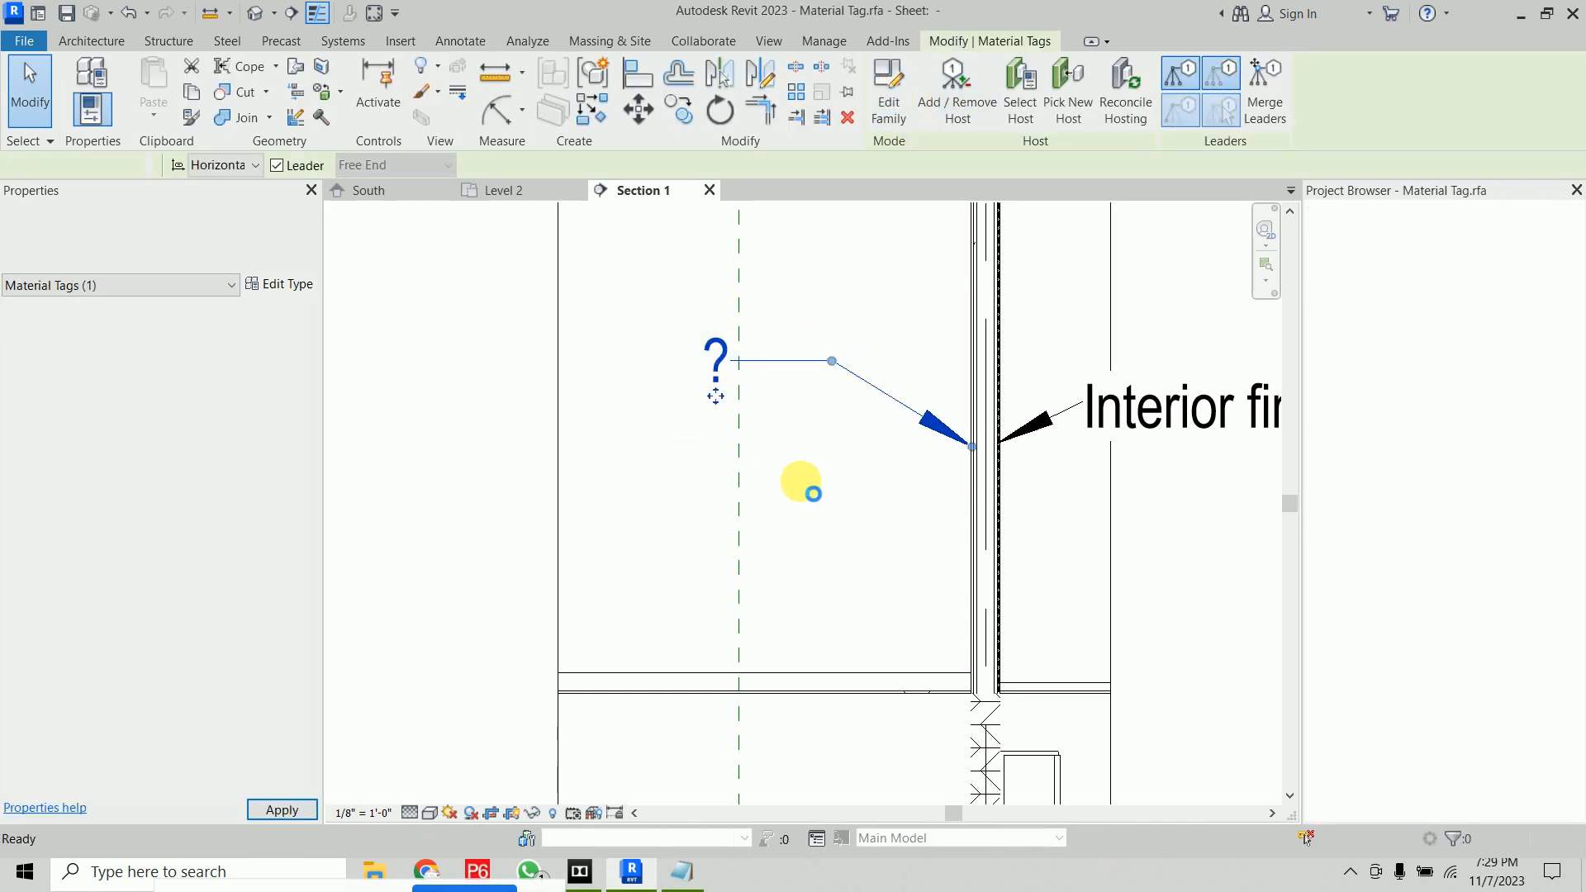
pyautogui.click(772, 520)
pyautogui.click(729, 307)
pyautogui.click(859, 93)
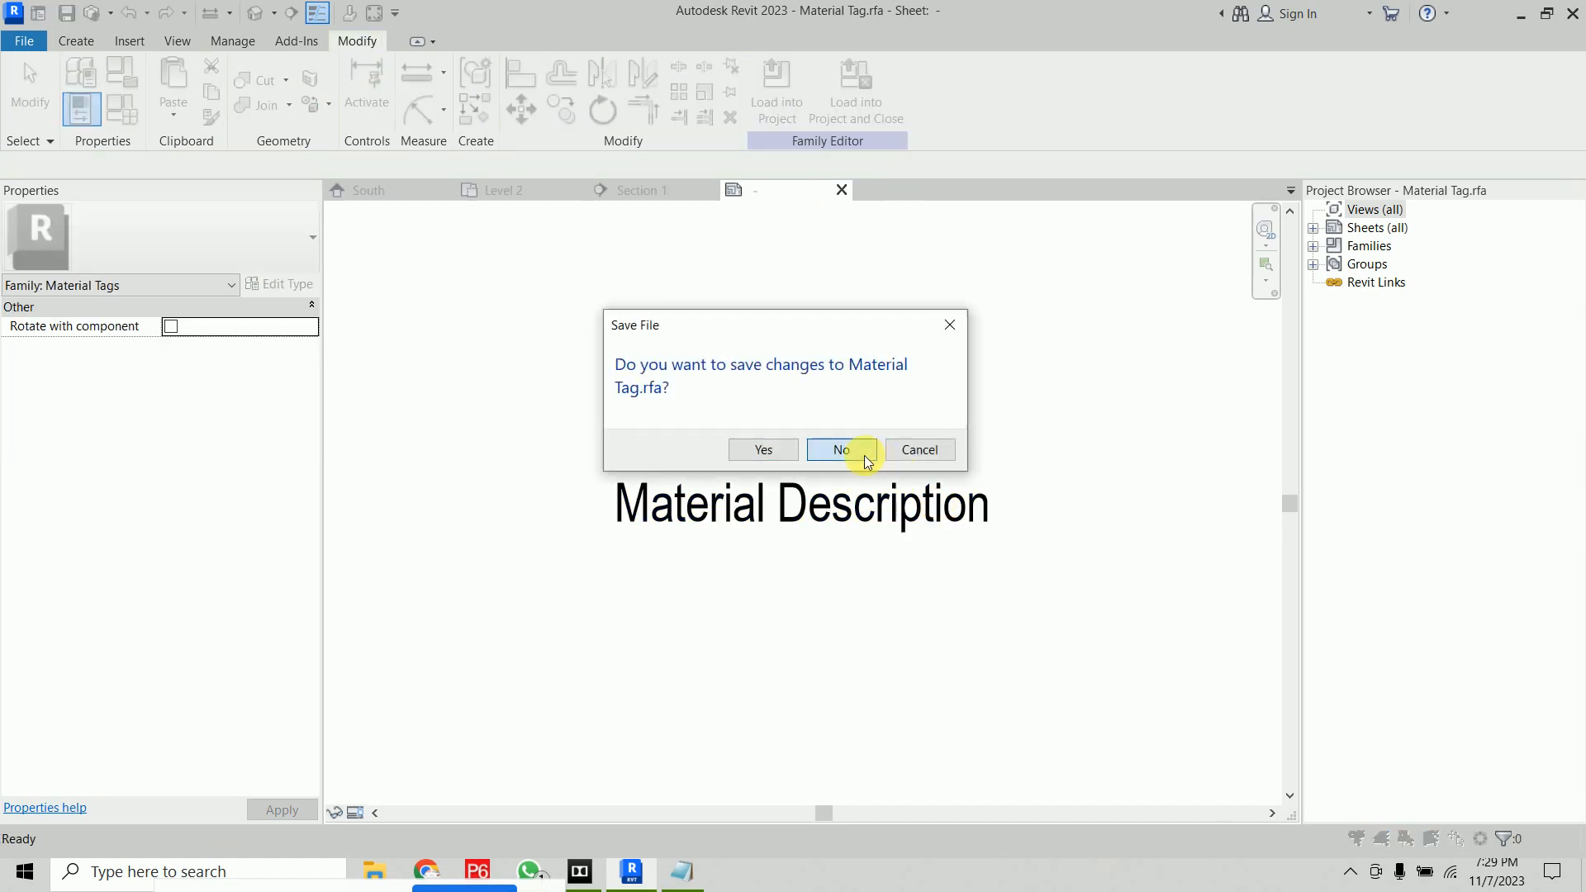
pyautogui.click(860, 453)
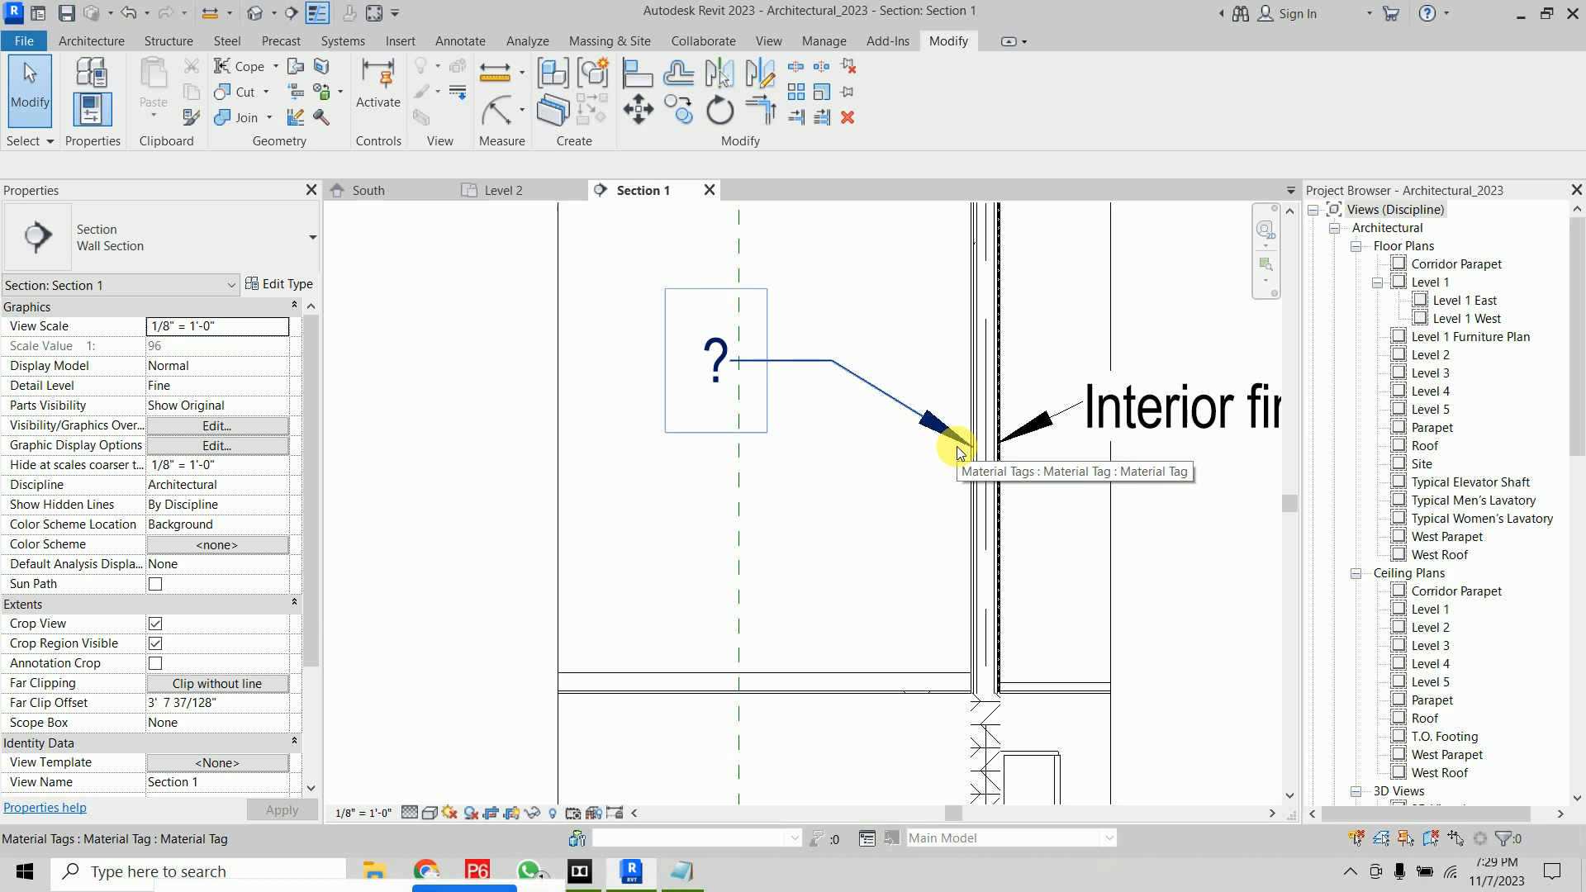
# Change the partition wall type's innermost finish layer material to Gypsum Wall Board
pyautogui.click(986, 532)
pyautogui.click(304, 283)
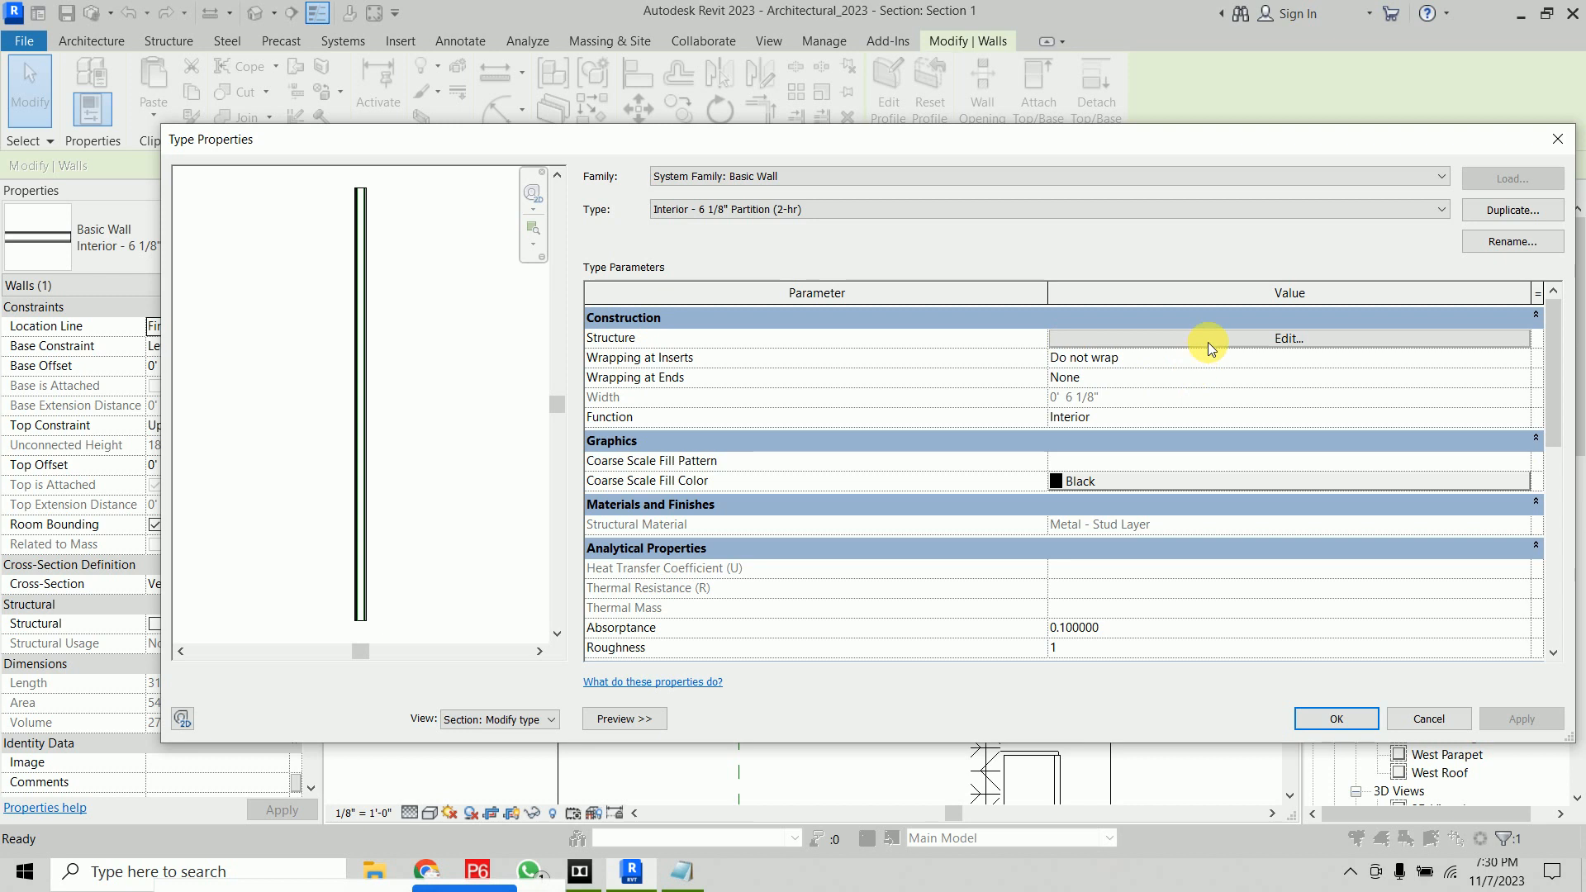
pyautogui.click(1207, 342)
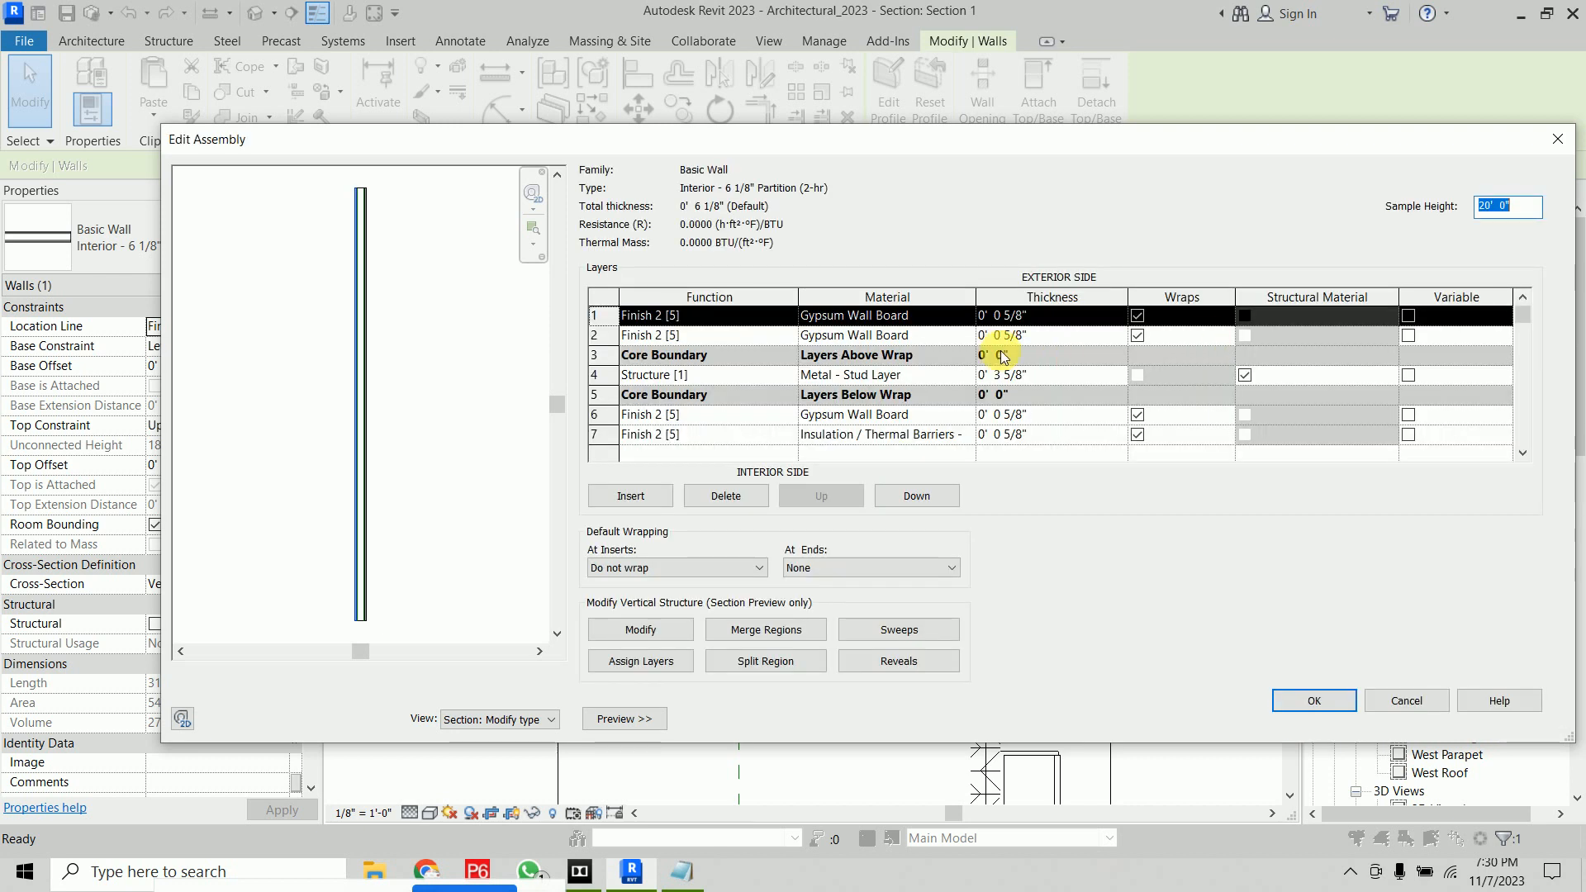
pyautogui.click(962, 438)
pyautogui.click(967, 435)
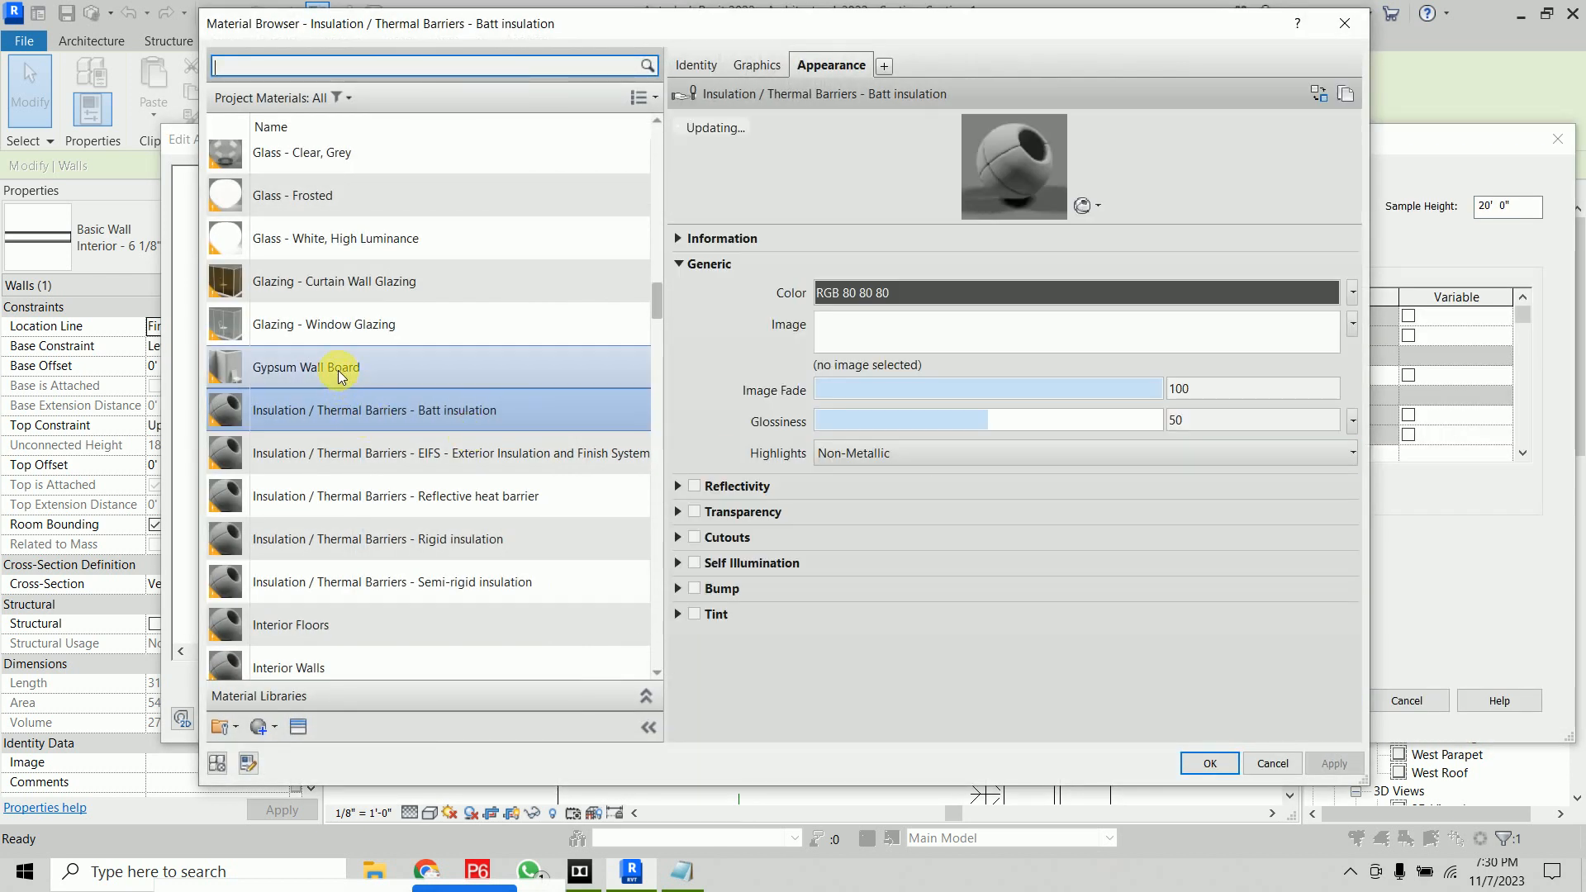
pyautogui.click(339, 370)
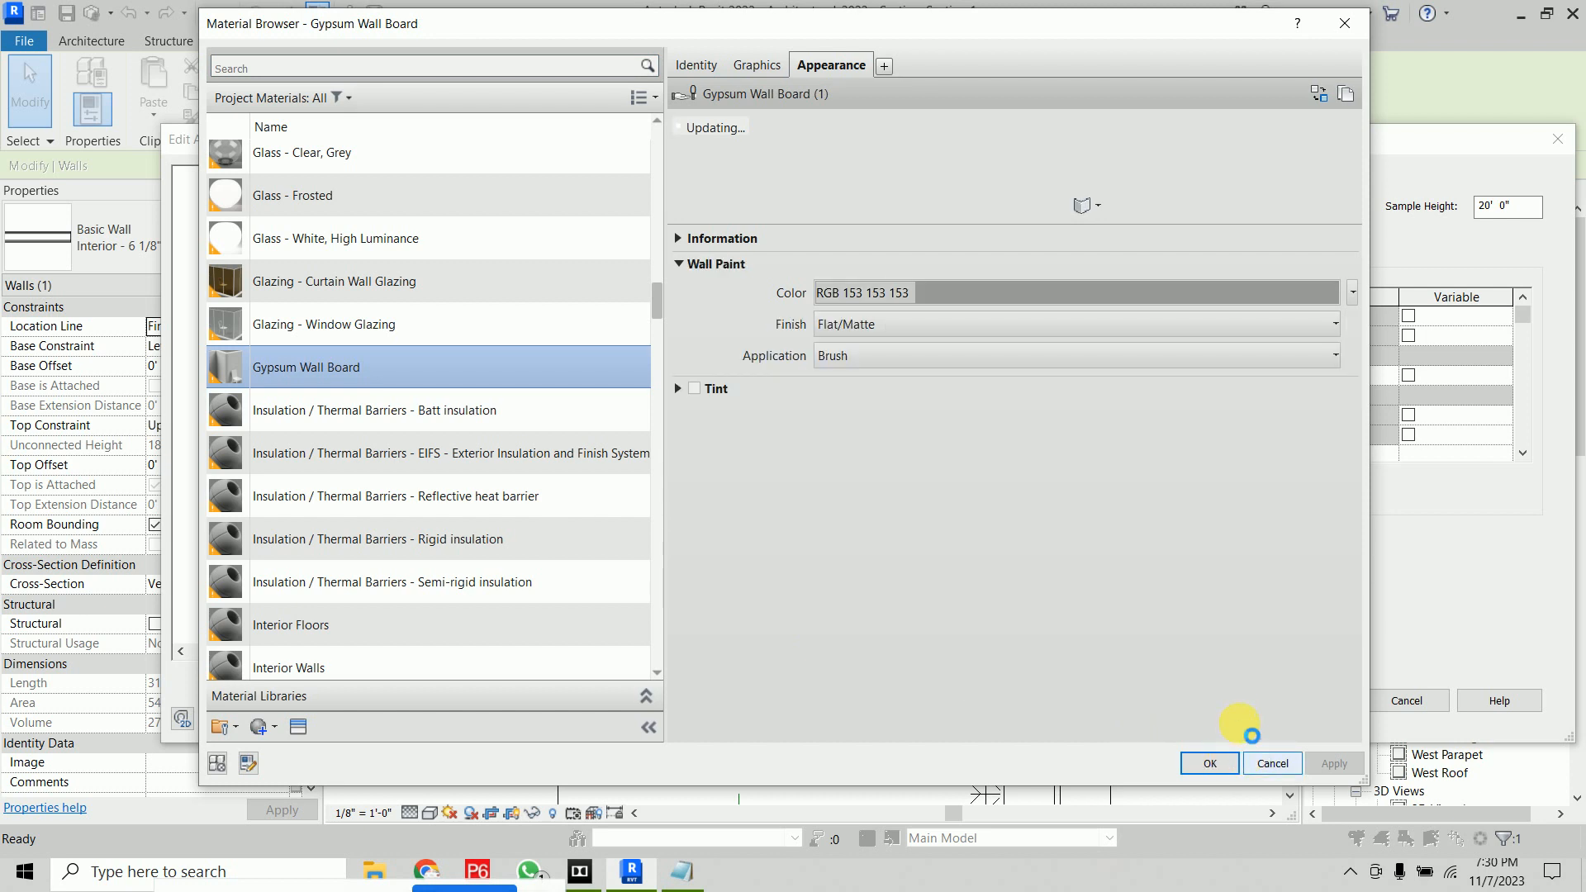
pyautogui.click(1230, 761)
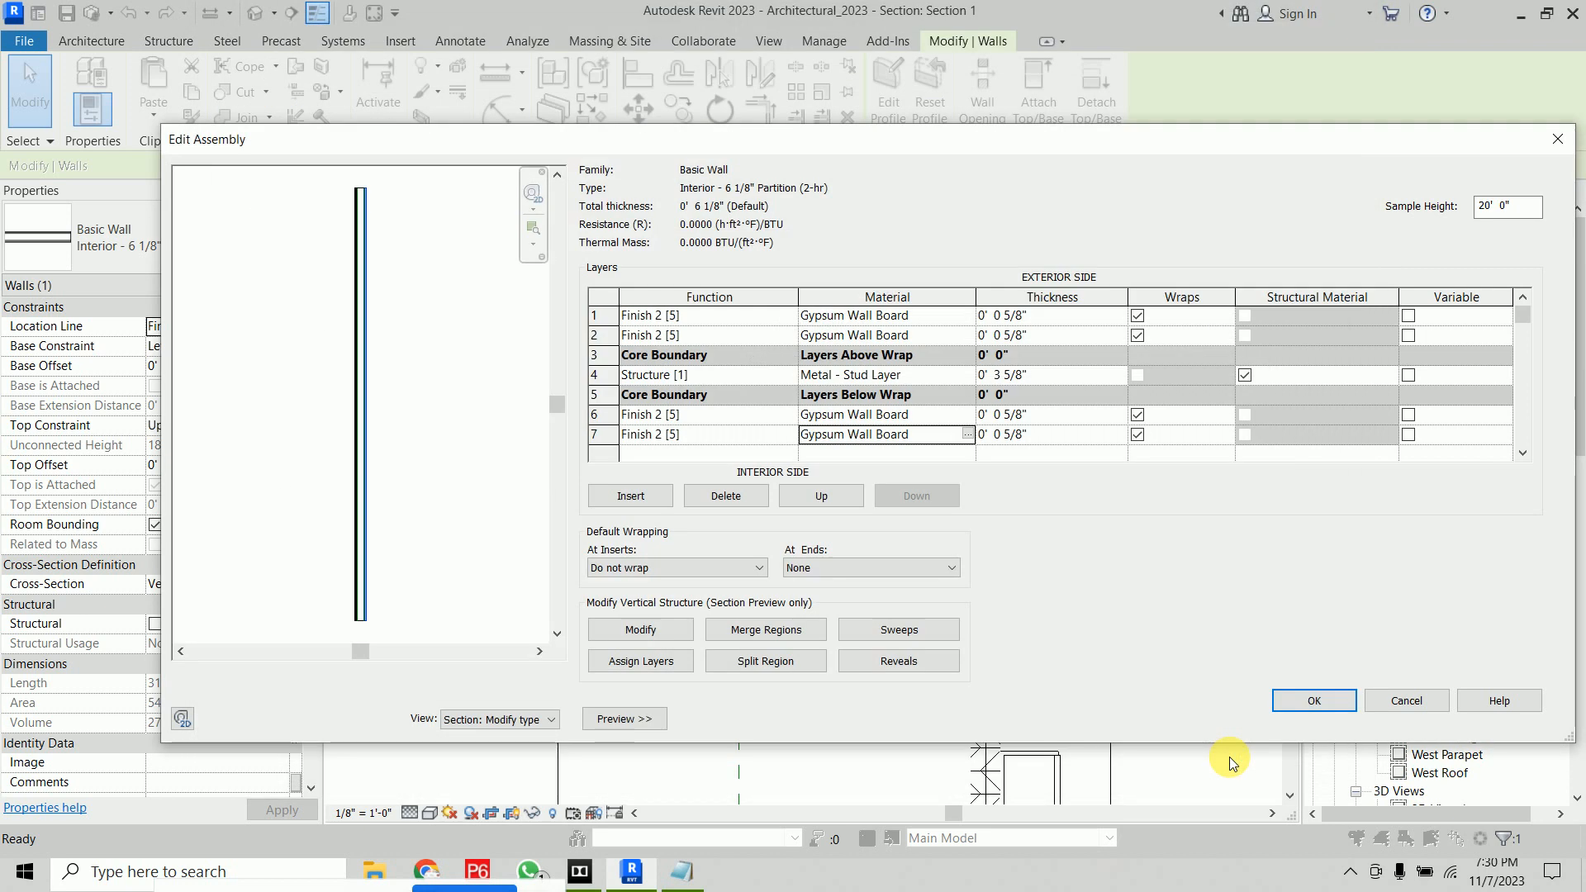
pyautogui.click(1293, 702)
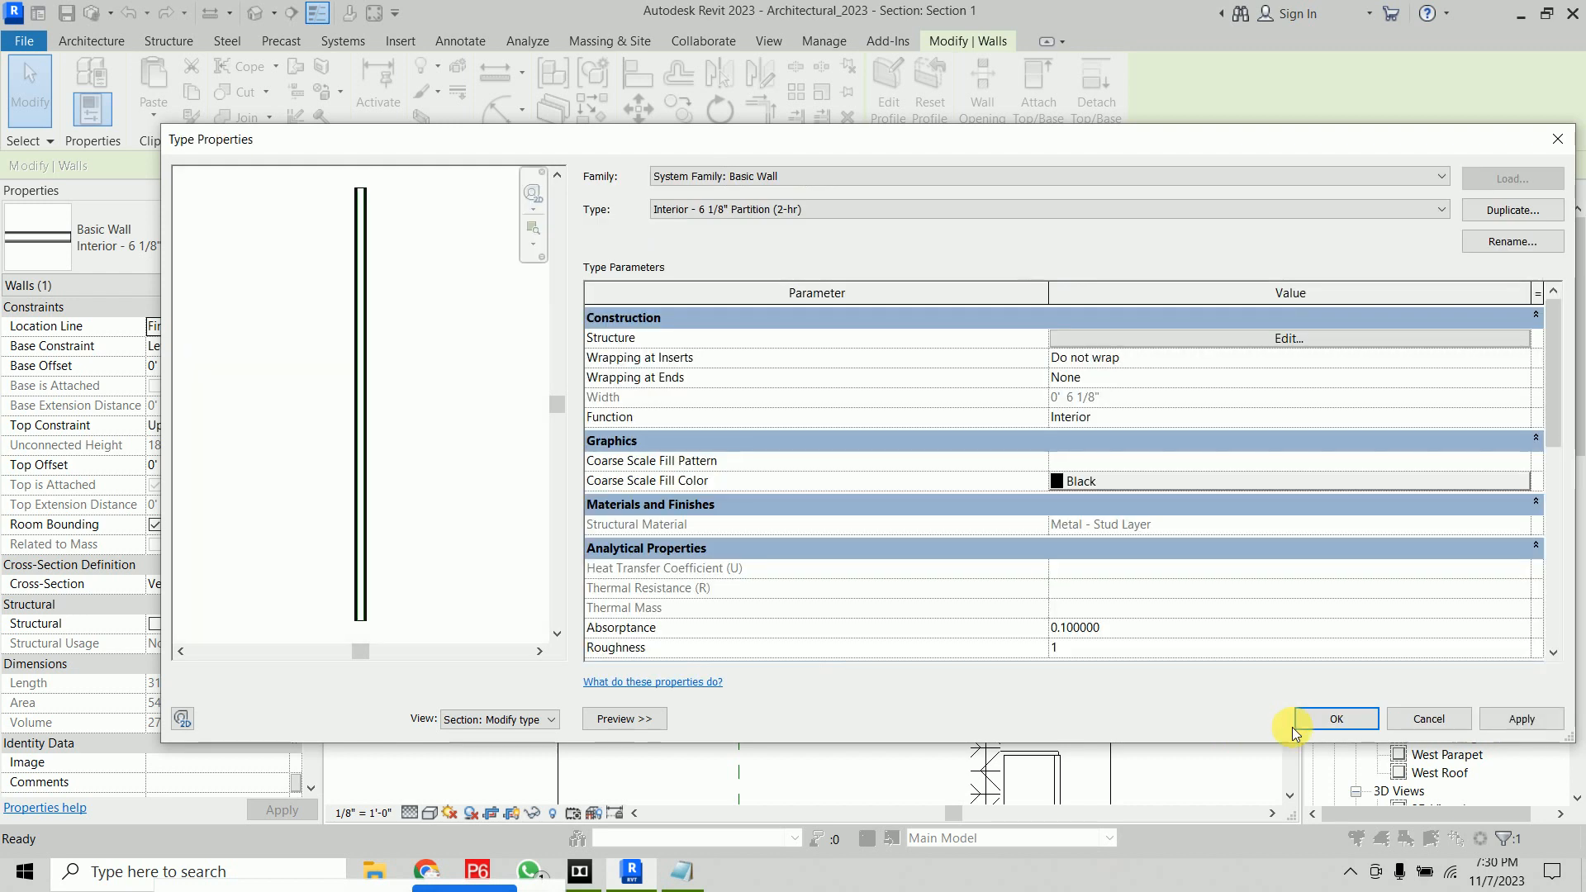
pyautogui.click(1301, 726)
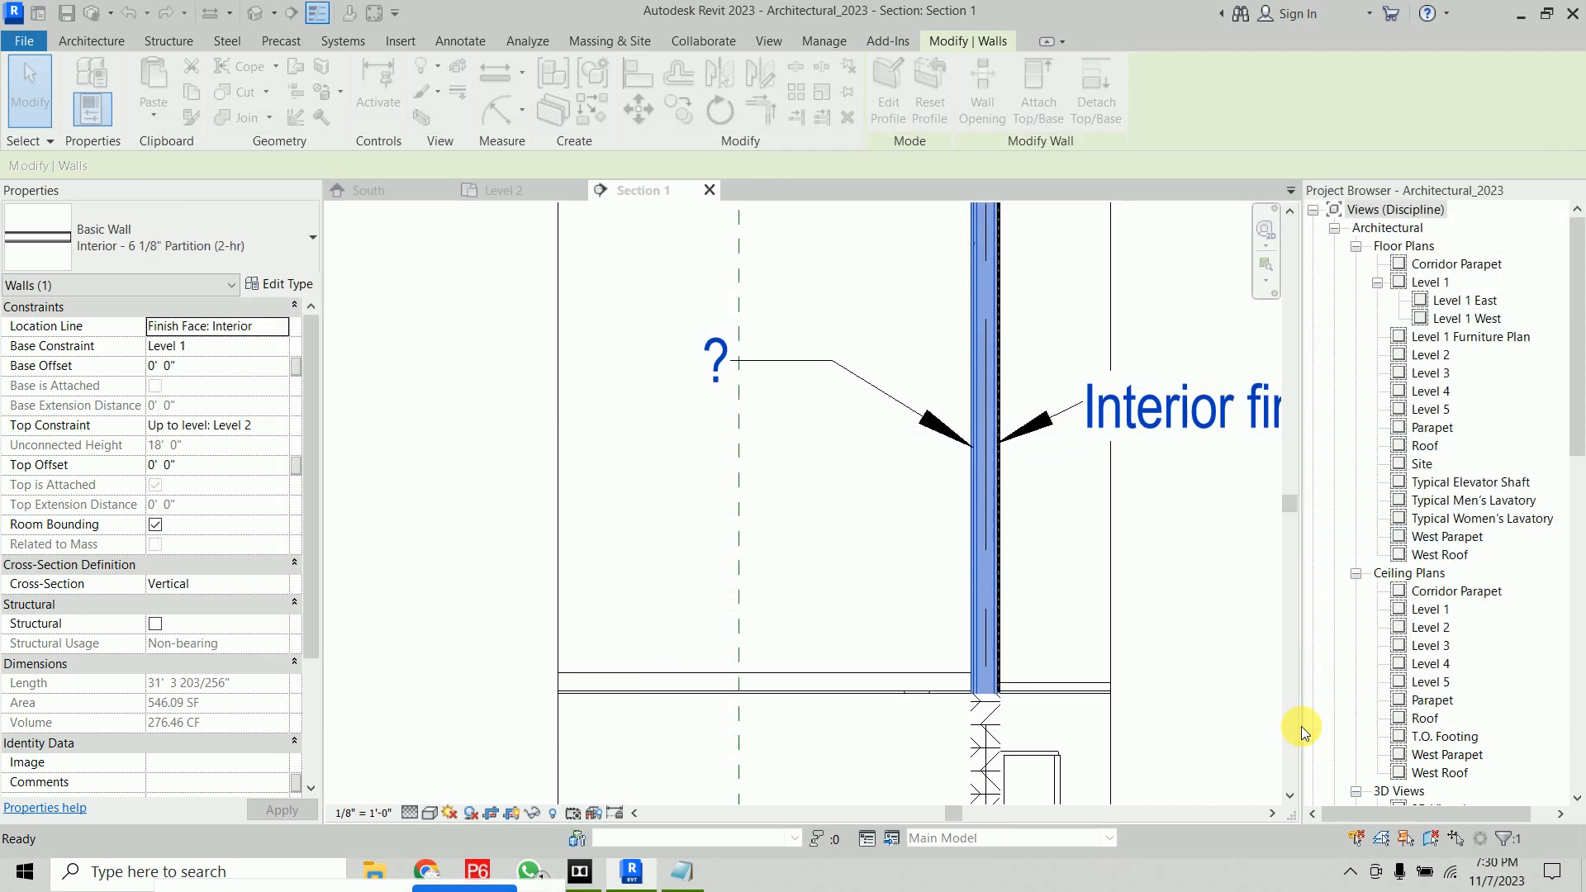
# Set the Insulation / Thermal Barriers - Batt insulation material's description to INSULATION
pyautogui.click(484, 518)
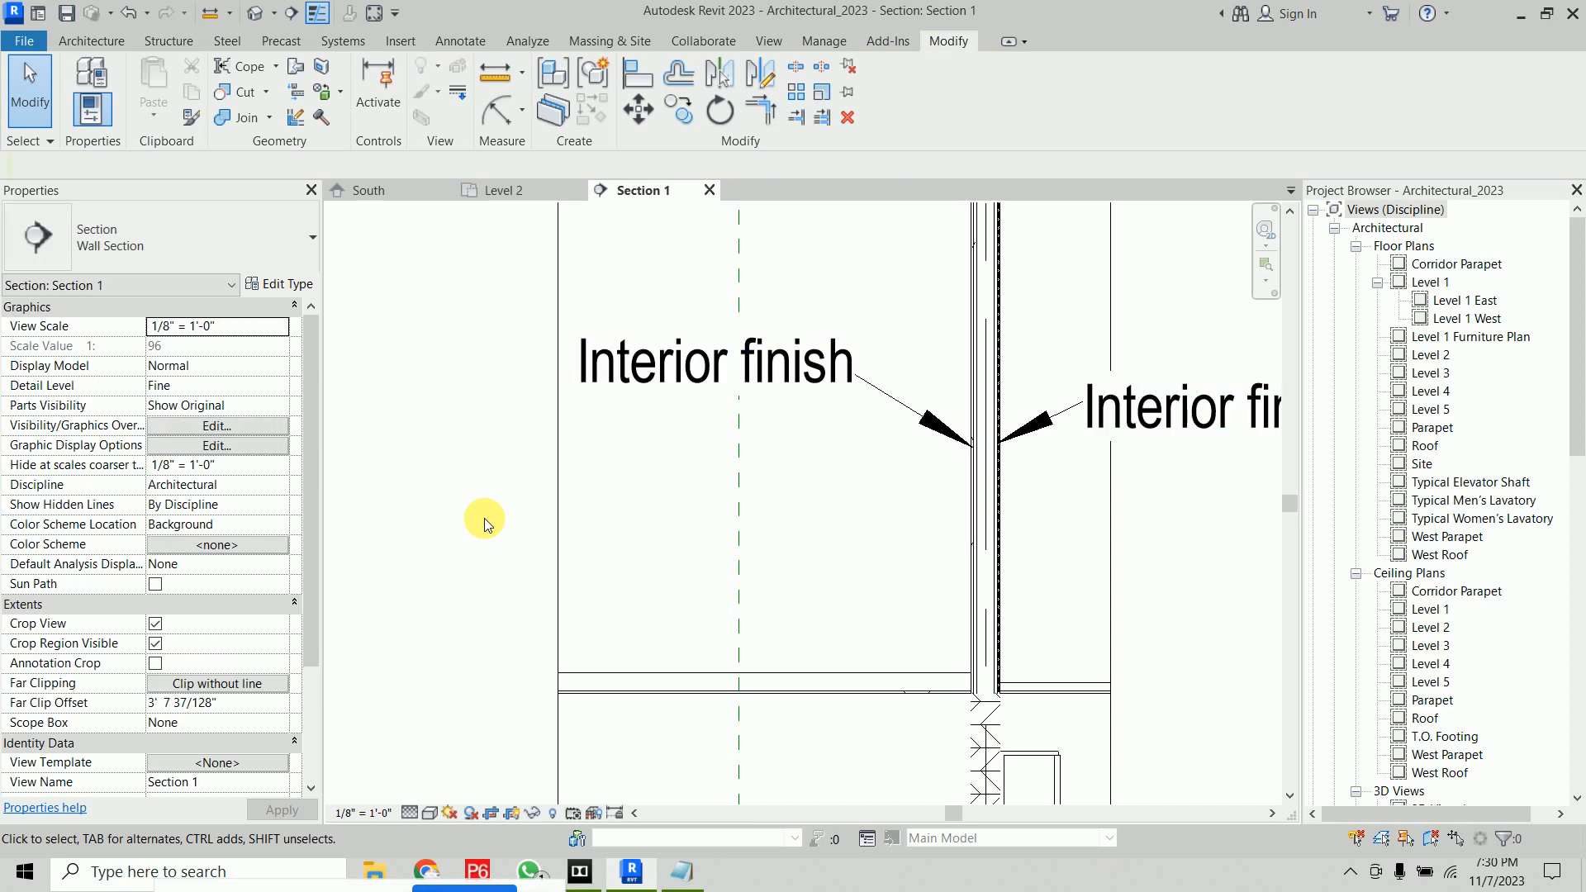
pyautogui.click(823, 41)
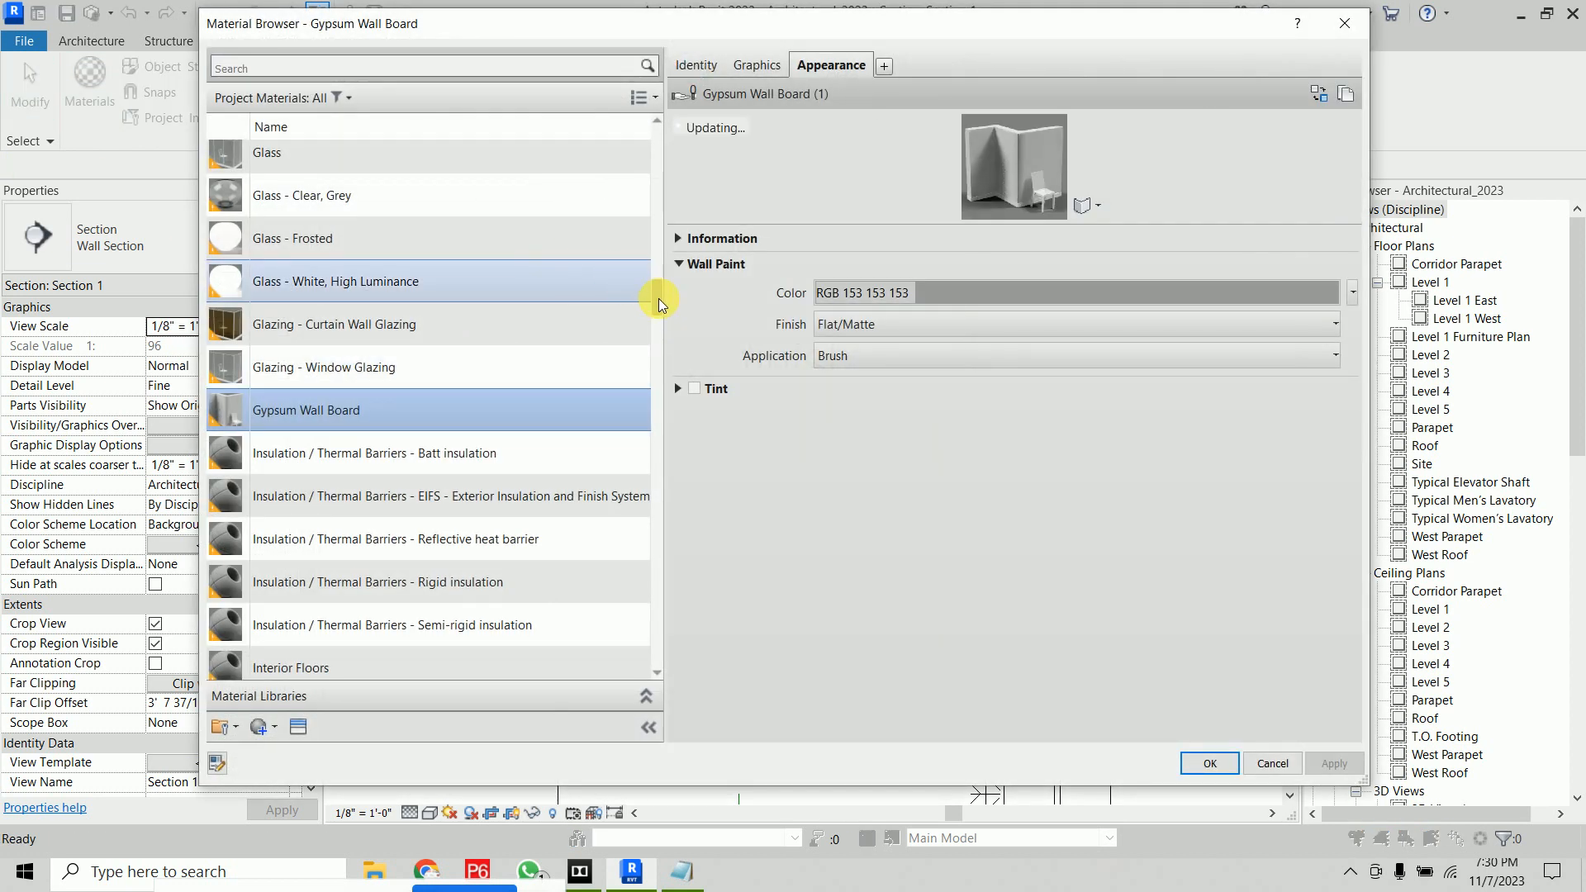
pyautogui.click(526, 467)
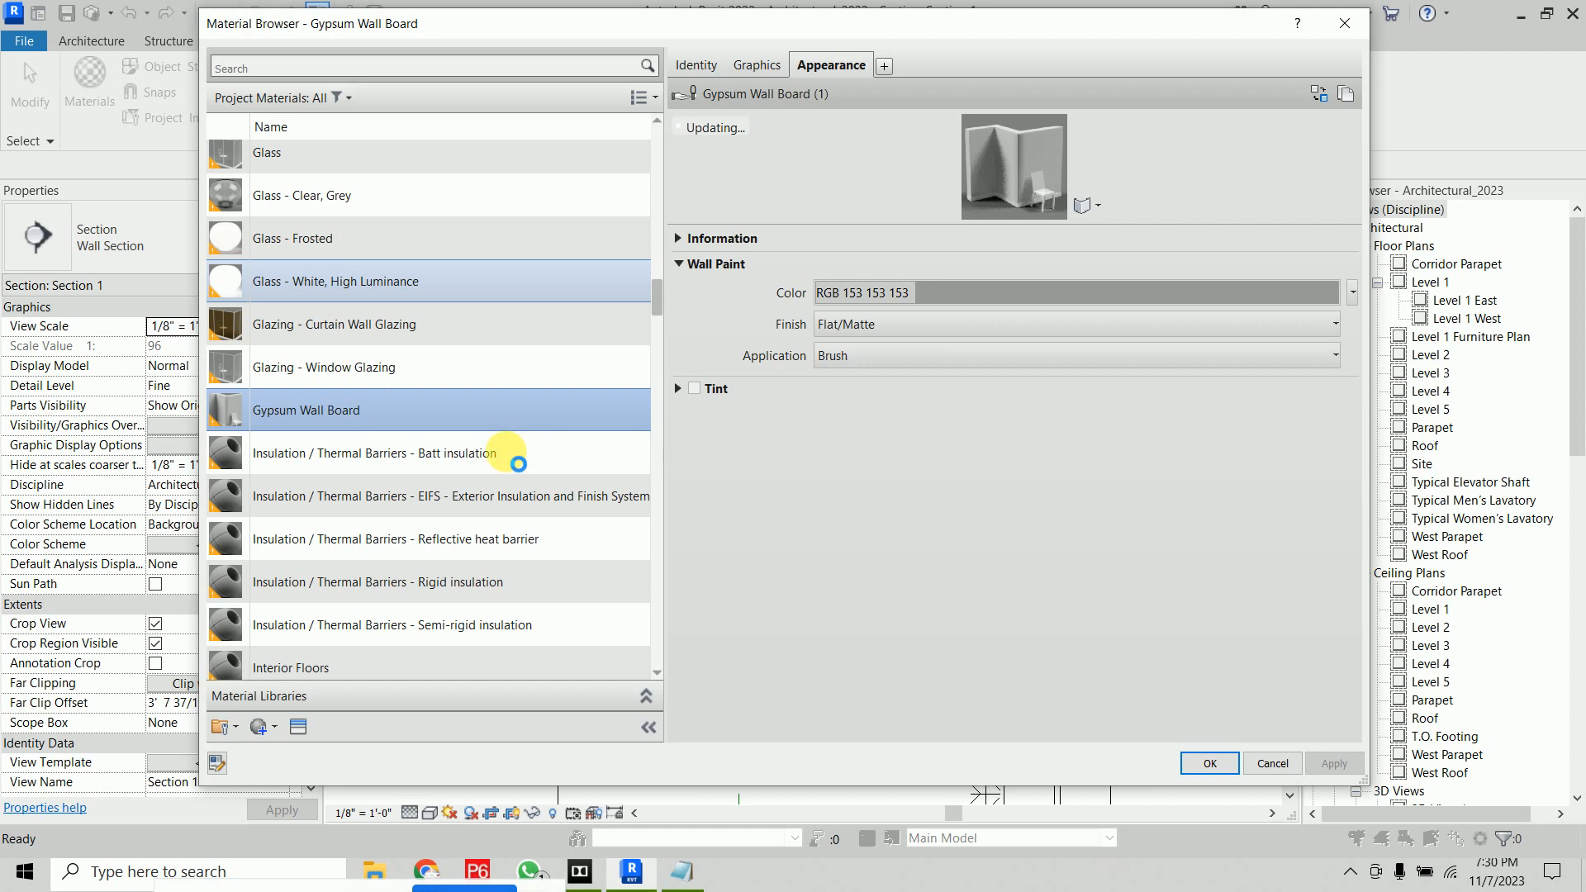
pyautogui.click(698, 65)
pyautogui.click(856, 159)
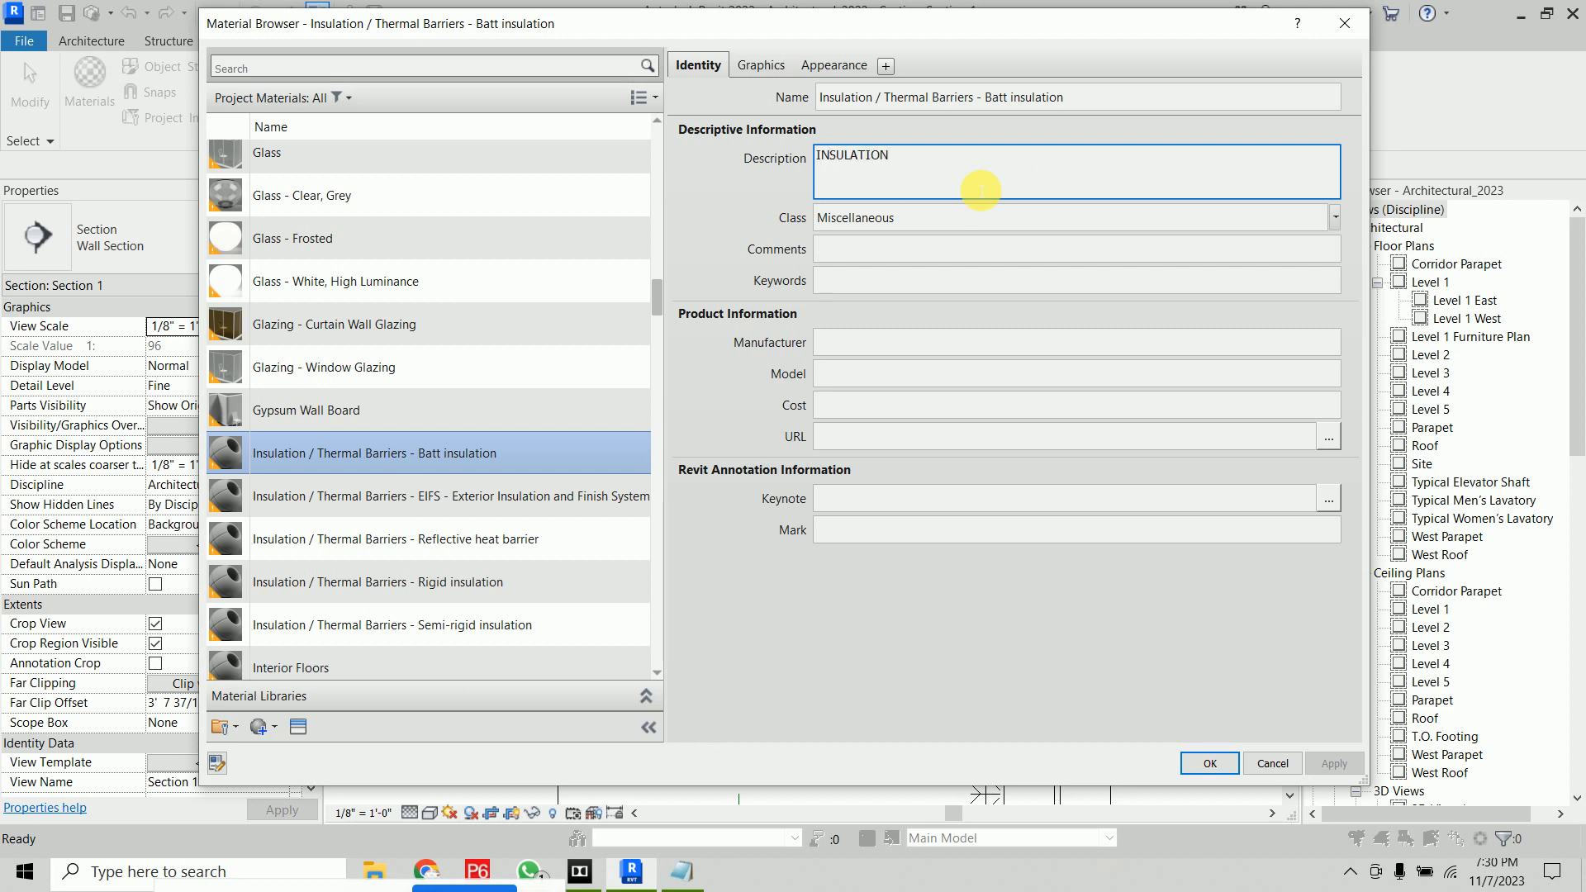
pyautogui.click(1211, 763)
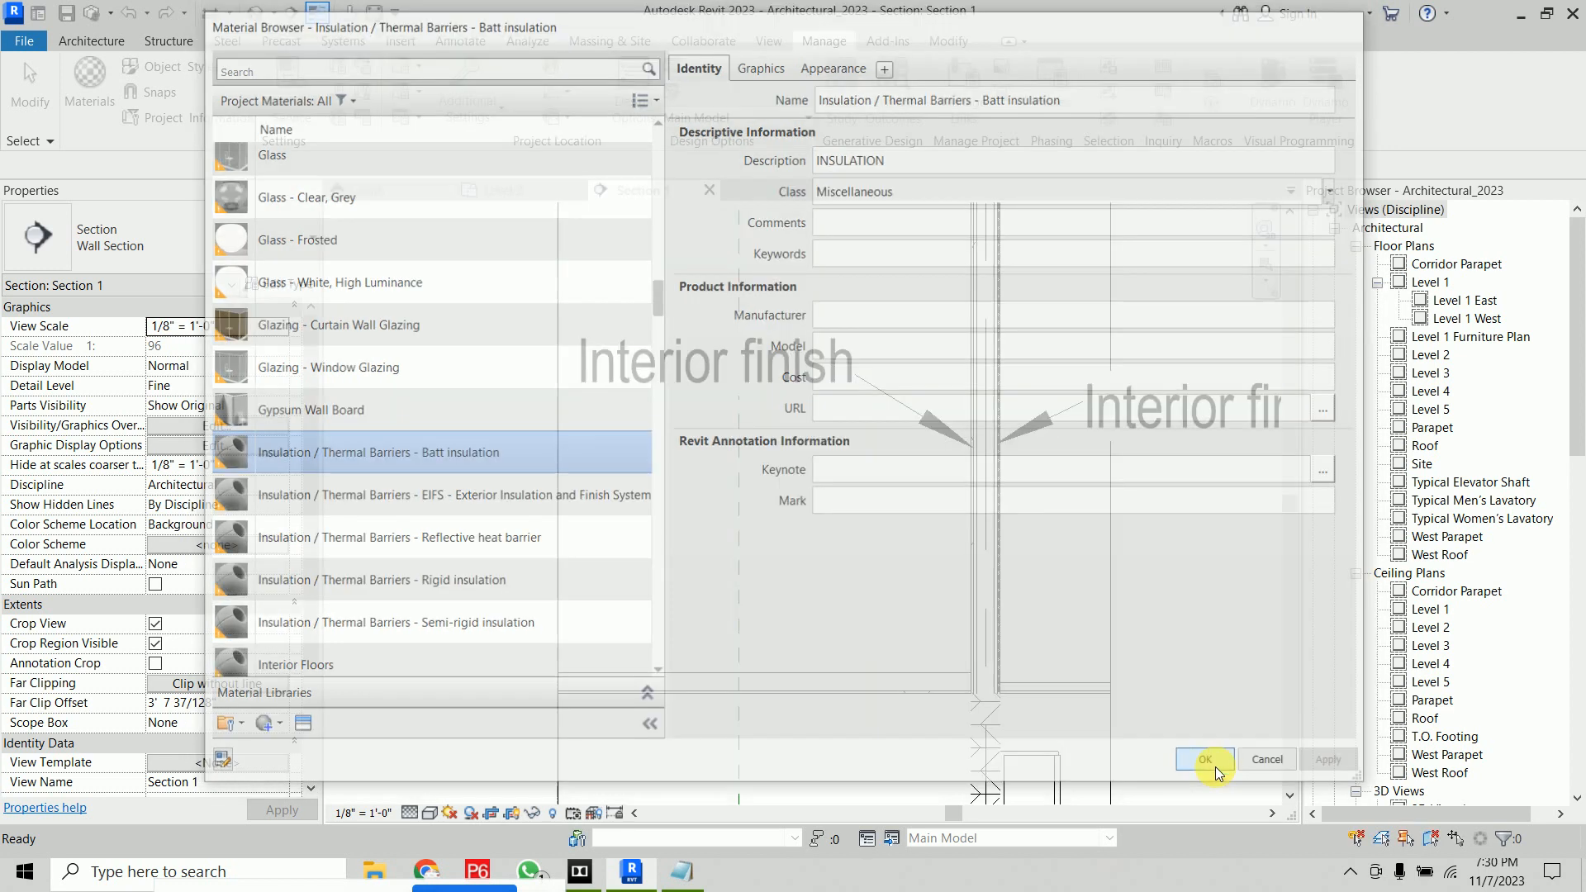
# Set the partition wall type's innermost finish layer material to Insulation / Thermal Barriers - Batt insulation
pyautogui.click(981, 505)
pyautogui.click(281, 285)
pyautogui.click(1136, 344)
pyautogui.click(1281, 337)
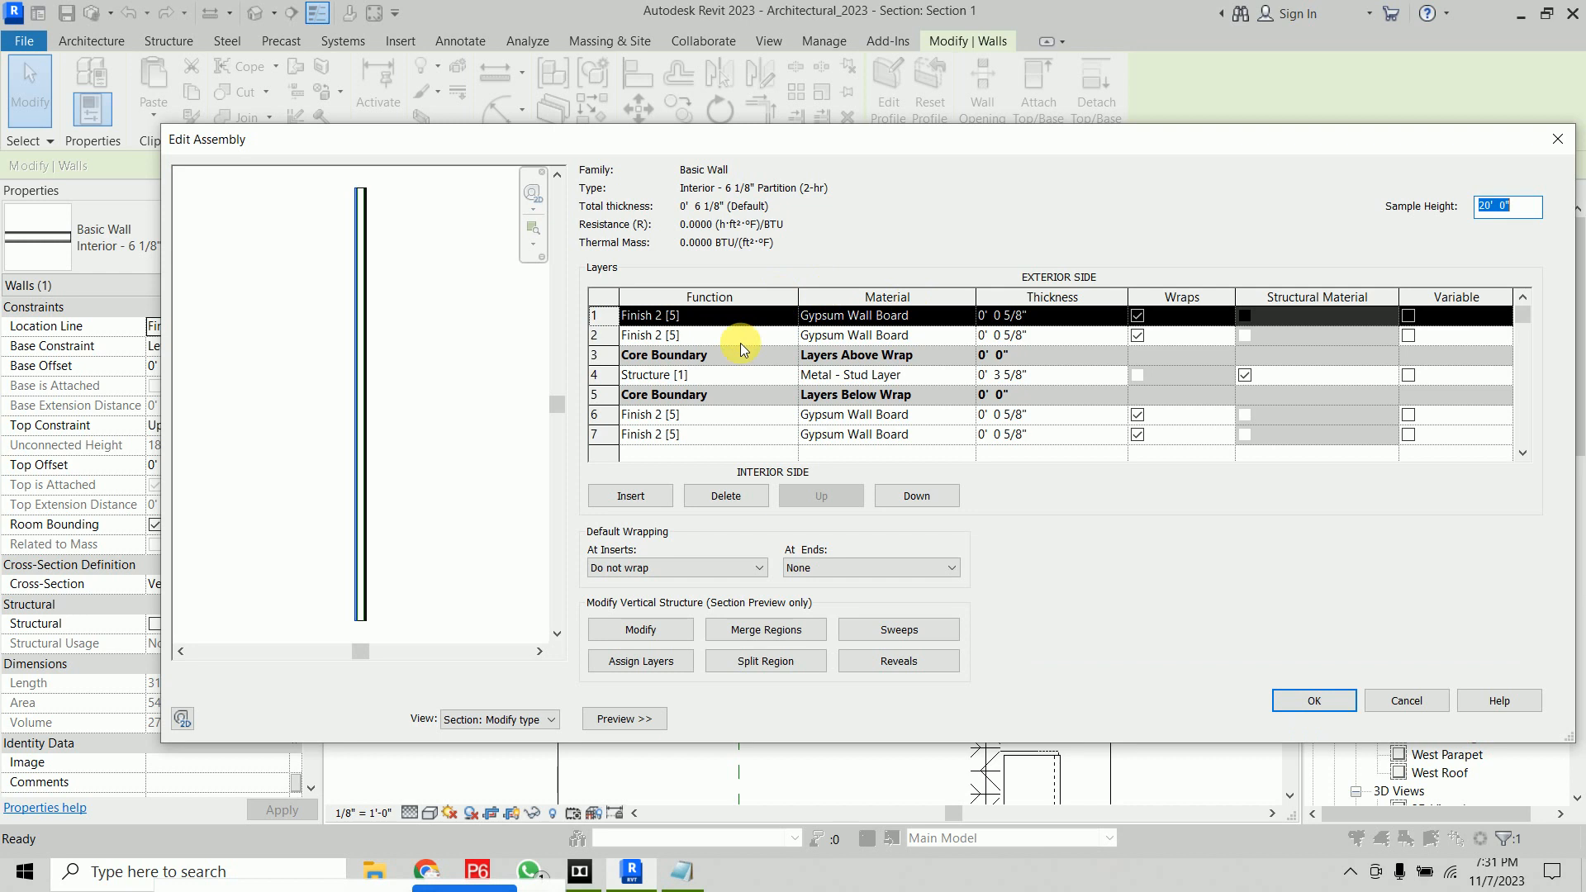
pyautogui.click(958, 435)
pyautogui.click(968, 434)
pyautogui.doubleClick(454, 453)
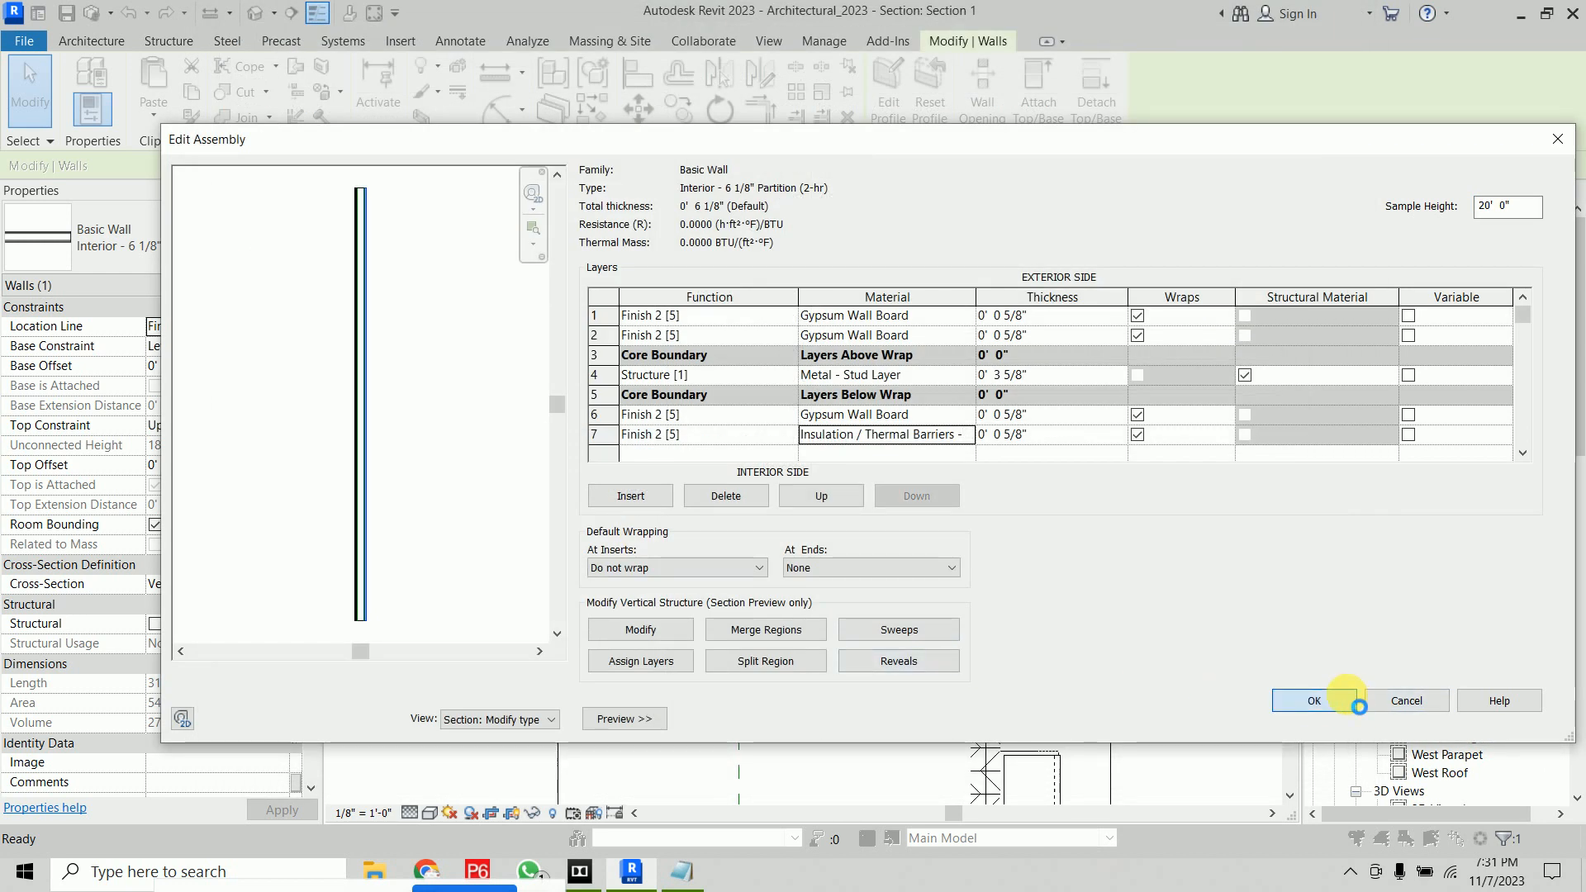
pyautogui.click(1313, 701)
pyautogui.click(1307, 717)
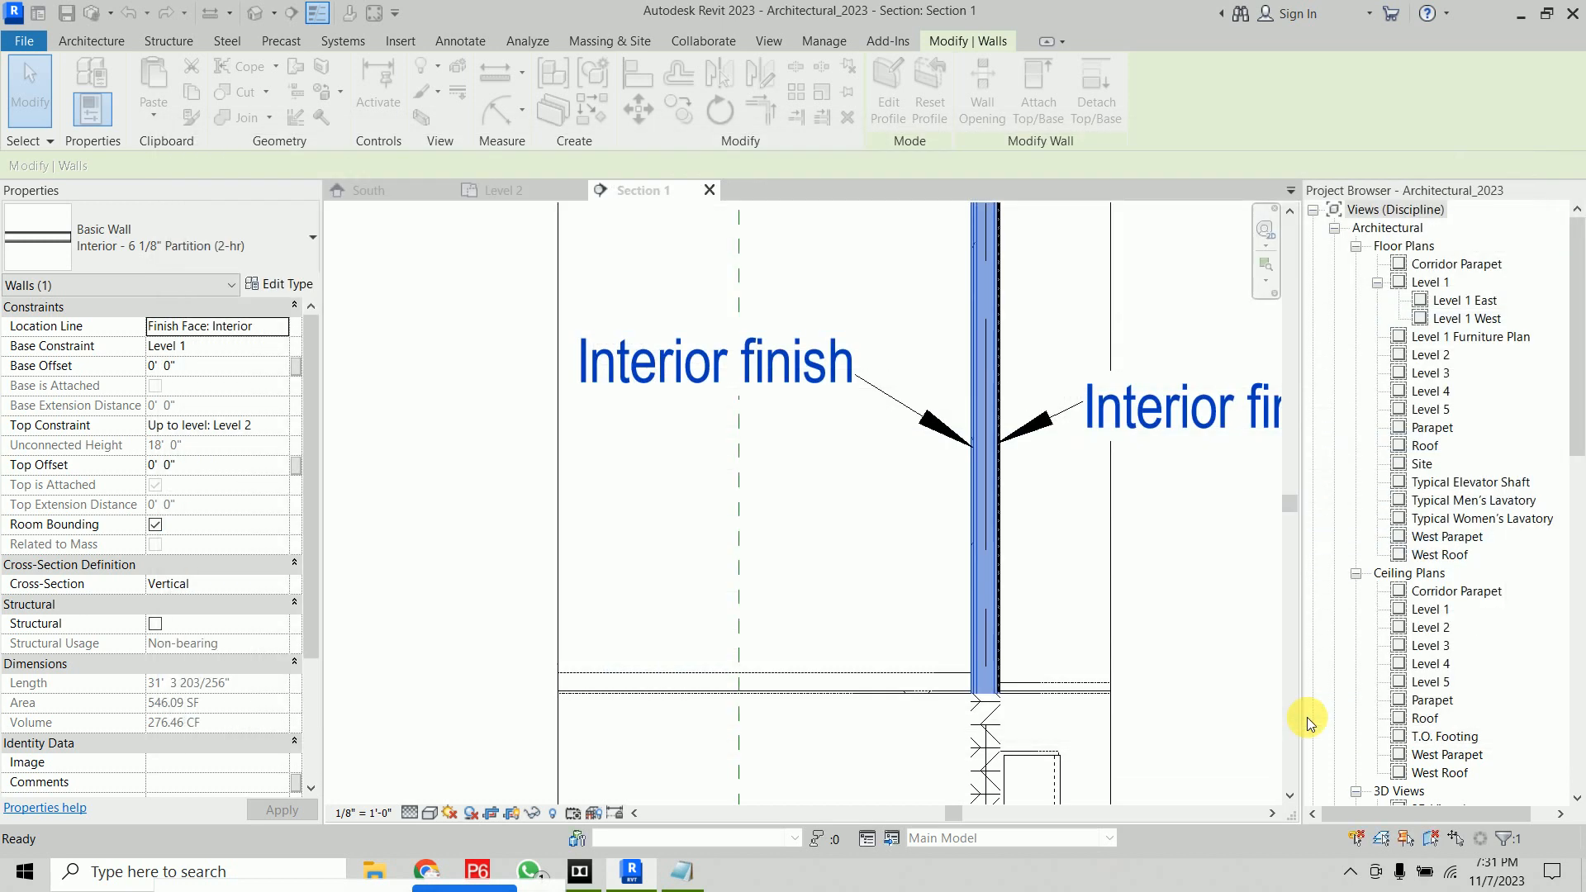
pyautogui.click(436, 412)
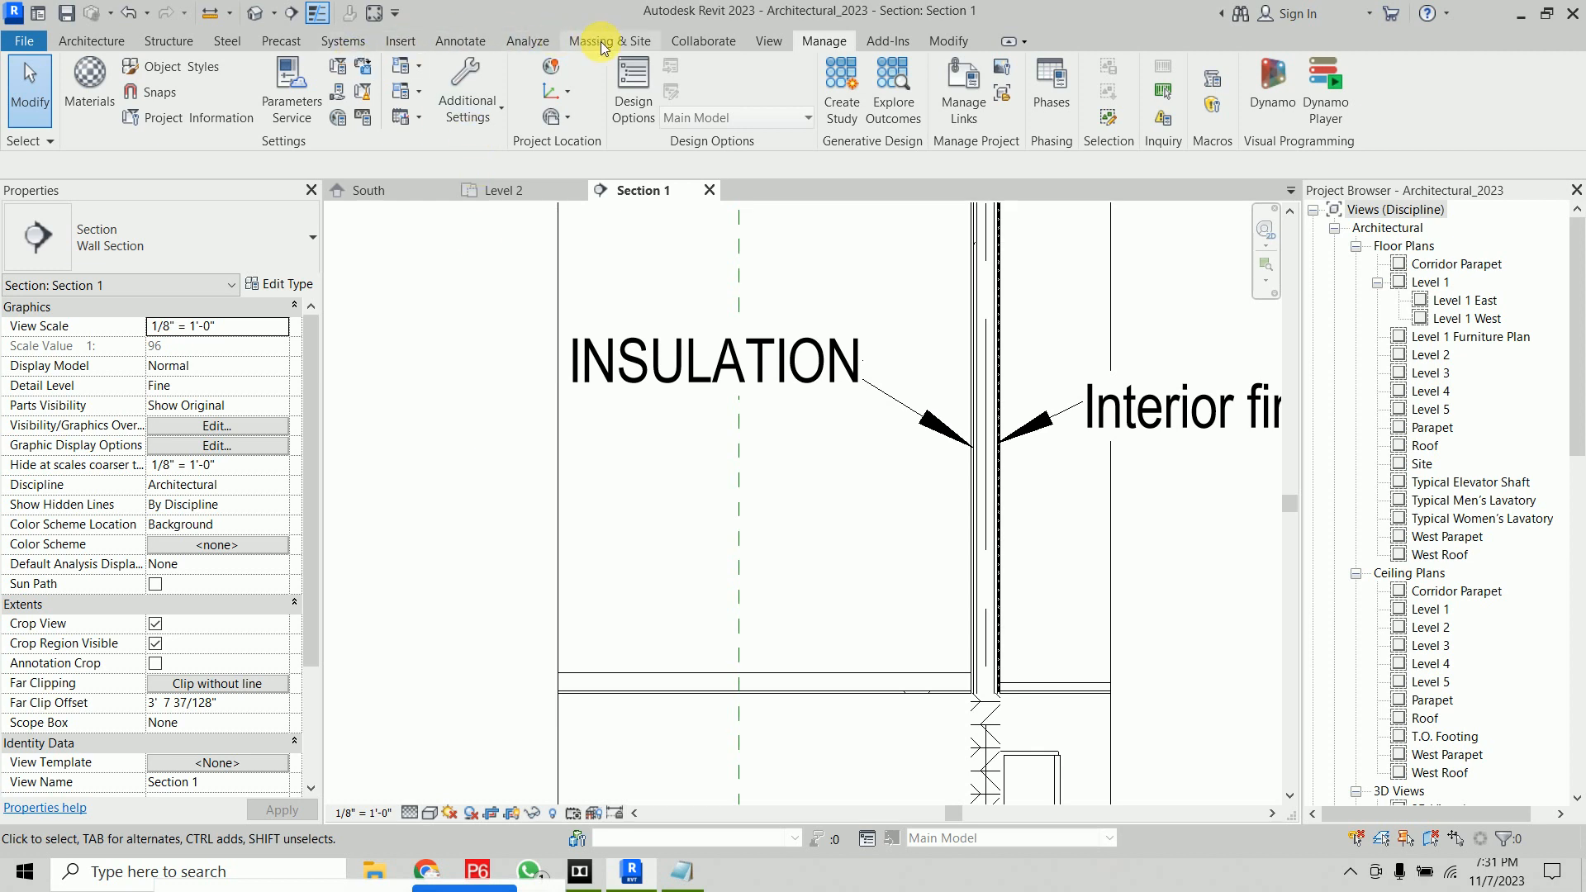
pyautogui.click(438, 43)
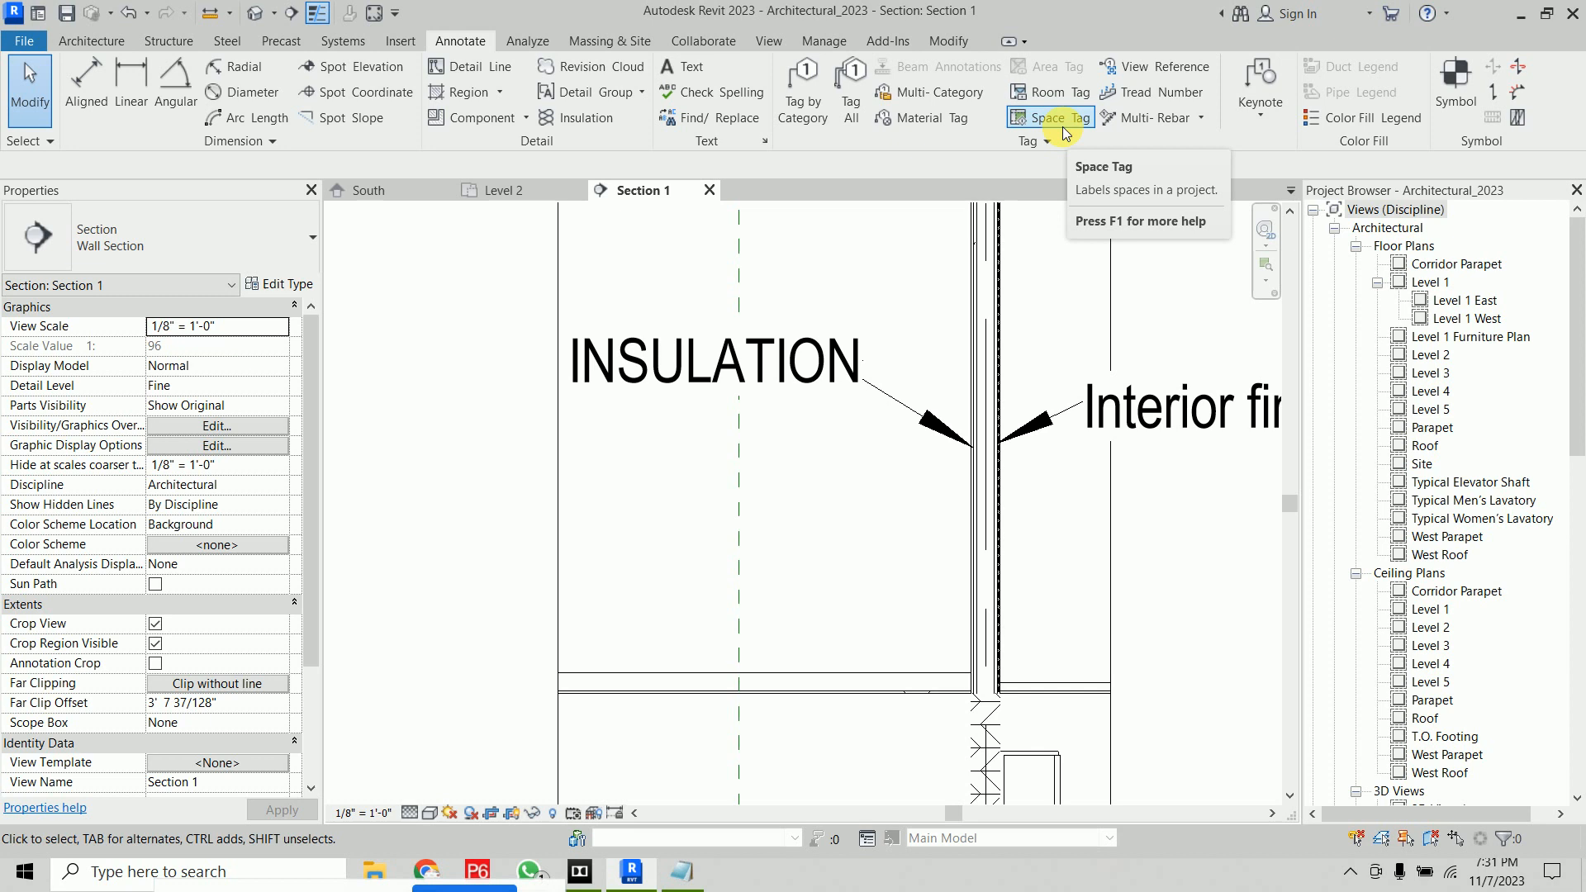
pyautogui.click(92, 41)
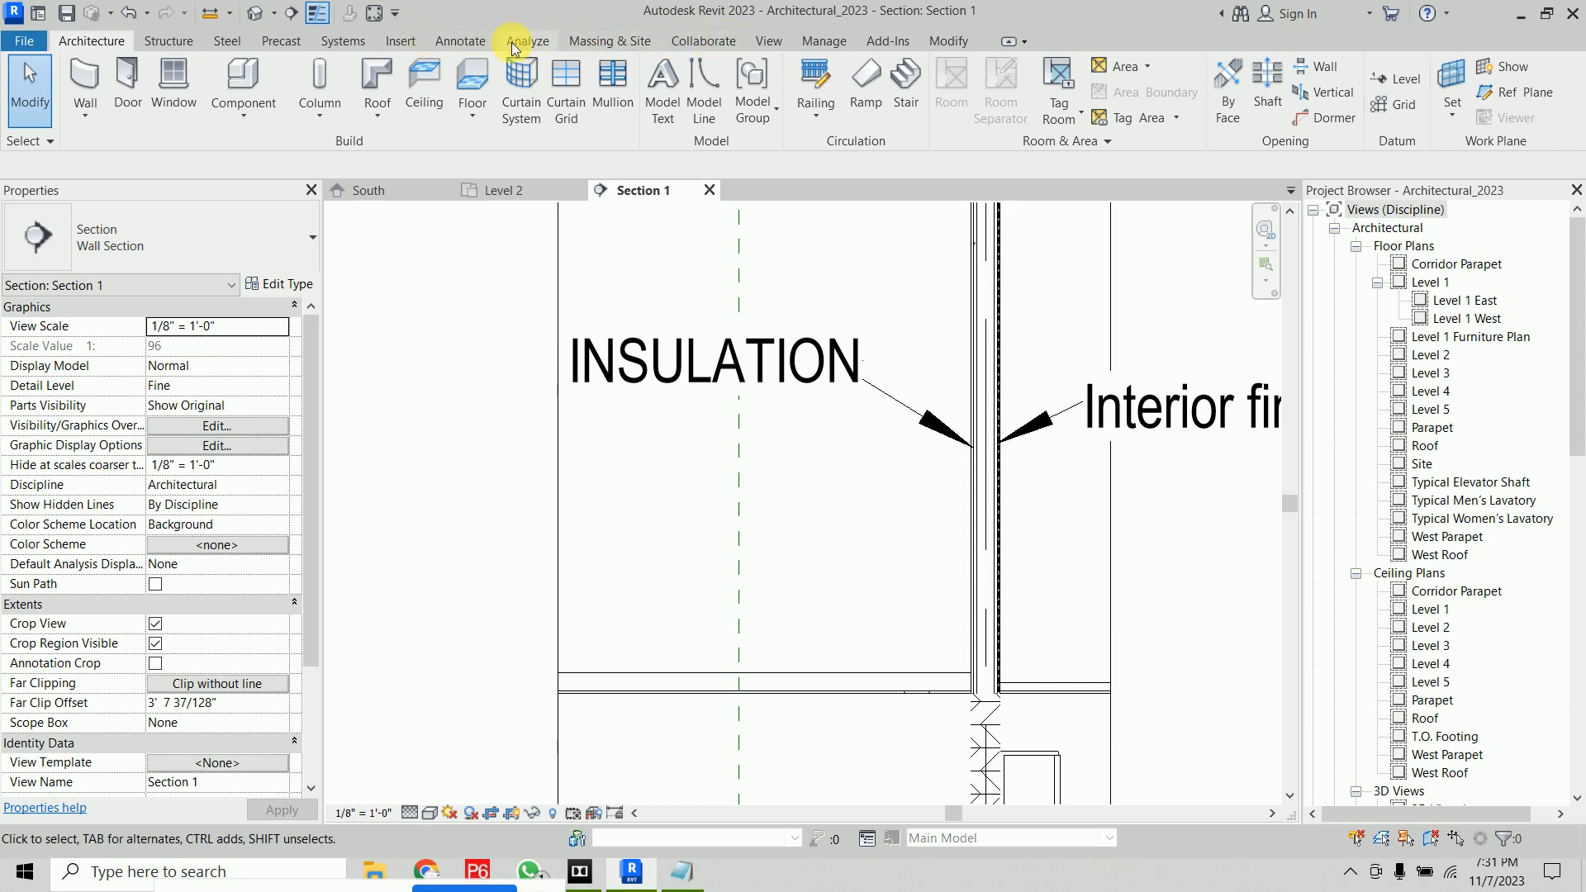
pyautogui.click(462, 43)
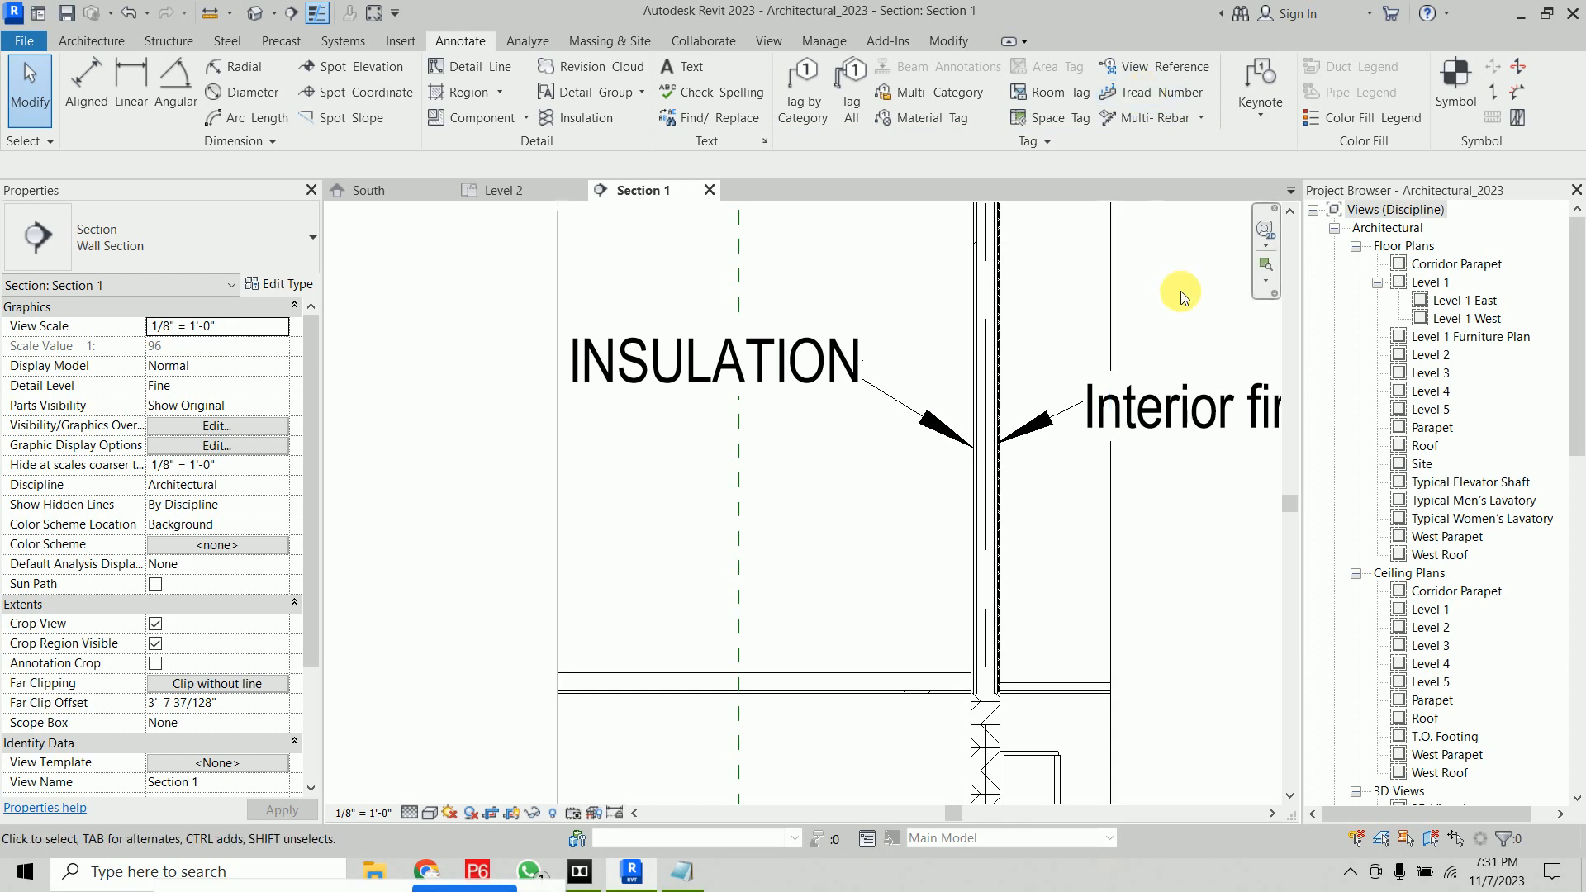
pyautogui.scroll(-5, 1160, 396)
pyautogui.moveTo(1179, 449); pyautogui.dragTo(922, 492, button='middle')
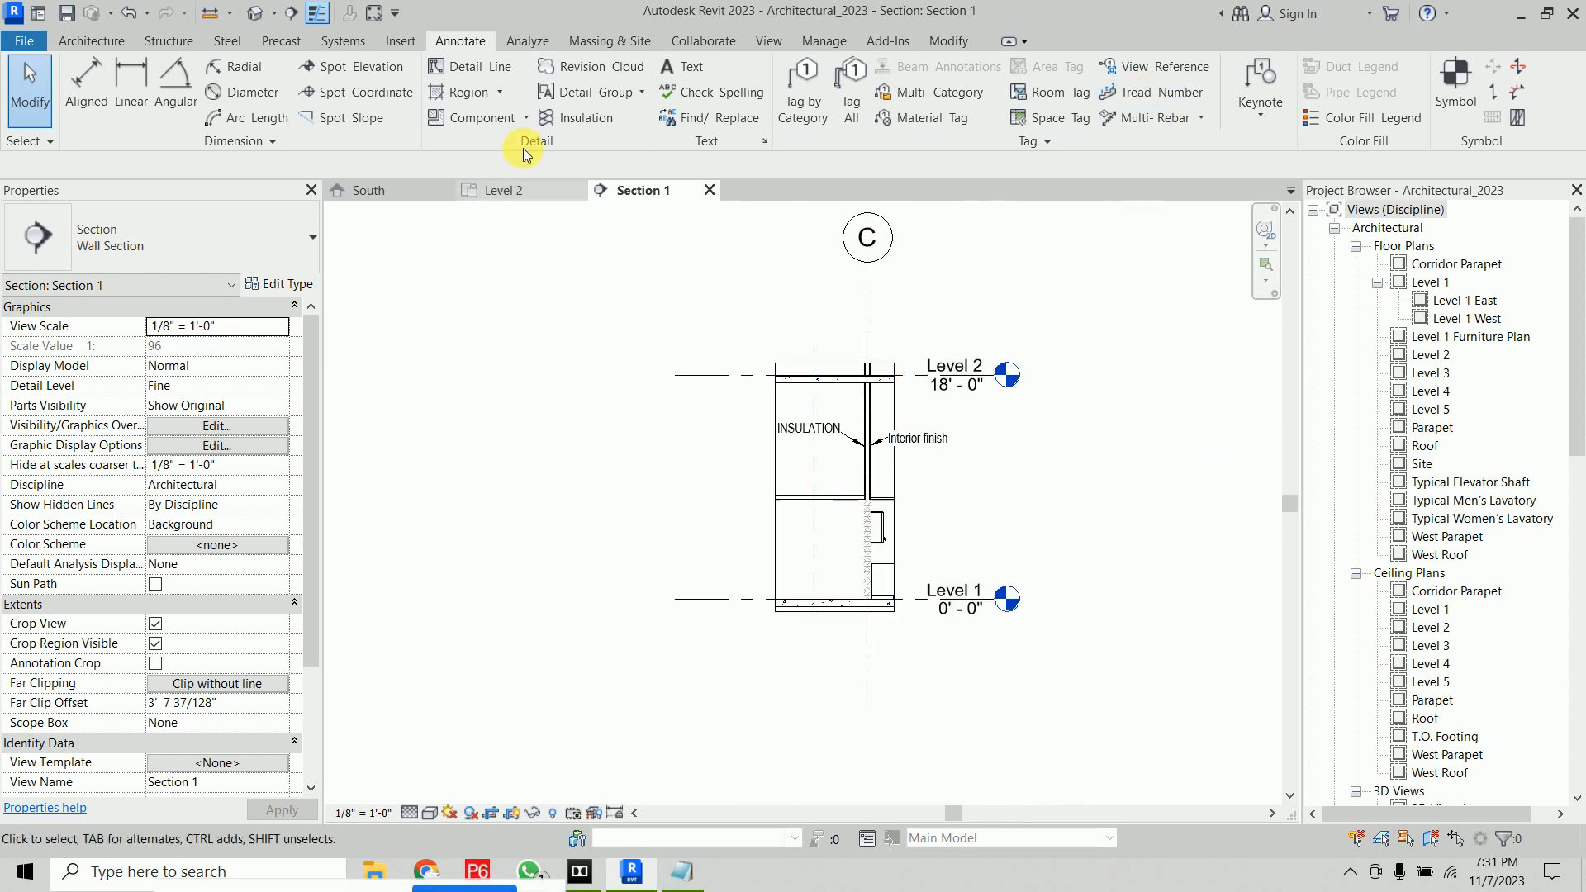
# In the Level 2 plan, draw a horizontal section line across the stair's upper flight
pyautogui.click(505, 190)
pyautogui.scroll(-3, 733, 499)
pyautogui.moveTo(733, 500); pyautogui.dragTo(330, 368, button='middle')
pyautogui.scroll(5, 587, 494)
pyautogui.moveTo(635, 408); pyautogui.dragTo(730, 660, button='middle')
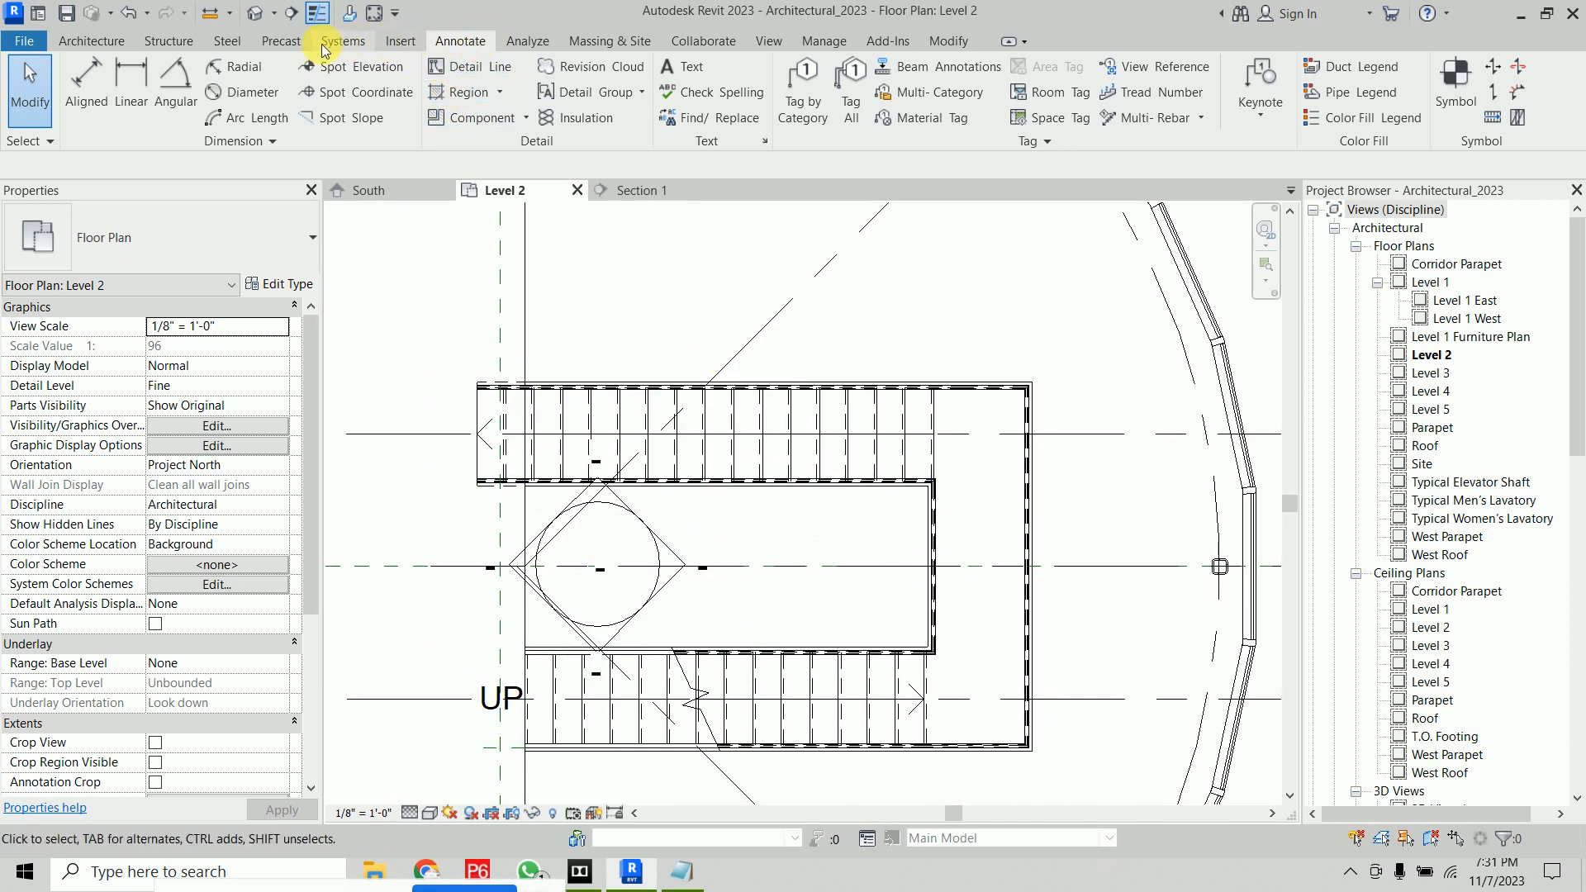
pyautogui.click(291, 13)
pyautogui.click(430, 433)
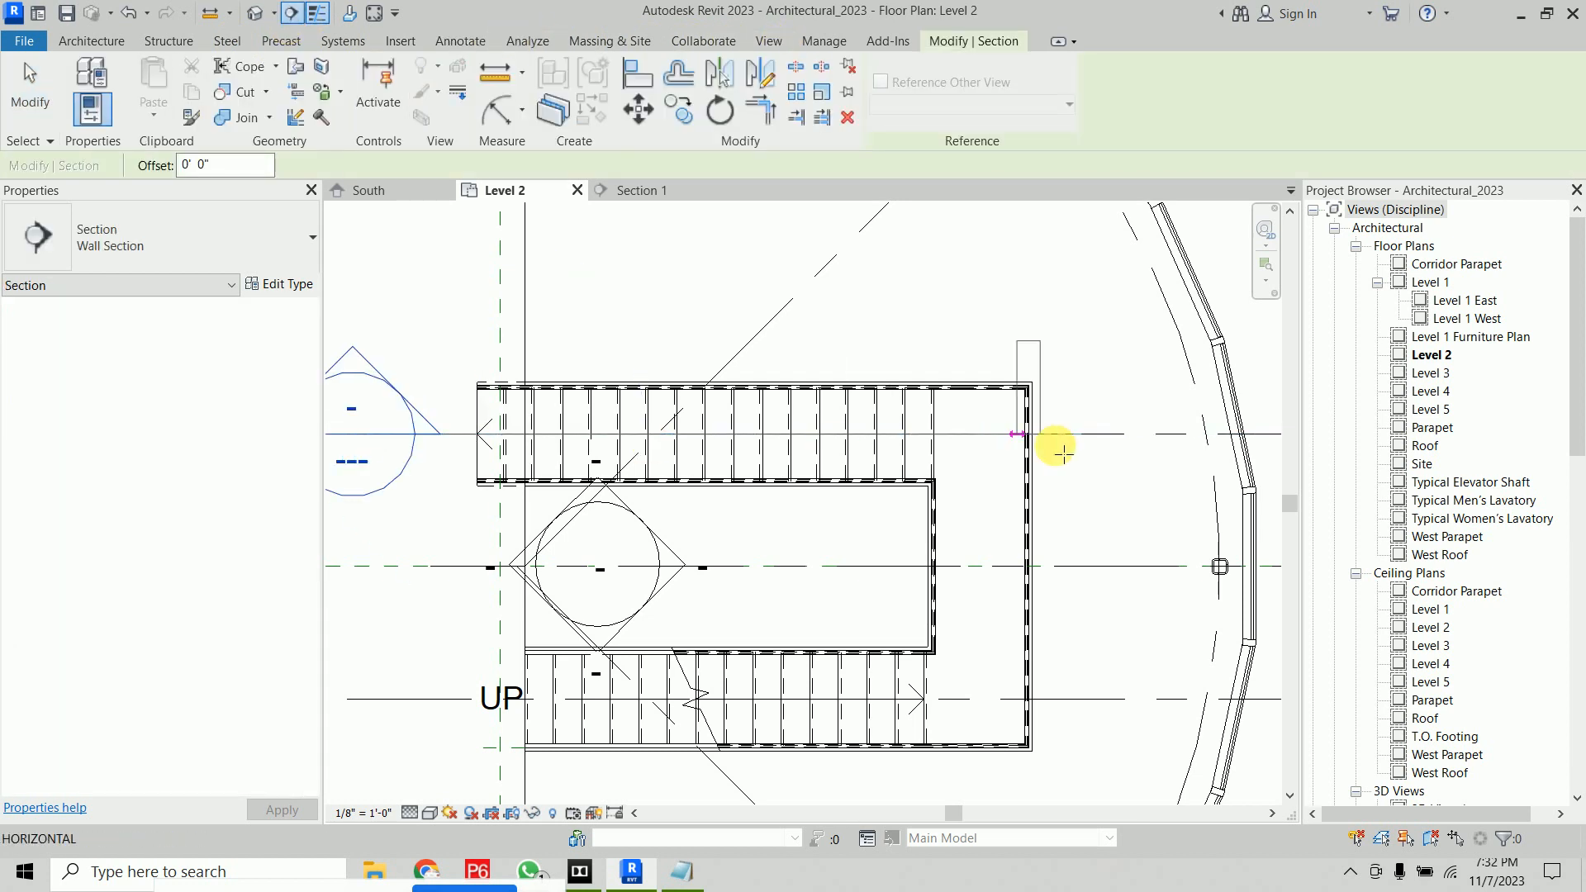
pyautogui.click(1118, 437)
# Reduce the new section's far clip depth to about 7' 5" so it just covers the stair
pyautogui.scroll(-3, 1115, 524)
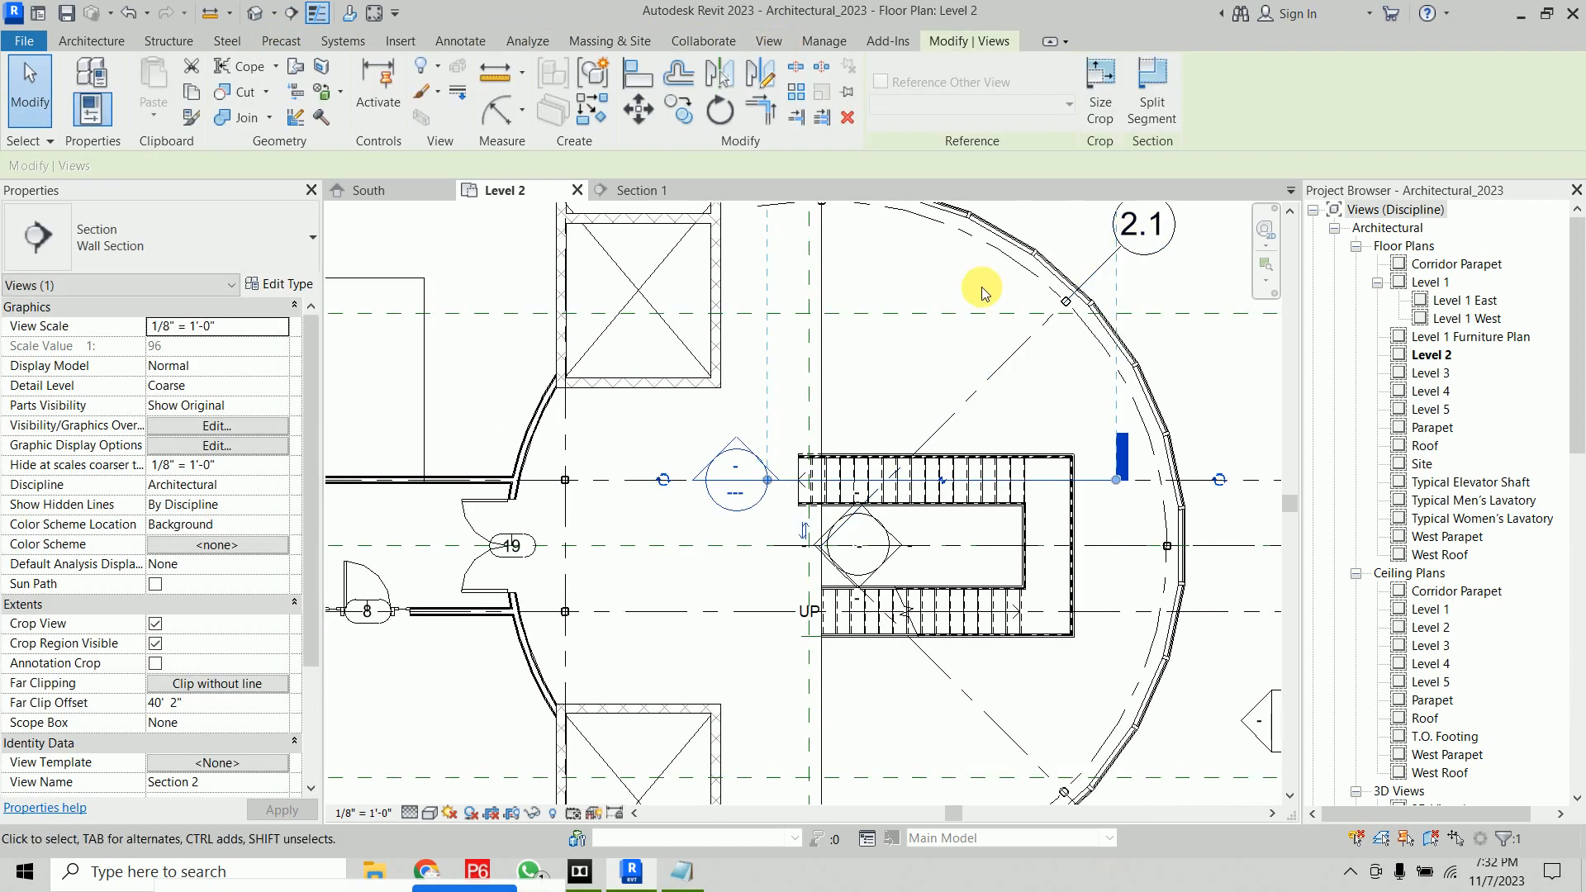
pyautogui.moveTo(977, 299); pyautogui.dragTo(910, 544, button='middle')
pyautogui.moveTo(893, 250); pyautogui.dragTo(902, 592)
pyautogui.click(908, 630)
pyautogui.scroll(3, 941, 638)
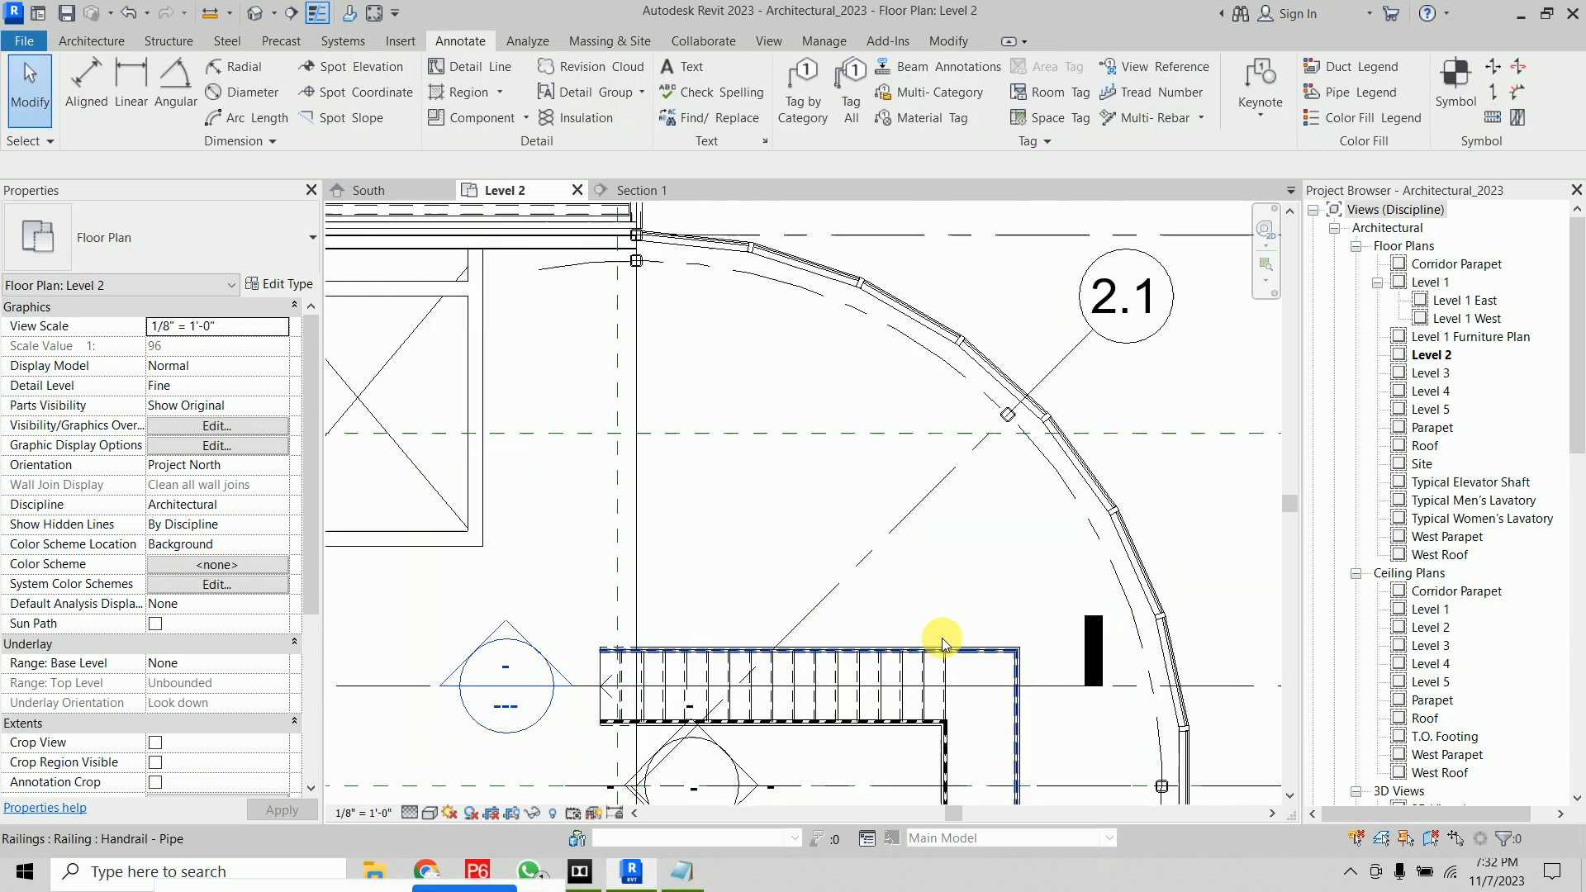
# Open the new section view and zoom in on the stair flight
pyautogui.click(1074, 693)
pyautogui.rightClick(1074, 693)
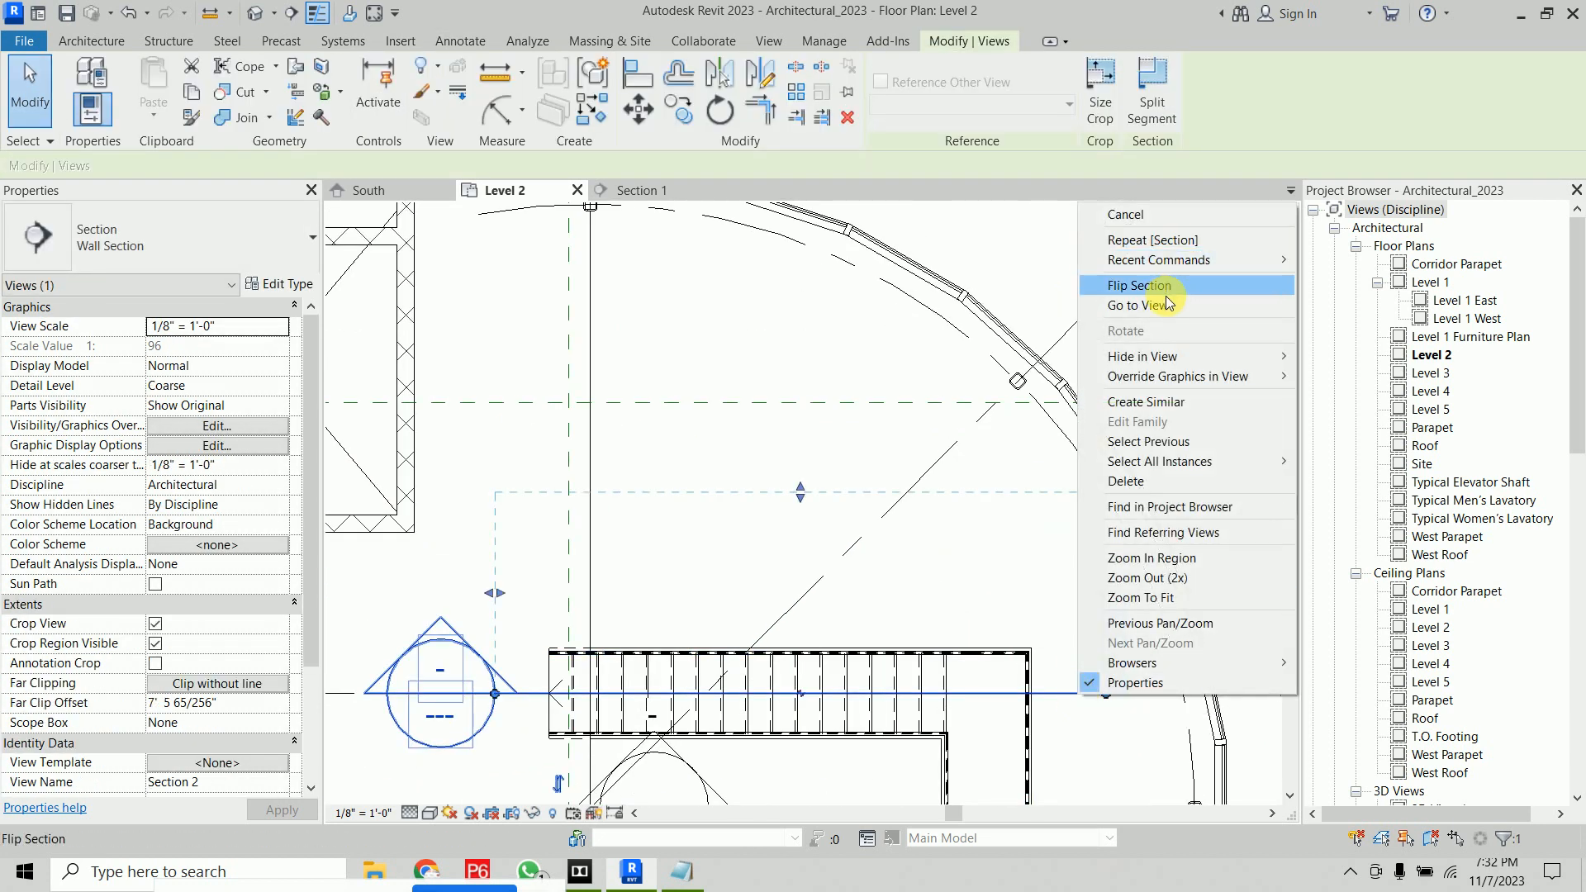
pyautogui.click(1139, 305)
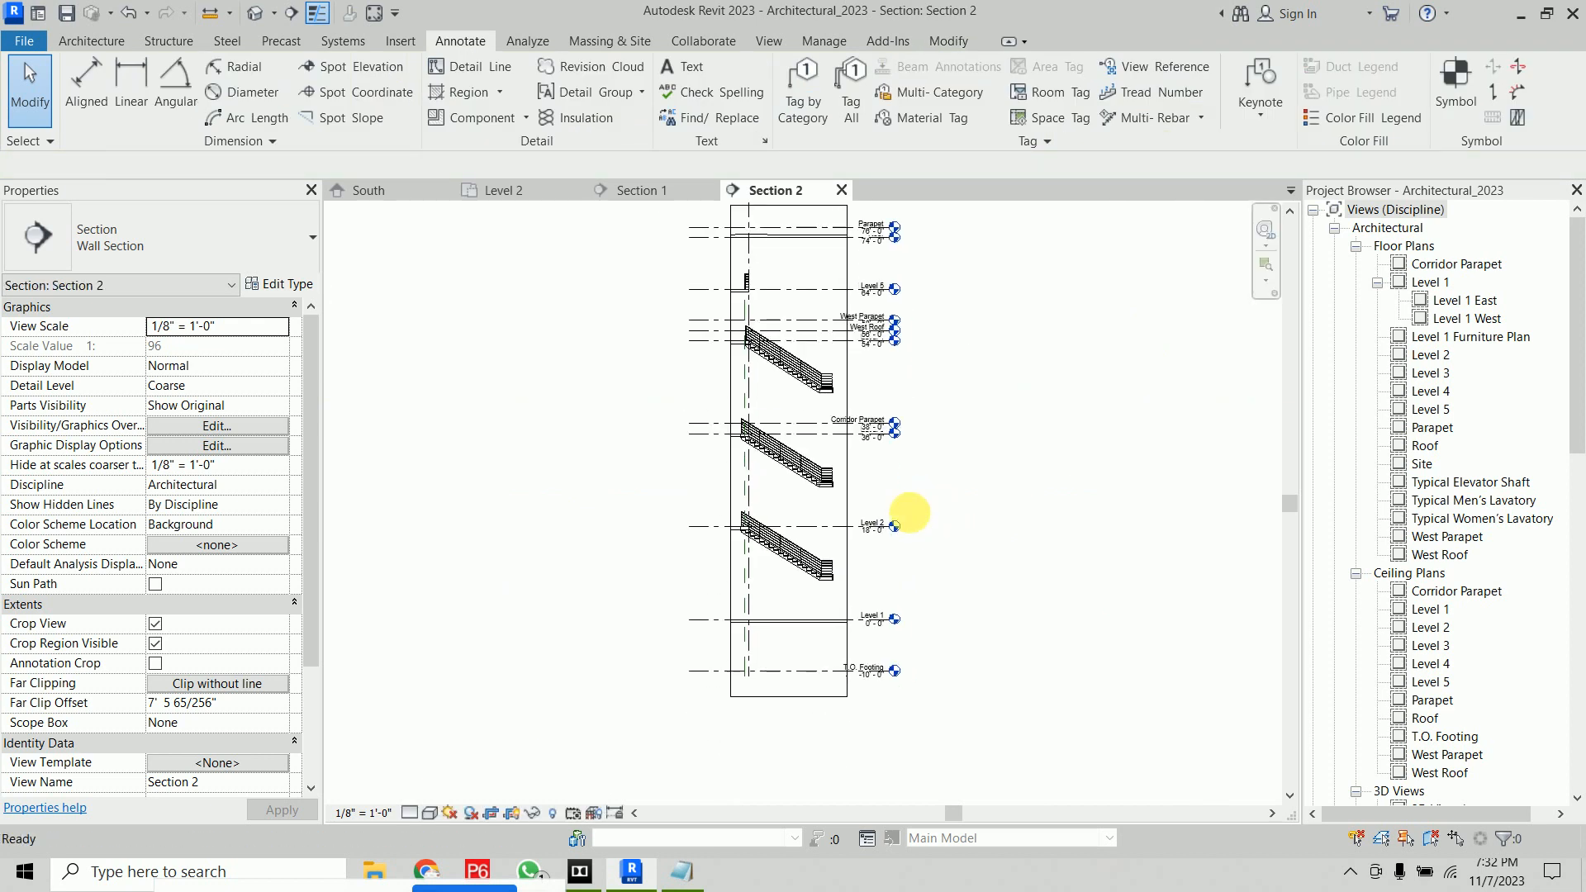
pyautogui.scroll(5, 759, 547)
pyautogui.scroll(-2, 616, 479)
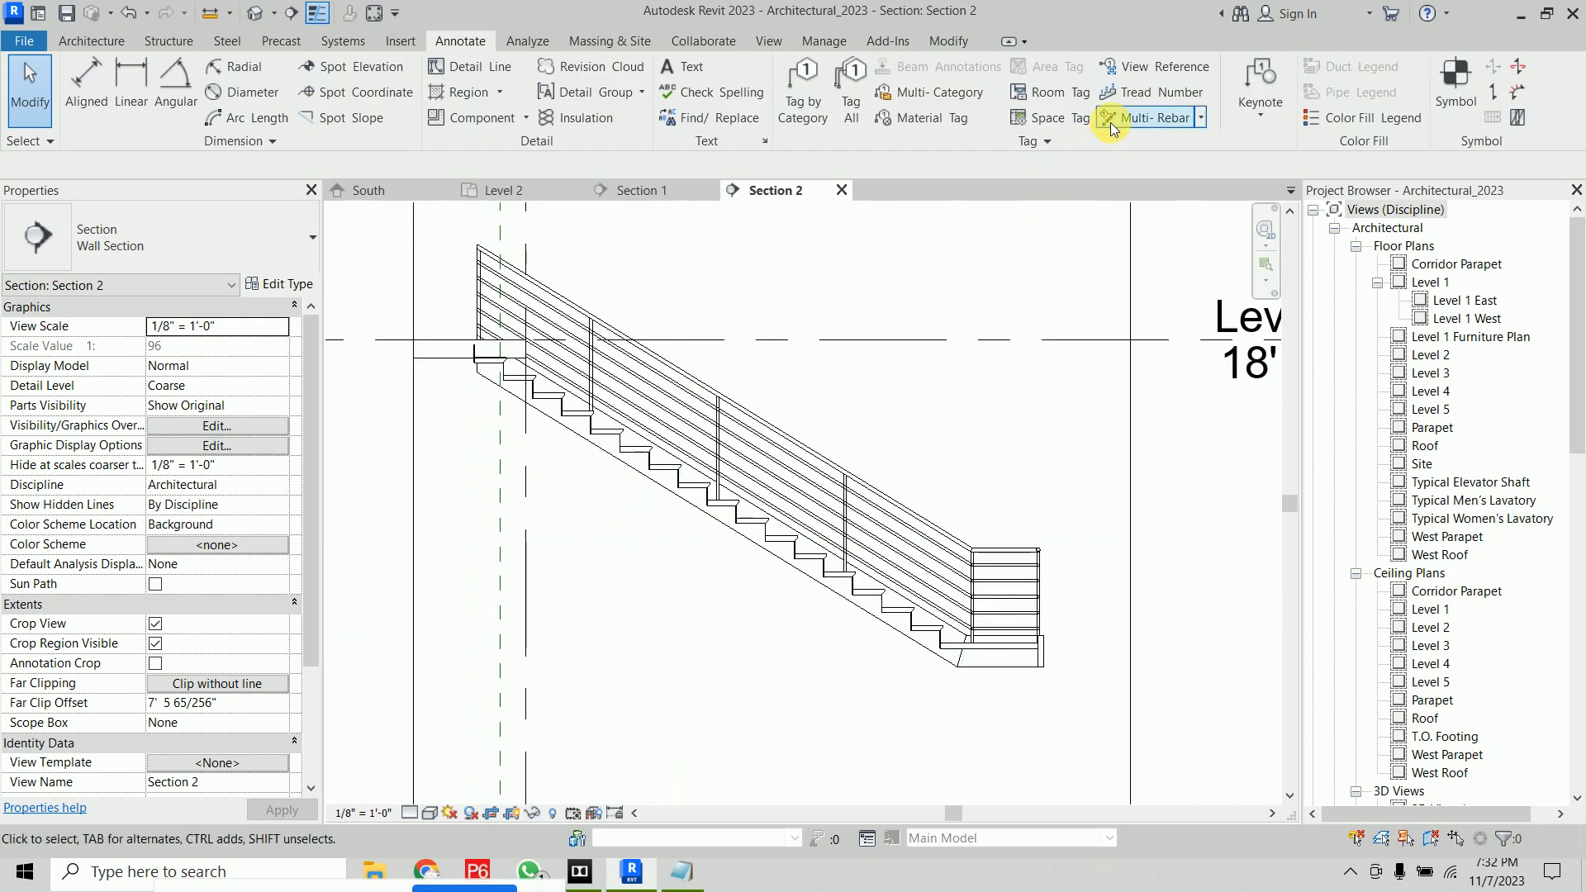
# Add tread/riser numbers to the upper stair flight in Section 2
pyautogui.click(1144, 93)
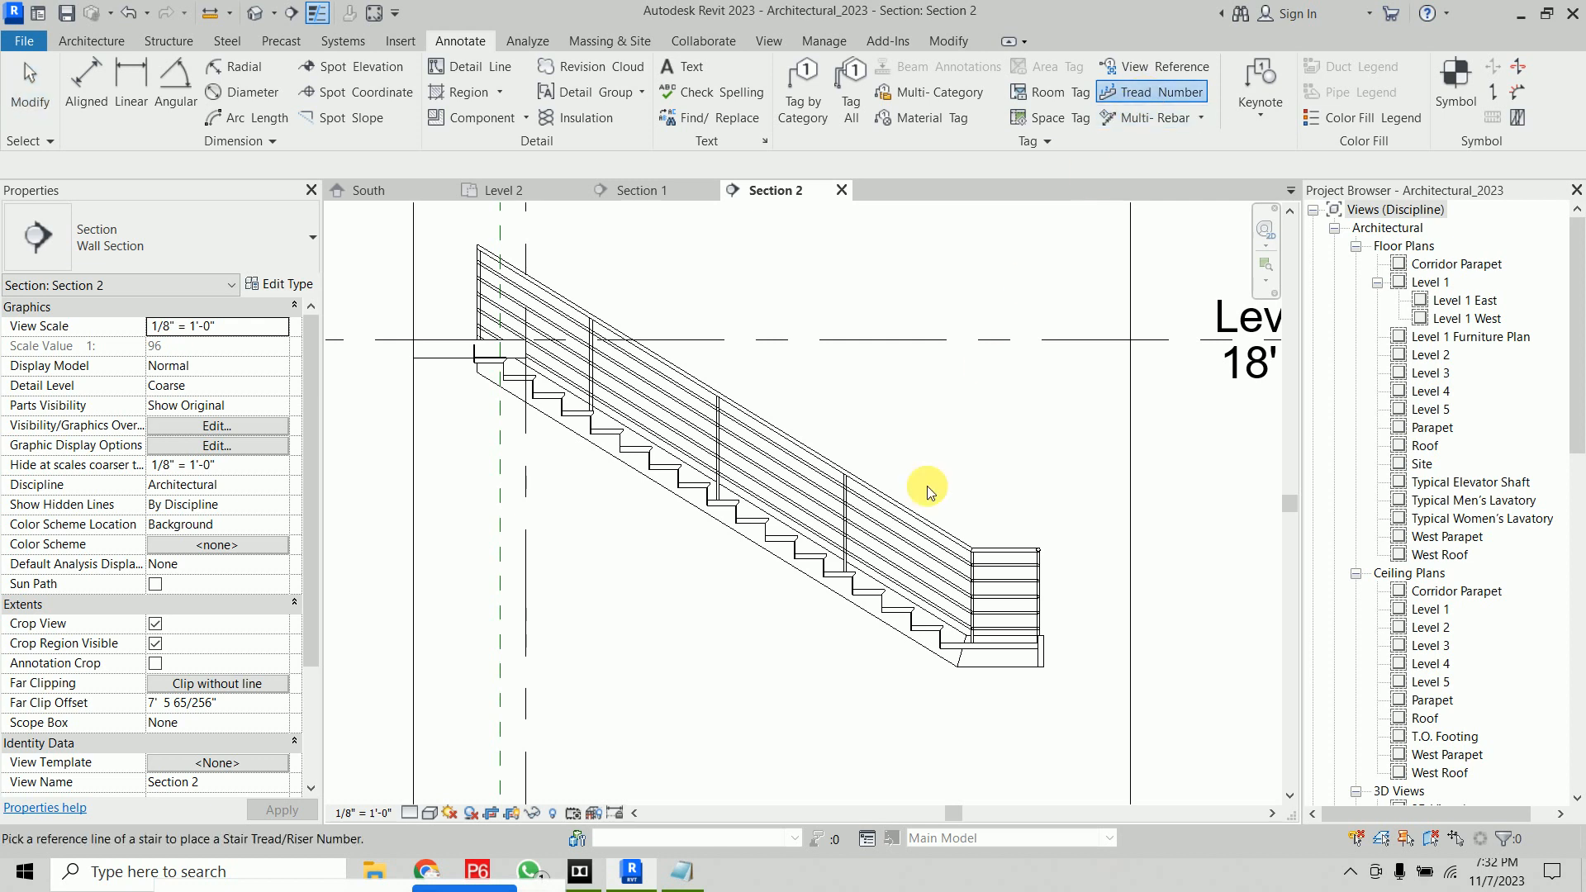
pyautogui.click(873, 591)
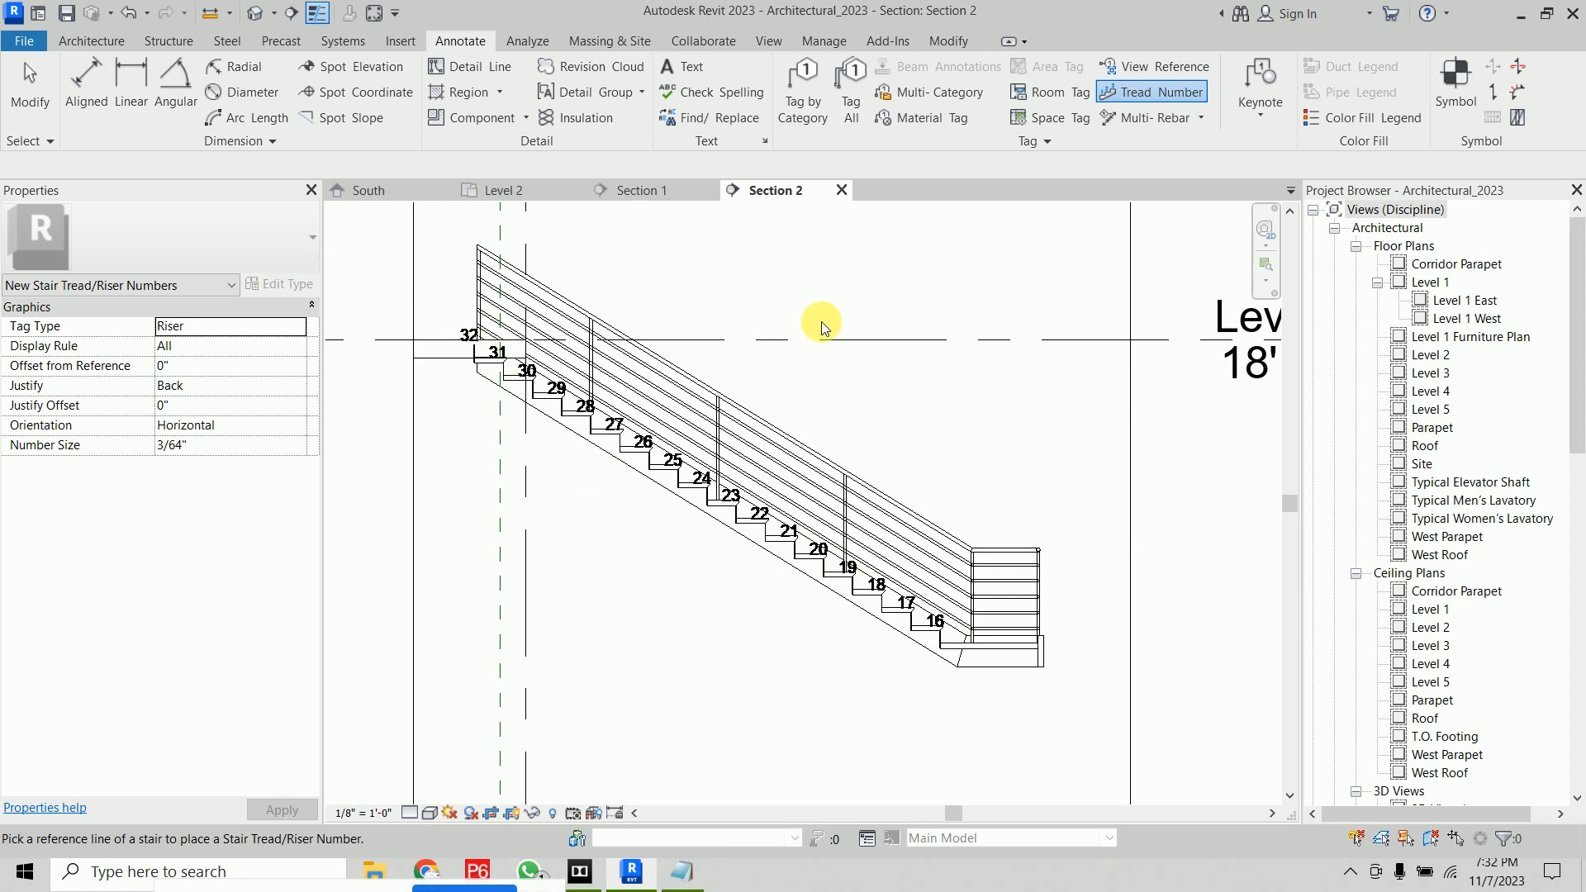
pyautogui.press('Escape')
# In the Level 2 plan, draw a horizontal section line across the stair's lower flight
pyautogui.click(531, 189)
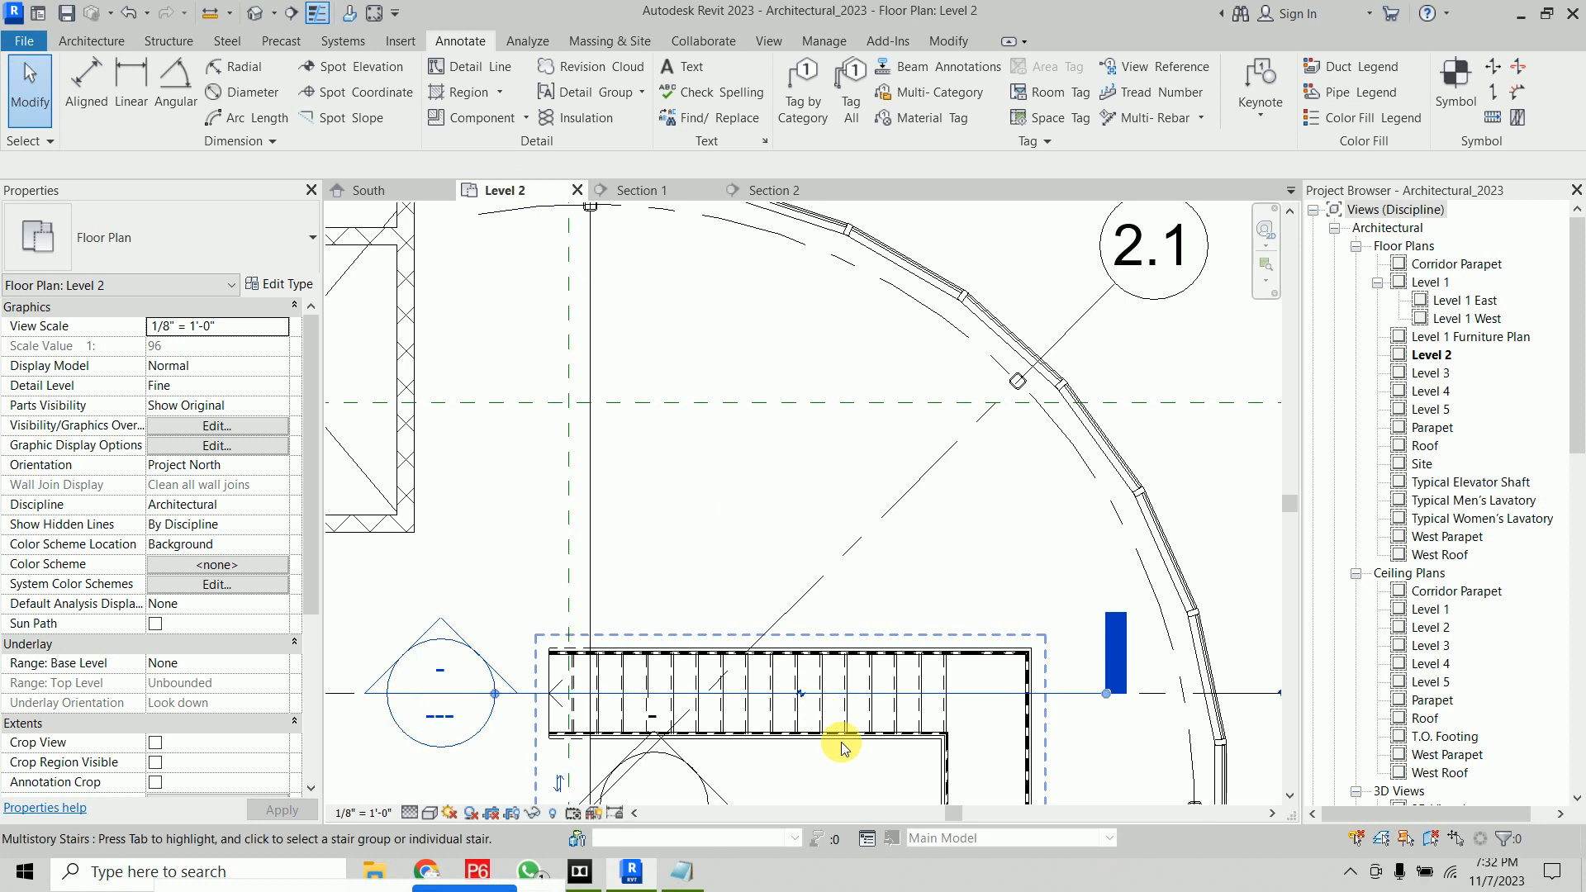
pyautogui.moveTo(826, 727); pyautogui.dragTo(839, 496, button='middle')
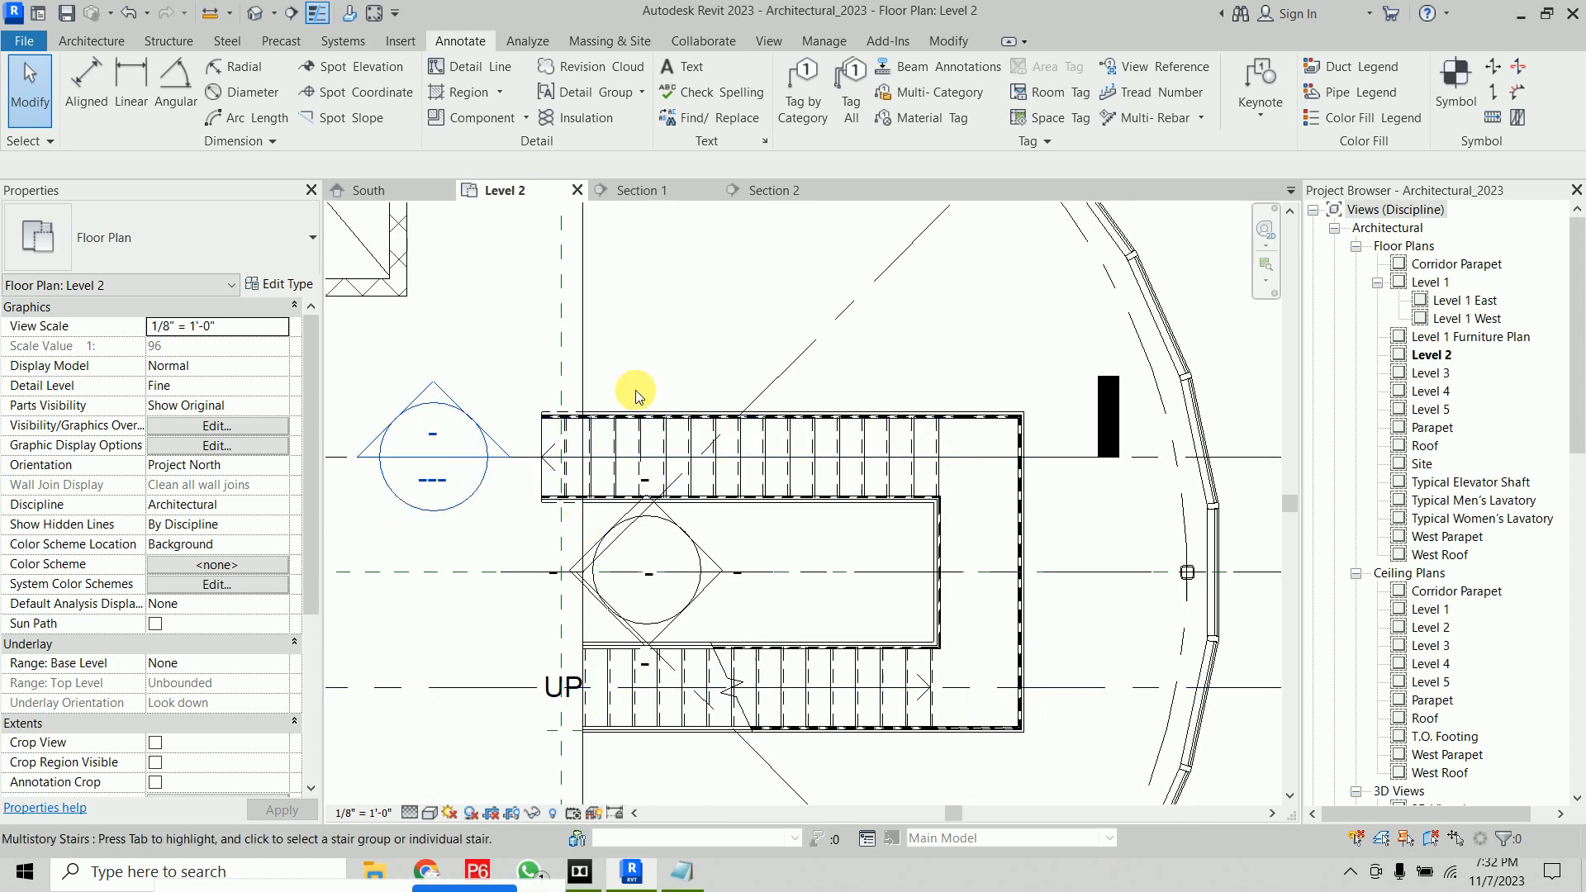
pyautogui.moveTo(698, 710); pyautogui.dragTo(717, 627, button='middle')
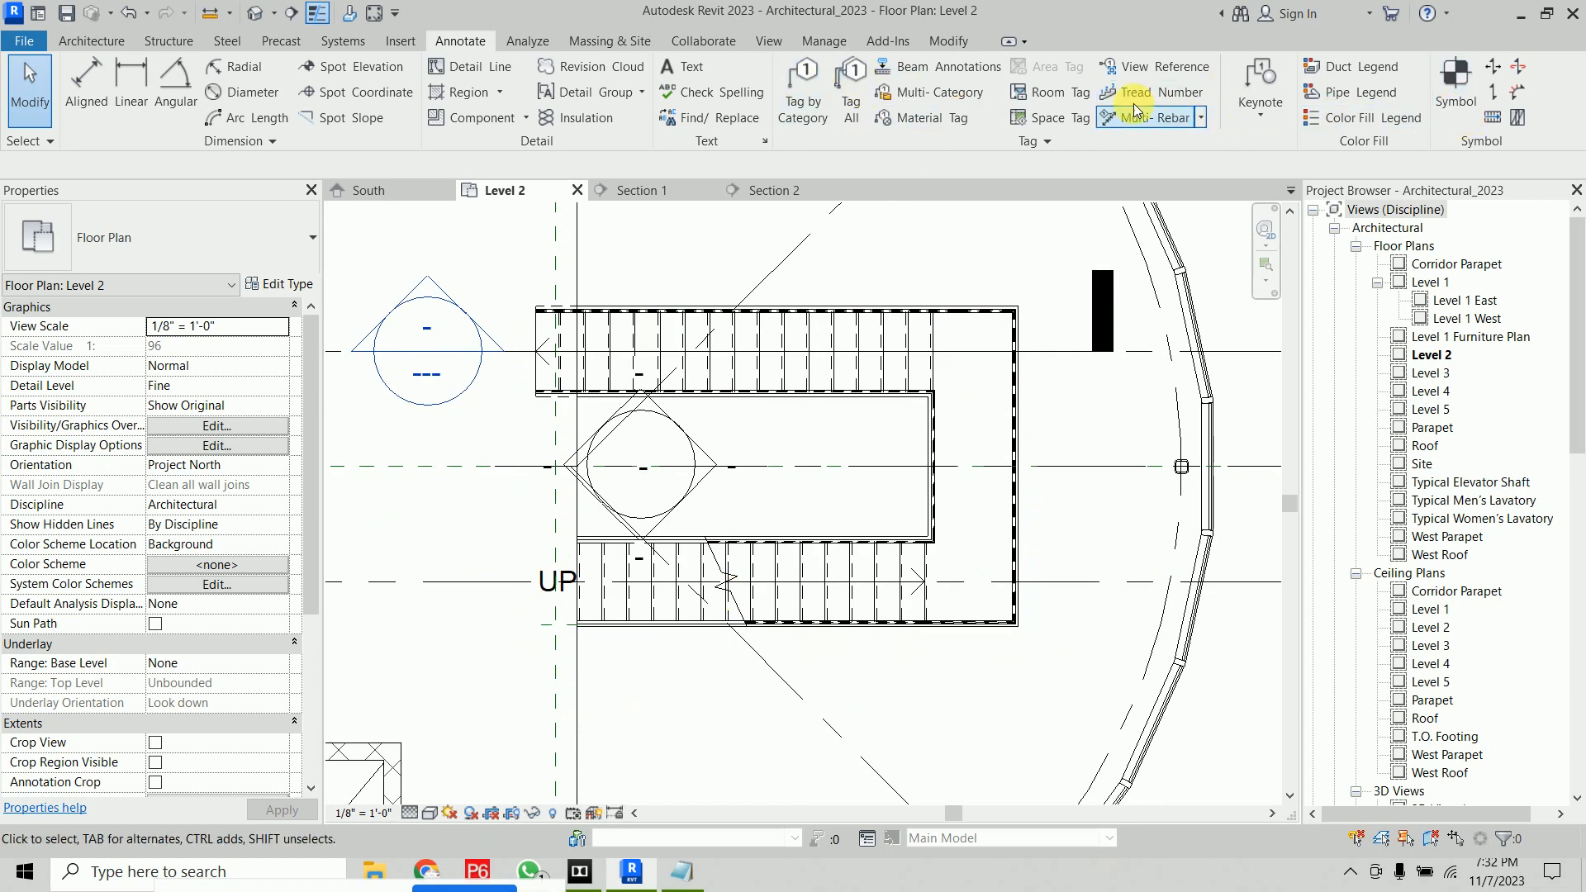
pyautogui.click(293, 14)
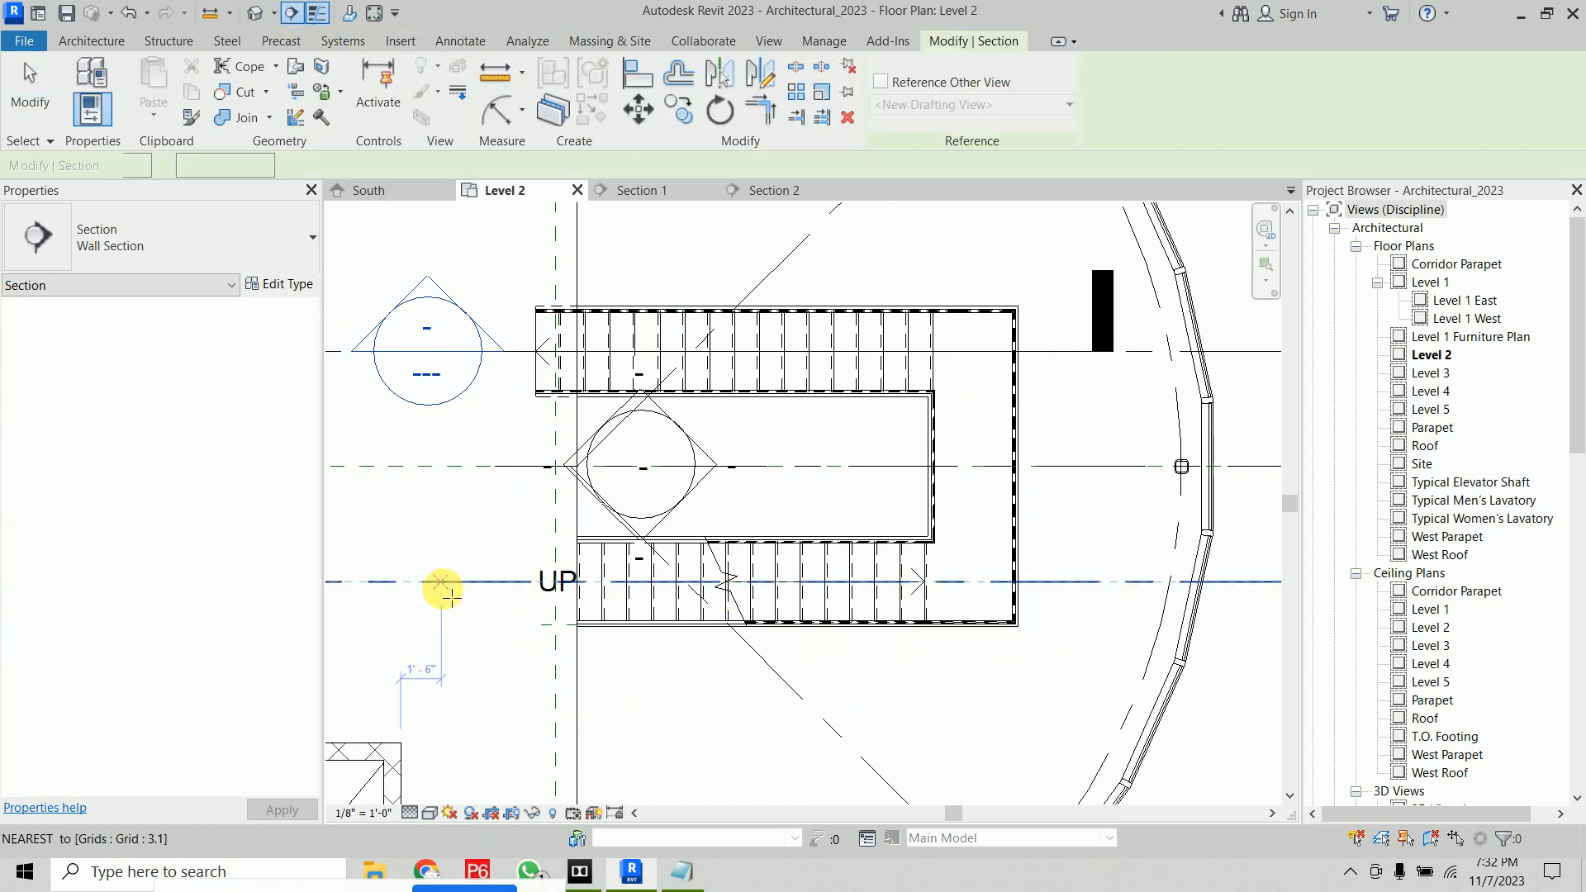
pyautogui.click(449, 581)
pyautogui.click(1063, 581)
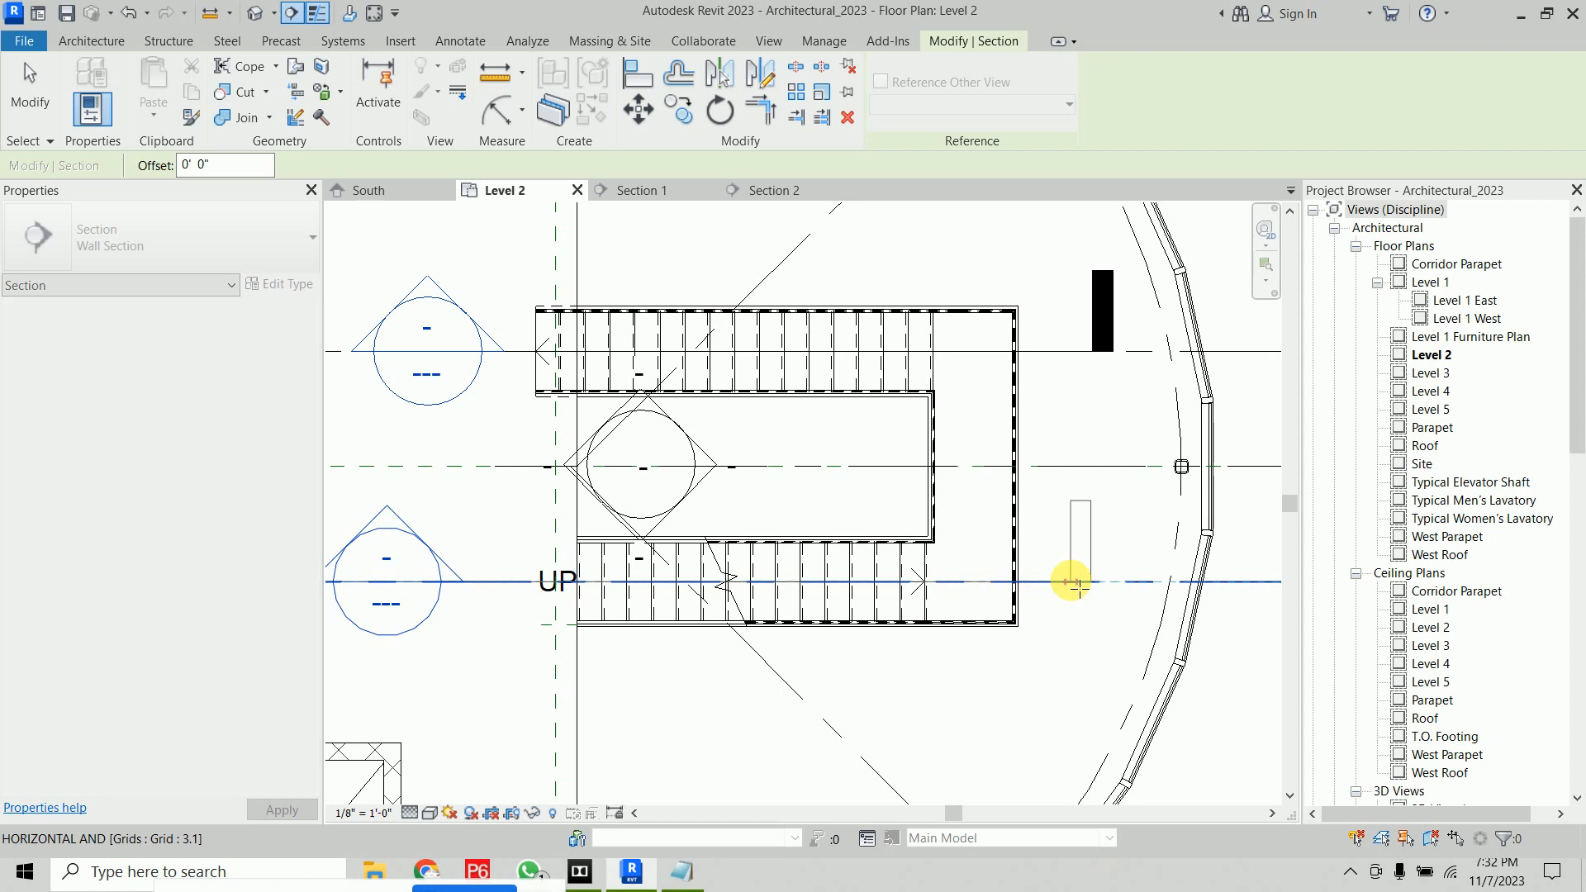
# Reduce the new section's far clip depth to about 3' so it just covers the lower flight
pyautogui.scroll(-5, 909, 446)
pyautogui.moveTo(855, 435); pyautogui.dragTo(840, 499, button='middle')
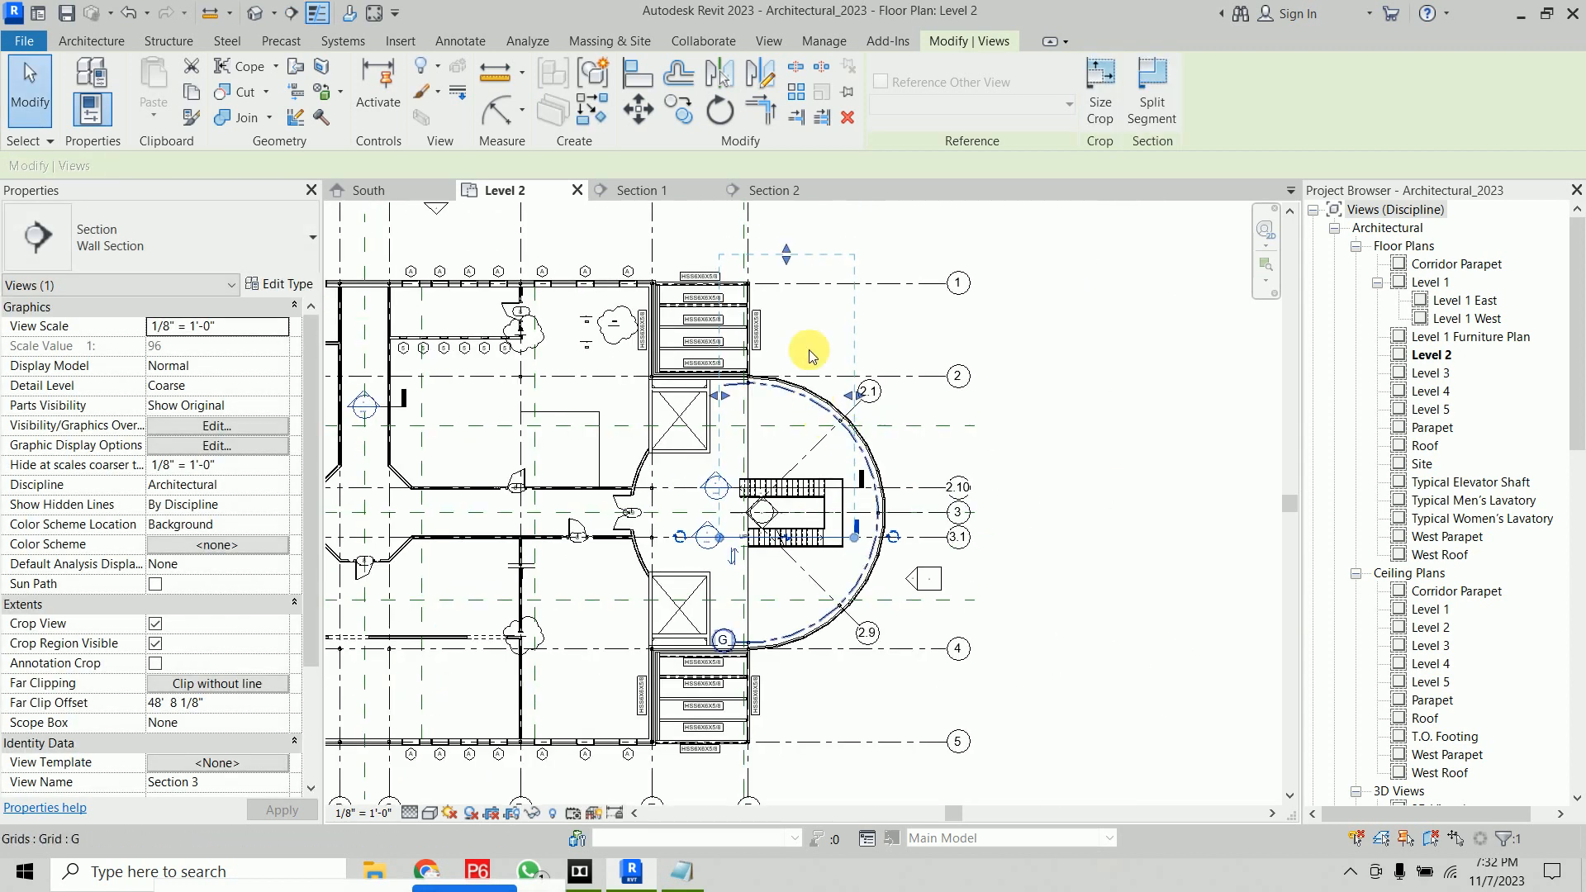
pyautogui.moveTo(791, 505)
pyautogui.mouseDown()
pyautogui.moveTo(801, 528)
pyautogui.moveTo(793, 517)
pyautogui.mouseUp()
pyautogui.scroll(4, 793, 517)
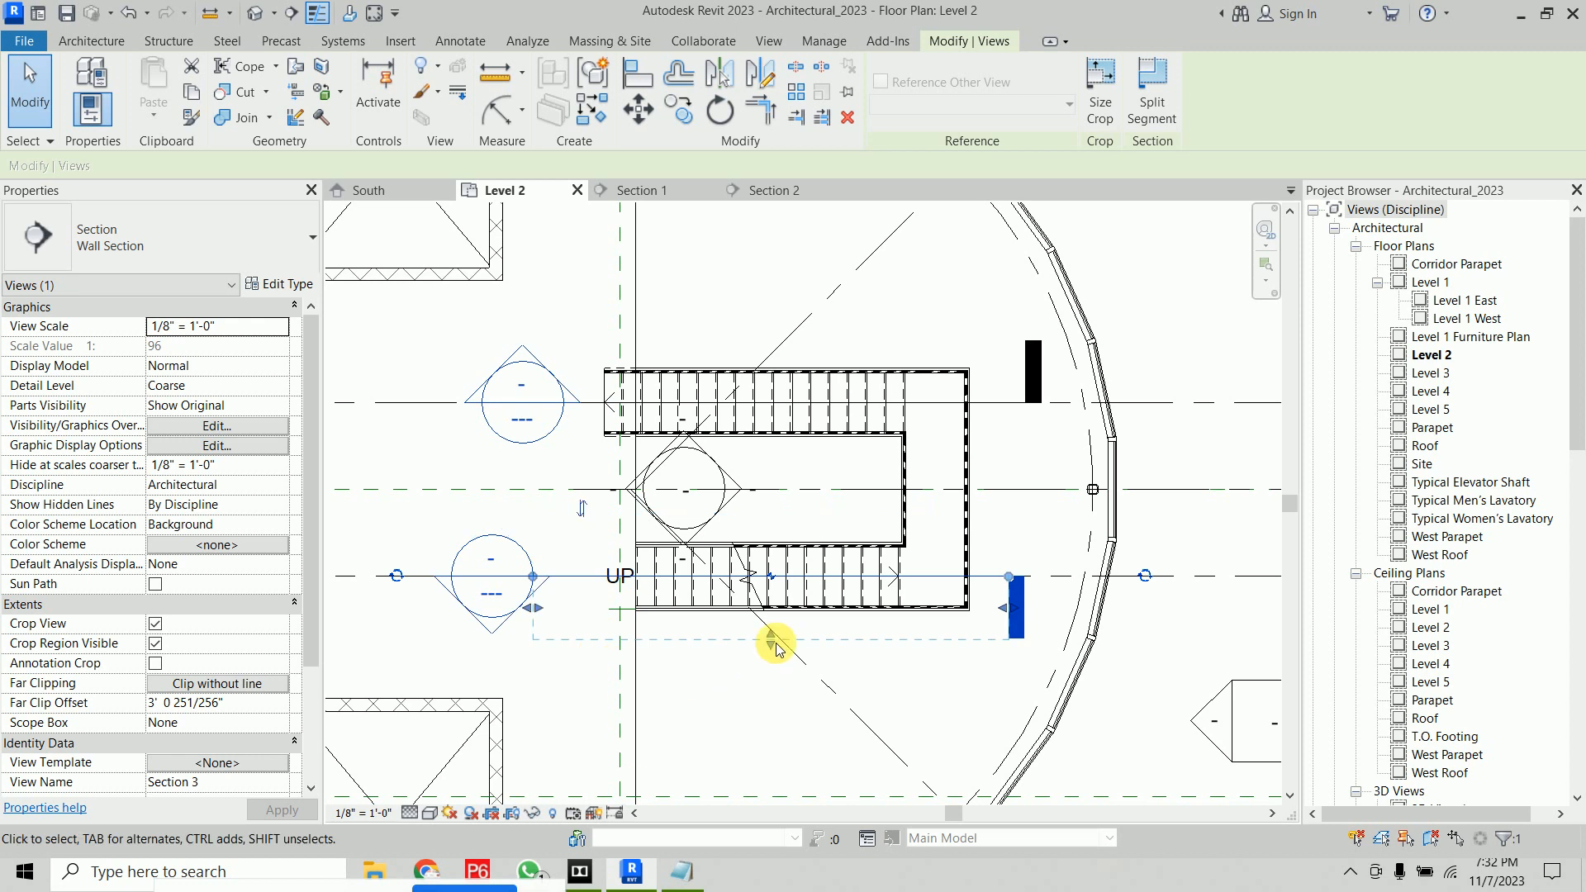
pyautogui.moveTo(770, 640); pyautogui.dragTo(770, 639)
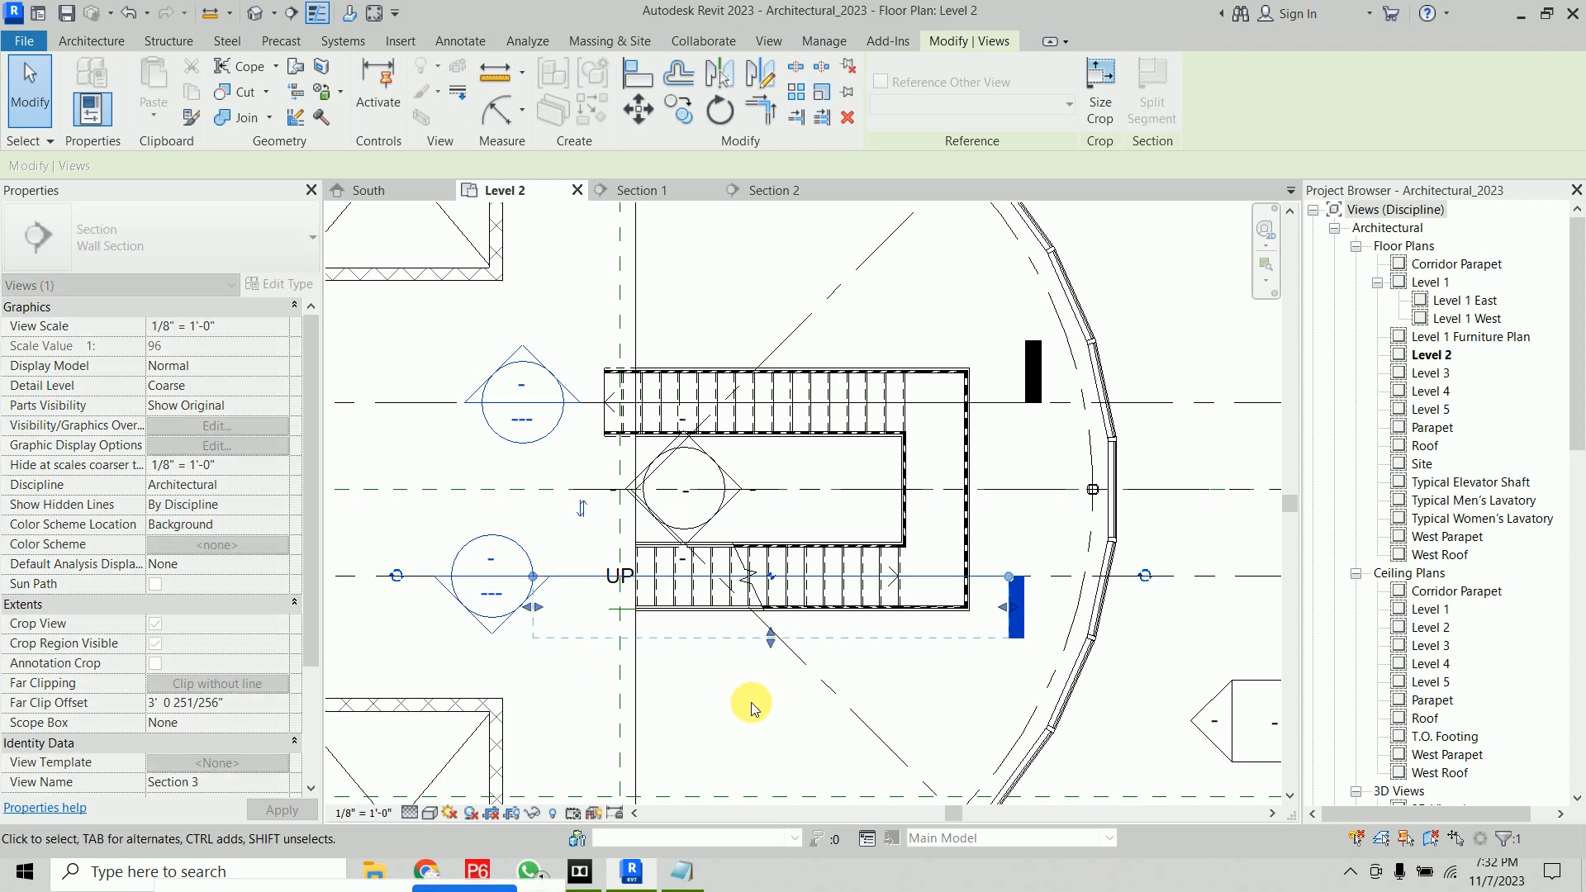
# Open the new Section 3 view and zoom in on the stair flight
pyautogui.click(757, 698)
pyautogui.rightClick(576, 576)
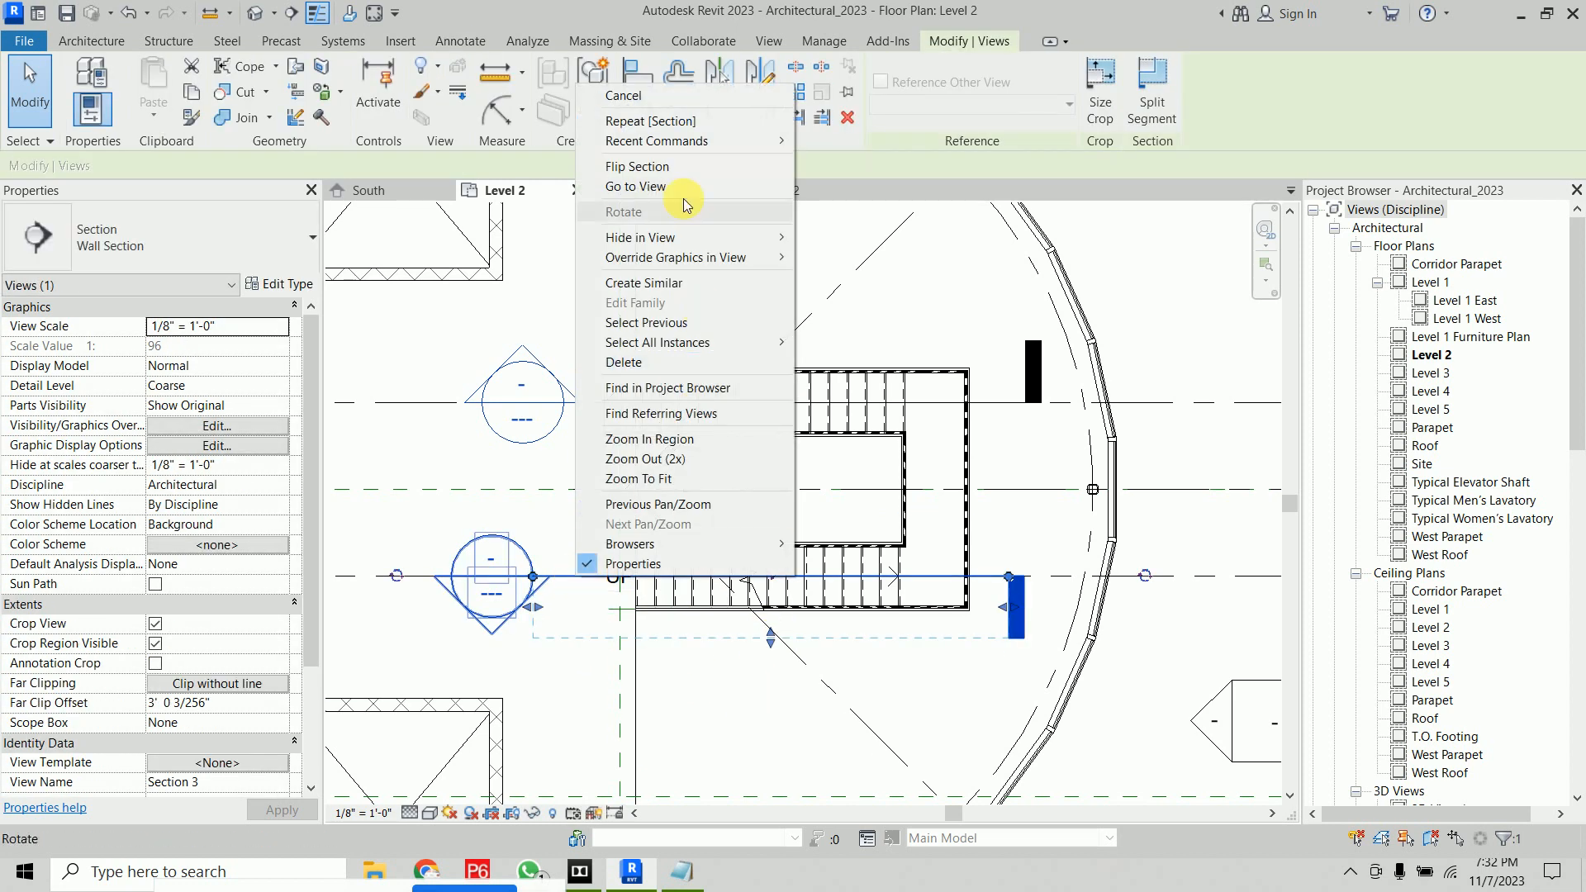
pyautogui.click(673, 186)
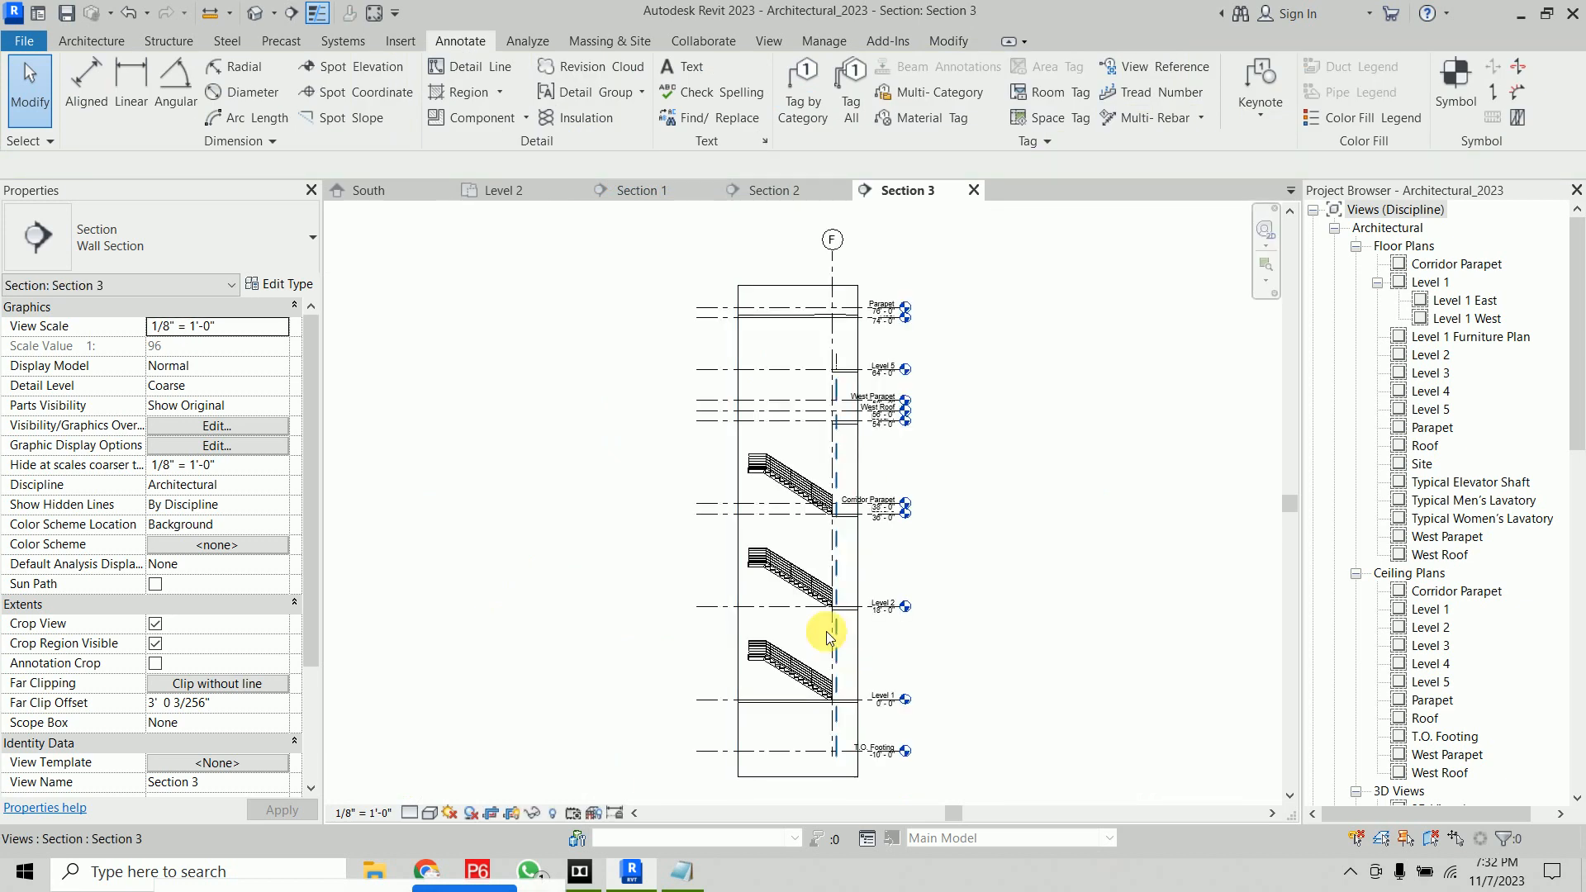
pyautogui.scroll(6, 800, 665)
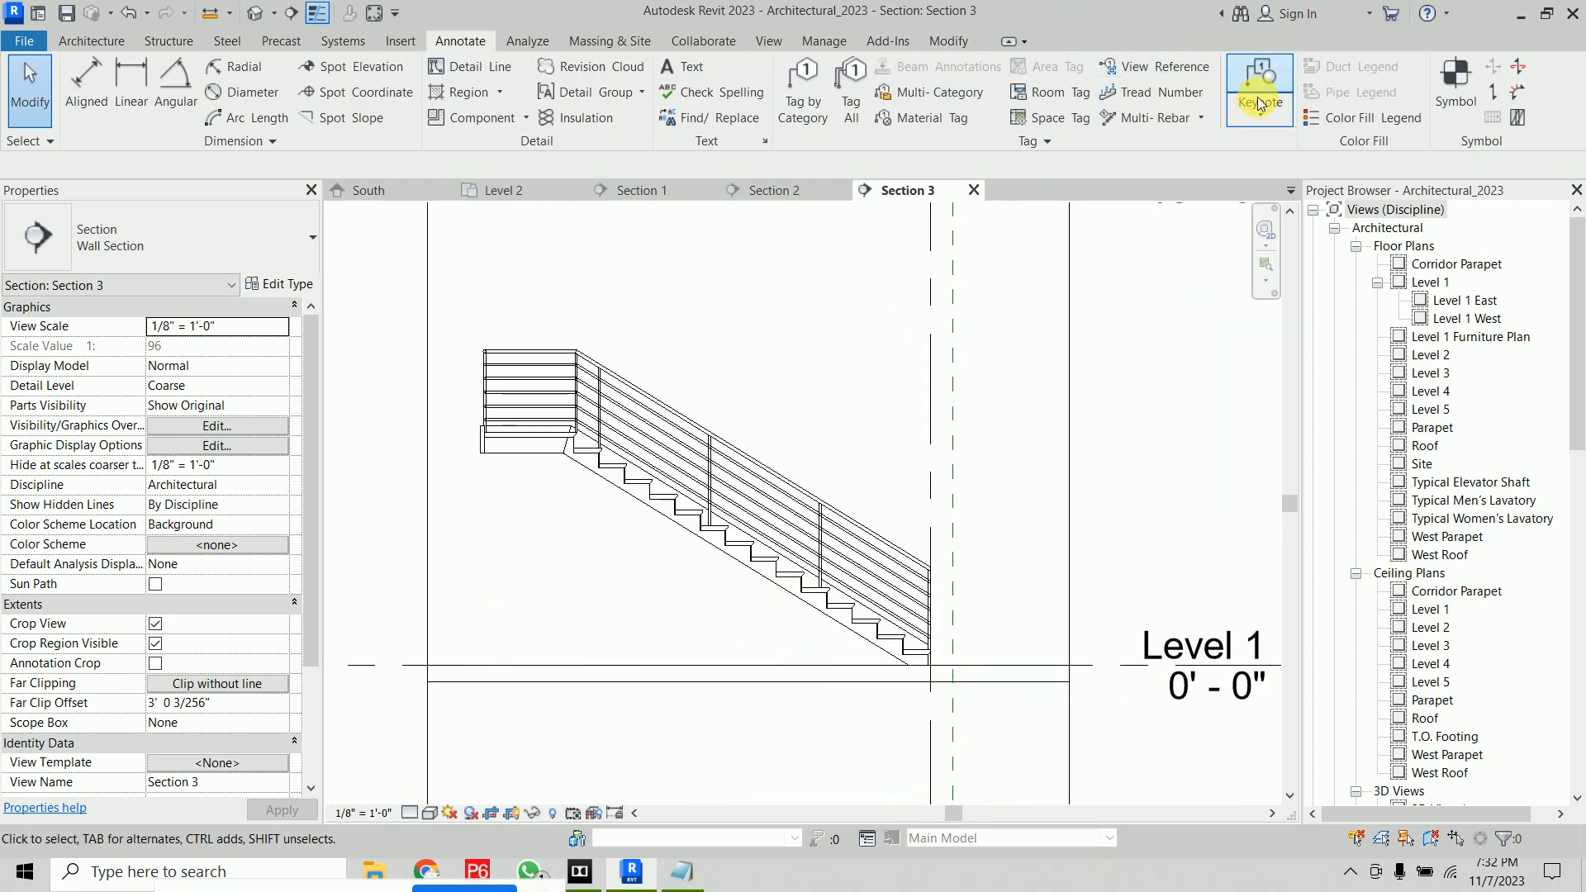
# Add tread/riser numbers to the lower stair flight in Section 3
pyautogui.click(1150, 96)
pyautogui.click(764, 553)
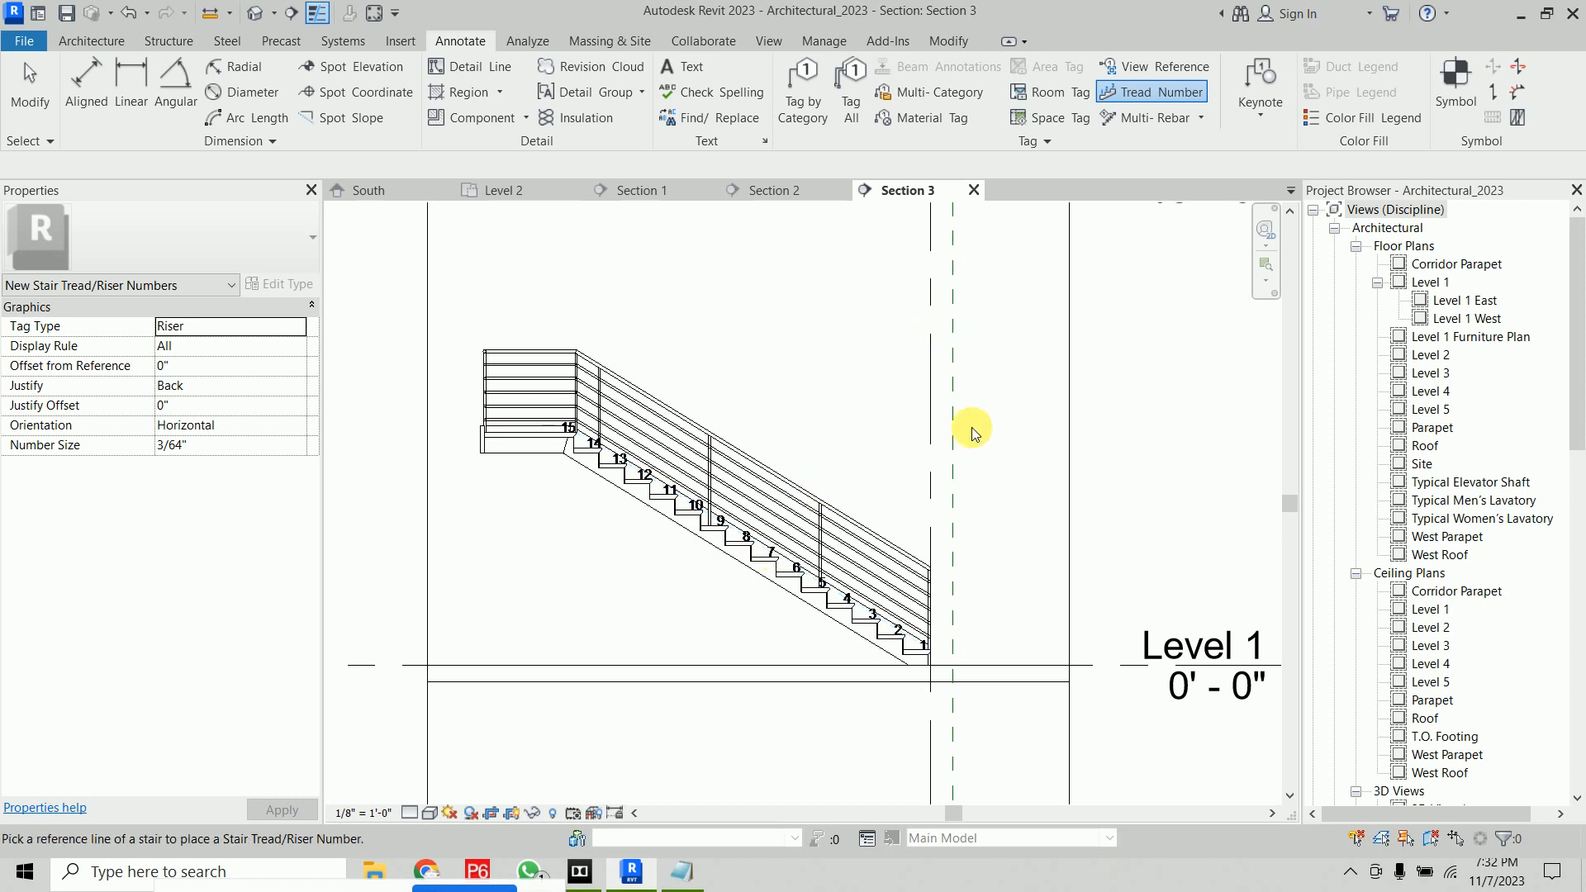
pyautogui.press('Escape')
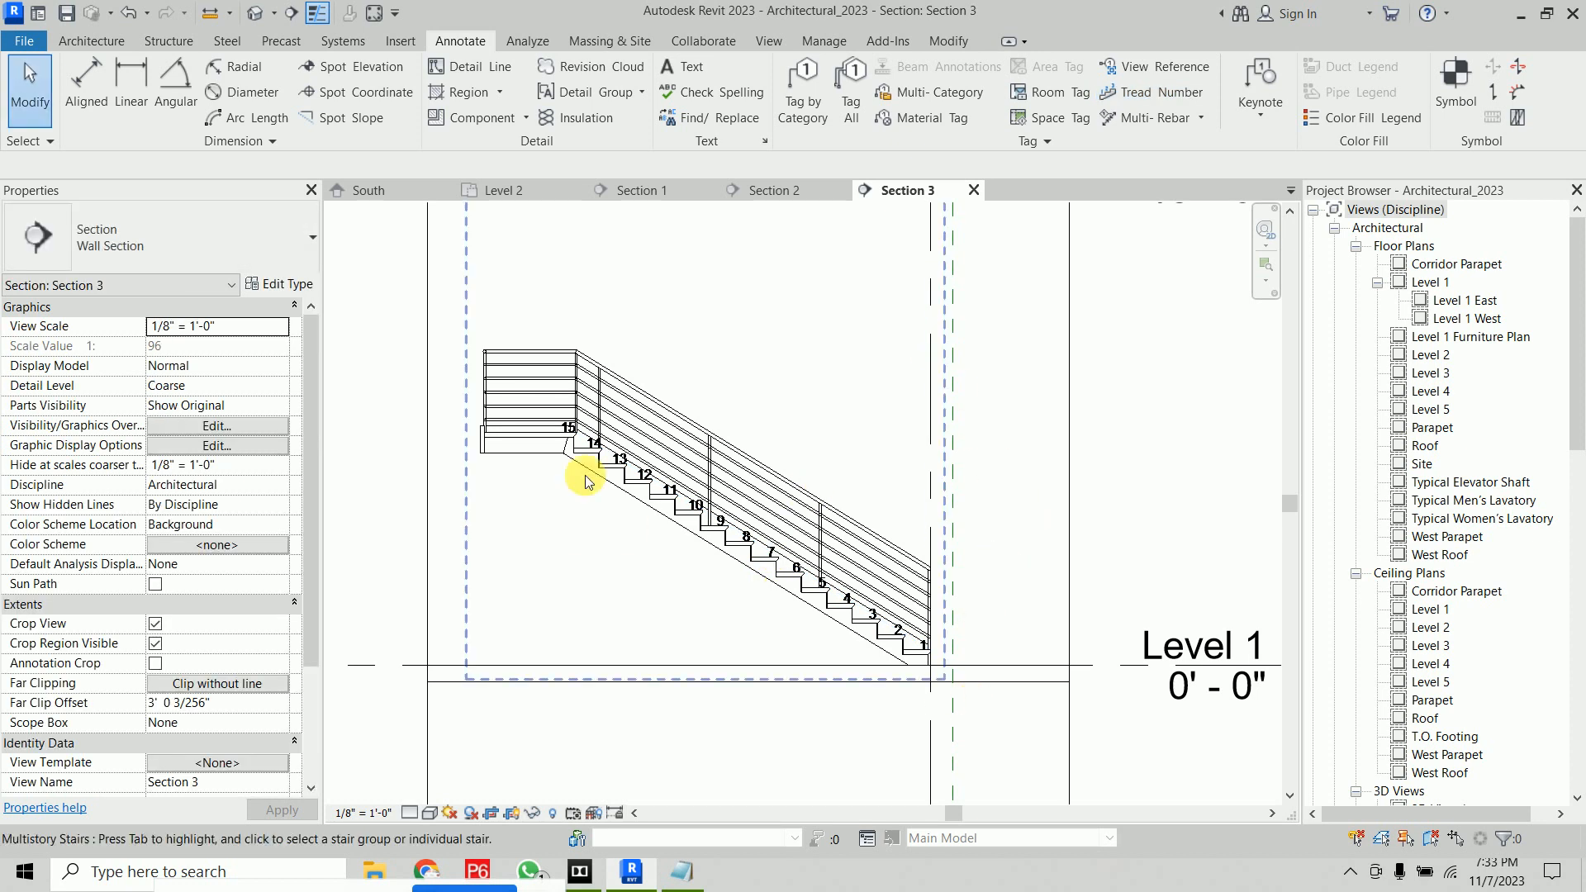
# Review the tread numbering across the stair flights in the Section 1 and Section 2 views
pyautogui.click(783, 190)
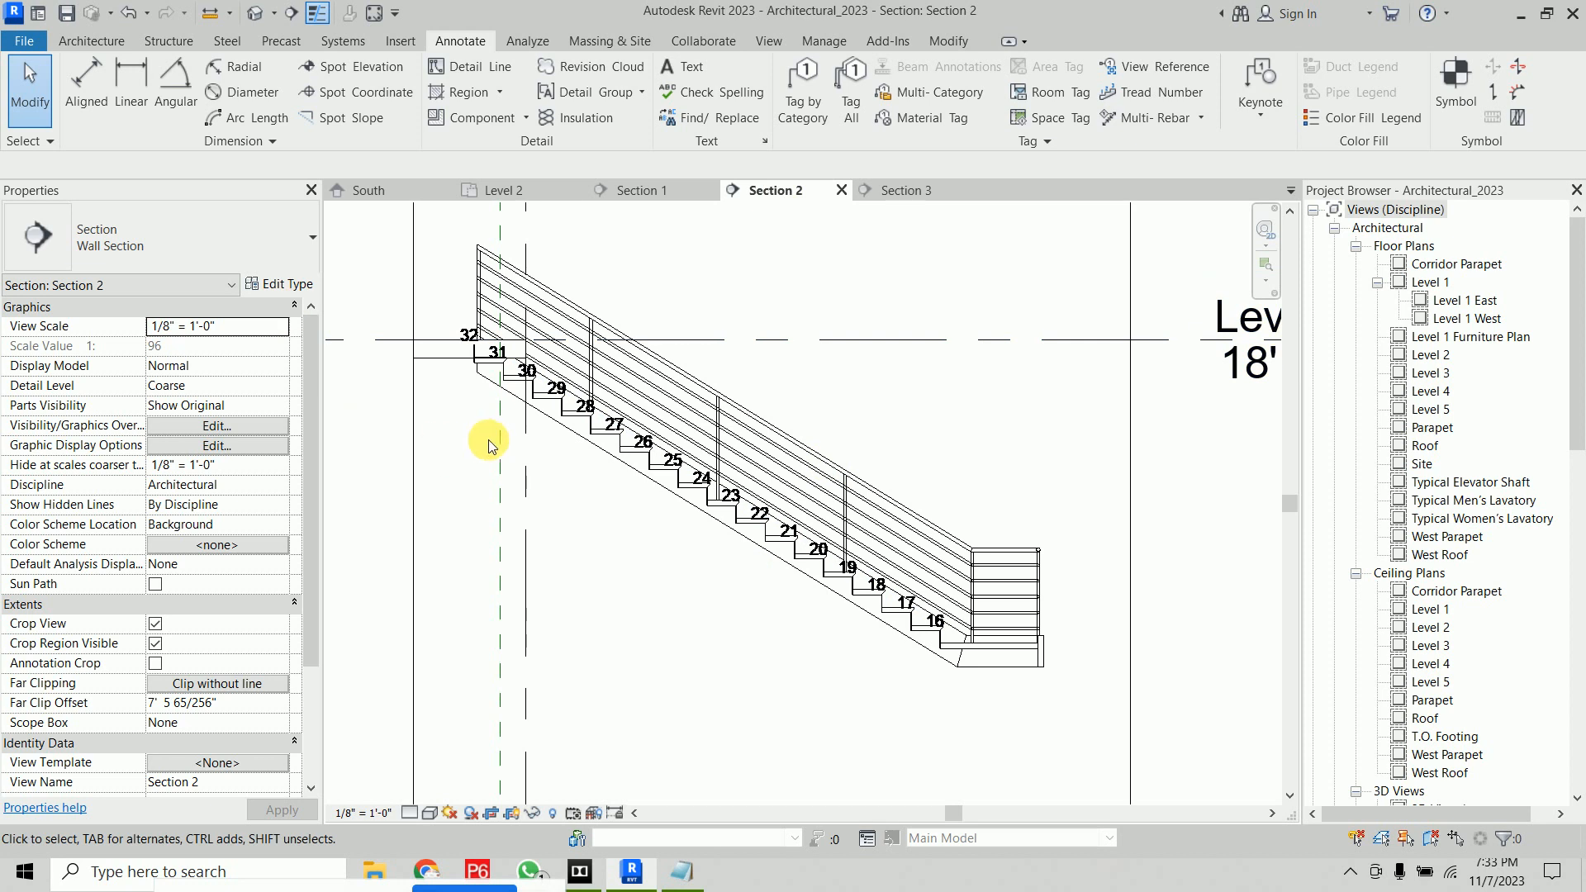
pyautogui.scroll(-3, 721, 384)
pyautogui.moveTo(721, 384); pyautogui.dragTo(821, 506, button='middle')
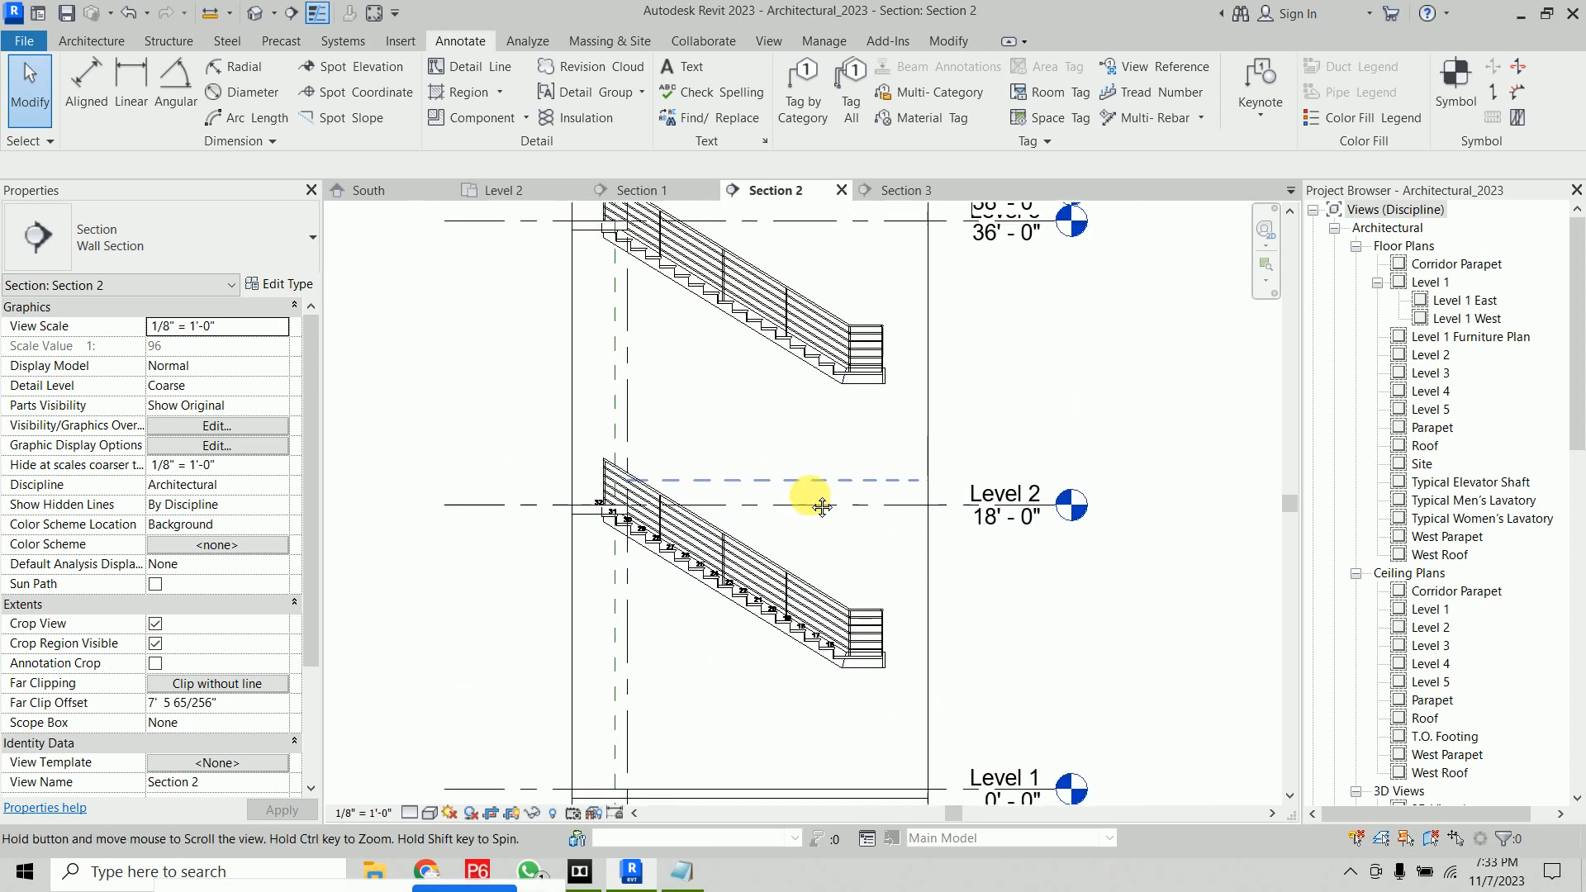
pyautogui.click(636, 190)
pyautogui.click(764, 190)
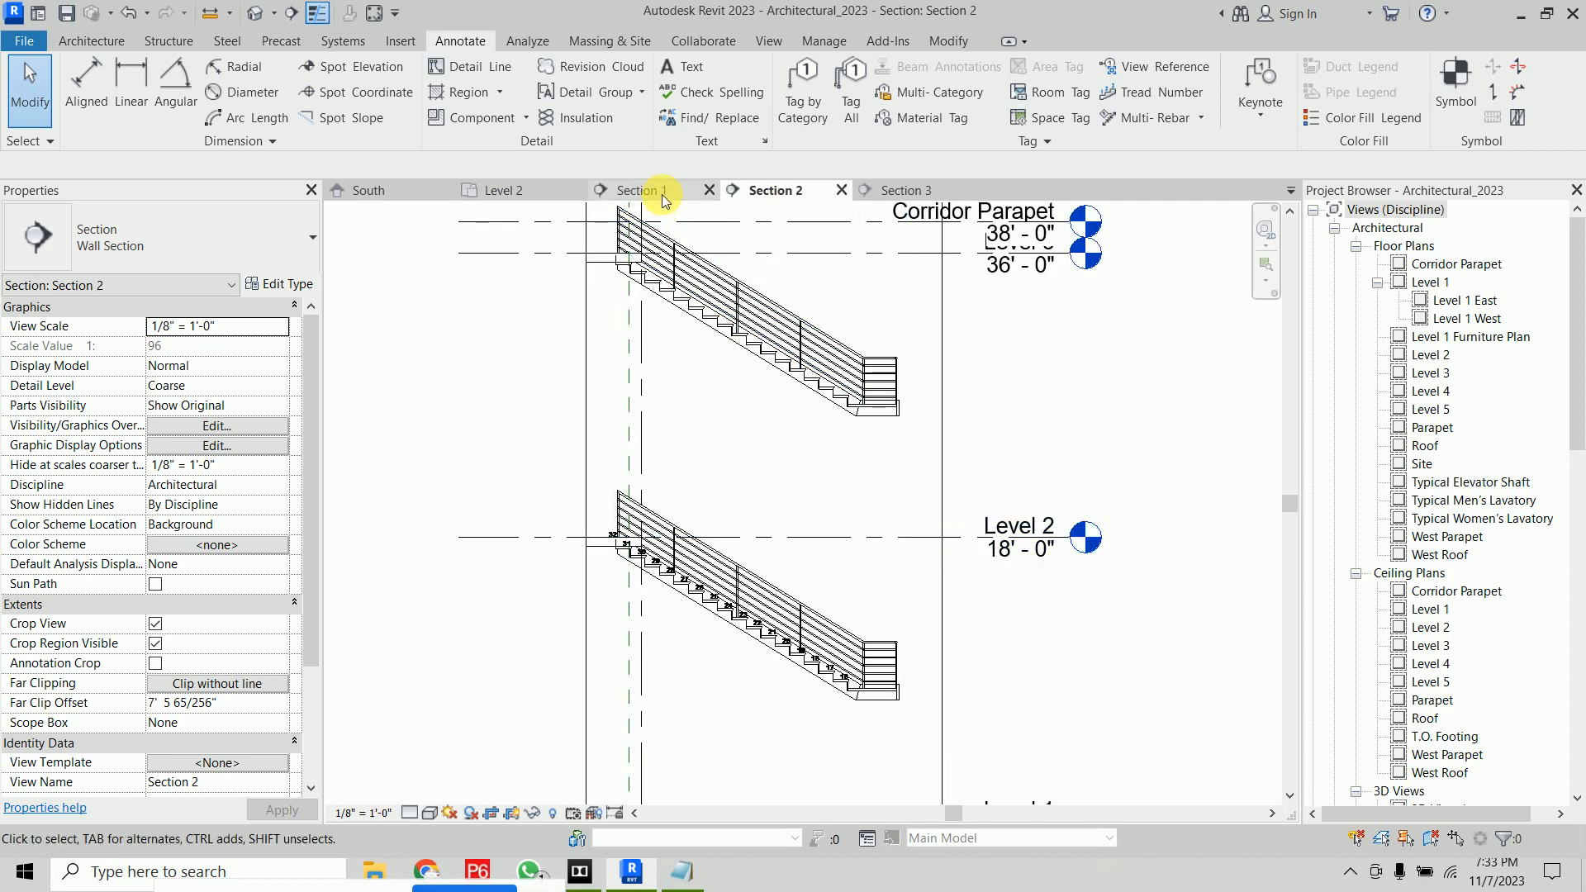
pyautogui.scroll(5, 726, 666)
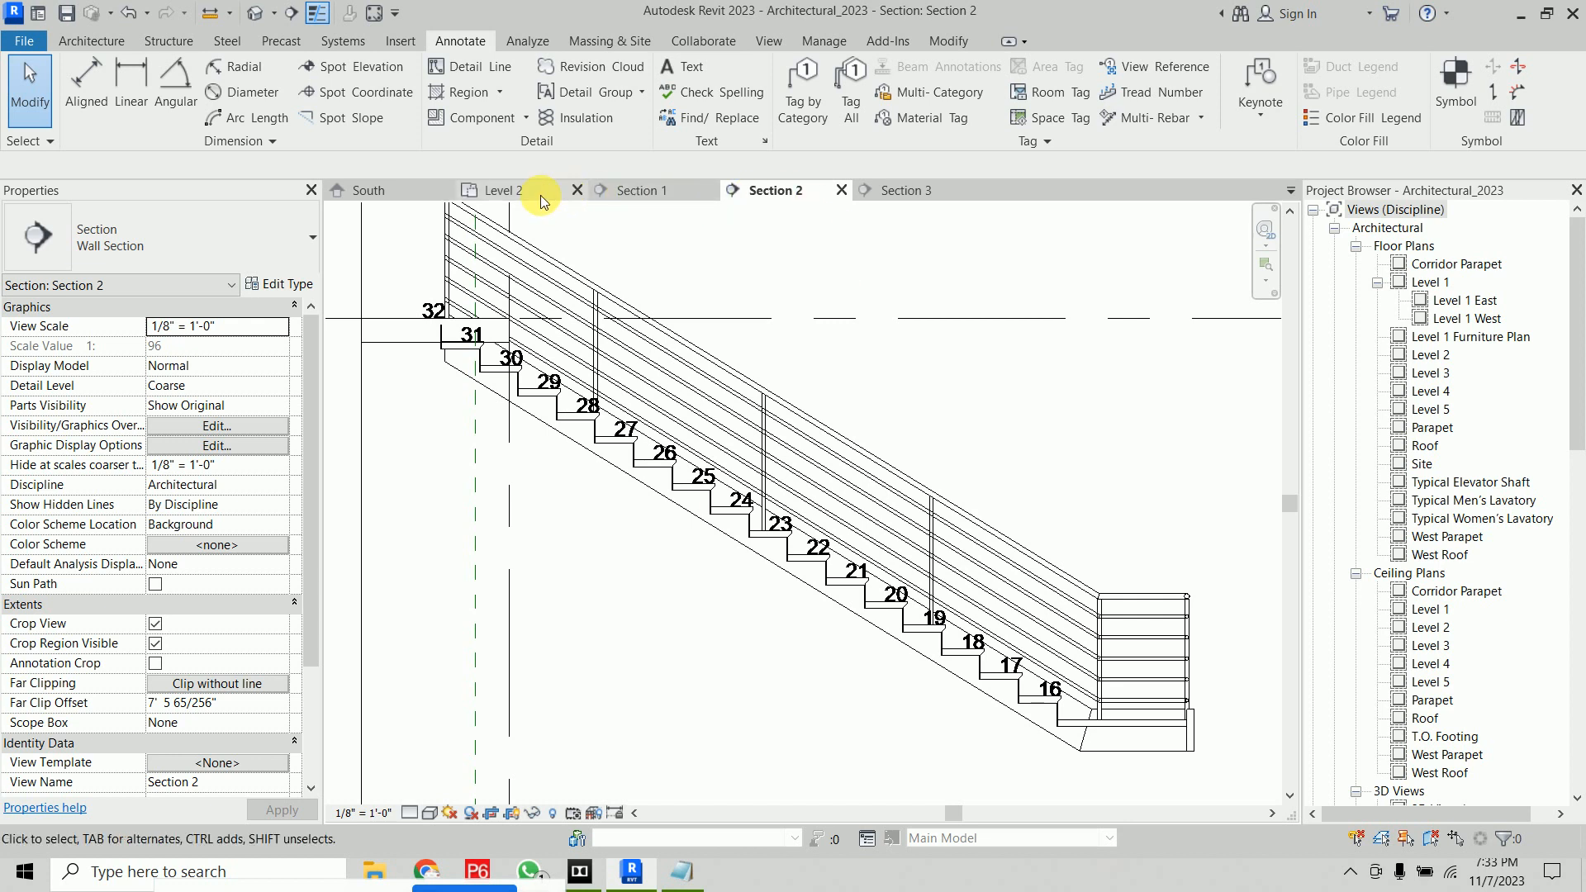
pyautogui.scroll(-3, 958, 293)
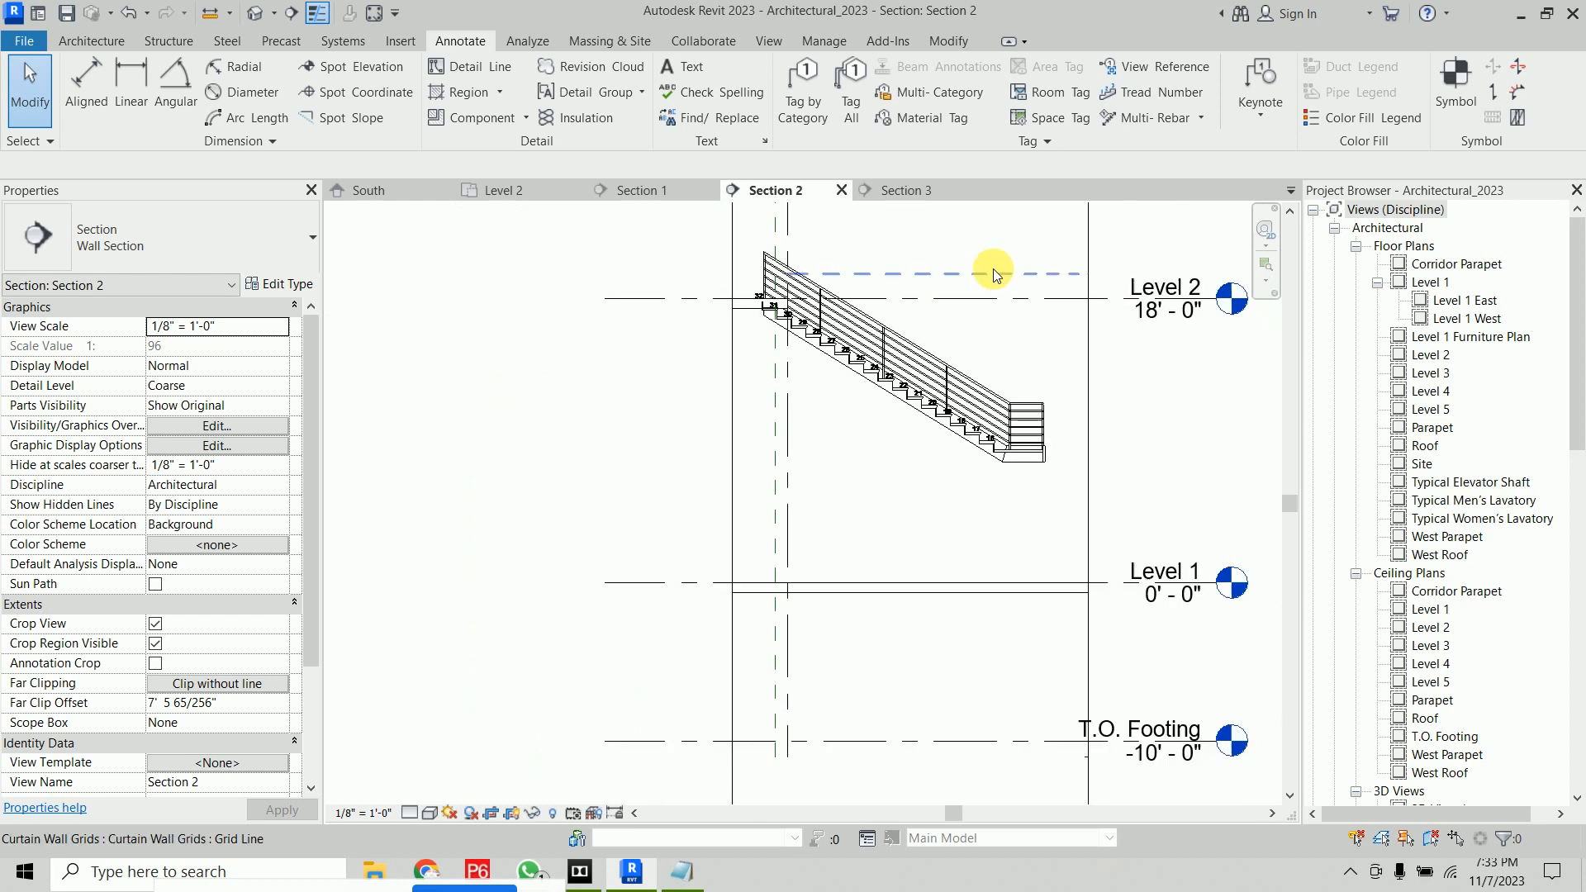
pyautogui.moveTo(903, 268); pyautogui.dragTo(903, 372, button='middle')
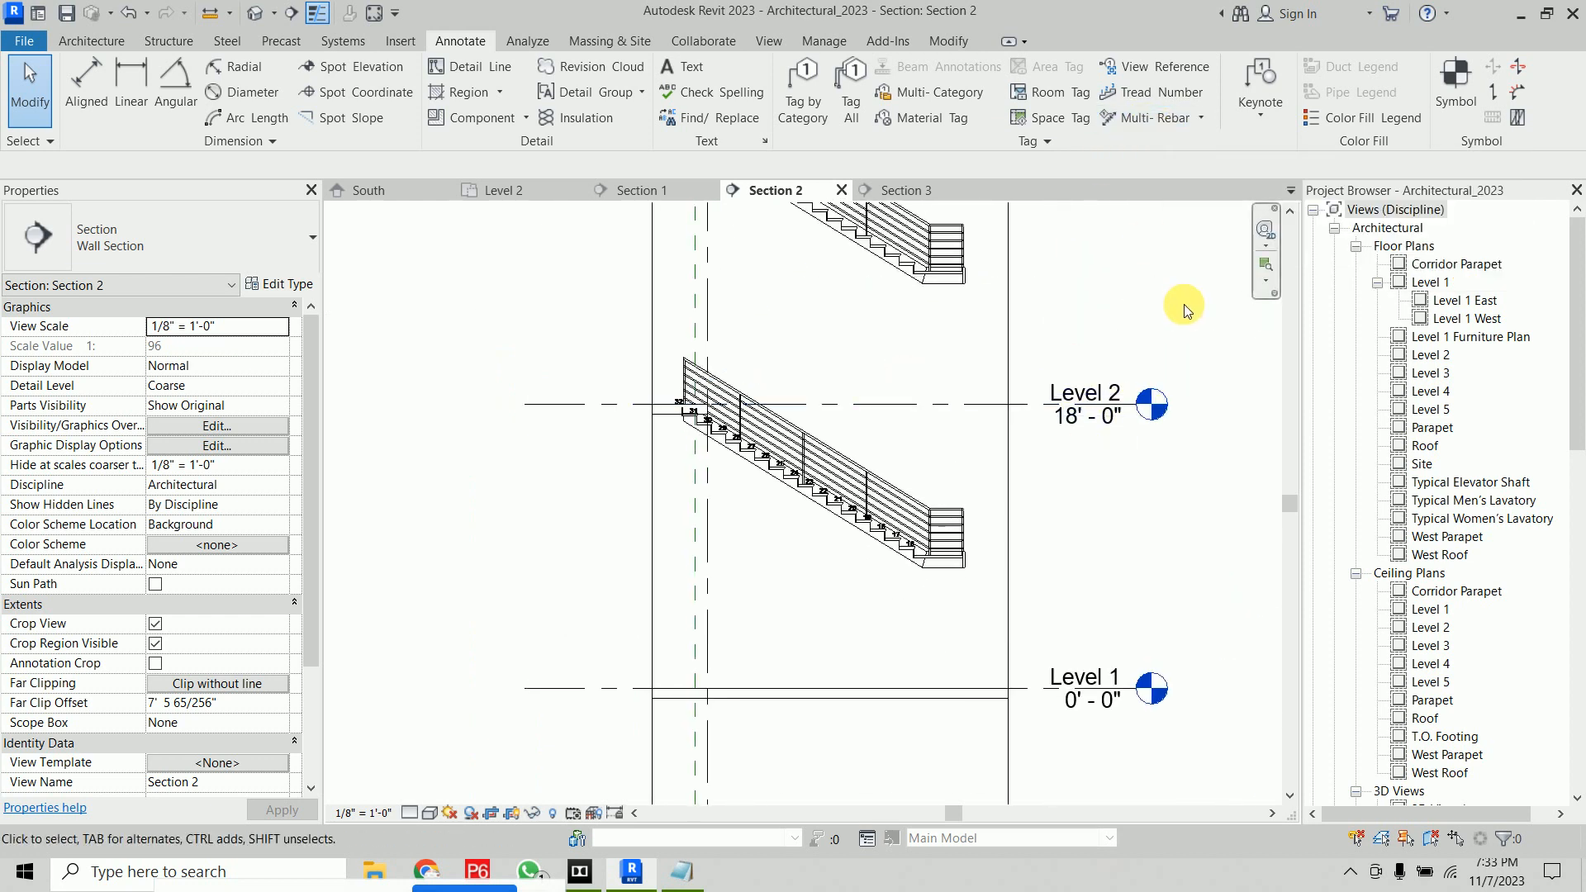
pyautogui.rightClick(1137, 262)
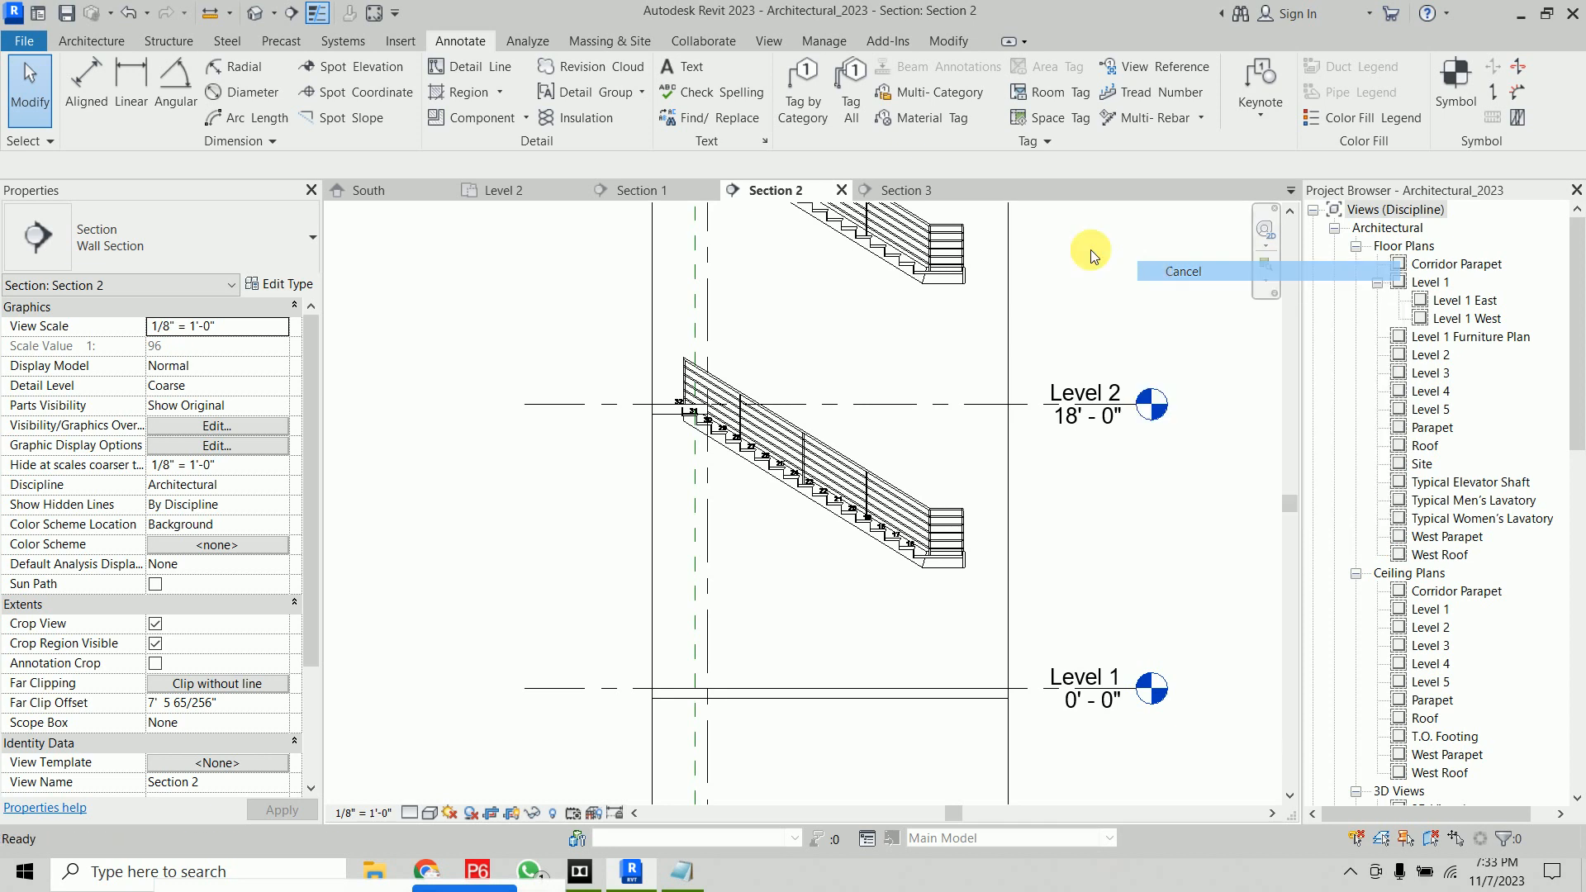
pyautogui.click(1152, 272)
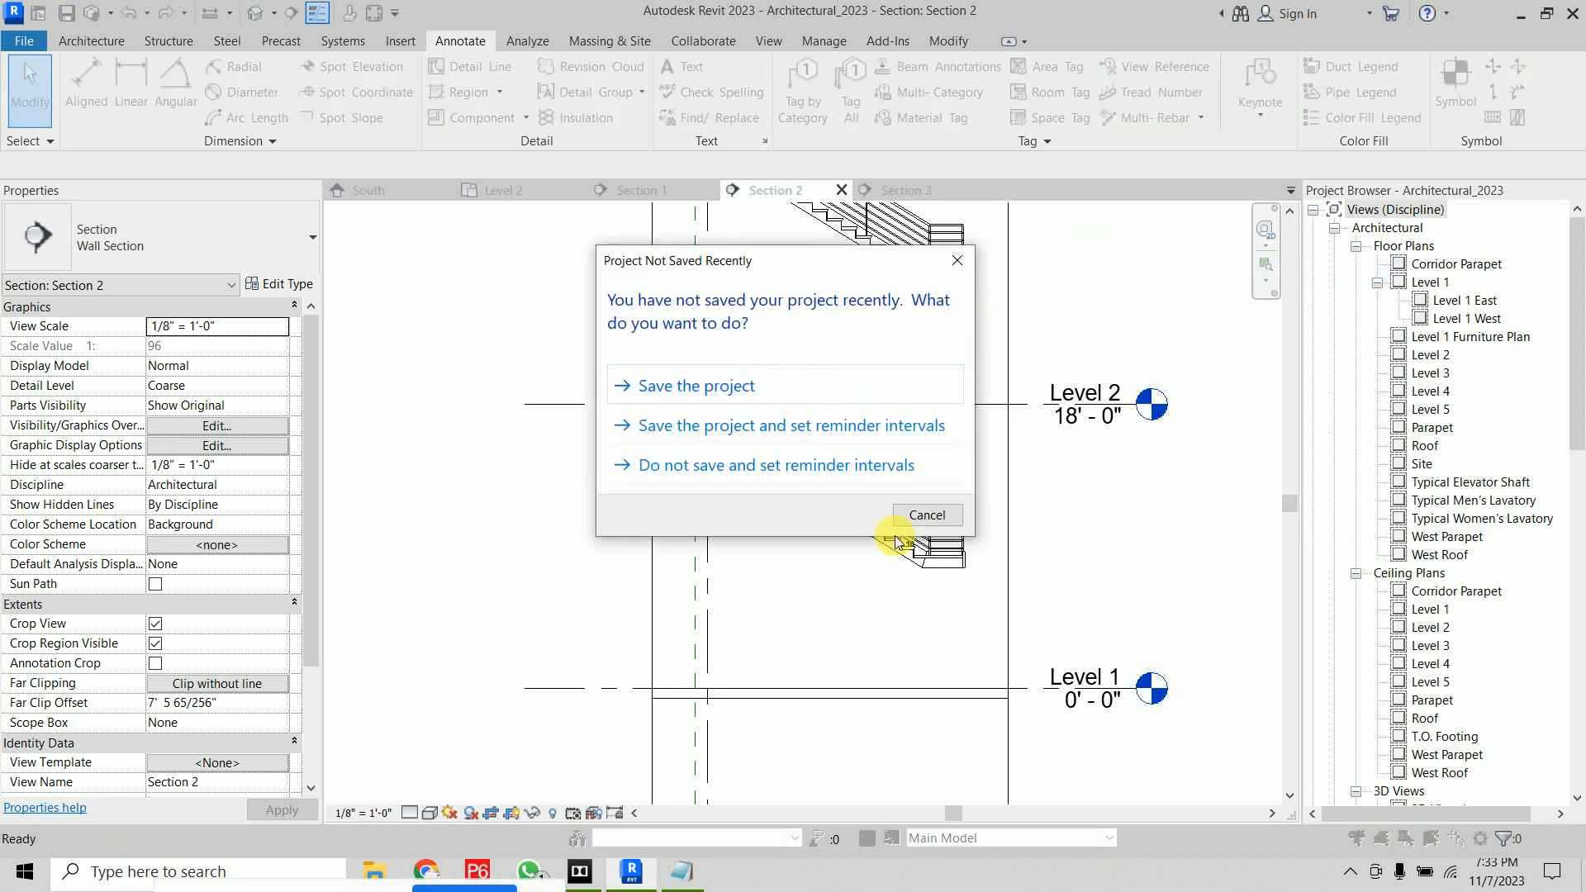
pyautogui.click(946, 515)
pyautogui.rightClick(1059, 266)
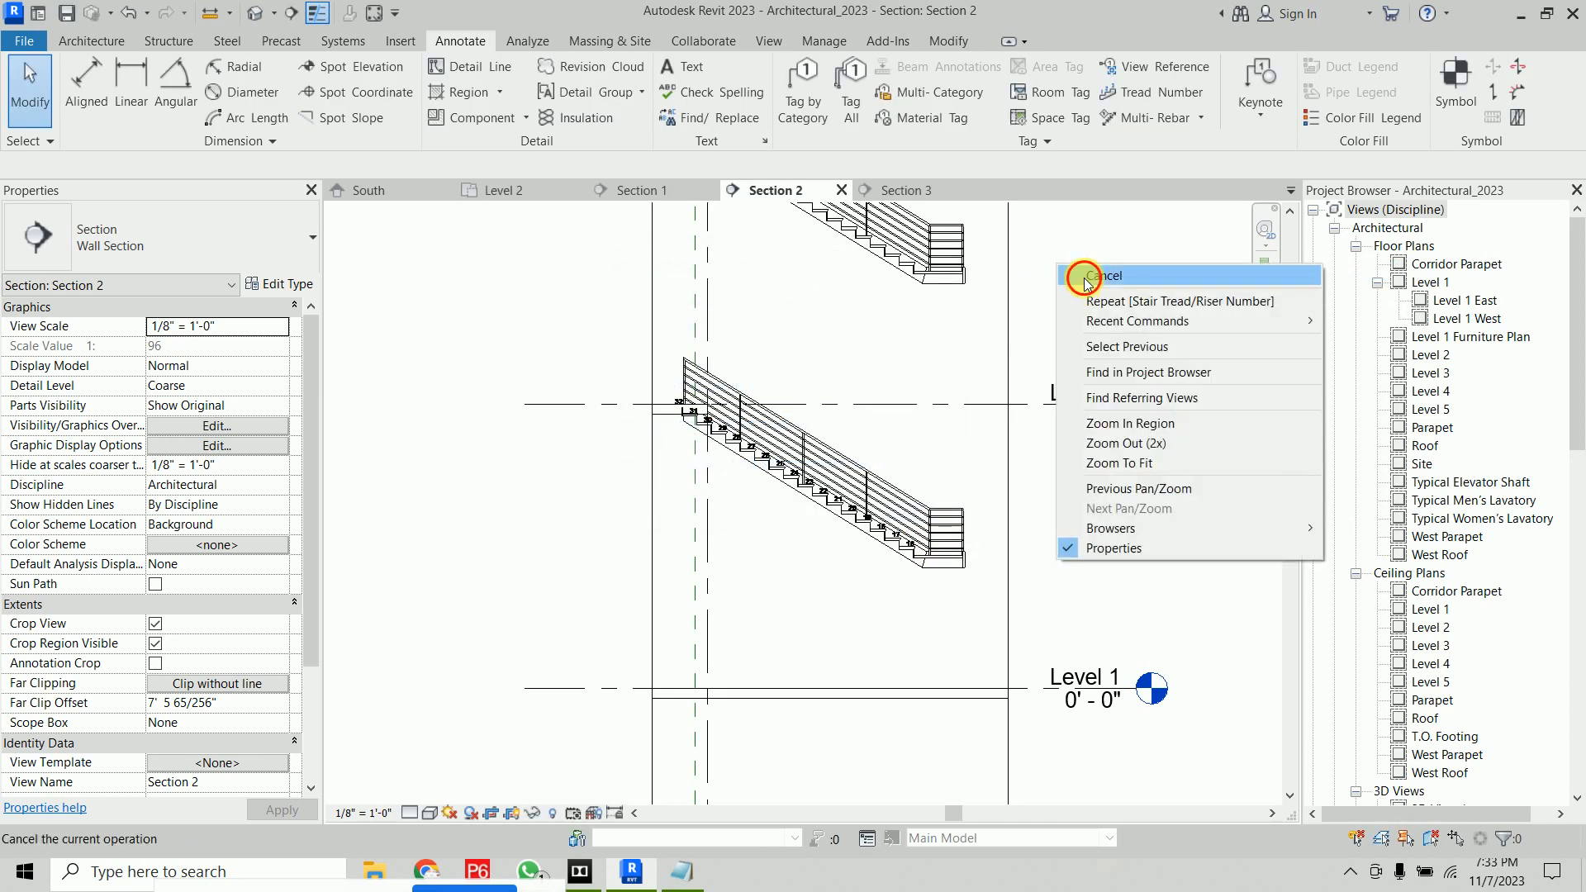
pyautogui.click(1085, 278)
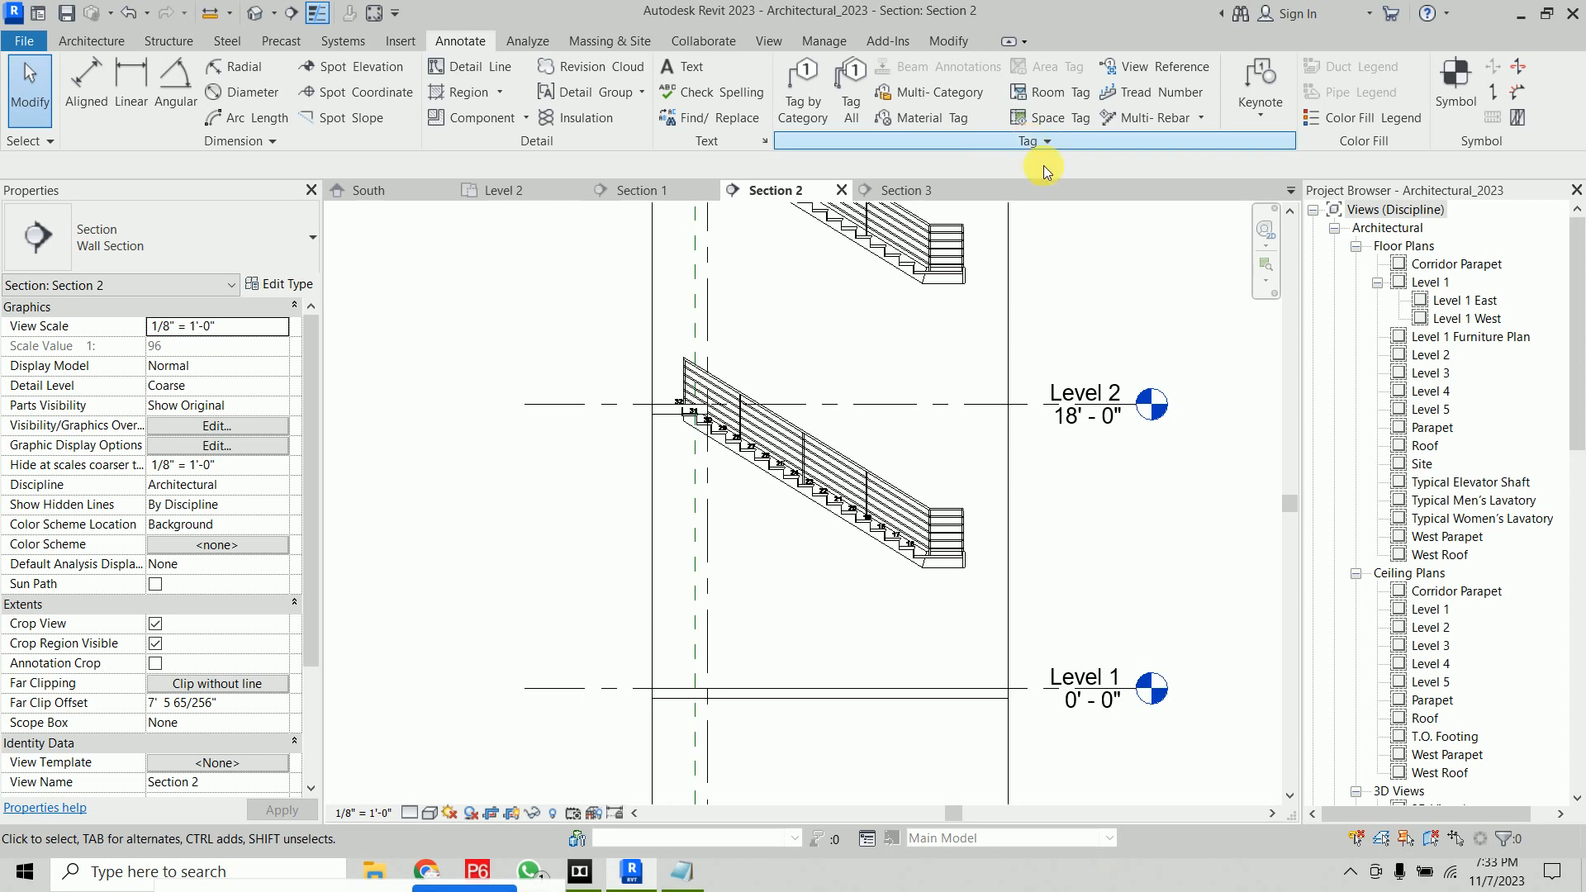
pyautogui.scroll(-3, 1101, 418)
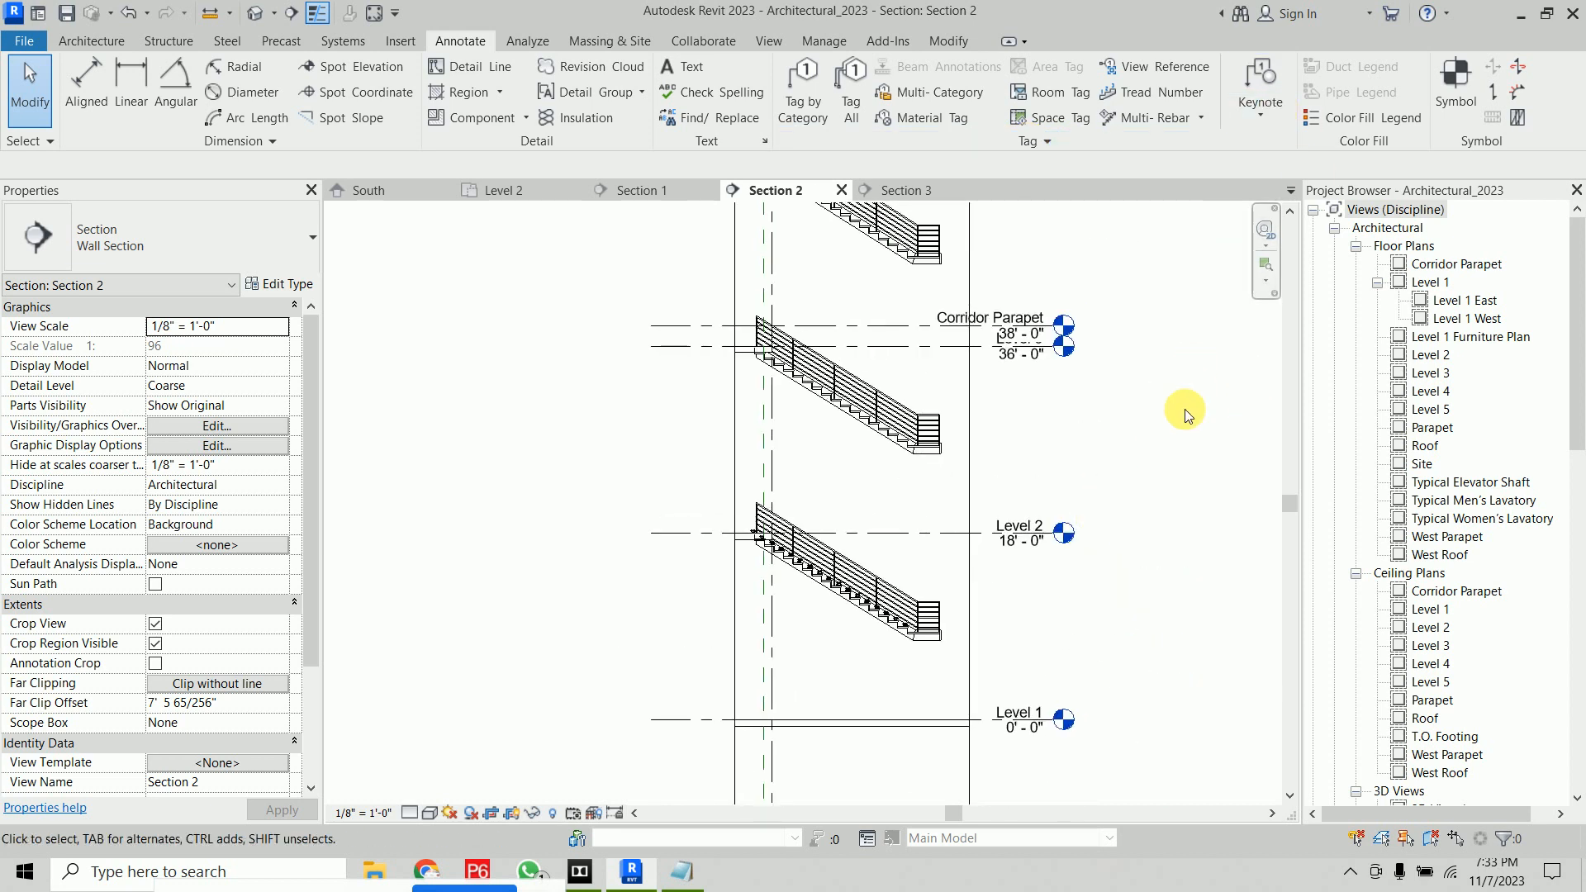
# In the Level 2 plan, place an element keynote with a leader on the interior partition wall
pyautogui.click(398, 193)
pyautogui.click(522, 189)
pyautogui.scroll(-6, 907, 501)
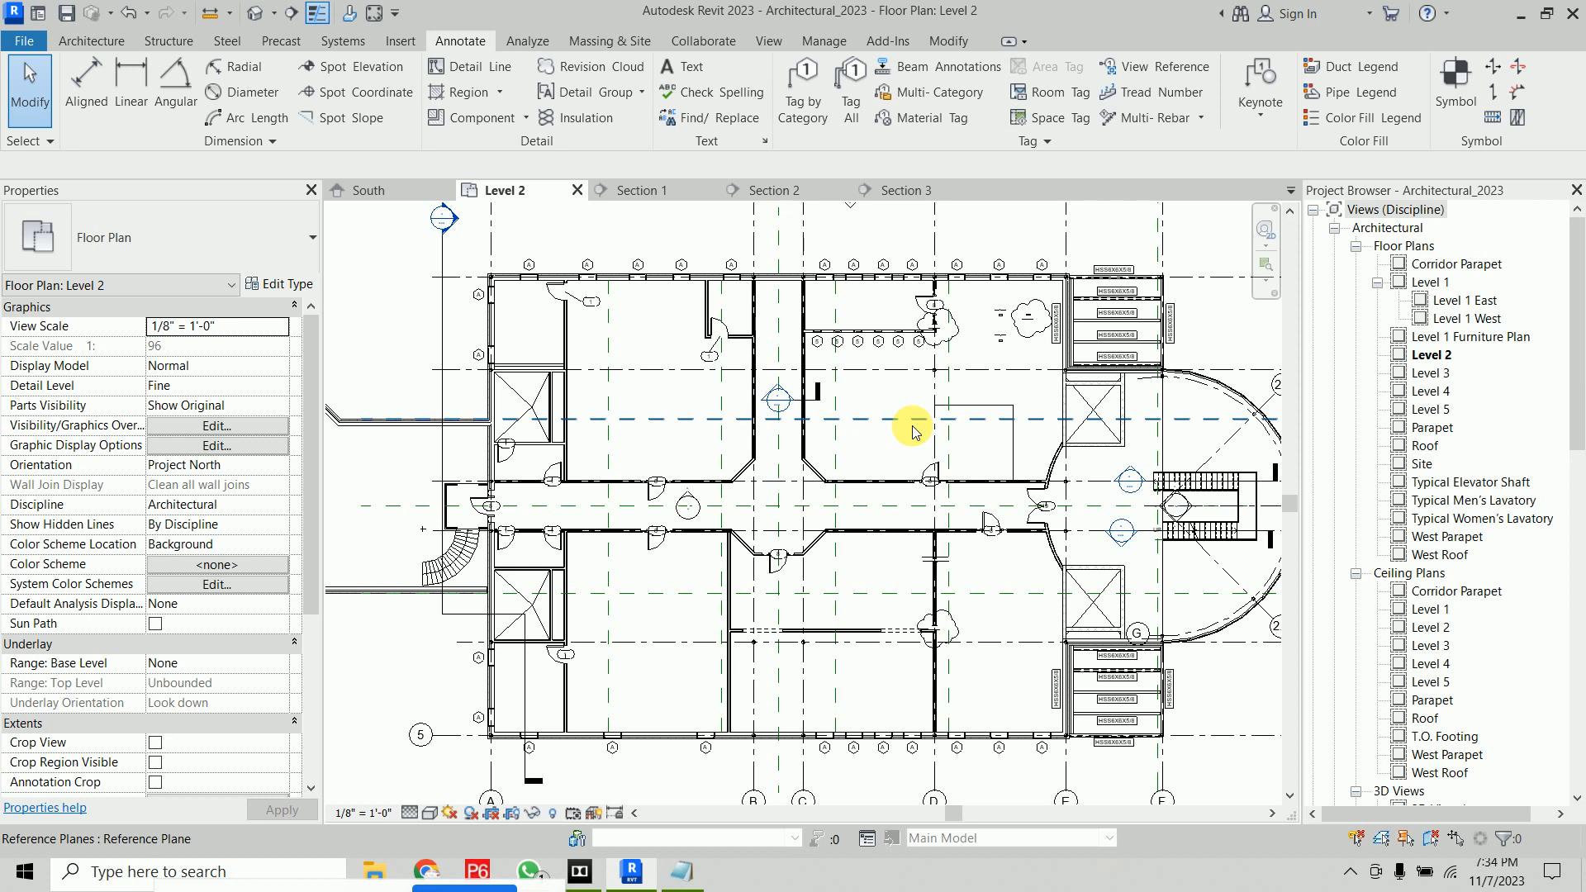
pyautogui.scroll(5, 860, 471)
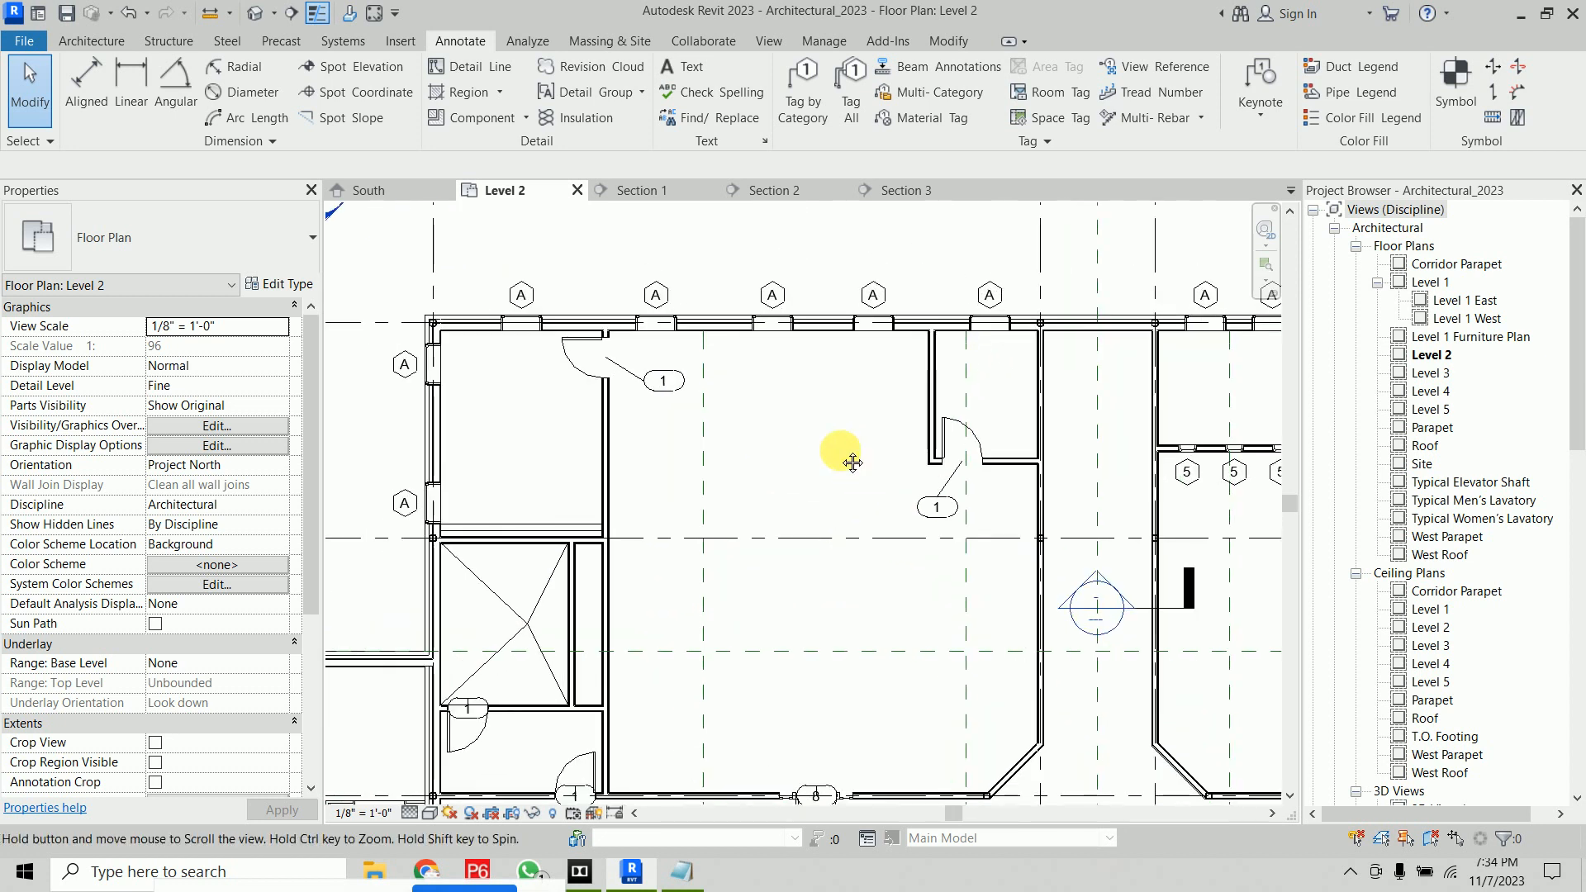
pyautogui.scroll(-1, 852, 466)
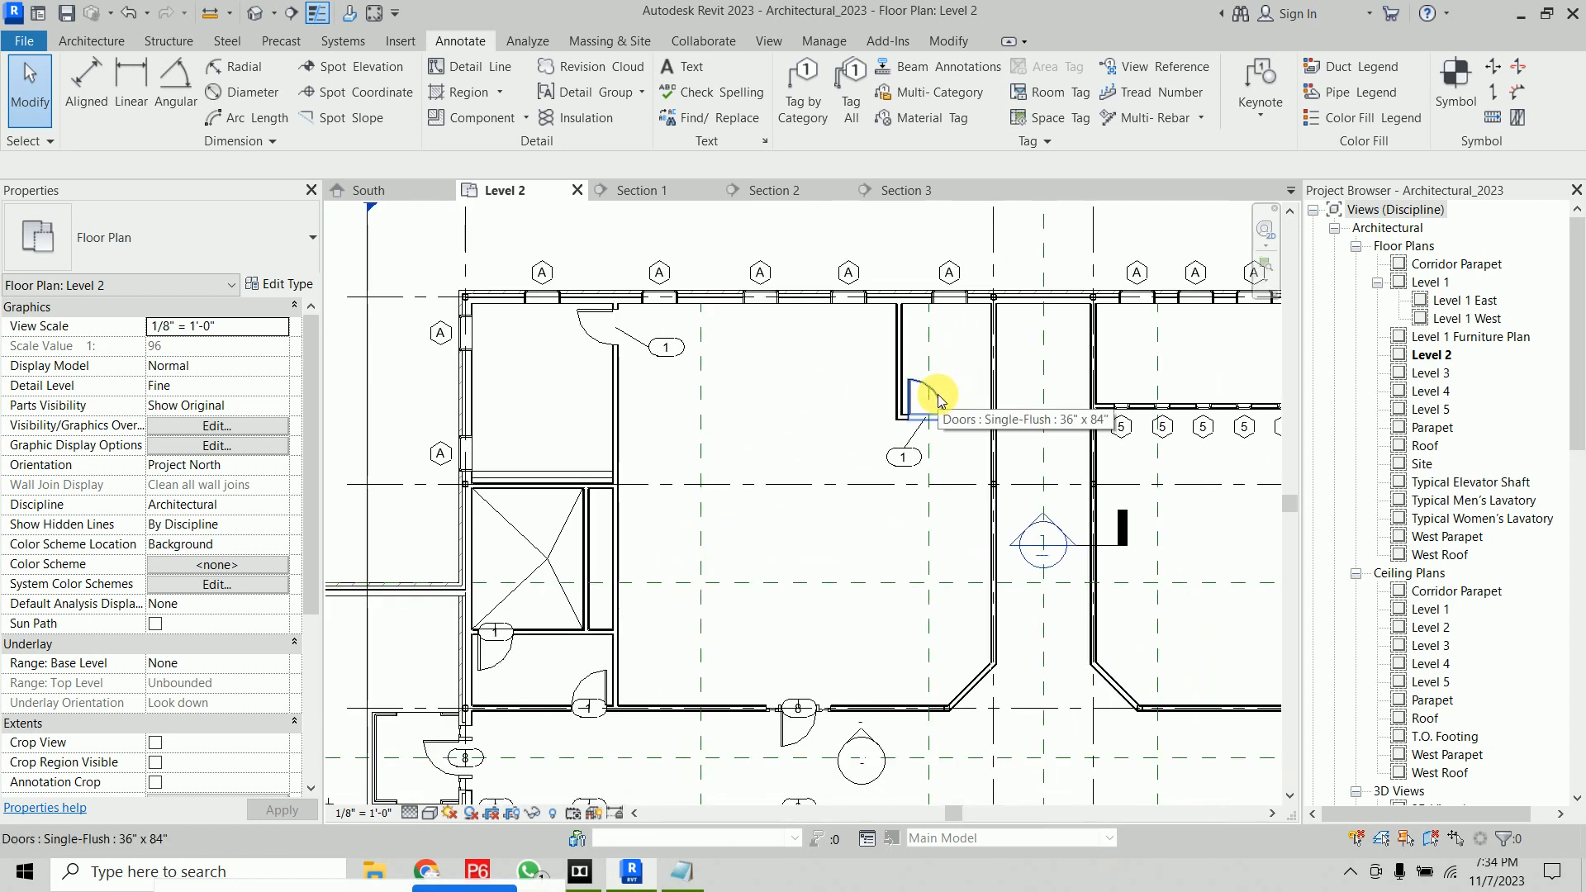
pyautogui.moveTo(914, 364); pyautogui.dragTo(958, 467, button='middle')
pyautogui.click(1276, 116)
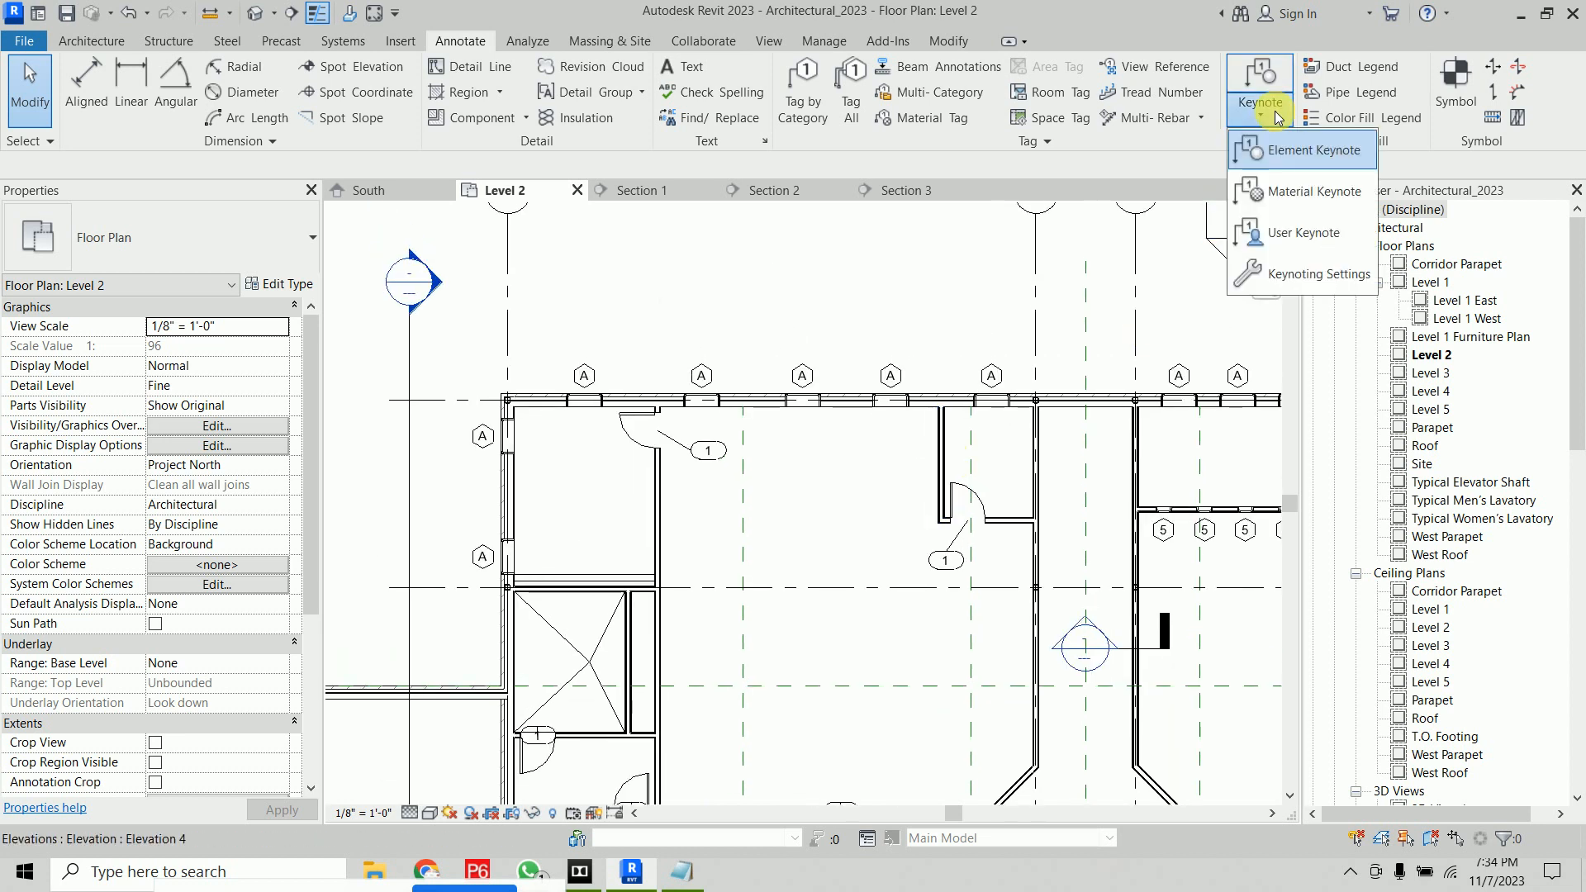
pyautogui.click(1289, 149)
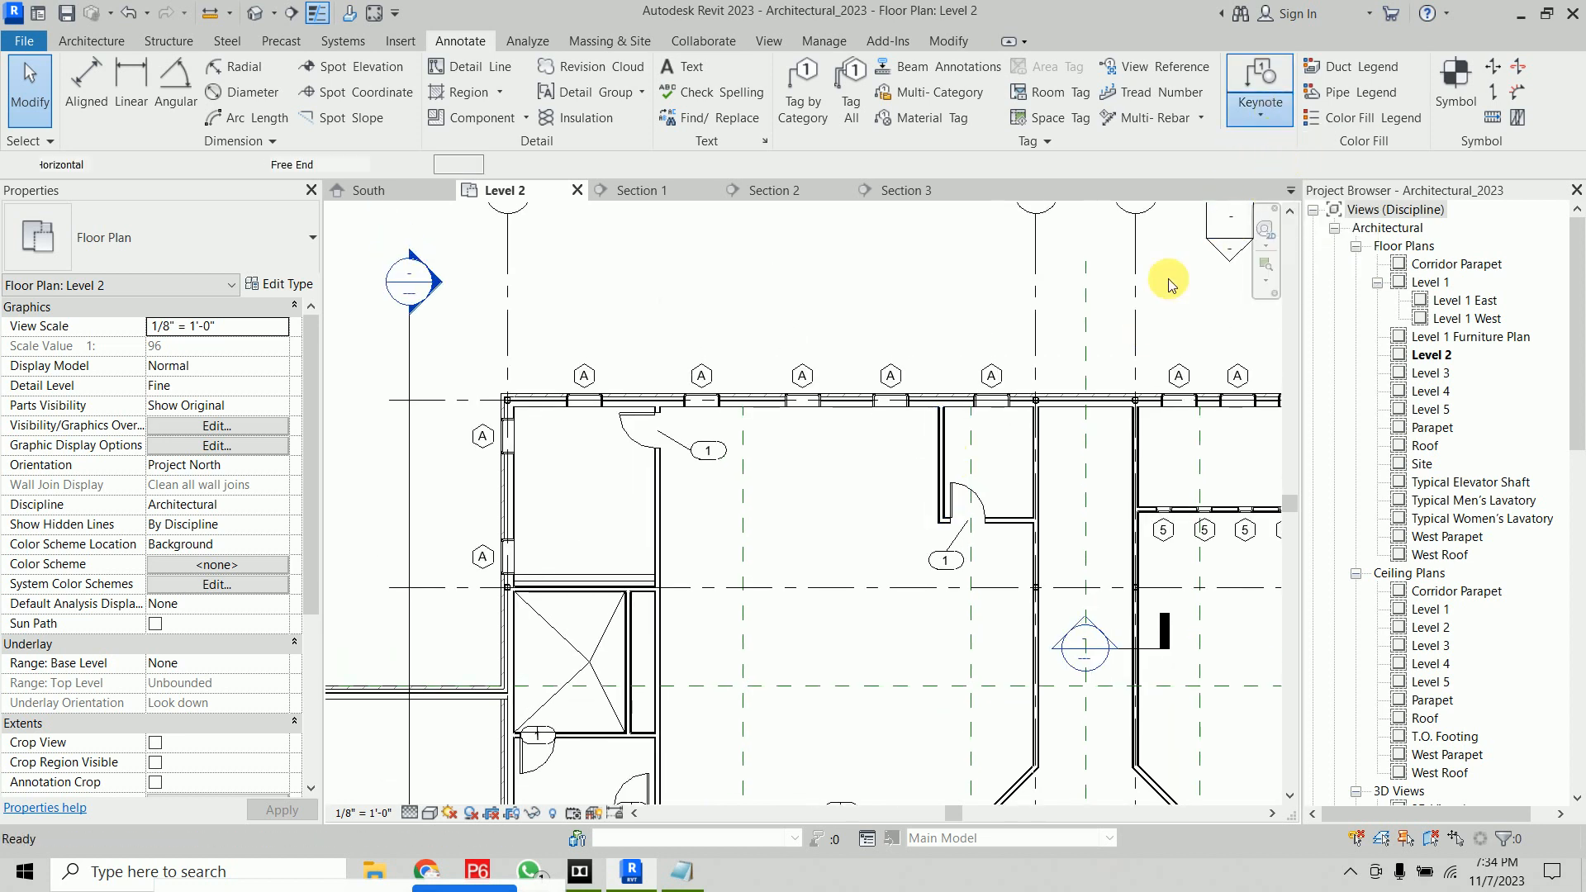
pyautogui.click(945, 457)
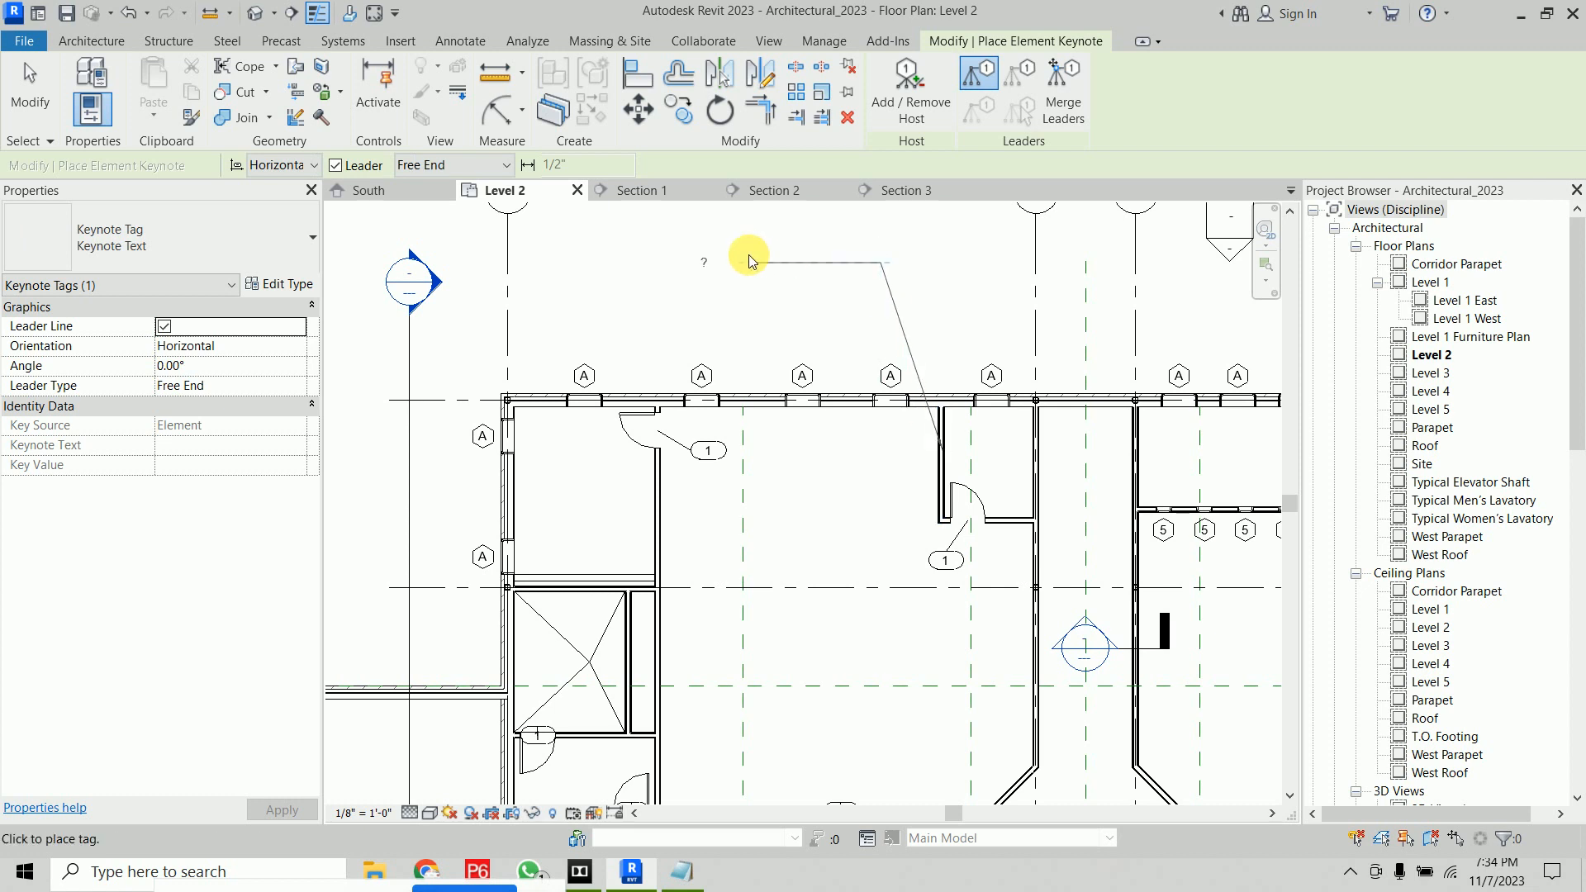
pyautogui.click(749, 260)
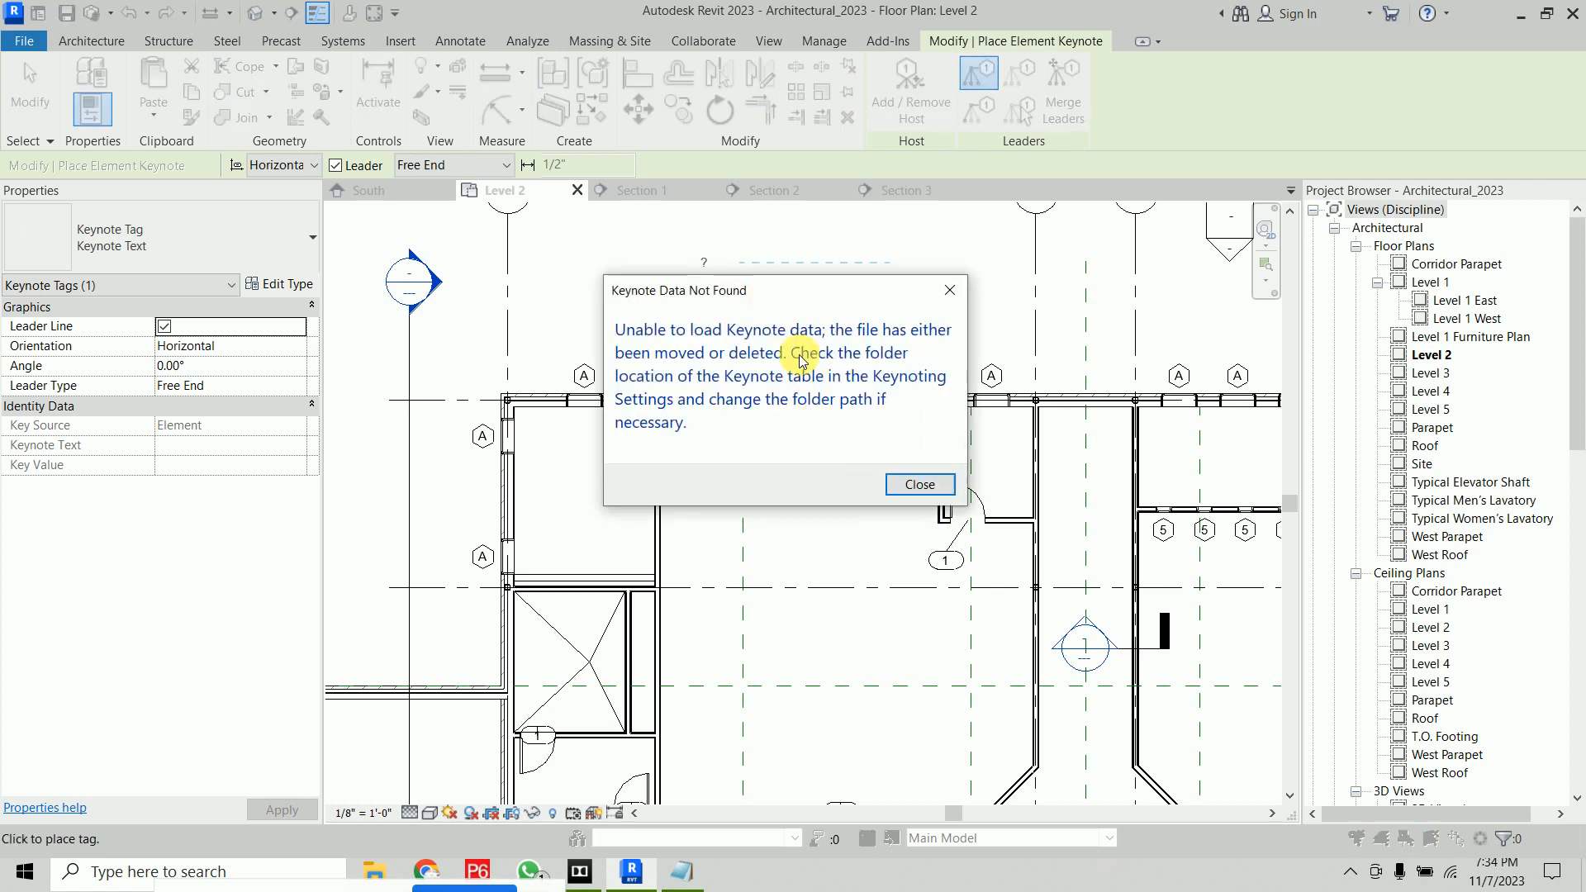
pyautogui.click(927, 483)
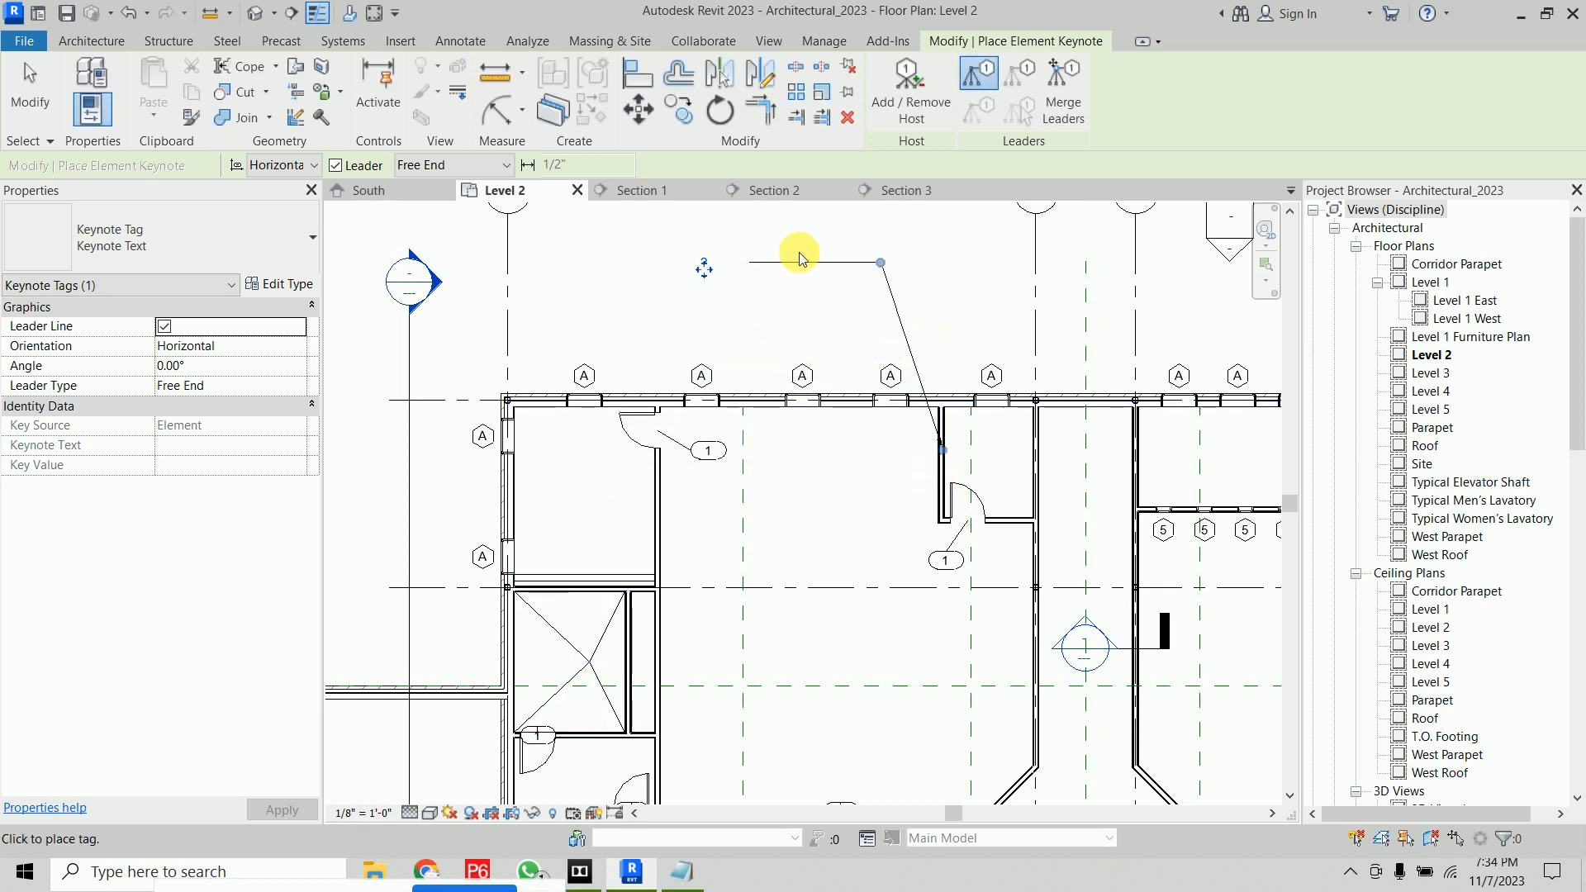
# Exit the keynote tool, select the new keynote tag and open its family for editing
pyautogui.rightClick(951, 244)
pyautogui.click(975, 246)
pyautogui.rightClick(931, 240)
pyautogui.click(975, 246)
pyautogui.click(709, 275)
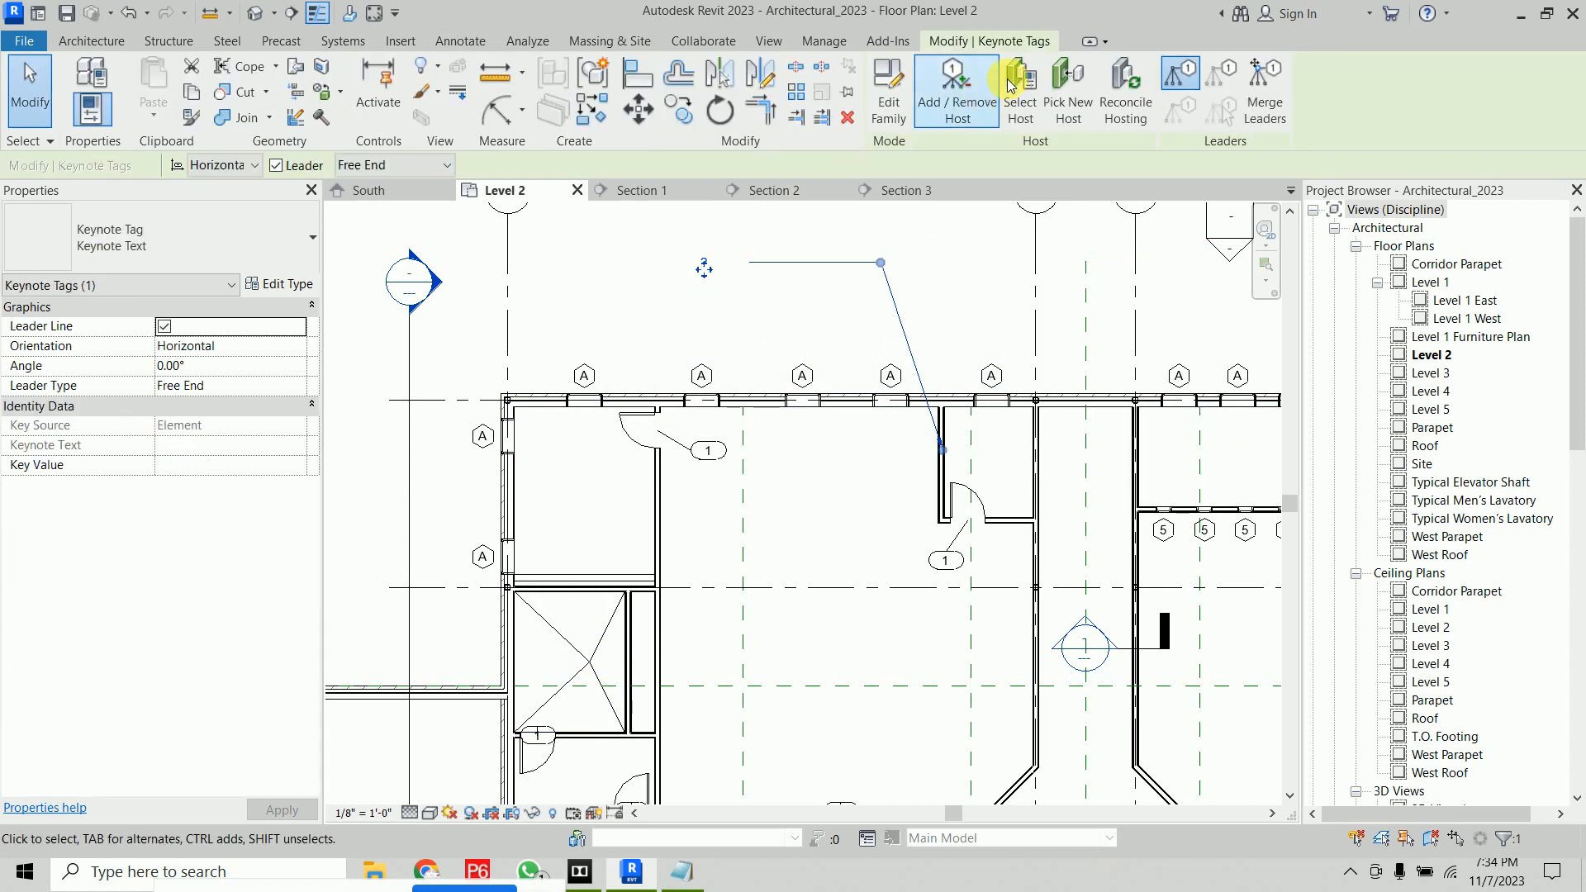
pyautogui.doubleClick(909, 349)
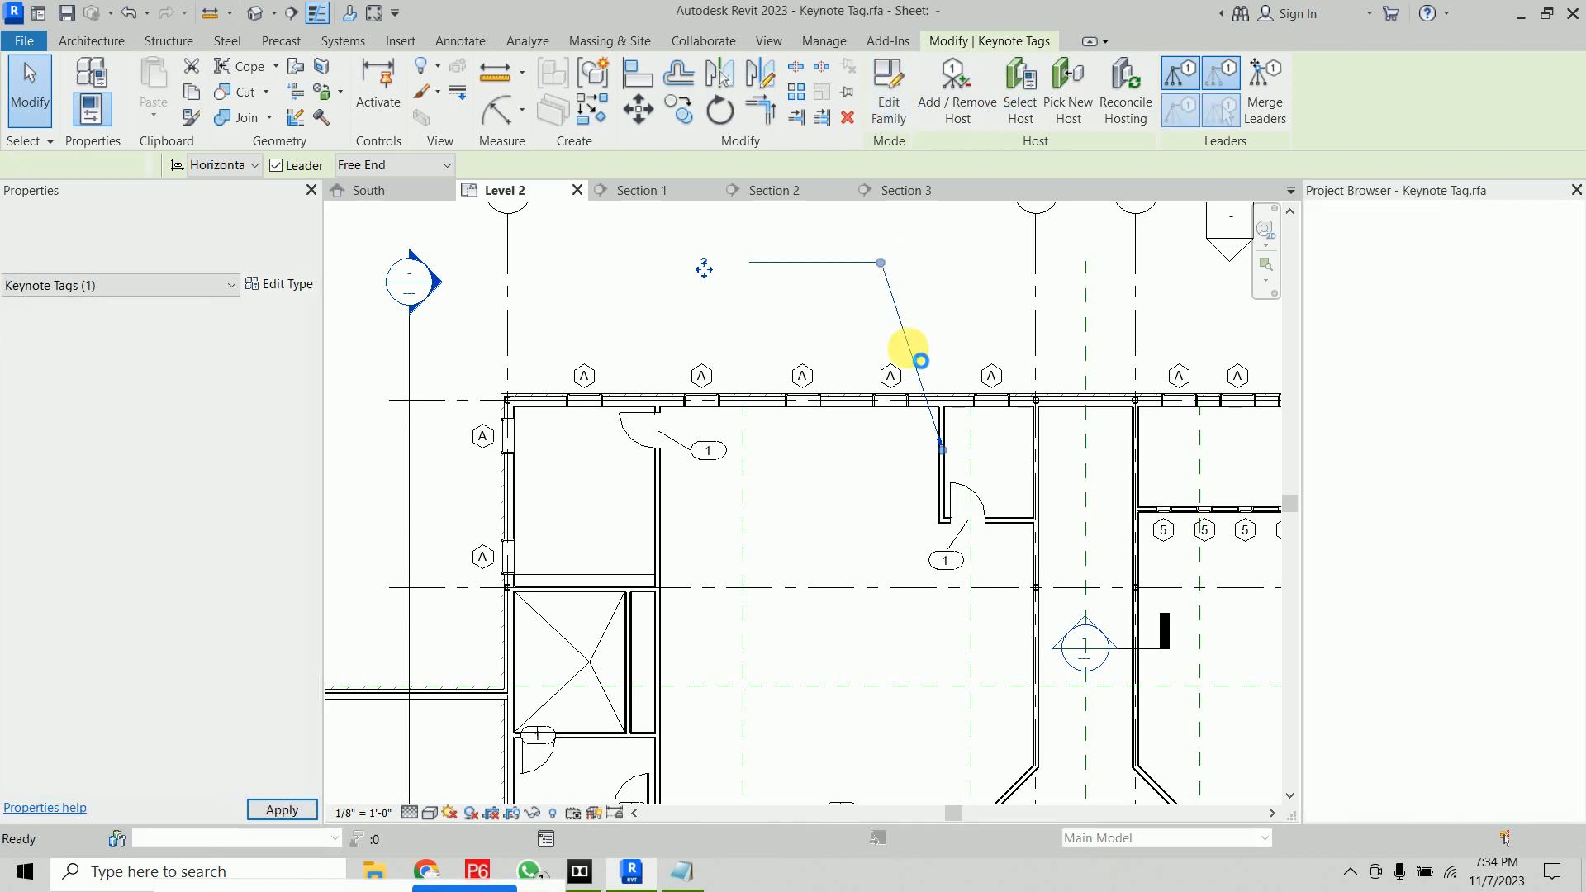
# Inspect the keynote tag label's type properties in the family editor, then close the family without changes
pyautogui.click(856, 526)
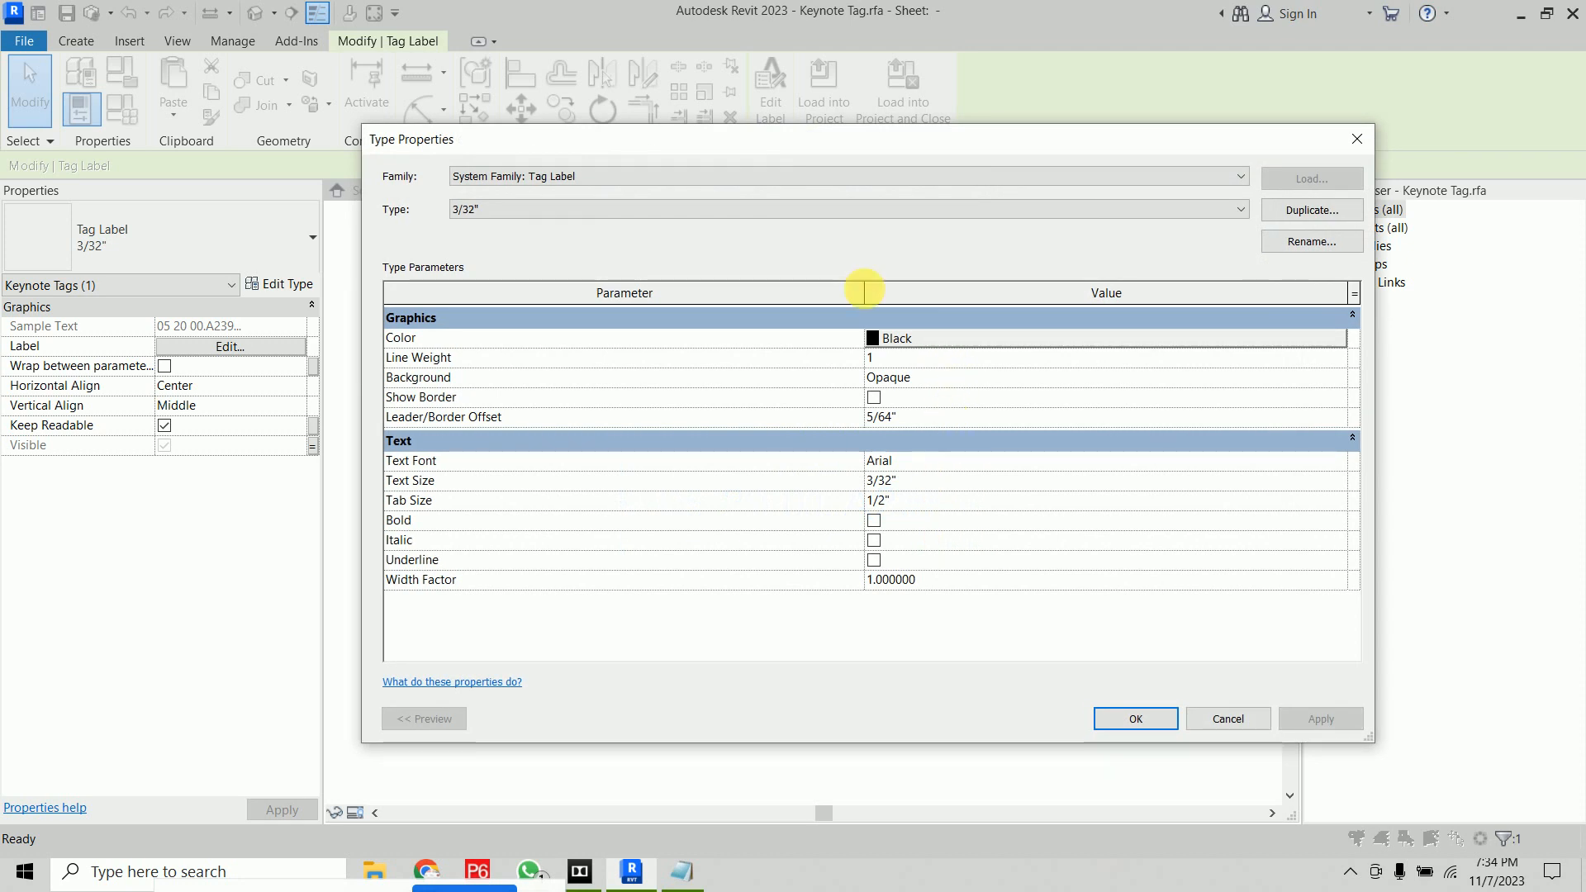
pyautogui.click(1221, 722)
pyautogui.rightClick(1104, 518)
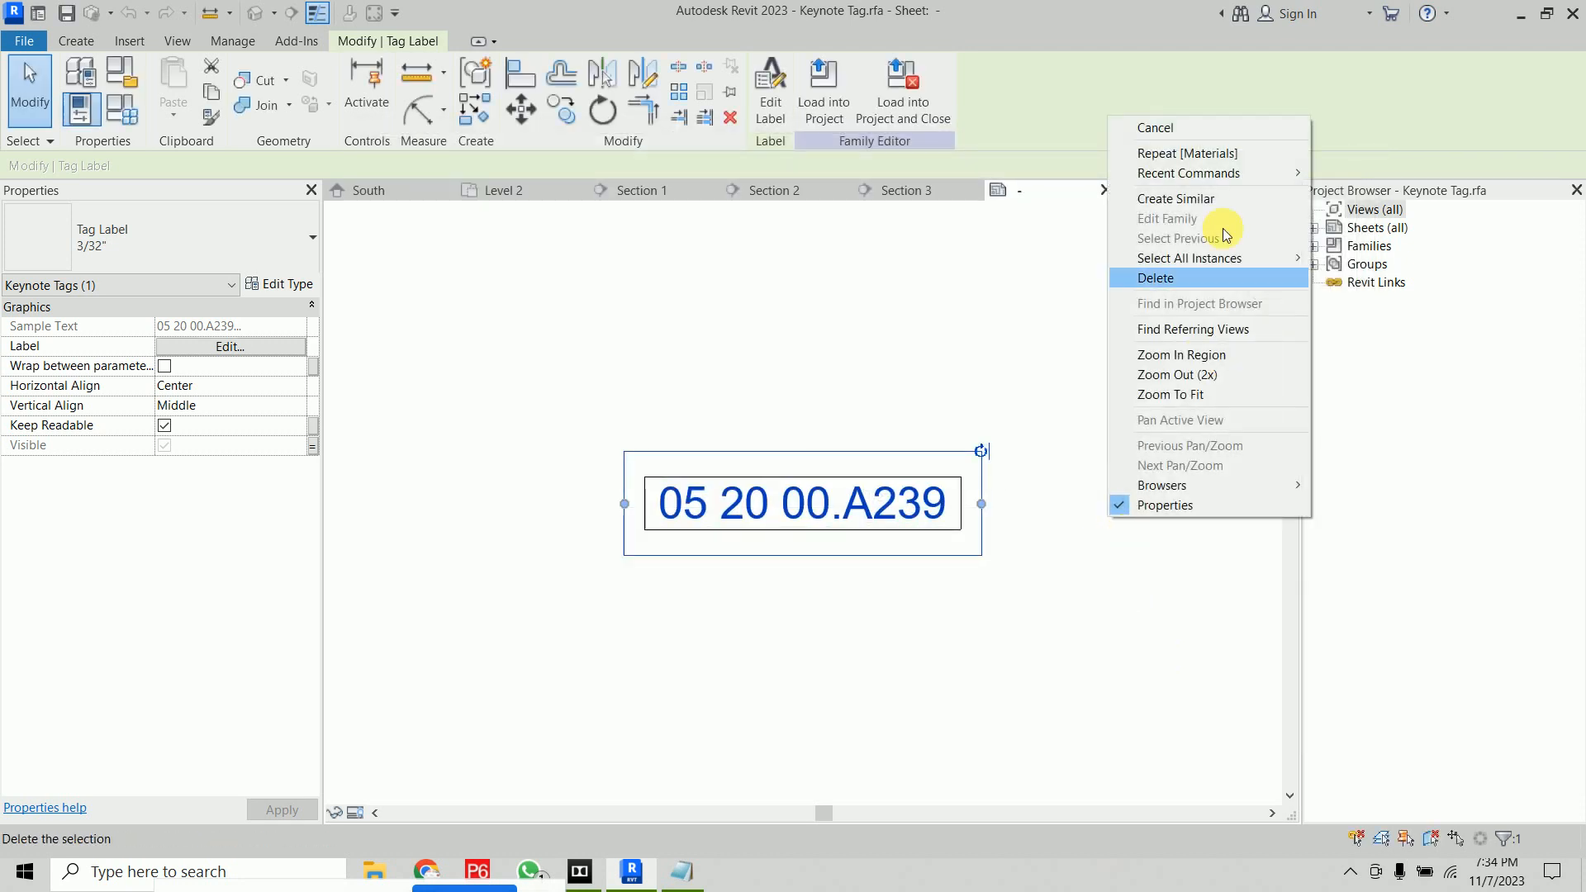
pyautogui.click(1176, 131)
pyautogui.click(856, 91)
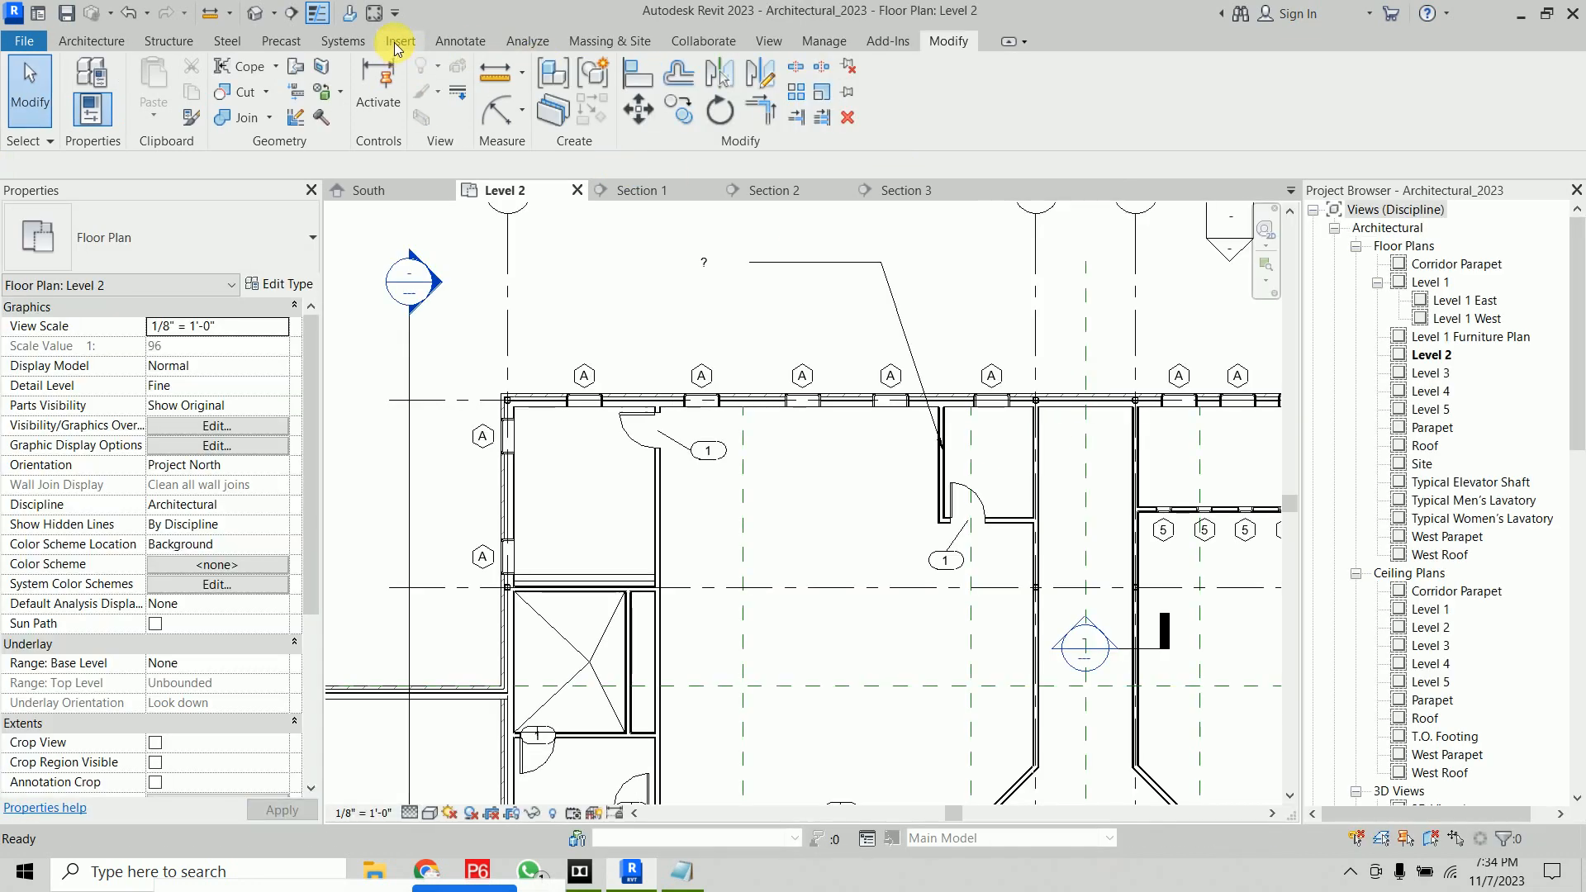
# Load the Keynote Tag family from the Annotations library folder into the project
pyautogui.click(396, 42)
pyautogui.click(821, 96)
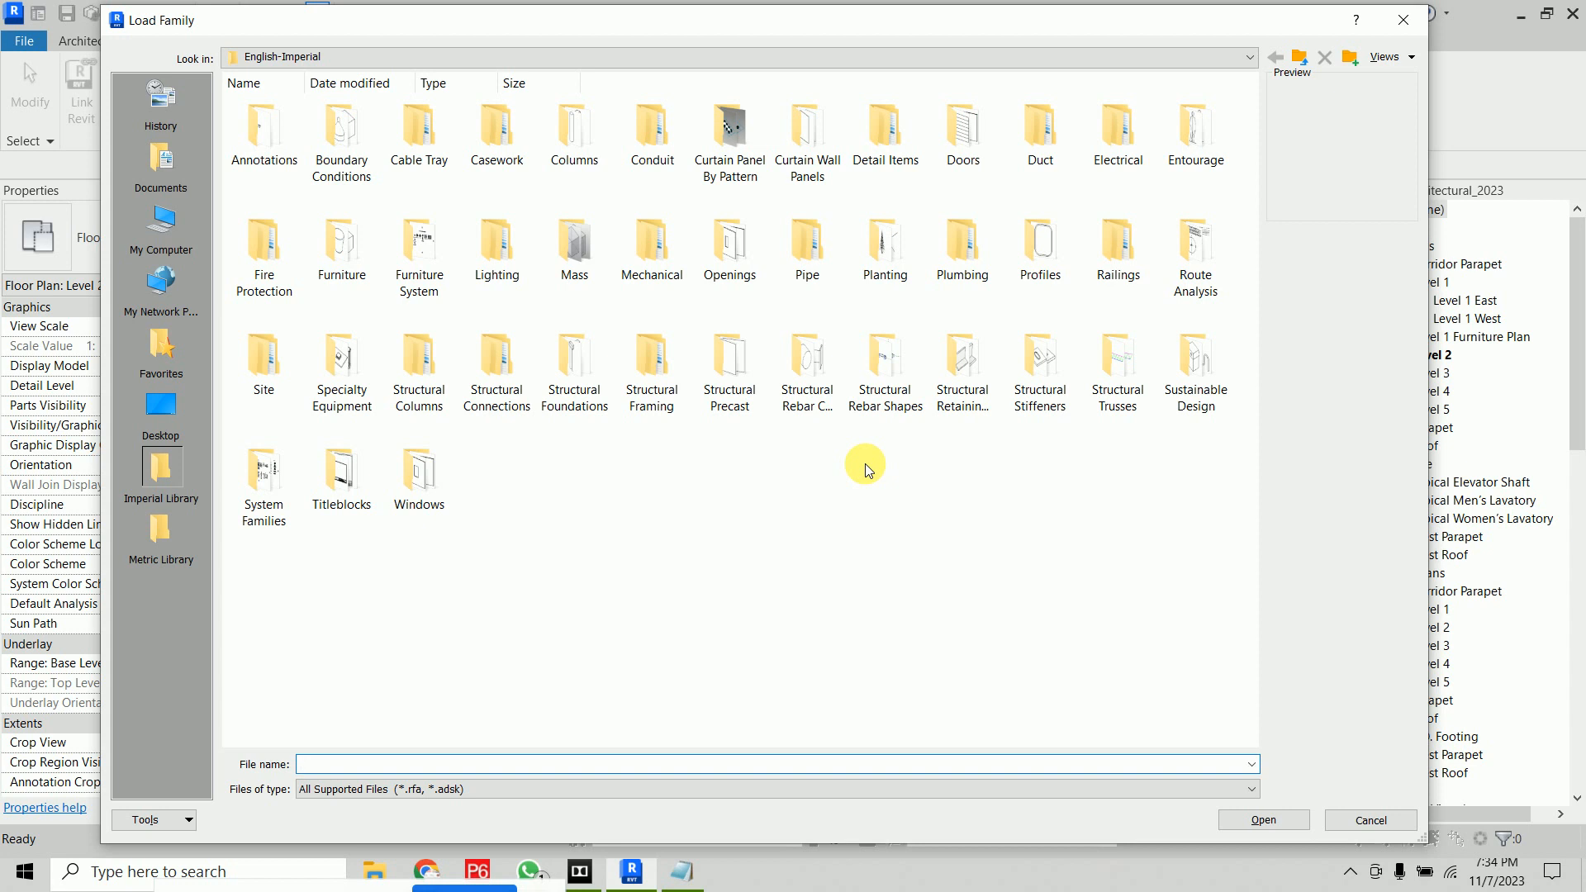
pyautogui.doubleClick(276, 157)
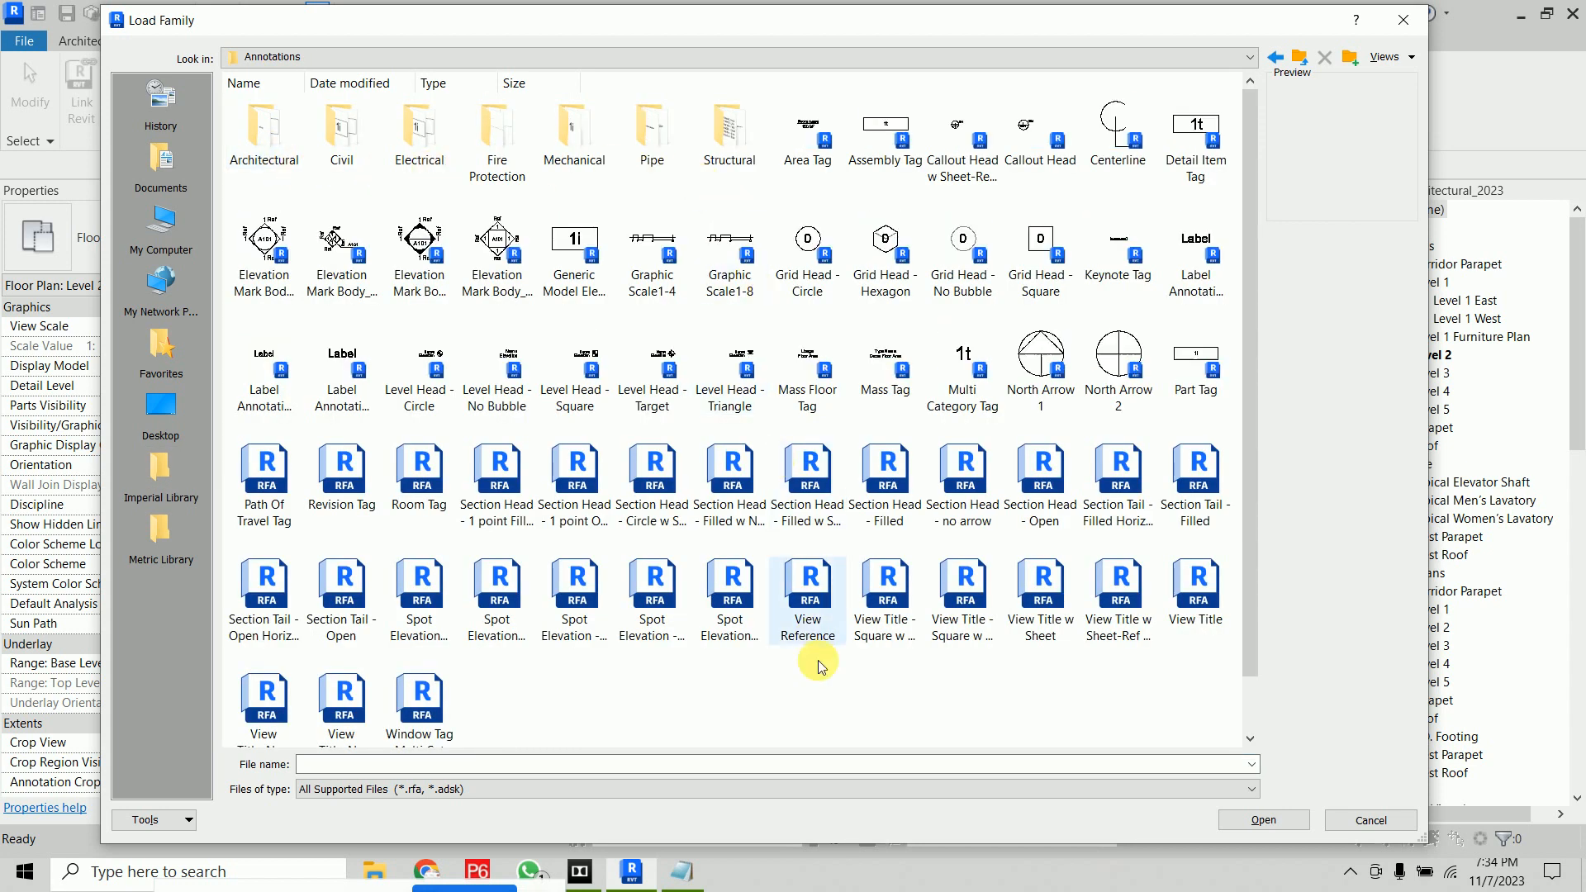
pyautogui.rightClick(818, 684)
pyautogui.moveTo(950, 432)
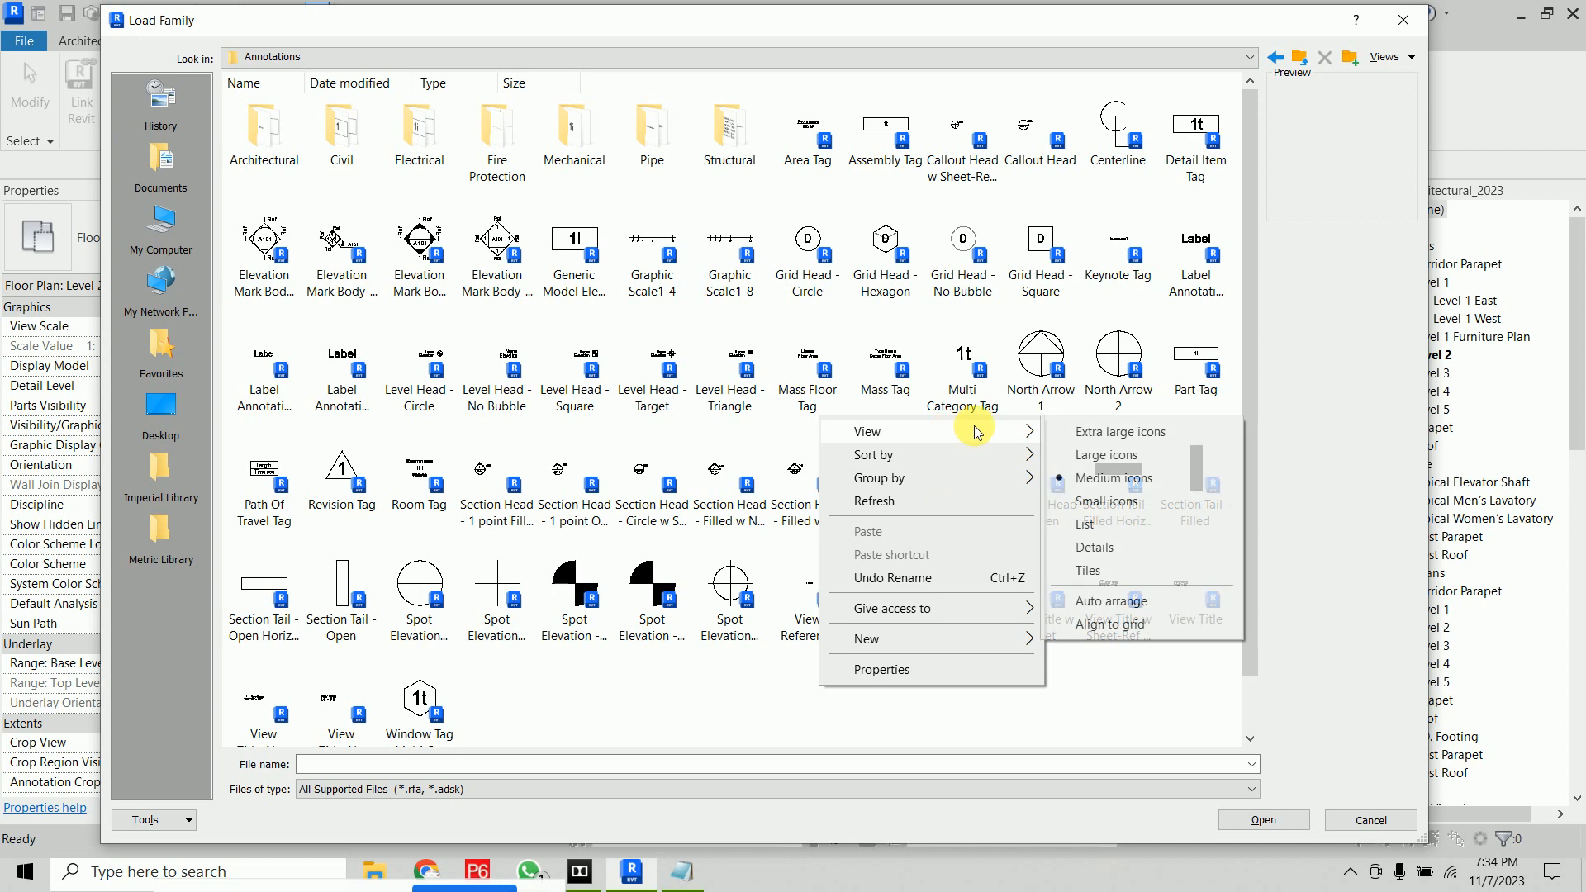
pyautogui.click(1151, 548)
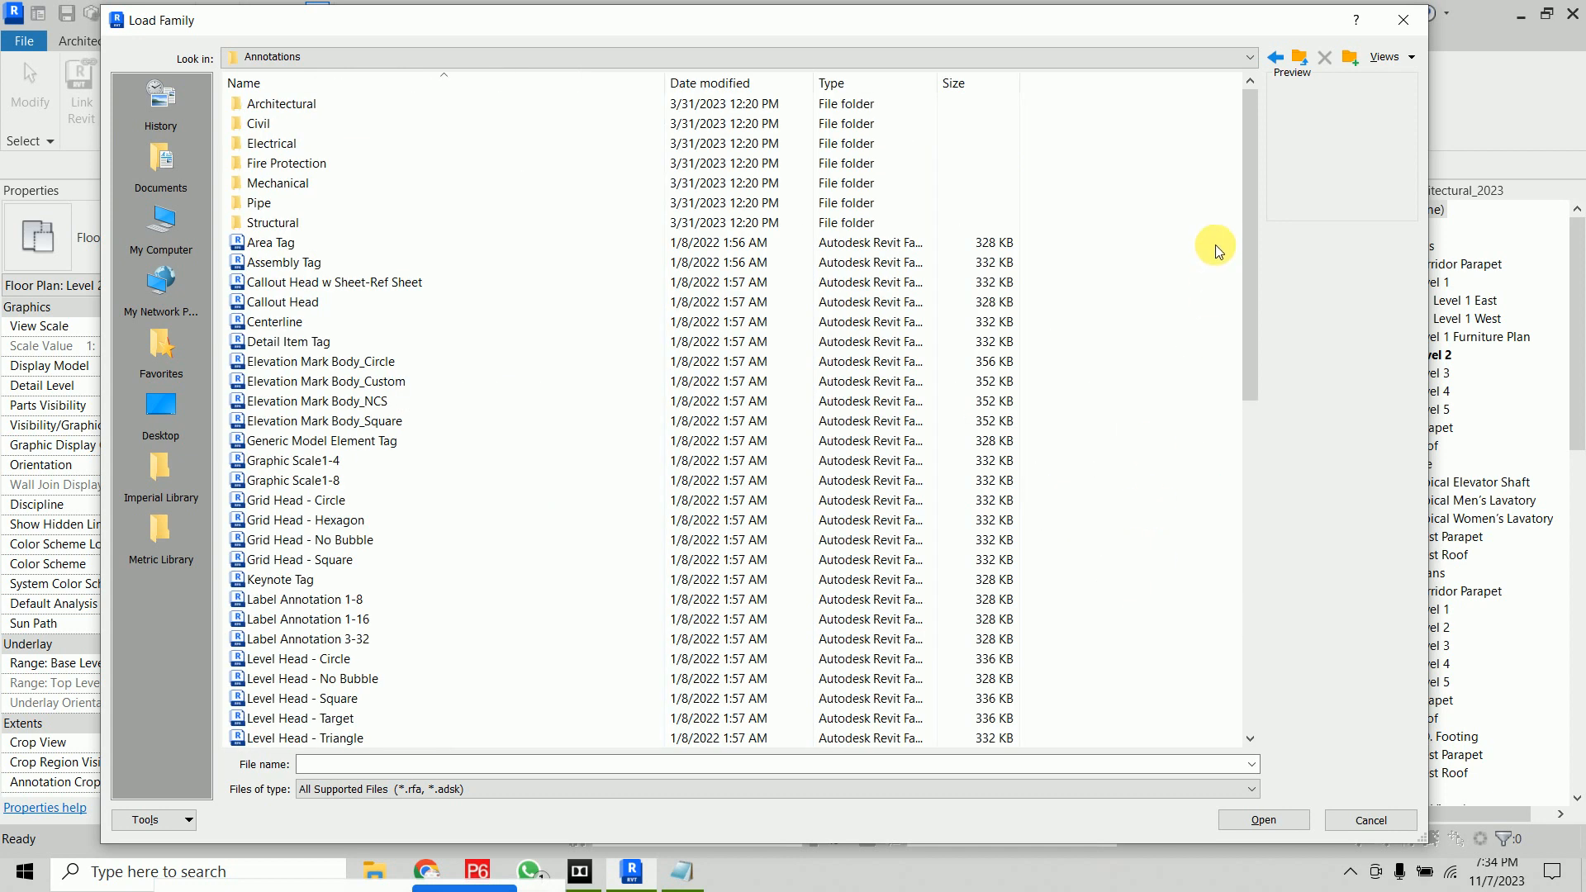
pyautogui.moveTo(1250, 217); pyautogui.dragTo(1256, 563)
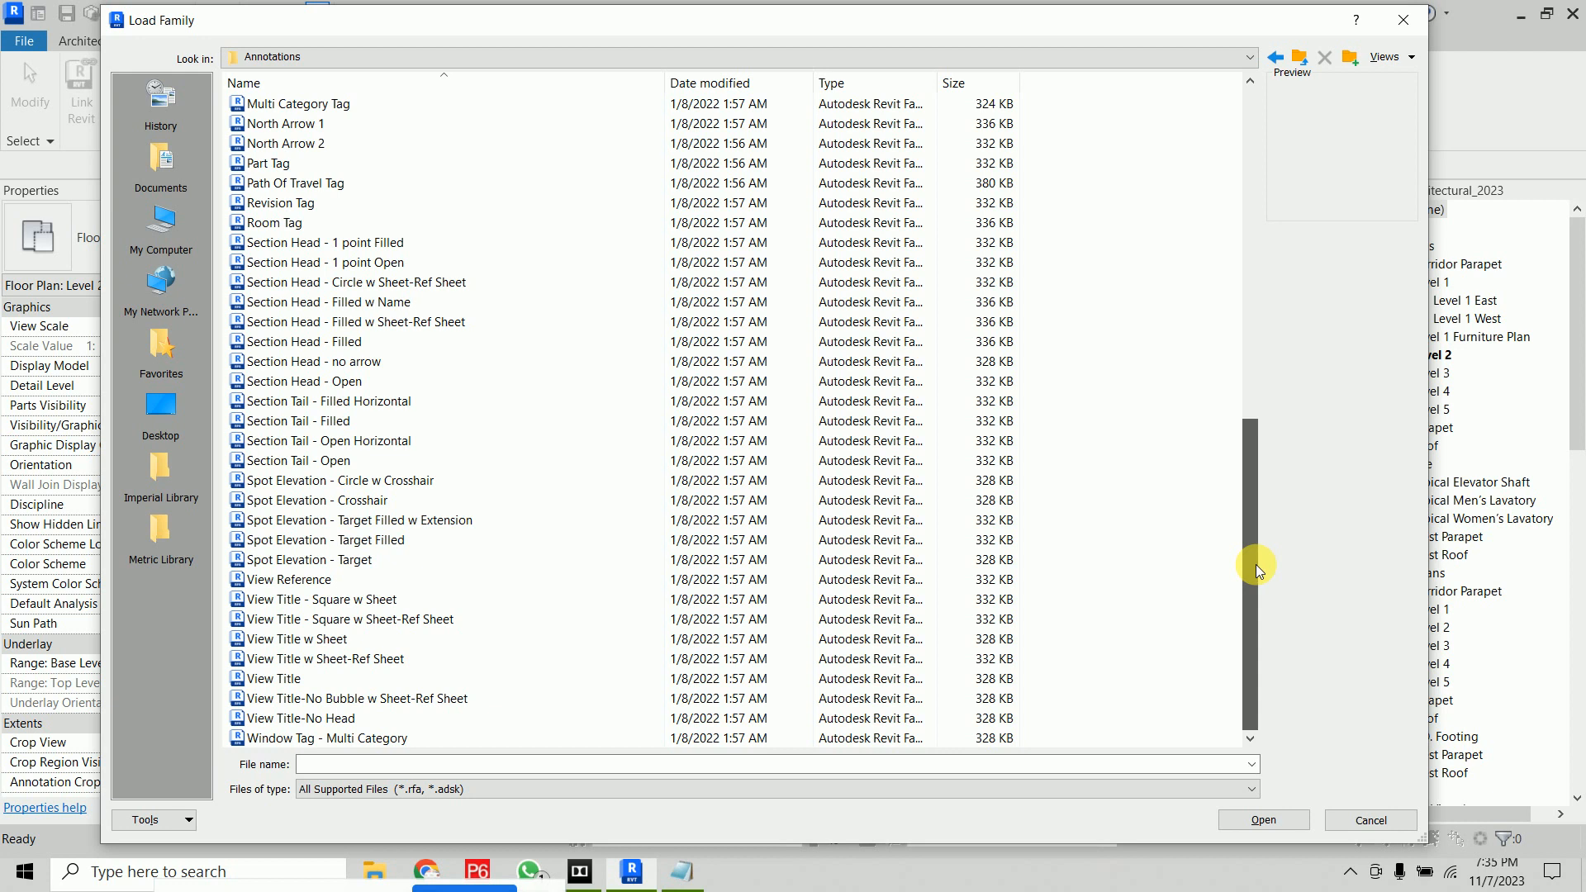
pyautogui.moveTo(1256, 564); pyautogui.dragTo(1252, 389)
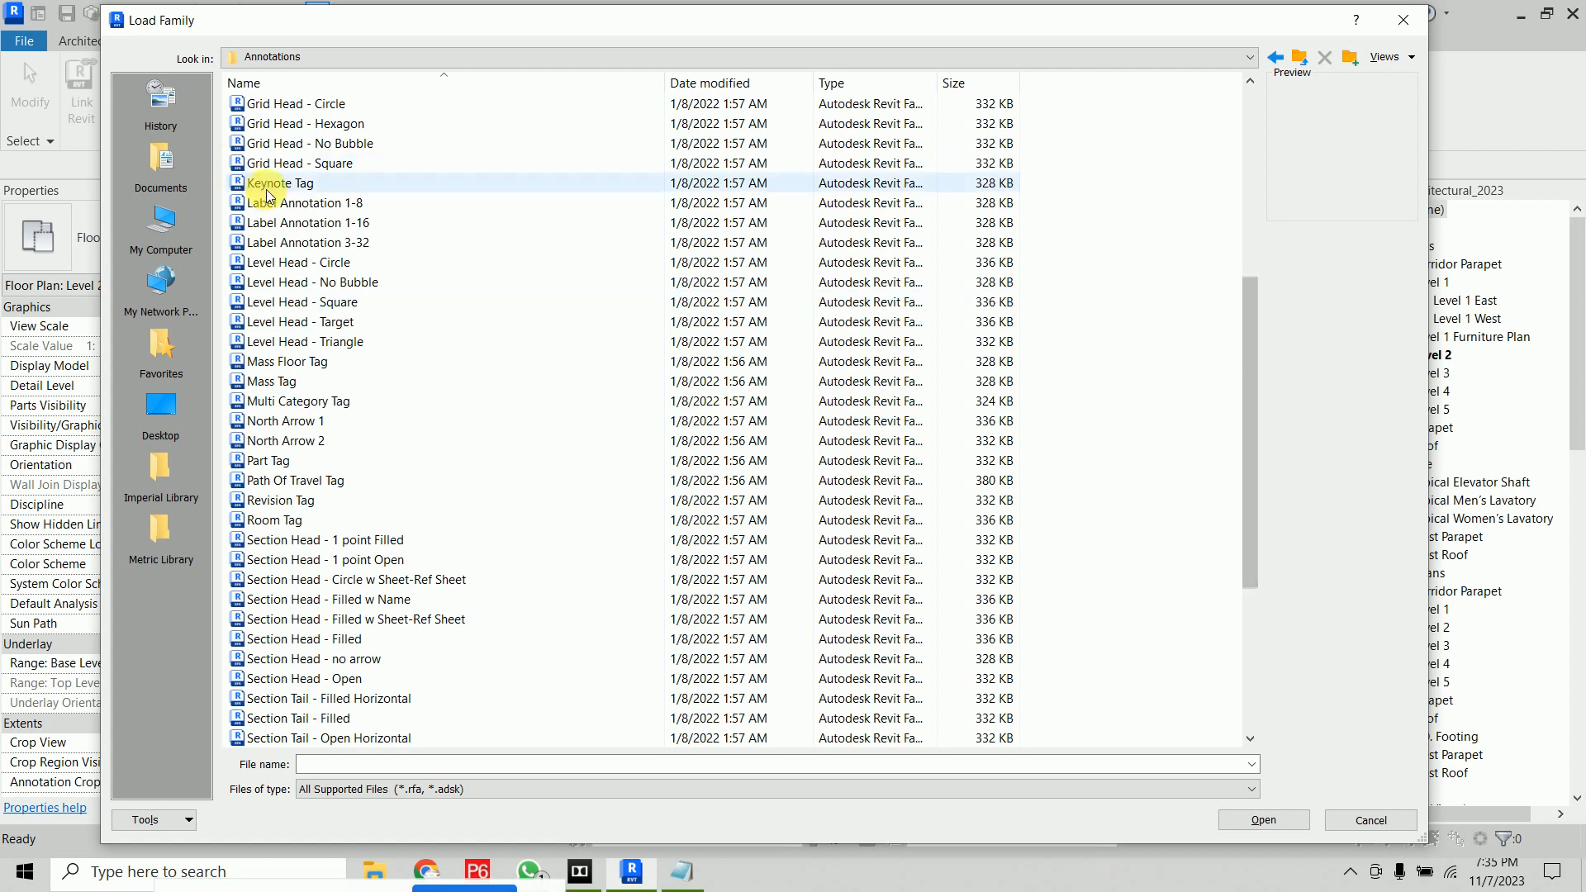
pyautogui.click(267, 188)
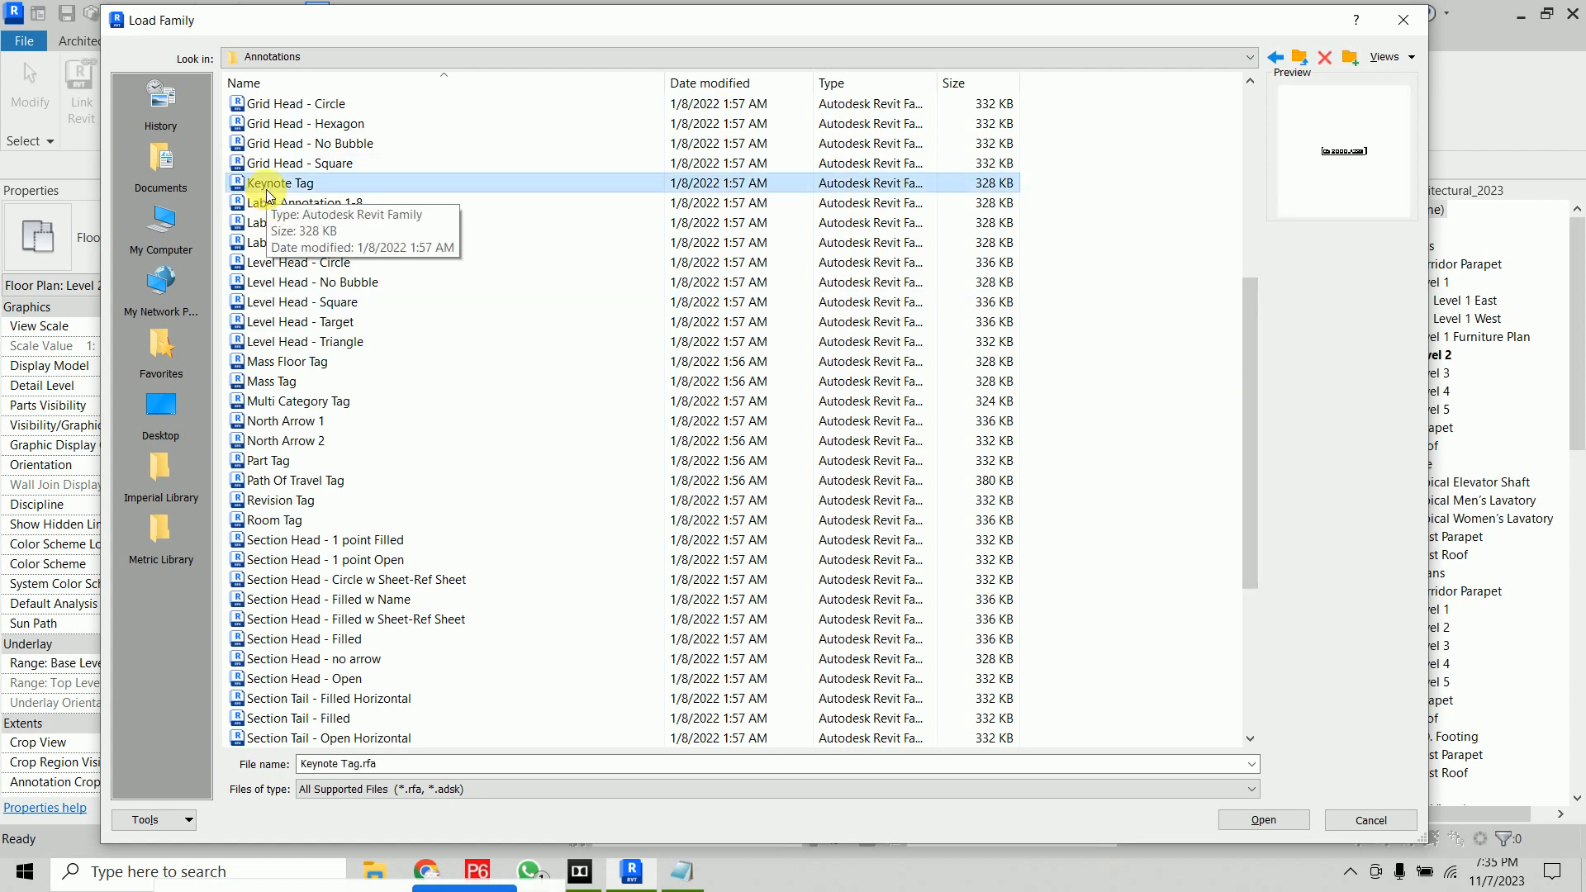
pyautogui.click(1283, 822)
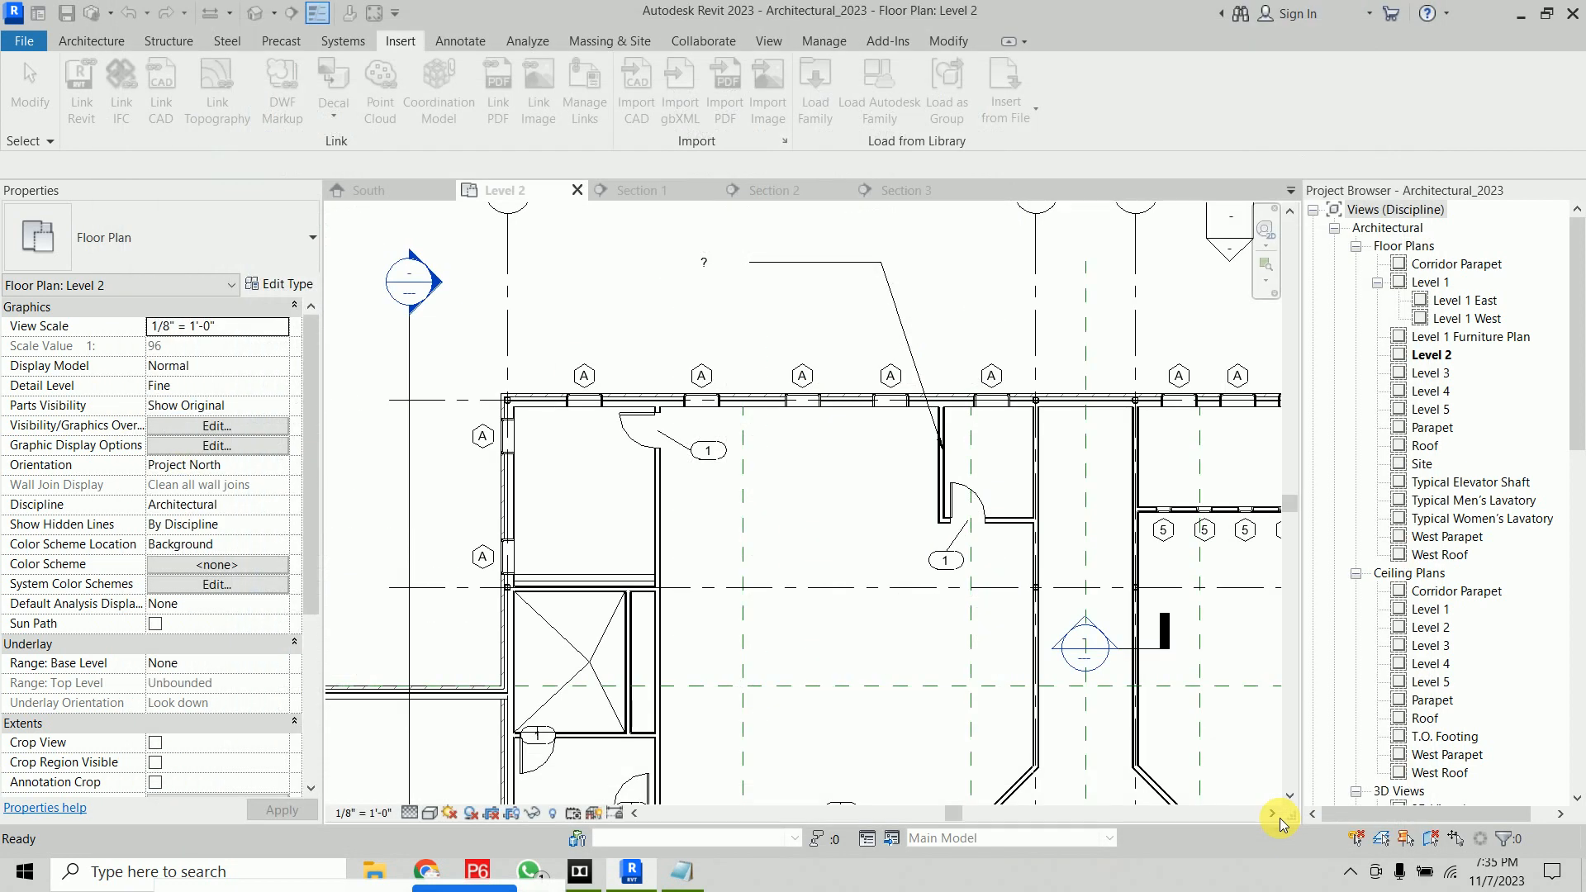
pyautogui.click(793, 418)
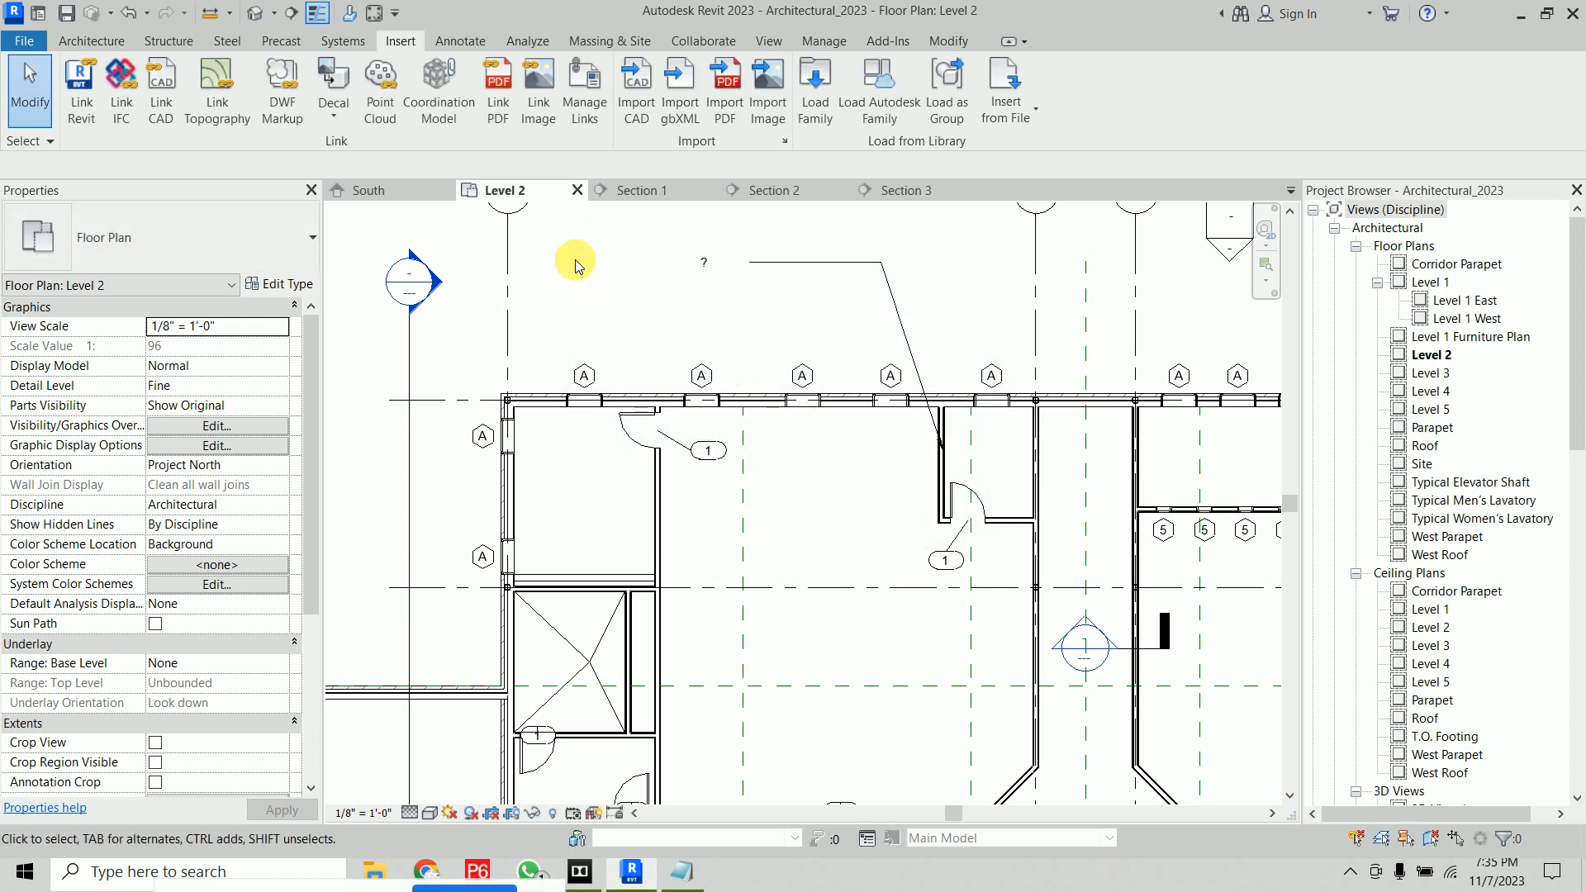
pyautogui.moveTo(610, 256); pyautogui.dragTo(588, 290, button='middle')
pyautogui.scroll(3, 888, 486)
pyautogui.scroll(-3, 888, 486)
pyautogui.moveTo(842, 459); pyautogui.dragTo(854, 533, button='middle')
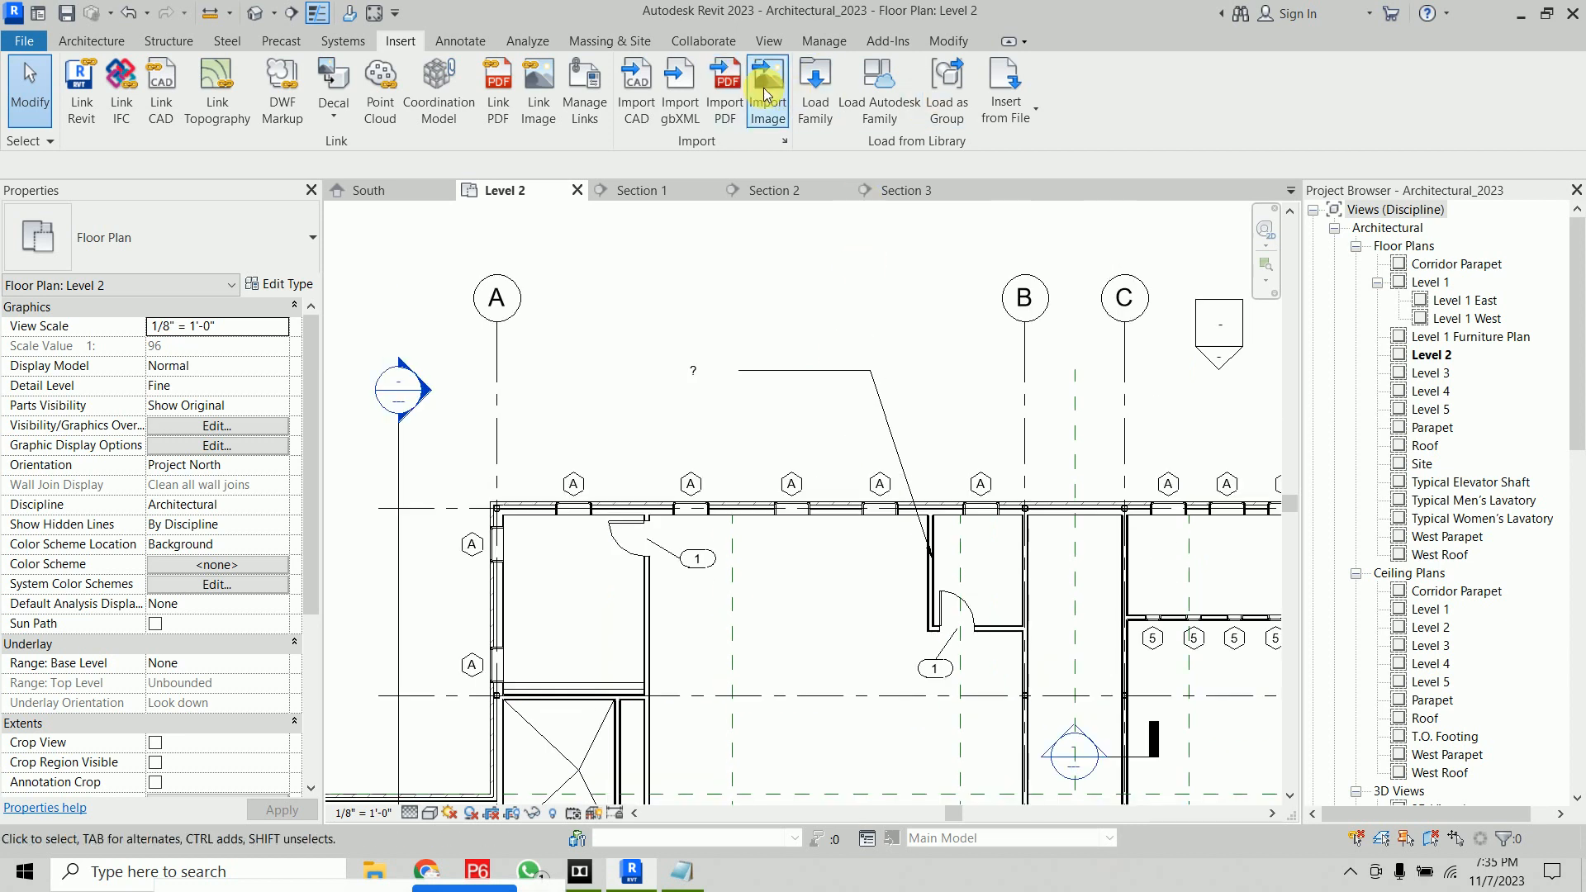
pyautogui.click(820, 97)
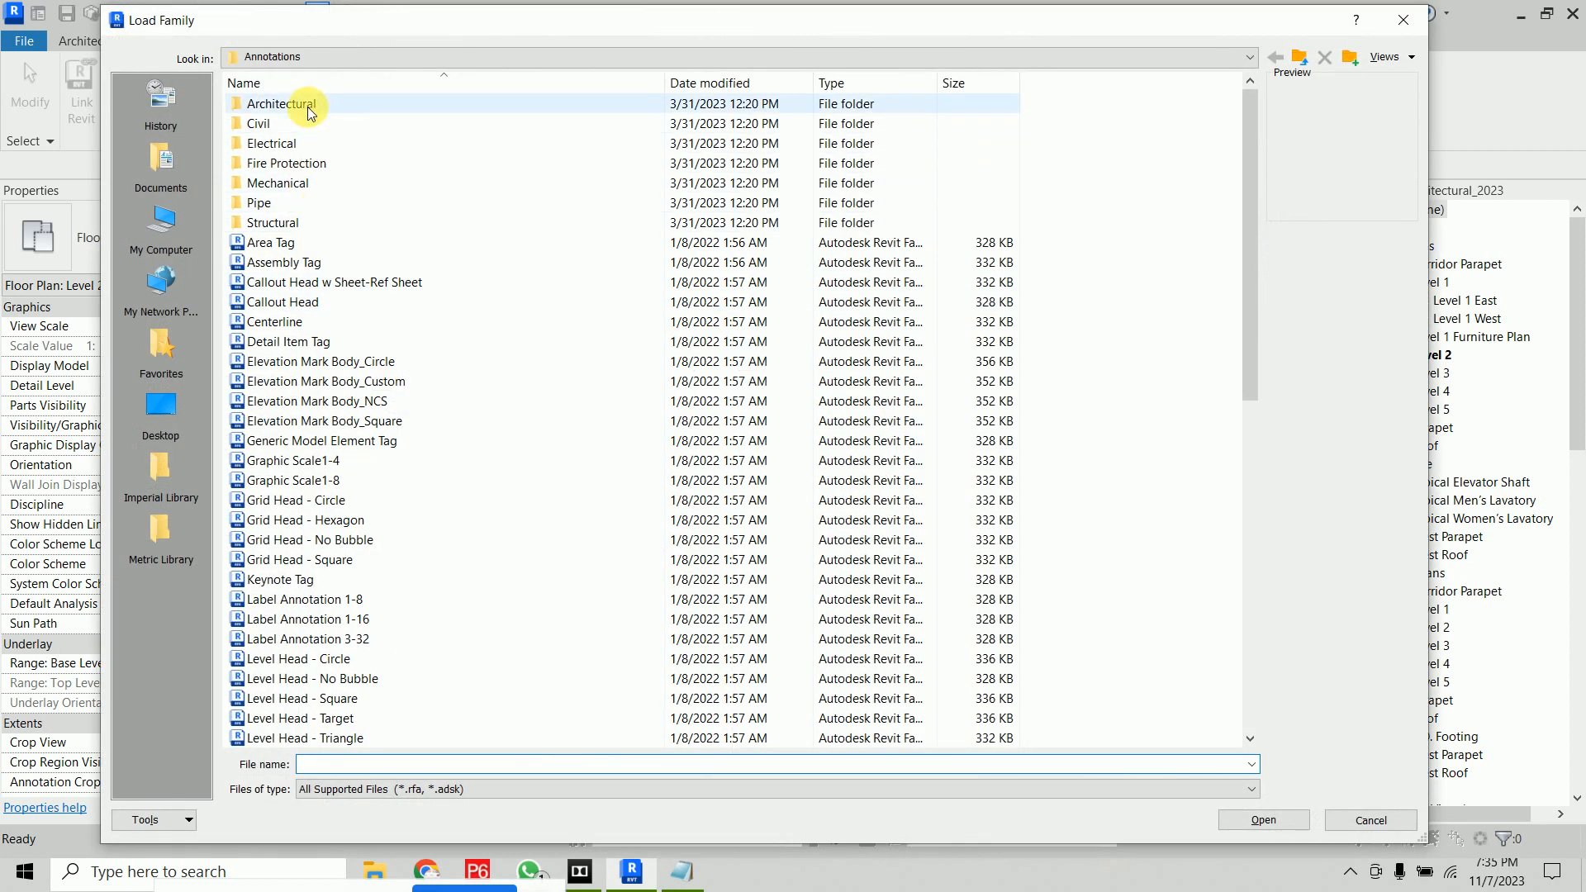
pyautogui.doubleClick(308, 108)
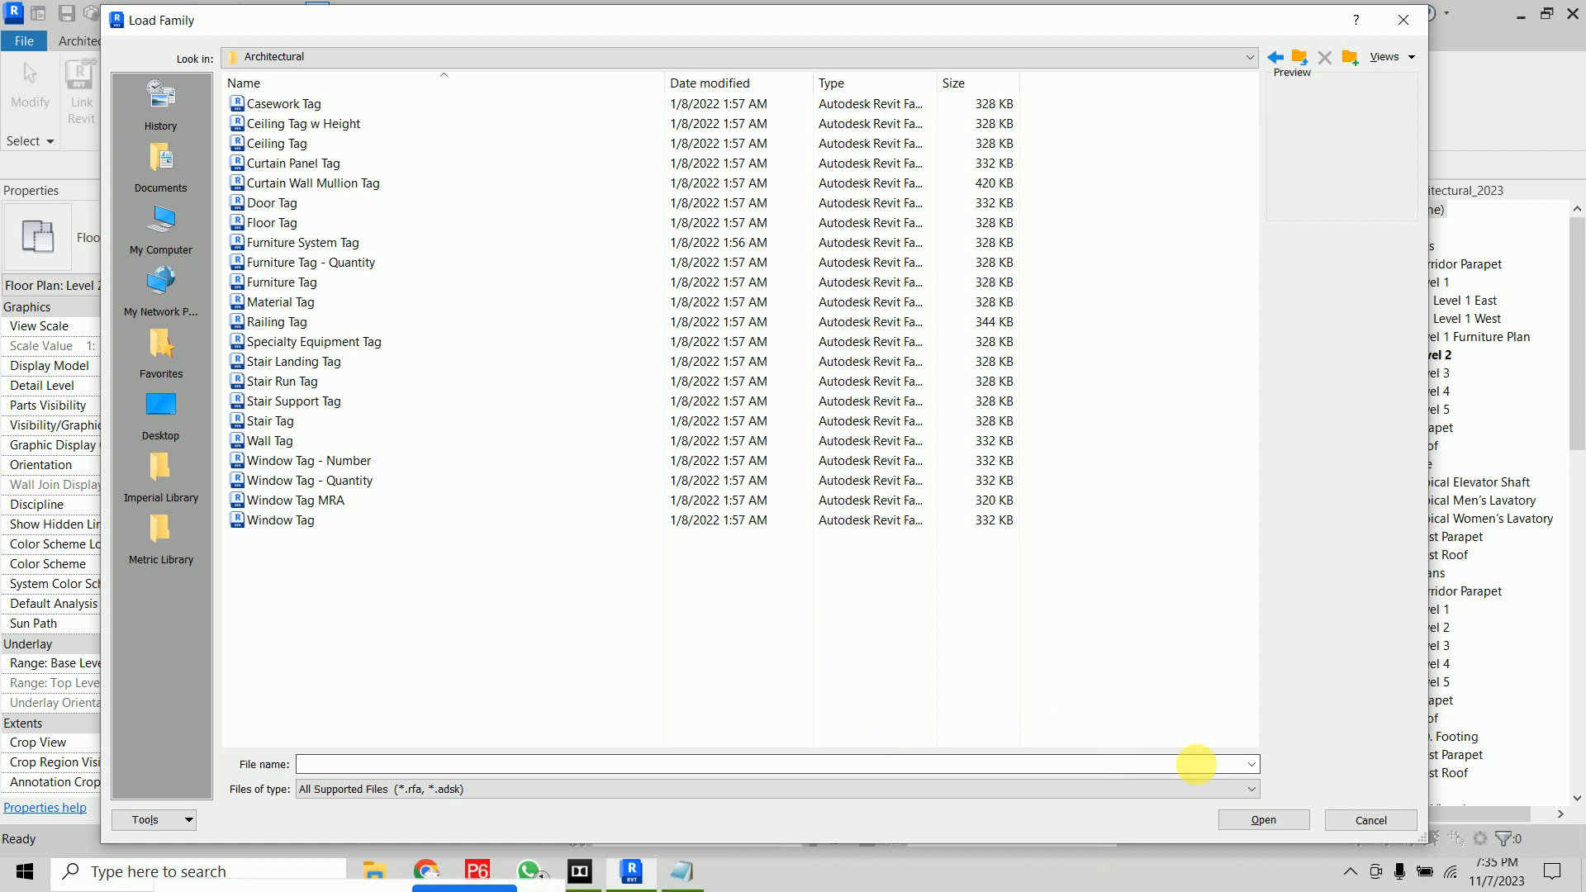
pyautogui.click(1345, 826)
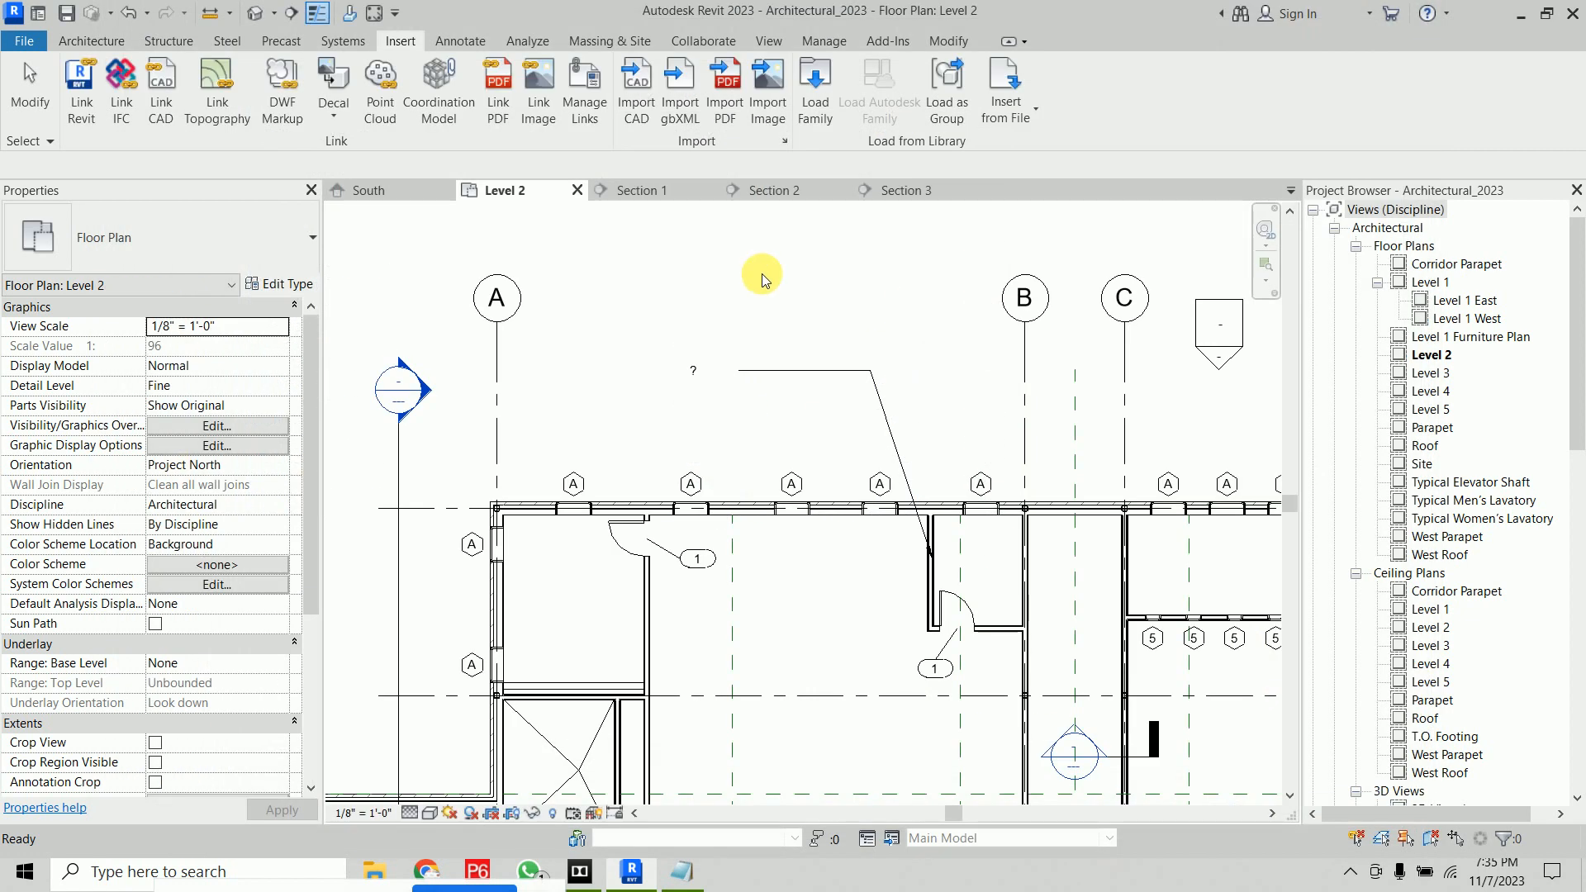
# Change the keynote tag on the partition wall to the Keynote Number - Boxed - Large type
pyautogui.click(700, 377)
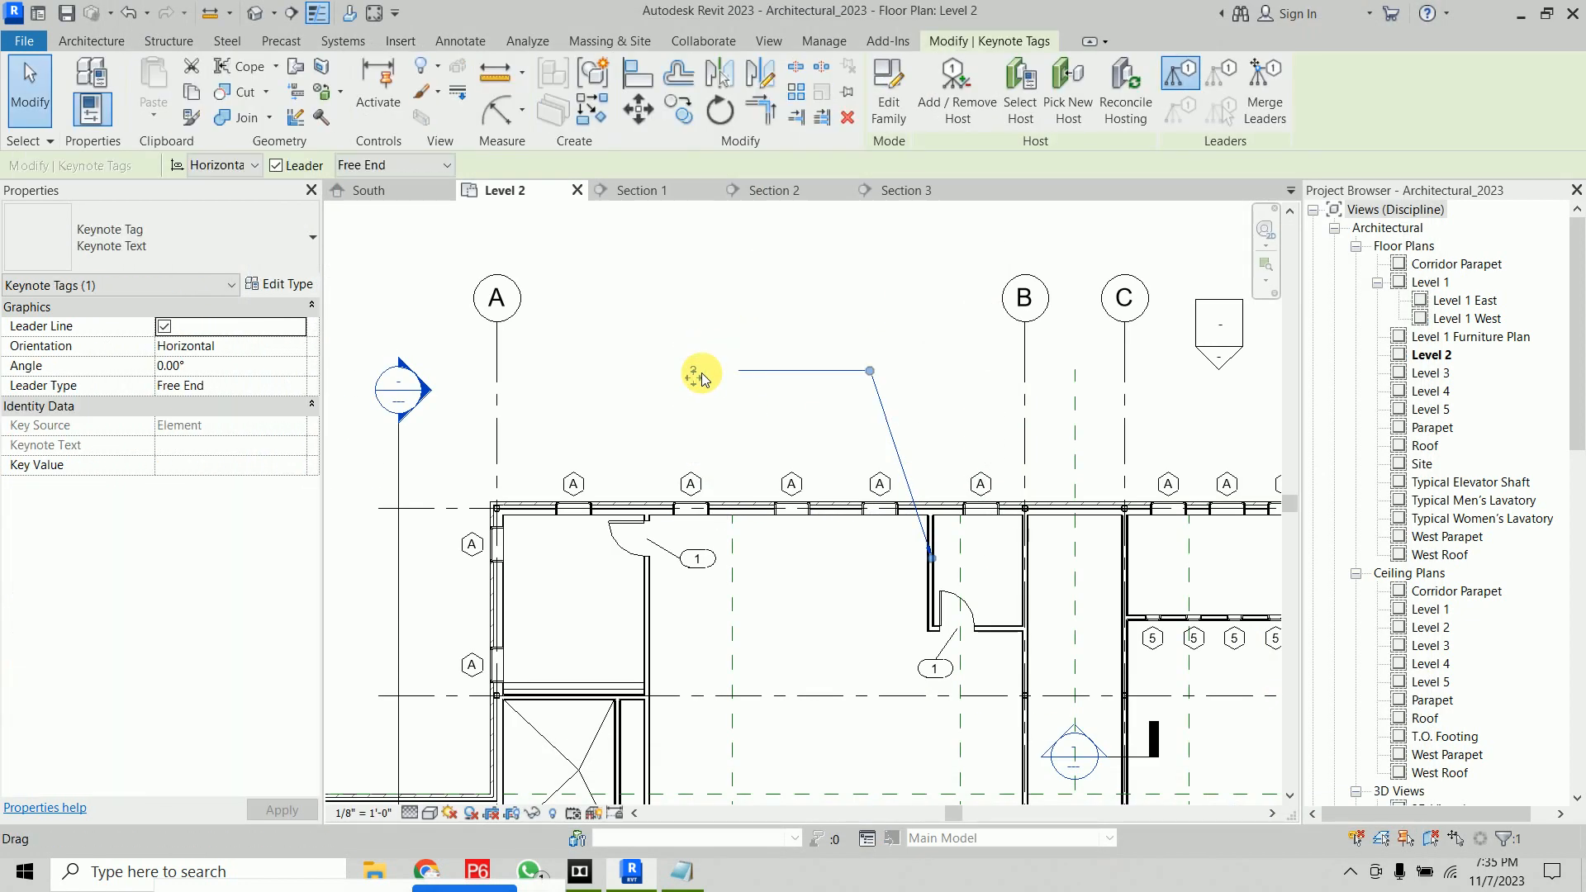
pyautogui.click(109, 236)
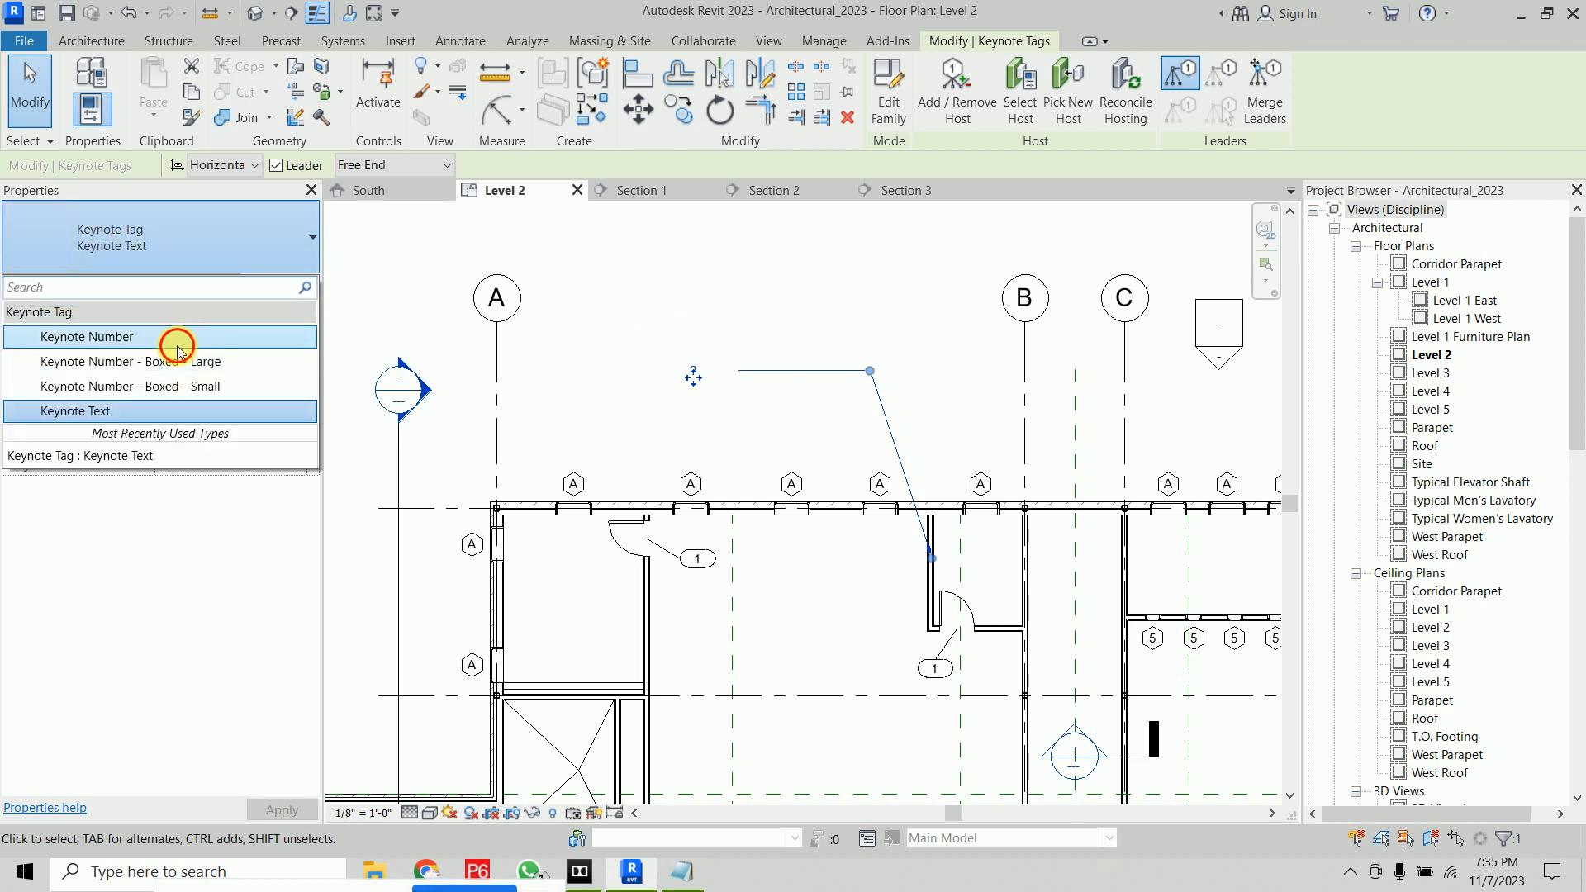
pyautogui.click(178, 339)
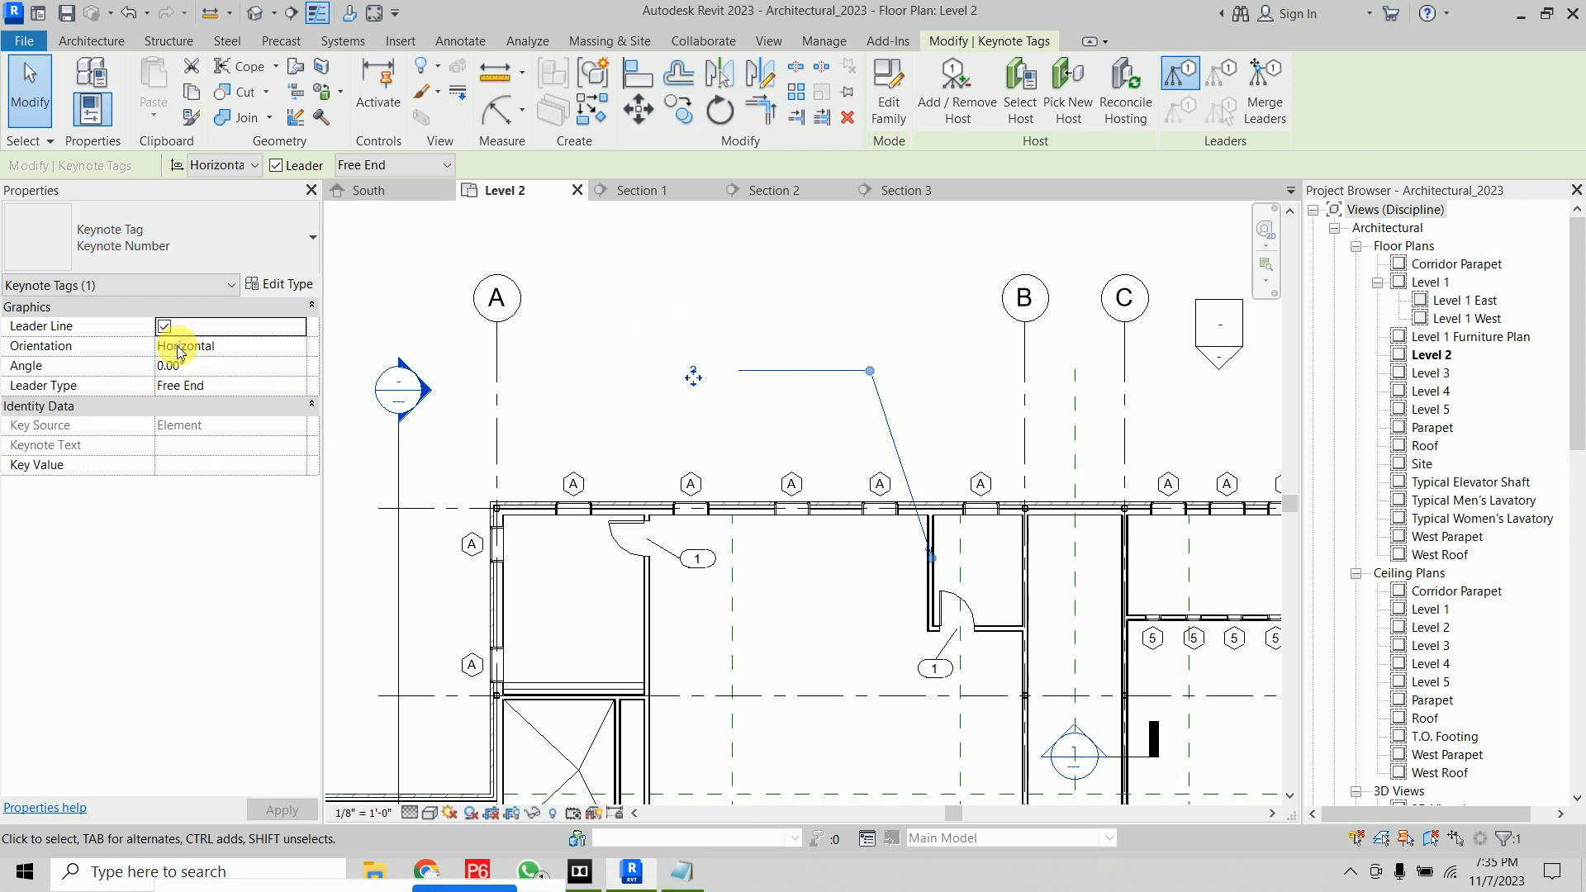
pyautogui.click(235, 250)
pyautogui.click(184, 368)
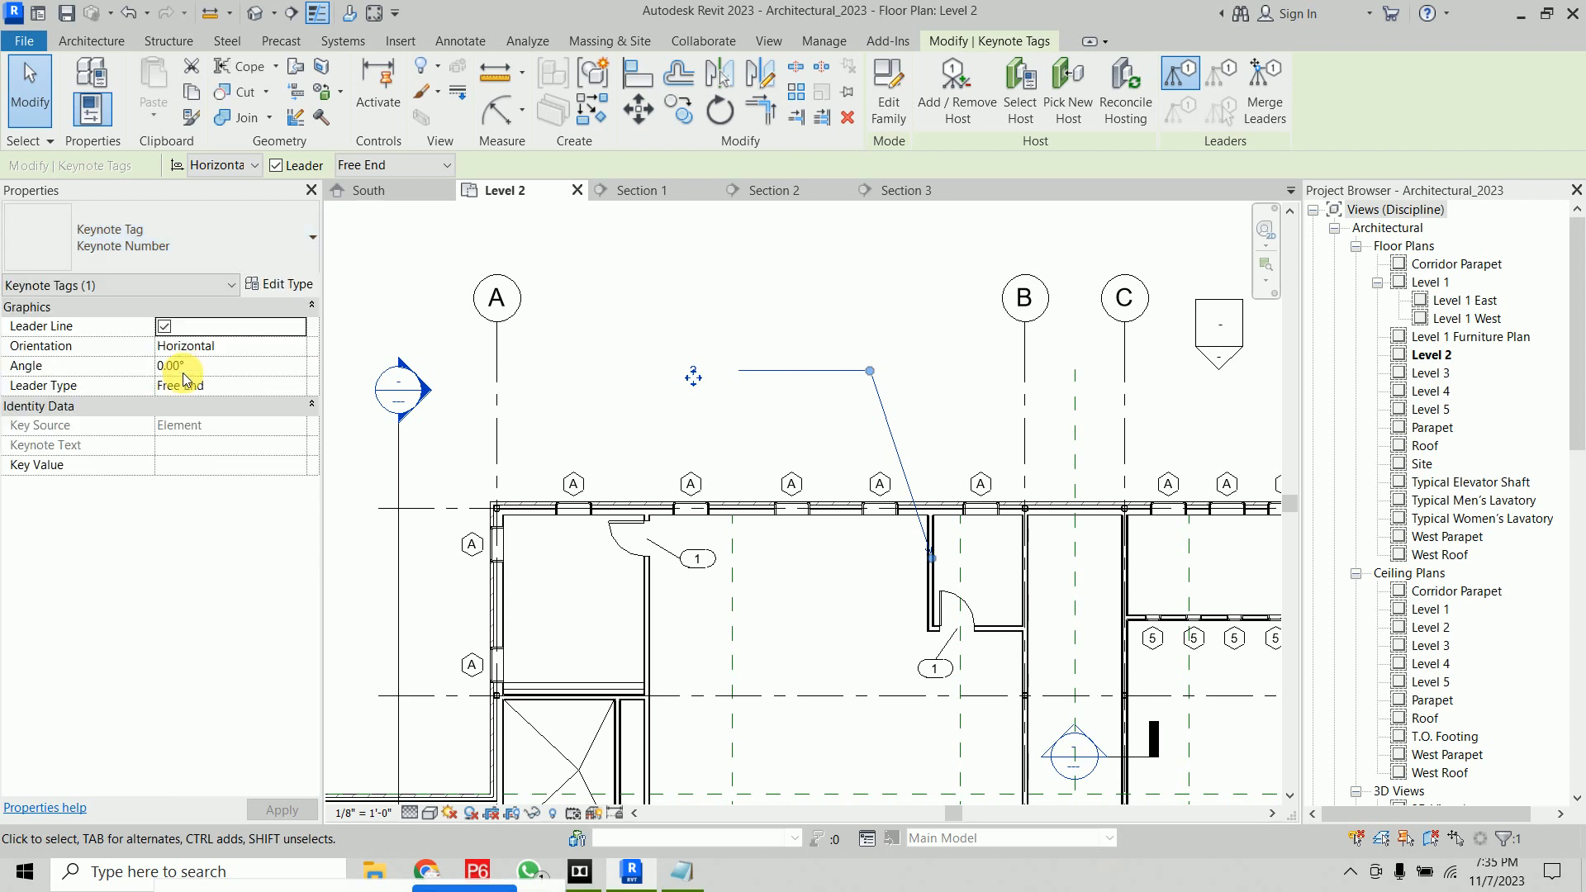
pyautogui.click(790, 284)
pyautogui.scroll(3, 683, 367)
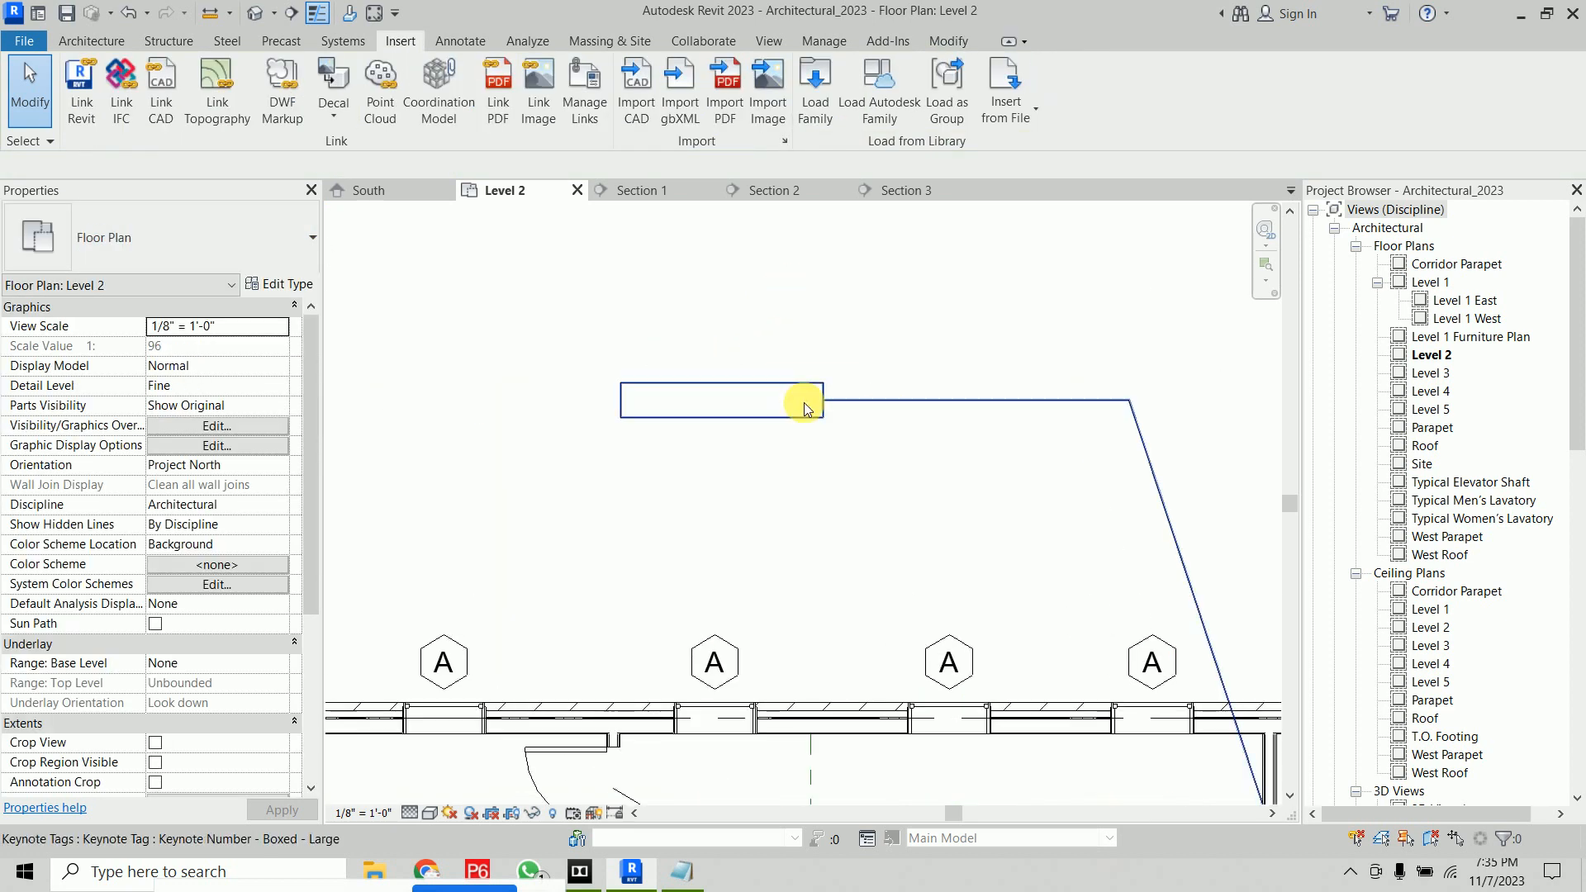
pyautogui.click(775, 398)
pyautogui.scroll(-3, 775, 398)
pyautogui.click(859, 347)
pyautogui.scroll(4, 904, 512)
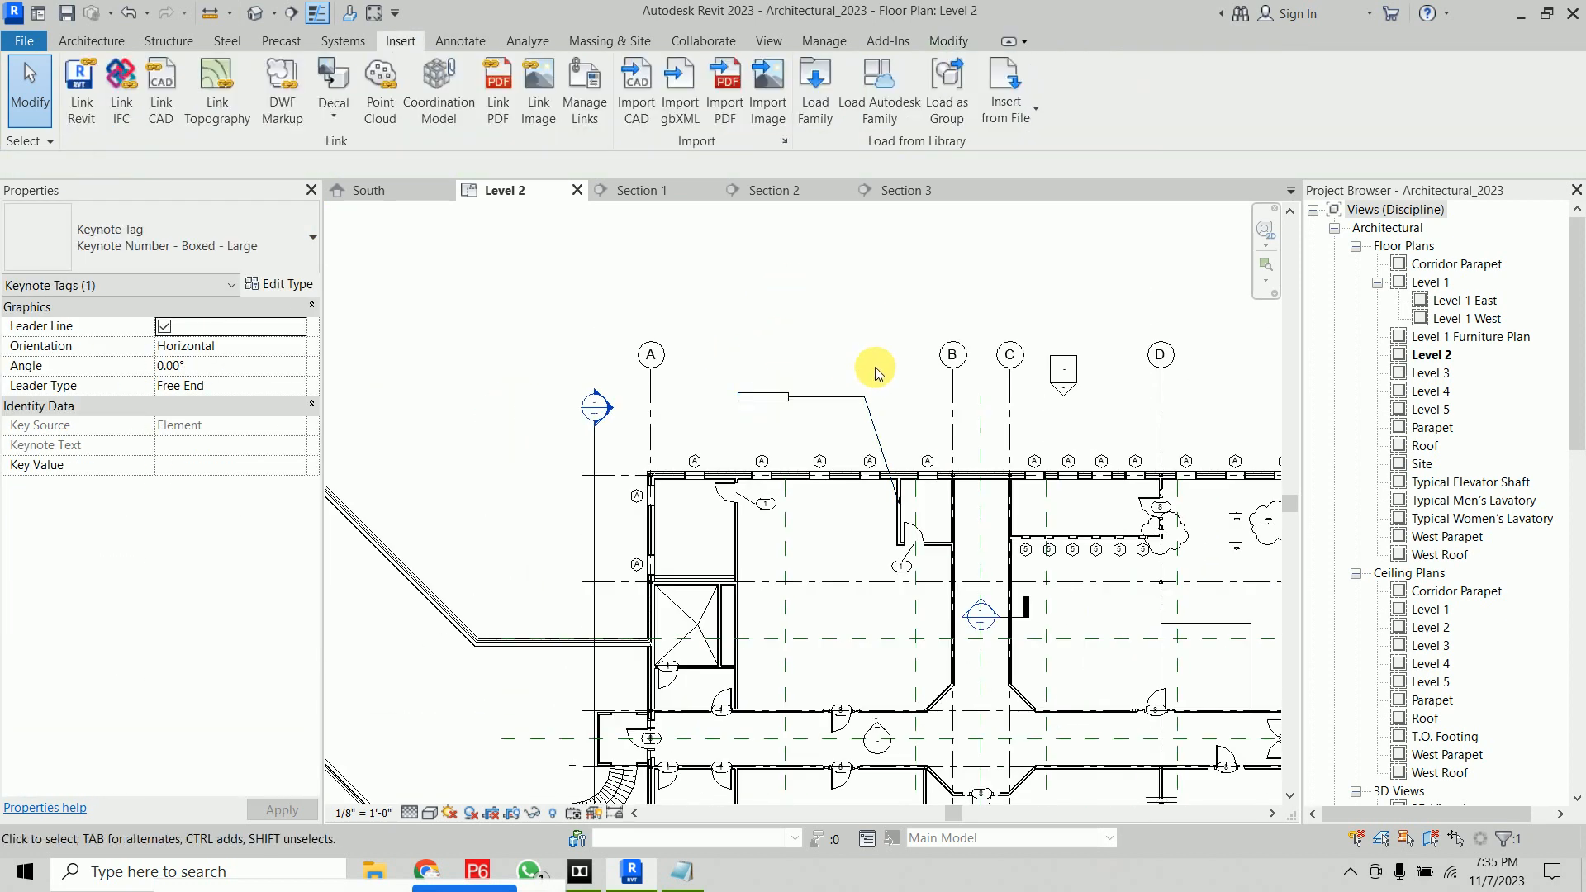
# Set the interior partition wall type's Keynote parameter to SFSFS
pyautogui.click(904, 491)
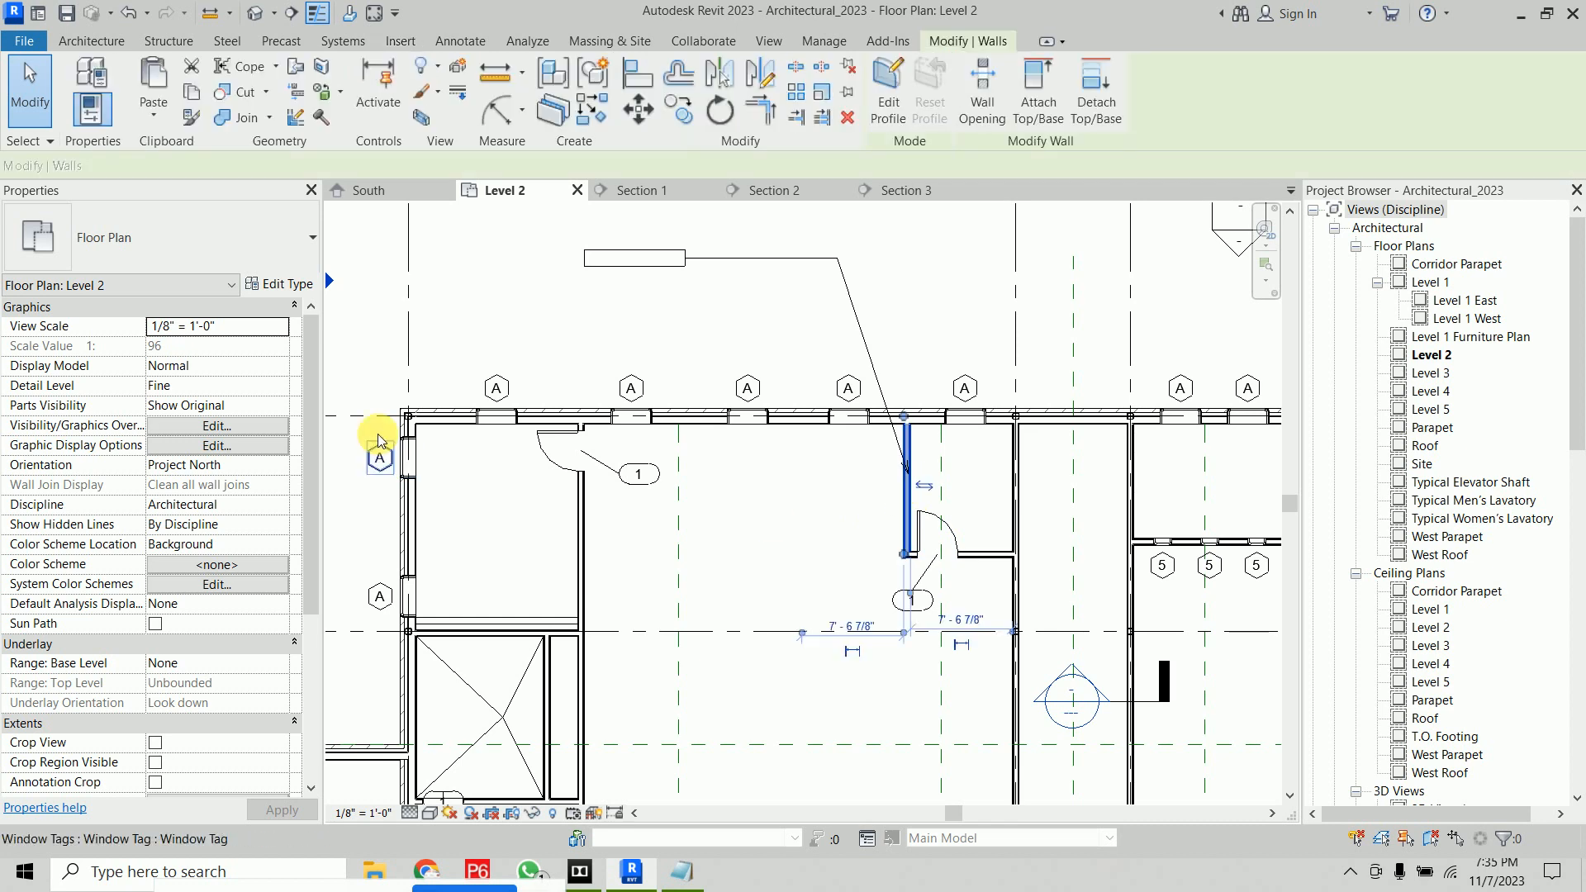
pyautogui.scroll(-3, 216, 508)
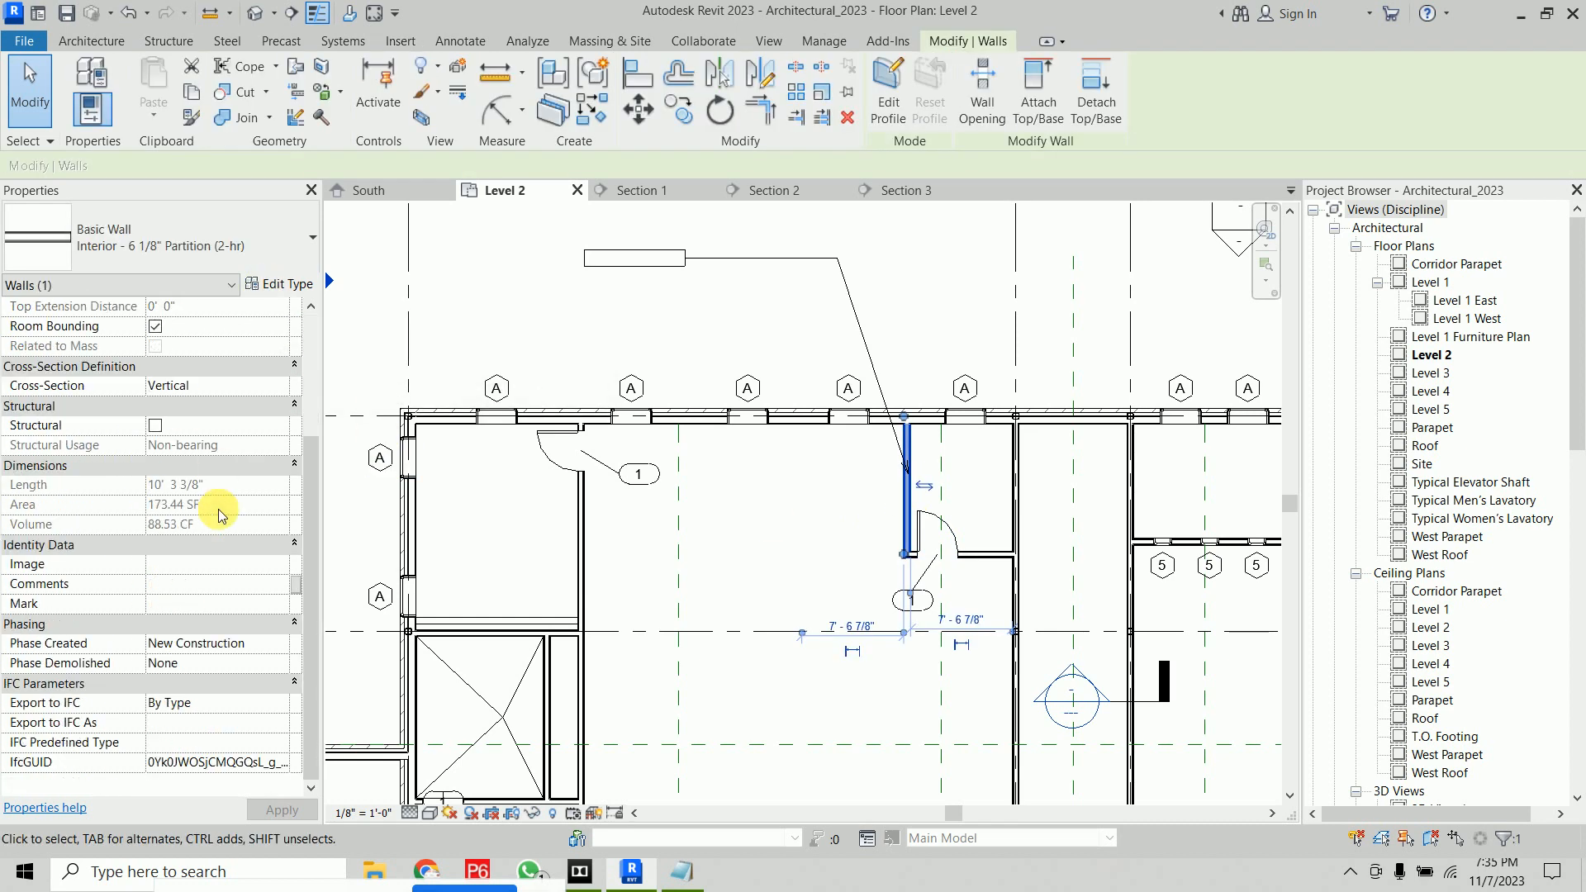
pyautogui.scroll(3, 217, 508)
pyautogui.click(280, 283)
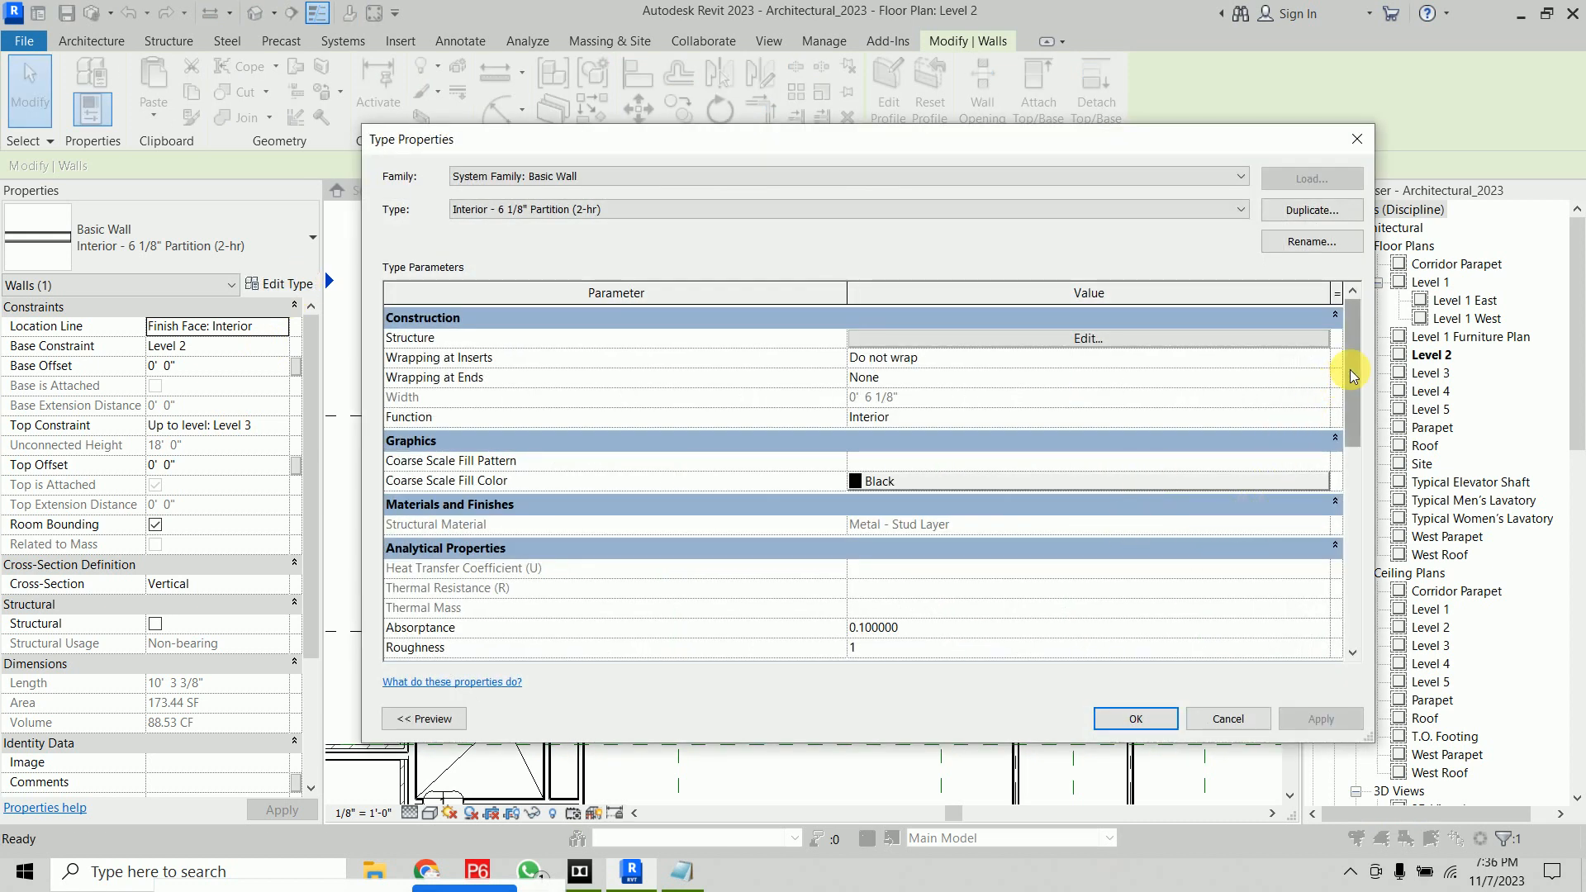
pyautogui.moveTo(1354, 375); pyautogui.dragTo(1349, 464)
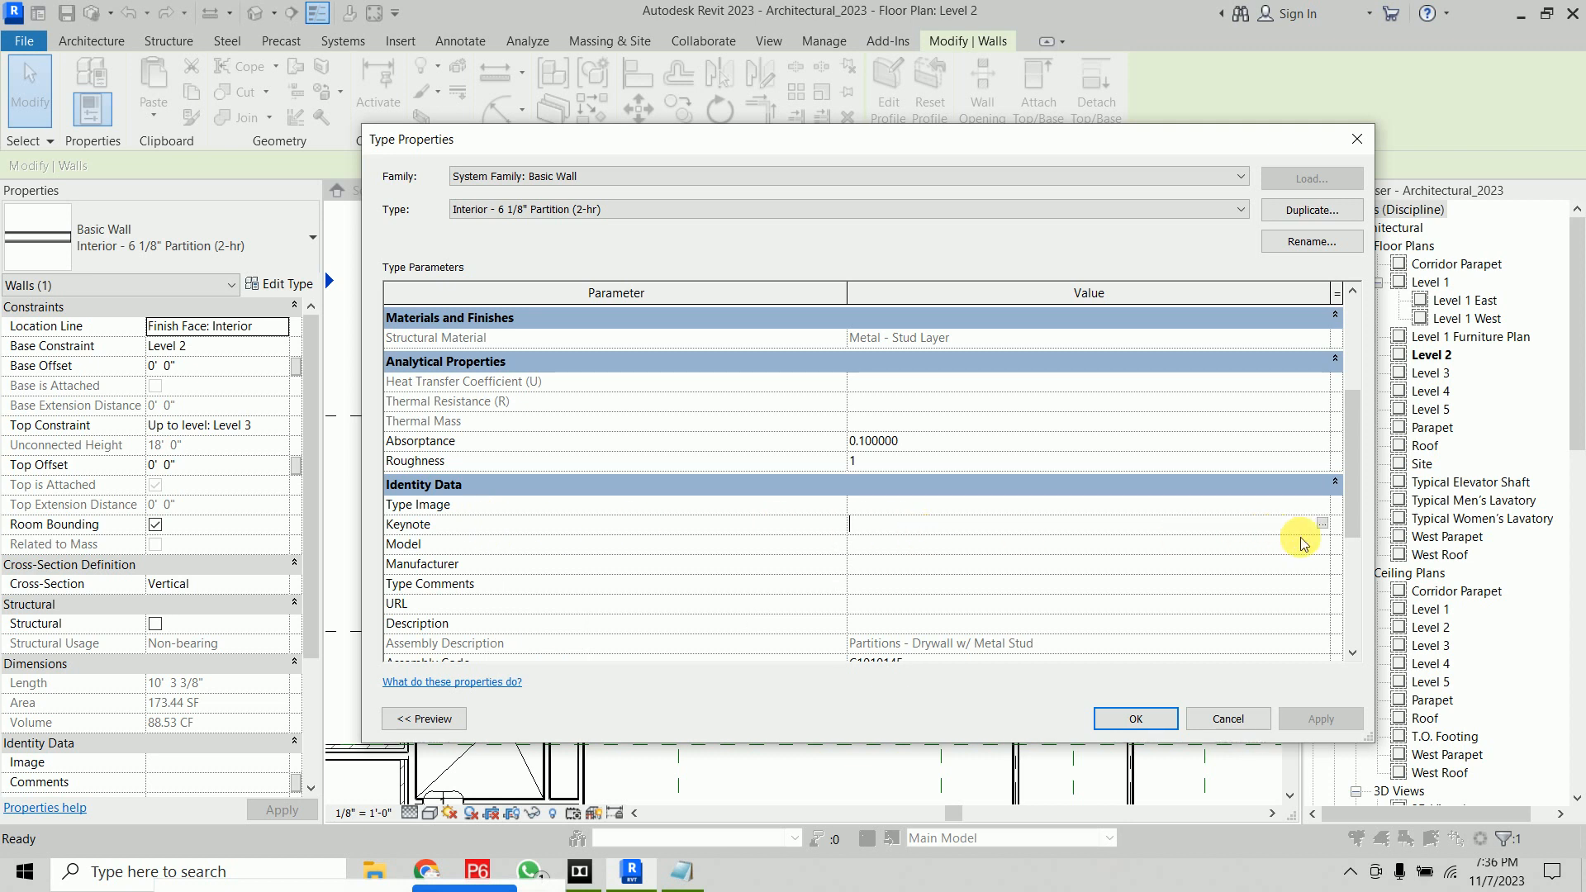
pyautogui.click(1322, 525)
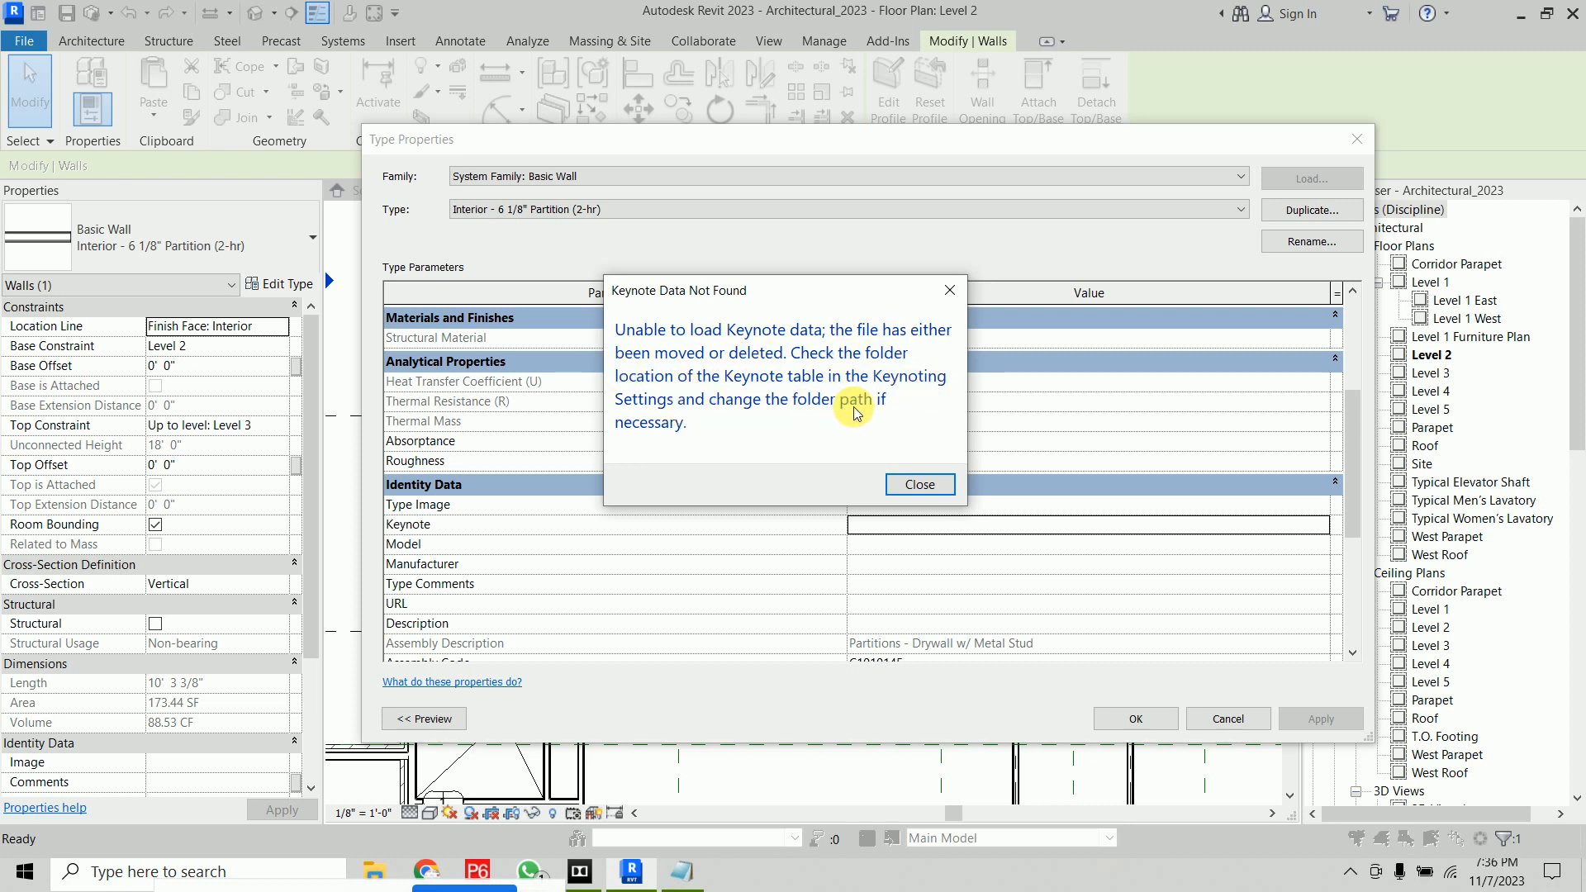
pyautogui.click(921, 486)
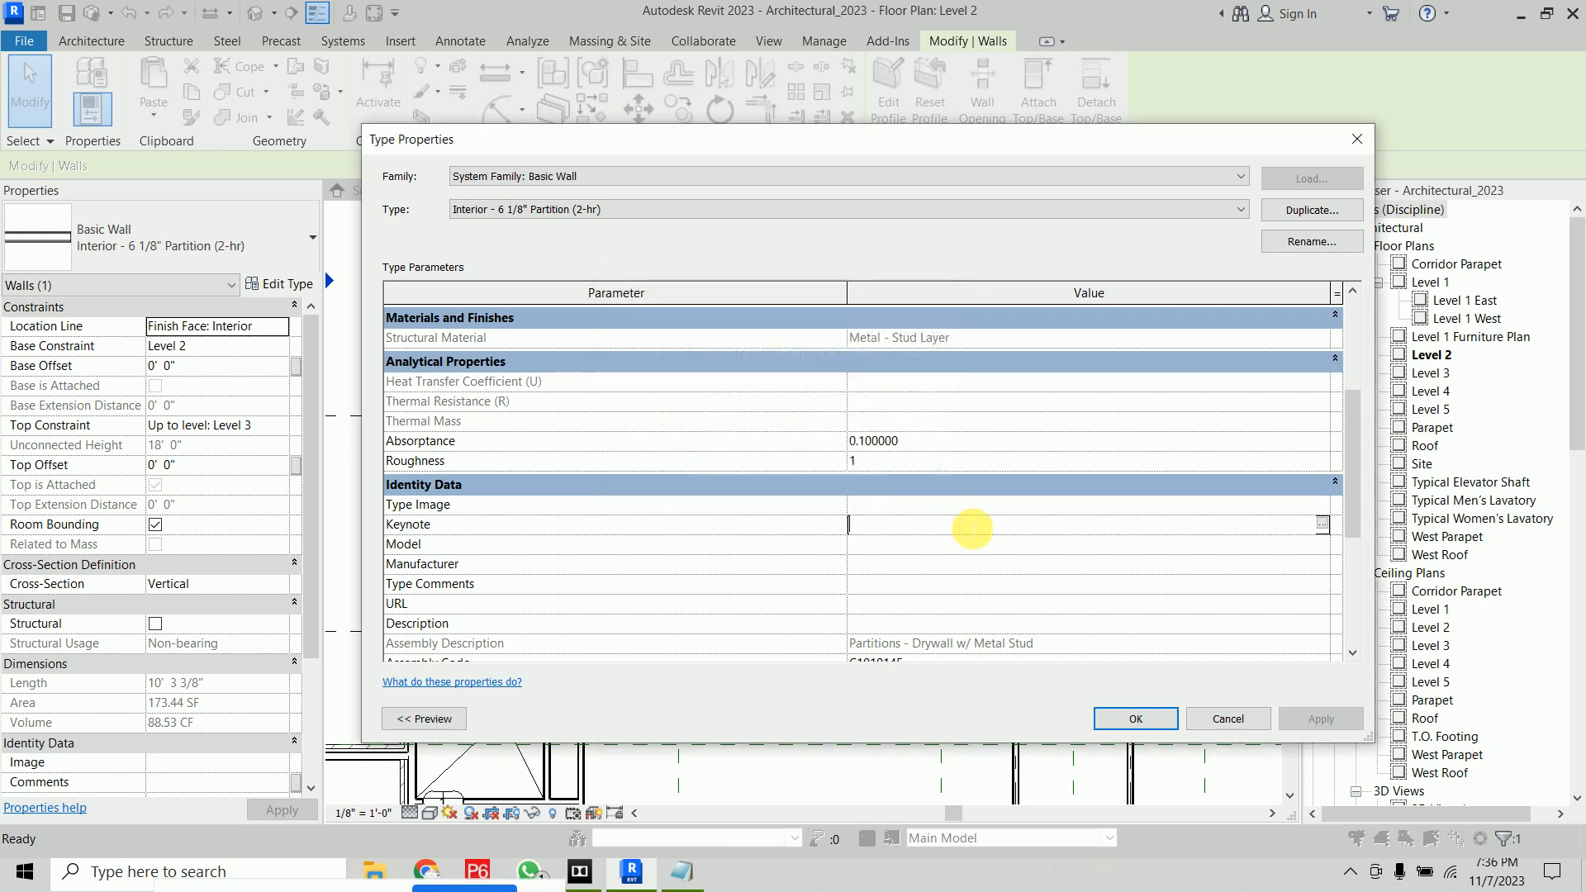
pyautogui.click(971, 529)
pyautogui.write('SFSFS')
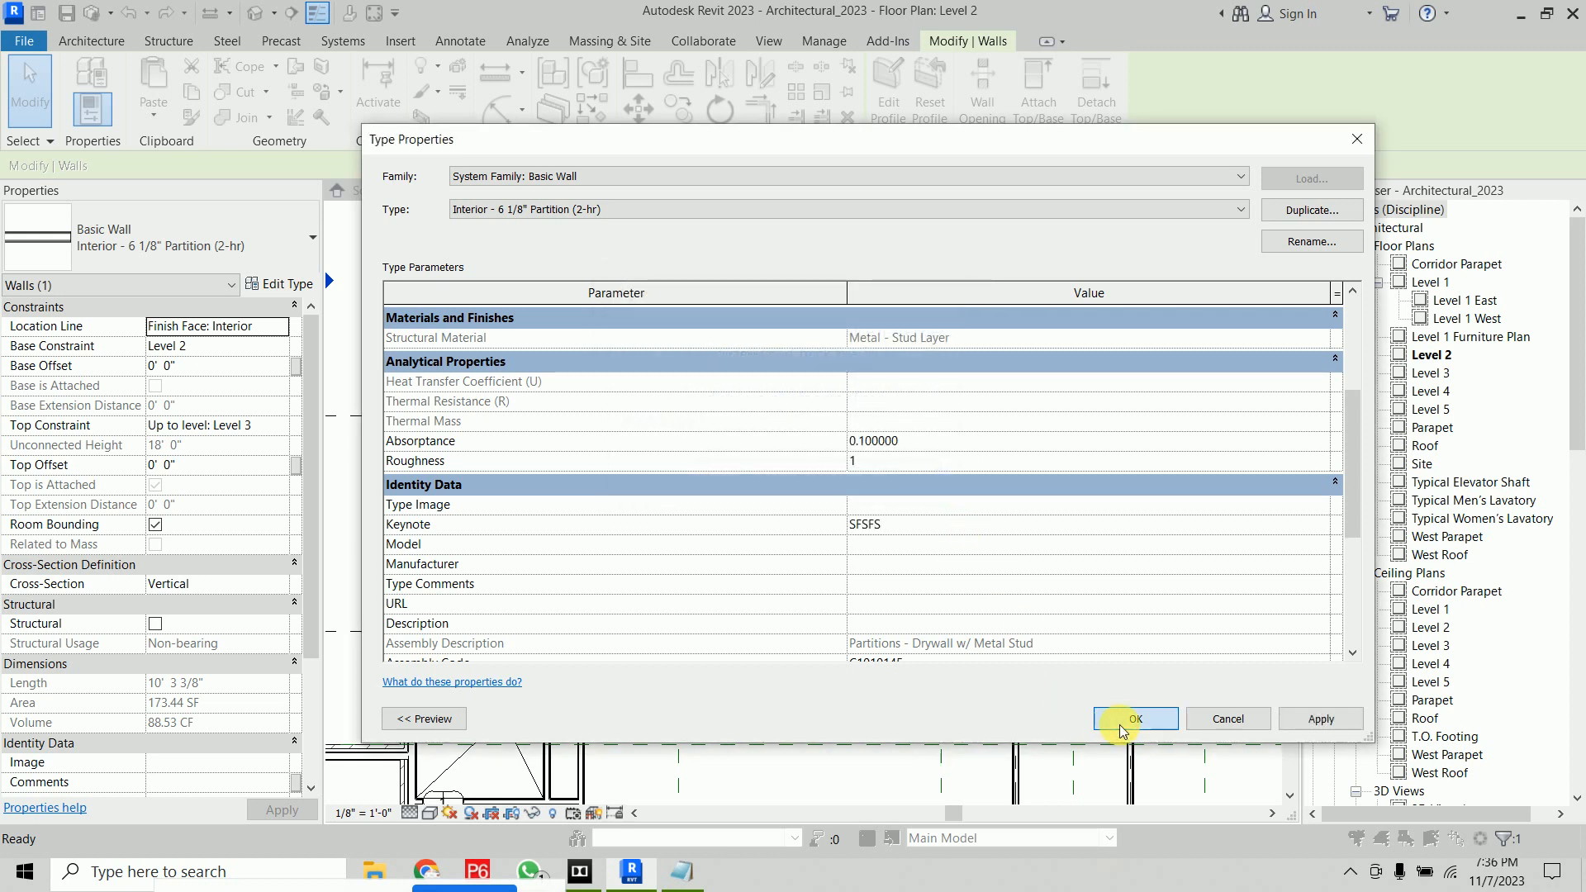
pyautogui.click(1135, 719)
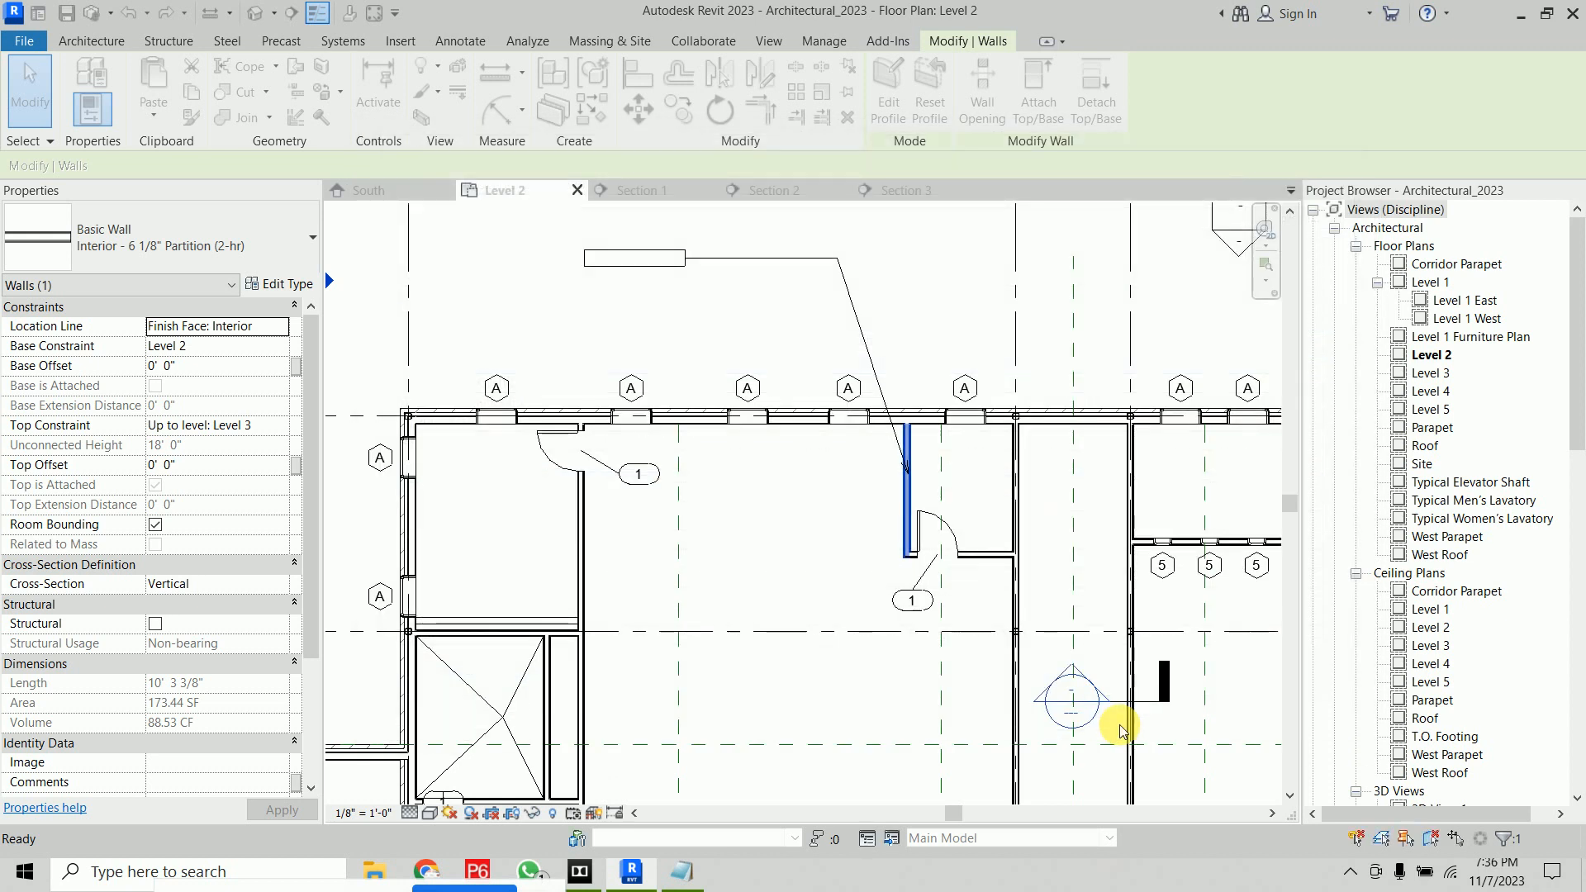
# Place a North Arrow 2 symbol above the north wall in the Level 2 plan
pyautogui.click(665, 333)
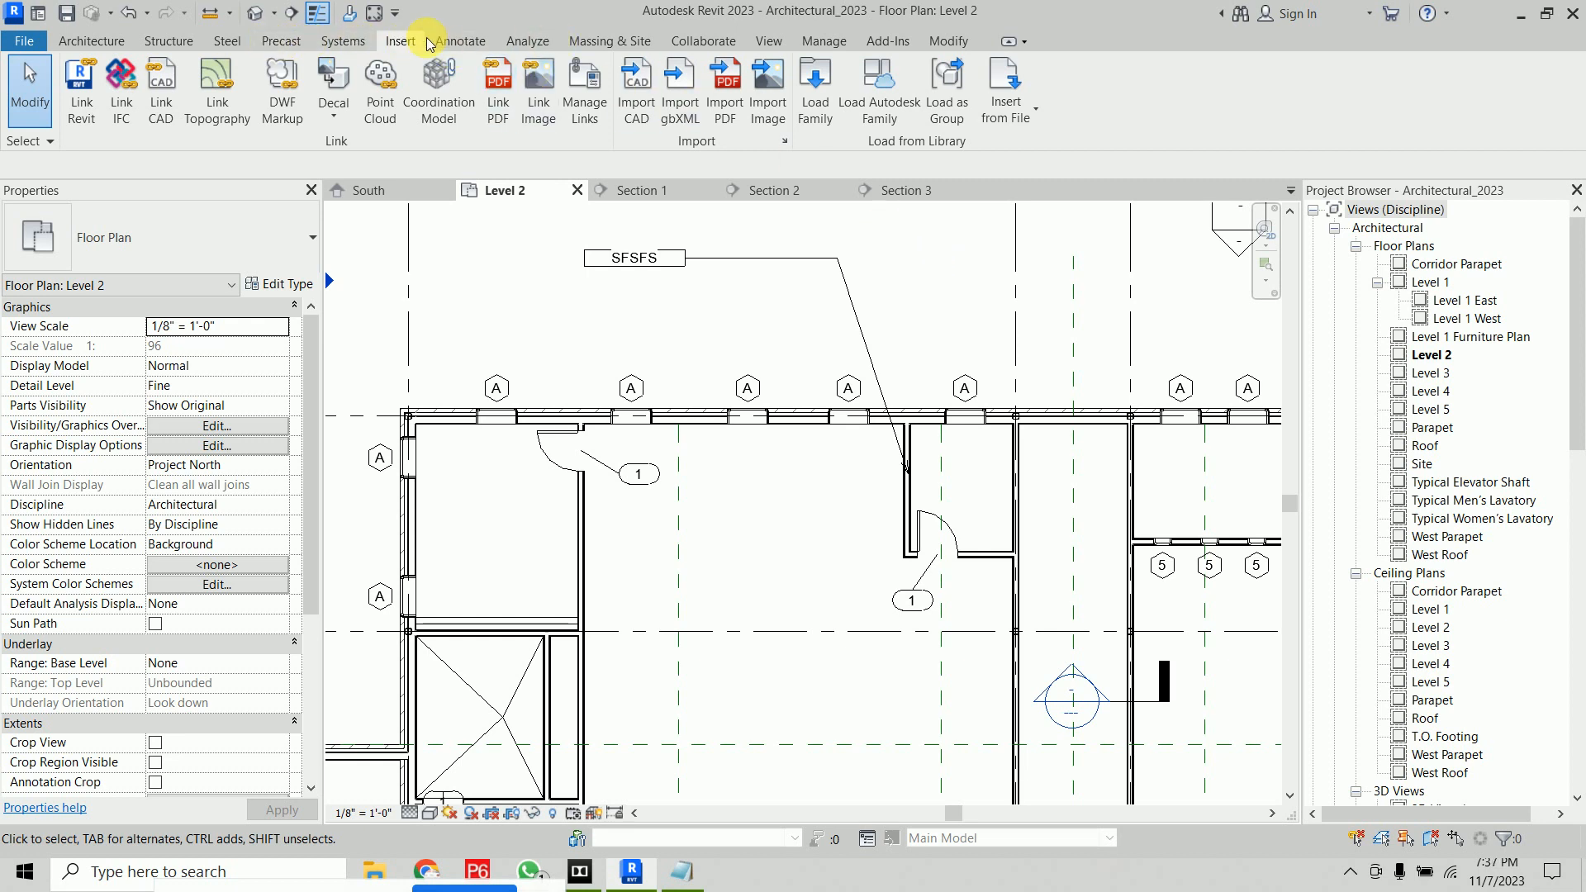
pyautogui.click(455, 41)
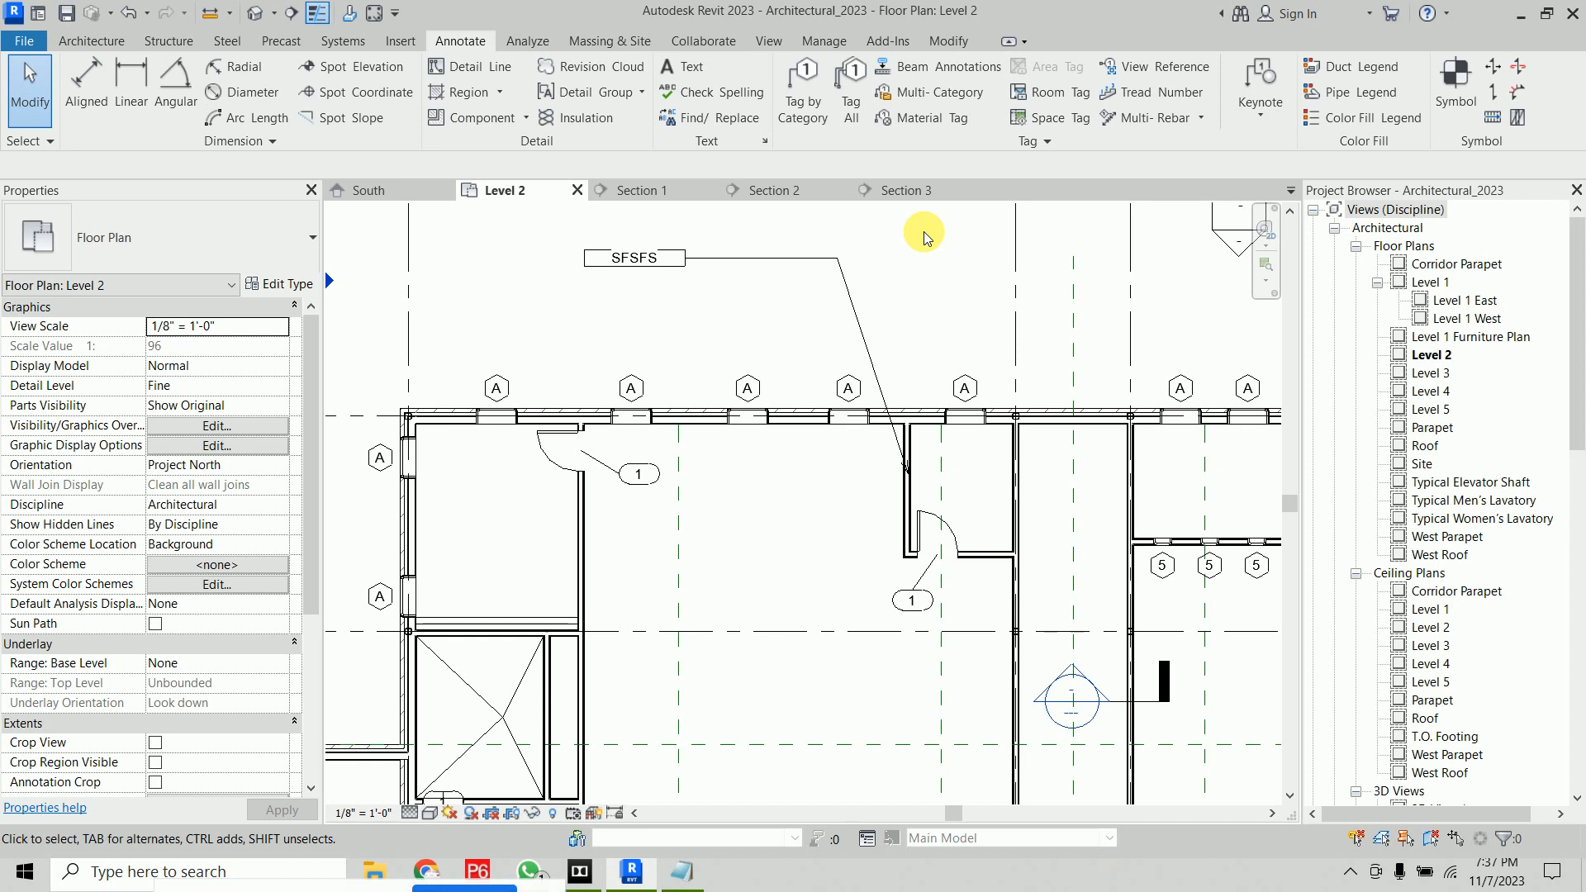
pyautogui.click(1458, 95)
pyautogui.click(219, 227)
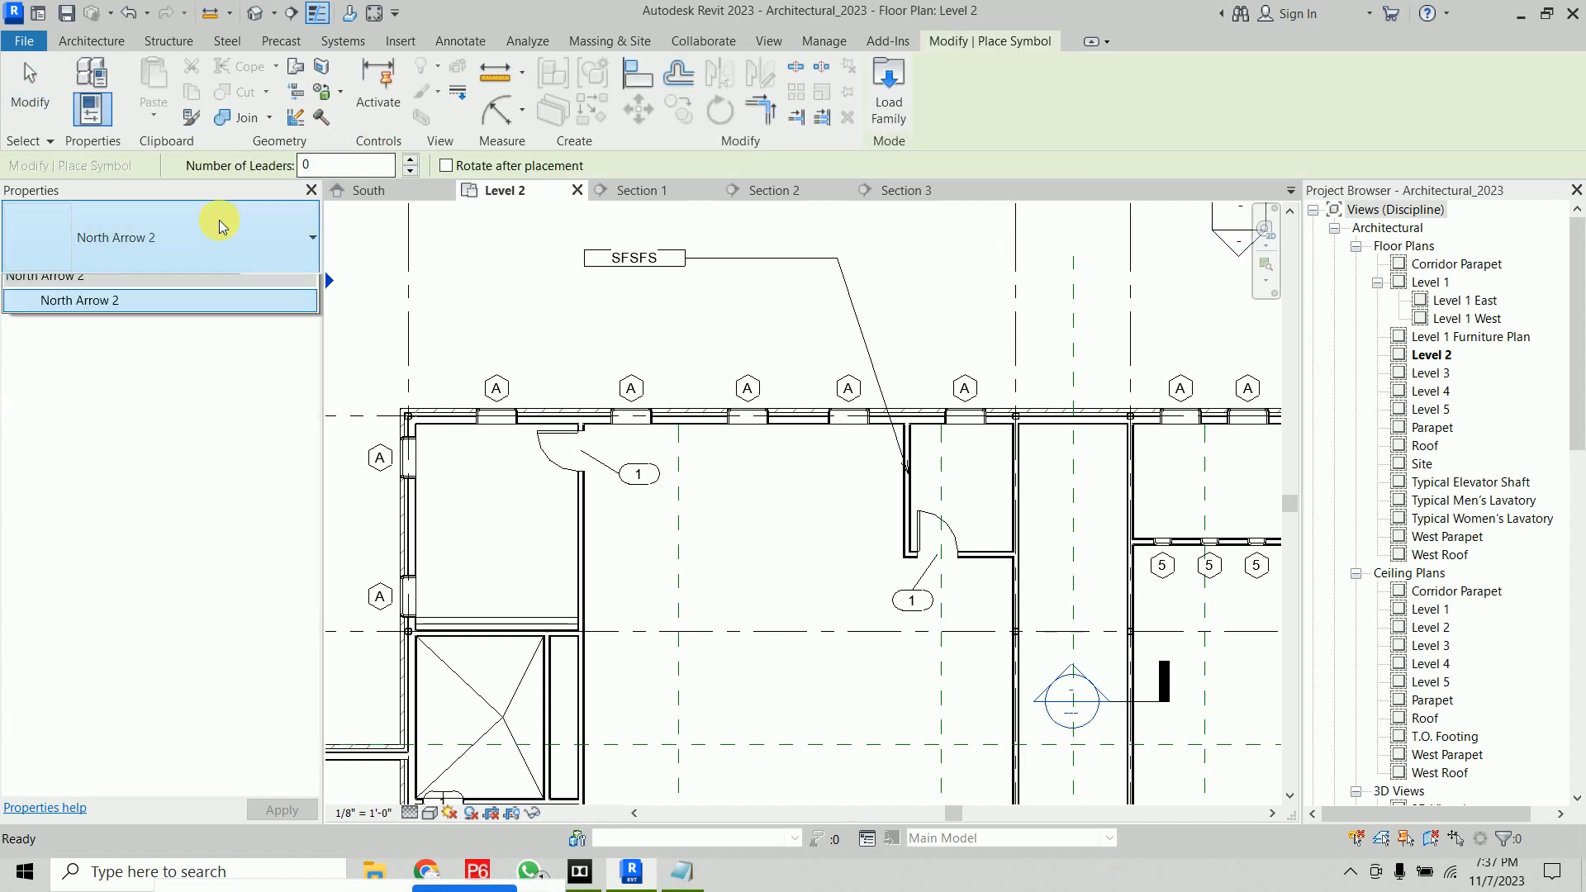
pyautogui.click(155, 337)
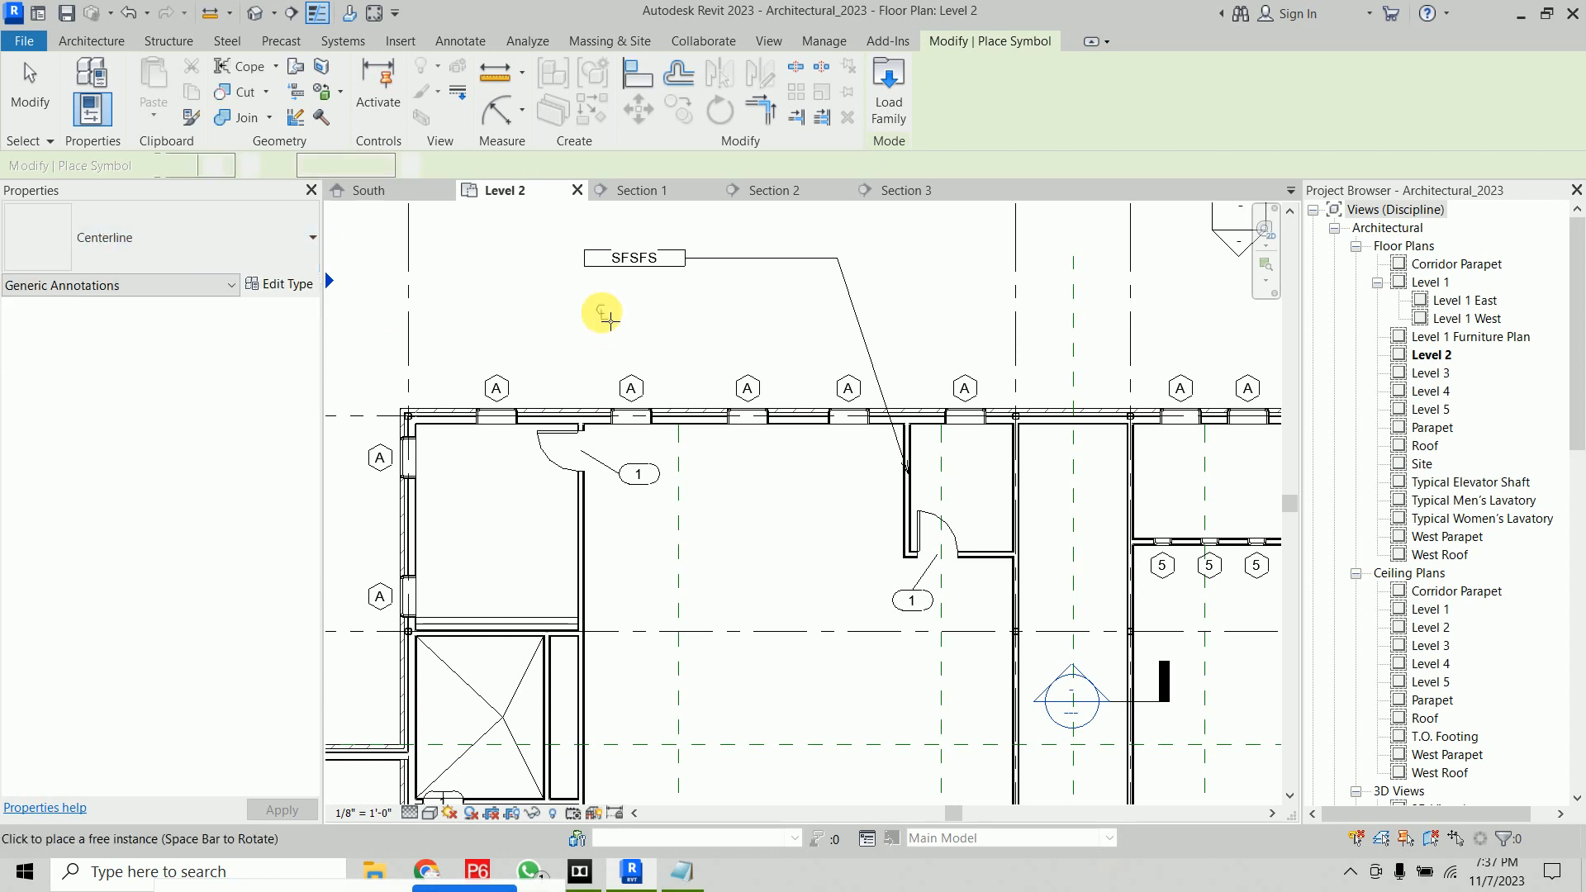
pyautogui.scroll(5, 606, 312)
pyautogui.click(219, 226)
pyautogui.click(779, 336)
pyautogui.scroll(-2, 1082, 363)
pyautogui.scroll(-1, 1113, 365)
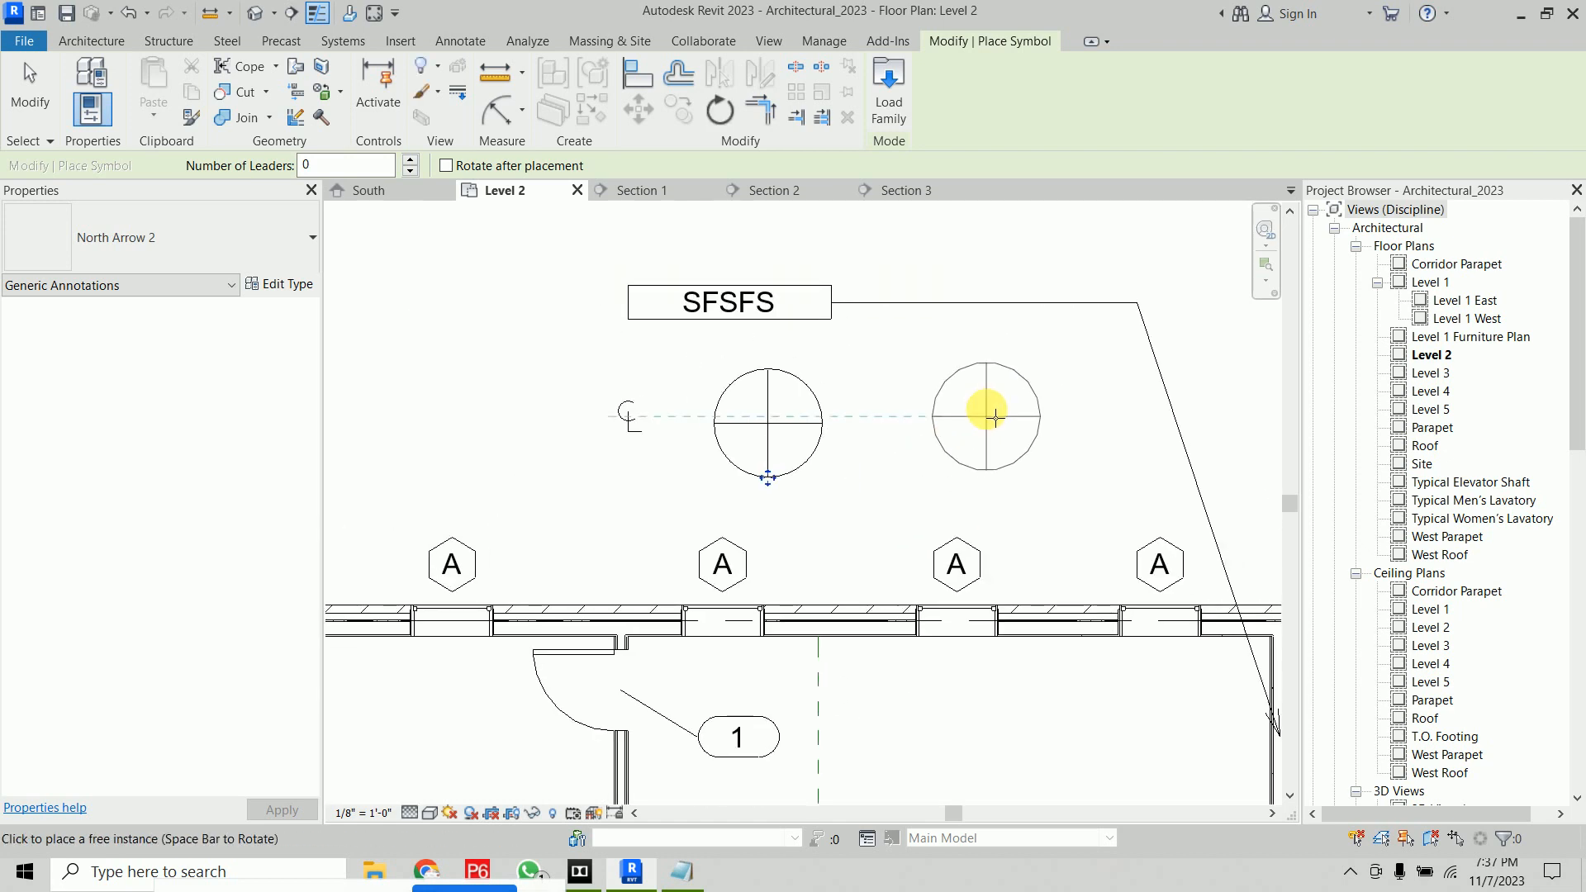
pyautogui.press('Escape')
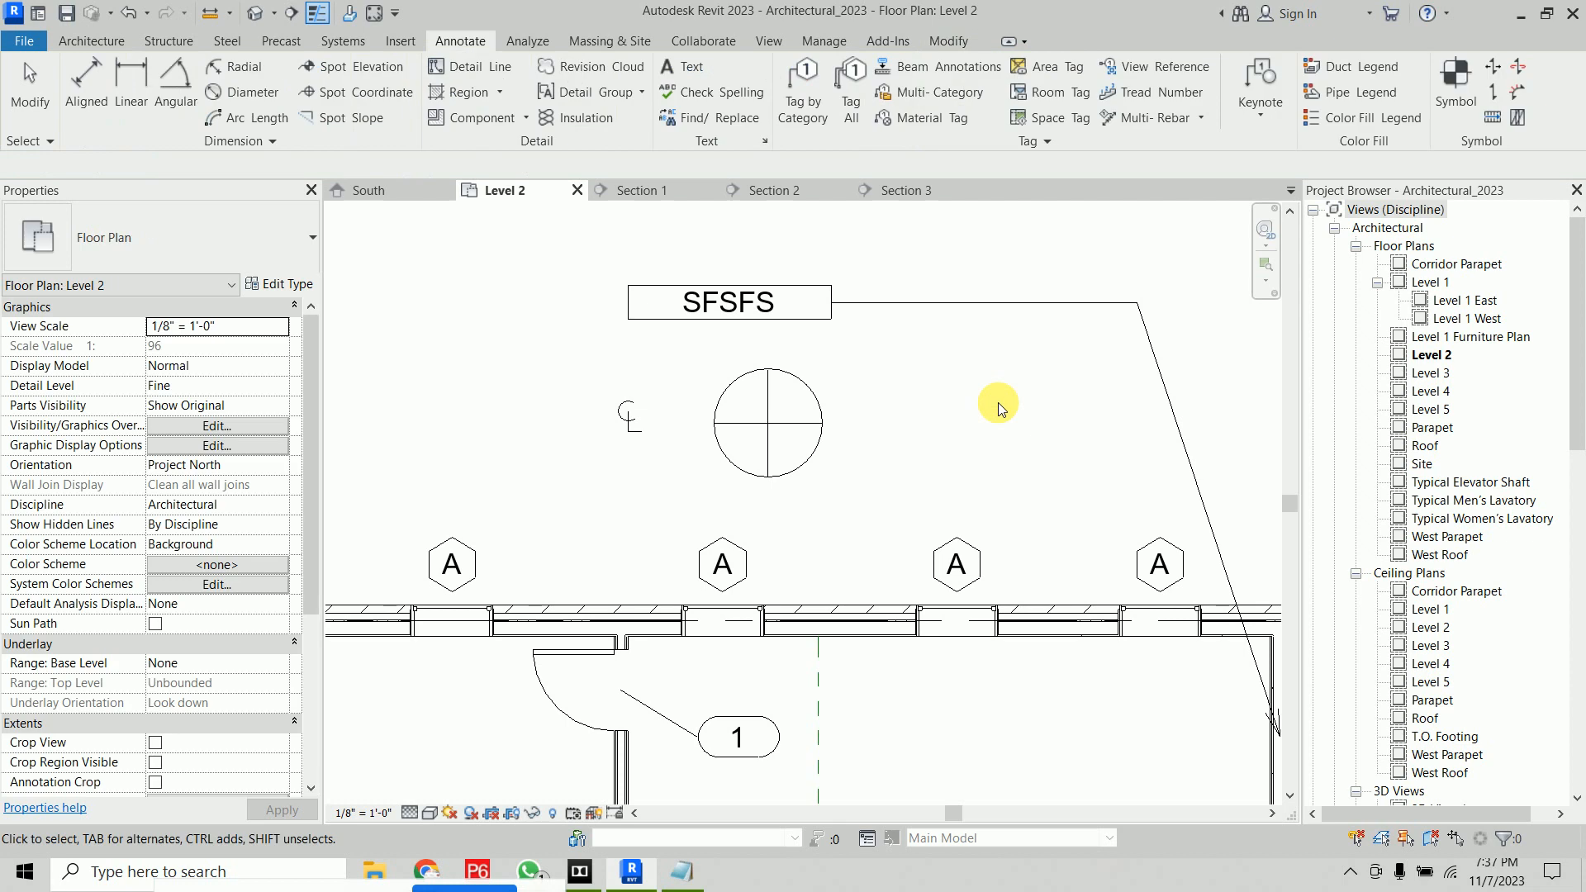
pyautogui.moveTo(949, 414); pyautogui.dragTo(807, 418, button='middle')
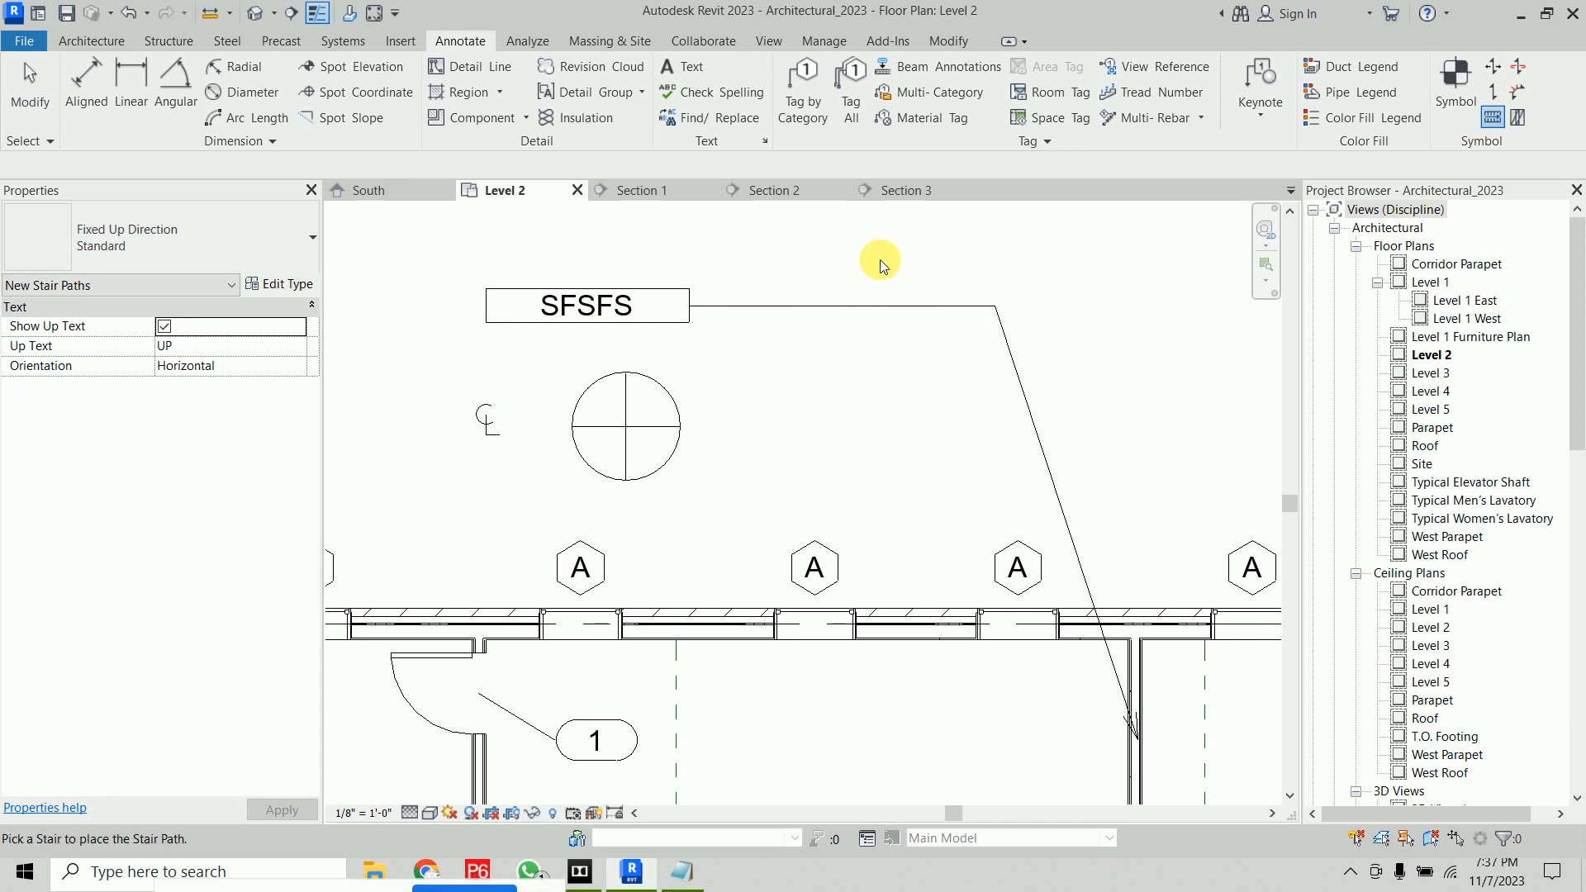
pyautogui.scroll(-6, 756, 421)
pyautogui.moveTo(796, 449); pyautogui.dragTo(488, 166, button='middle')
pyautogui.scroll(3, 1073, 368)
pyautogui.scroll(4, 989, 342)
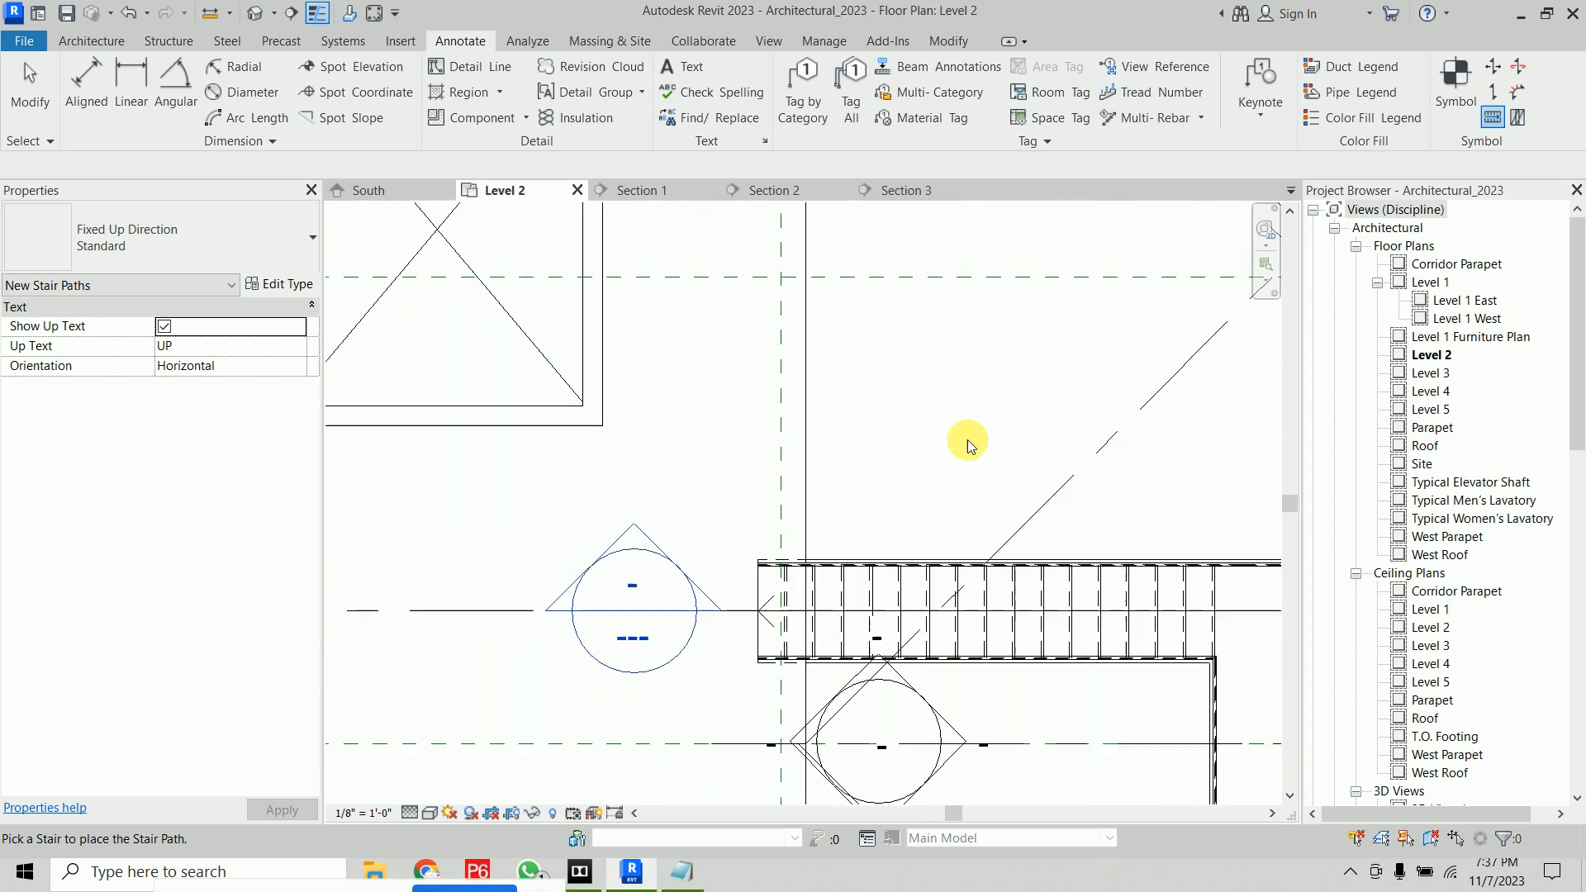
pyautogui.scroll(-3, 948, 407)
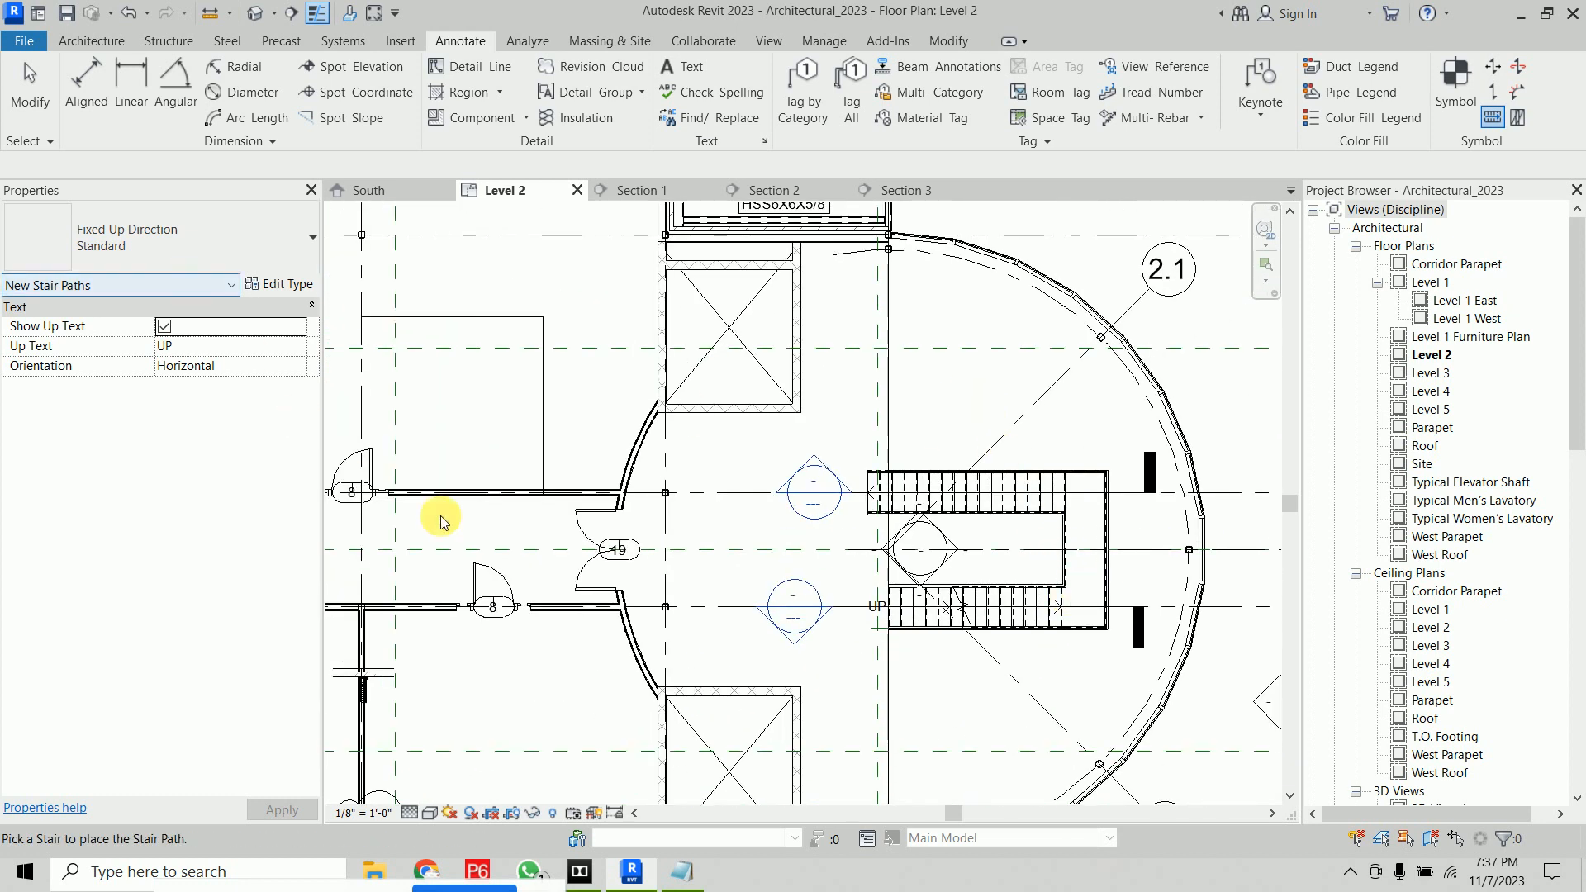
pyautogui.moveTo(1016, 578); pyautogui.dragTo(912, 436, button='middle')
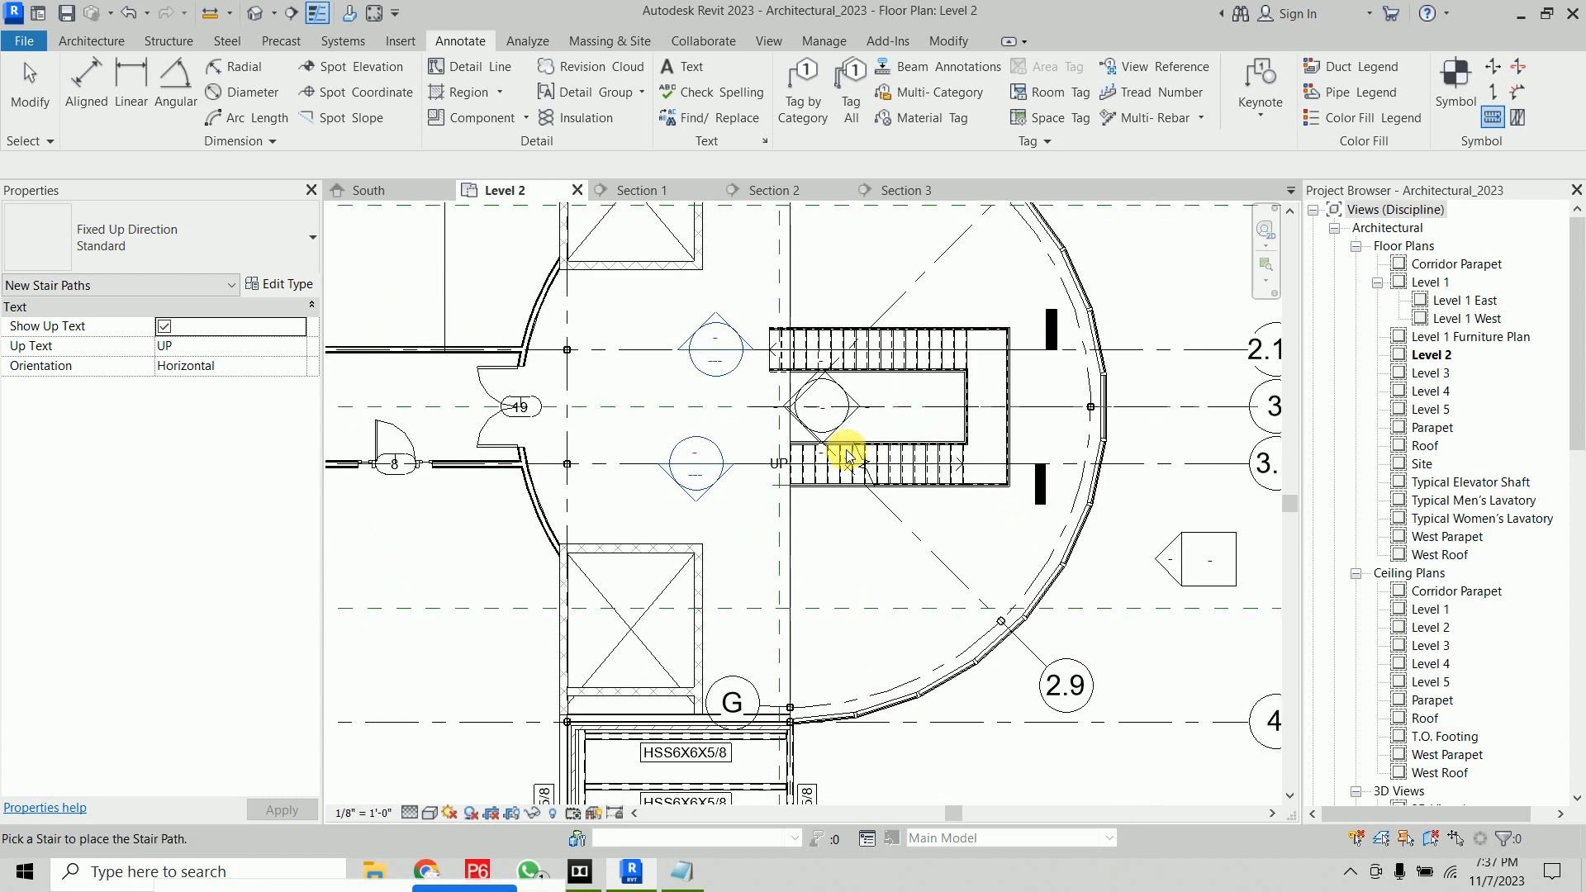
pyautogui.scroll(3, 847, 451)
pyautogui.rightClick(1007, 331)
pyautogui.click(1024, 342)
pyautogui.rightClick(1014, 289)
pyautogui.click(1019, 298)
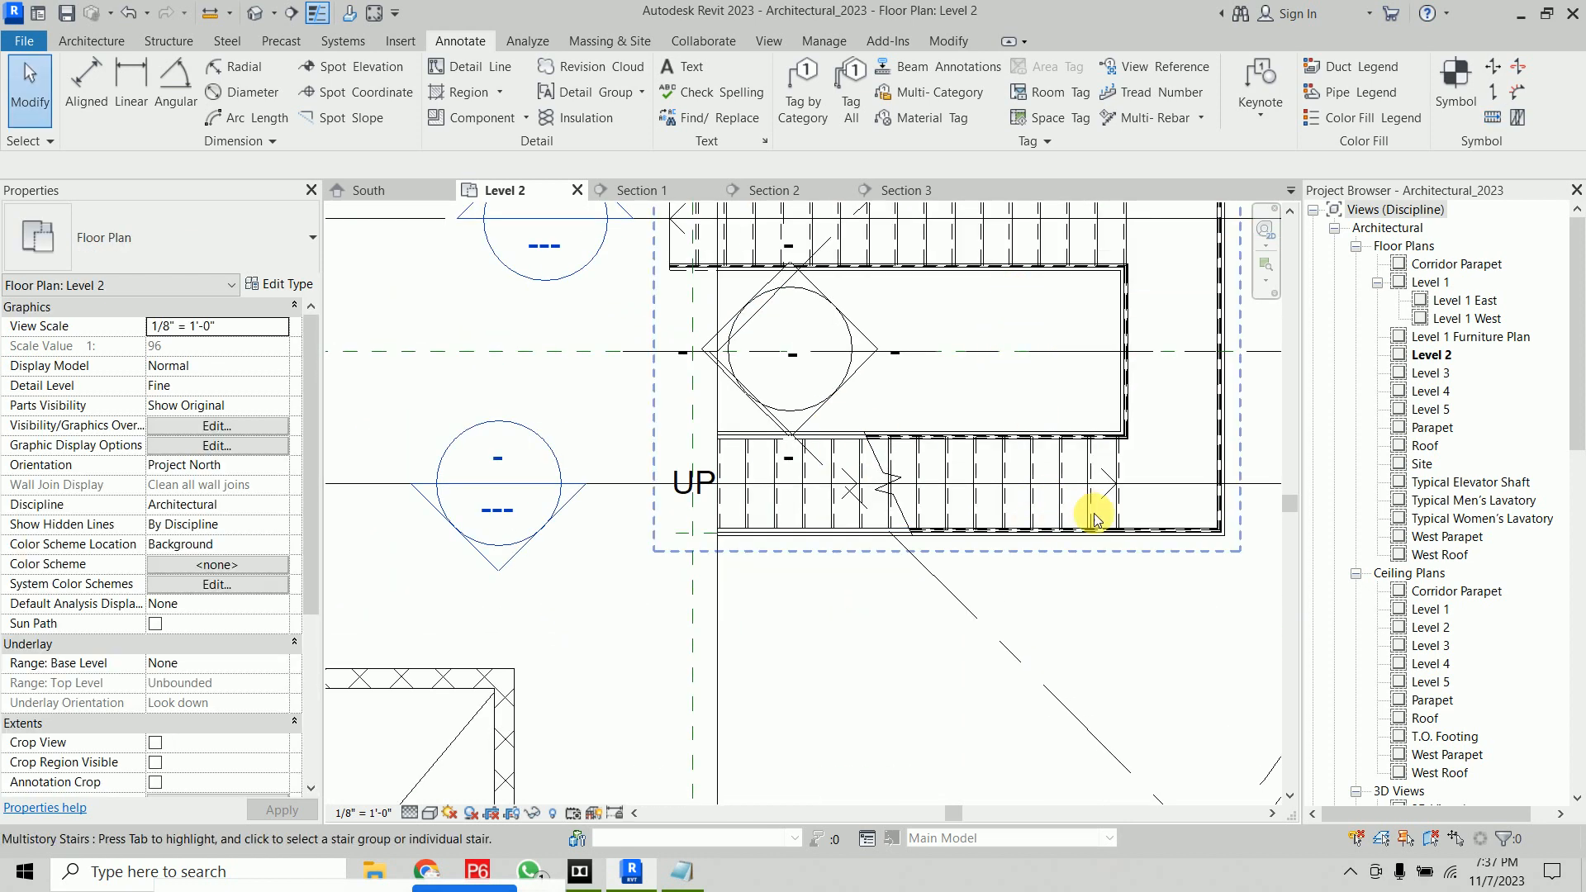
# Create a new straight assembled stair run from Level 2 to Level 3 in the empty area east of the building
pyautogui.click(1124, 507)
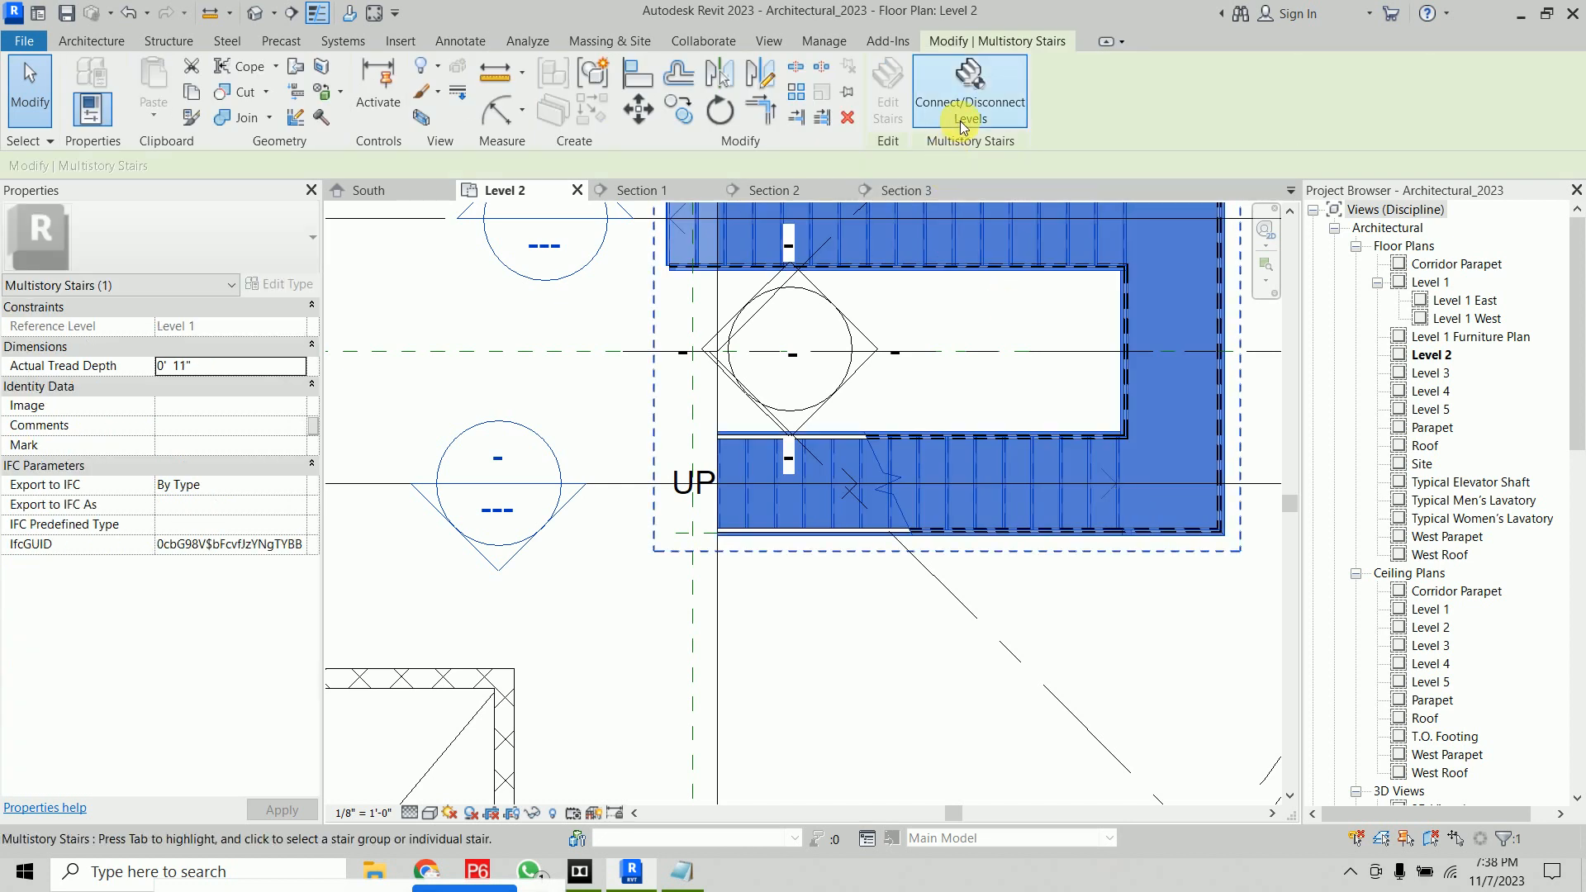
pyautogui.click(989, 656)
pyautogui.scroll(-6, 1062, 666)
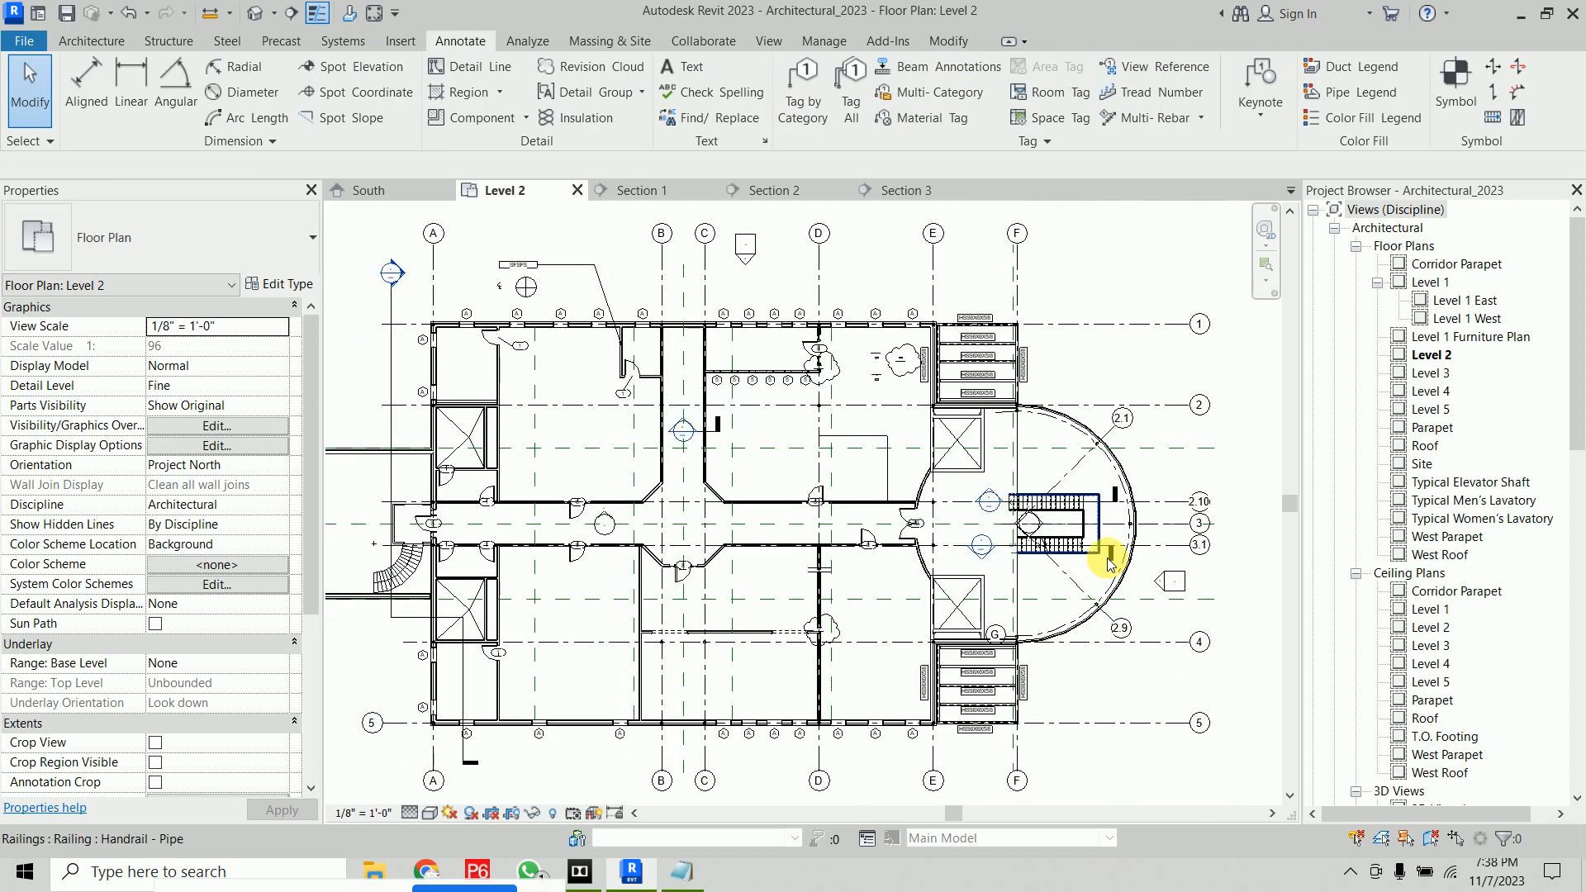
pyautogui.moveTo(672, 570); pyautogui.dragTo(114, 543, button='middle')
pyautogui.click(91, 40)
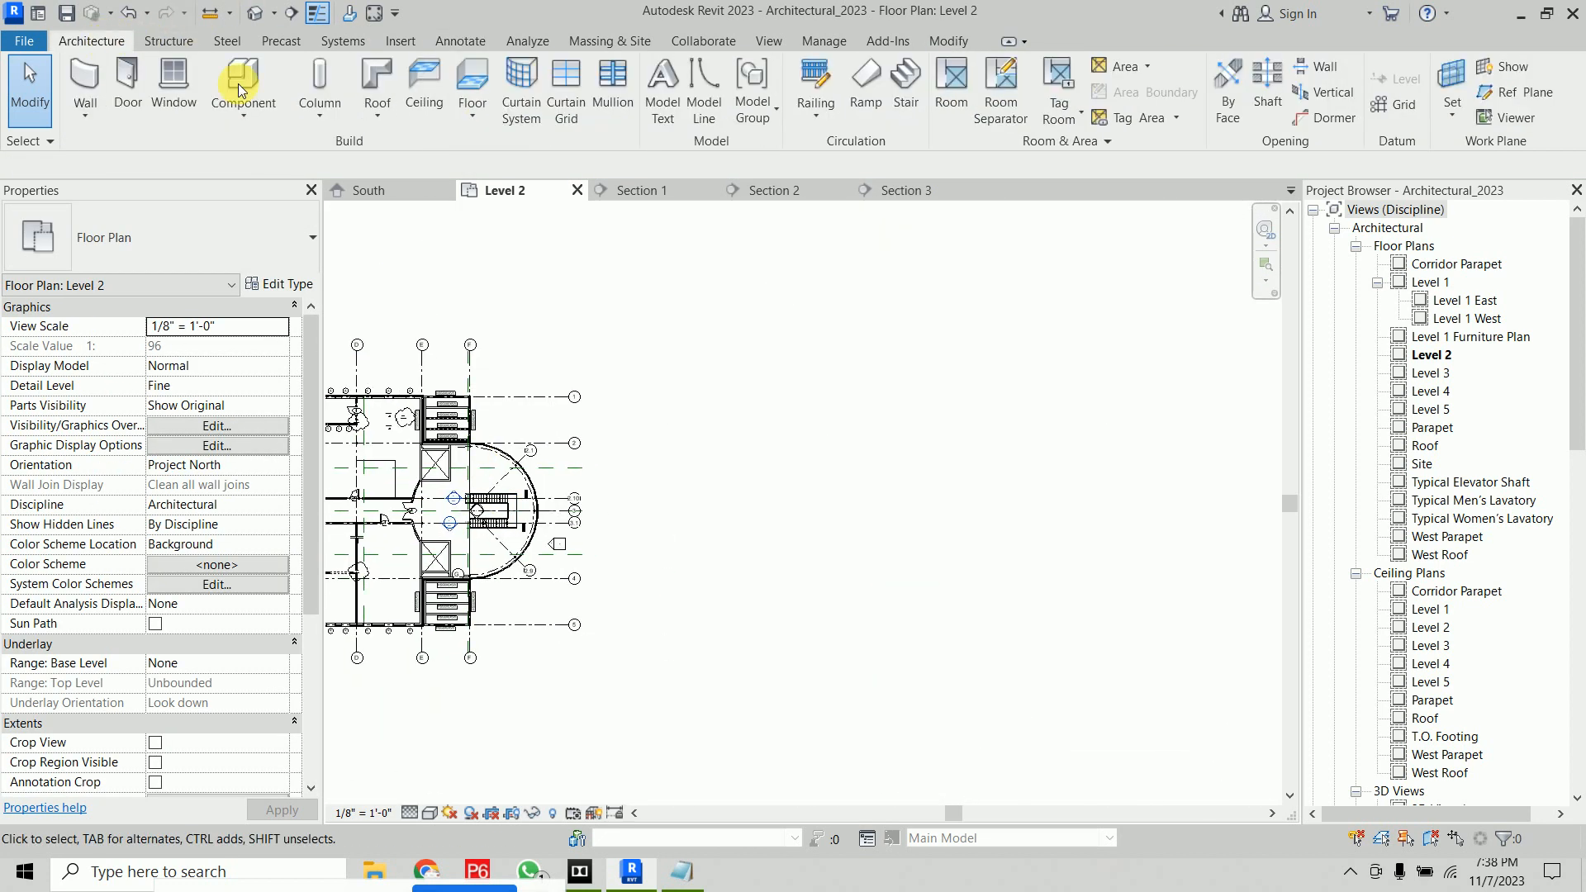
pyautogui.click(905, 91)
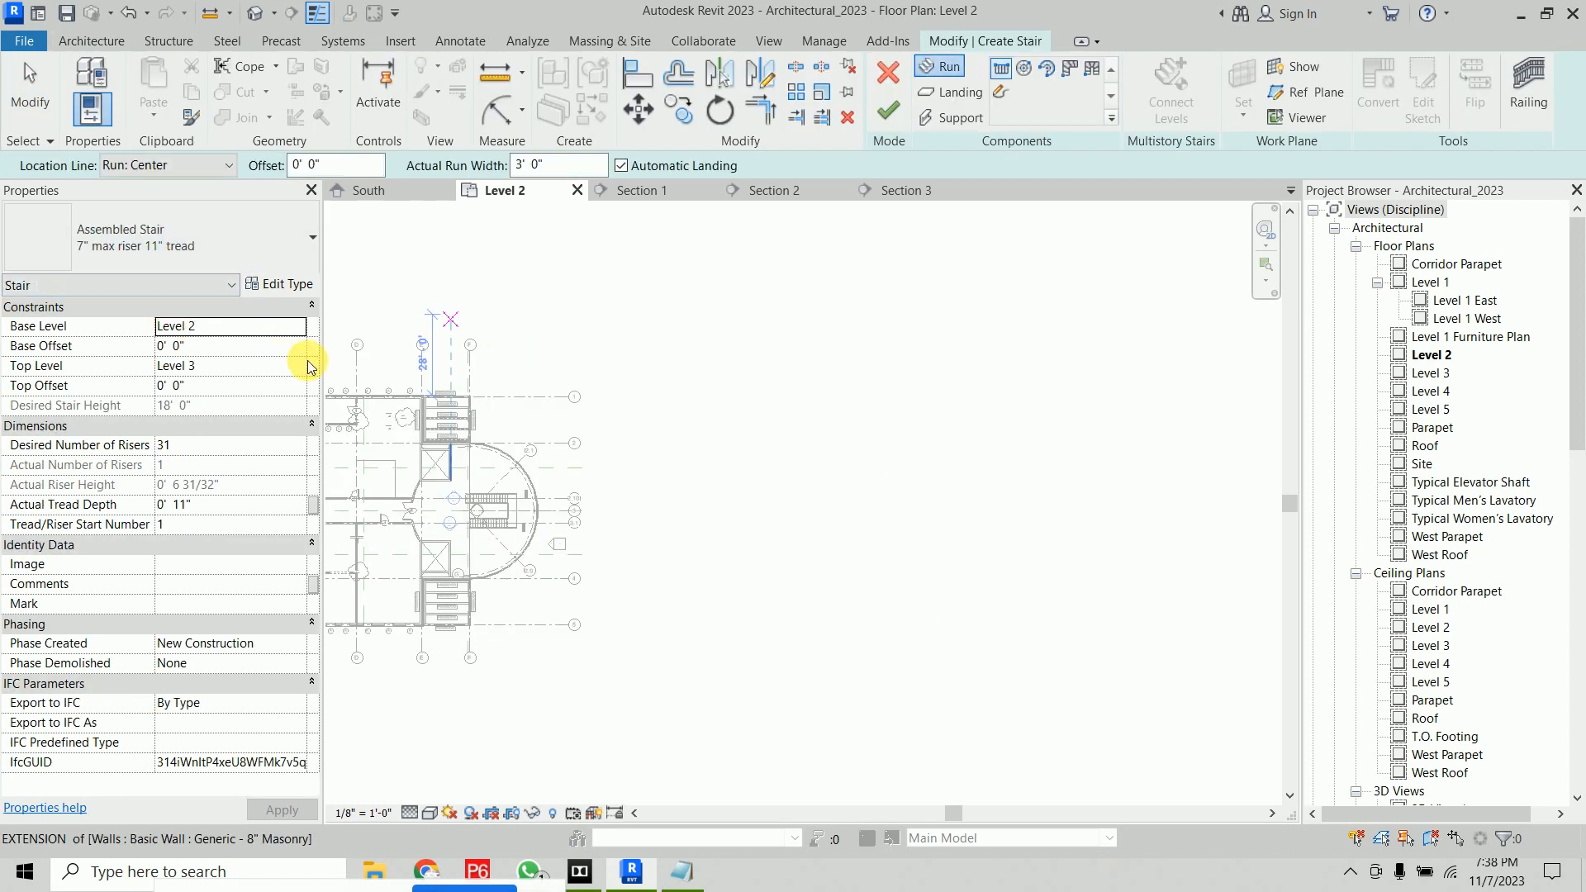
pyautogui.click(827, 583)
pyautogui.click(826, 432)
pyautogui.press('Escape')
pyautogui.click(888, 110)
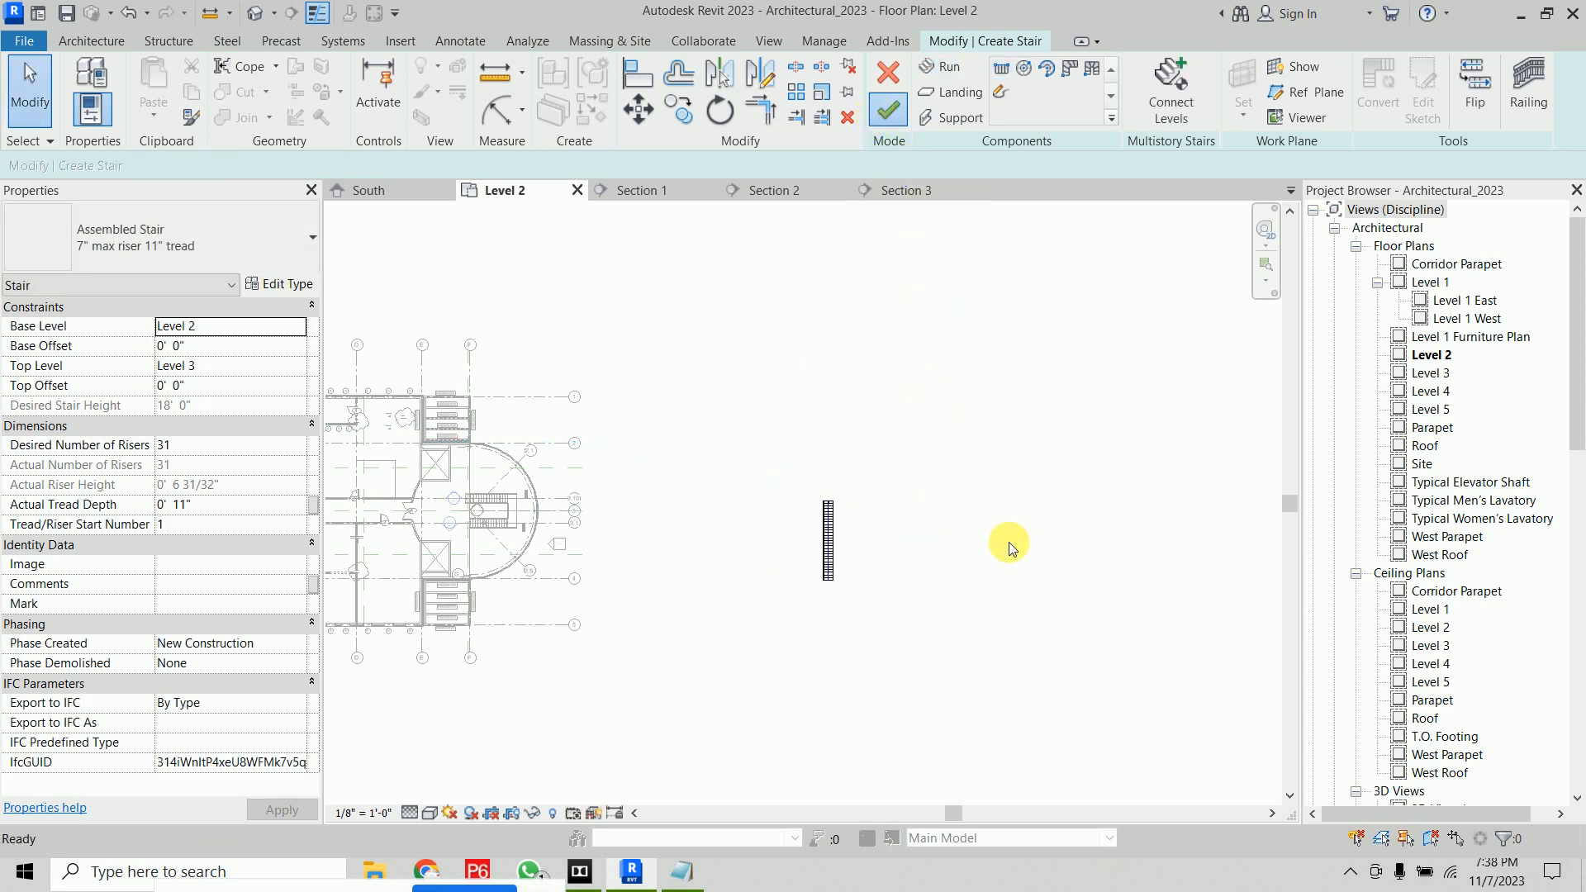
pyautogui.scroll(8, 860, 565)
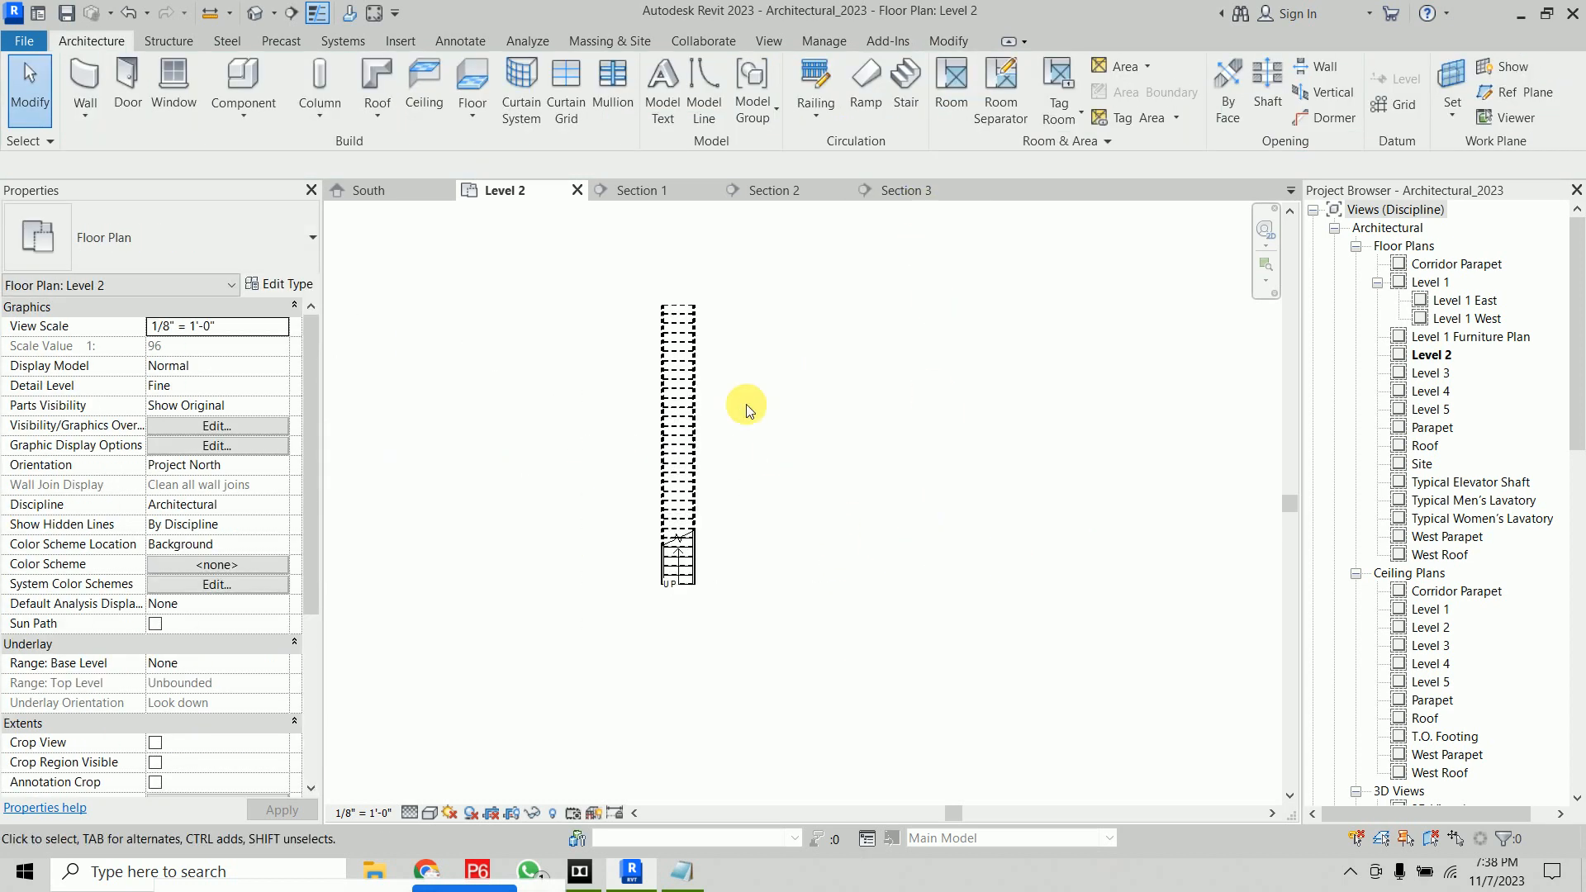
pyautogui.moveTo(786, 422); pyautogui.dragTo(904, 459, button='middle')
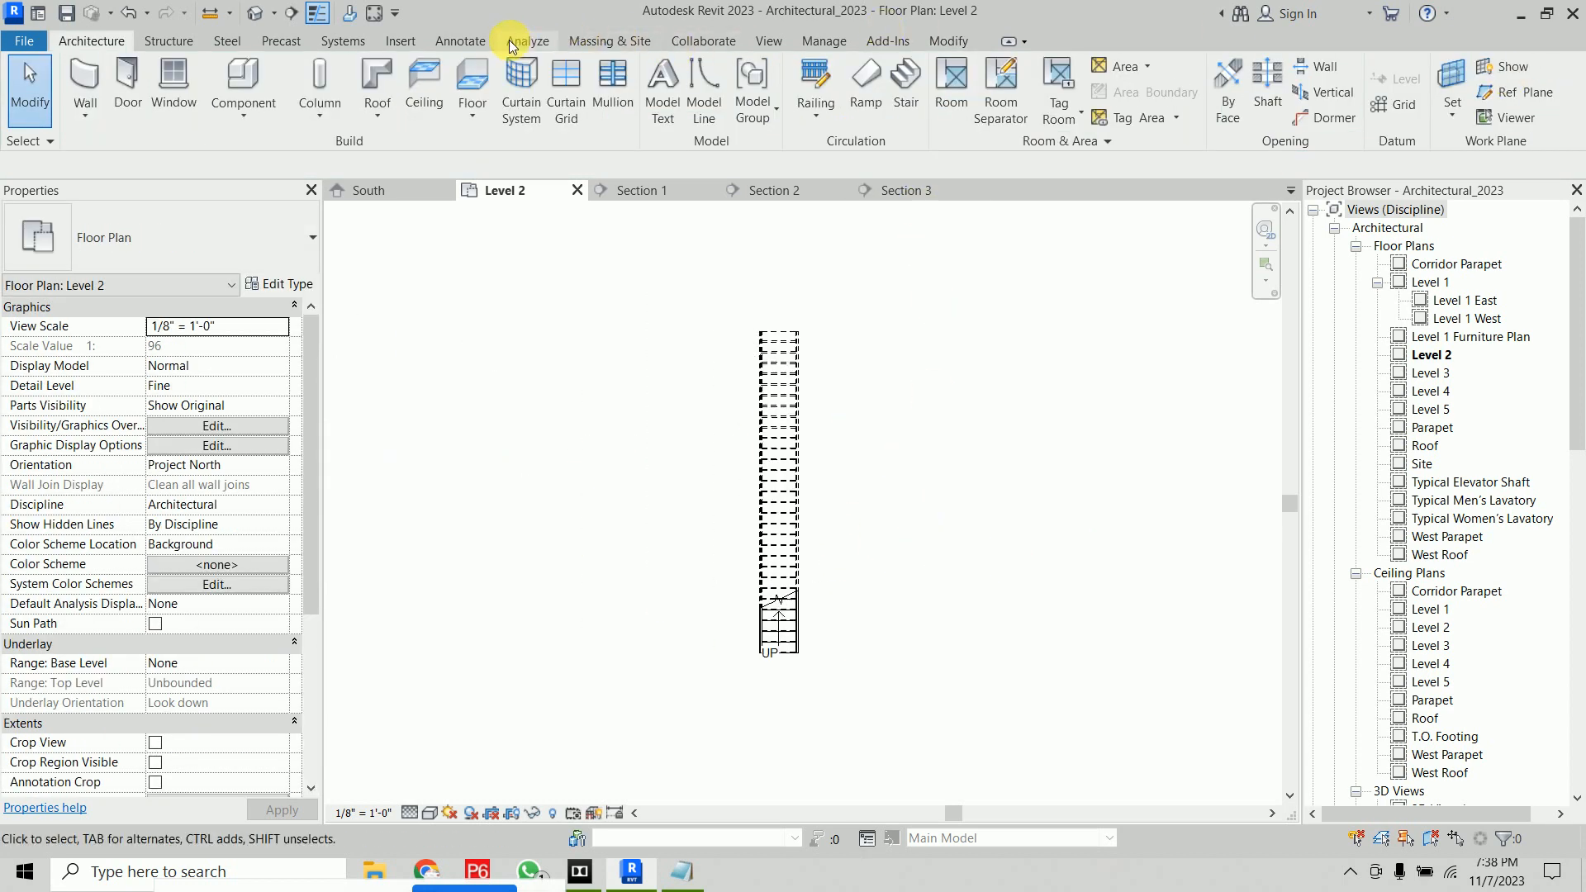
pyautogui.click(468, 41)
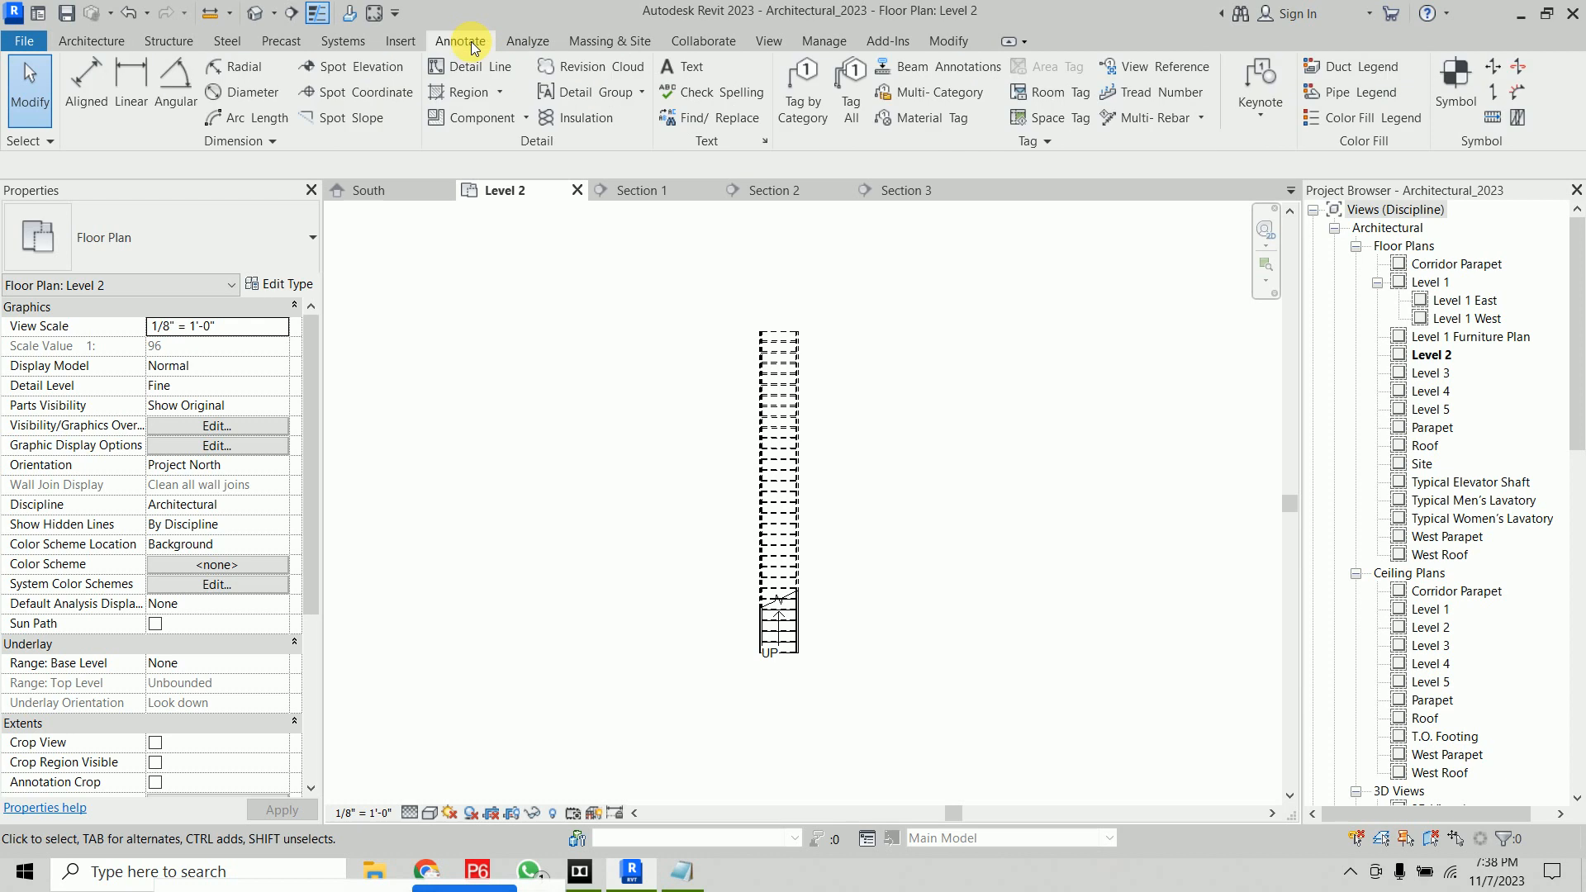
pyautogui.click(1498, 118)
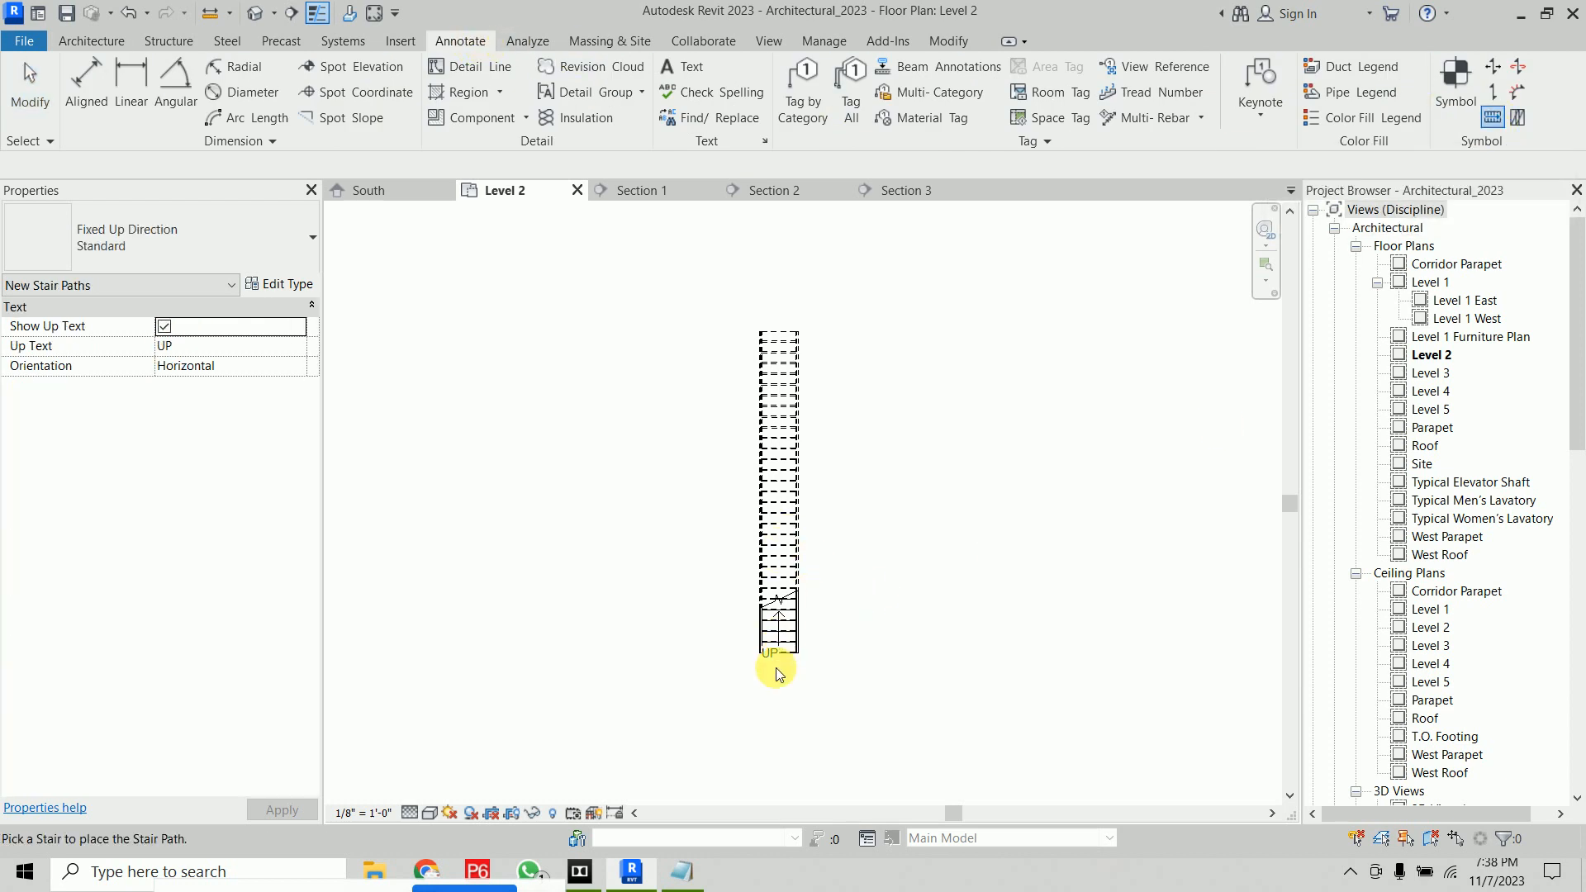
pyautogui.scroll(5, 779, 673)
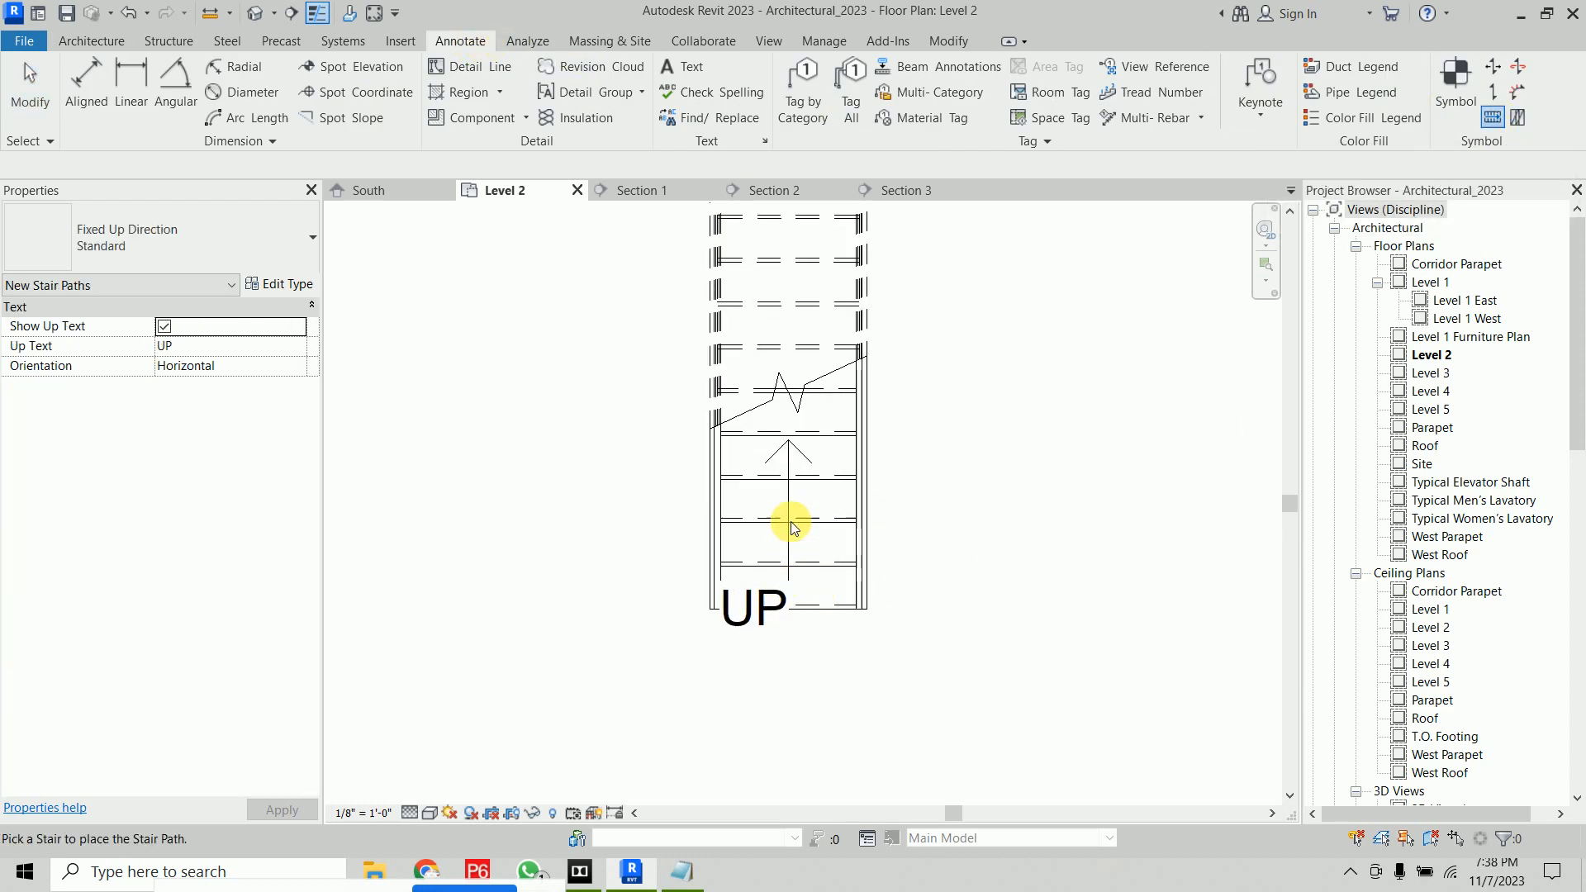
pyautogui.rightClick(1029, 339)
pyautogui.click(1060, 351)
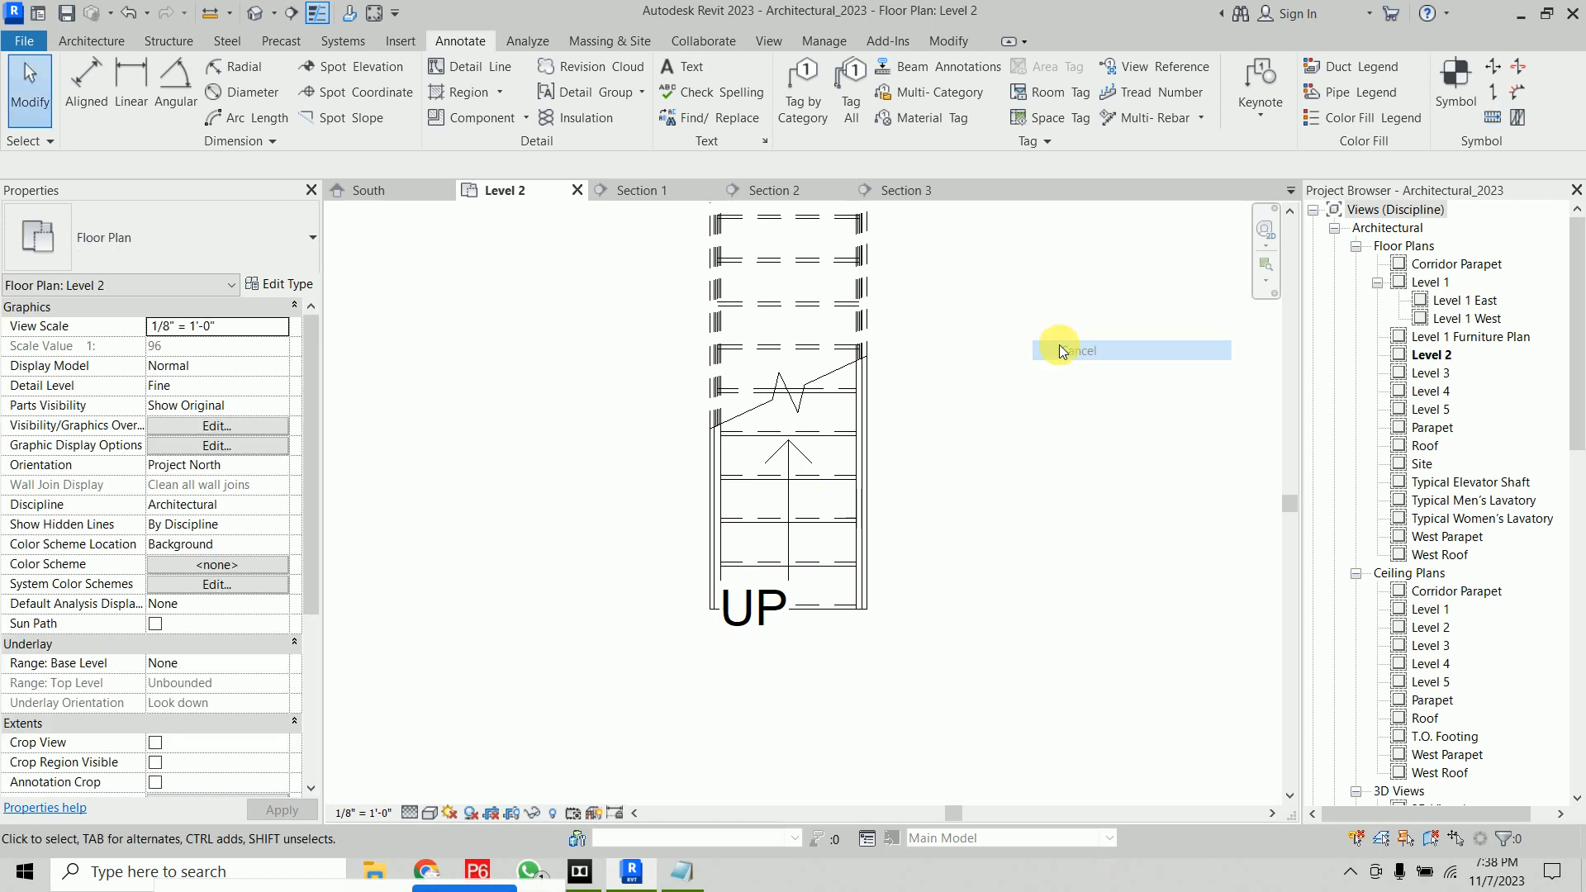
# Switch the Stair Path tool to the Automatic Up/Down Direction type and try to pick the new stair
pyautogui.click(1492, 118)
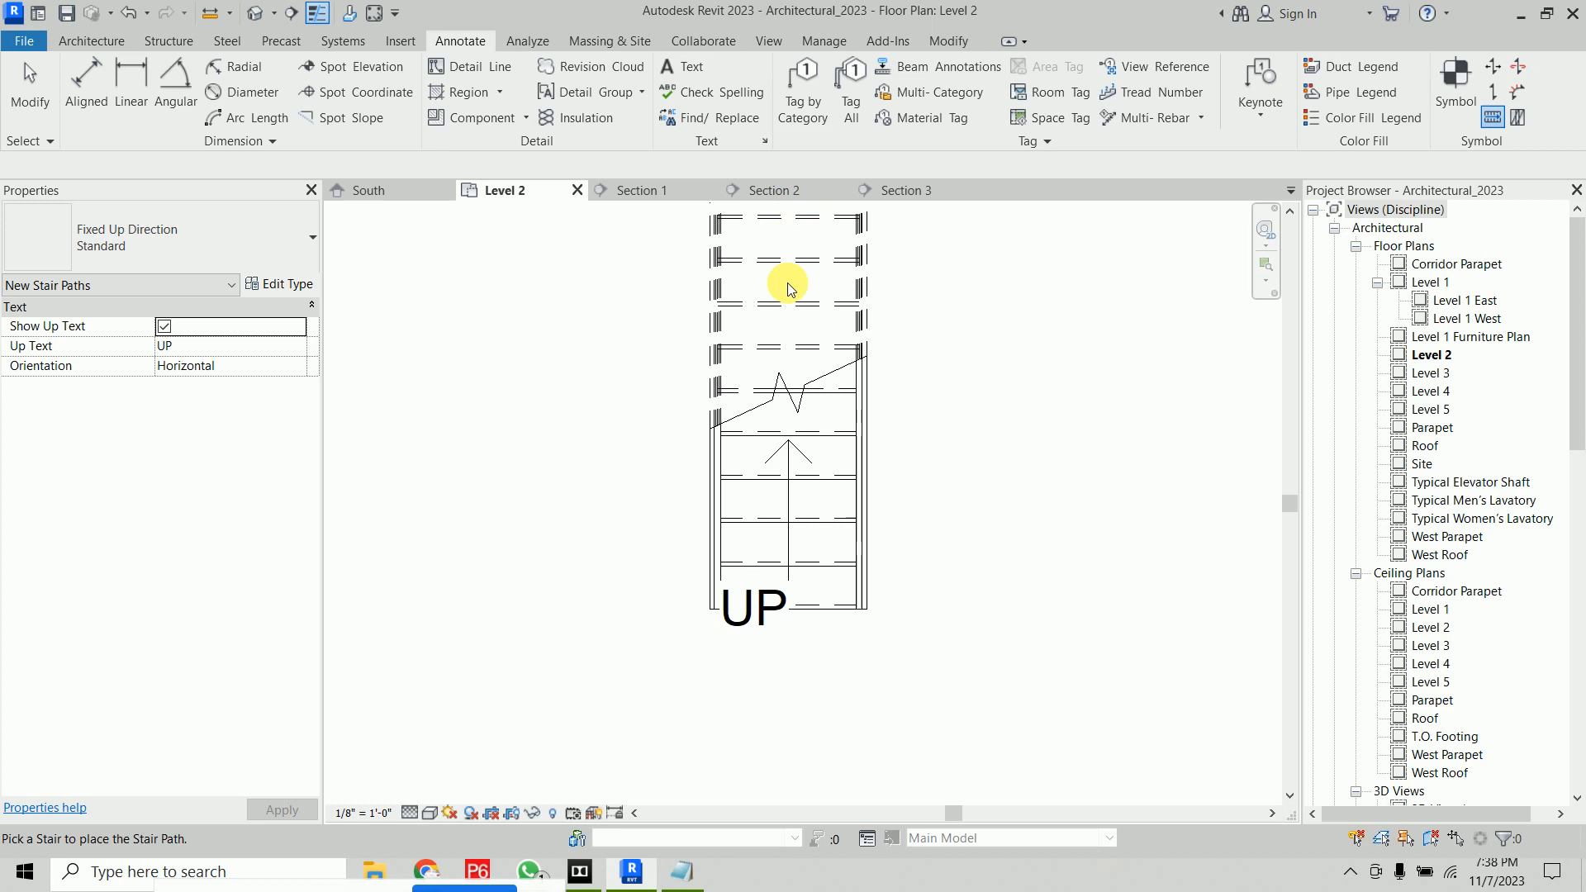
pyautogui.scroll(-2, 785, 276)
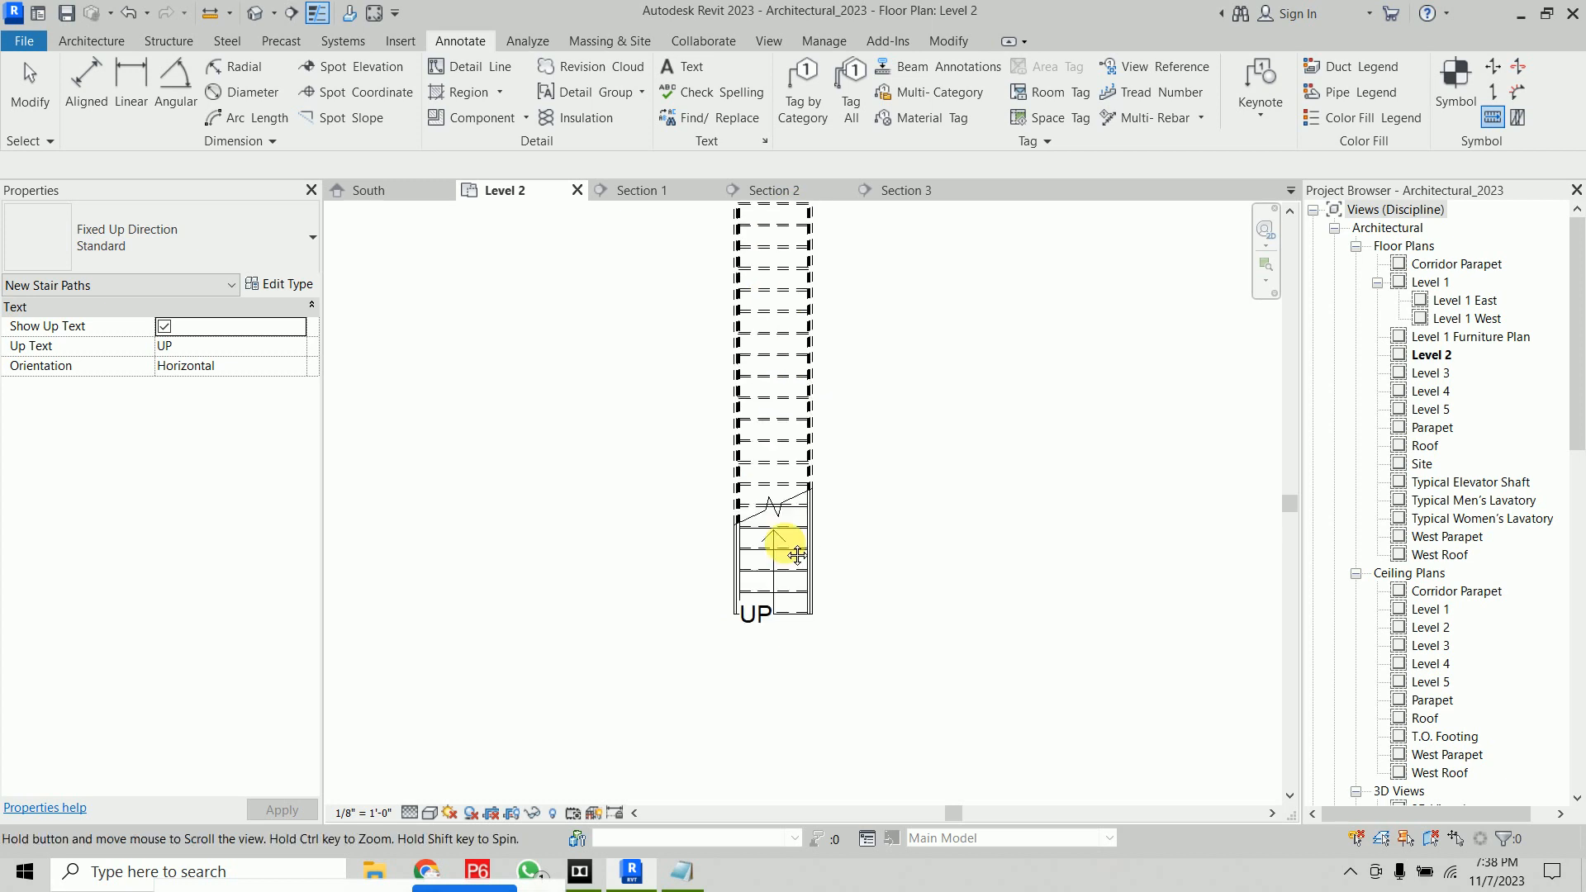
pyautogui.click(148, 236)
pyautogui.click(125, 333)
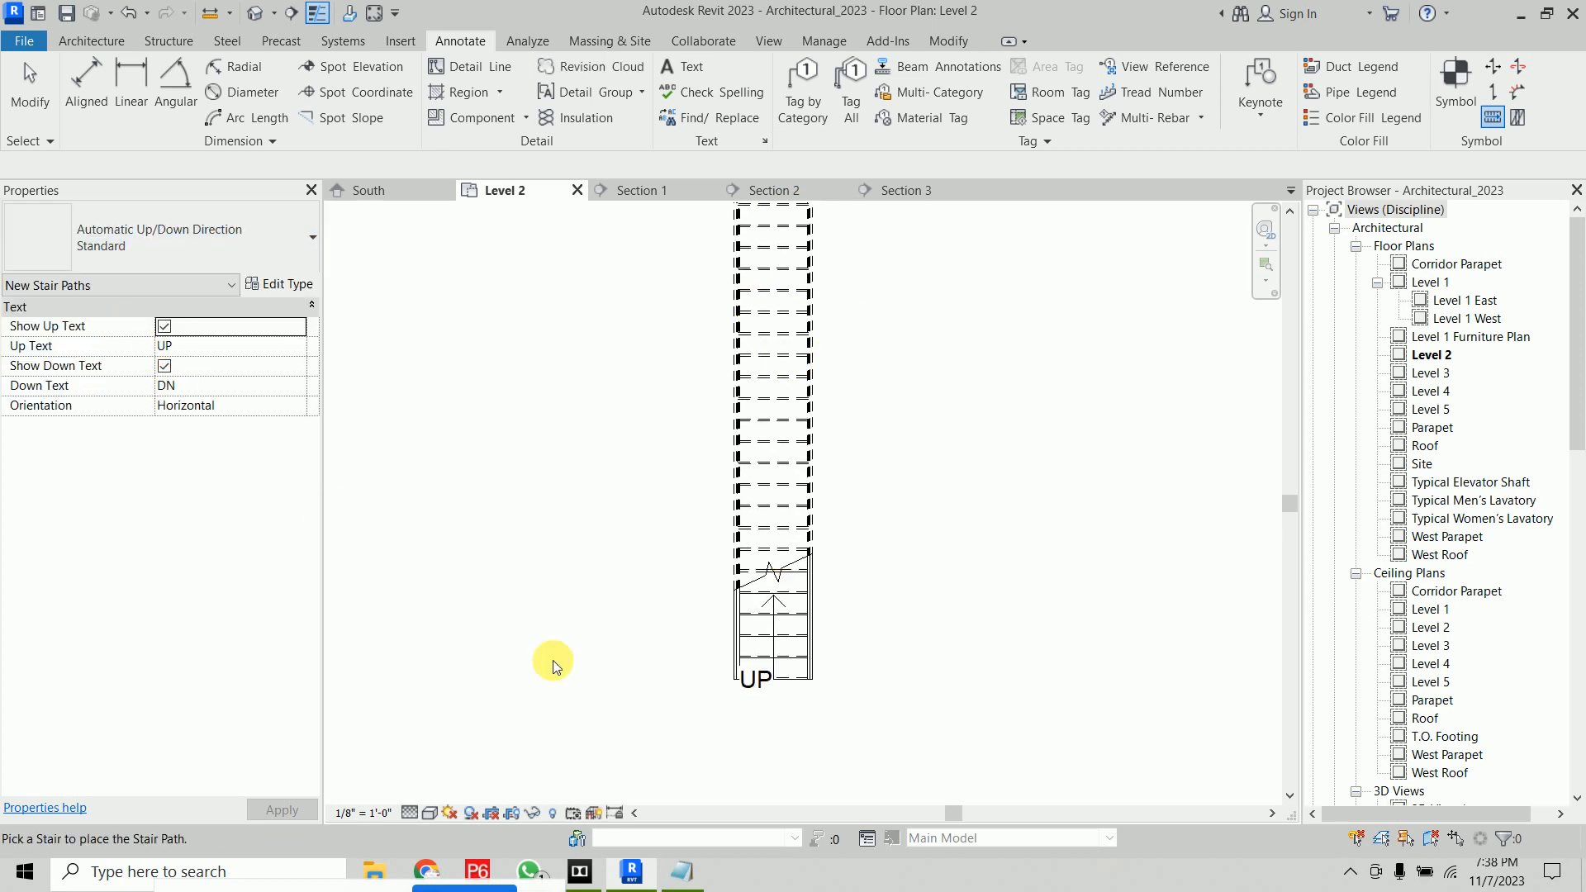
pyautogui.click(940, 583)
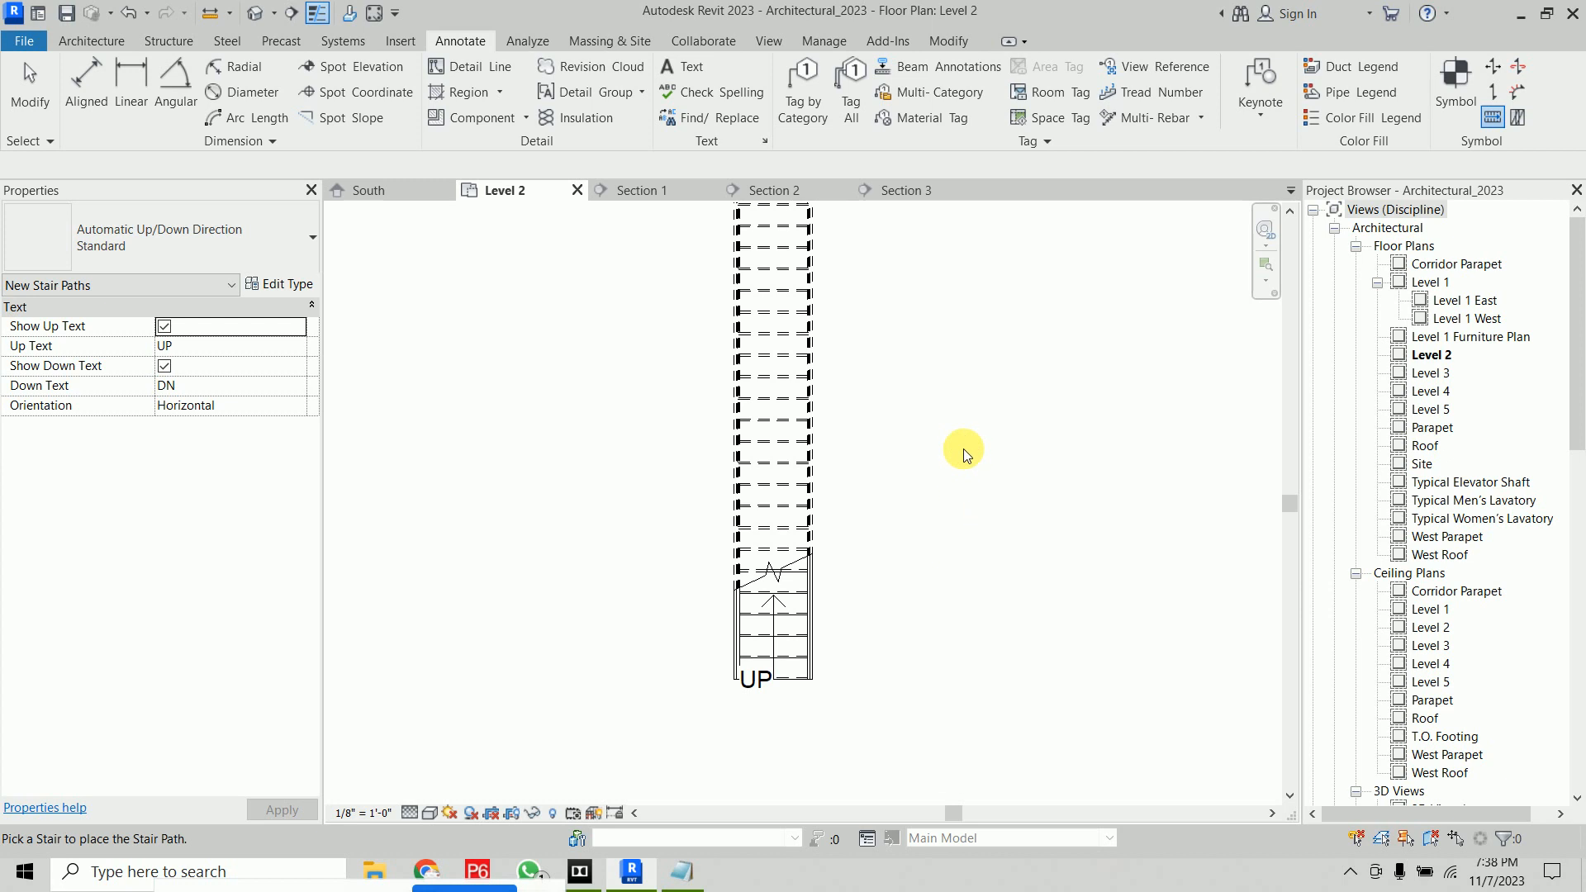
pyautogui.click(1577, 339)
pyautogui.rightClick(1045, 350)
pyautogui.click(1067, 363)
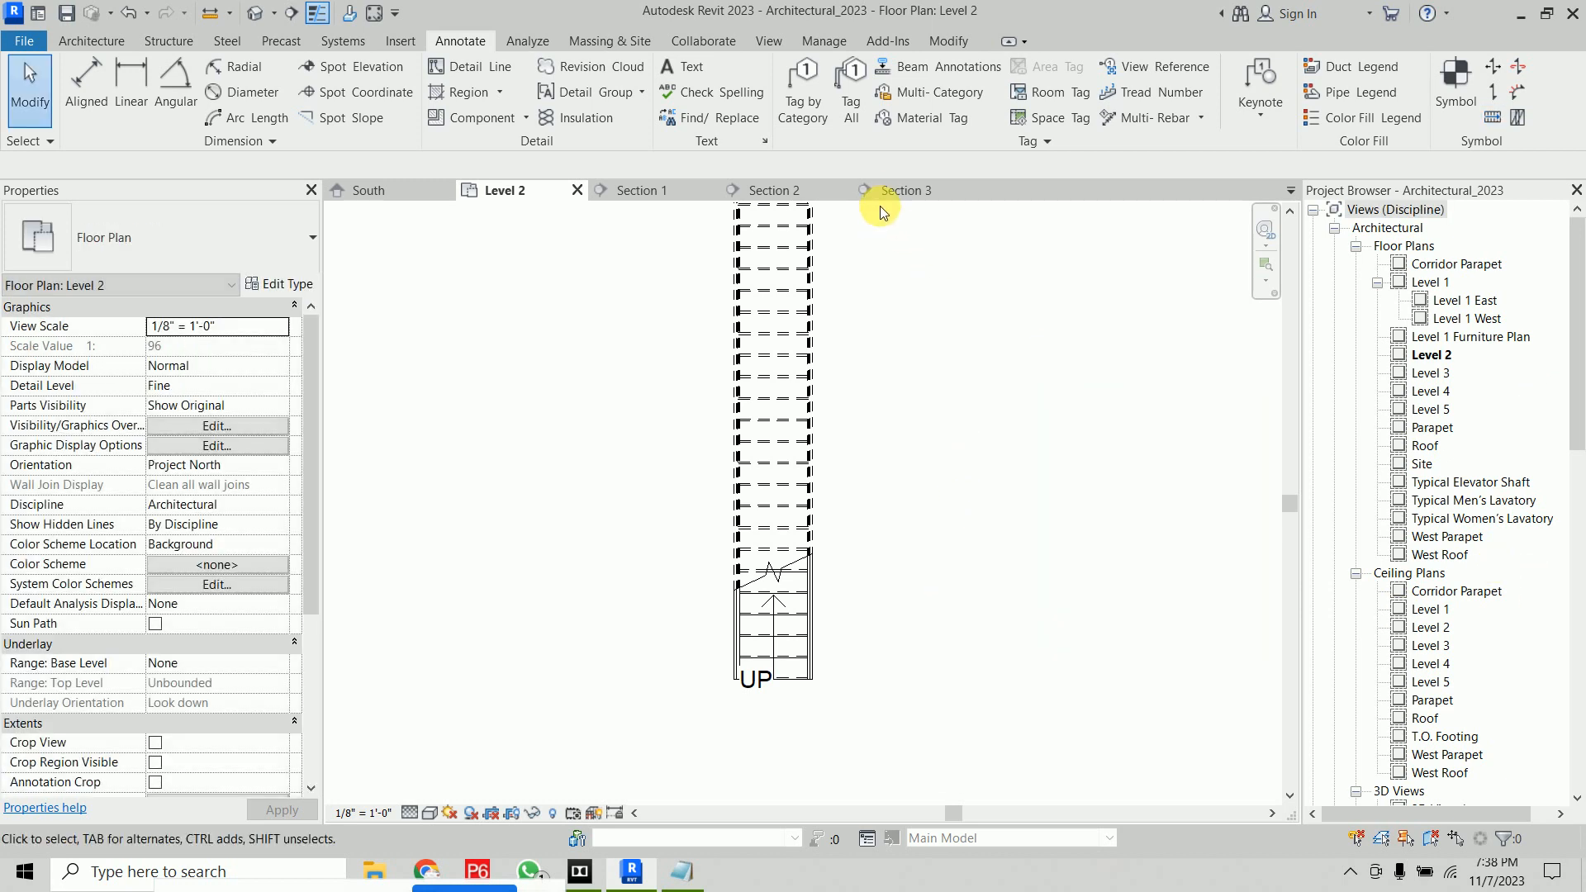
# Review the stair in the Section 3 and Section 2 views, then return to the Level 2 plan
pyautogui.click(889, 193)
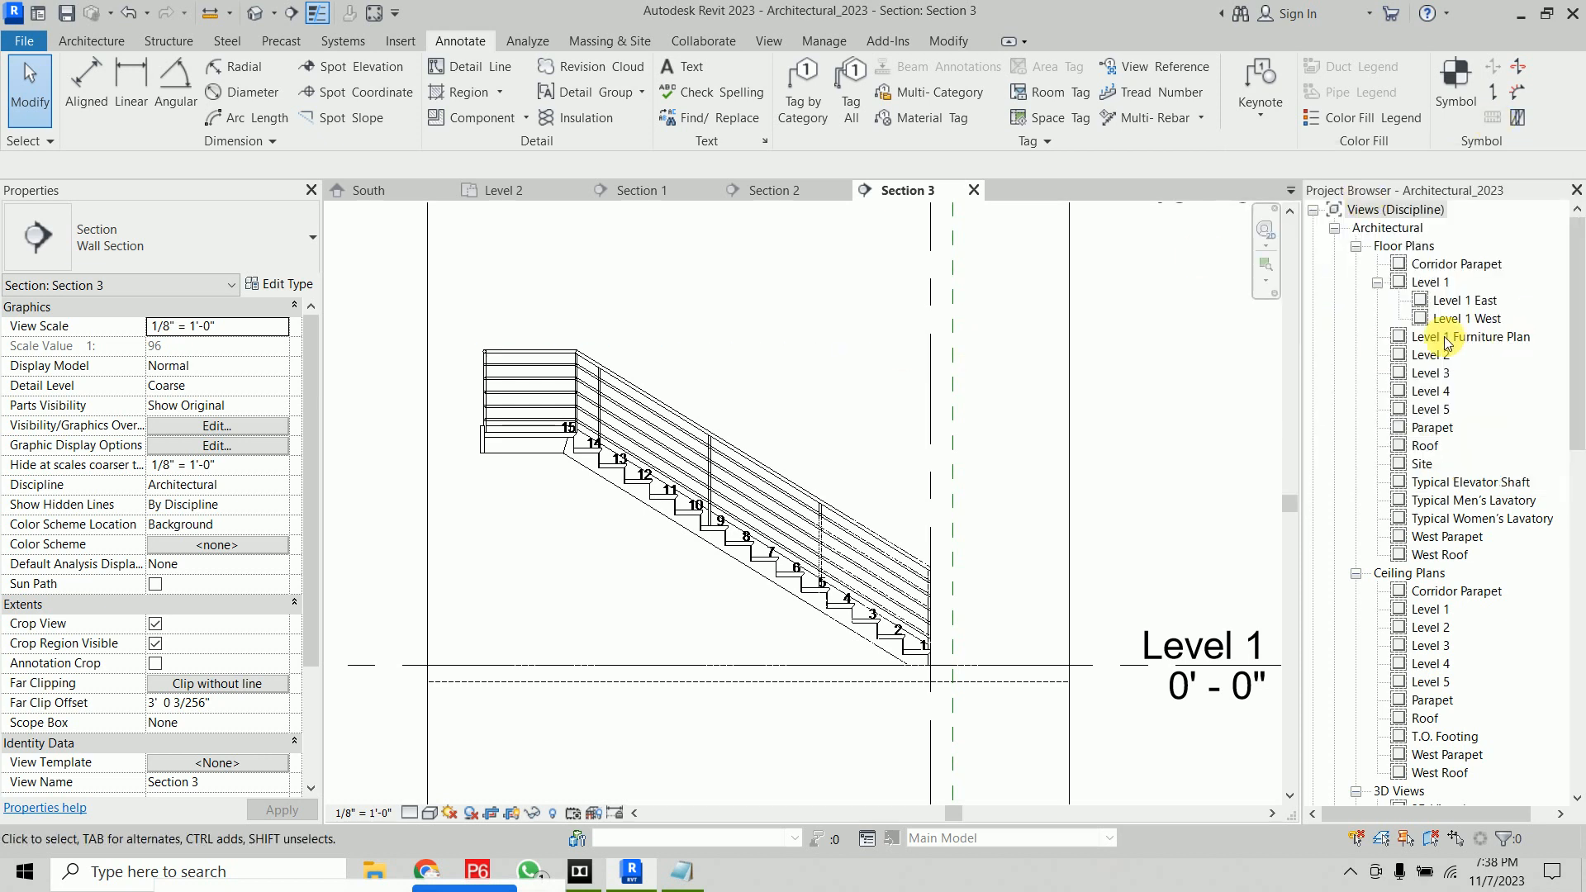
pyautogui.click(796, 193)
pyautogui.click(528, 190)
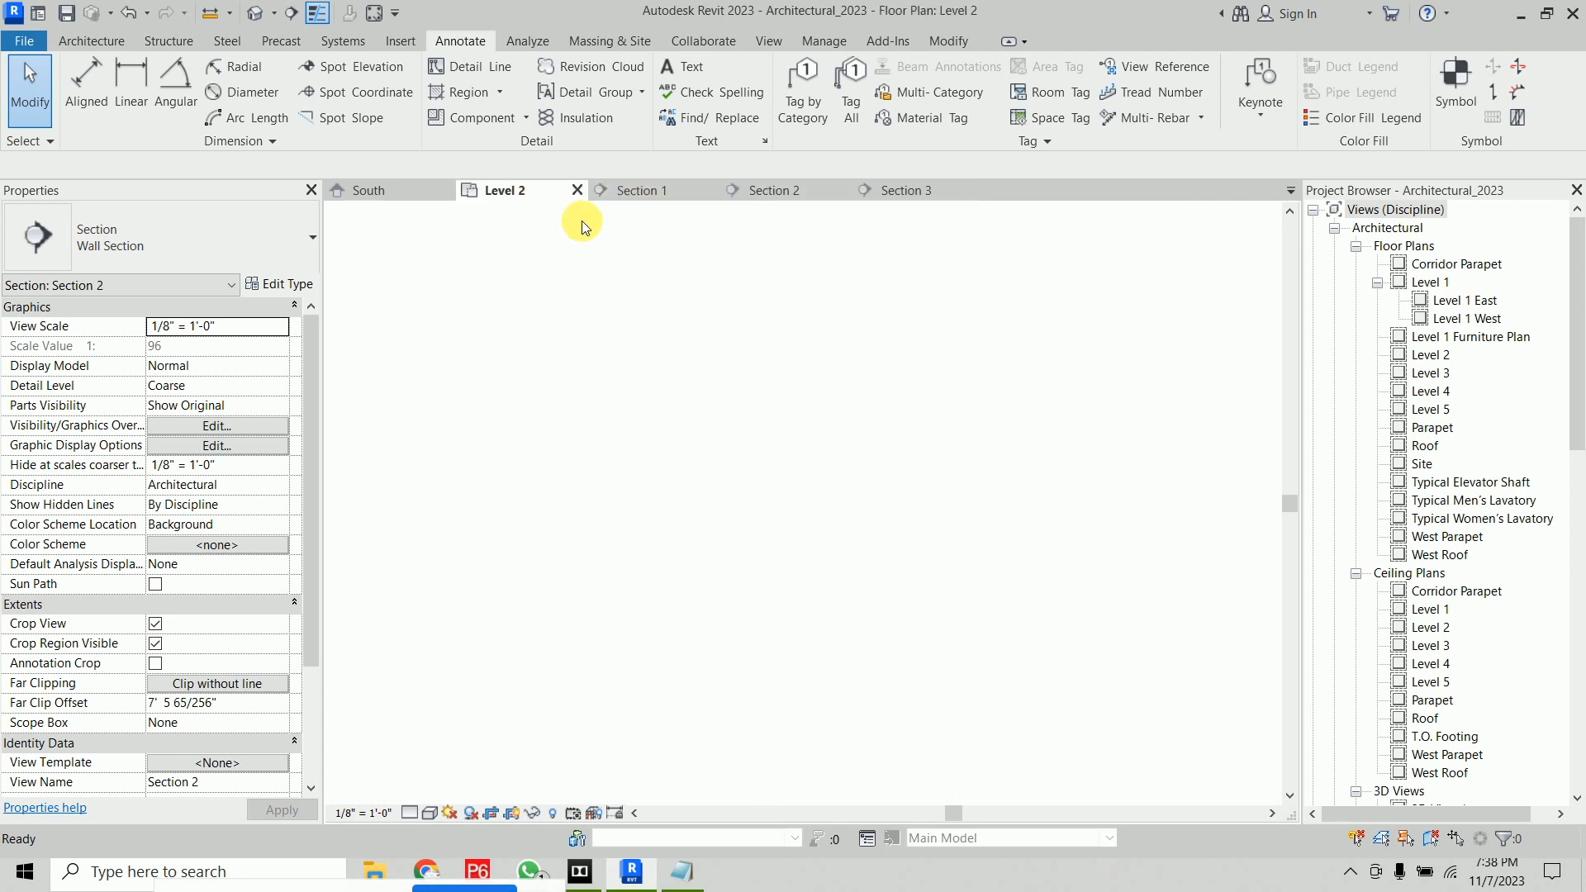
pyautogui.moveTo(906, 496); pyautogui.dragTo(955, 620, button='middle')
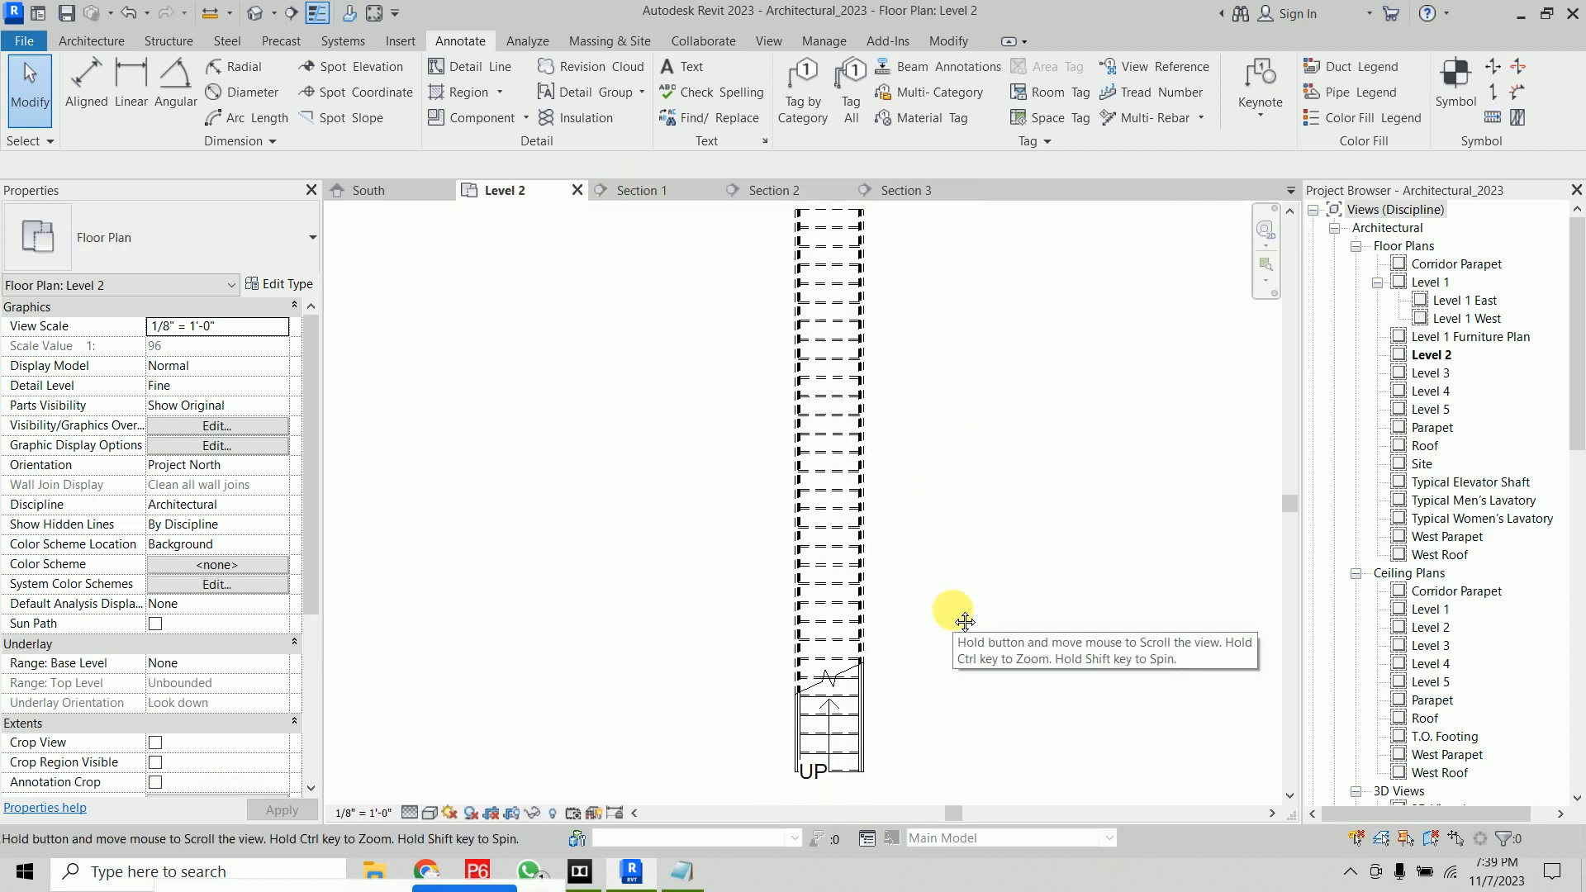
pyautogui.click(1492, 117)
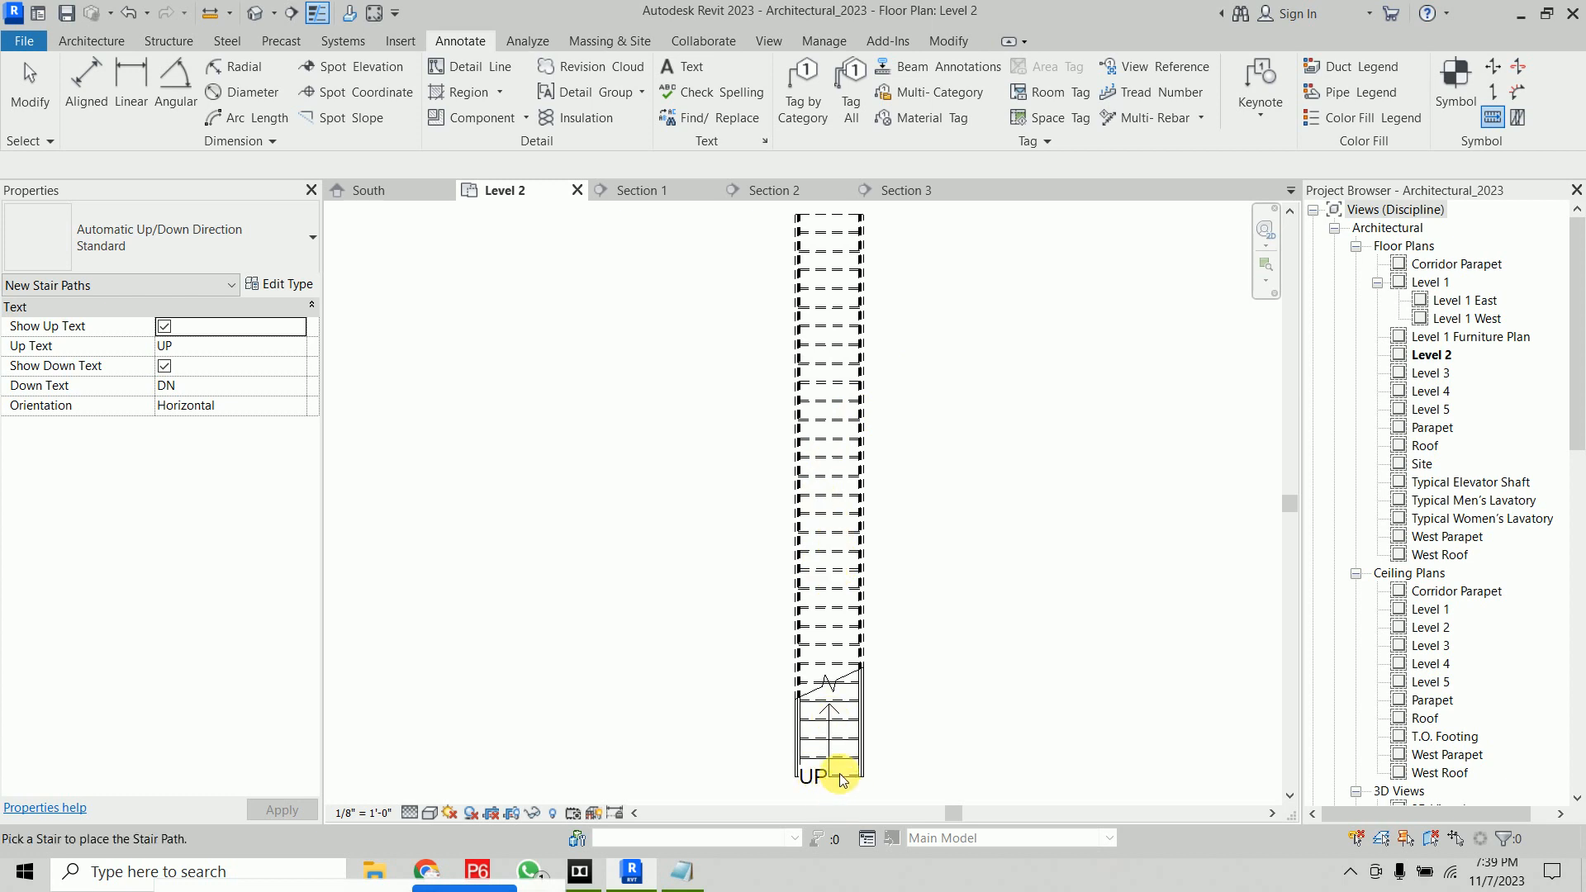
pyautogui.scroll(-3, 835, 330)
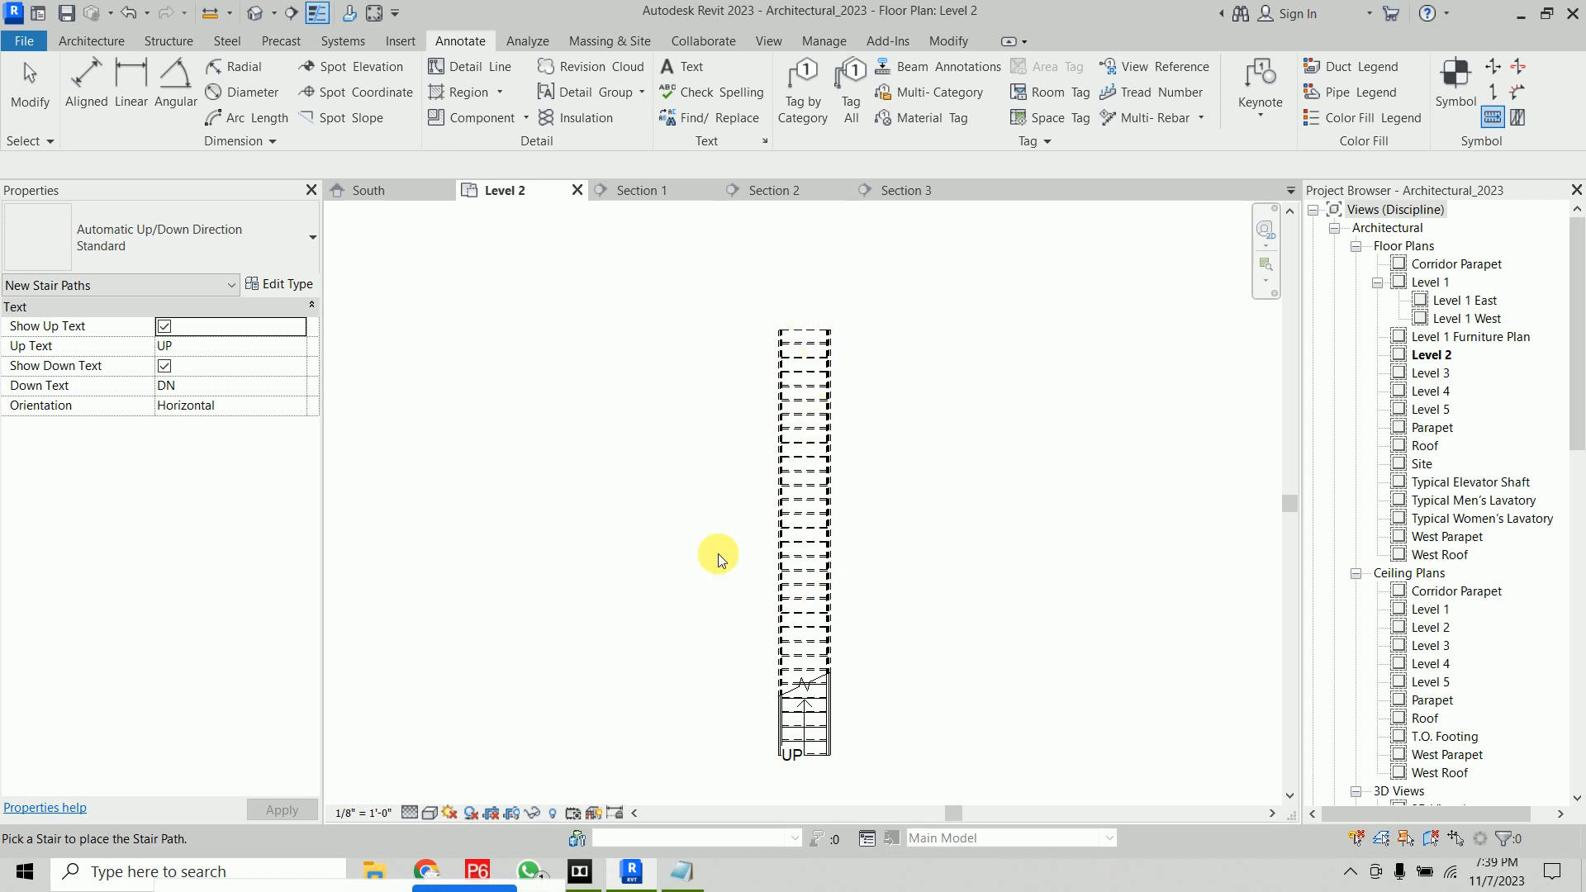
pyautogui.rightClick(546, 363)
pyautogui.click(582, 381)
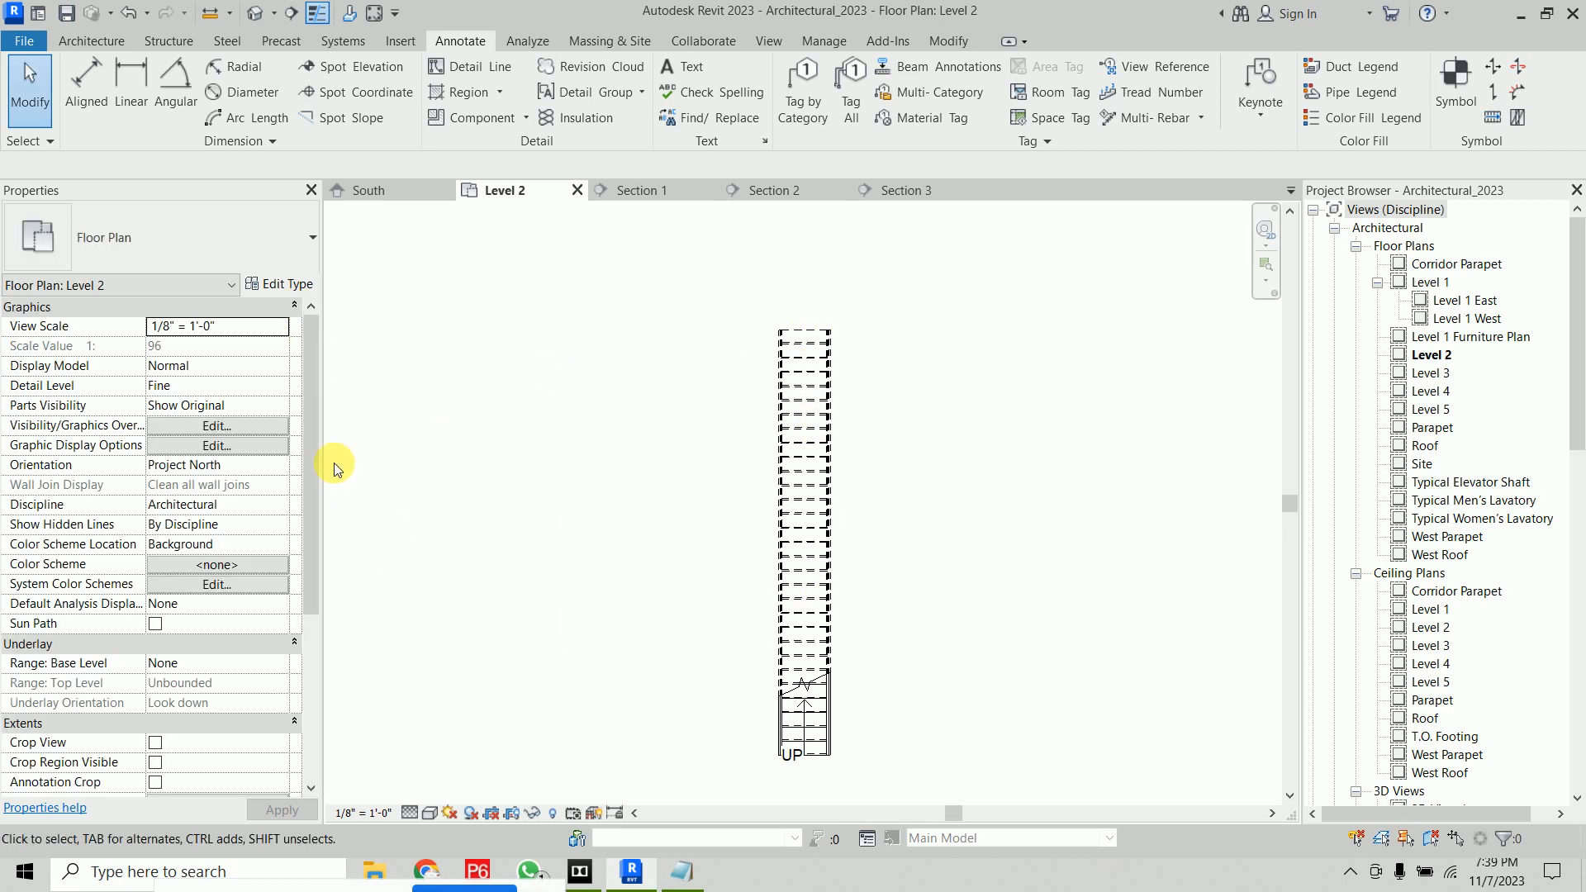
pyautogui.scroll(-5, 321, 572)
pyautogui.moveTo(321, 577); pyautogui.dragTo(345, 306)
pyautogui.click(518, 43)
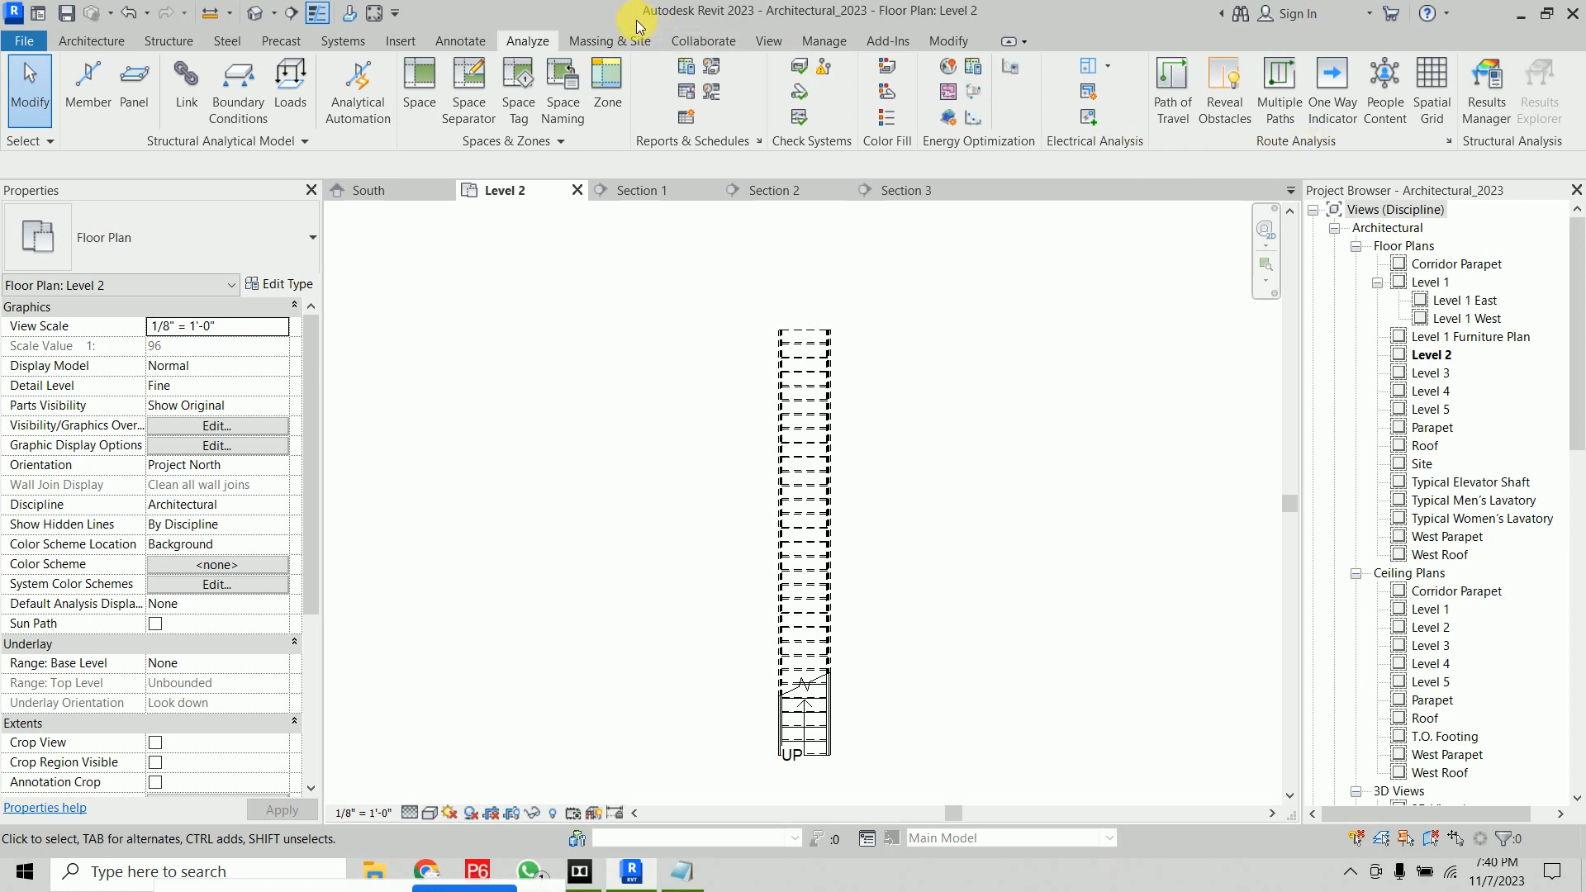
pyautogui.click(613, 43)
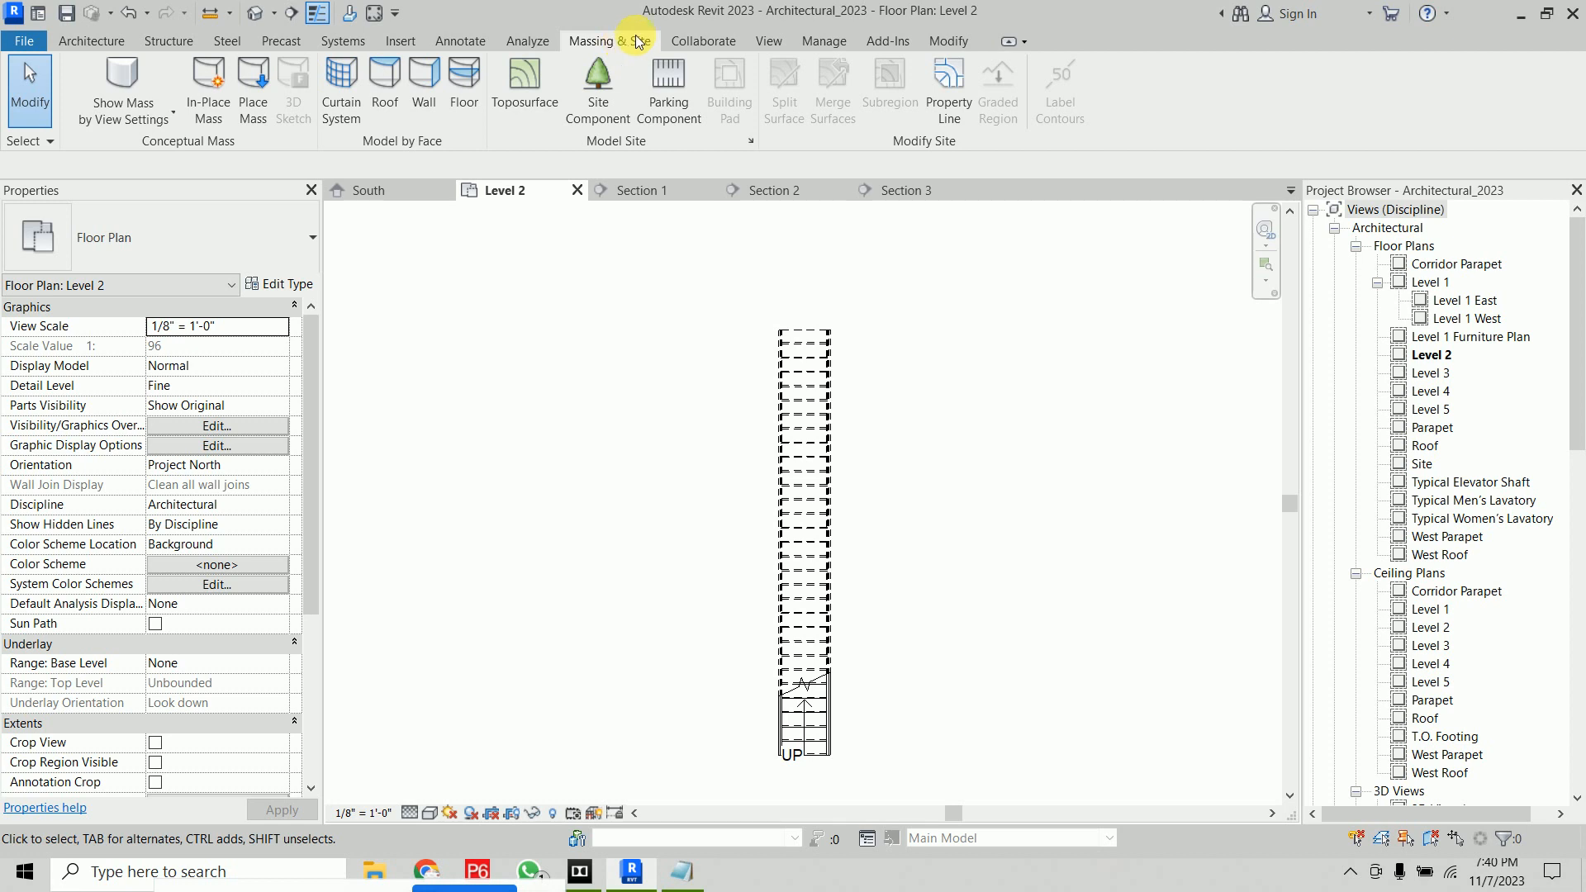
pyautogui.click(710, 40)
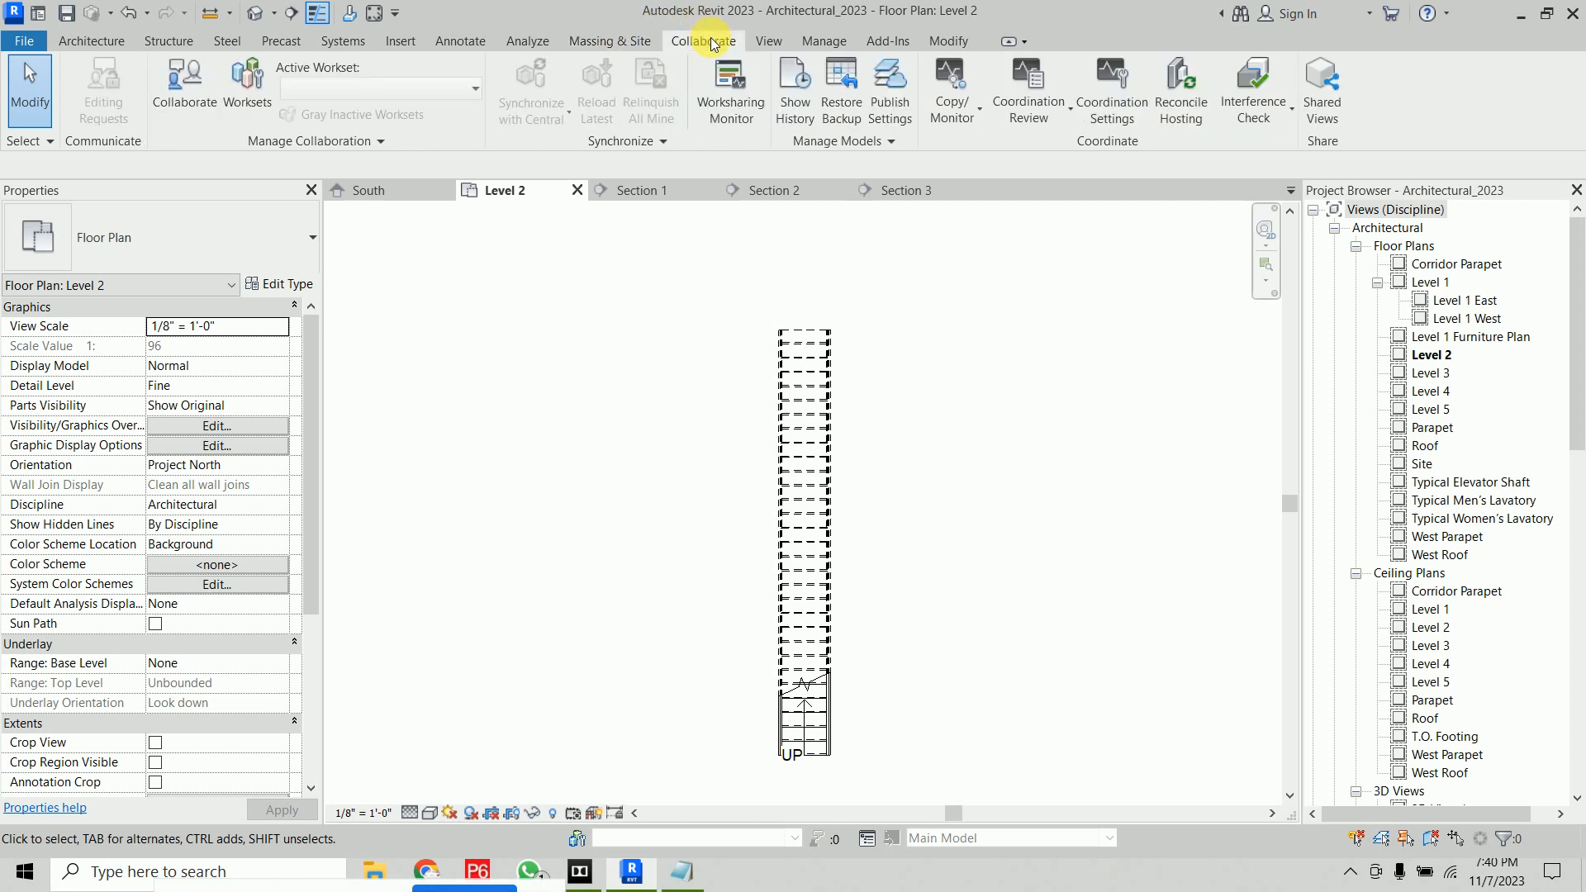
pyautogui.click(770, 41)
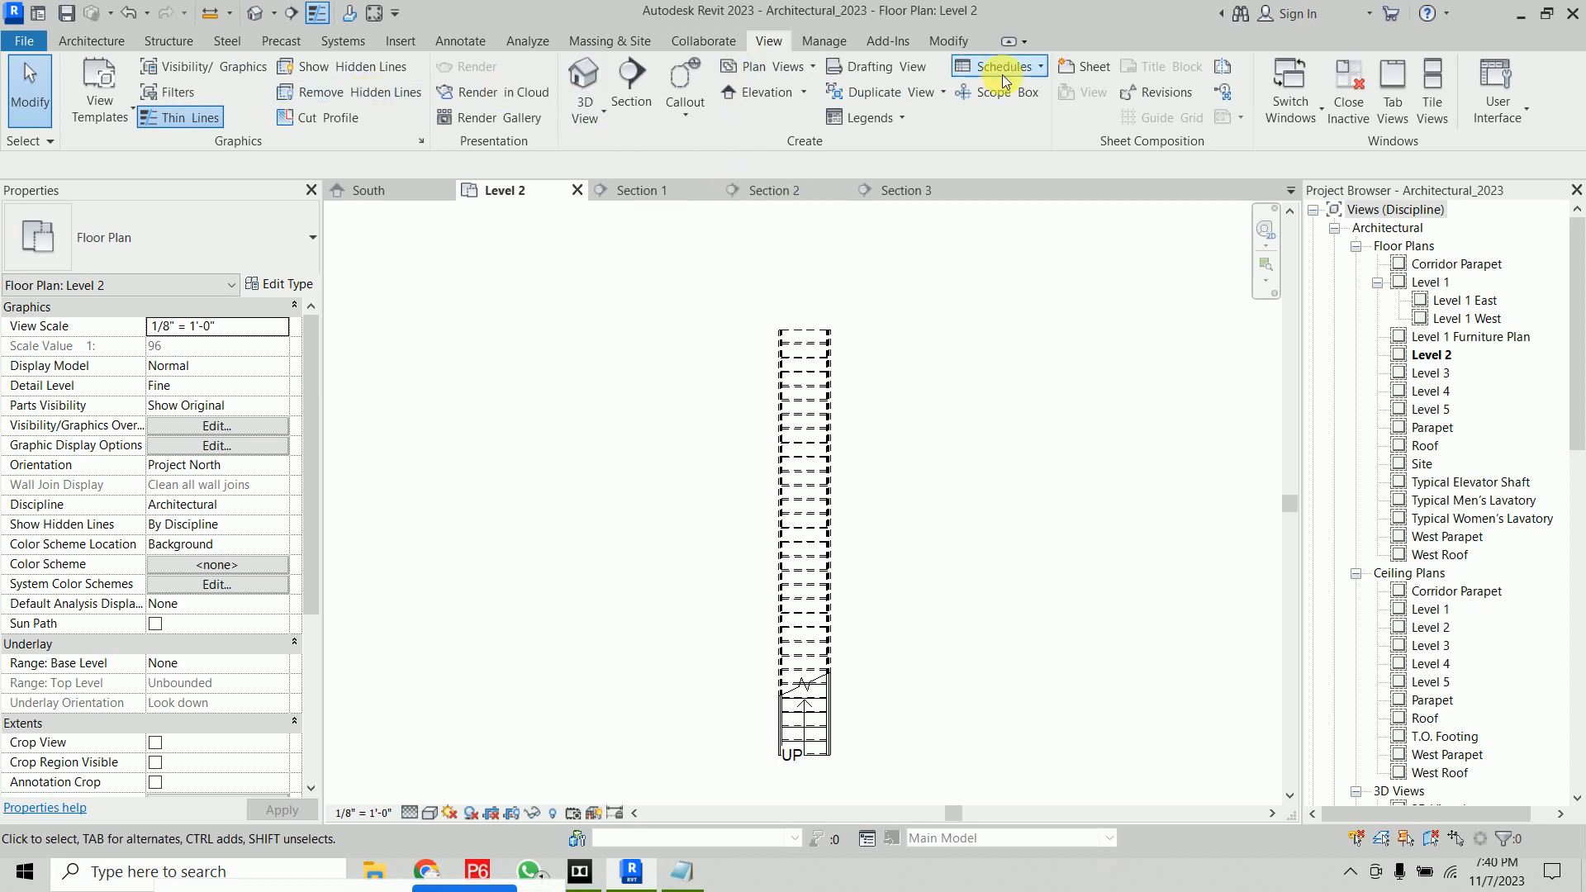
pyautogui.click(1027, 69)
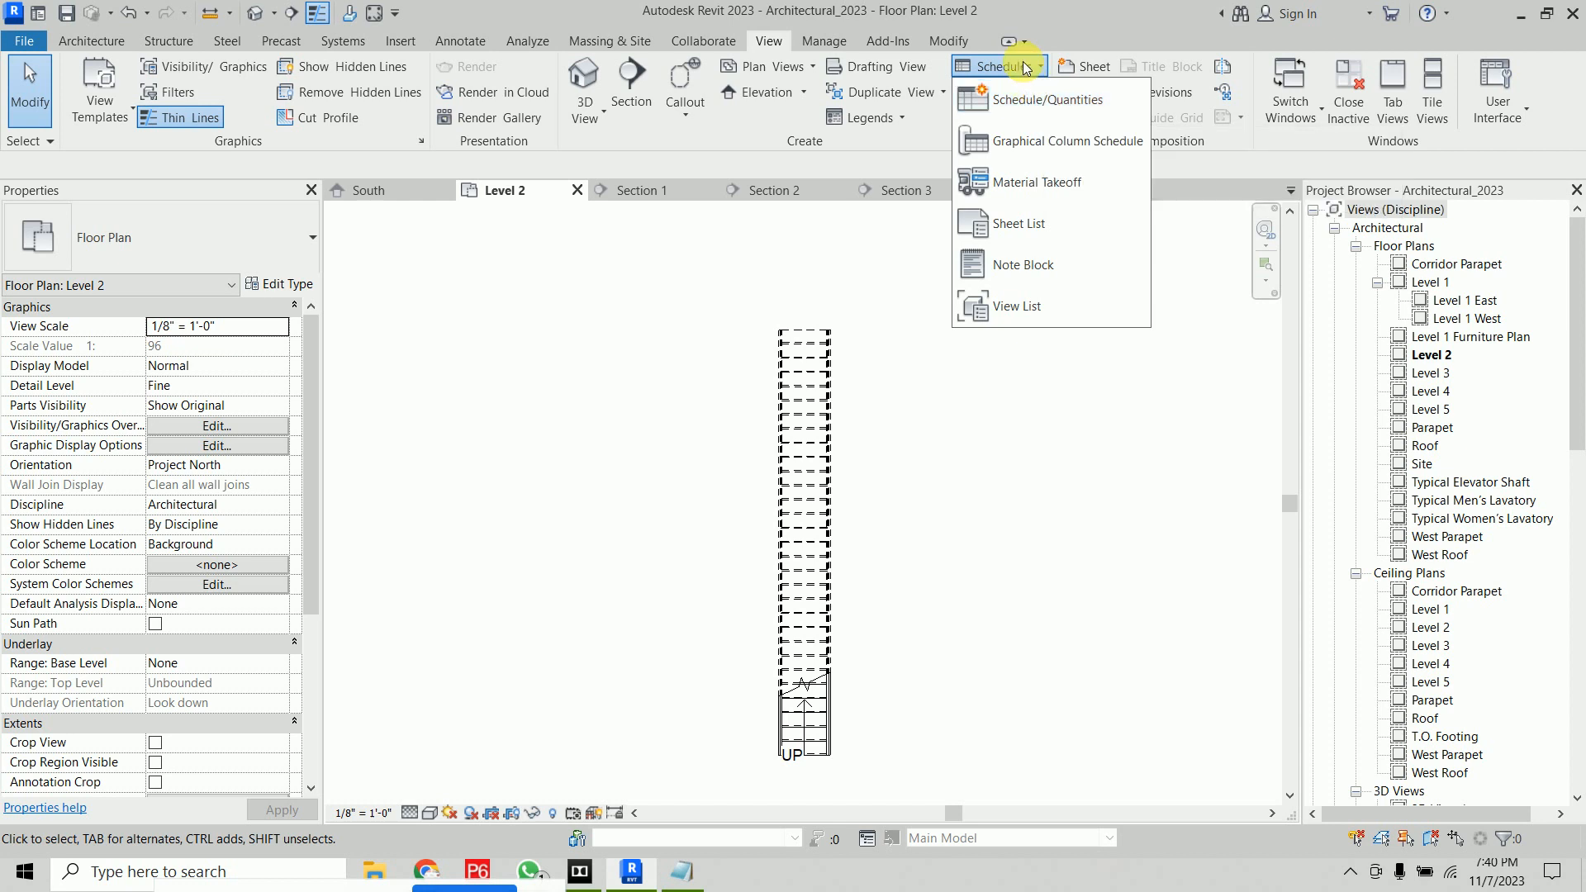
pyautogui.click(1029, 70)
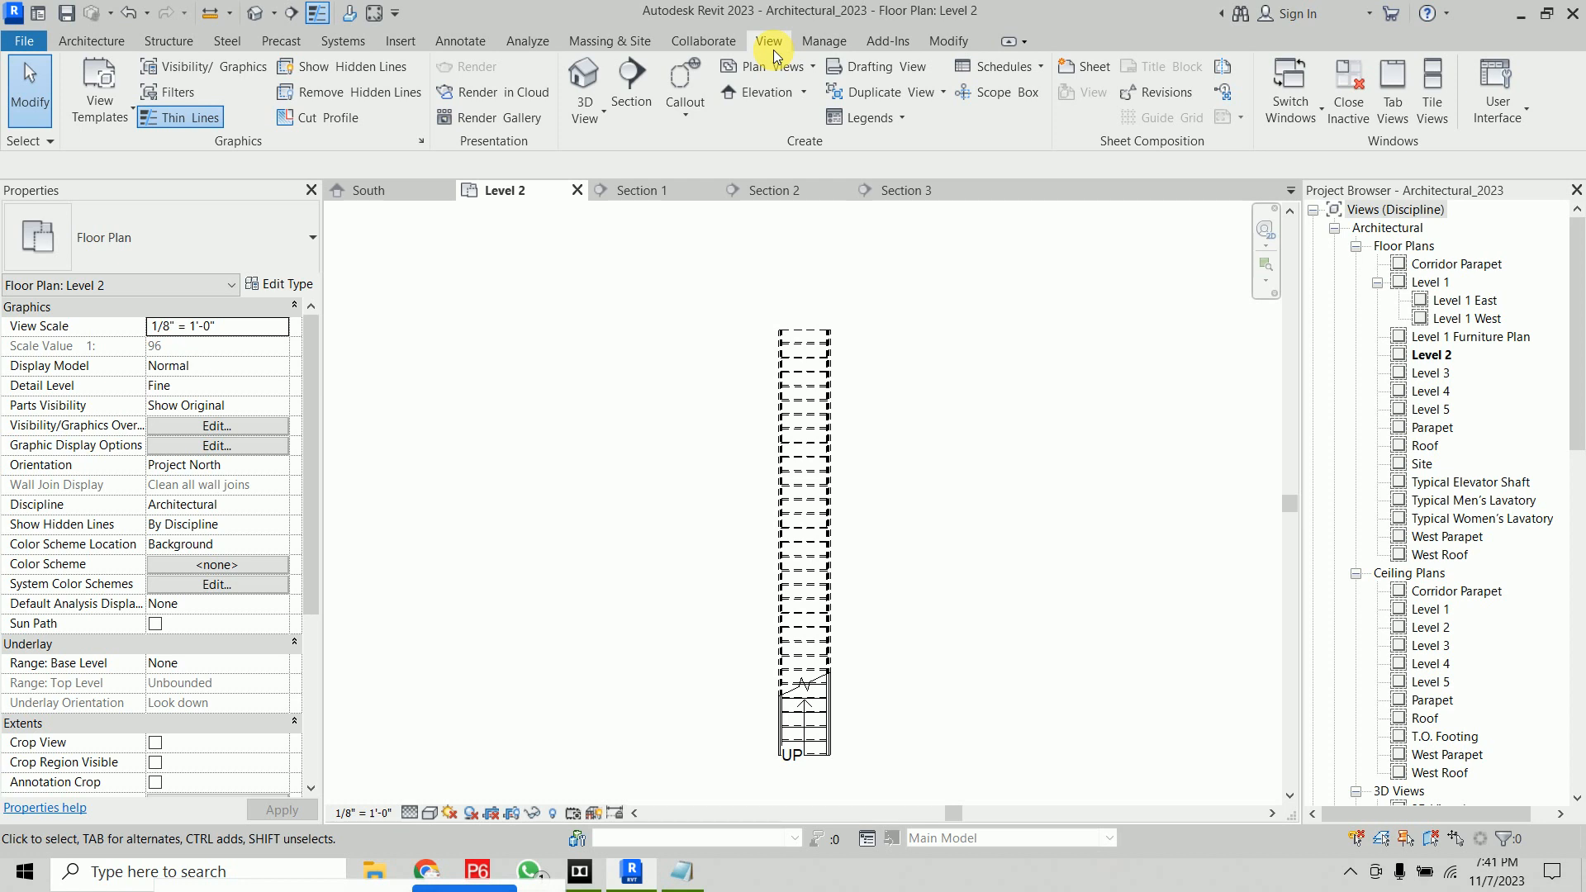
pyautogui.click(823, 42)
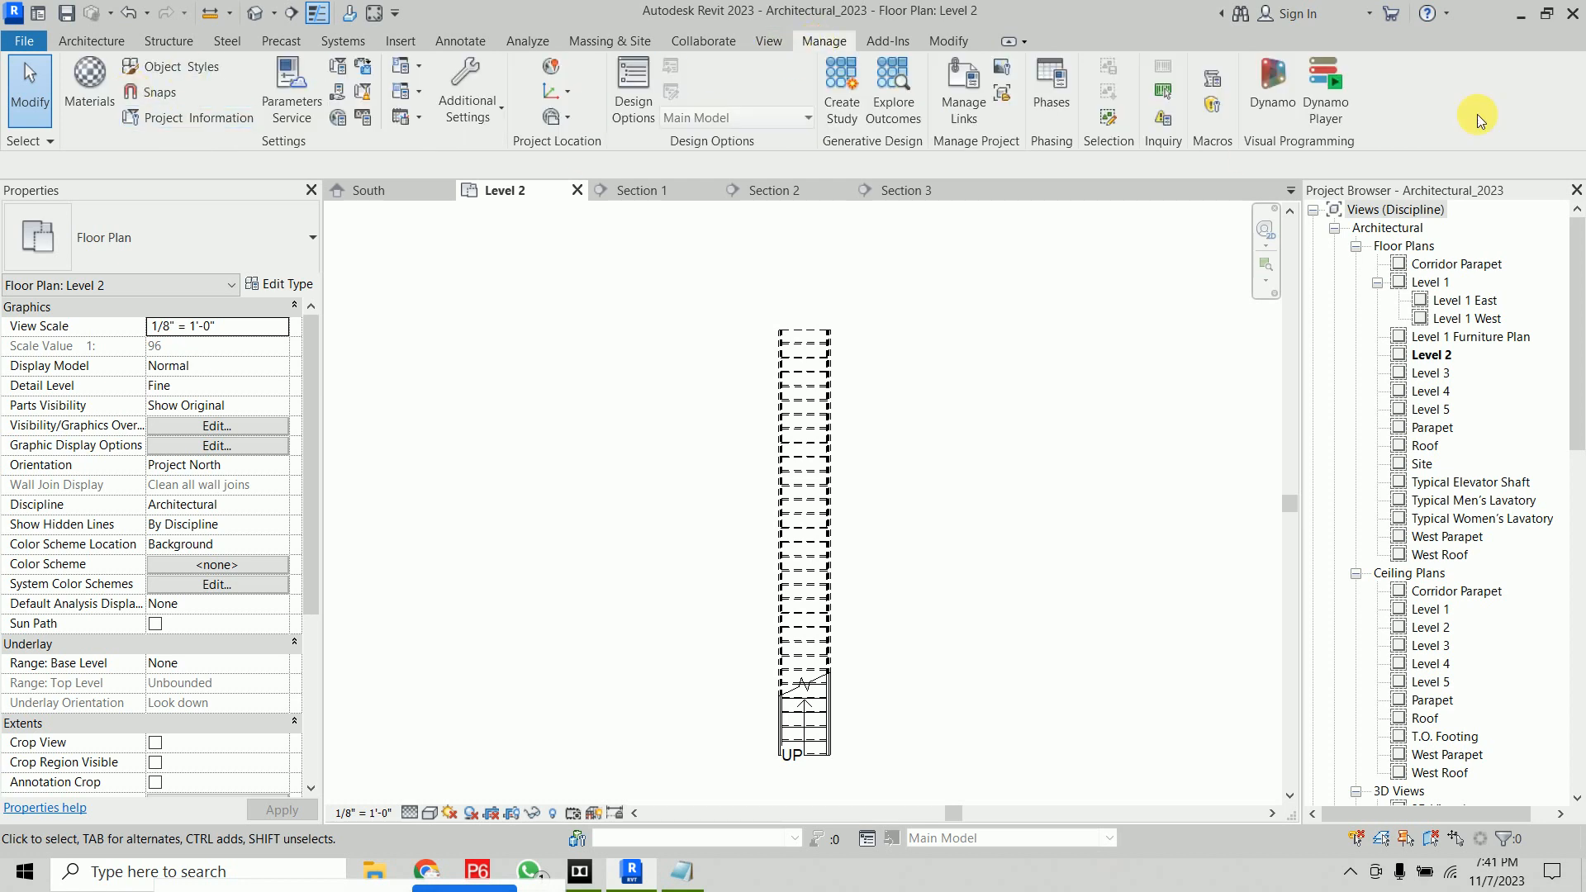
pyautogui.click(882, 42)
pyautogui.click(962, 41)
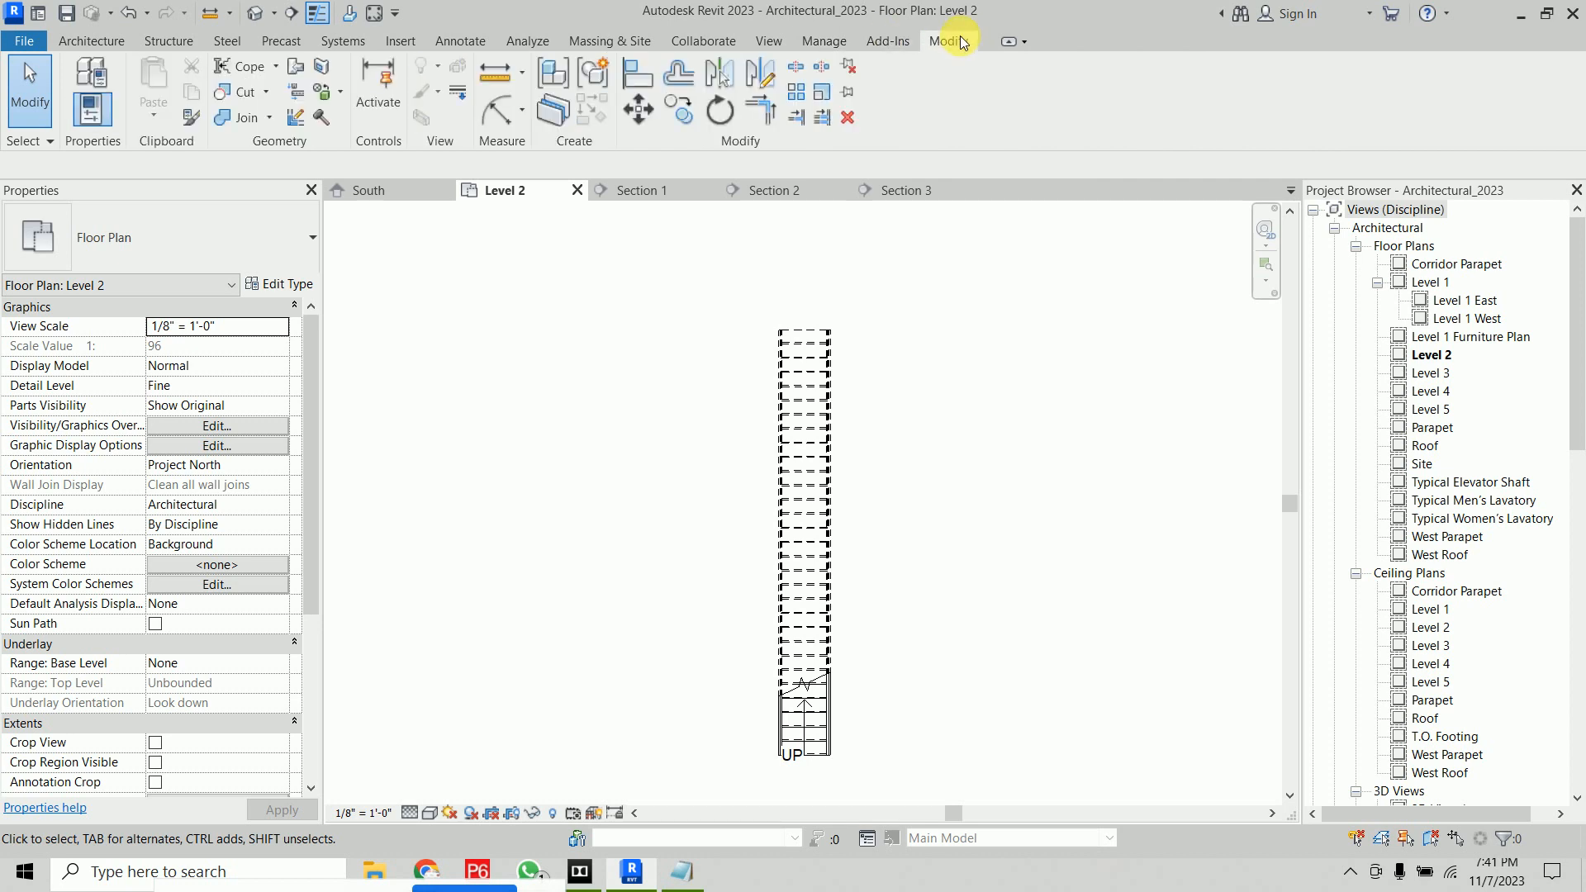
pyautogui.click(768, 41)
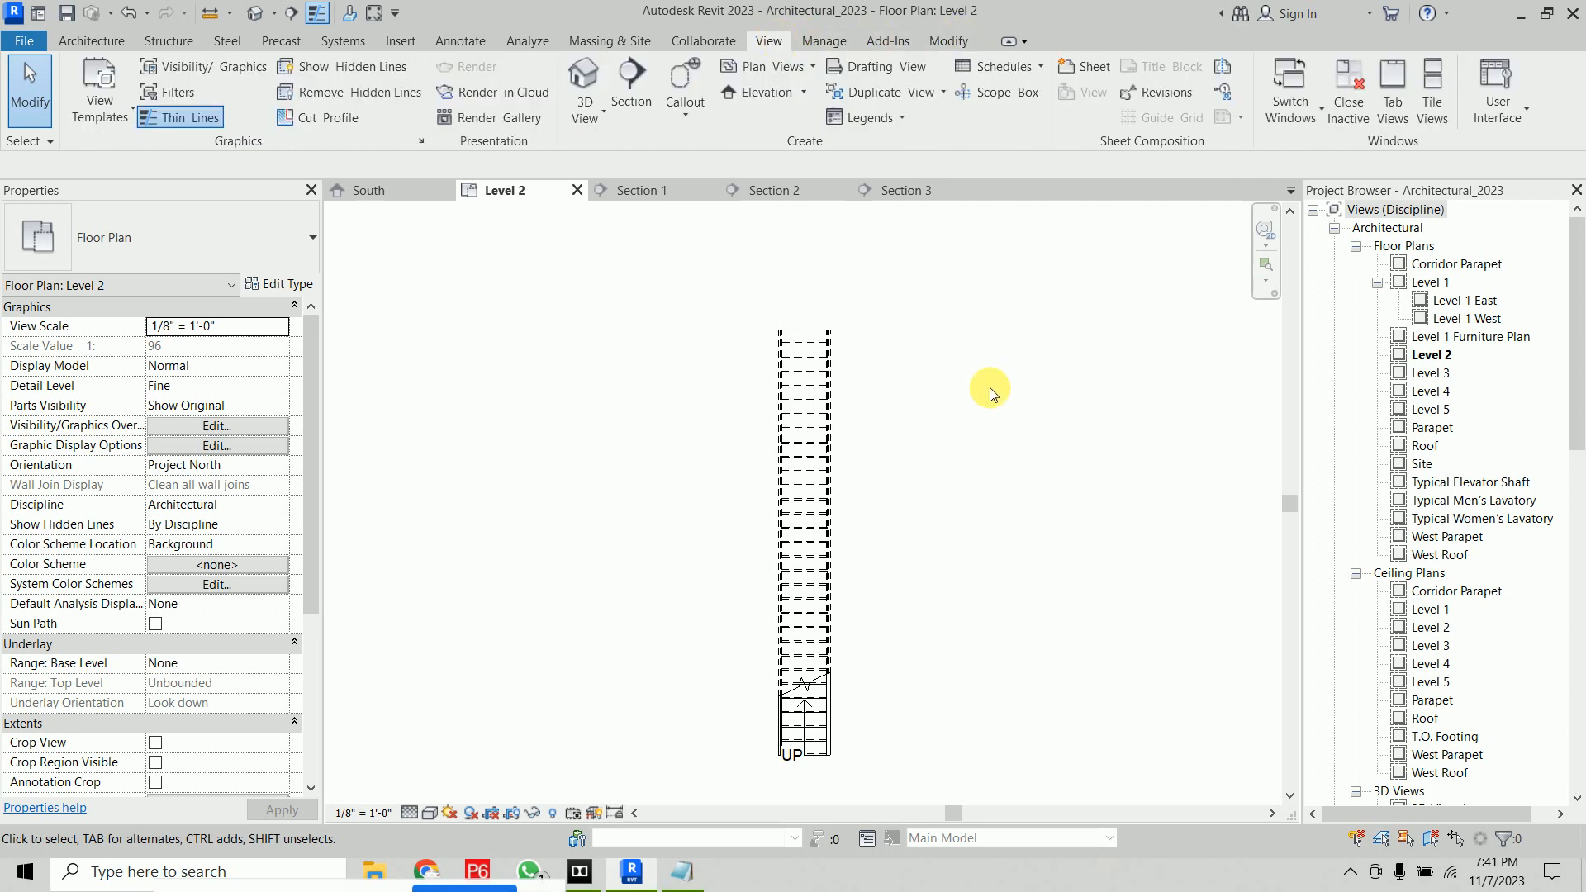
pyautogui.rightClick(964, 312)
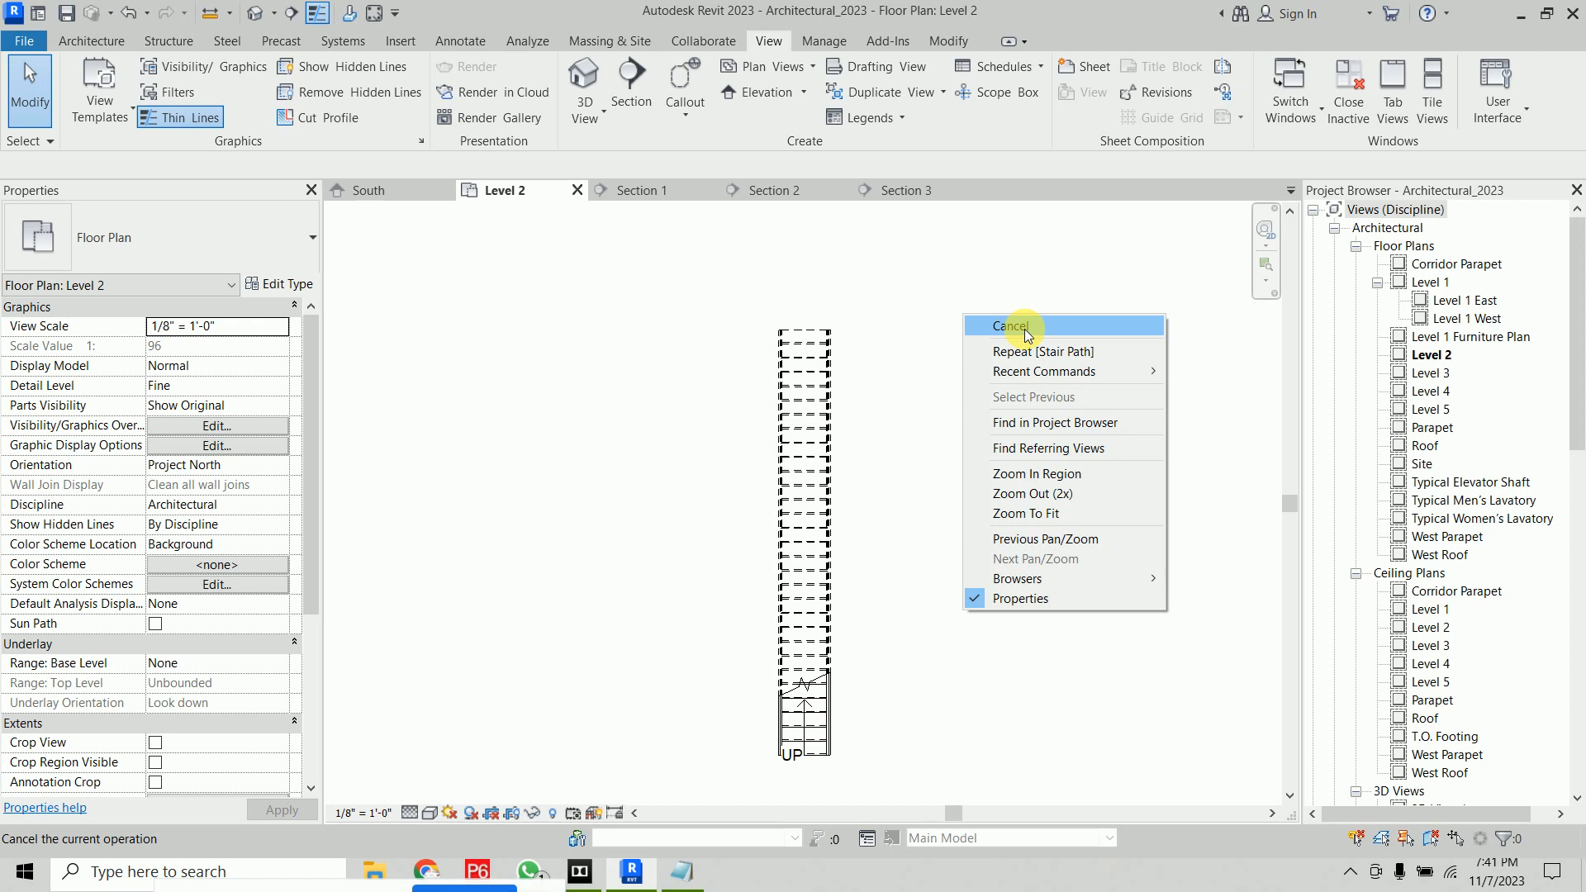
pyautogui.rightClick(993, 283)
pyautogui.click(1024, 302)
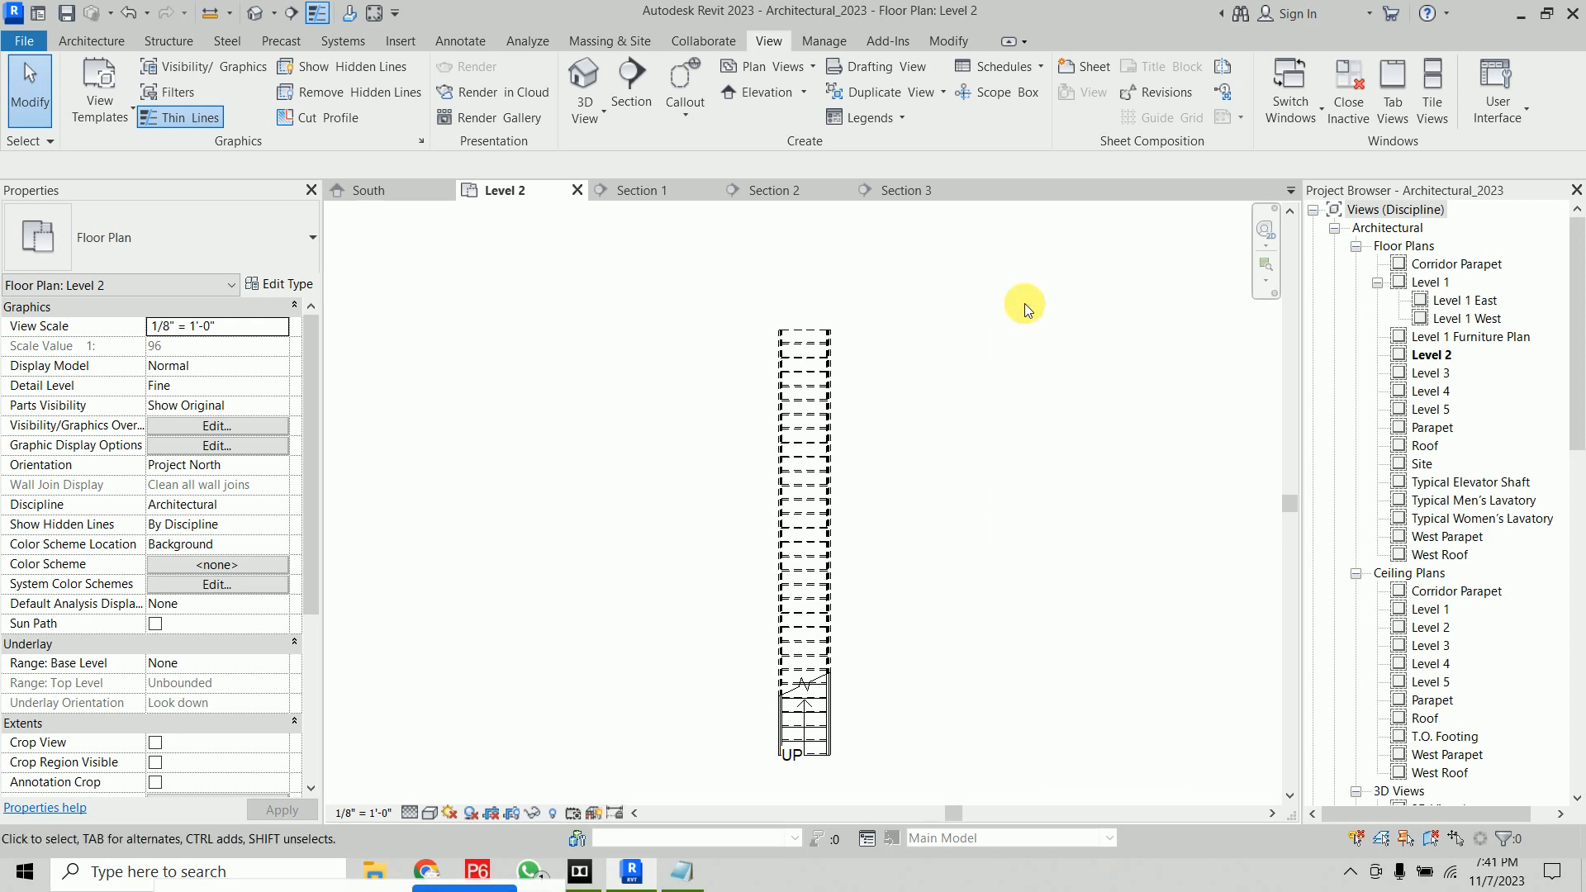